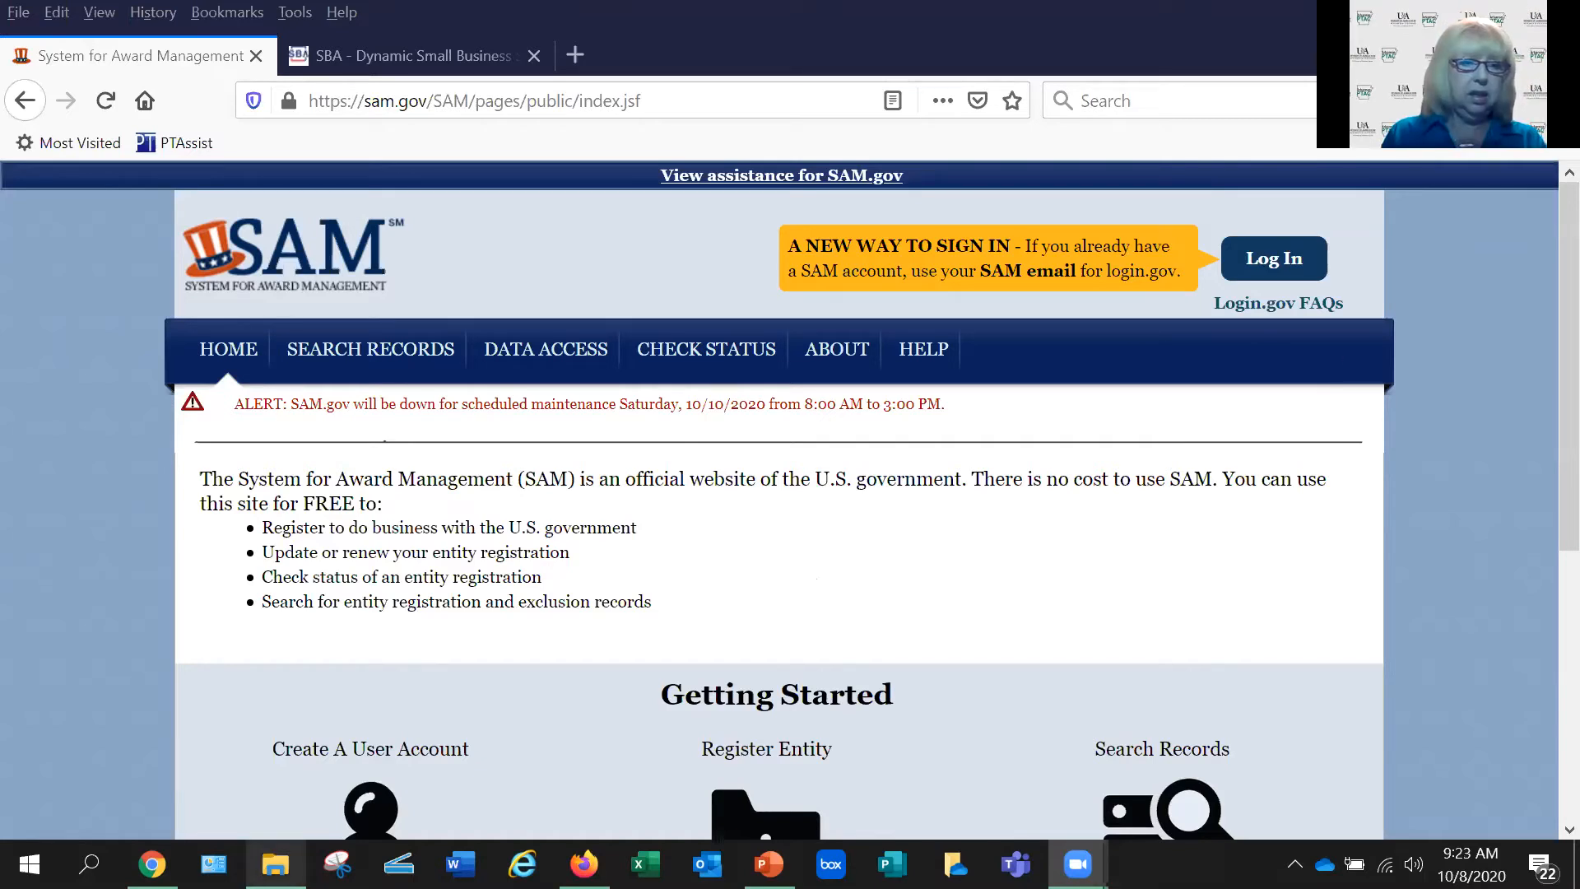
- Switch to the Chrome window, open the SAM.gov login page and enter the account's email address
left_click(152, 864)
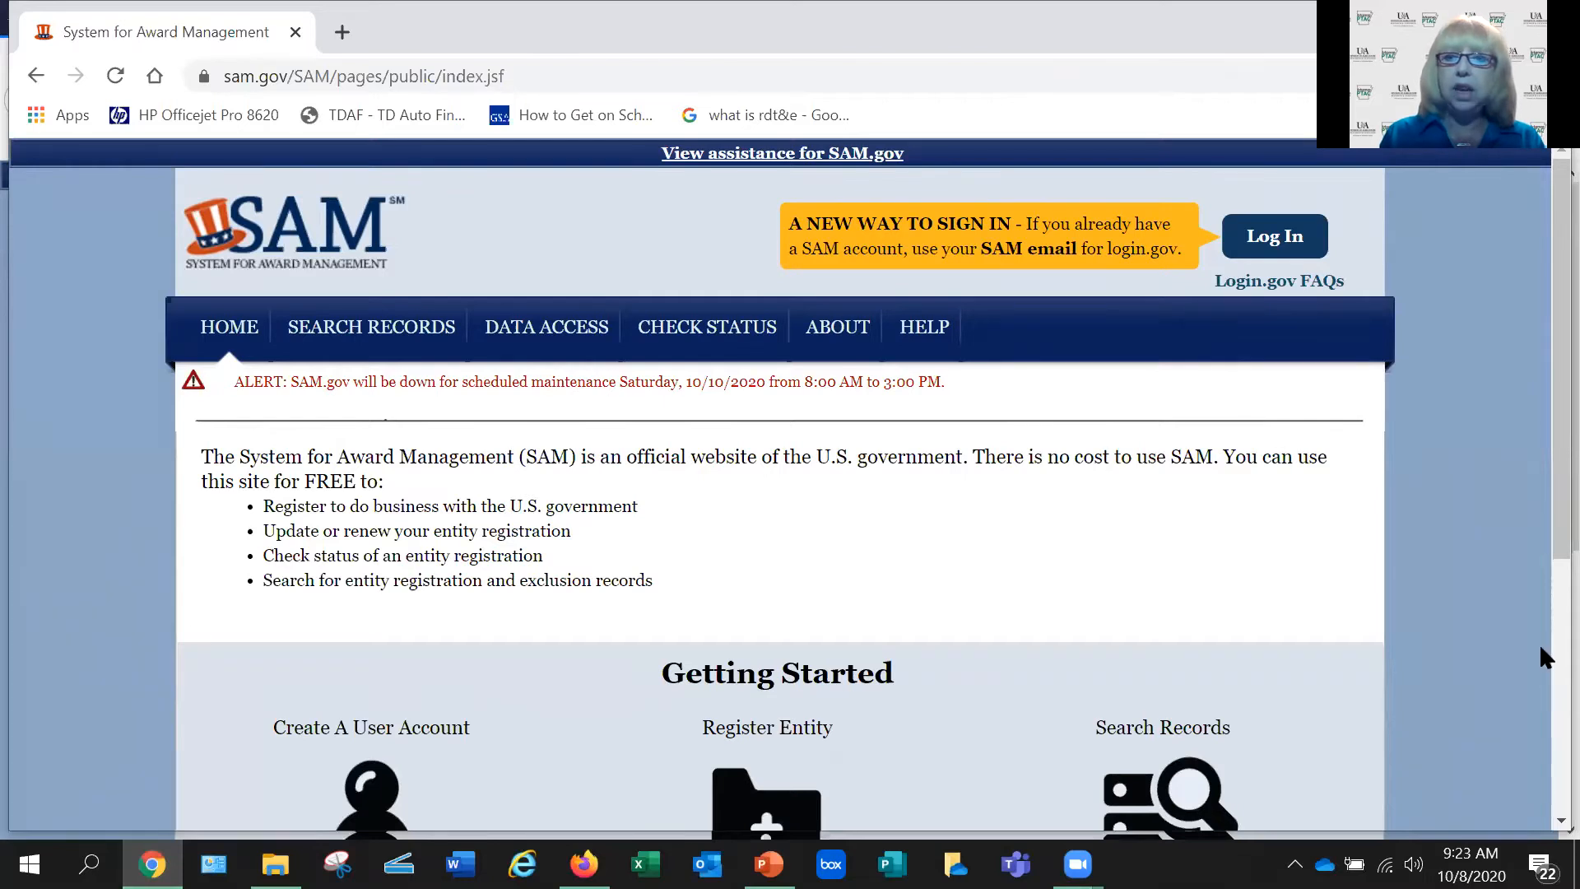
left_click(1291, 224)
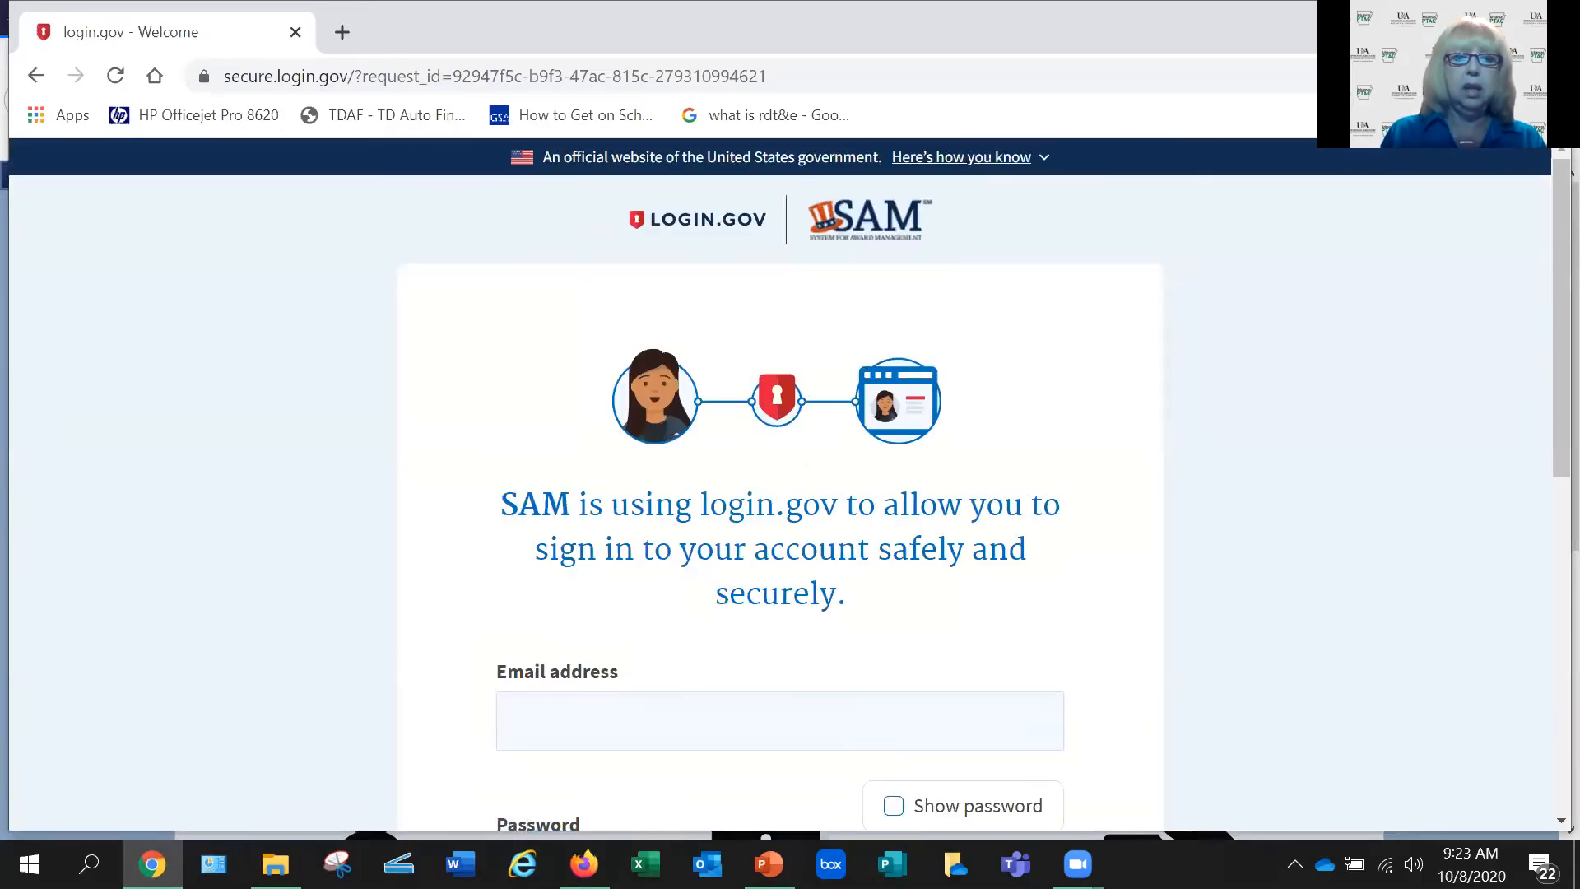
left_click(603, 705)
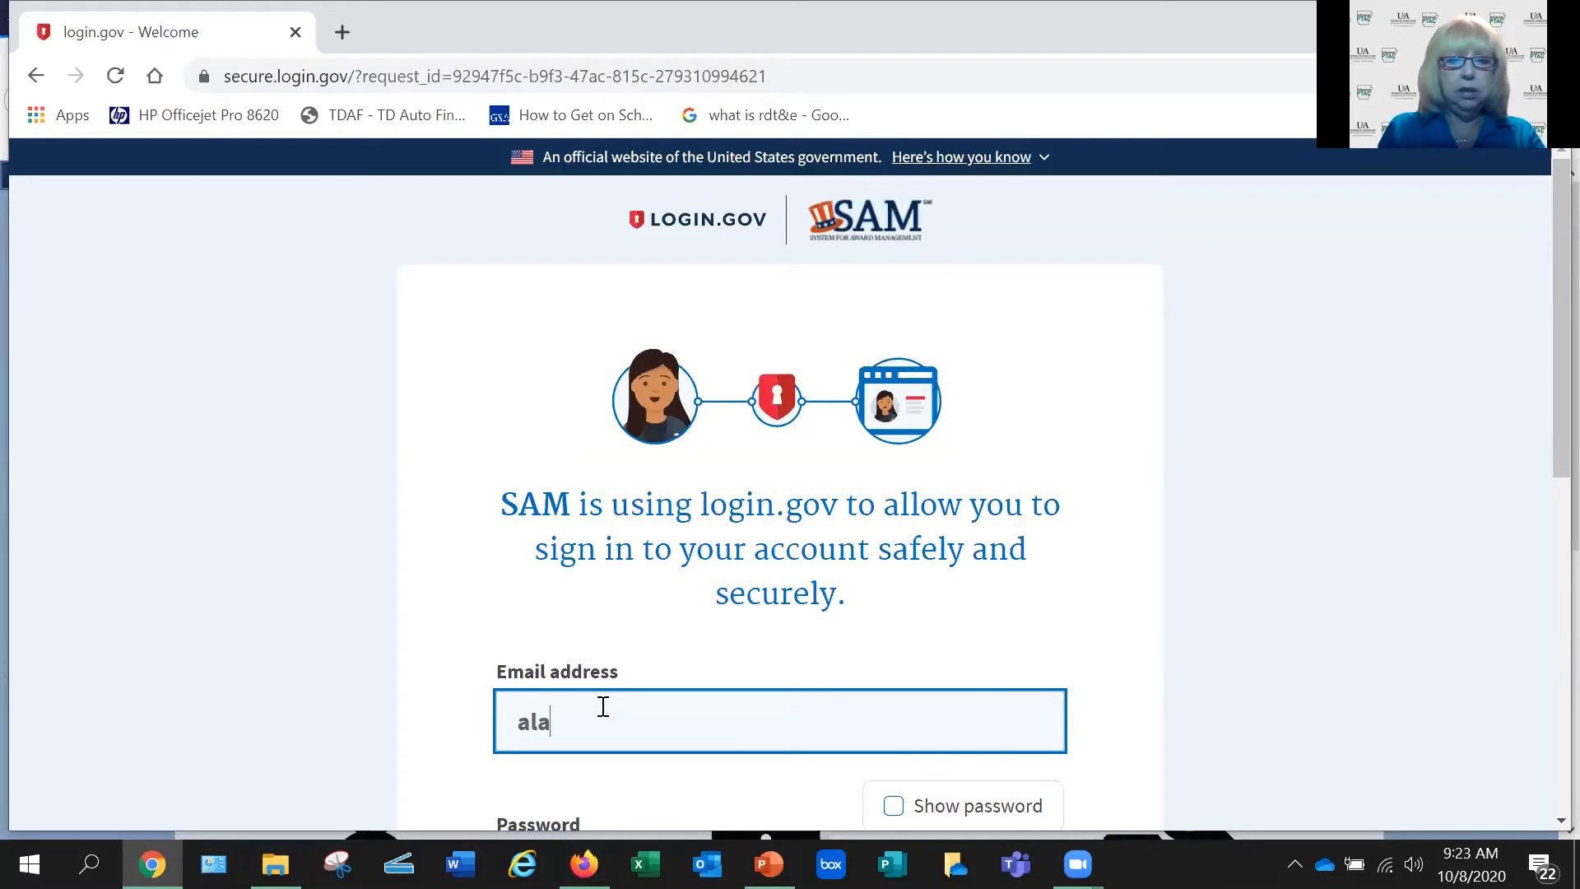
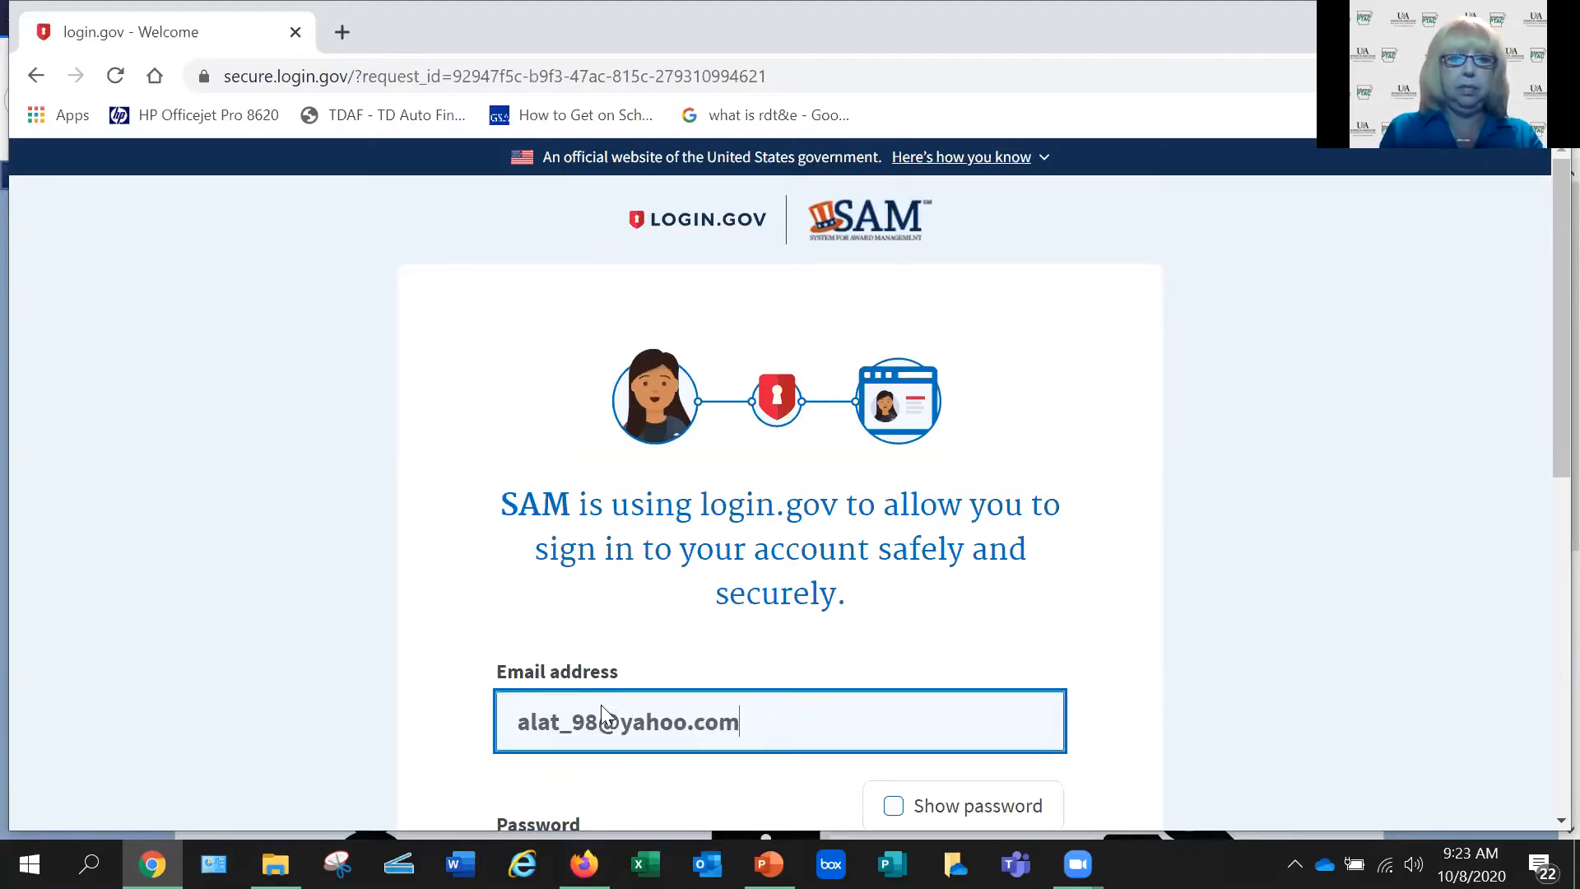
- Enter the account password and sign in to SAM through login.gov
key("Tab")
type("•••••••••••")
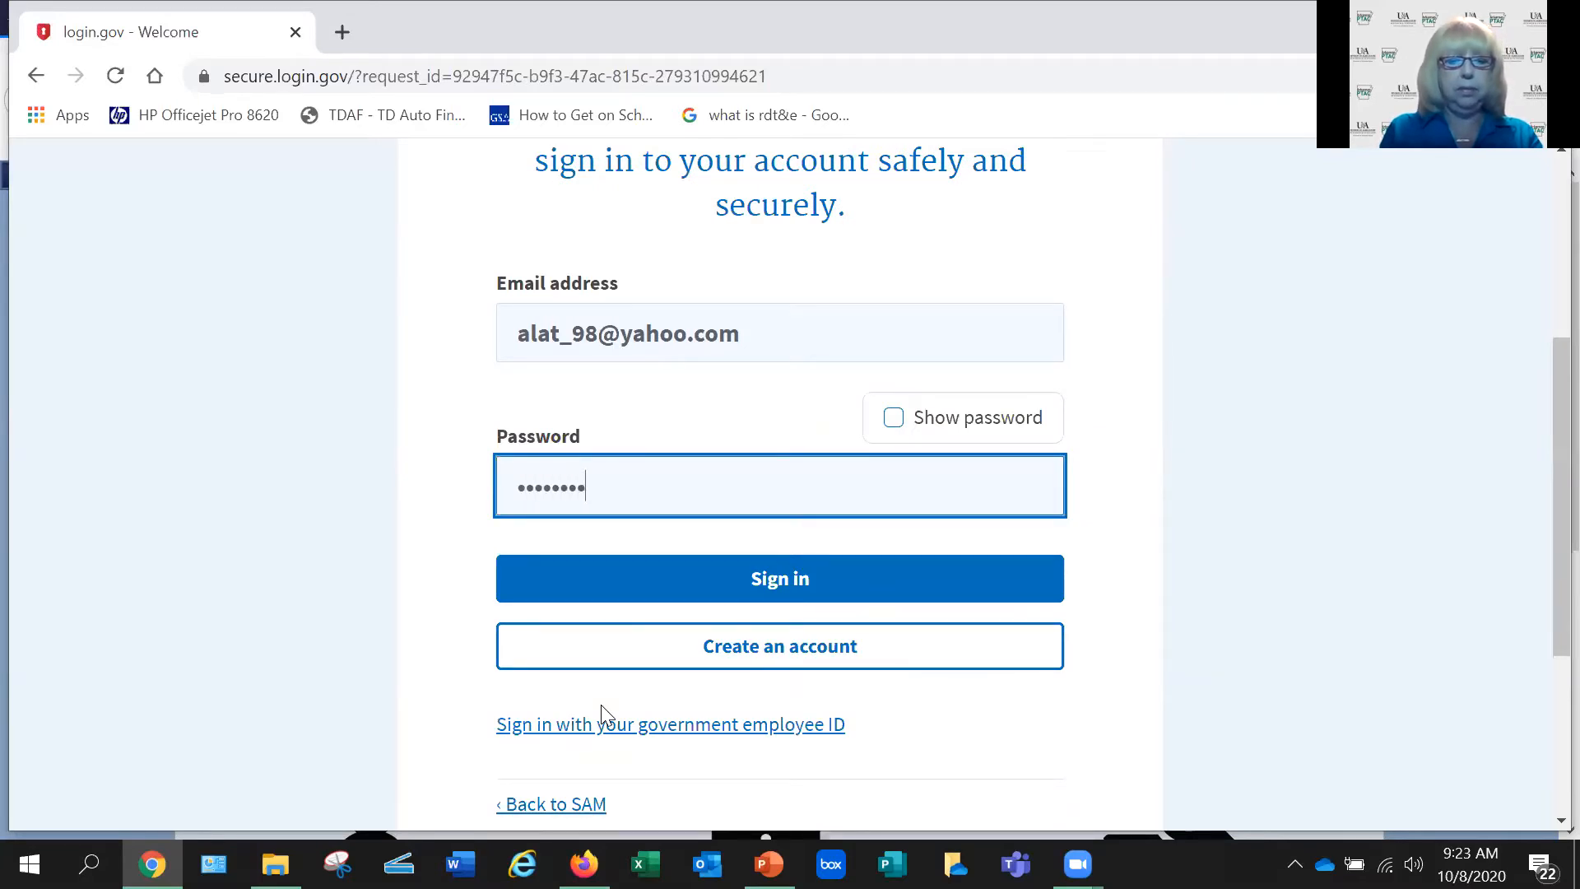
type("•")
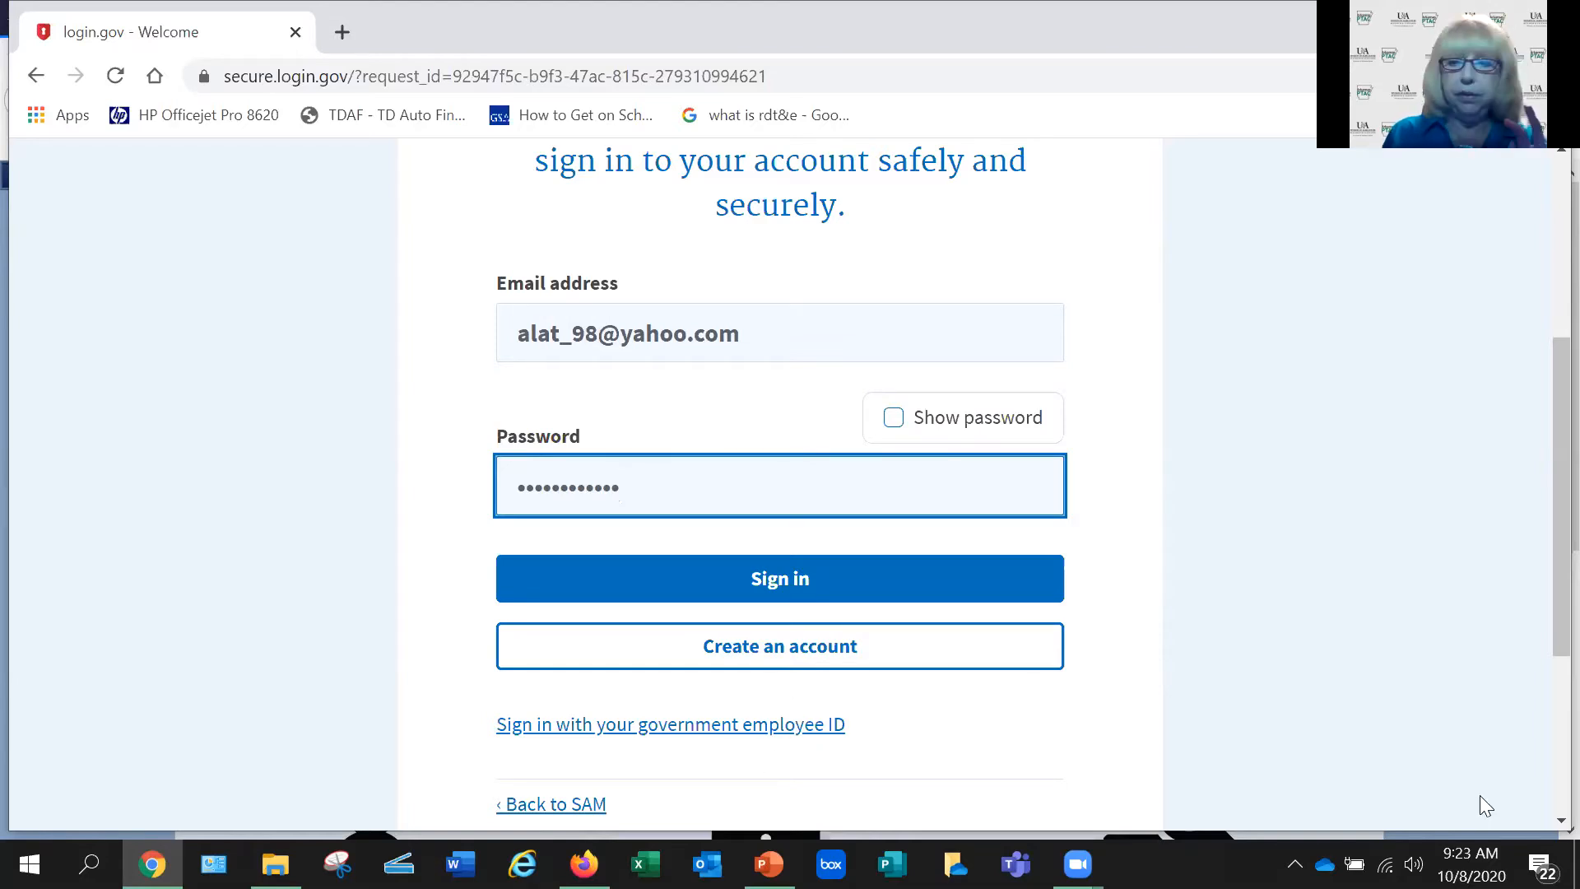
scroll(1555, 819, "down", 1)
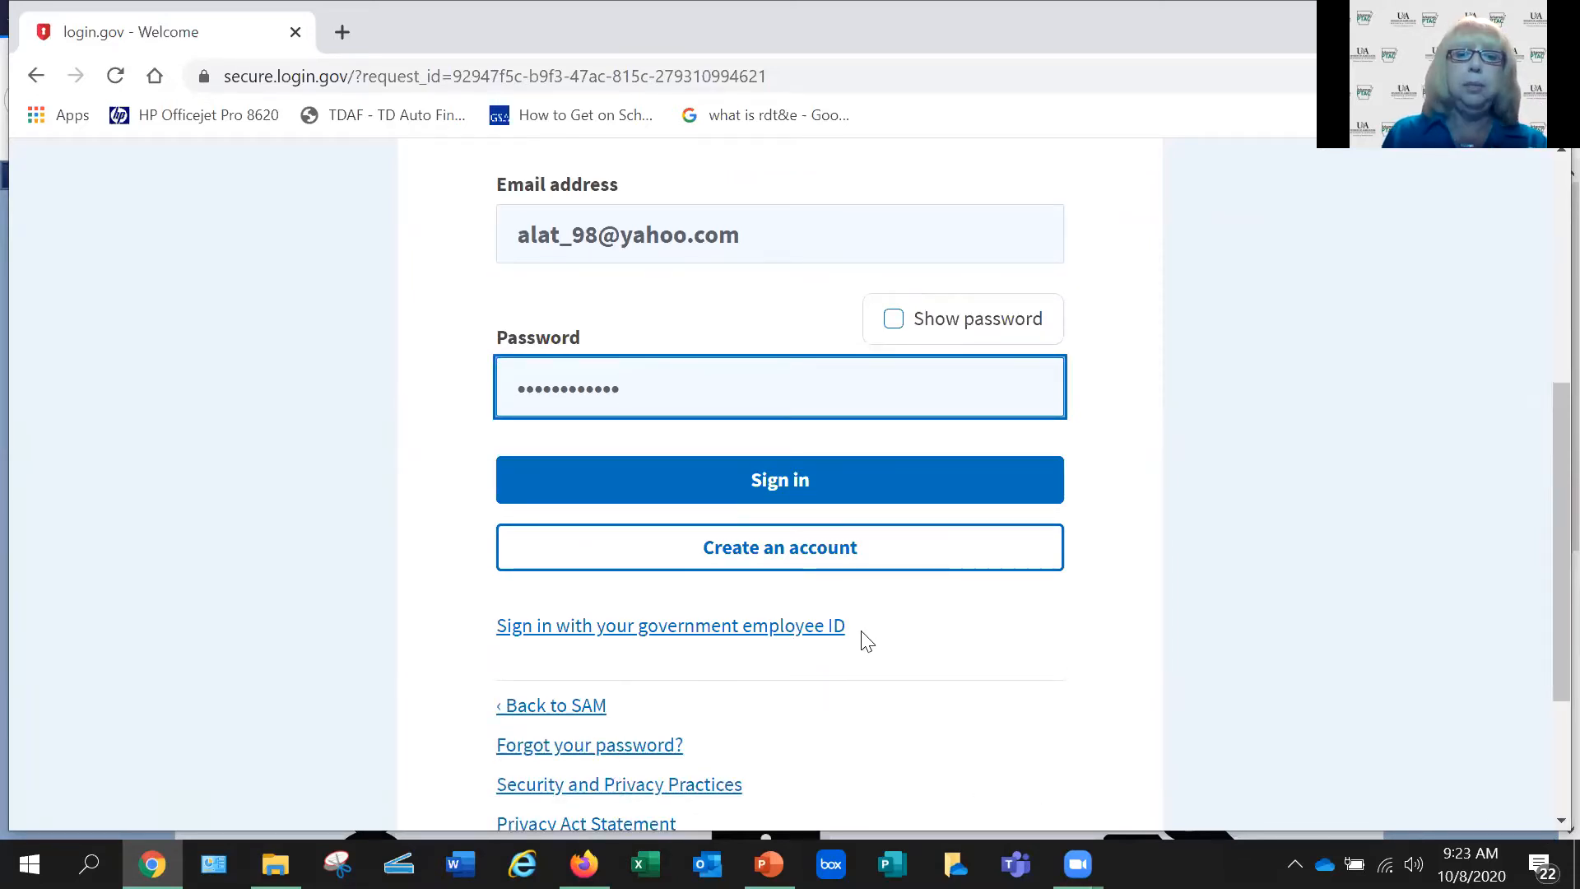
left_click(803, 487)
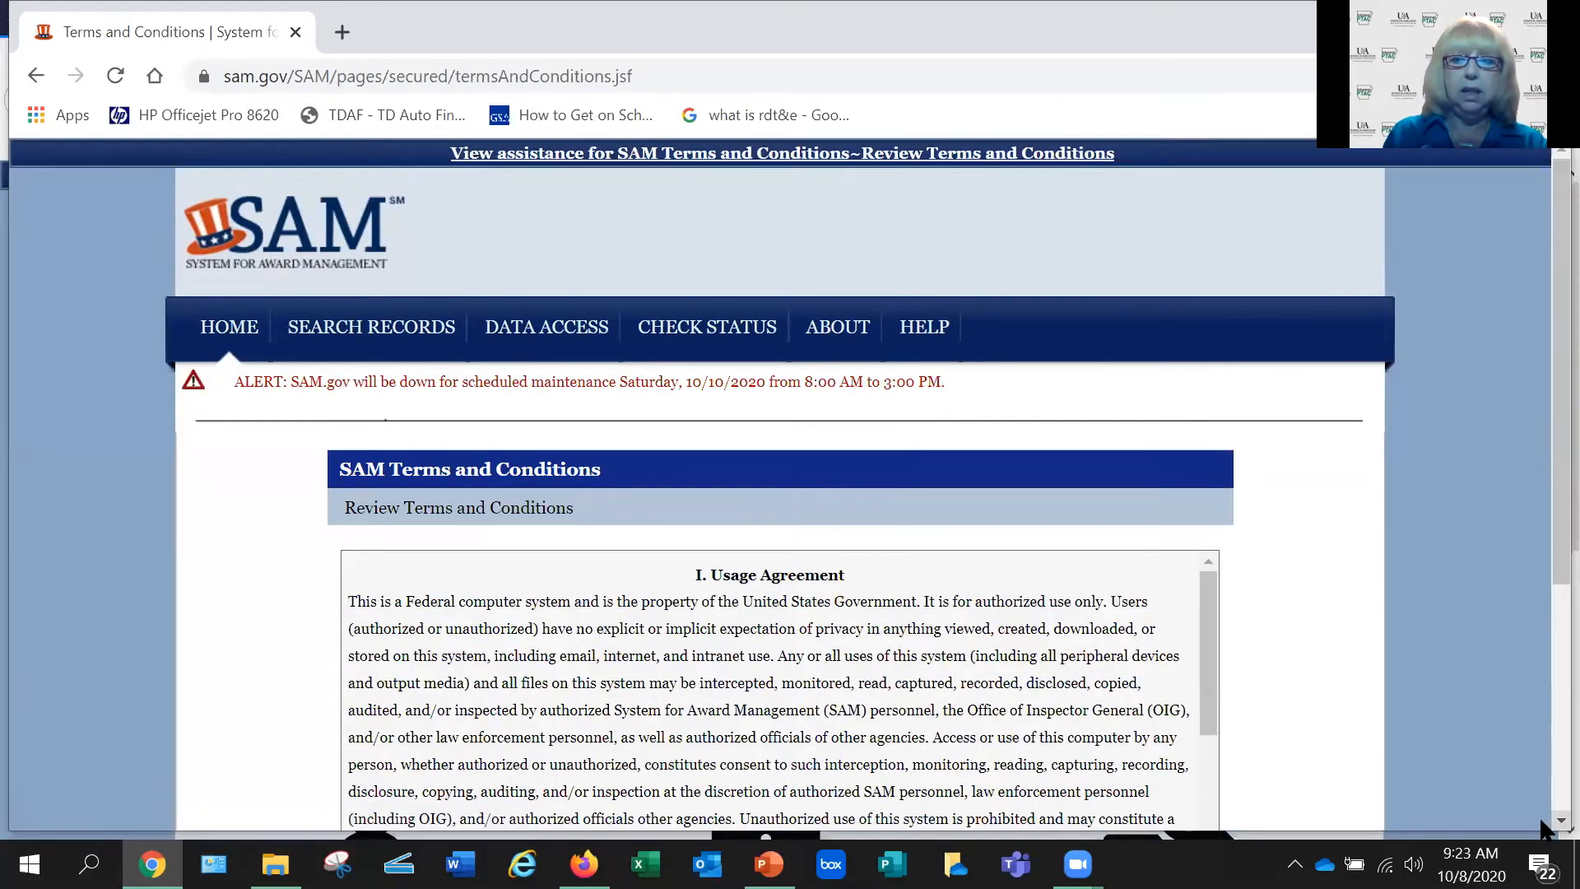
- Accept the SAM Terms and Conditions at the end of the usage agreement
scroll(1544, 829, "down", 2)
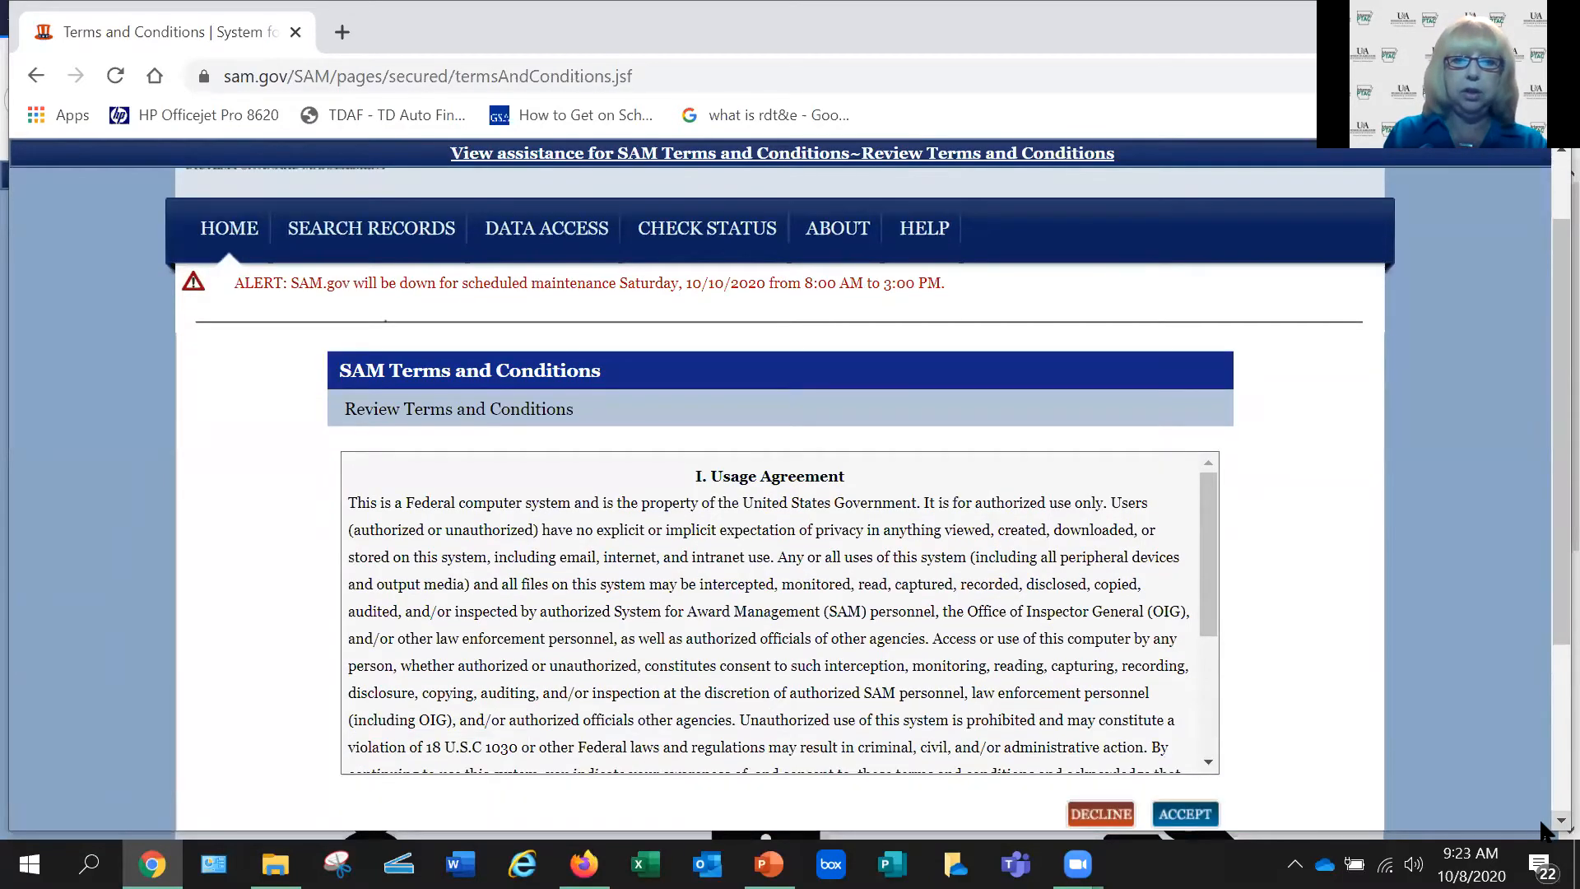
scroll(1544, 830, "down", 1)
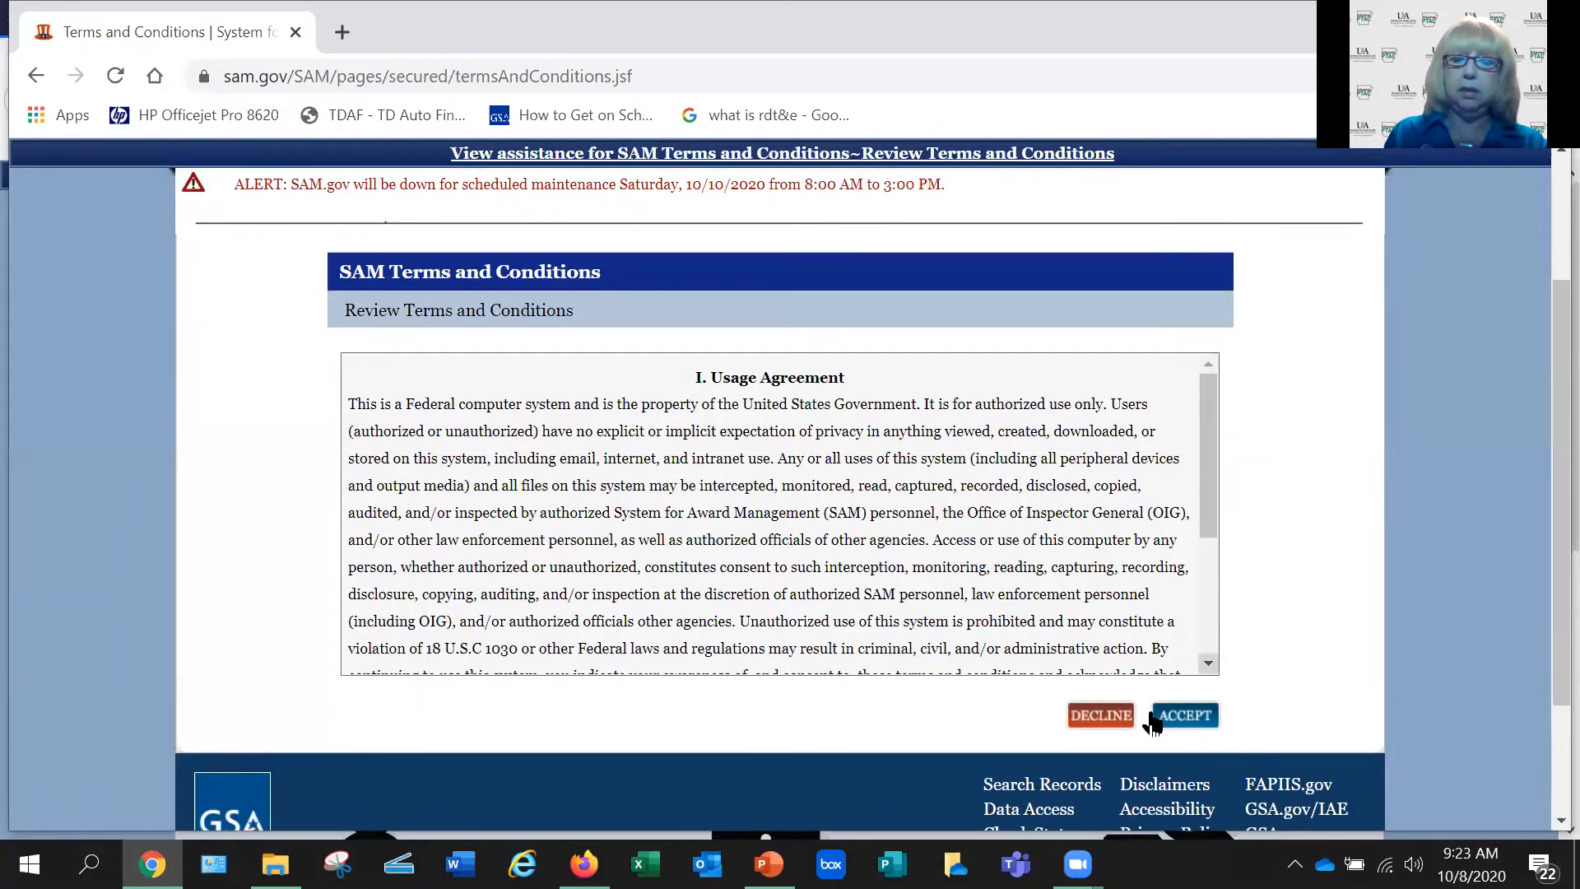
left_click(1183, 715)
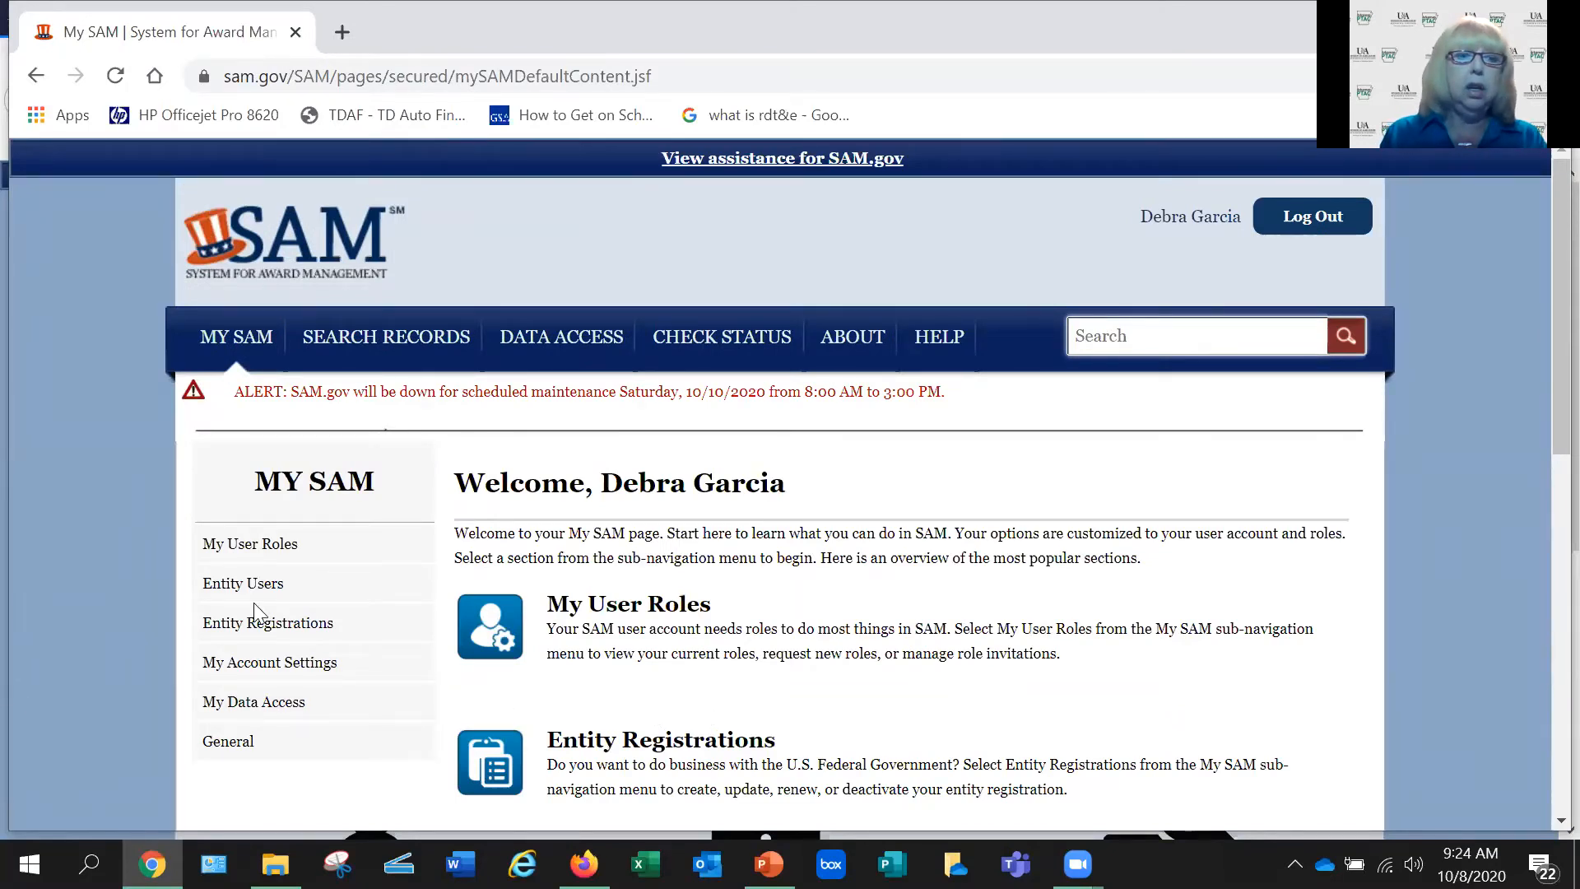
- Choose to register a new entity, go through the Registration Overview and start the registration
left_click(300, 642)
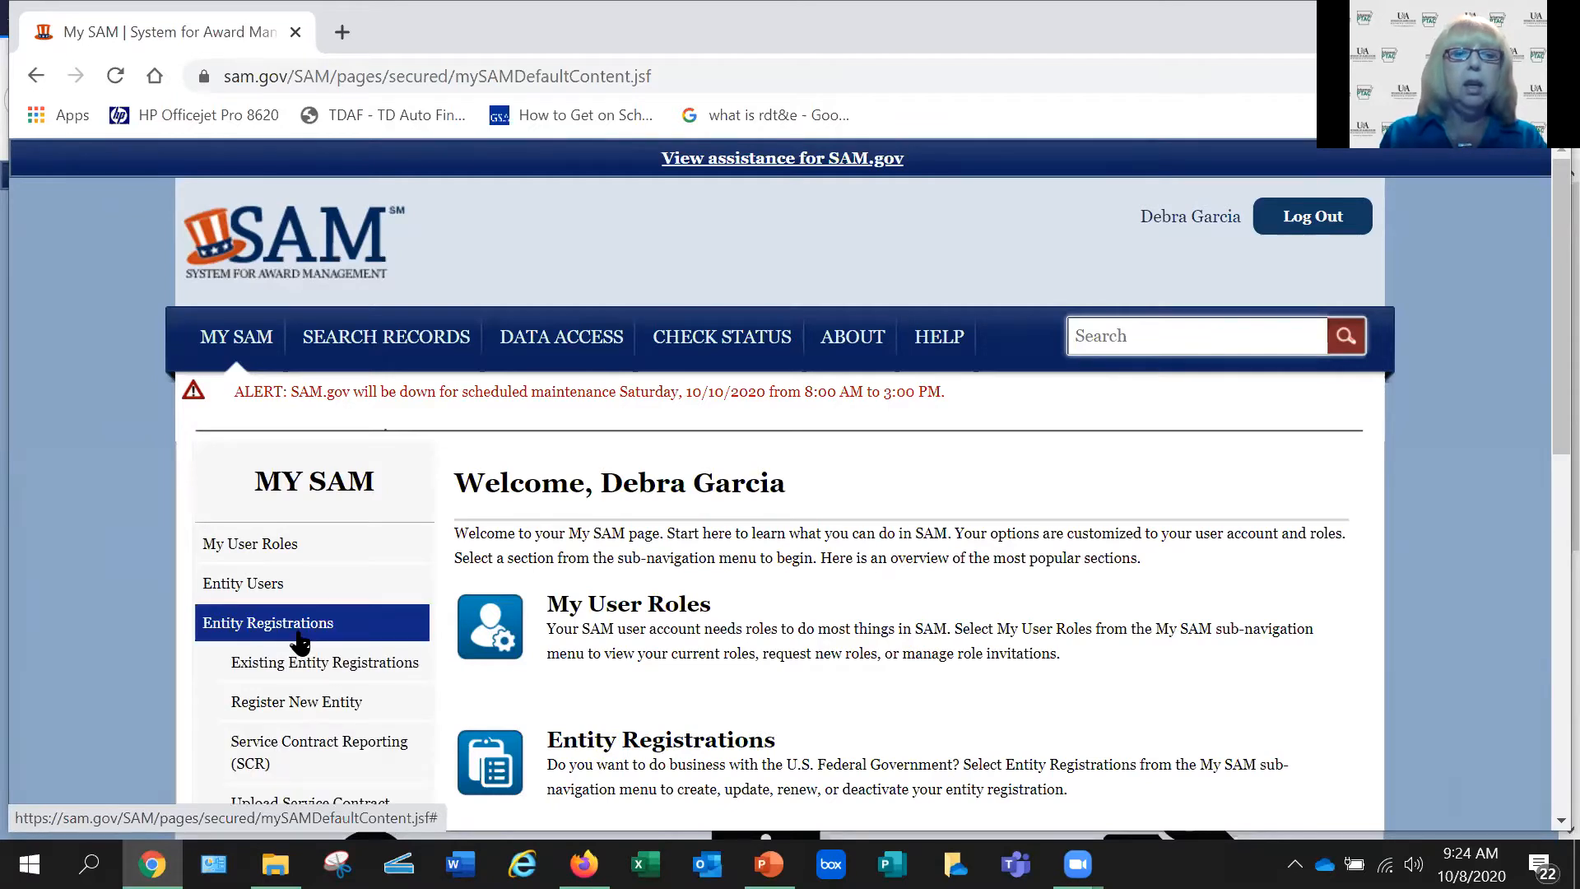
left_click(316, 714)
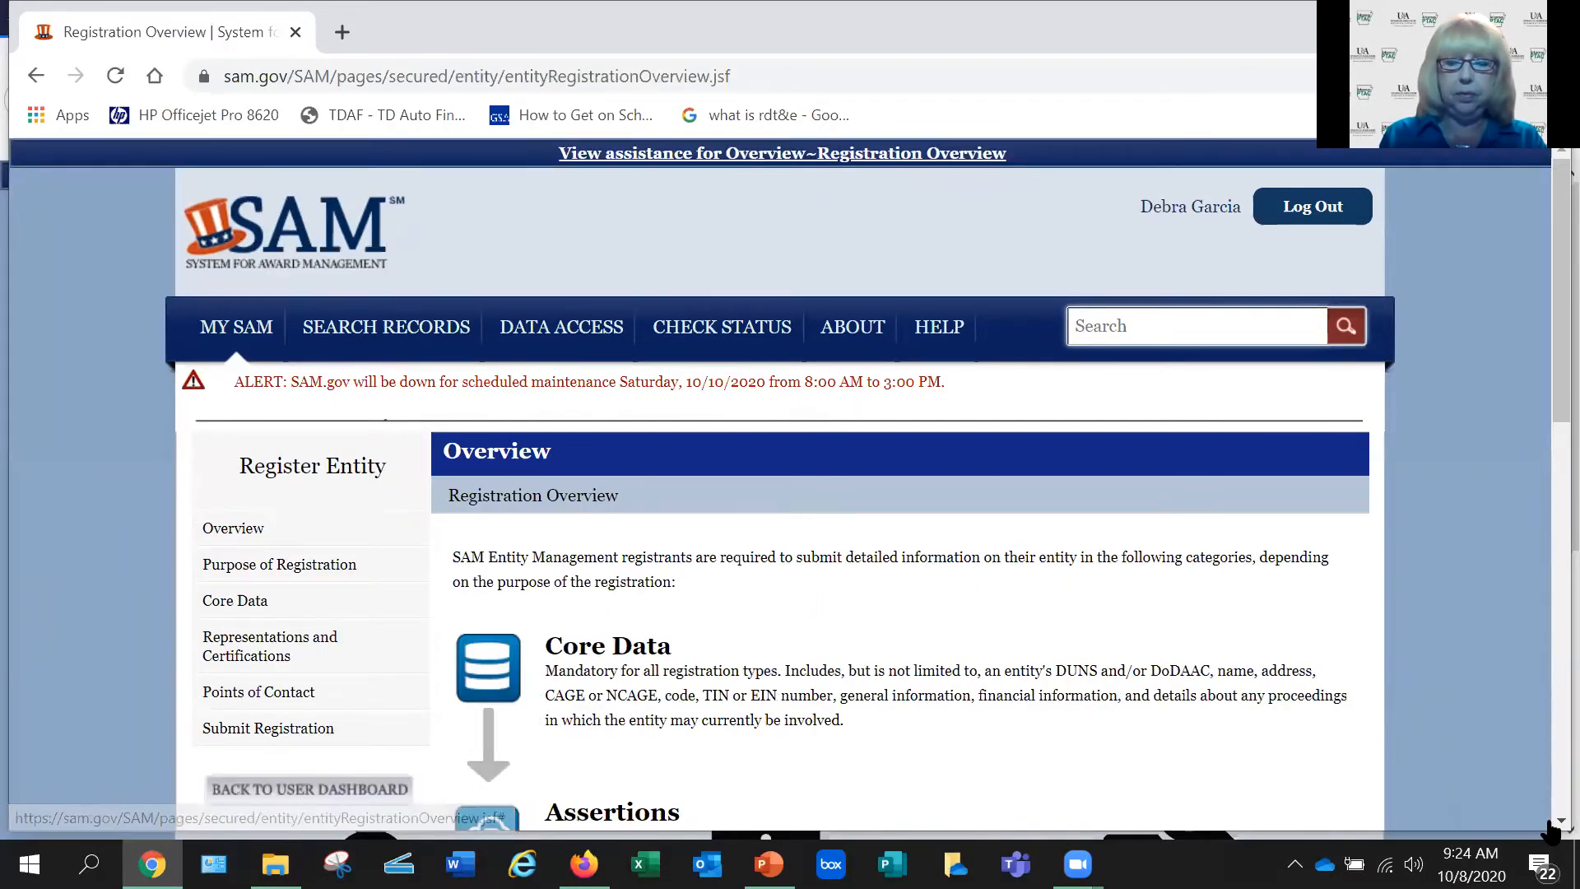
scroll(1551, 827, "down", 3)
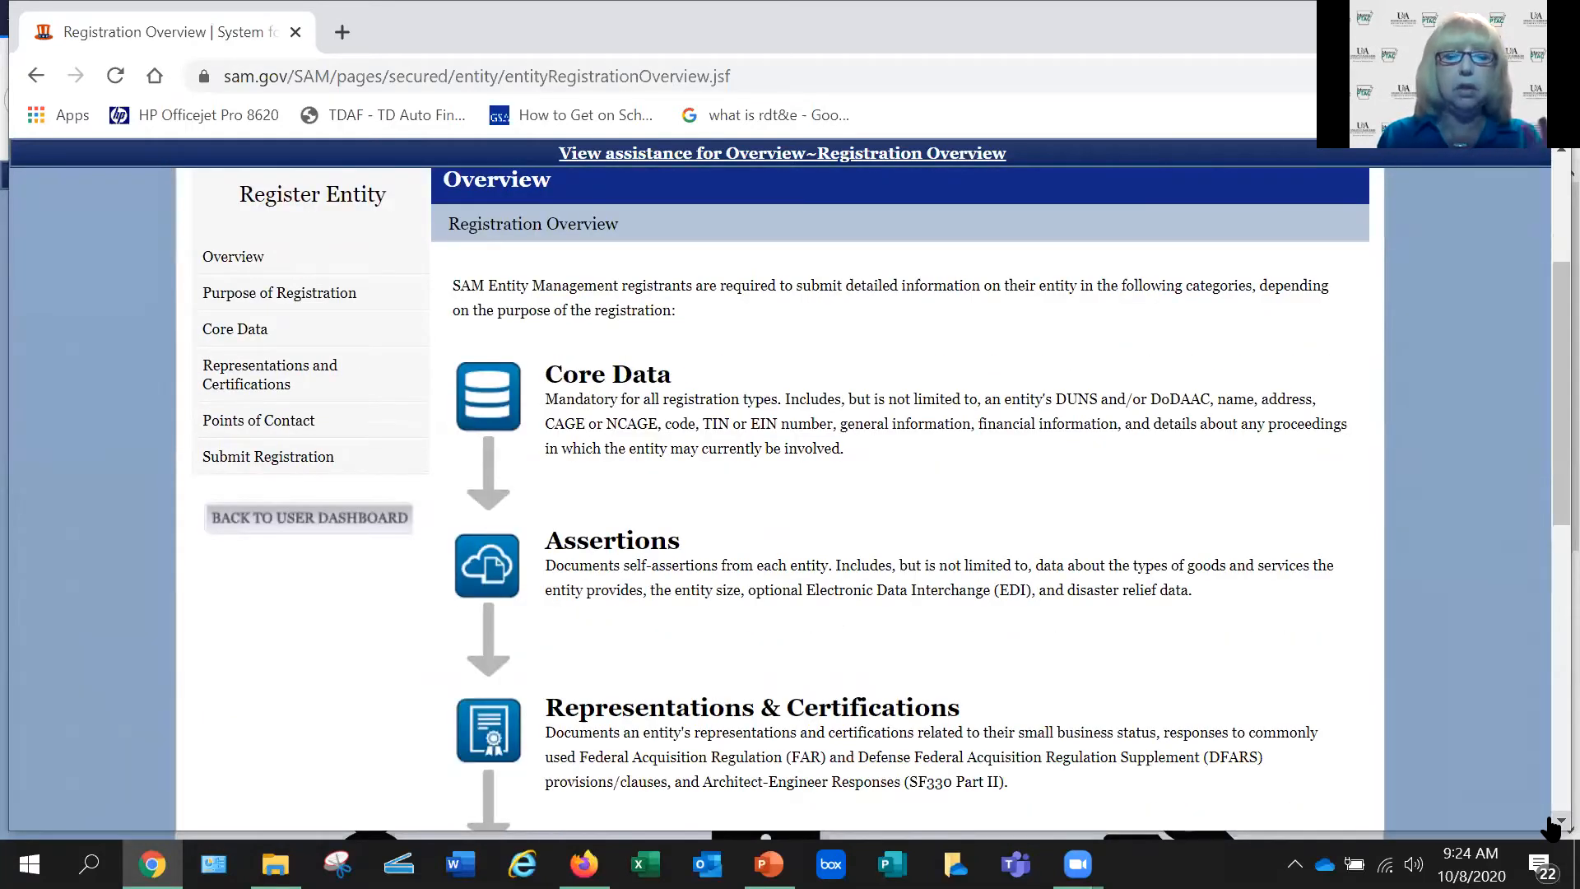
scroll(1550, 827, "down", 1)
scroll(1250, 728, "down", 1)
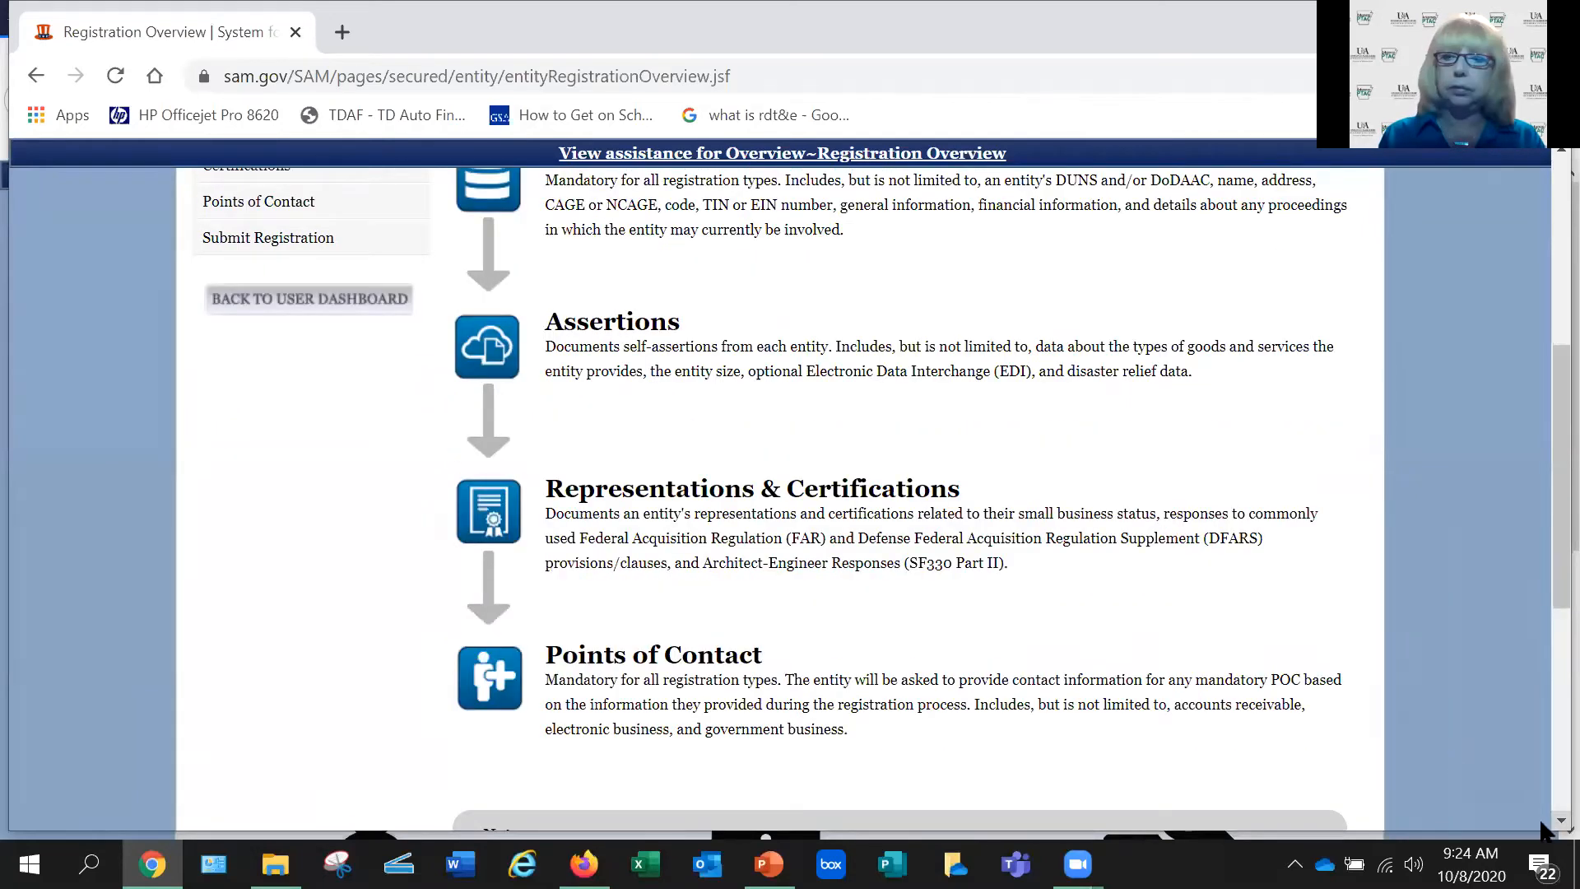
scroll(1543, 826, "down", 1)
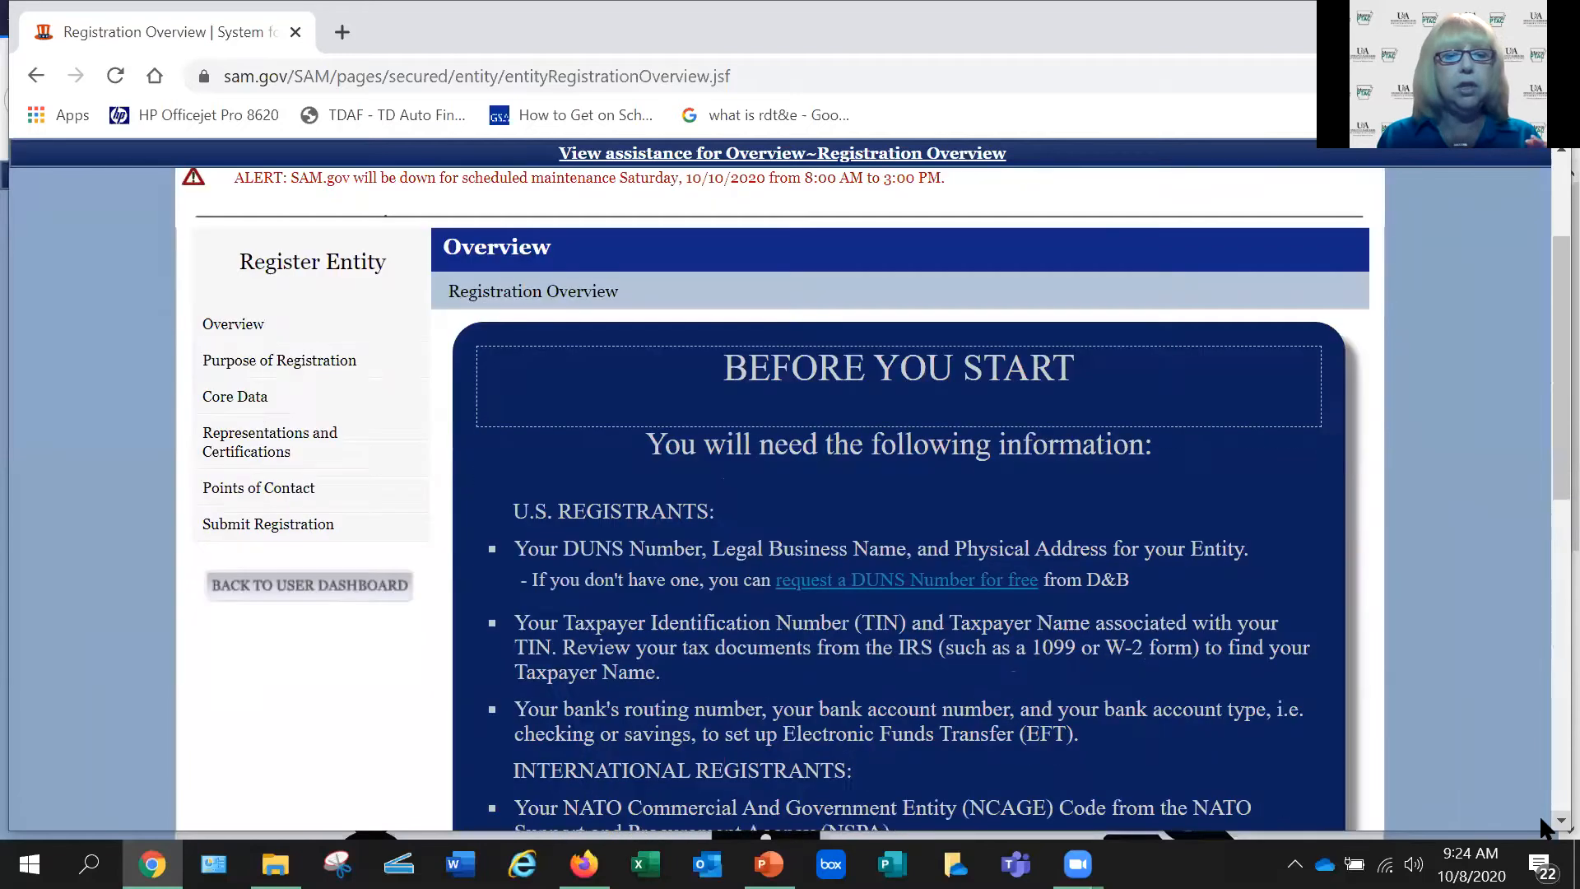
scroll(1541, 819, "down", 1)
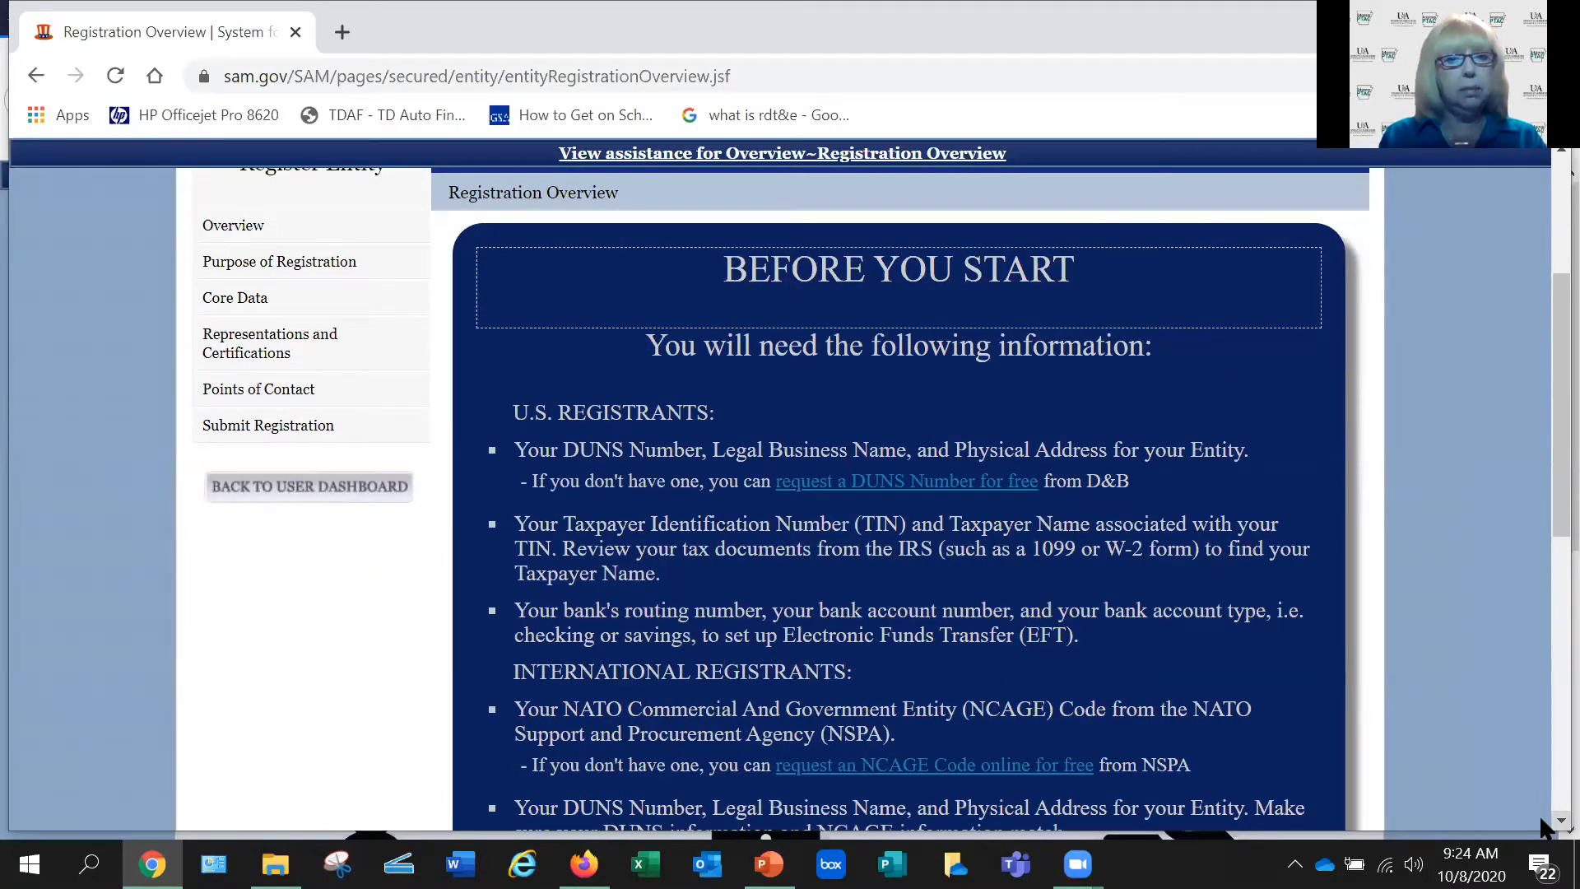
- Review the Before You Start list of required information and continue to Purpose of Registration
scroll(1542, 825, "down", 1)
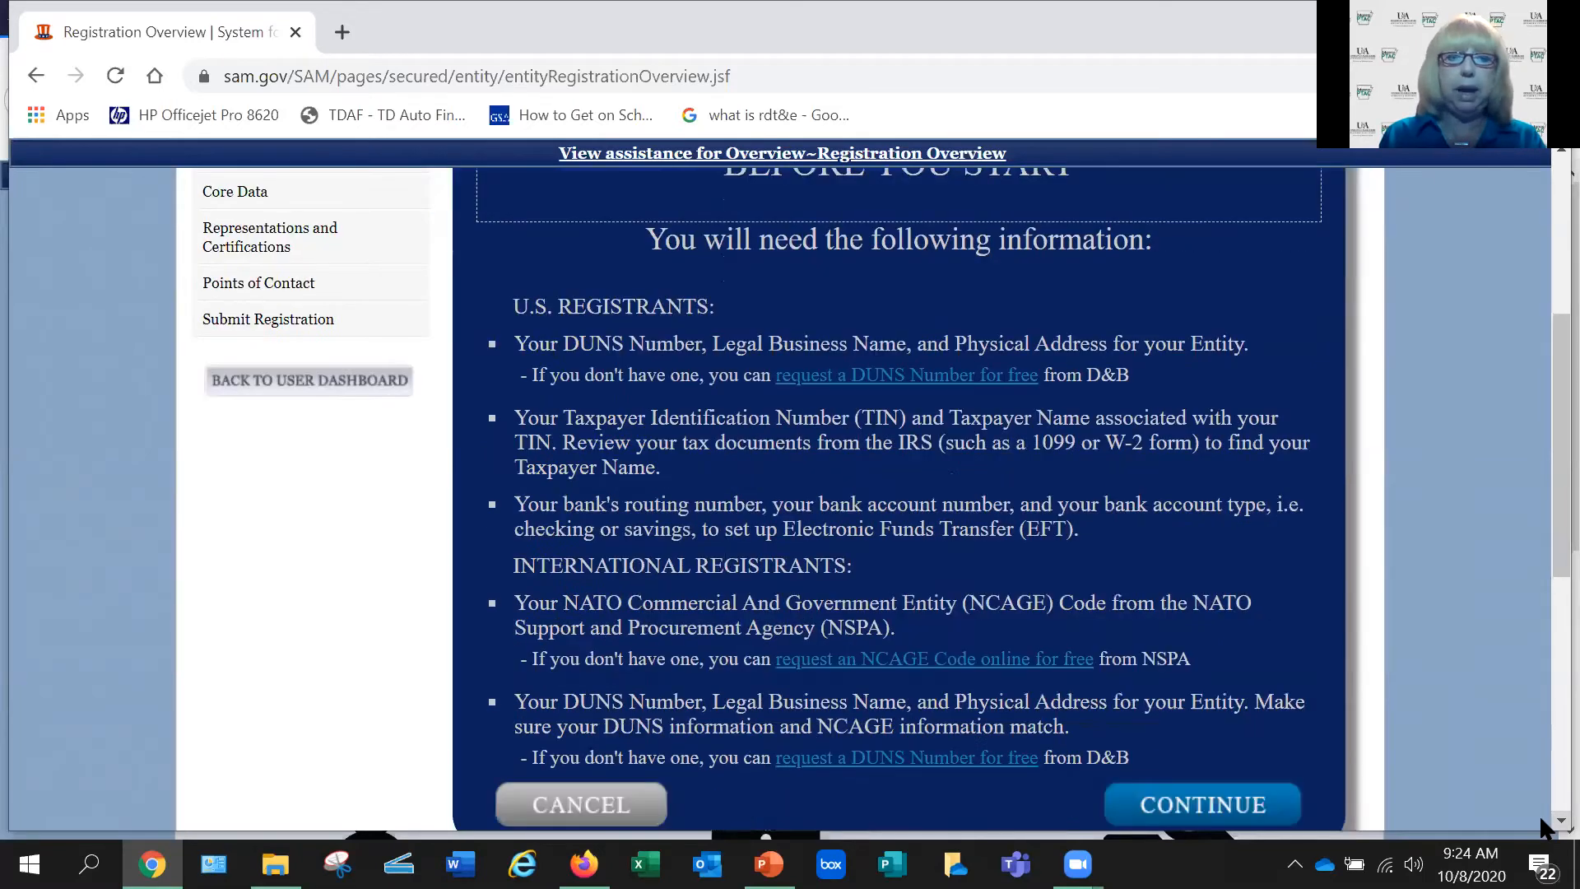
scroll(1542, 823, "down", 1)
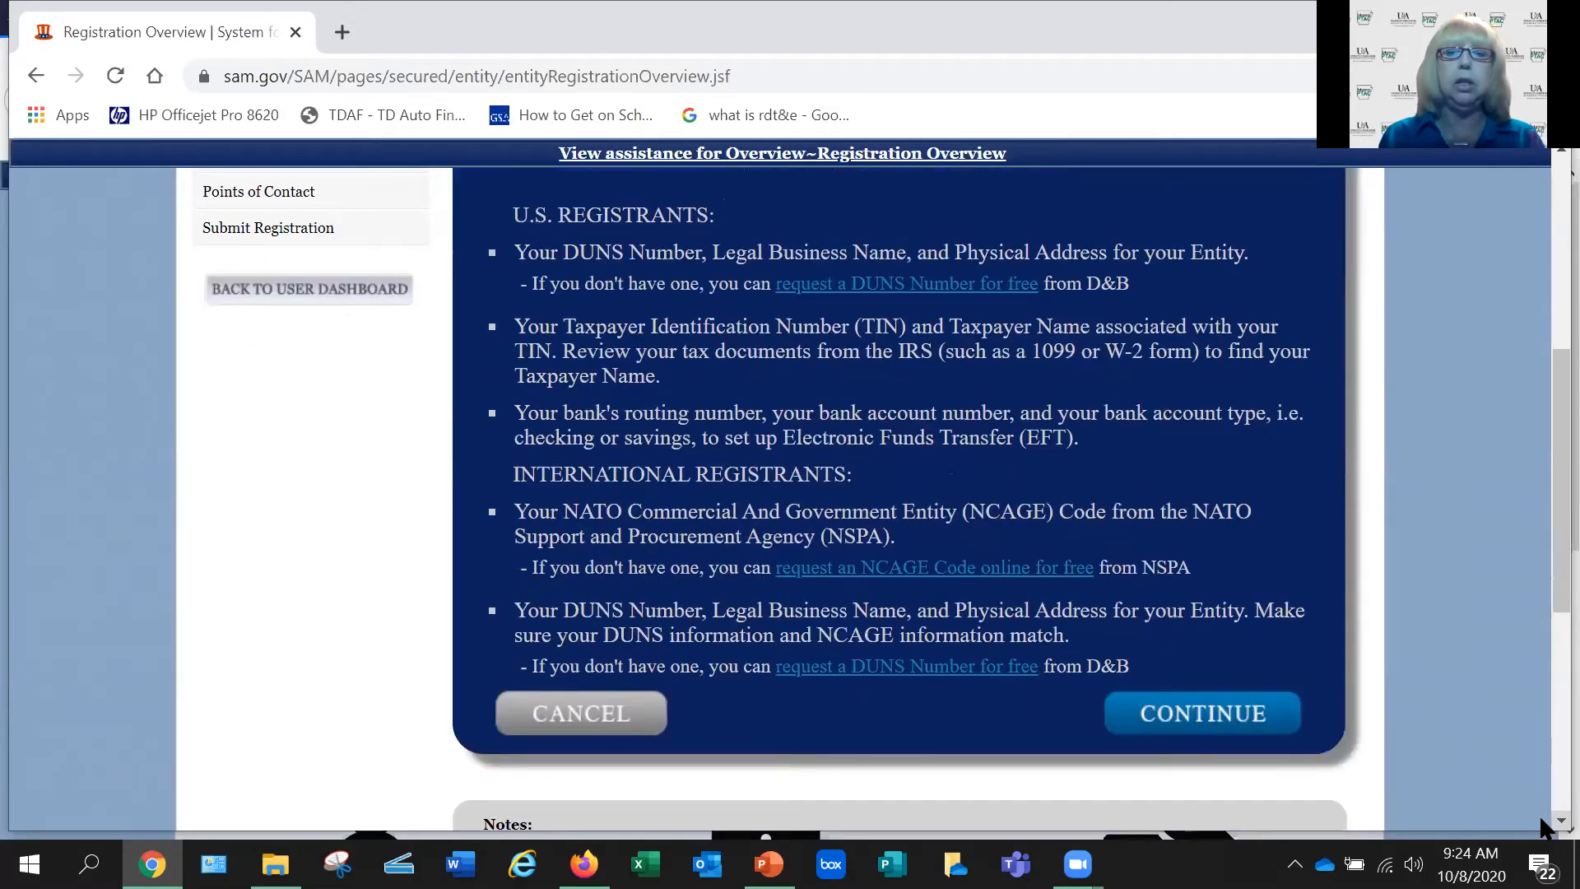
left_click(1255, 715)
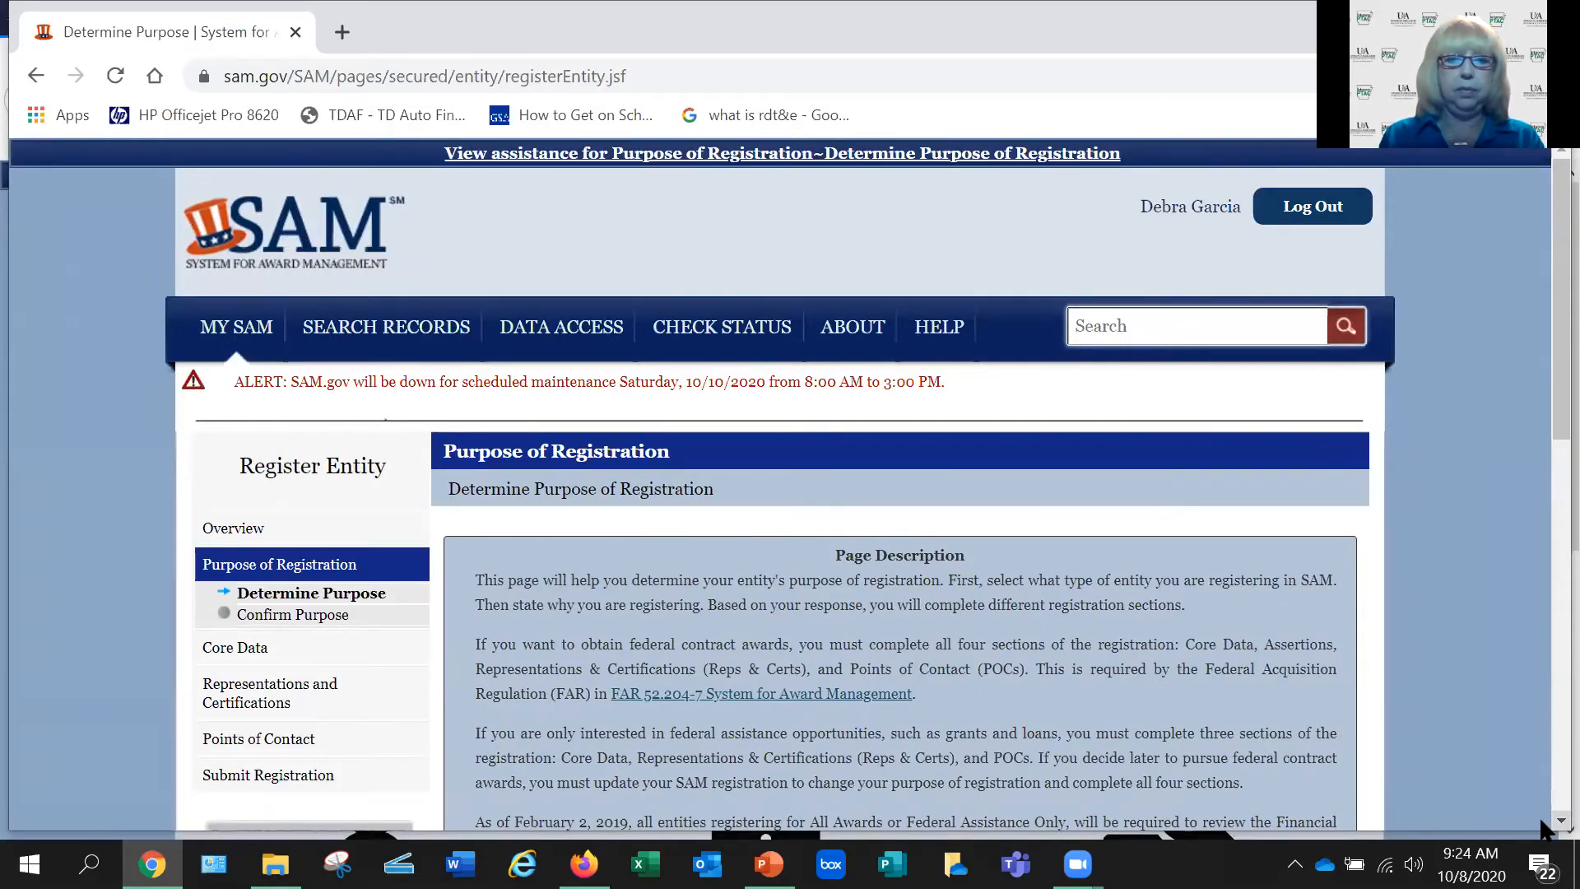
- Set the entity type to Business or Organization, choose bidding on federal contracts plus grants and loans as the reason, and submit the answers
scroll(1544, 827, "down", 2)
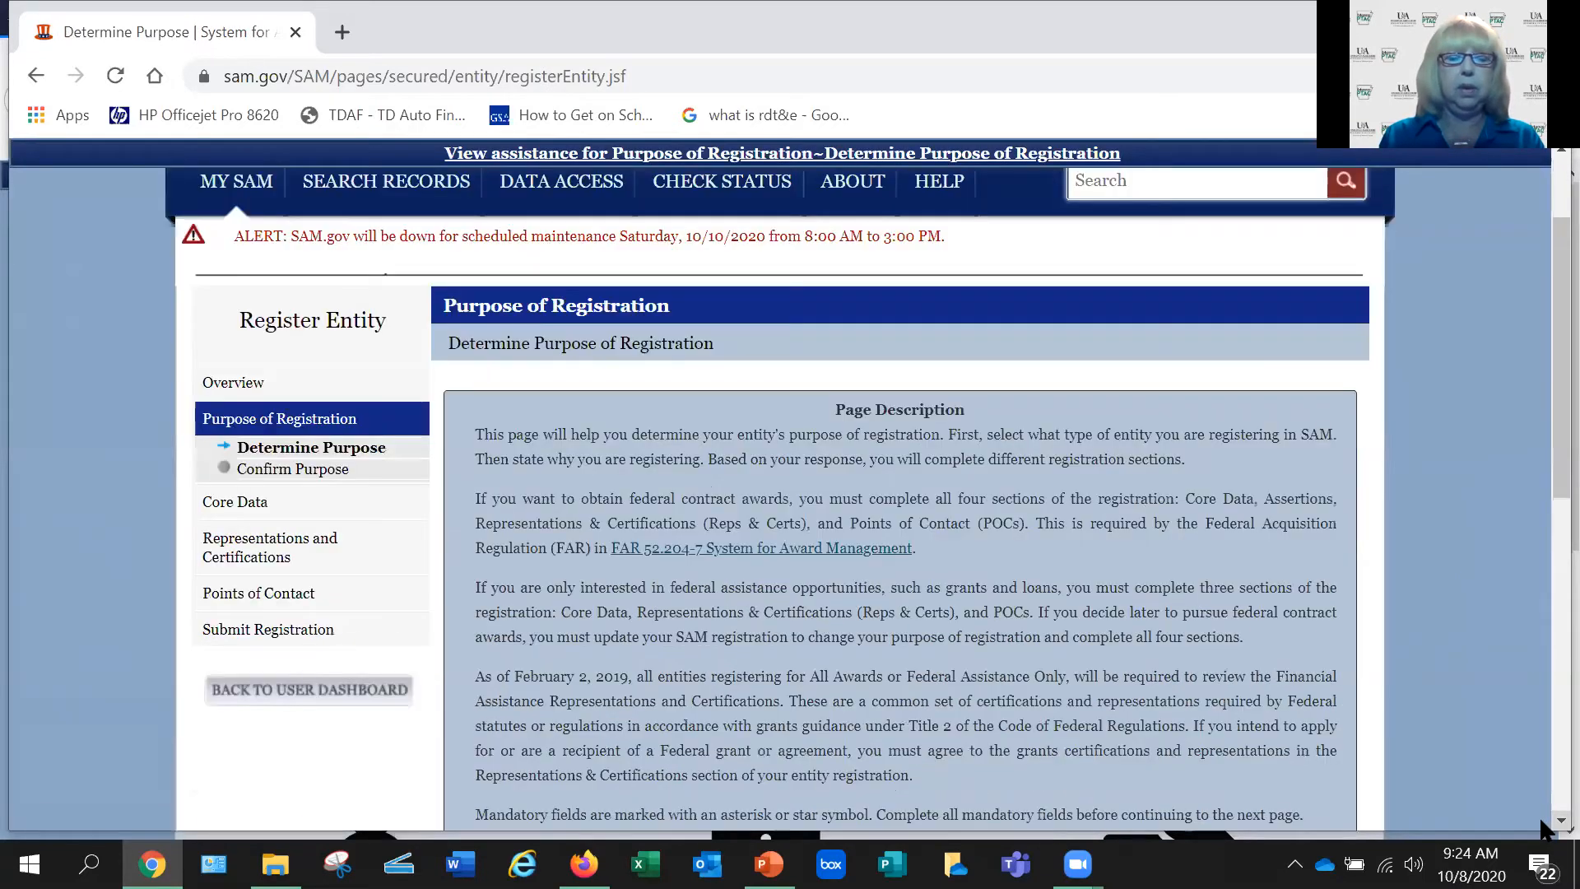
scroll(1544, 827, "down", 2)
scroll(1543, 827, "down", 4)
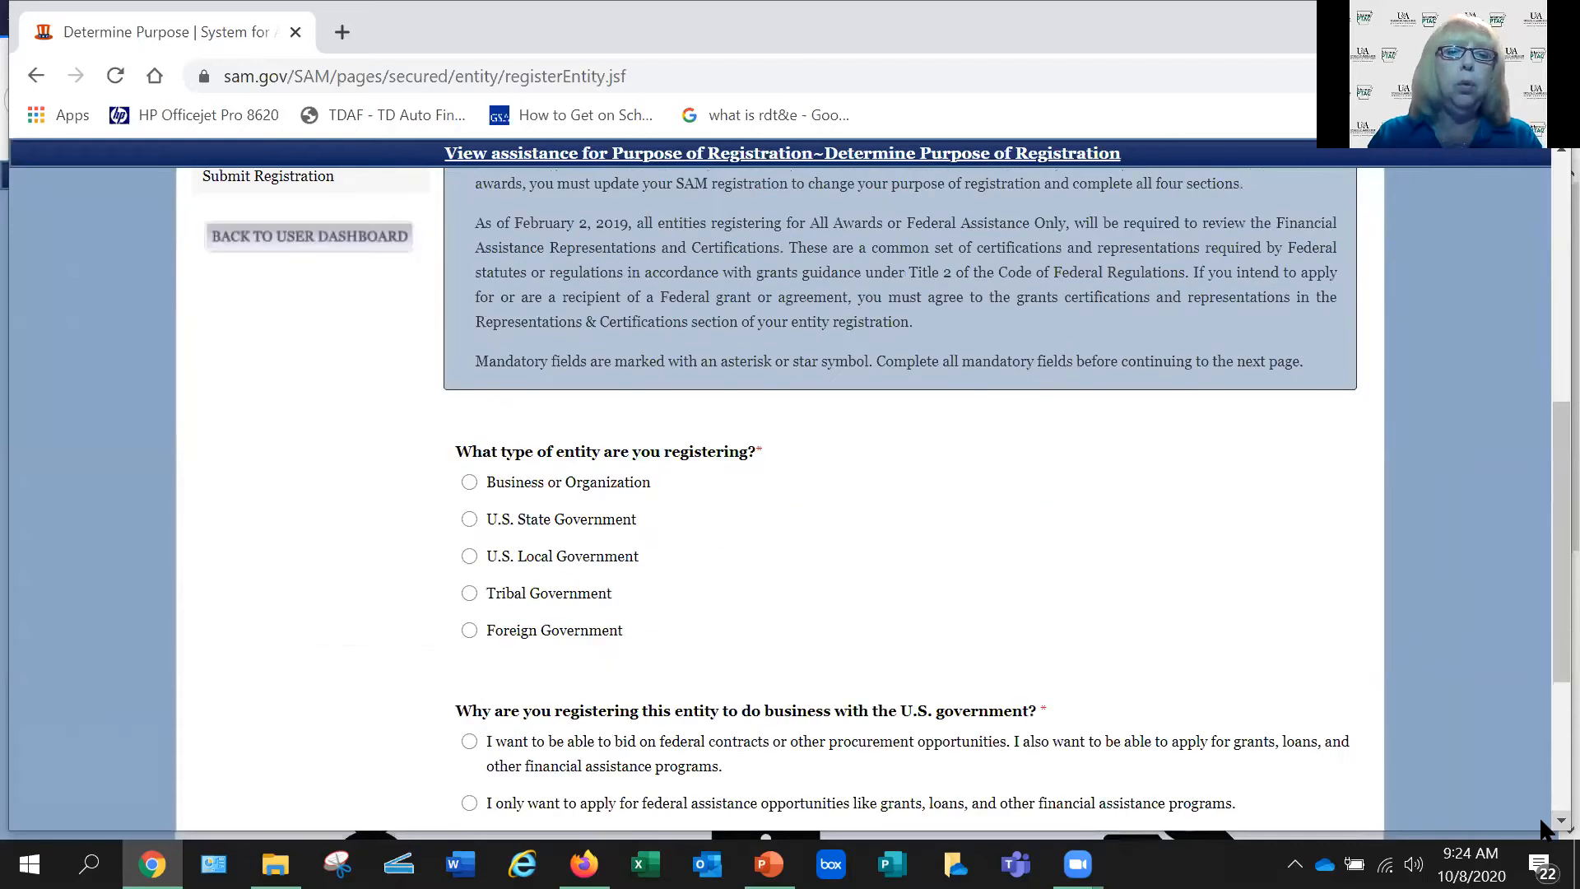
scroll(1544, 827, "down", 1)
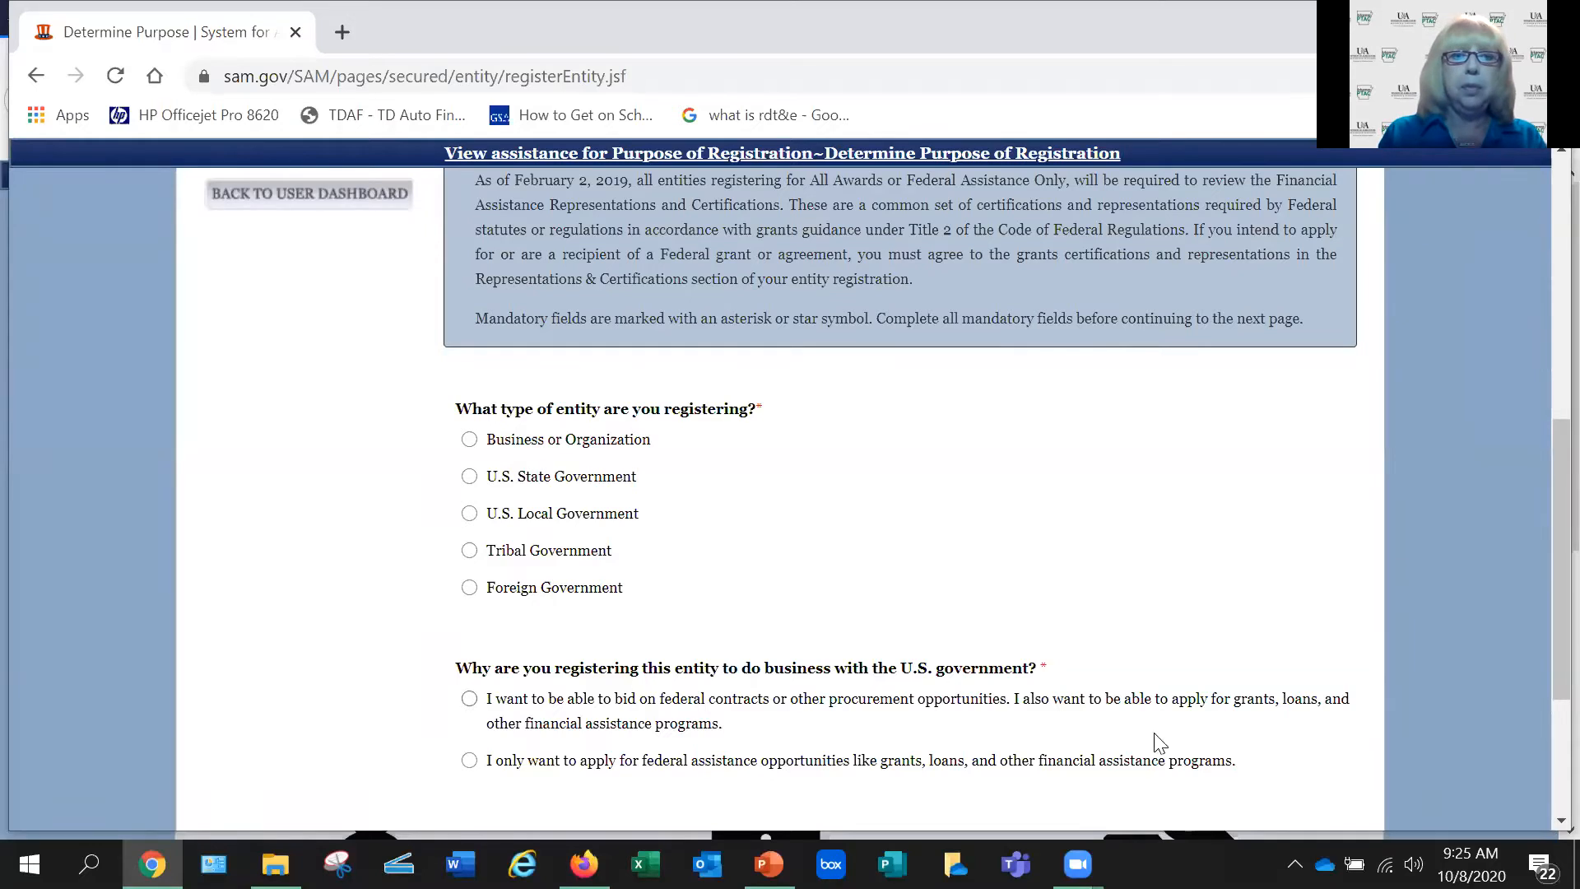
left_click(470, 442)
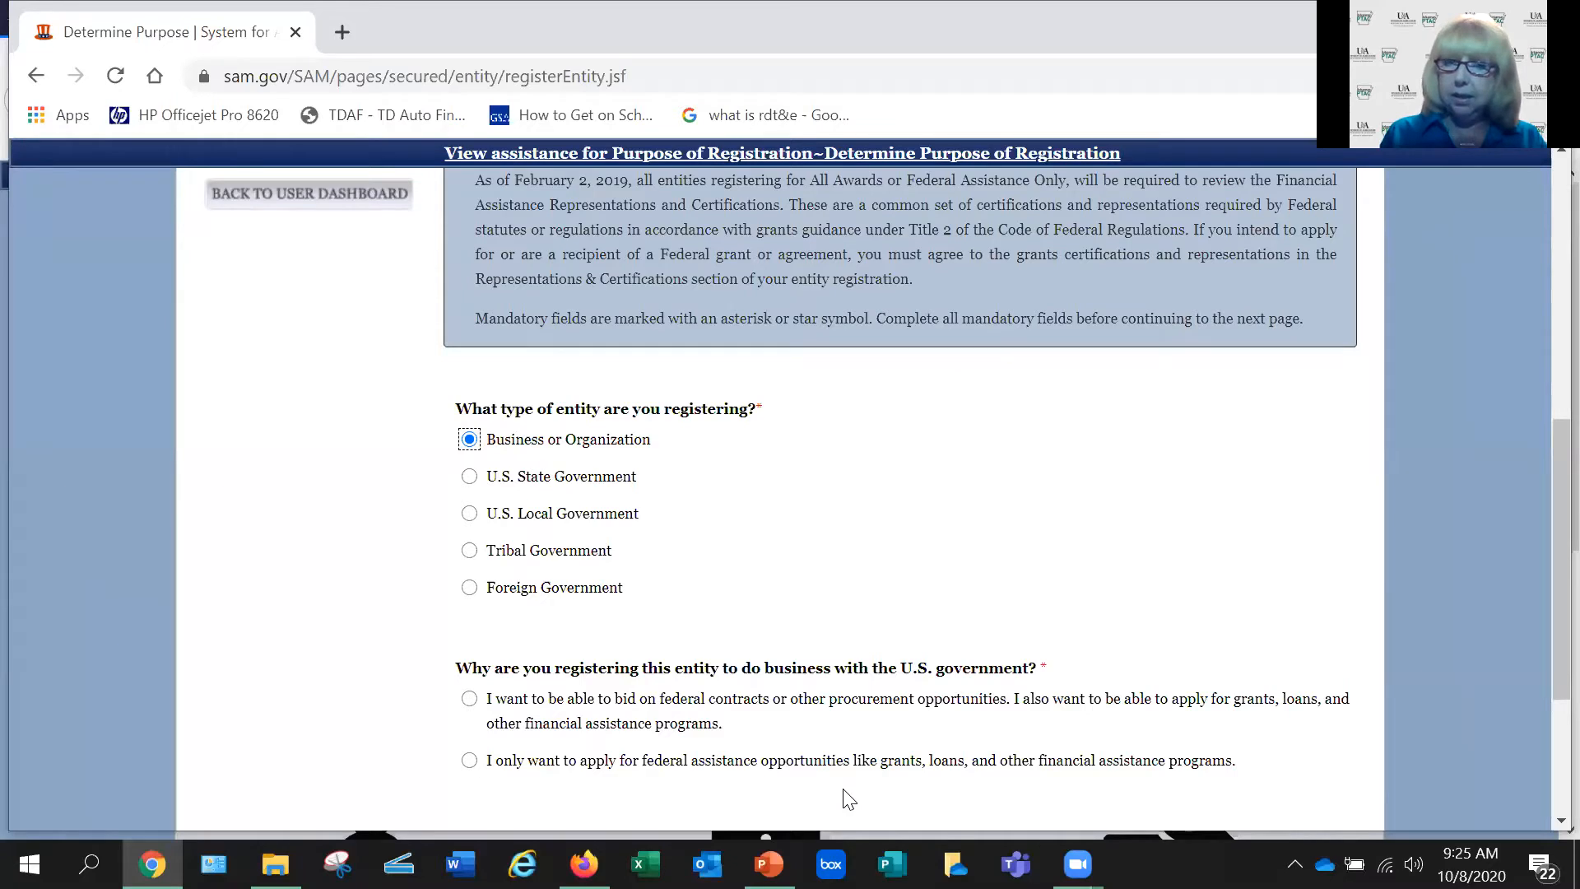
left_click(470, 700)
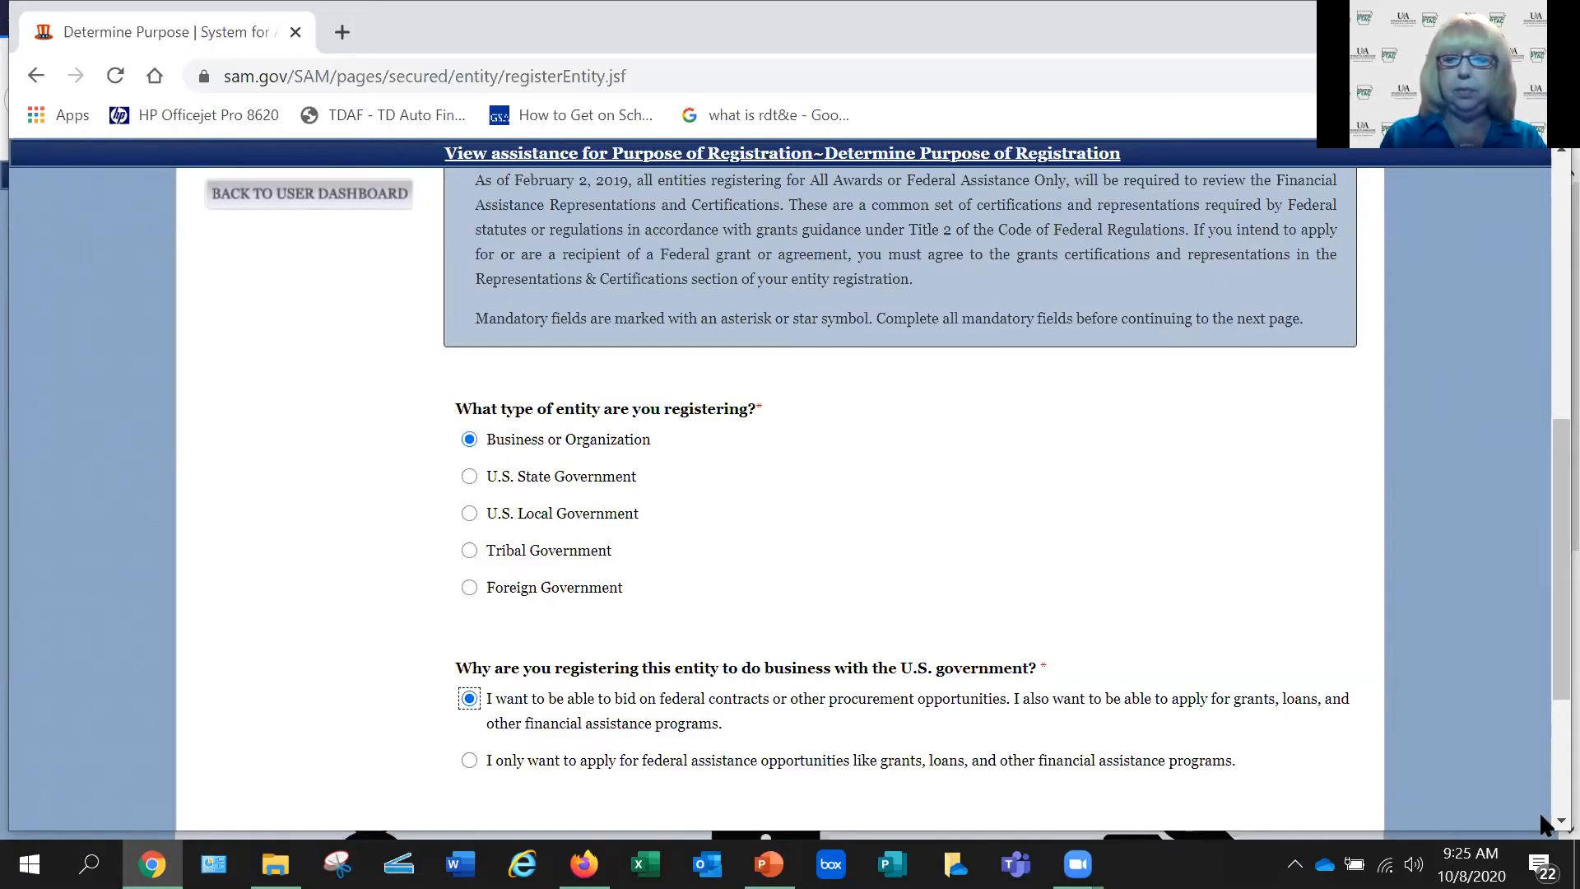
scroll(1544, 827, "down", 2)
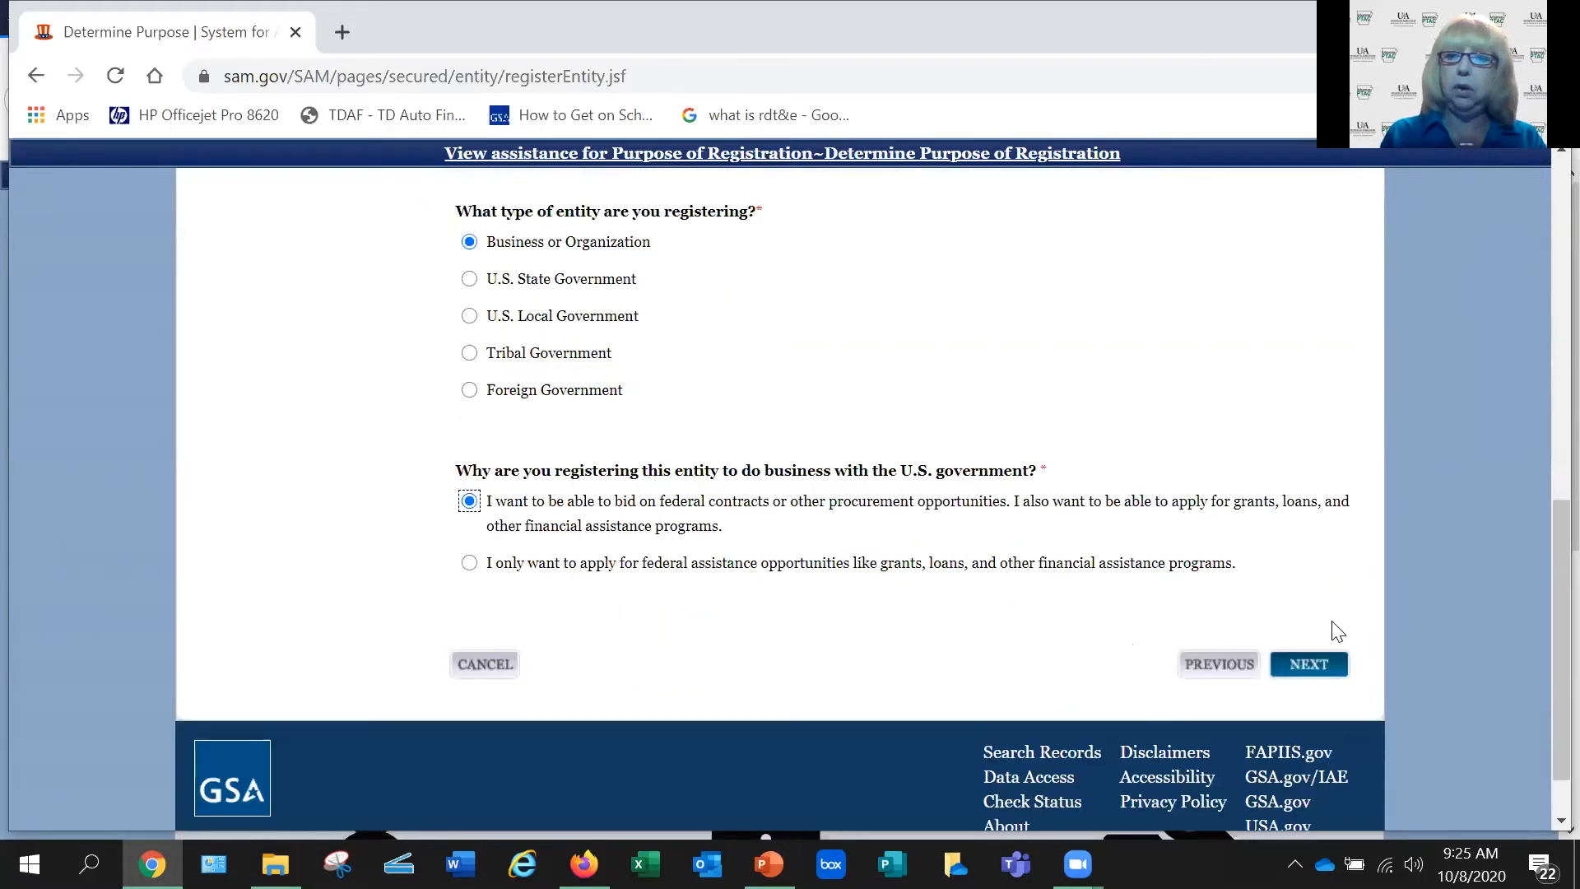
left_click(1324, 663)
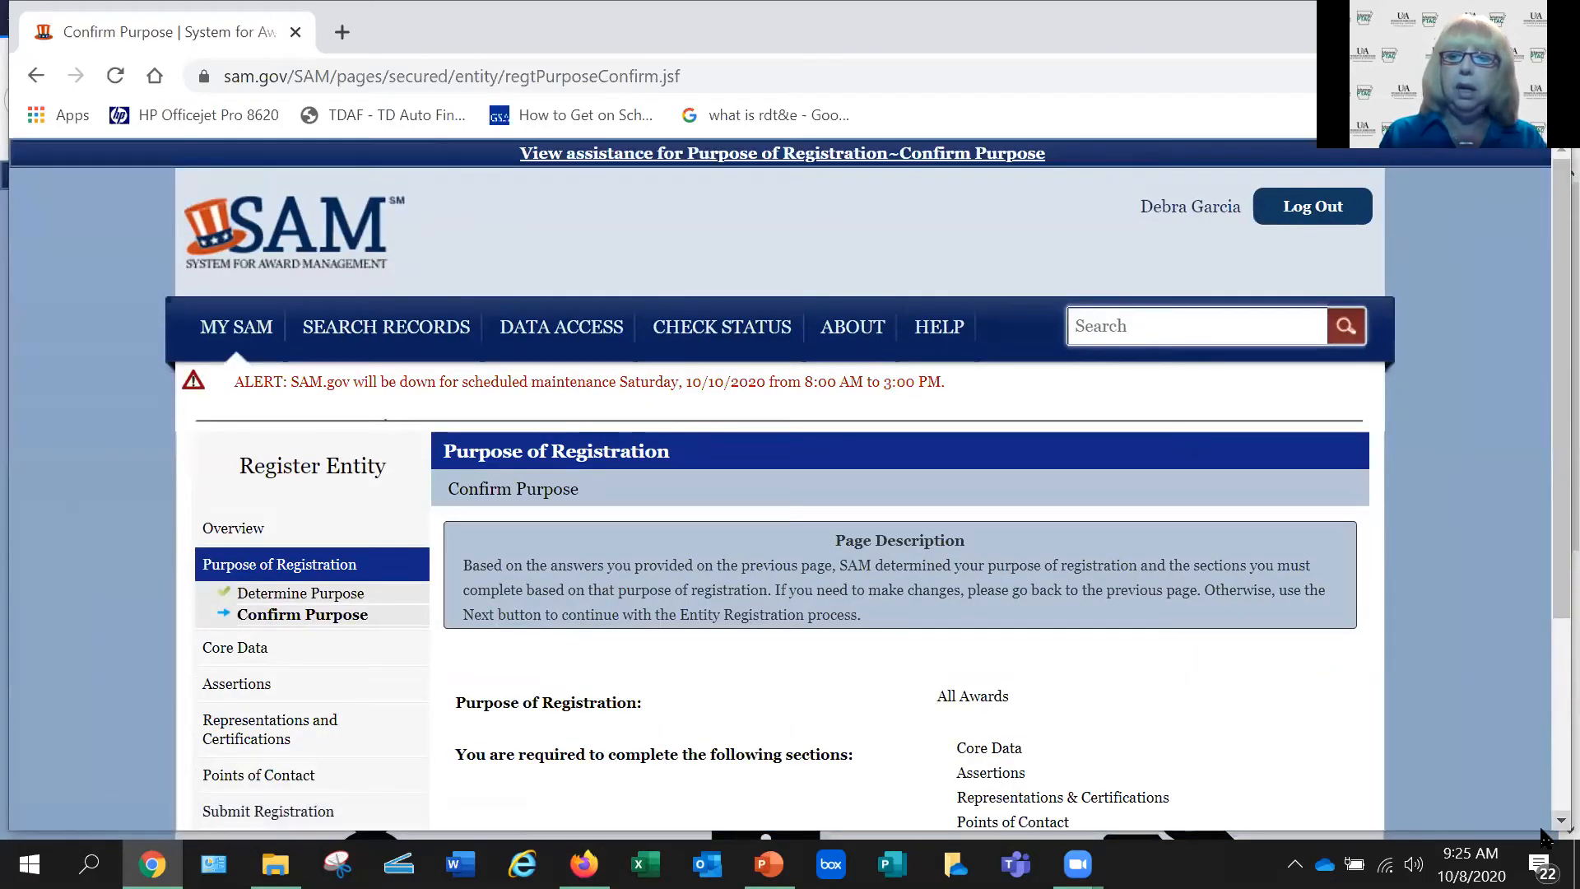
- Confirm the All Awards registration purpose and view the Core Data entity information form
scroll(1544, 827, "down", 2)
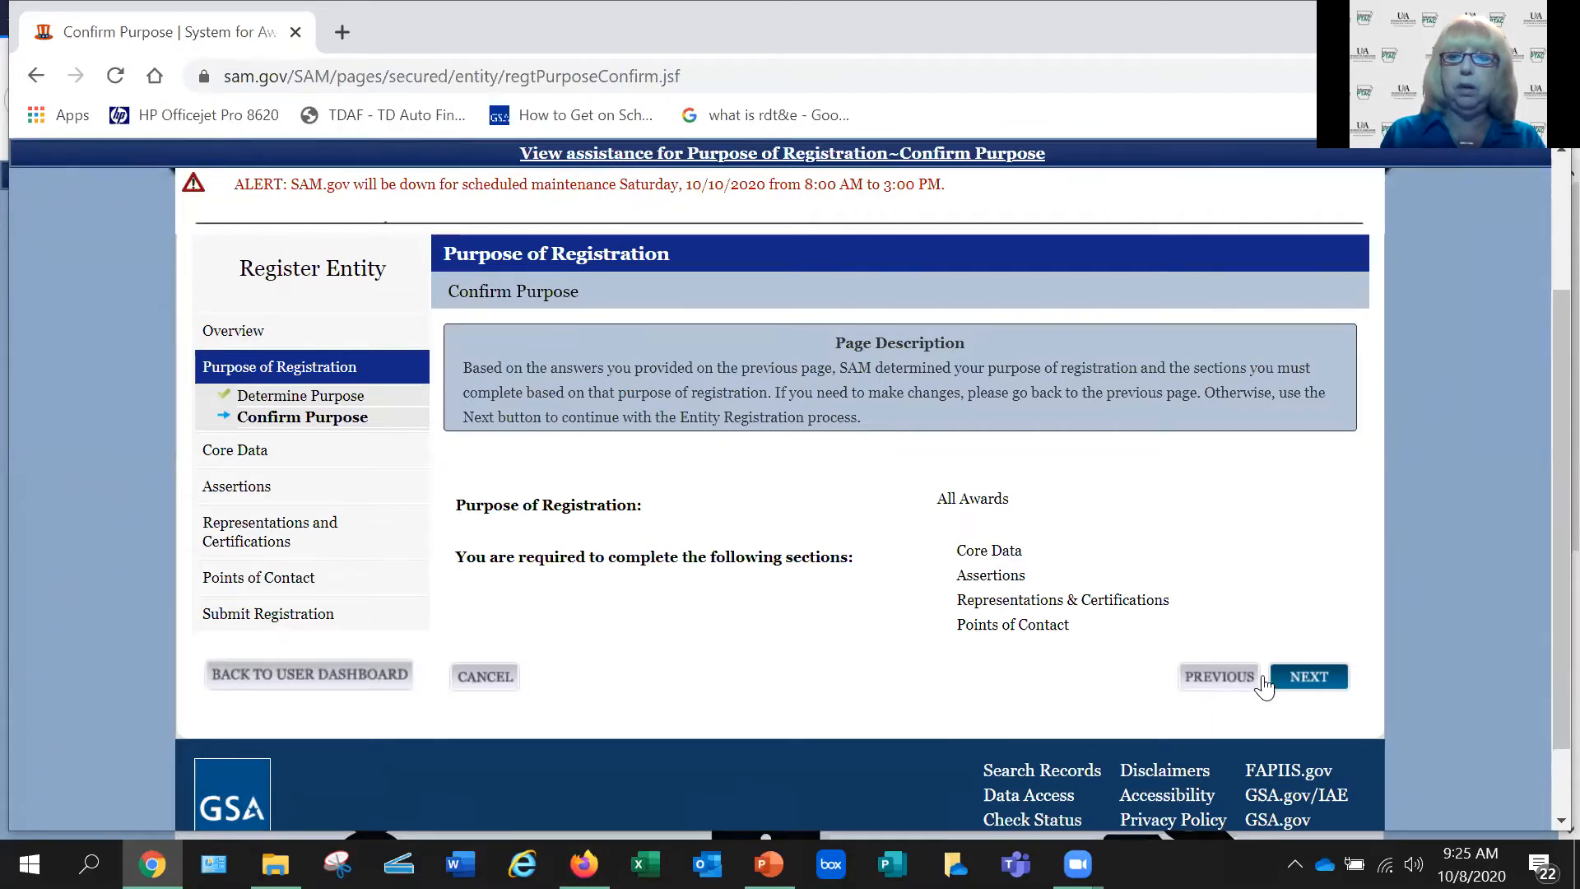
left_click(1340, 682)
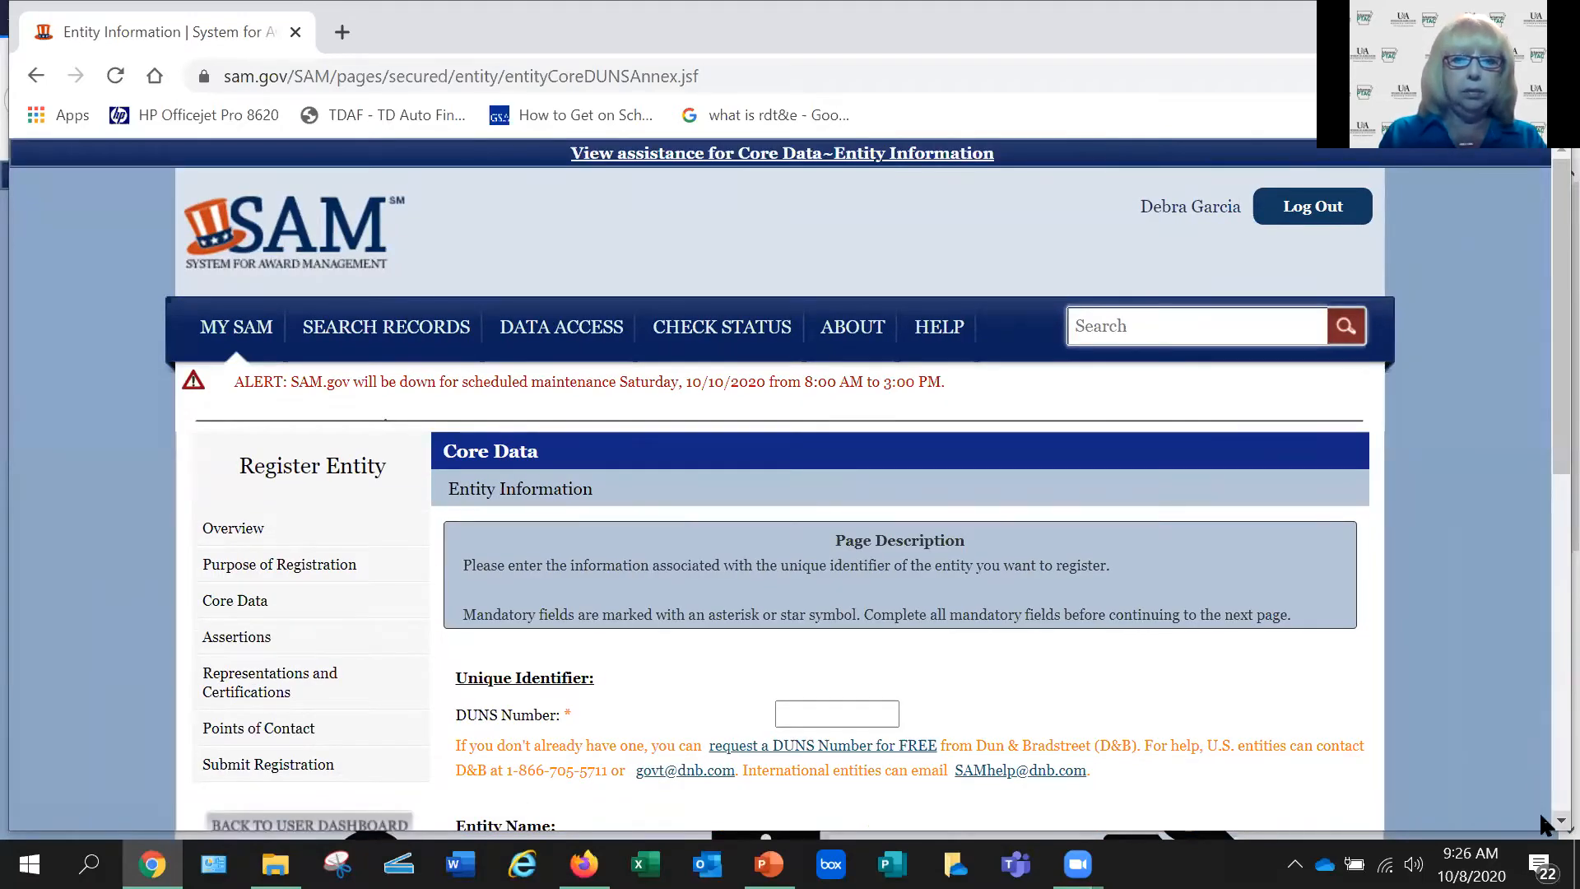
scroll(1541, 817, "down", 3)
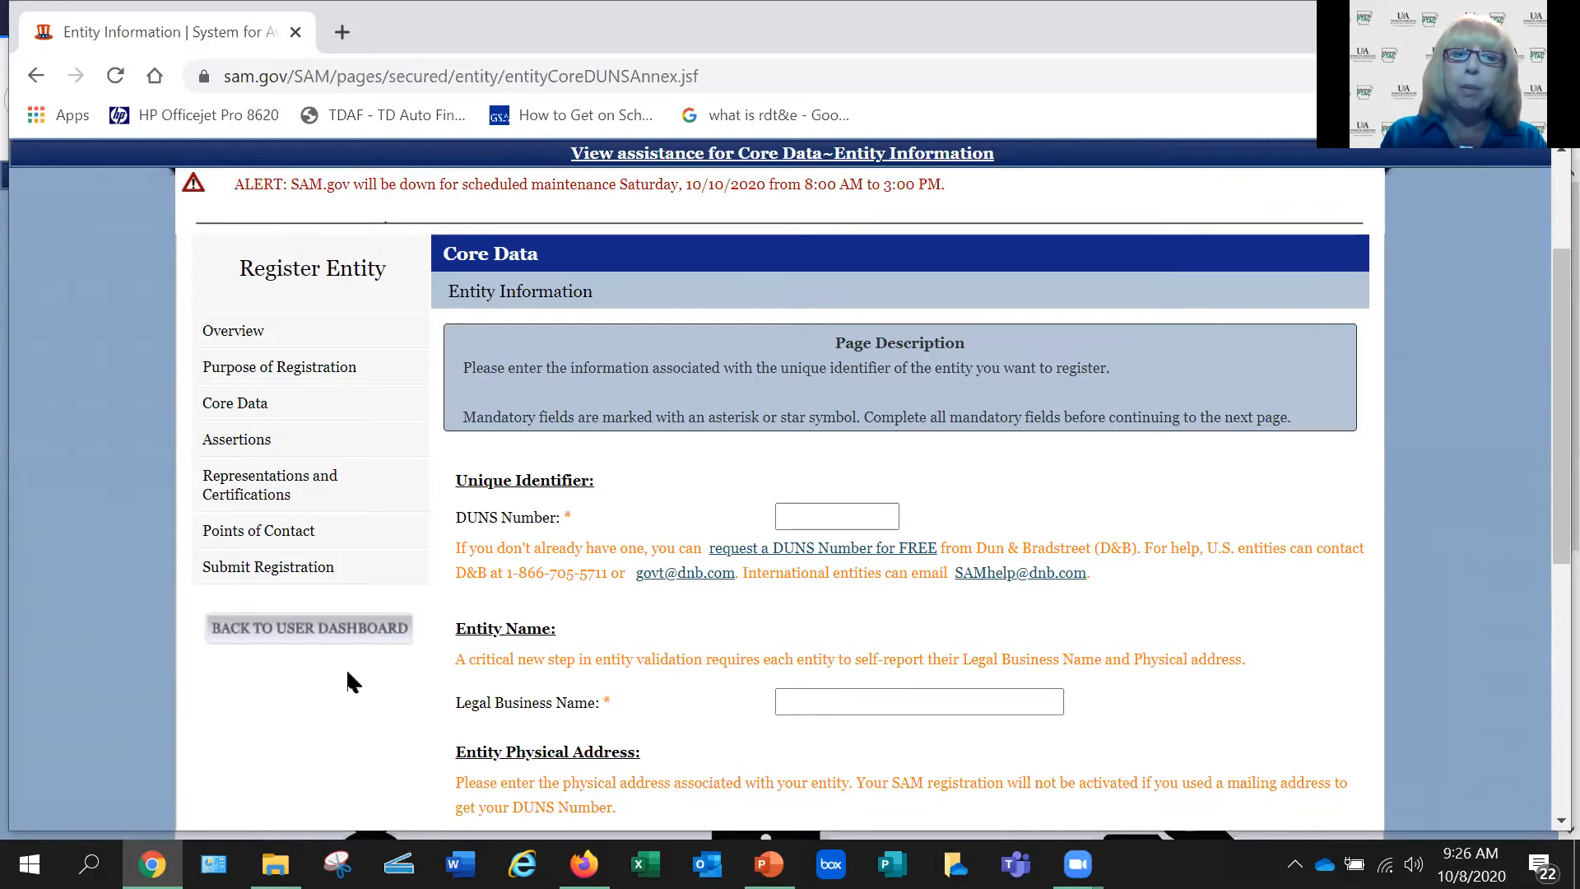
- Return to the user dashboard and open Existing Entity Registrations at the Entity List
left_click(316, 632)
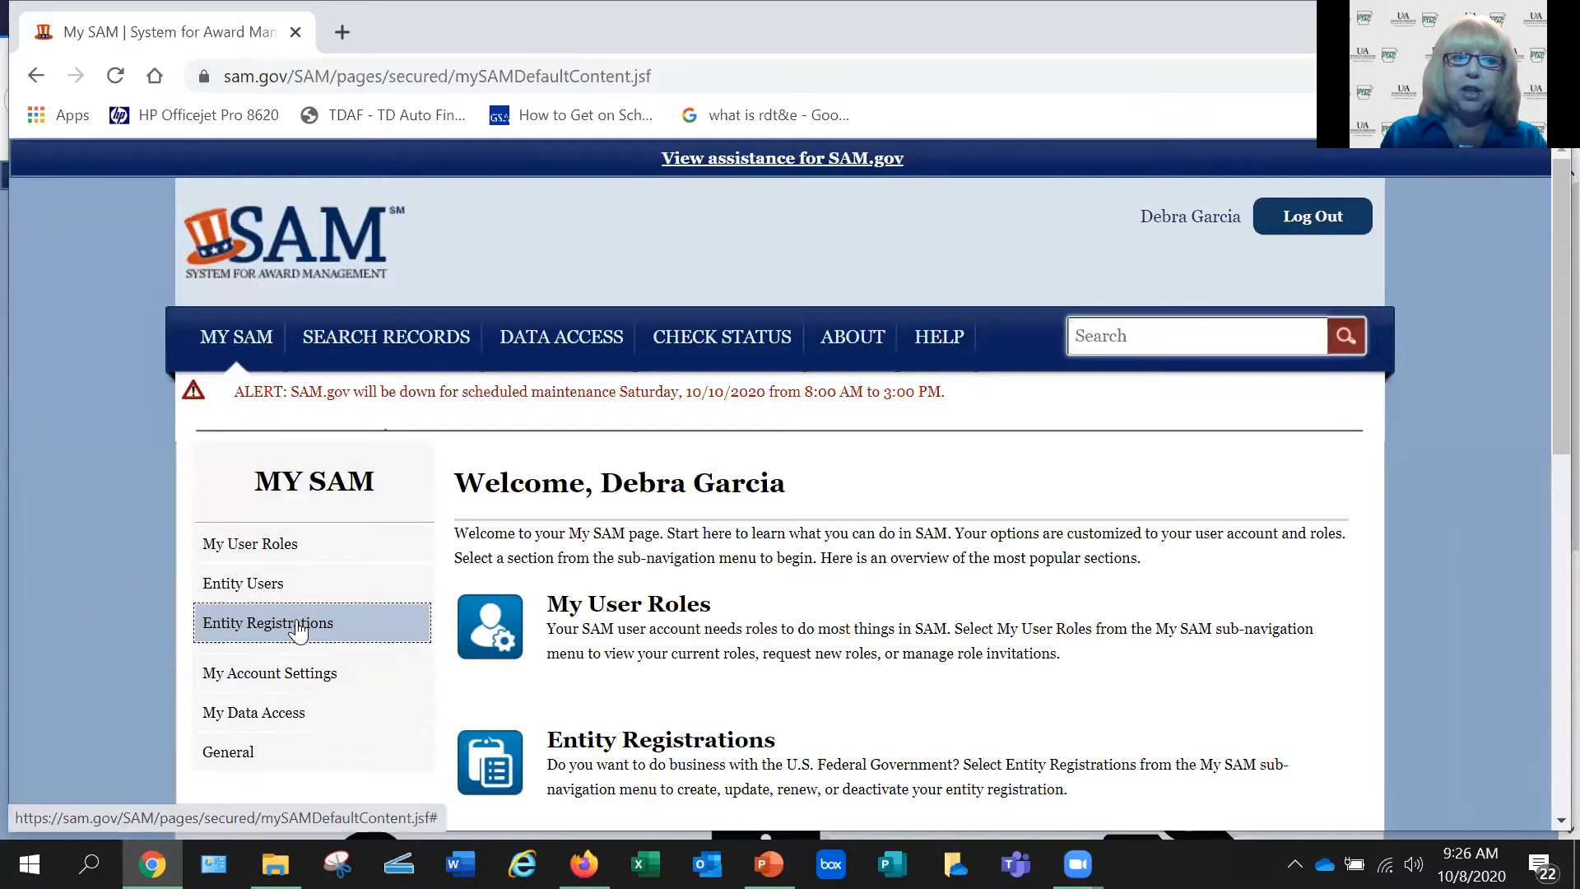
left_click(315, 631)
left_click(305, 665)
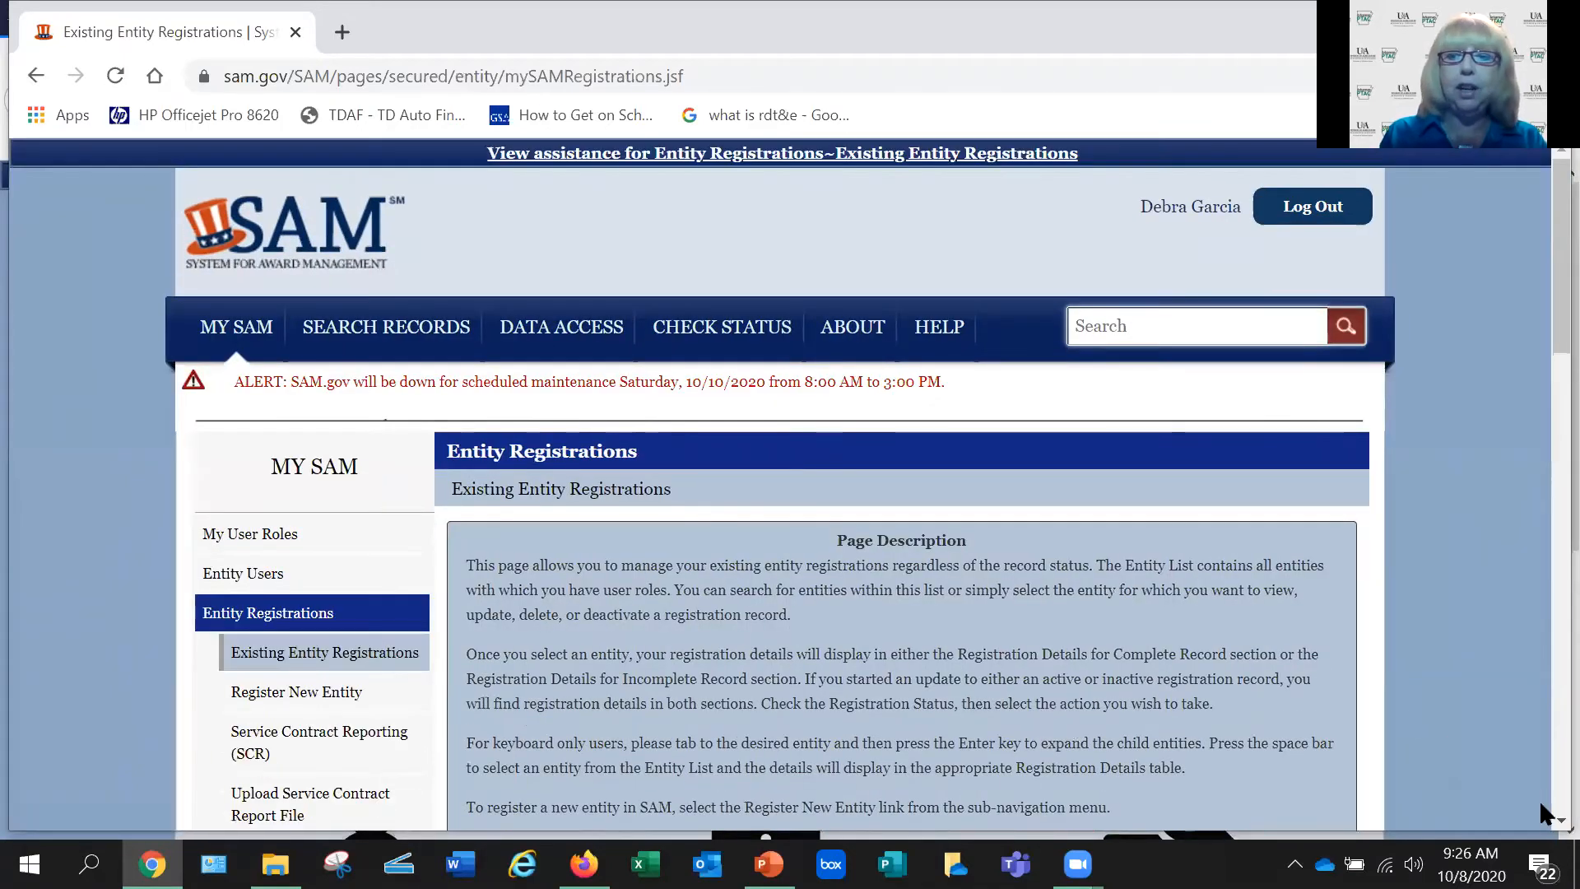
scroll(1544, 823, "down", 6)
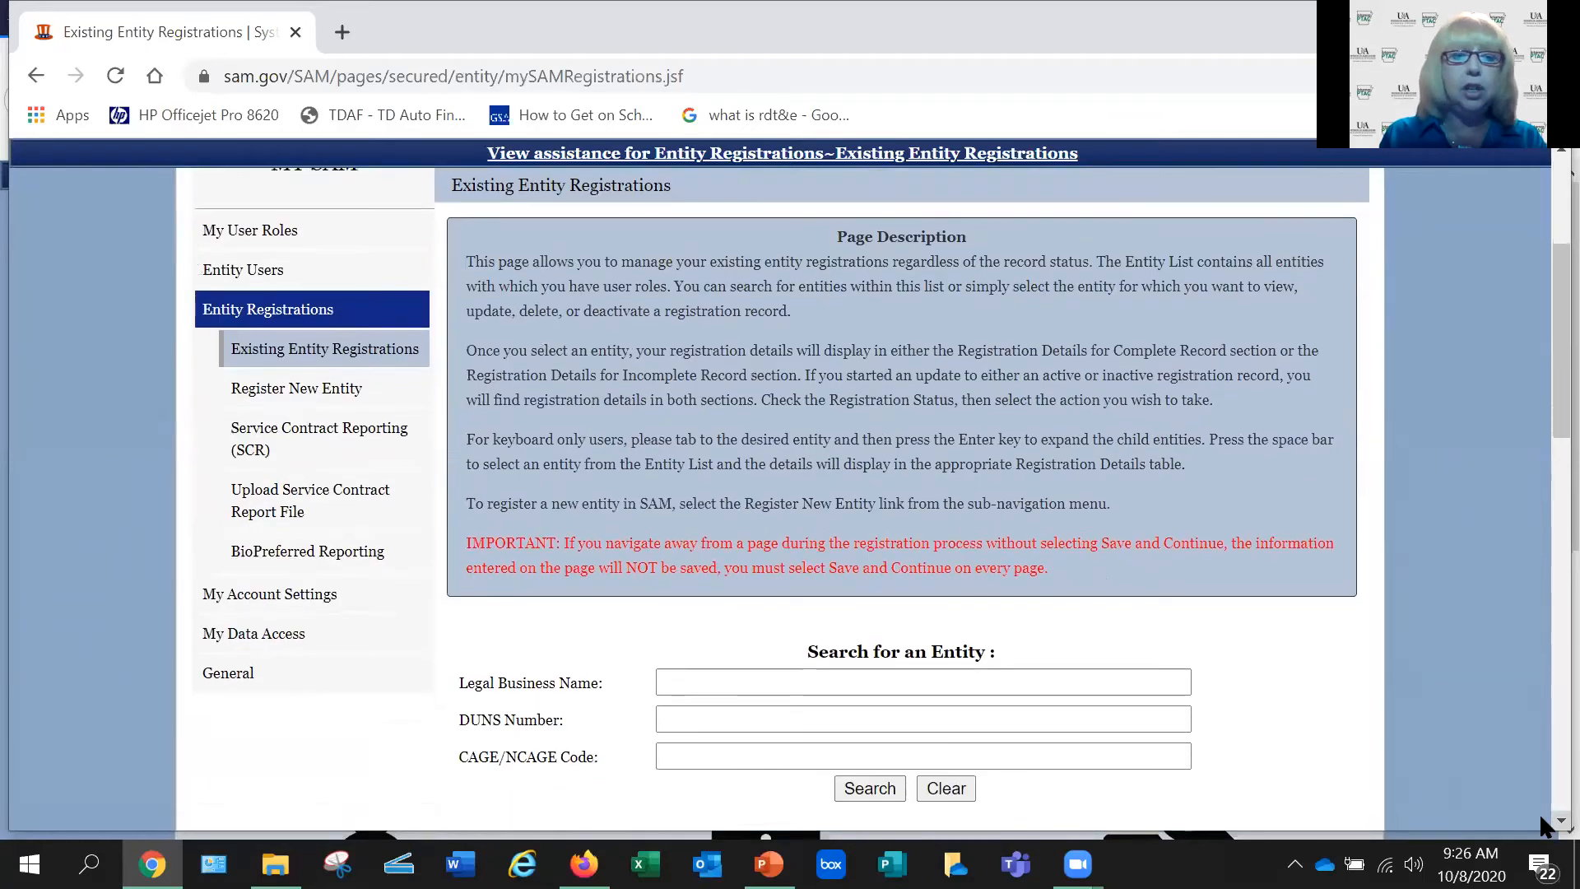
scroll(1543, 823, "down", 2)
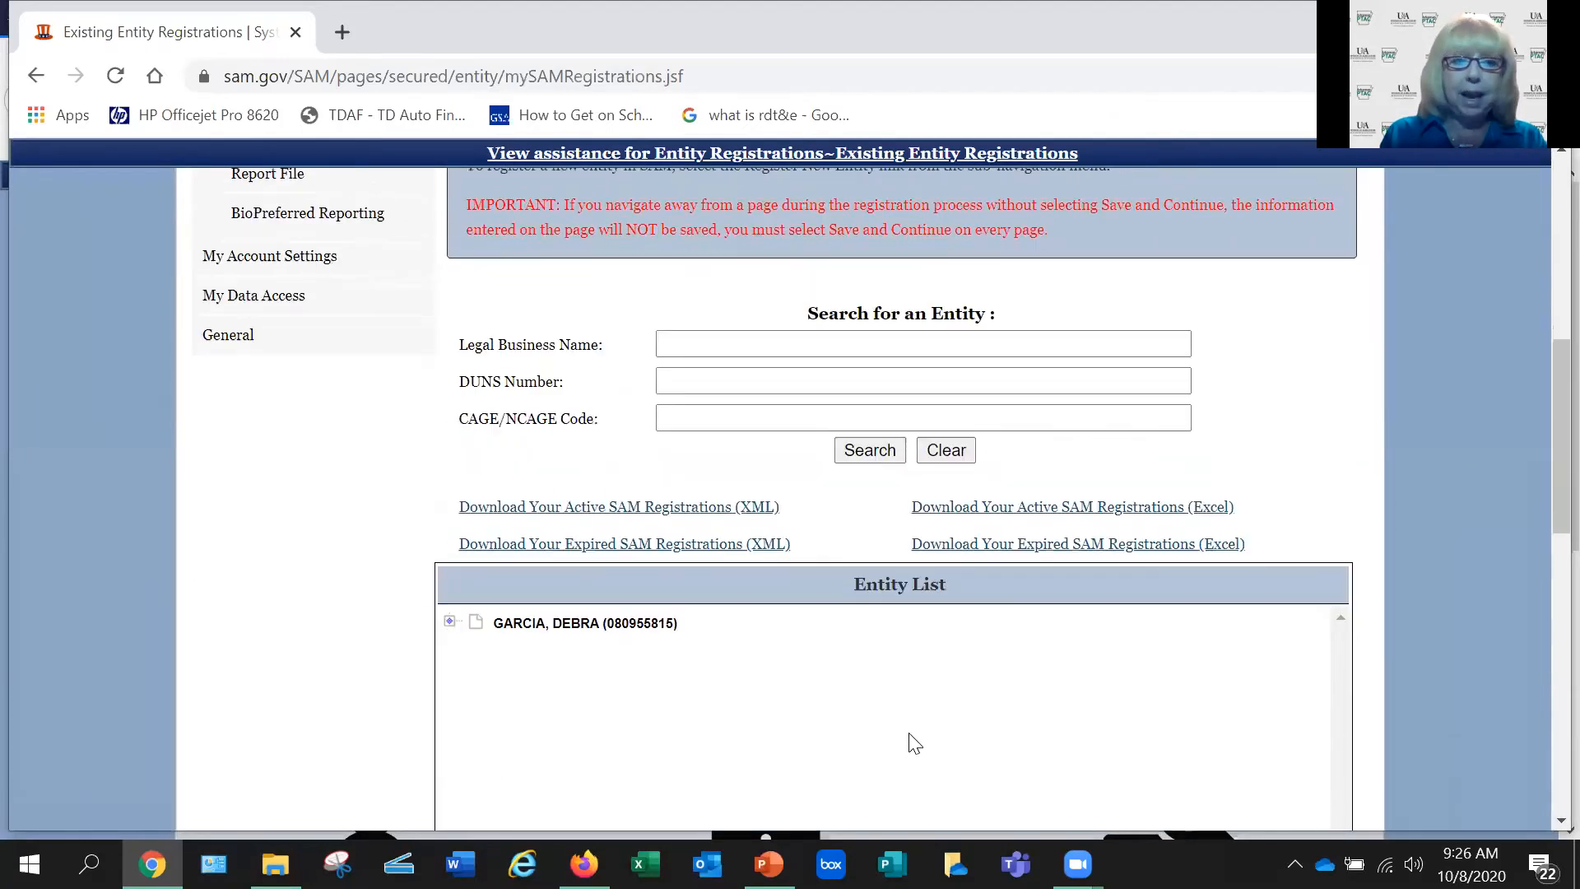
- Select the entity in the Entity List and start updating its complete registration record
left_click_drag(559, 621, 560, 628)
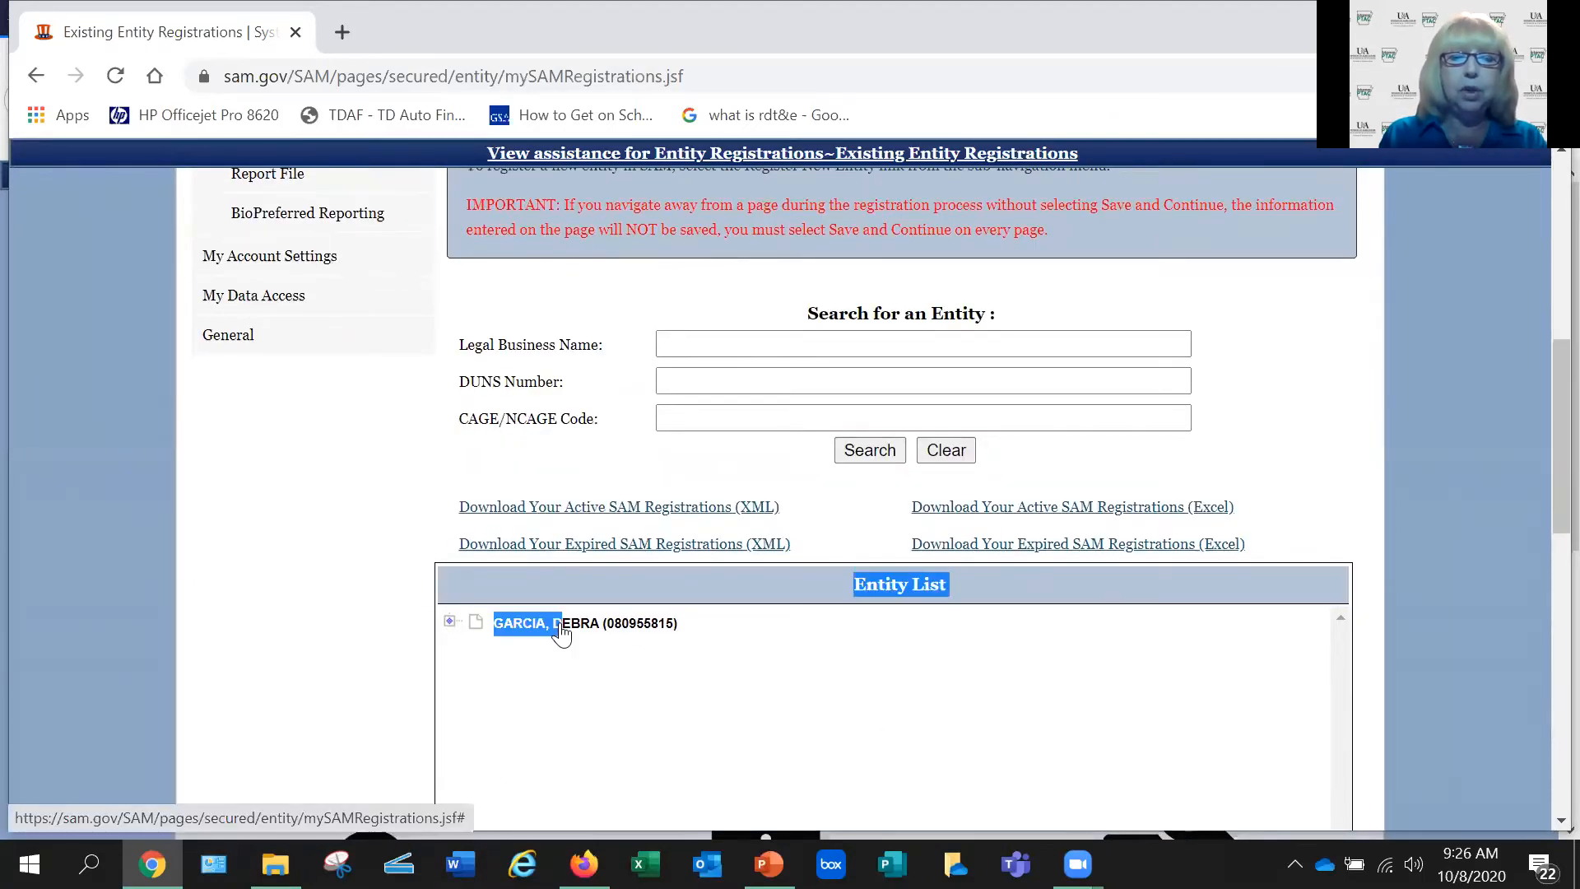
left_click(628, 689)
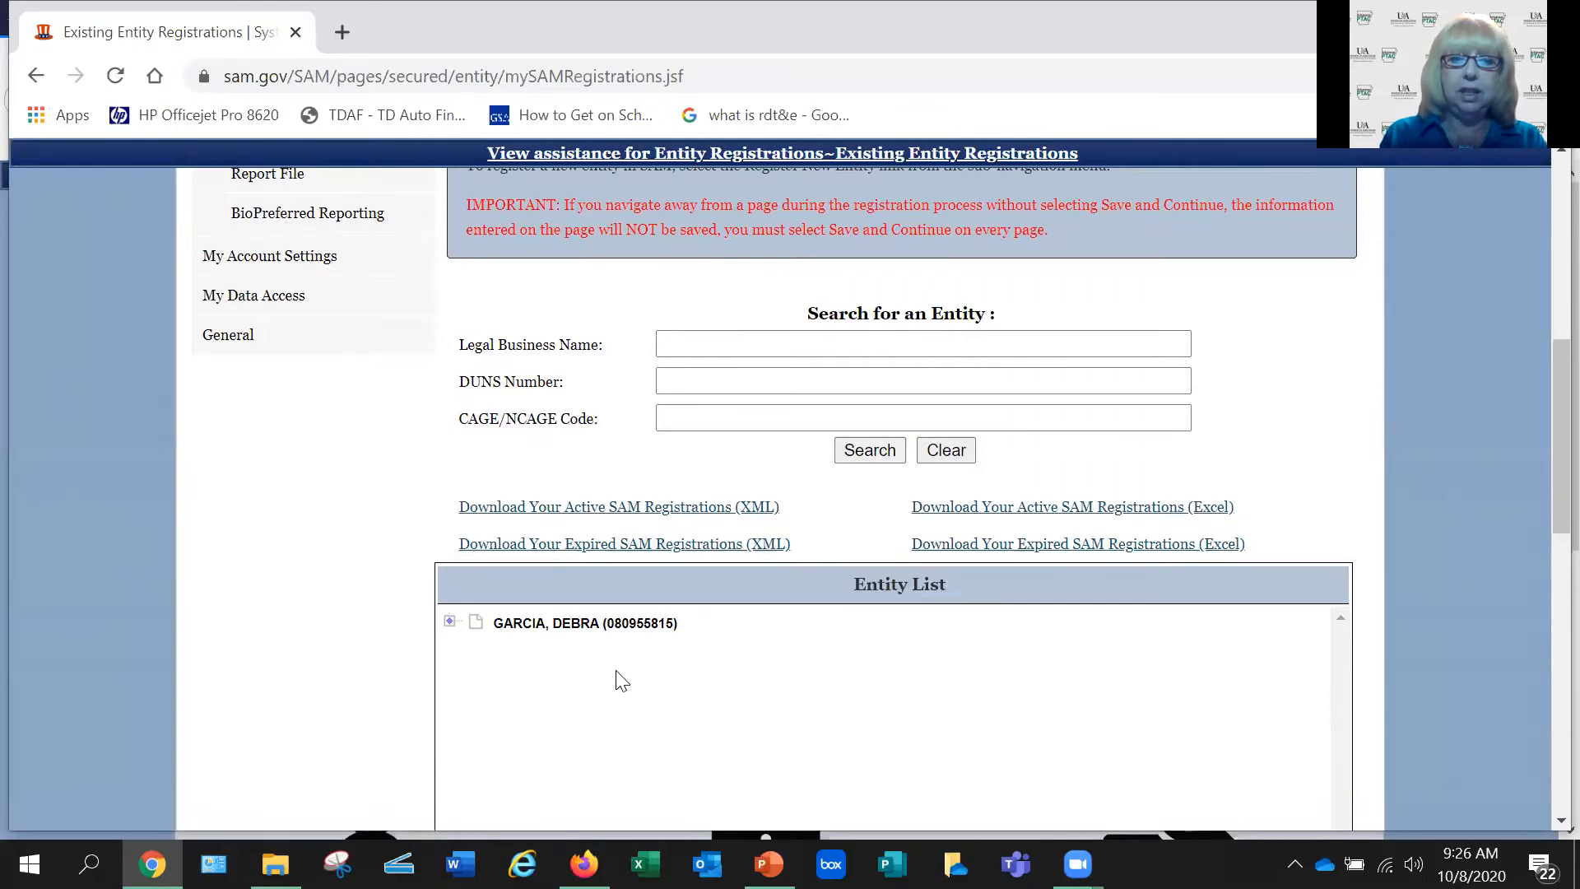
left_click(609, 625)
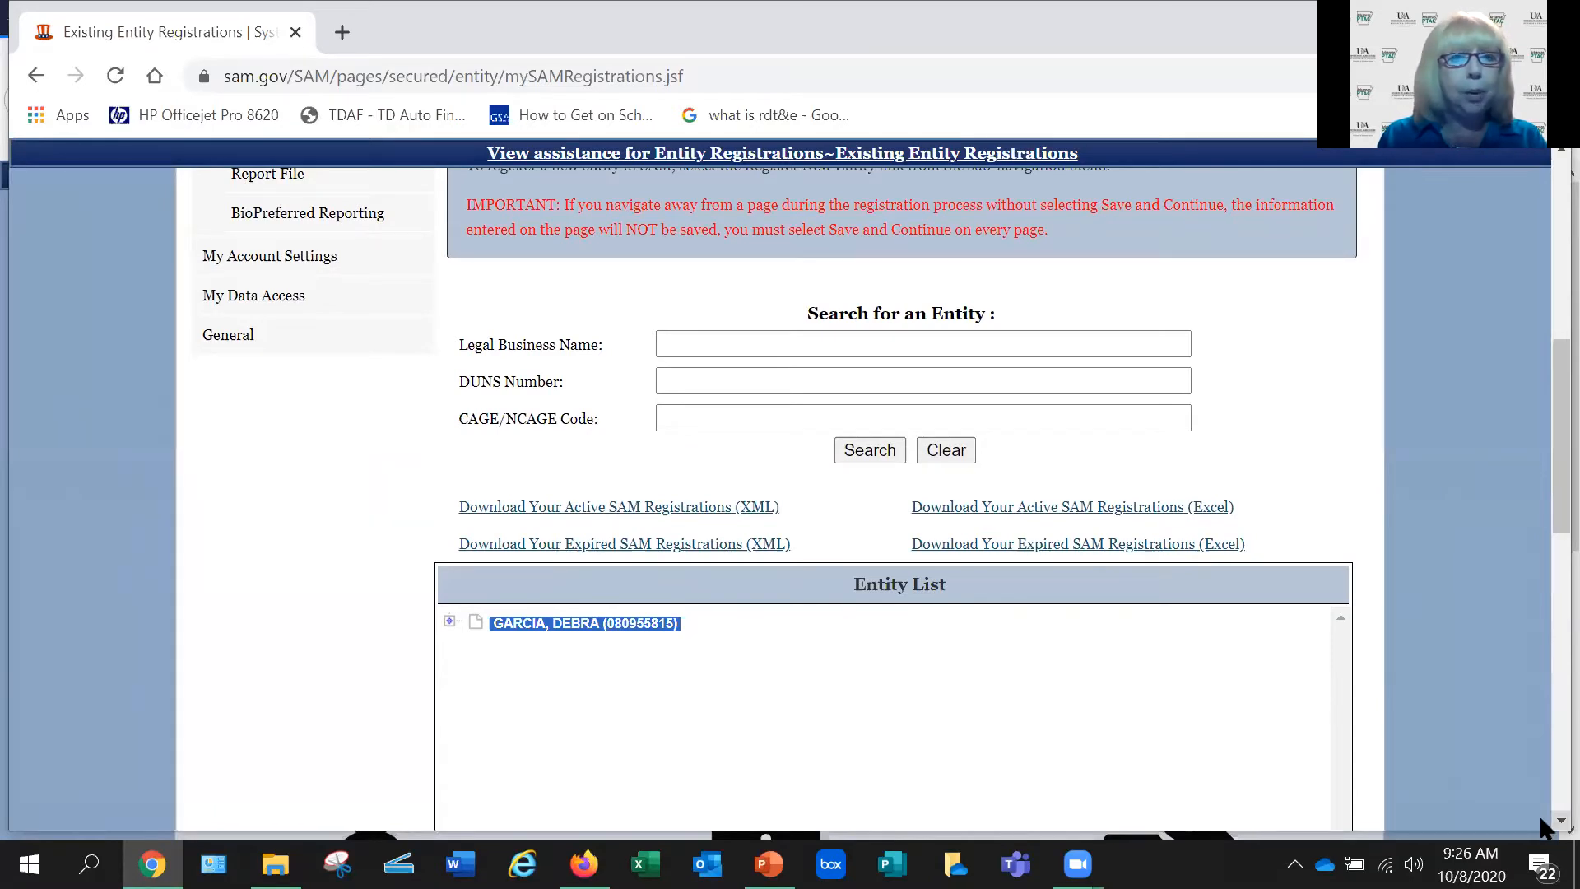
scroll(1542, 826, "down", 2)
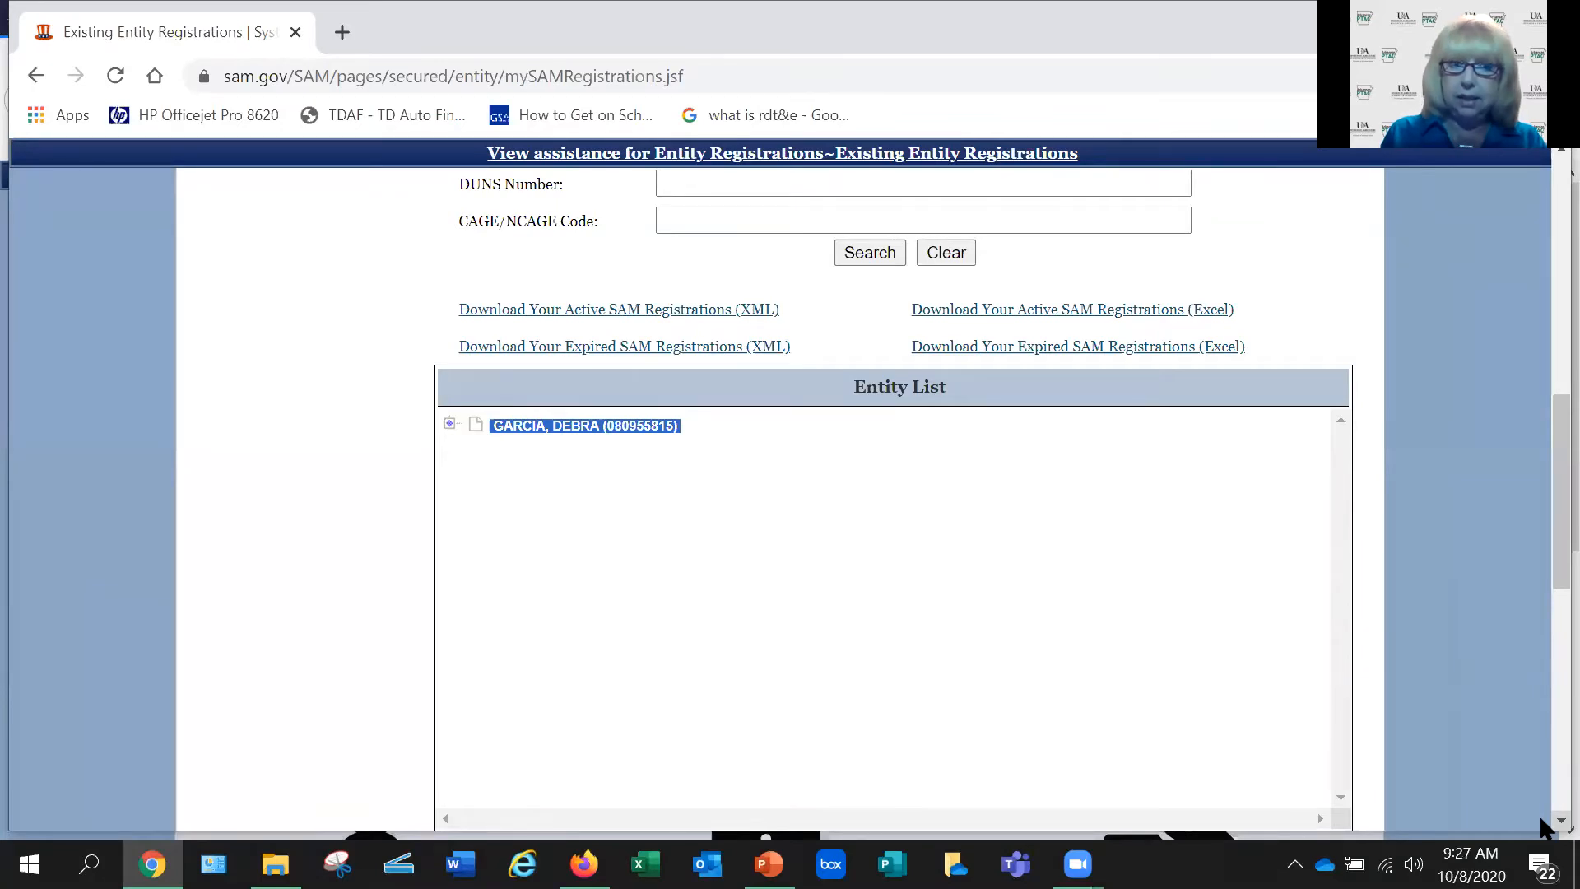
scroll(1543, 826, "down", 2)
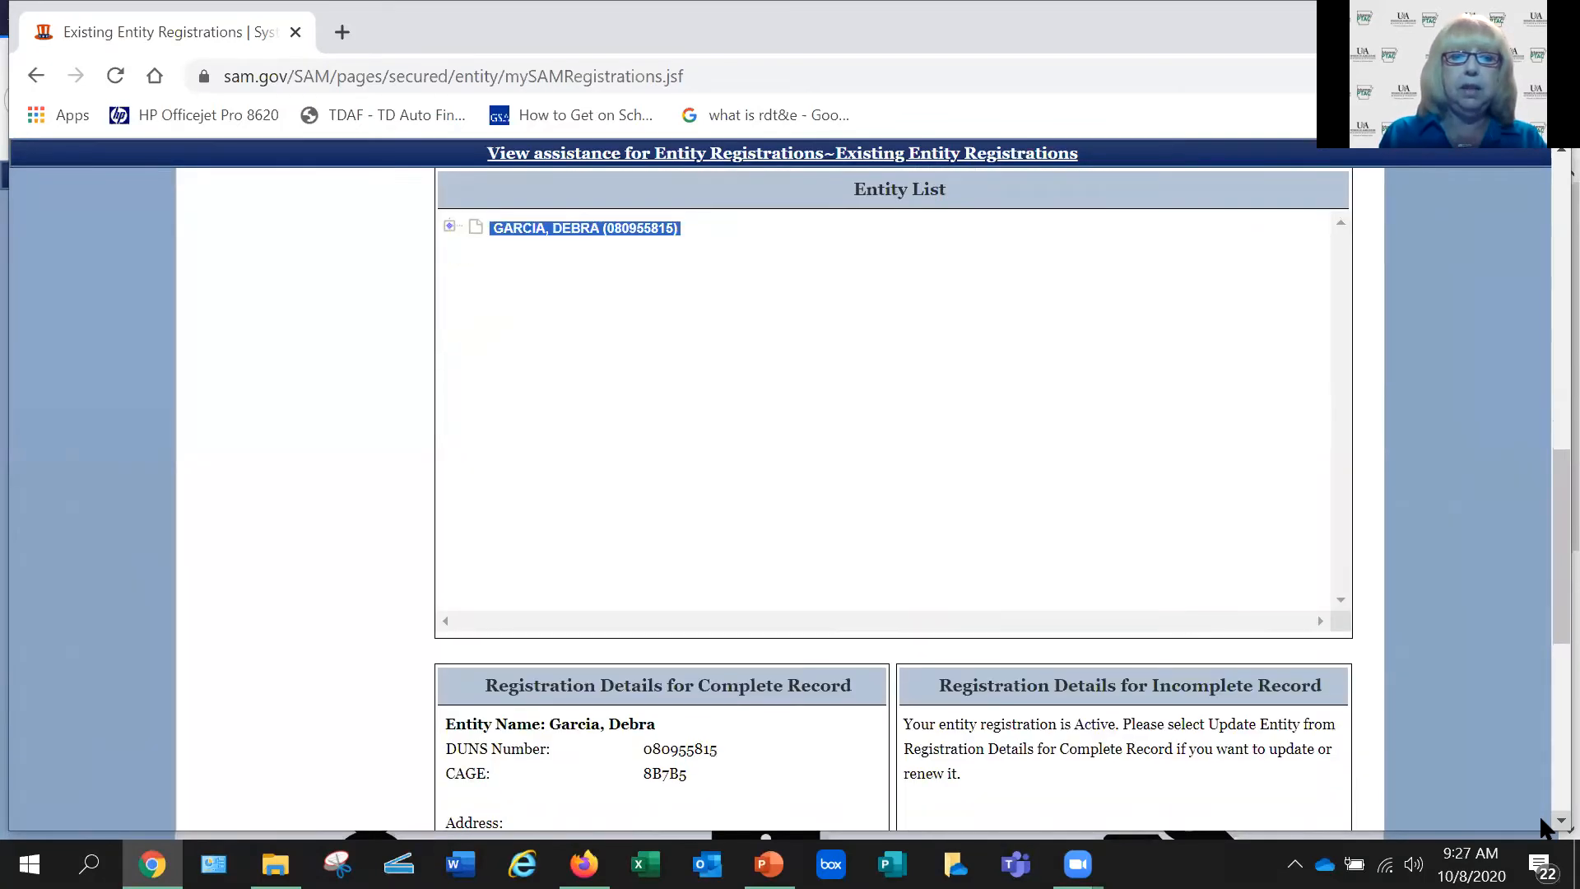
scroll(1543, 825, "down", 3)
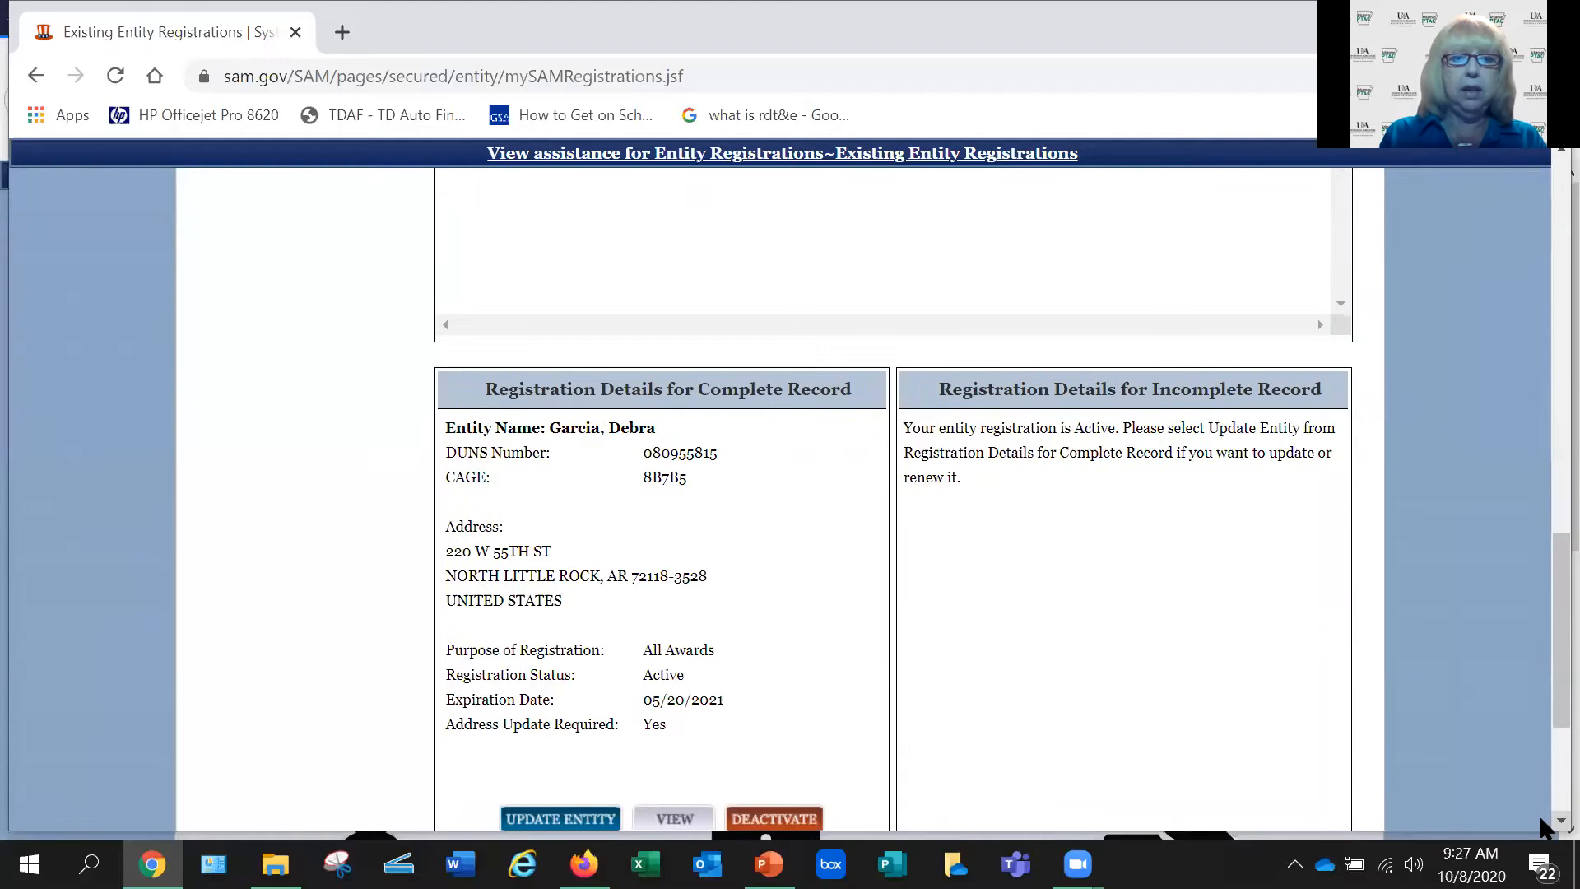
scroll(1545, 827, "down", 1)
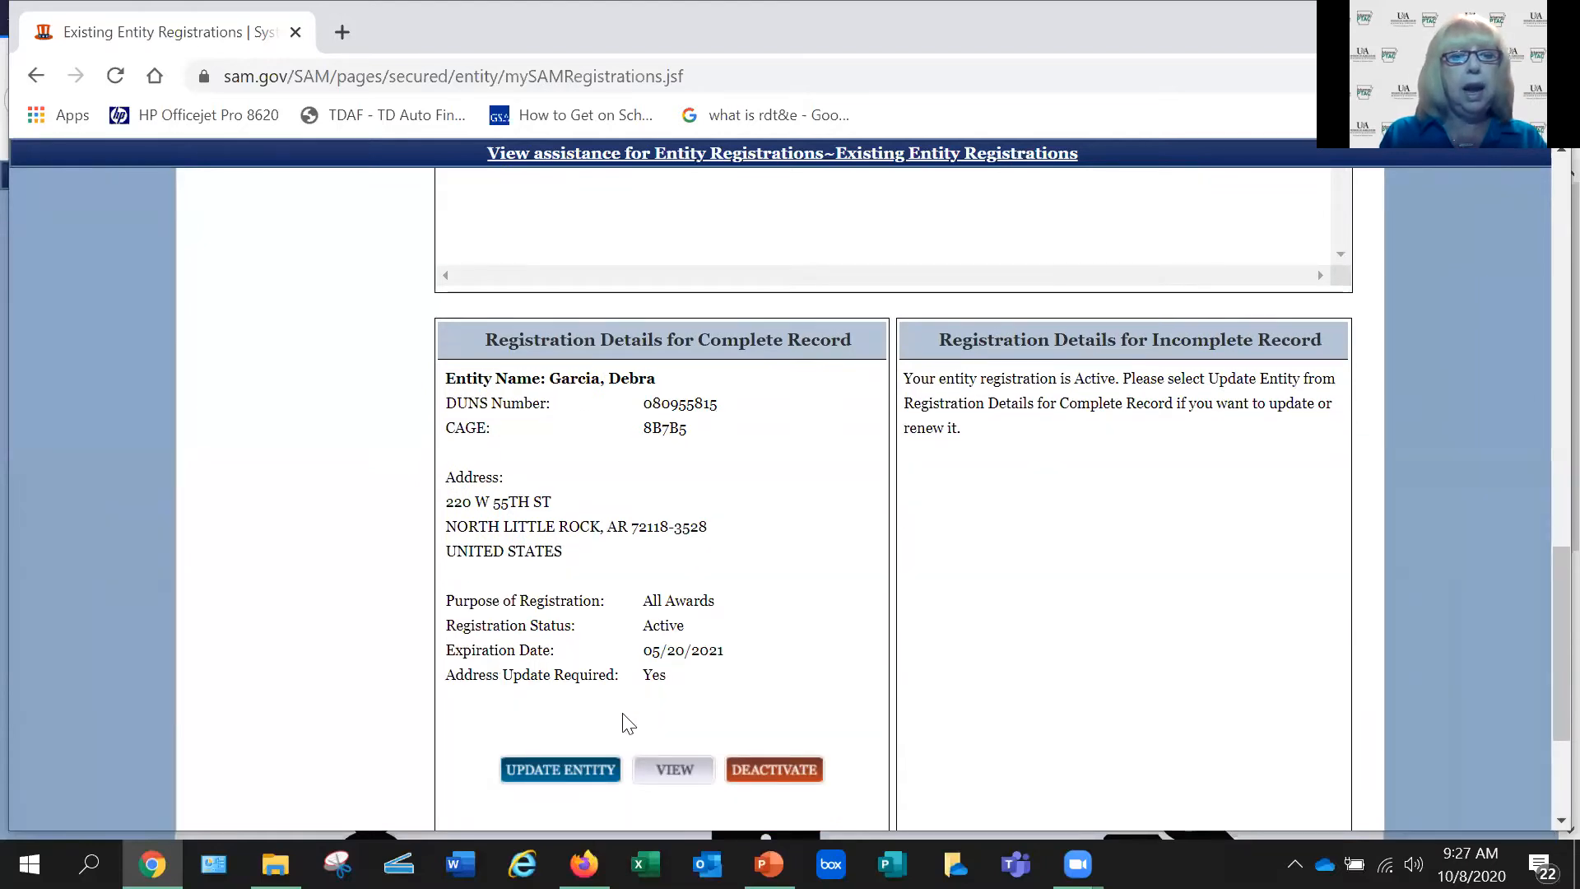
left_click(589, 777)
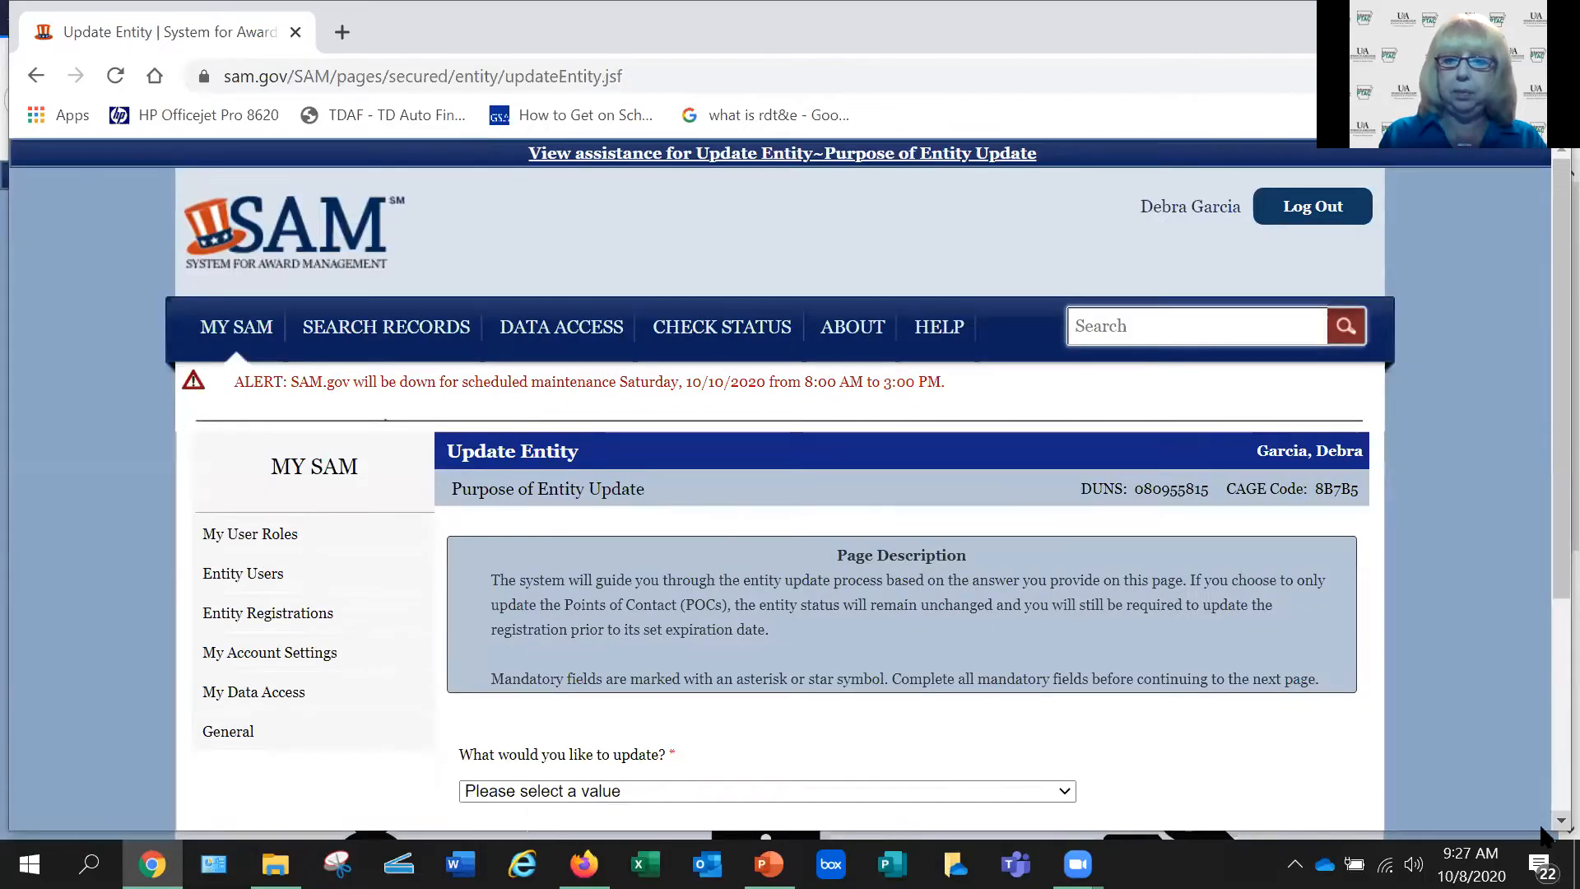
- Choose Purpose of Registration and remaining entity registration as what to update, and continue to Determine Purpose
scroll(1544, 827, "down", 3)
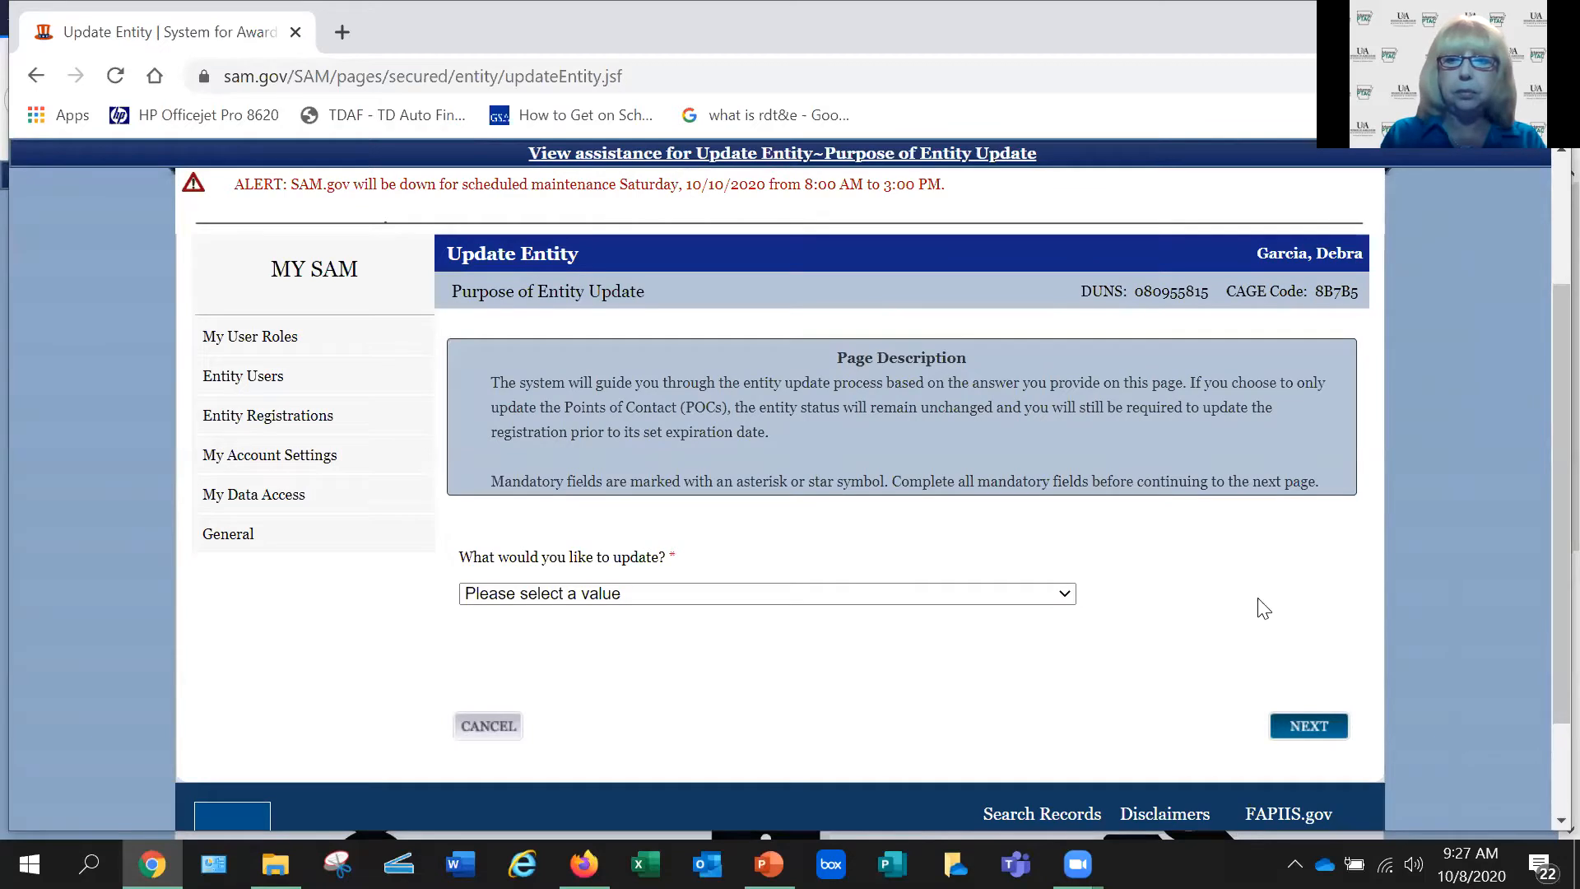
left_click(1066, 593)
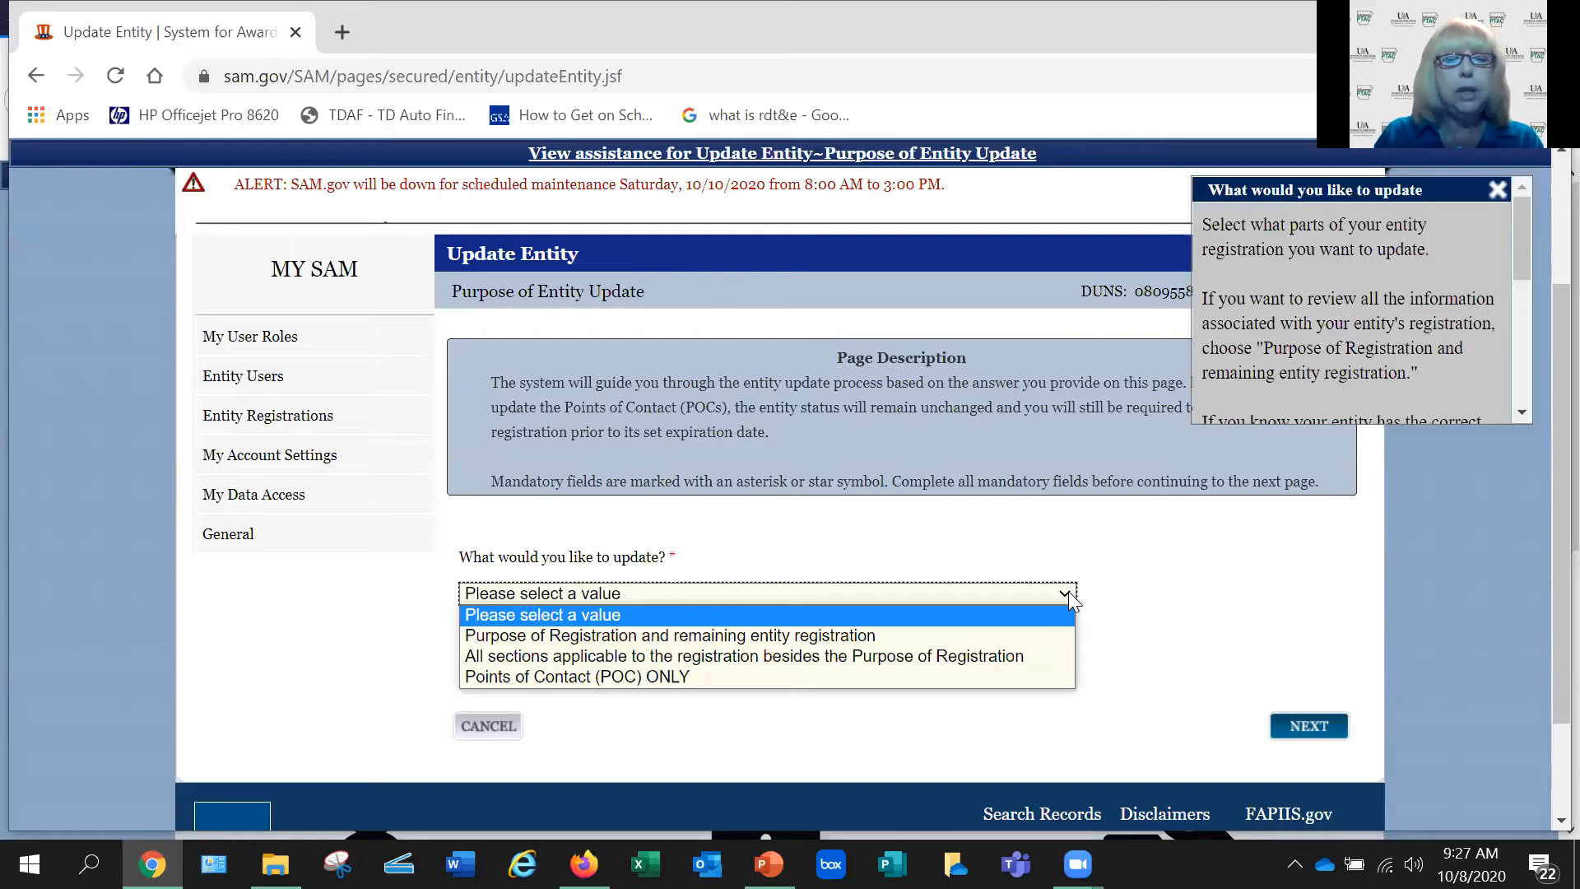
left_click(861, 639)
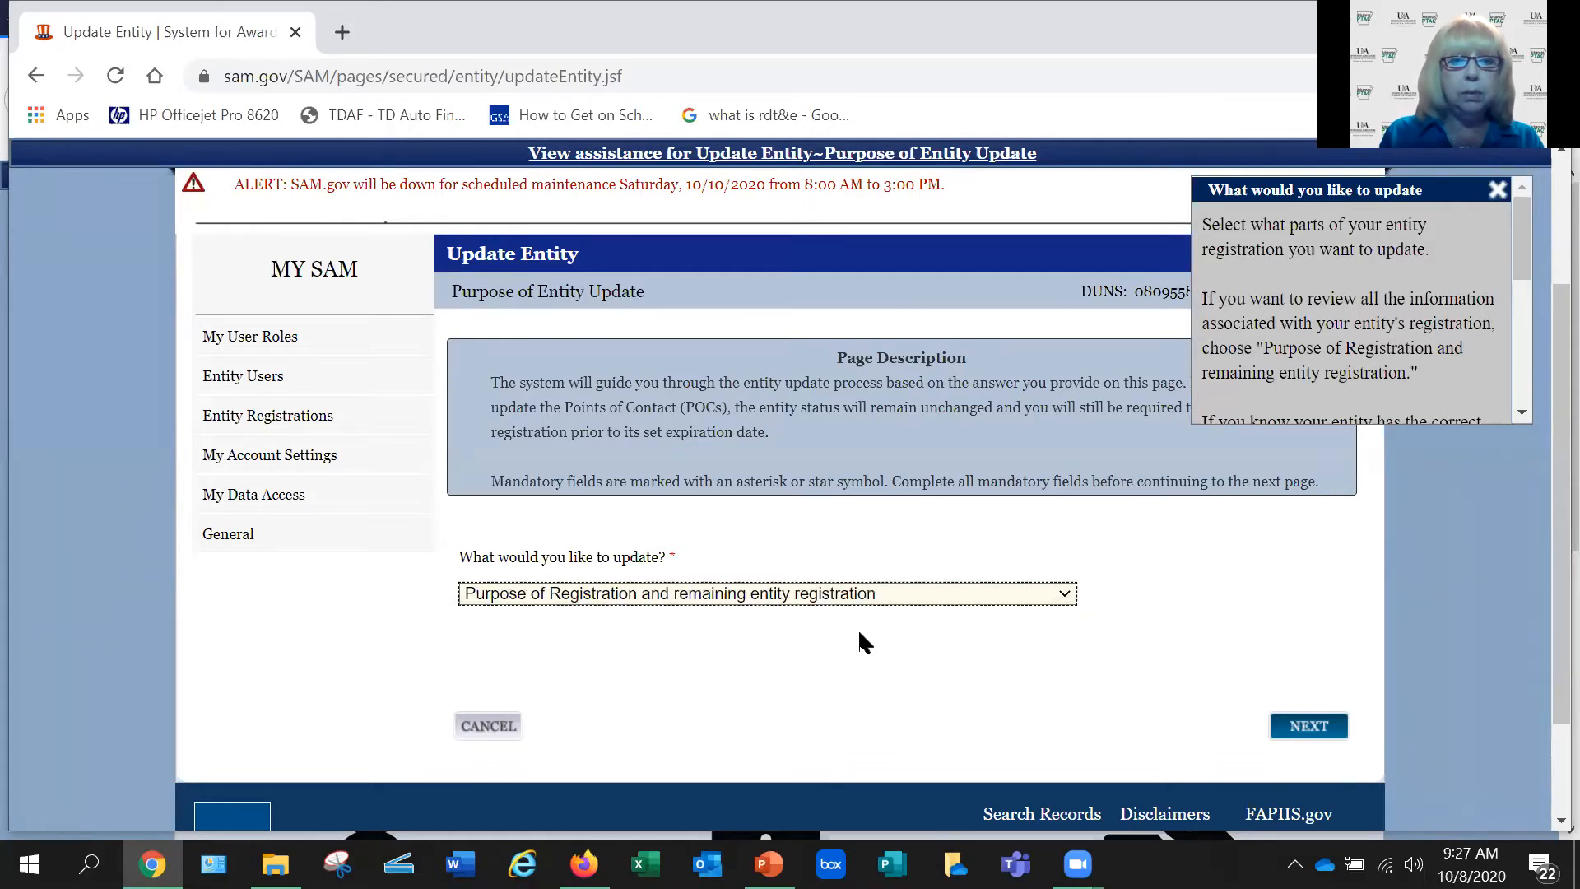
left_click(1065, 593)
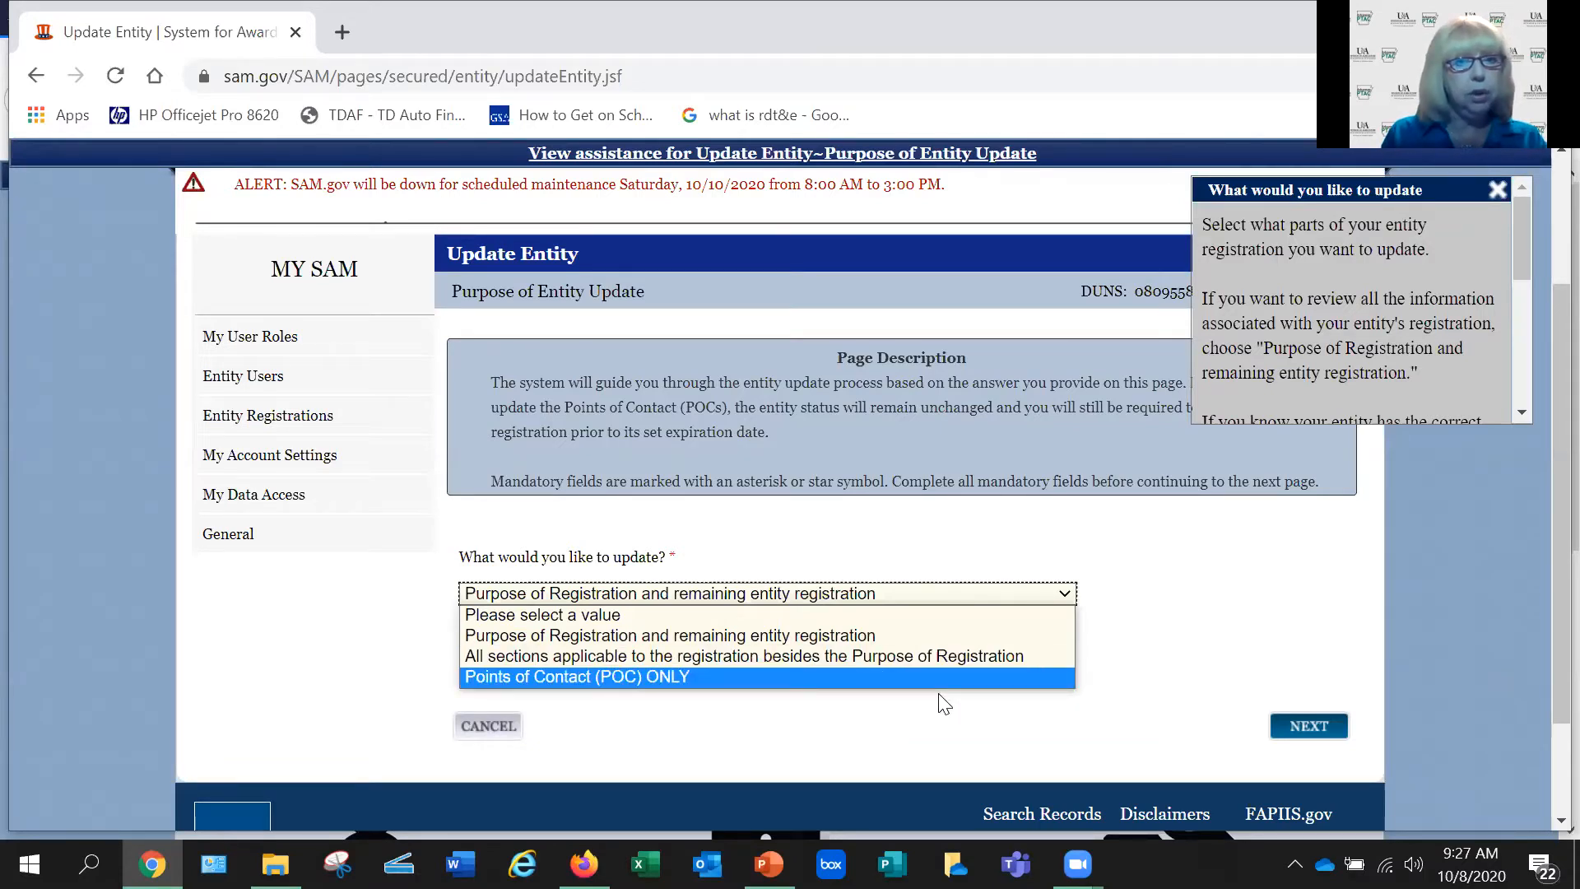
left_click(908, 634)
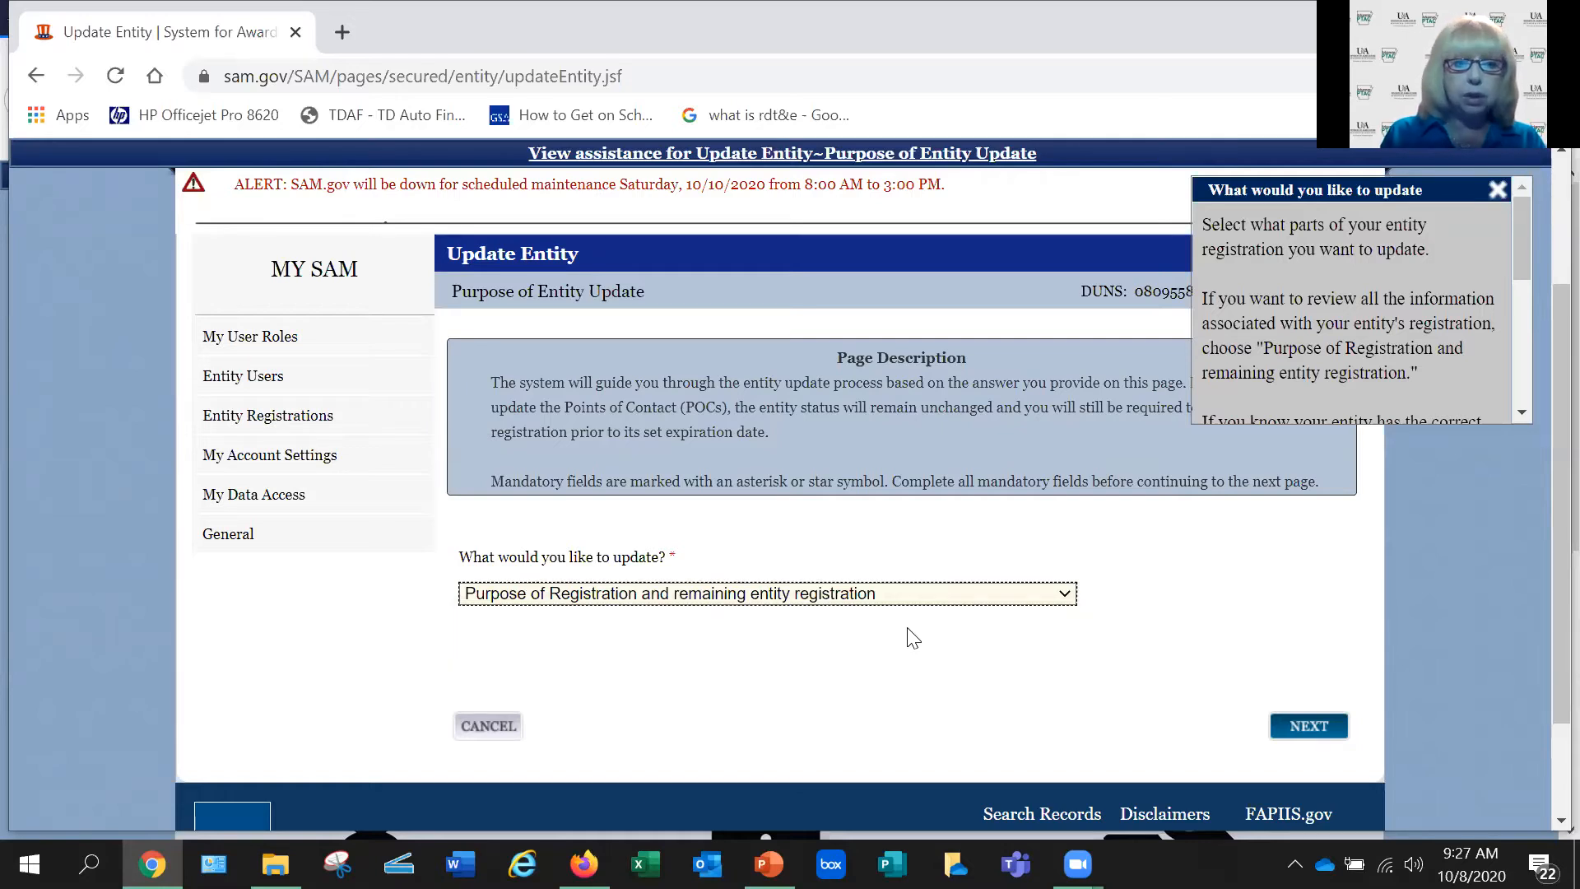
left_click(1308, 726)
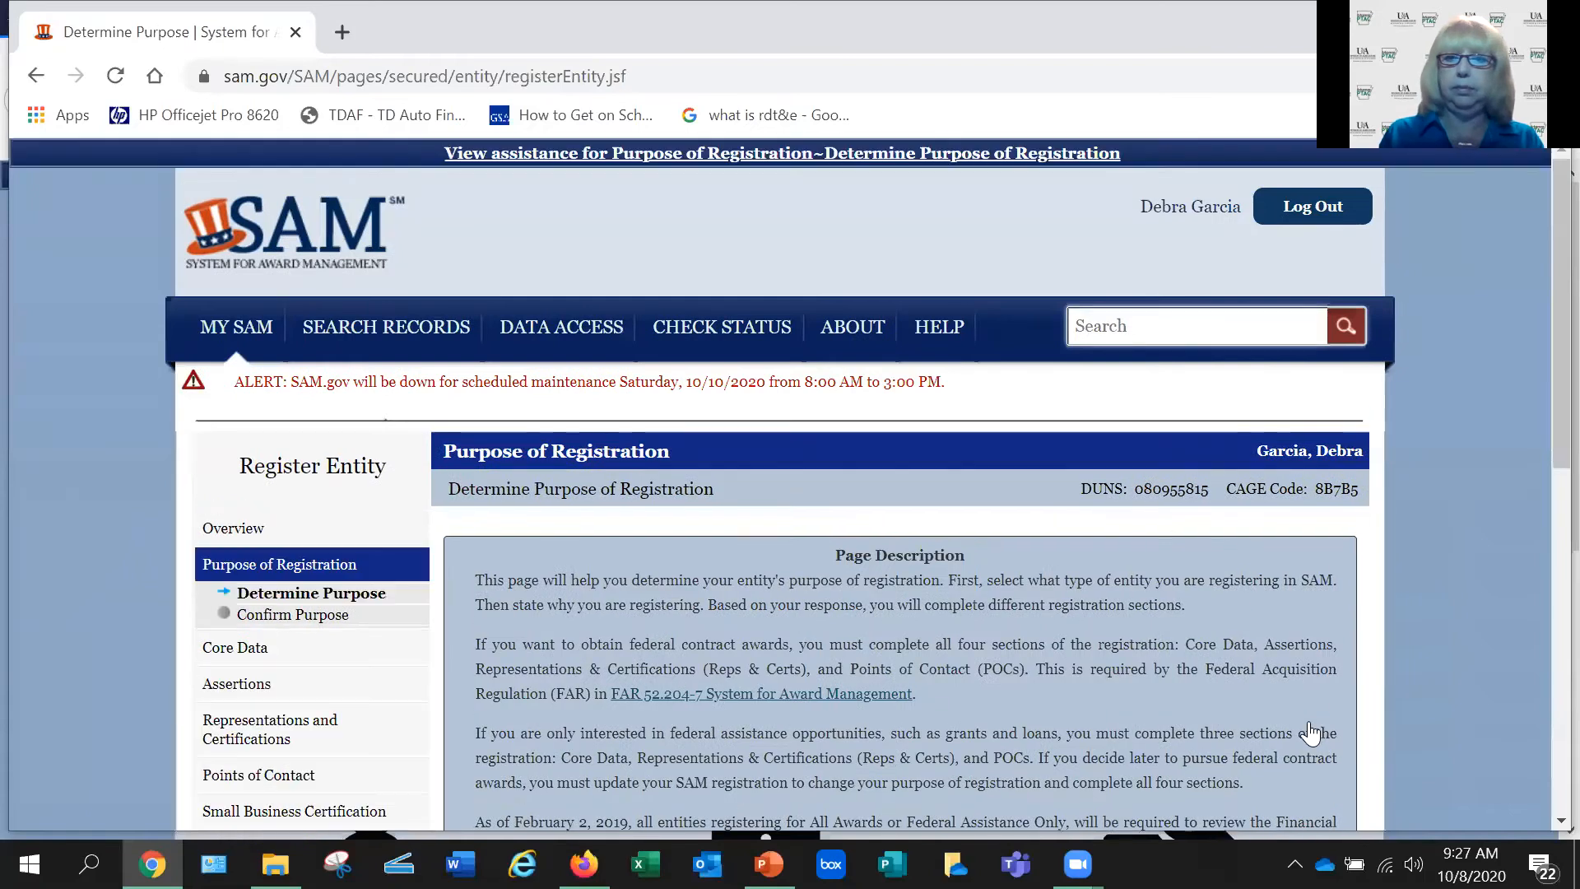
- Keep the Business or Organization and federal contracts answers, then confirm the All Awards purpose to reach the Core Data entity information
scroll(1545, 827, "down", 3)
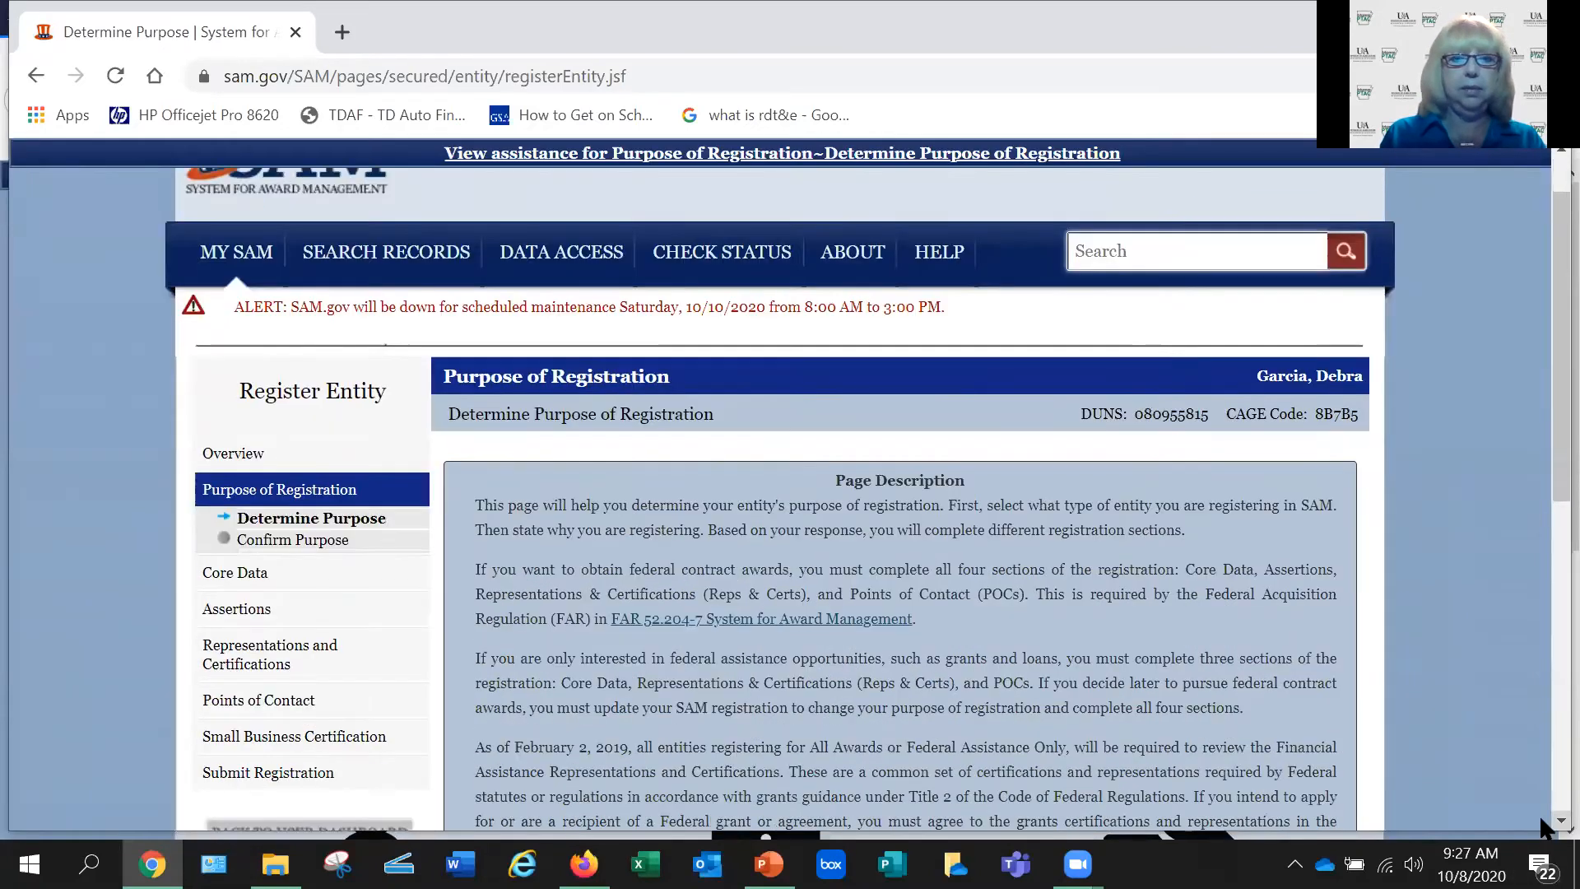
scroll(1546, 827, "down", 5)
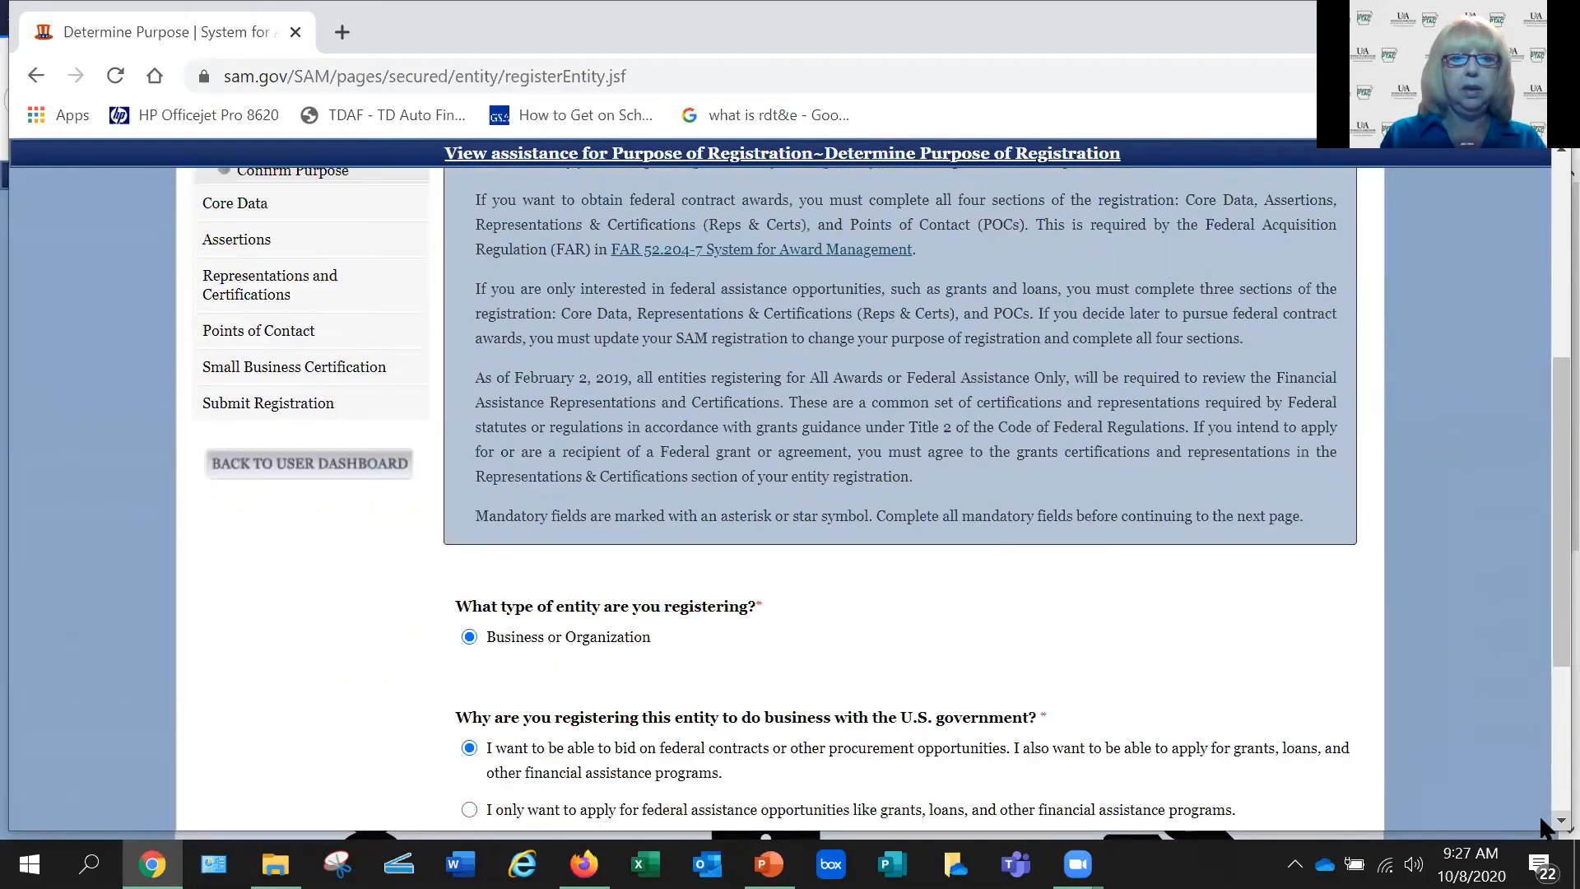
scroll(1545, 827, "down", 1)
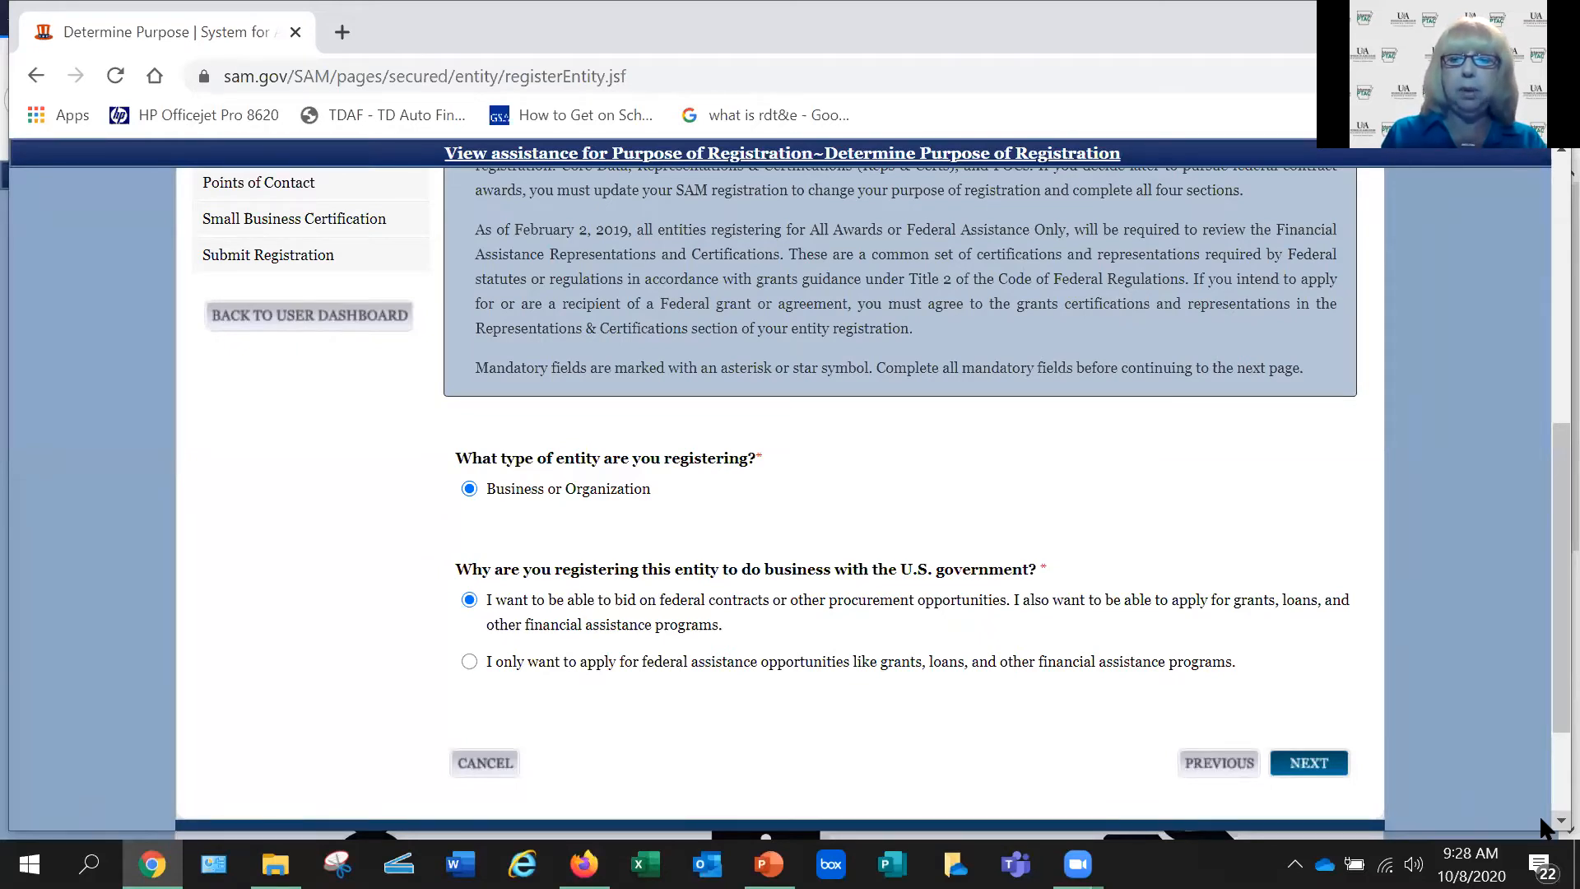
left_click(1325, 765)
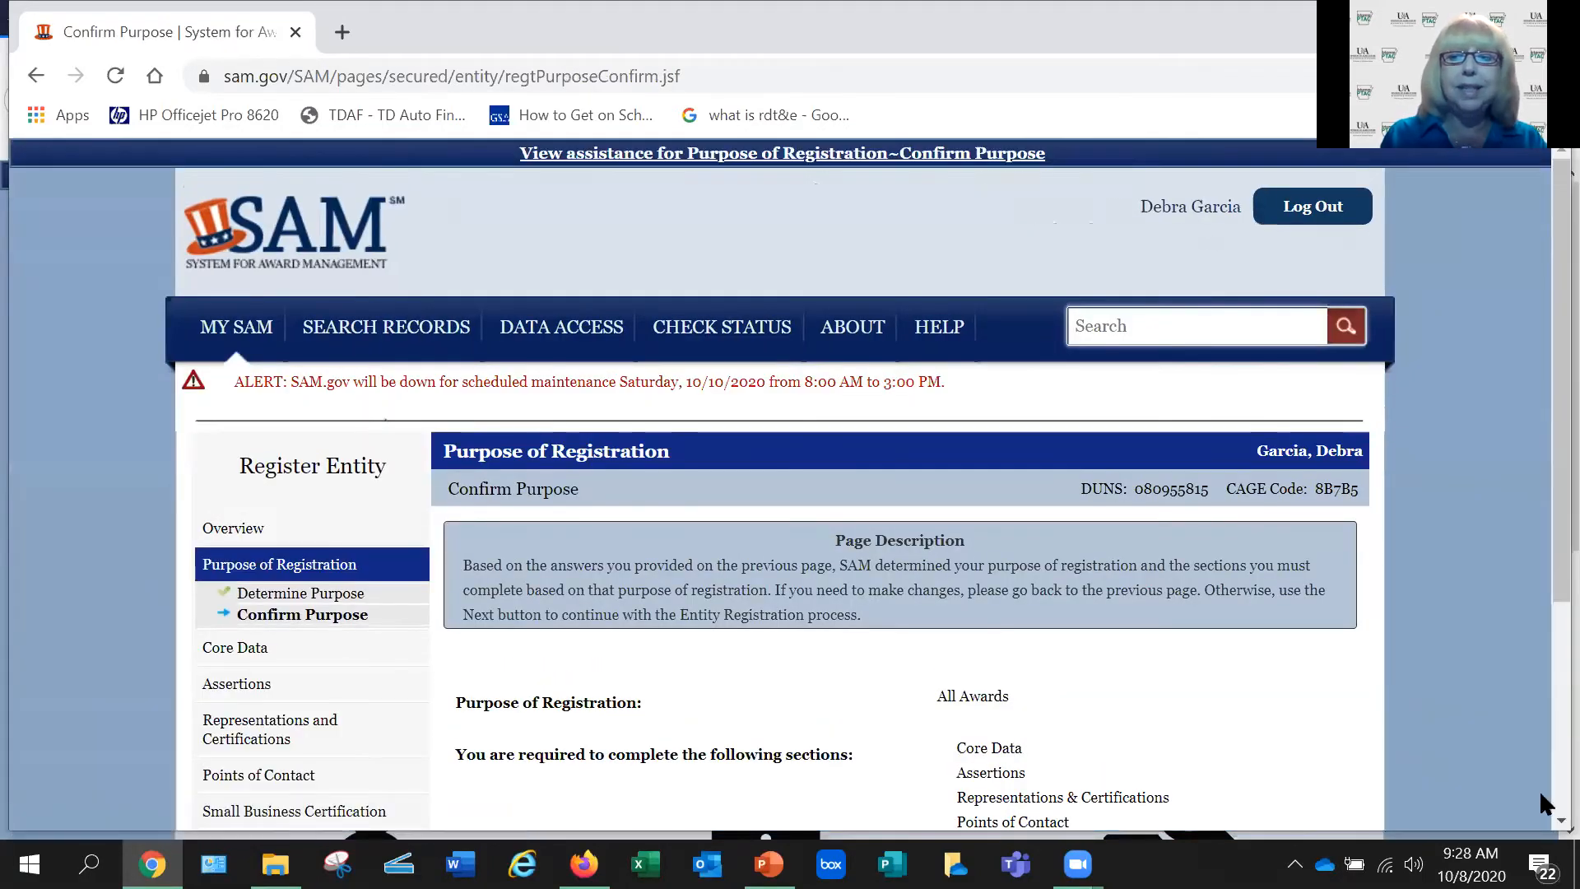
scroll(1539, 795, "down", 4)
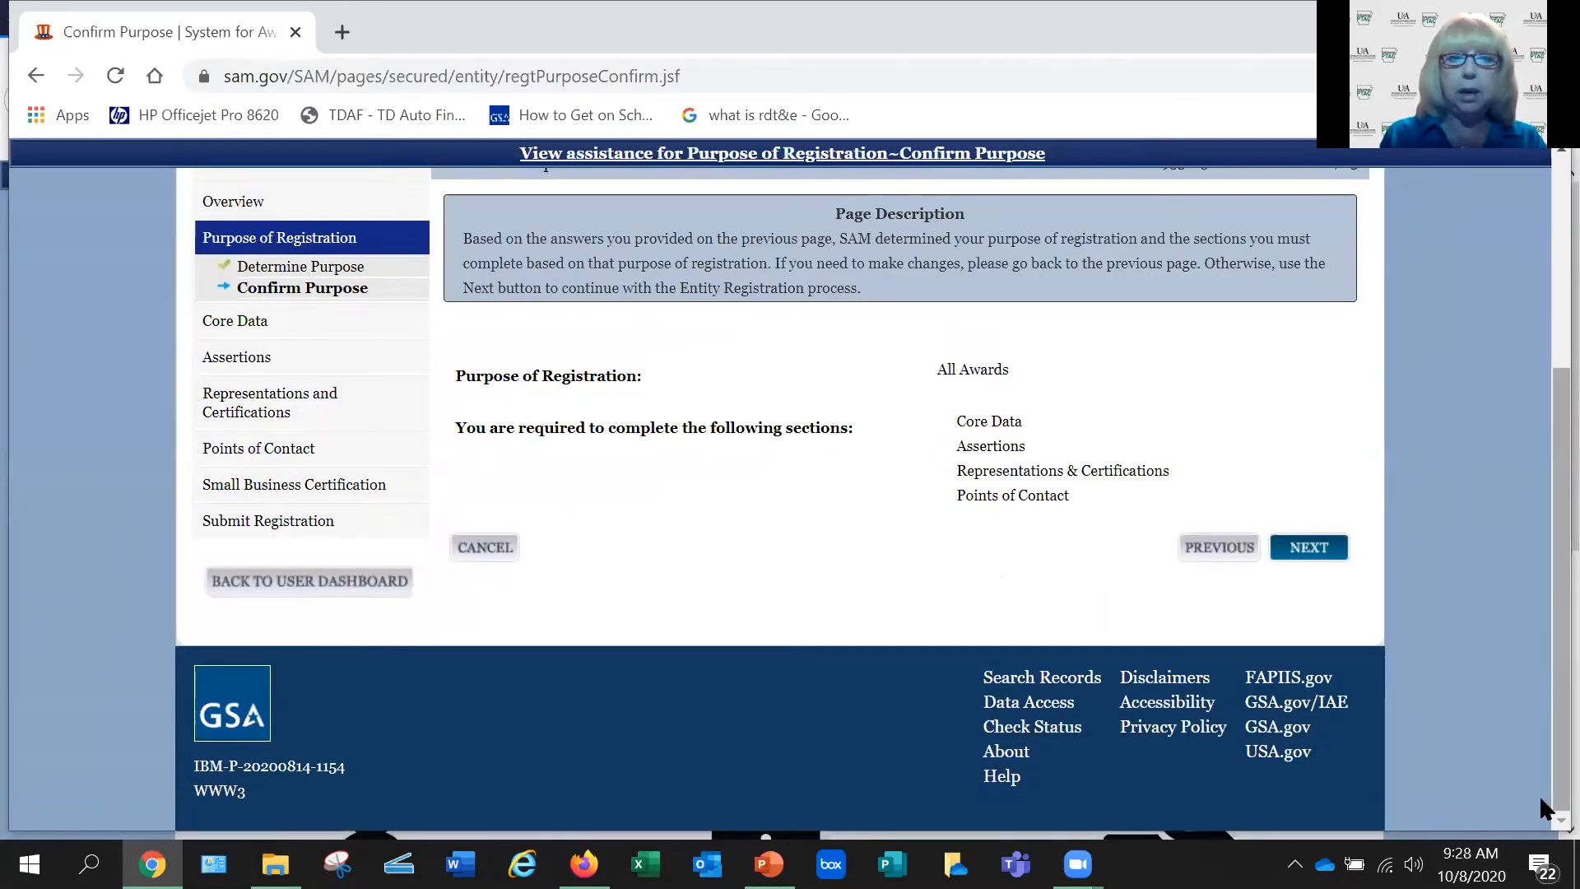
left_click(1320, 550)
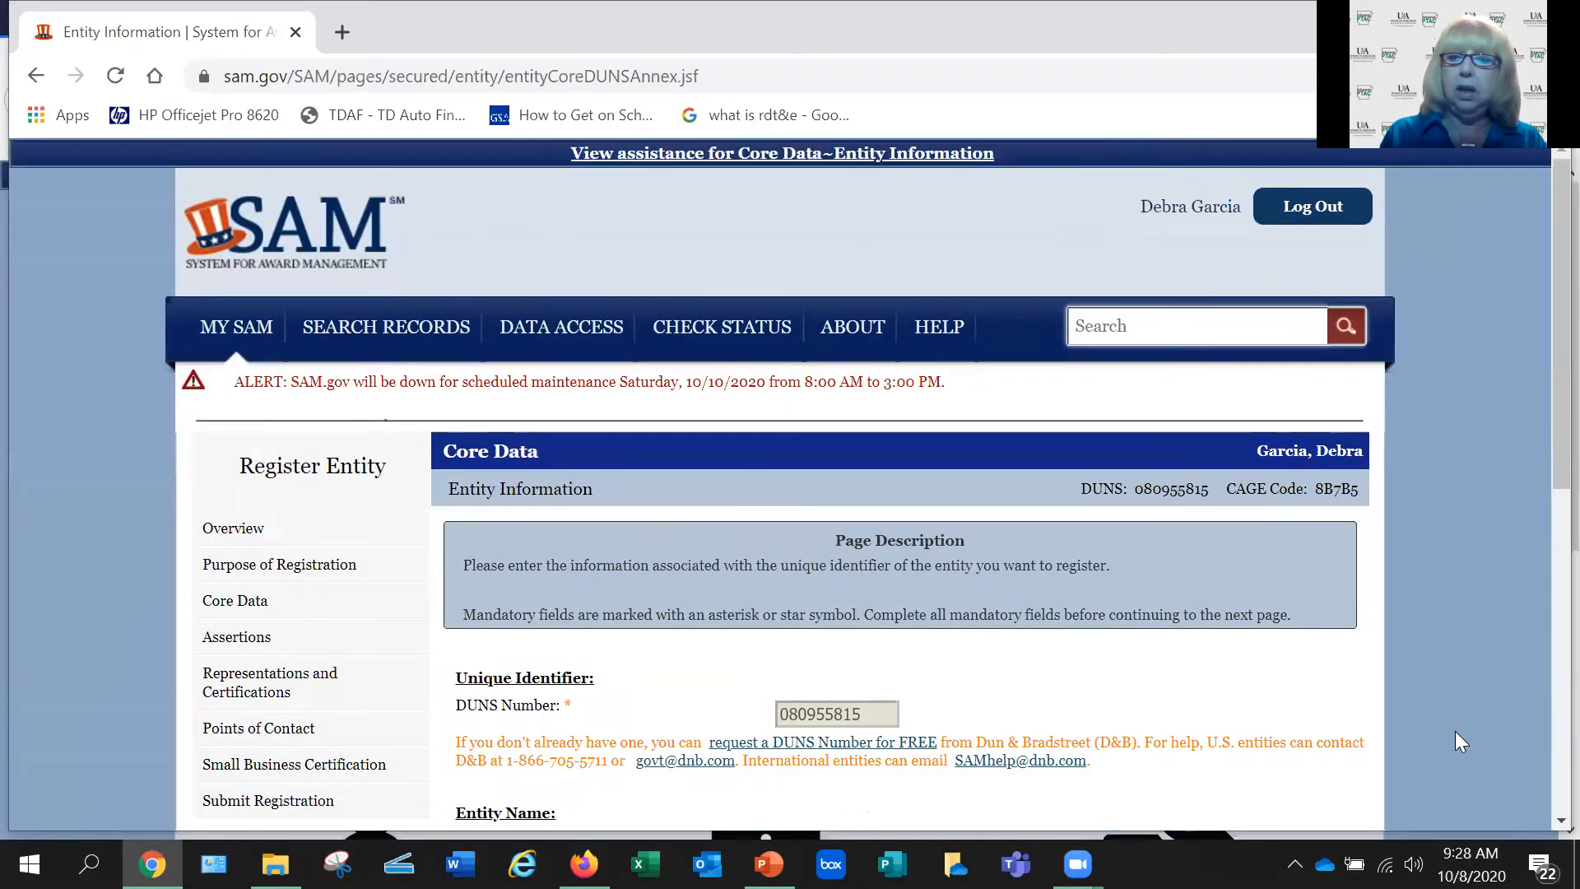
- Enter the entity's legal business name in the Core Data entity information
scroll(1540, 821, "down", 1)
scroll(1541, 827, "down", 2)
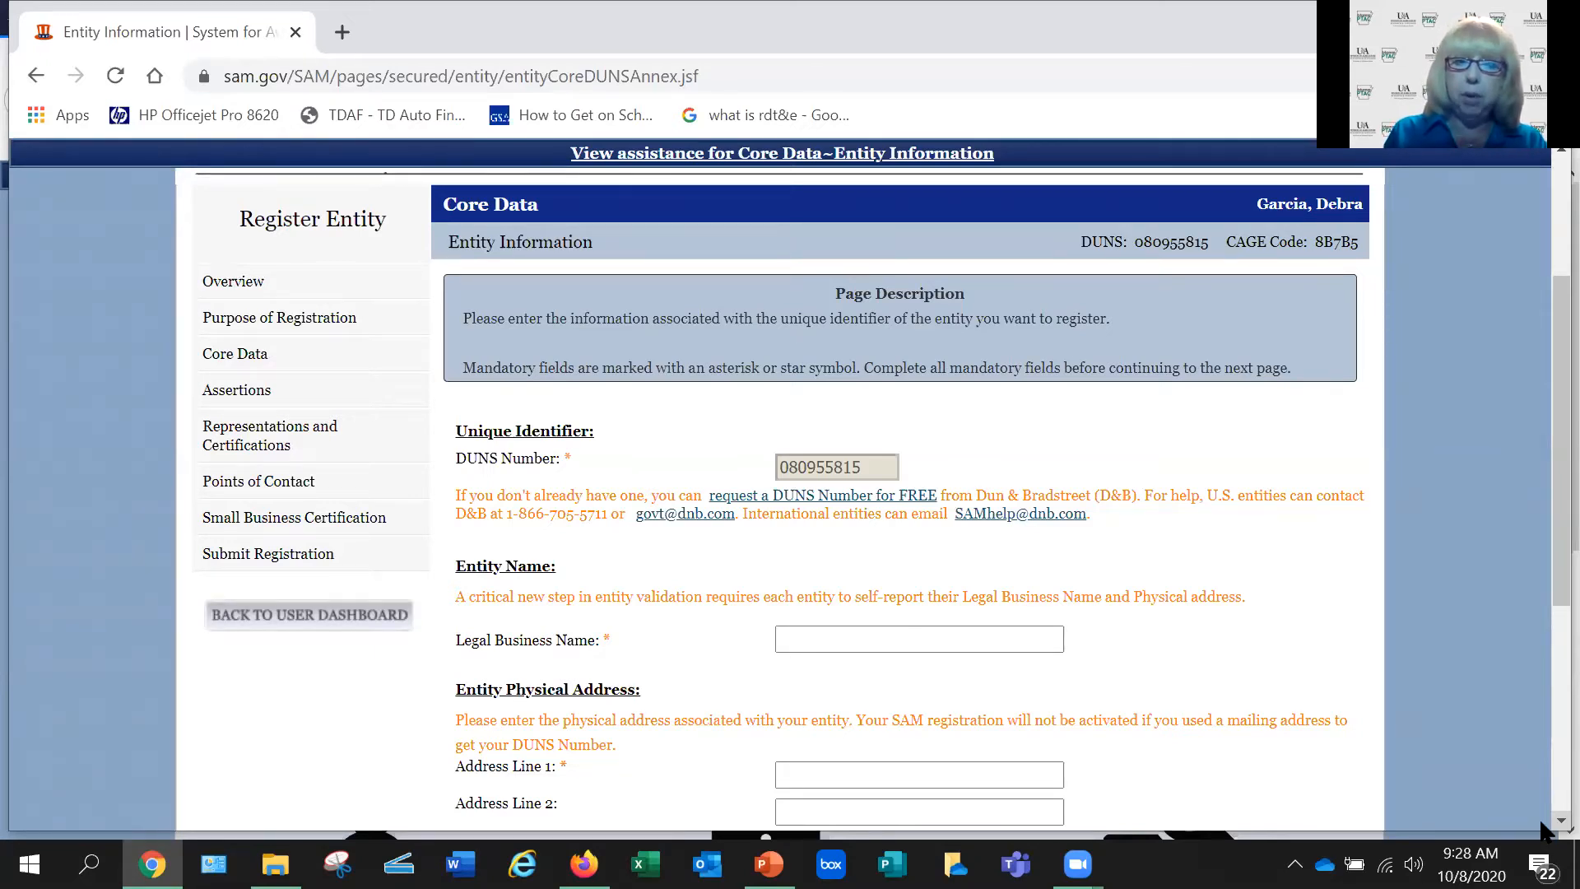
left_click(854, 642)
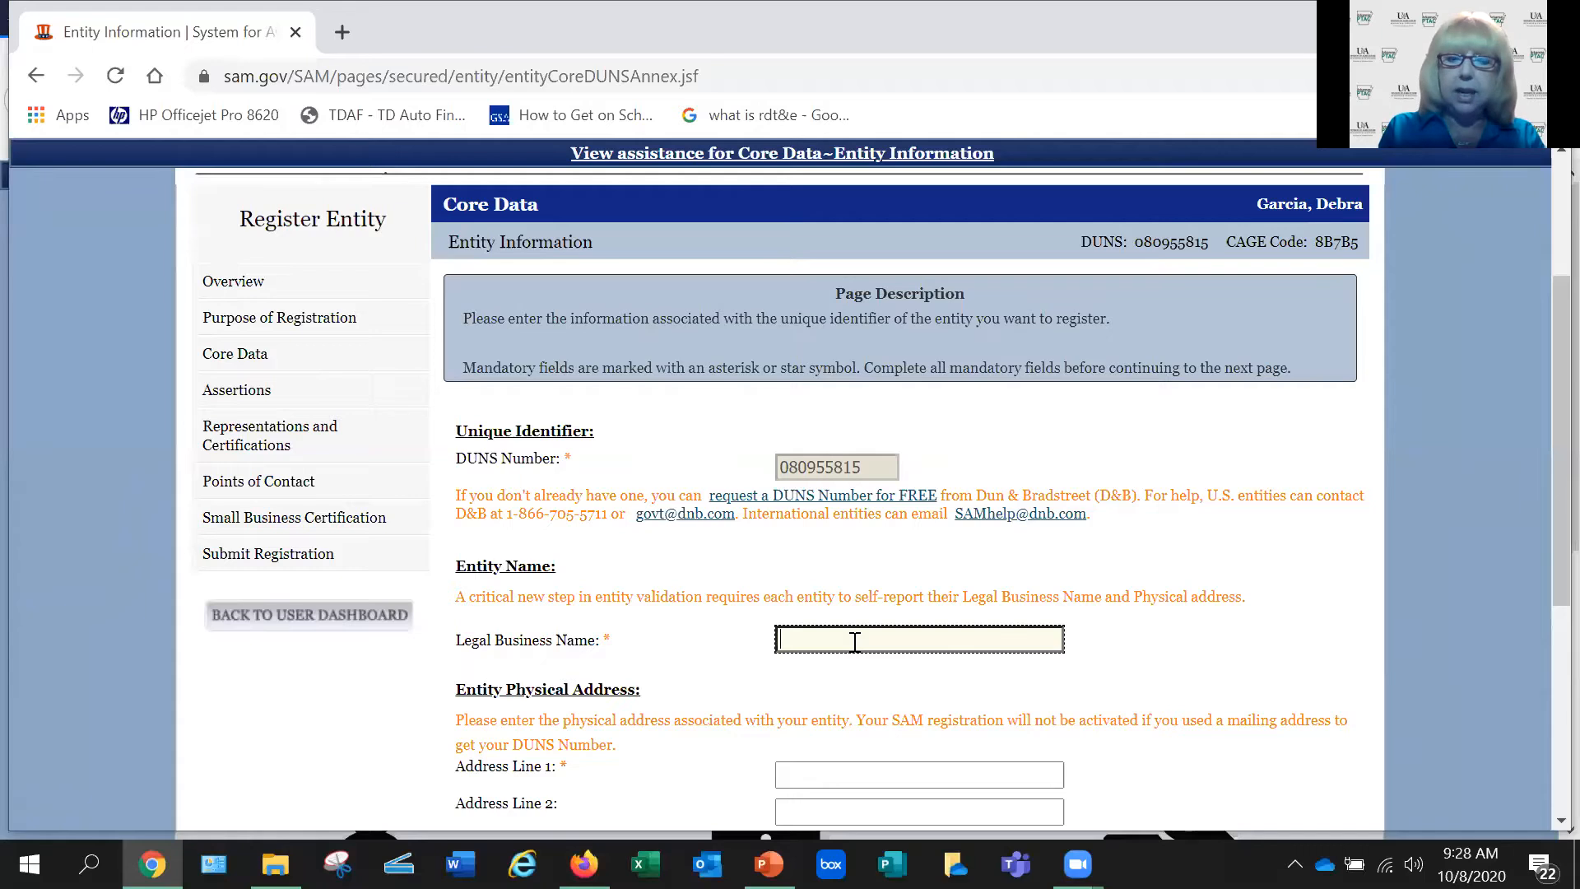
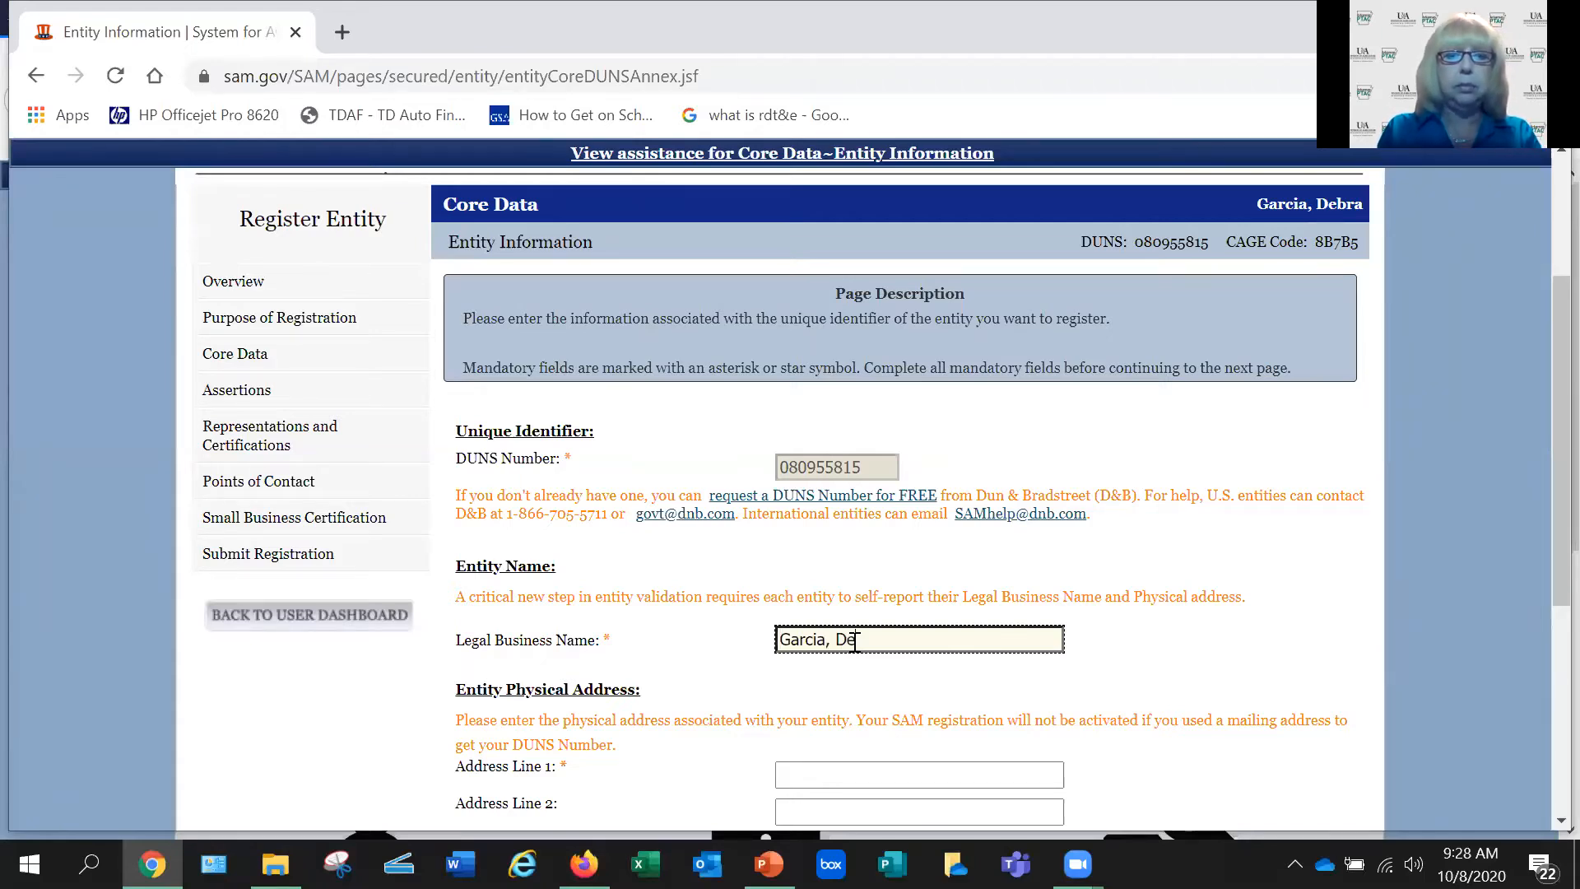
- Fill in the street address and city of the entity's physical address
left_click(819, 771)
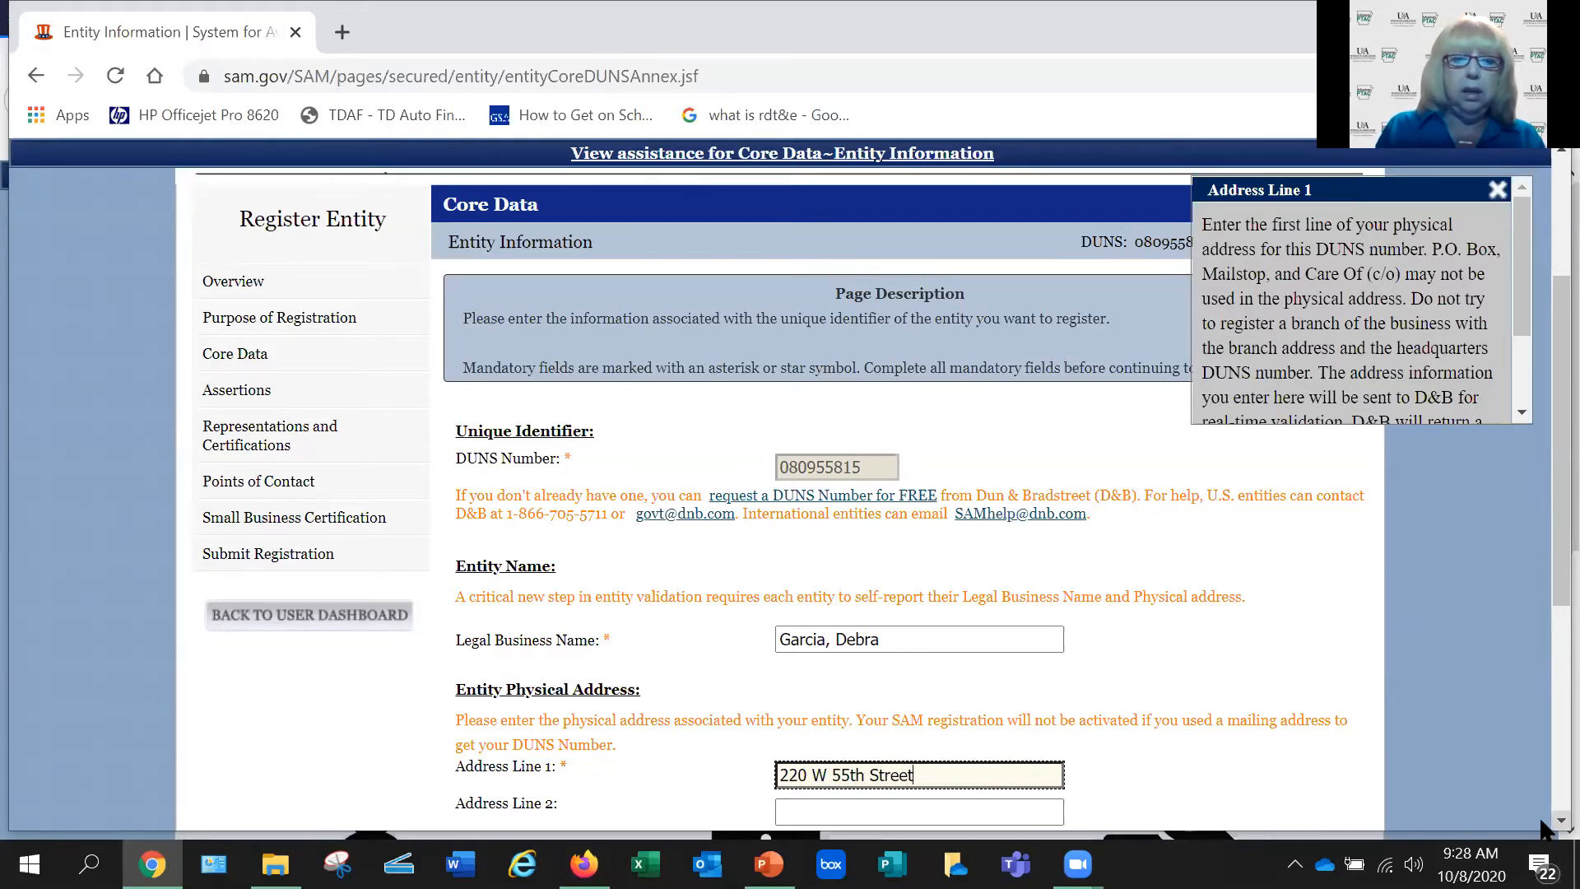
scroll(1541, 822, "down", 2)
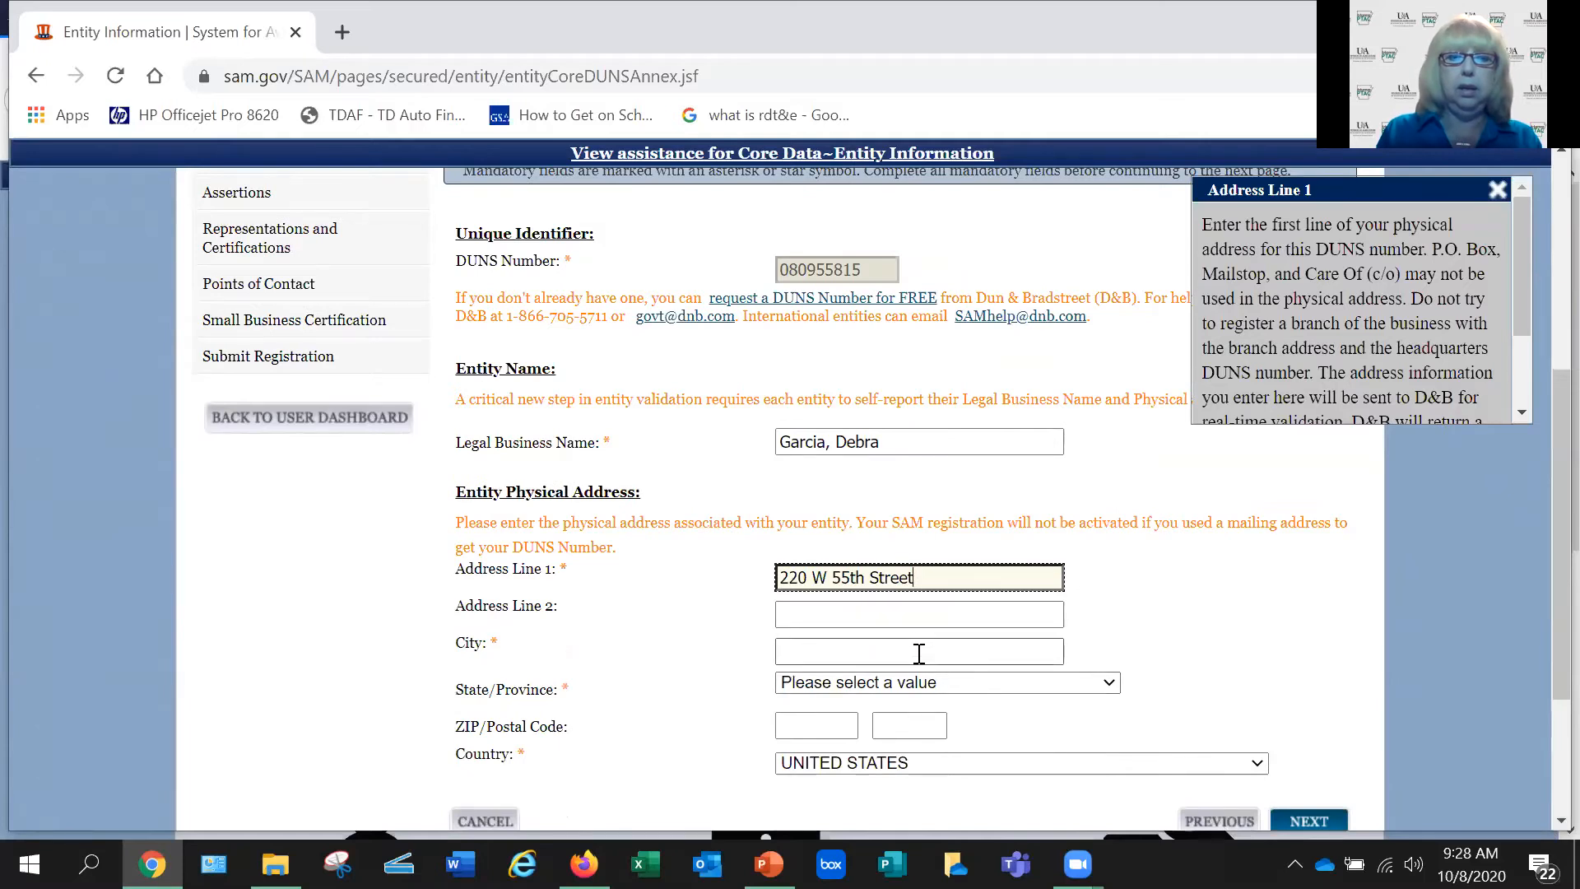
left_click(919, 655)
type("North")
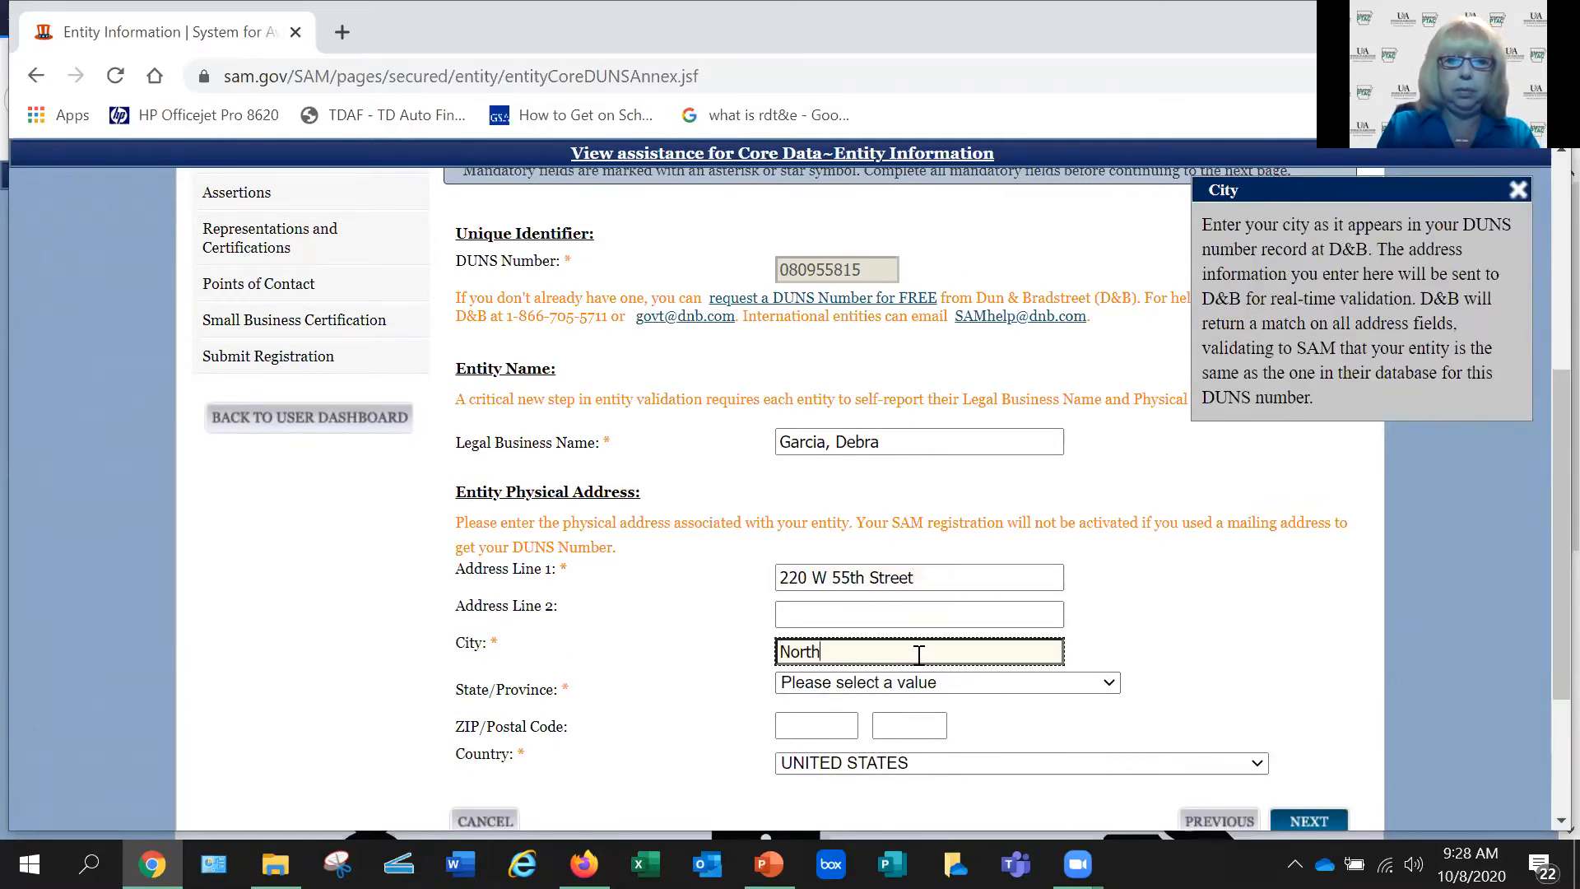
type(" Little Rock")
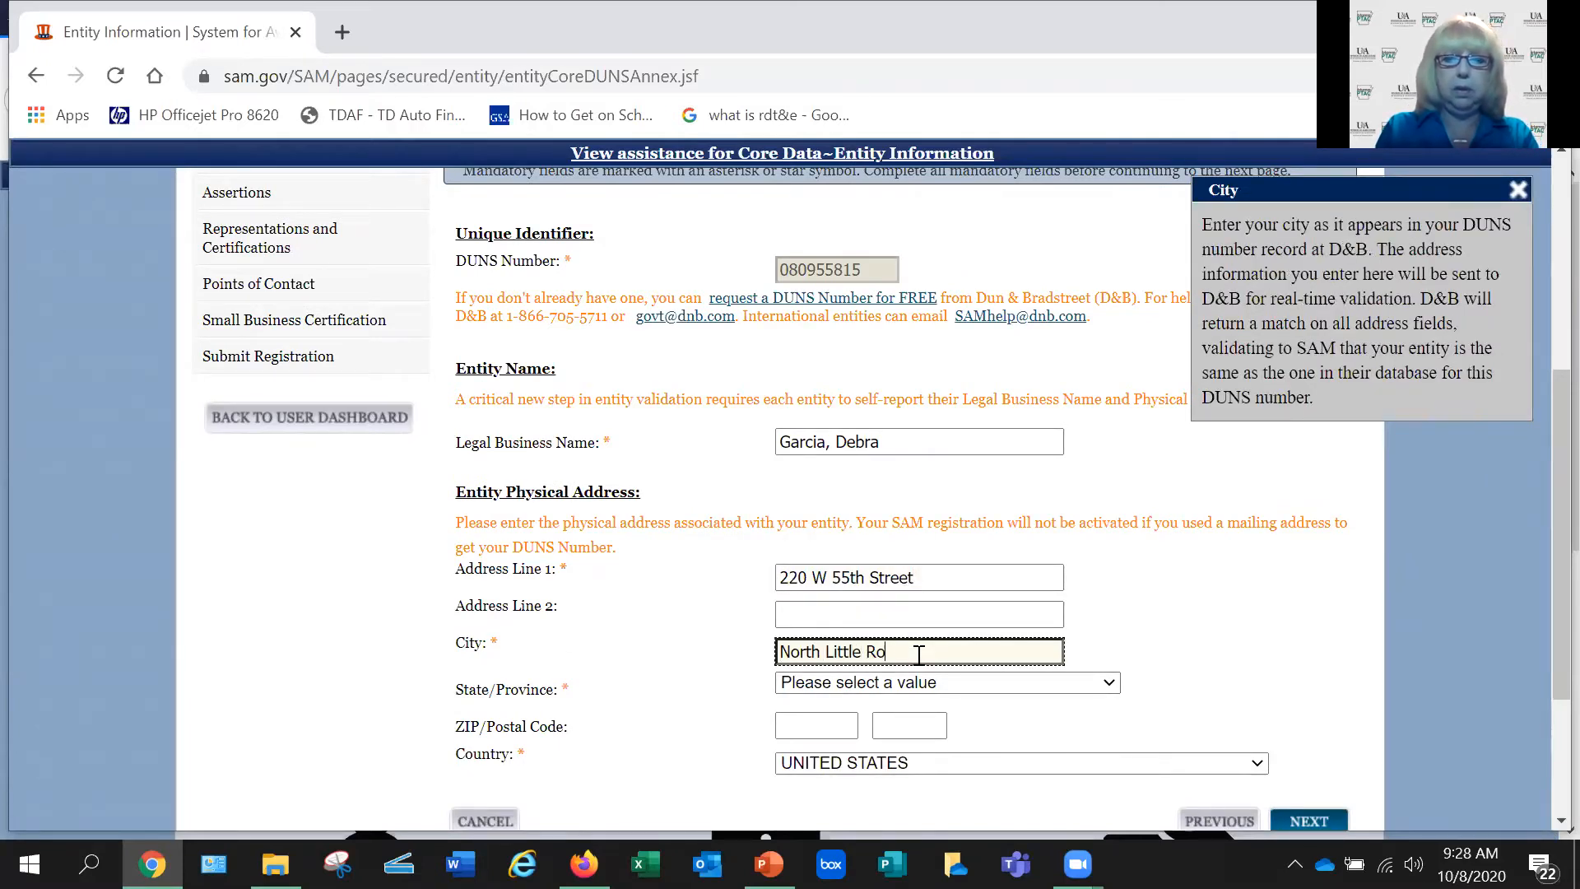
- Complete the physical address with the entity's state and ZIP code, and submit the entity information for verification
left_click(1119, 690)
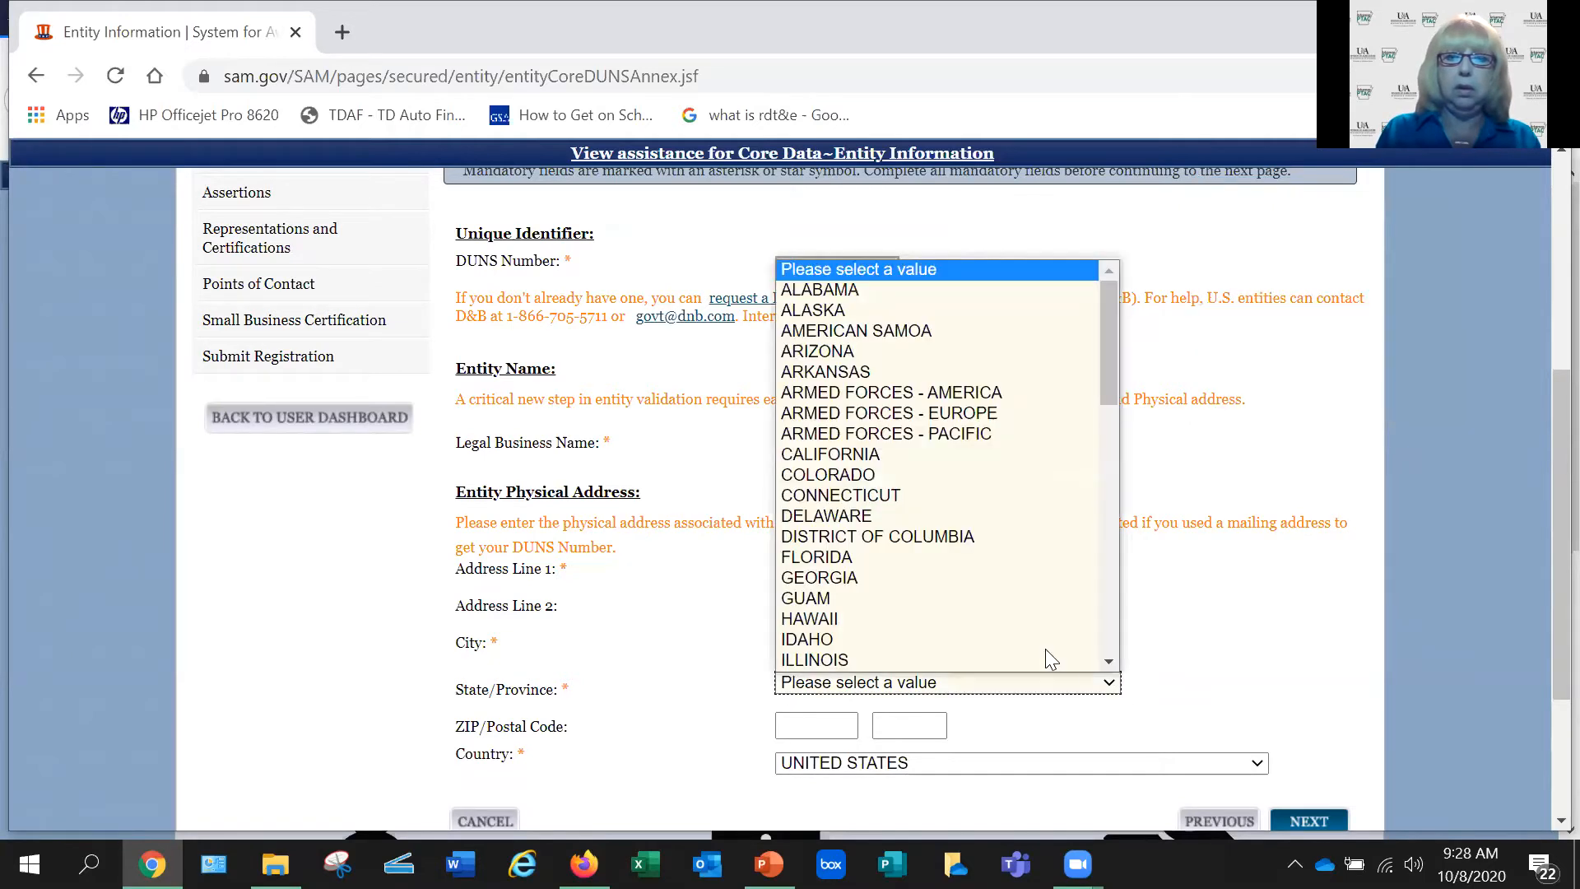
left_click(956, 370)
left_click(814, 723)
type("72118")
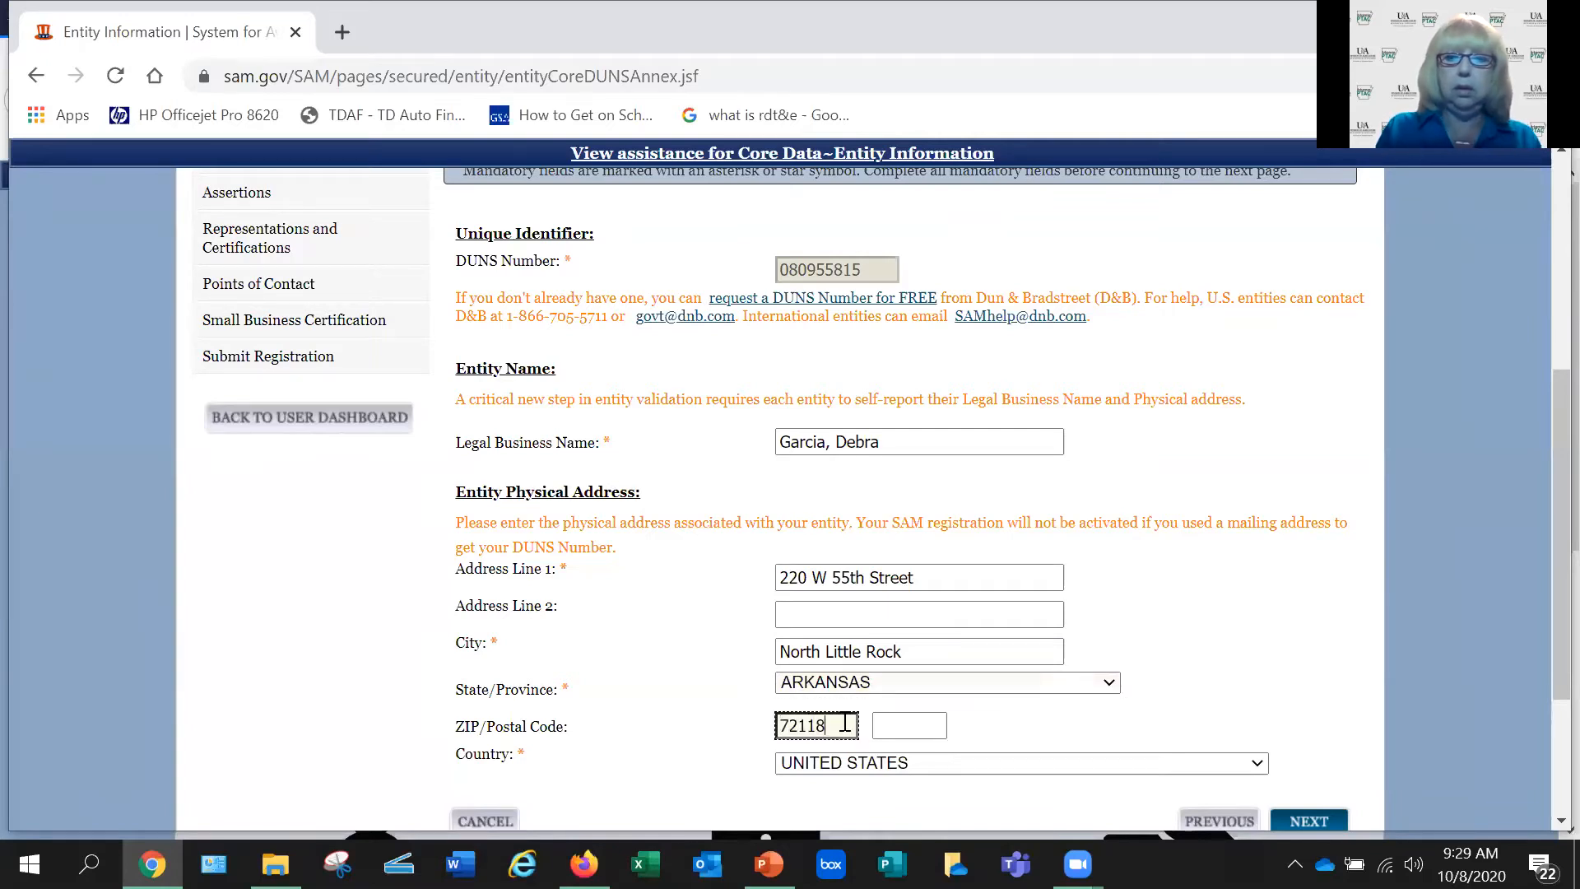
scroll(1543, 830, "down", 1)
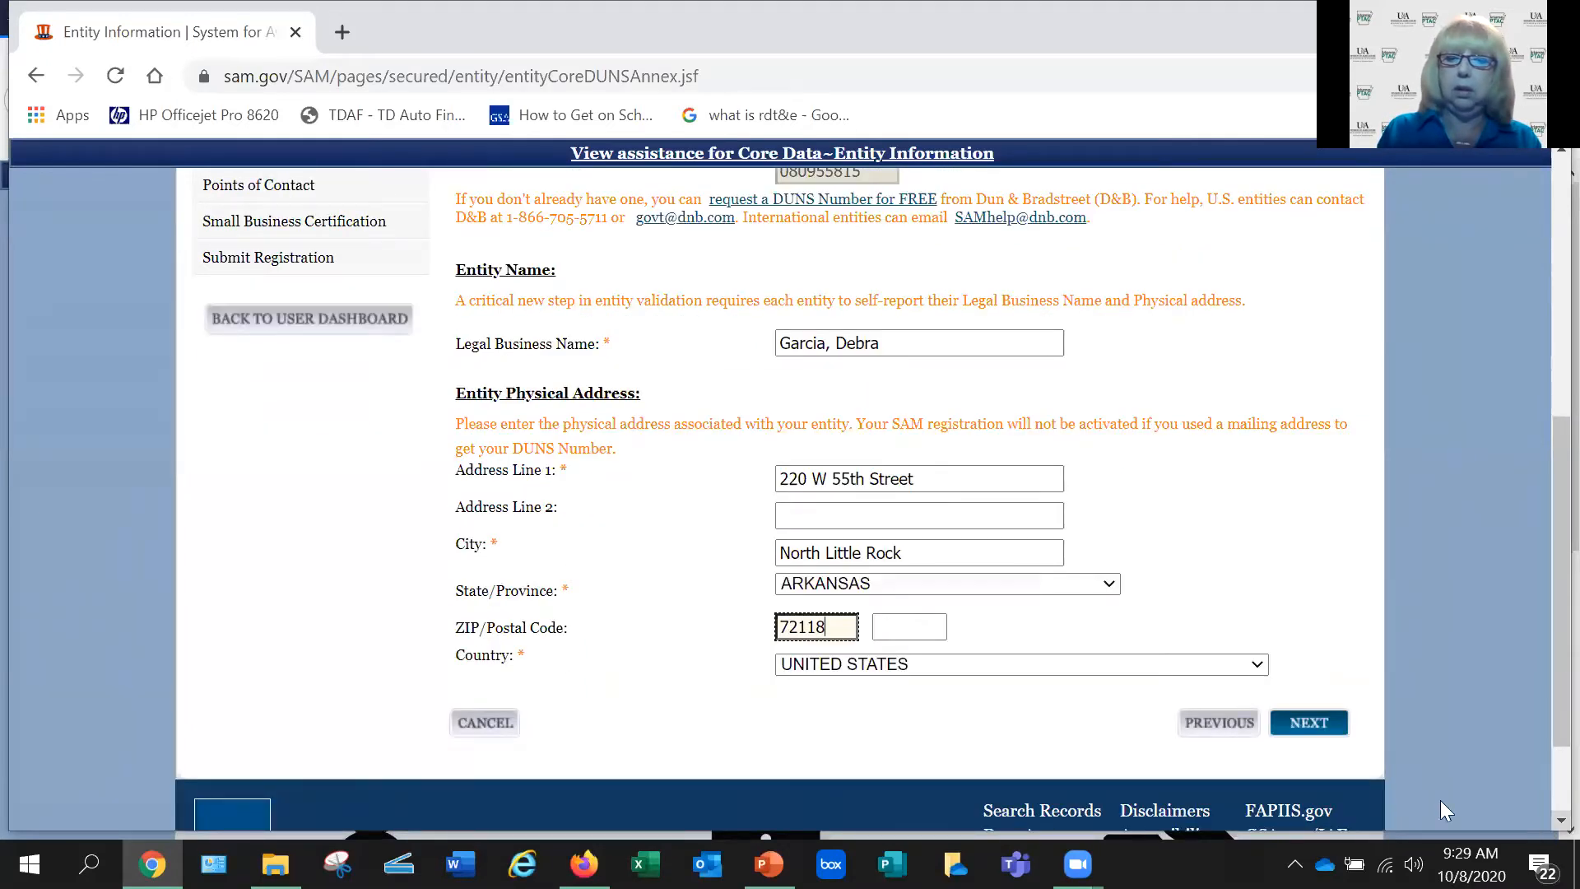
left_click(1312, 724)
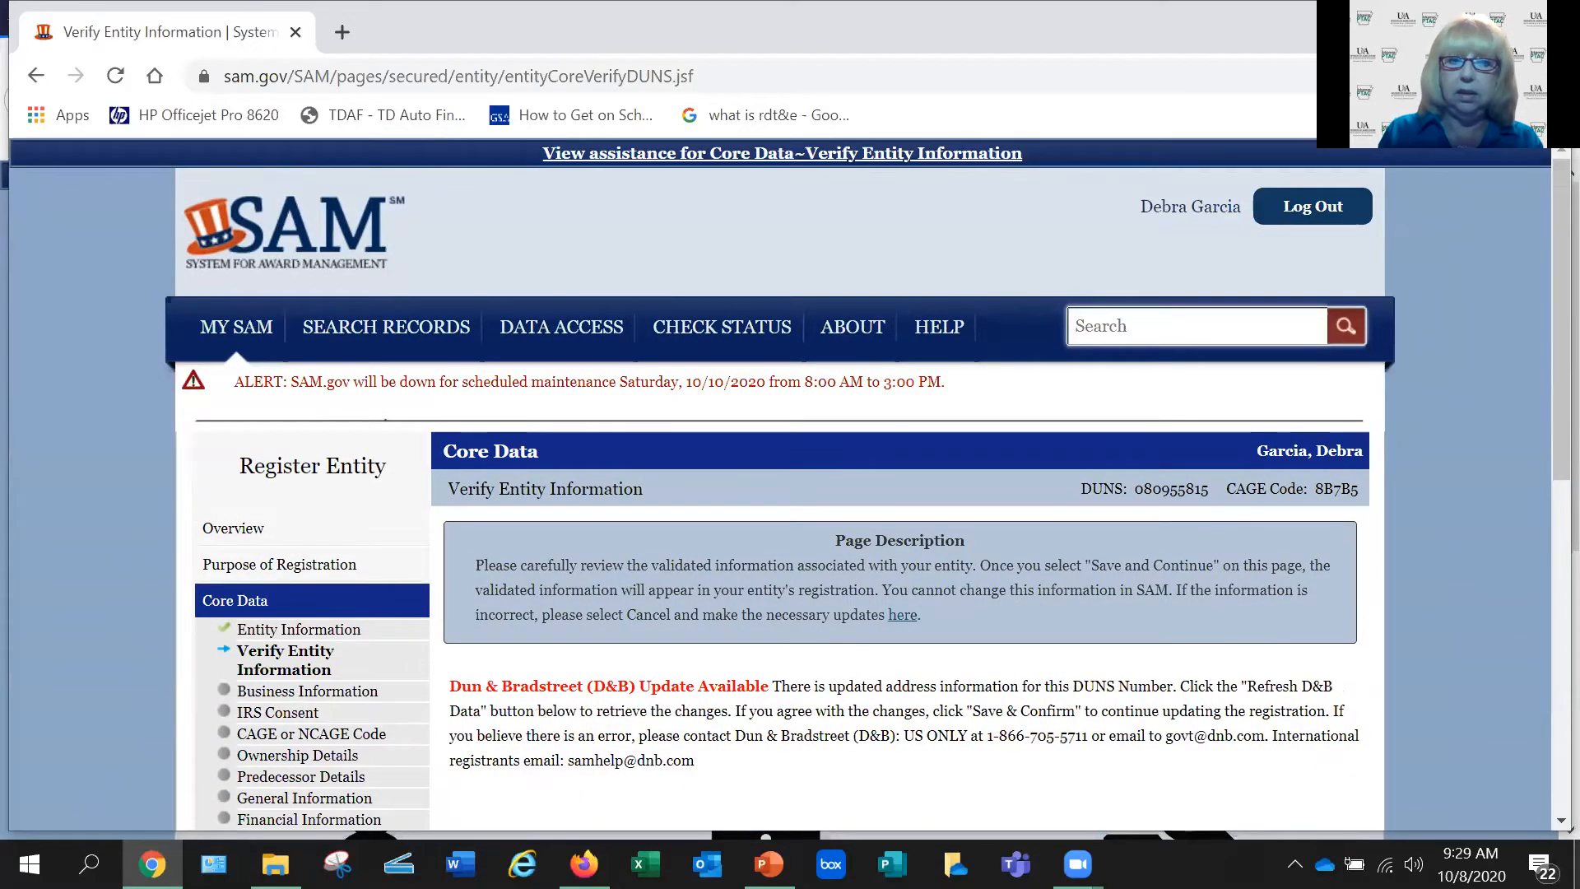
- Compare the entered details with the validated D&B details, then save and continue to Business Information
scroll(1544, 834, "down", 5)
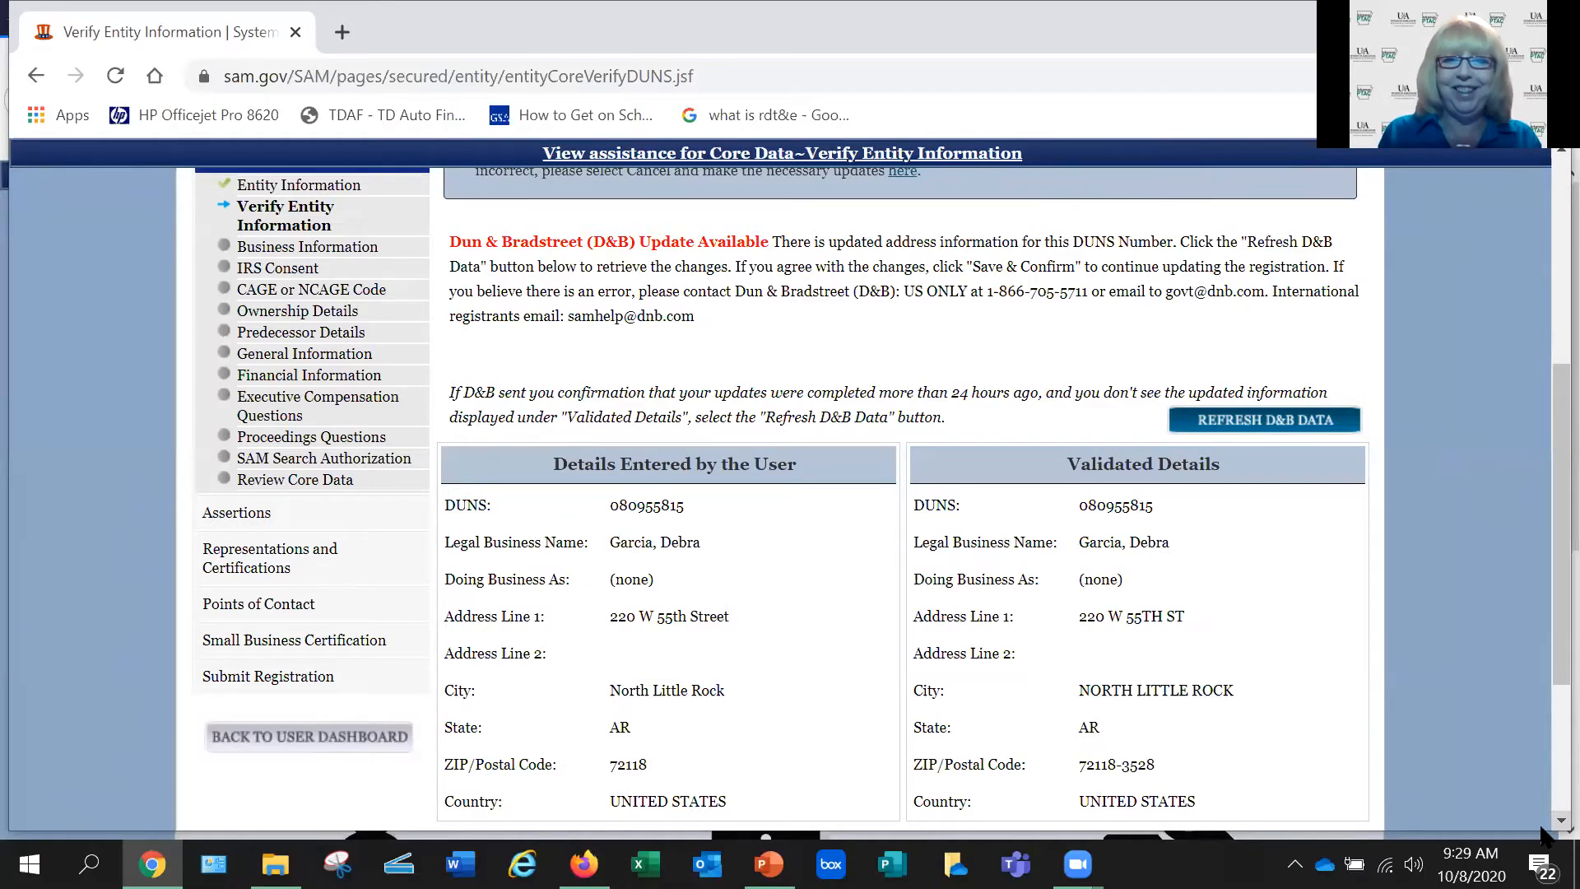
scroll(1543, 834, "down", 1)
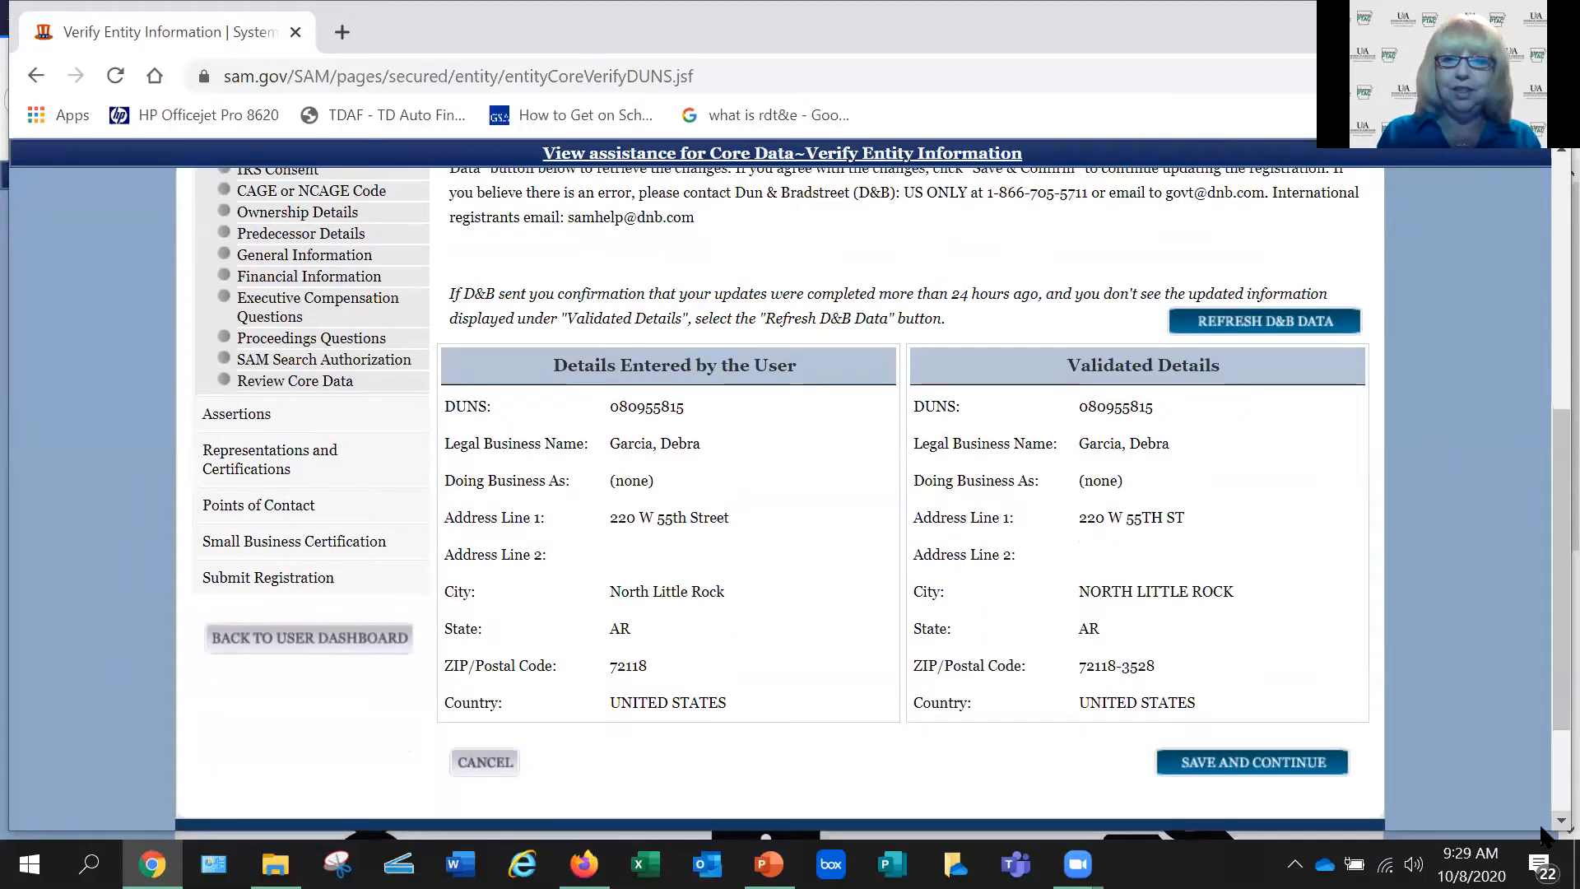
left_click(1303, 766)
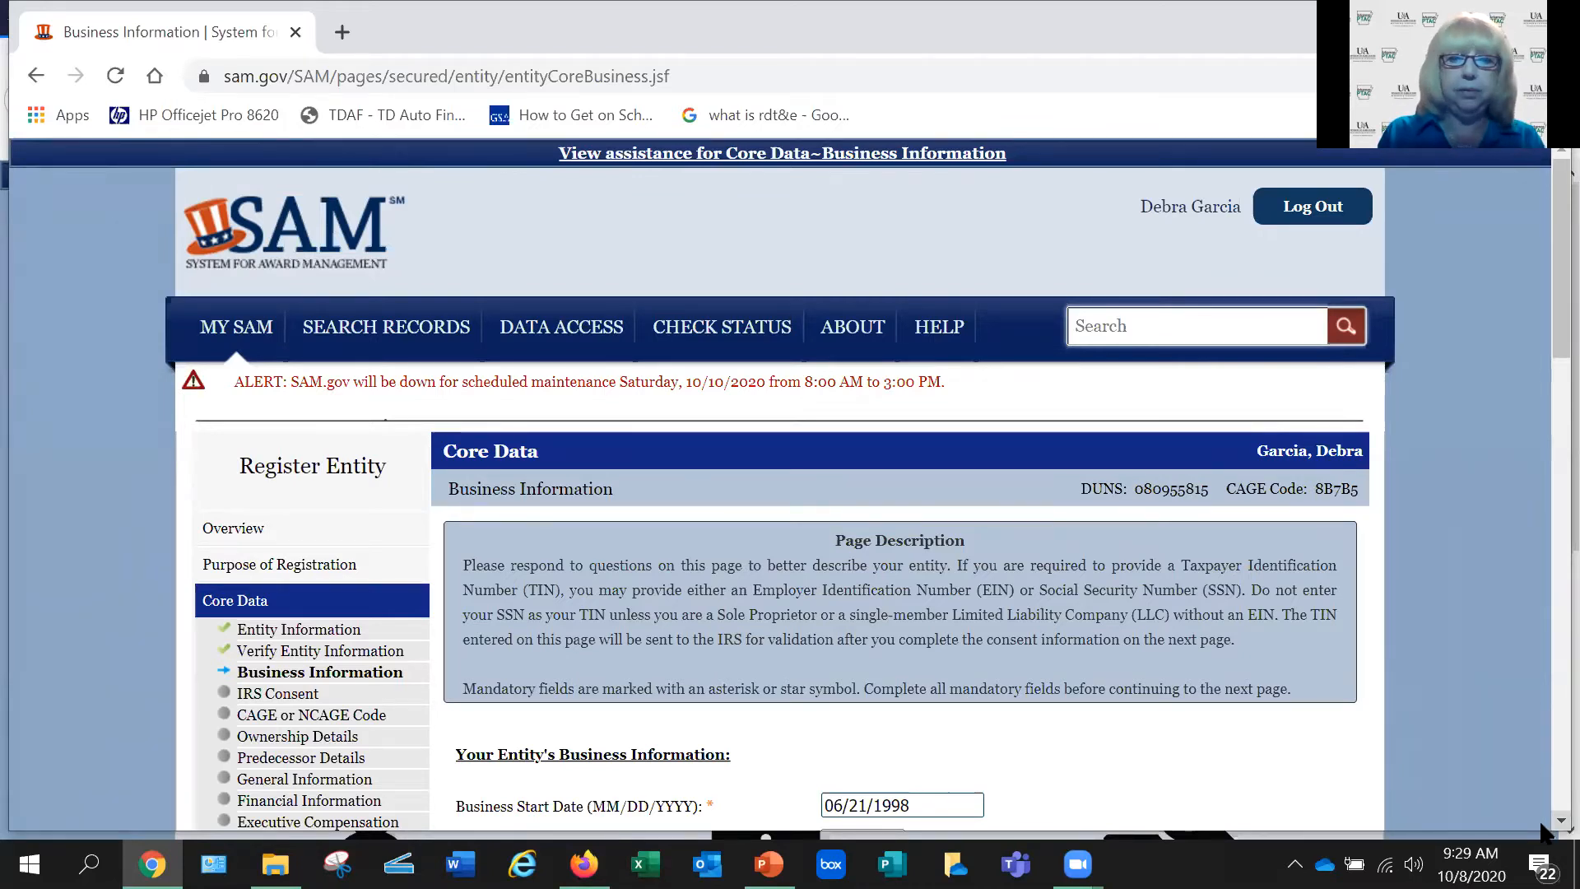
- Review the Business Information fields, the MPIN update option and the forgotten-MPIN reset instructions, and cancel out of the reset
scroll(1110, 568, "down", 4)
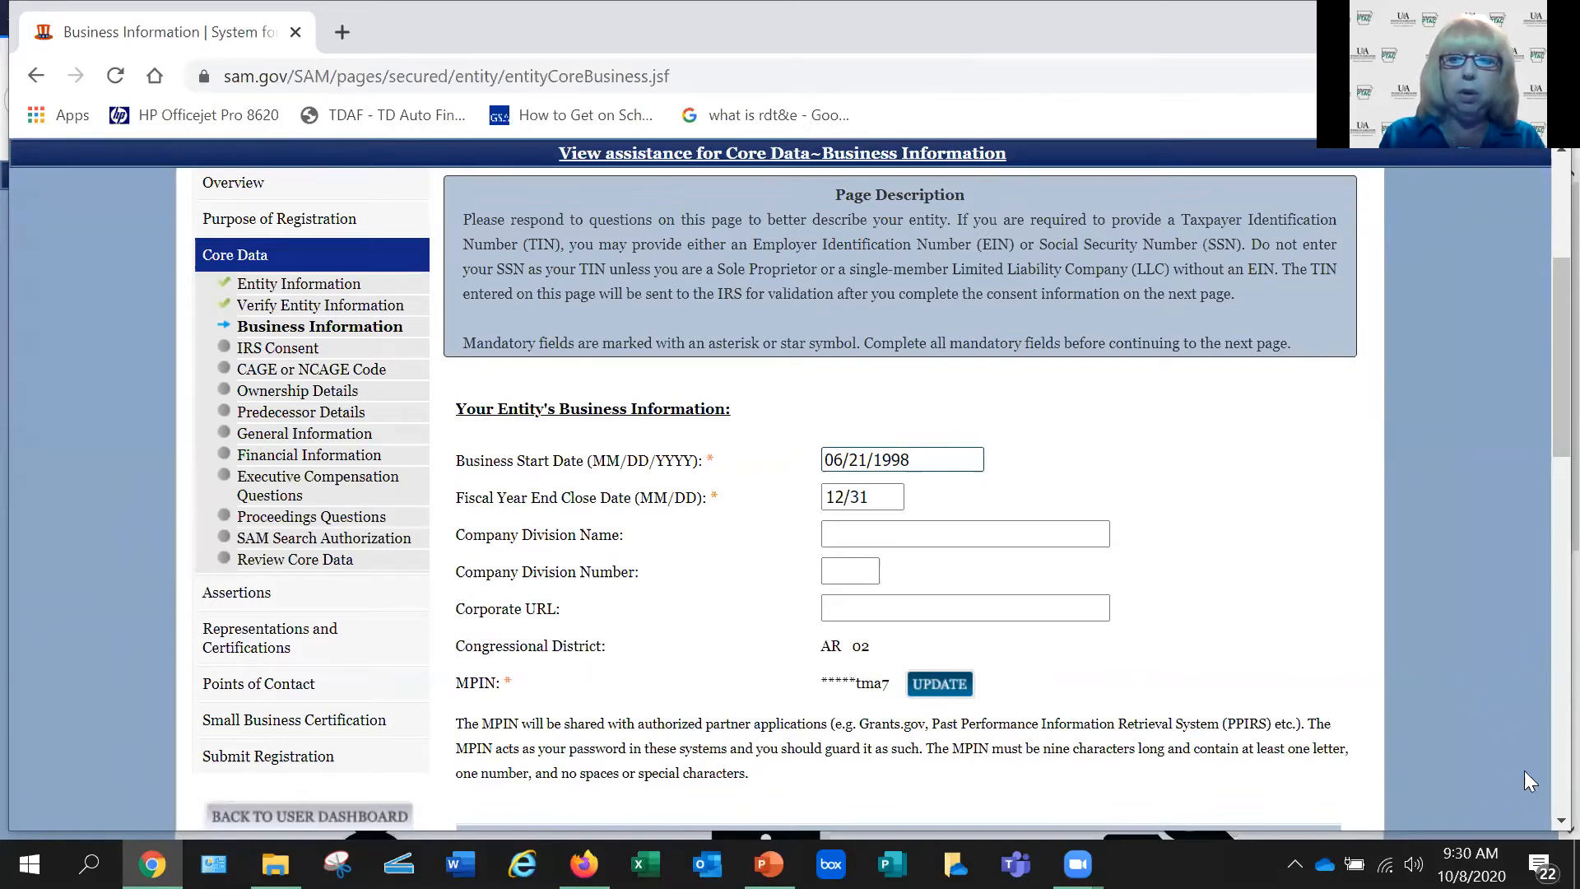
scroll(1473, 761, "down", 1)
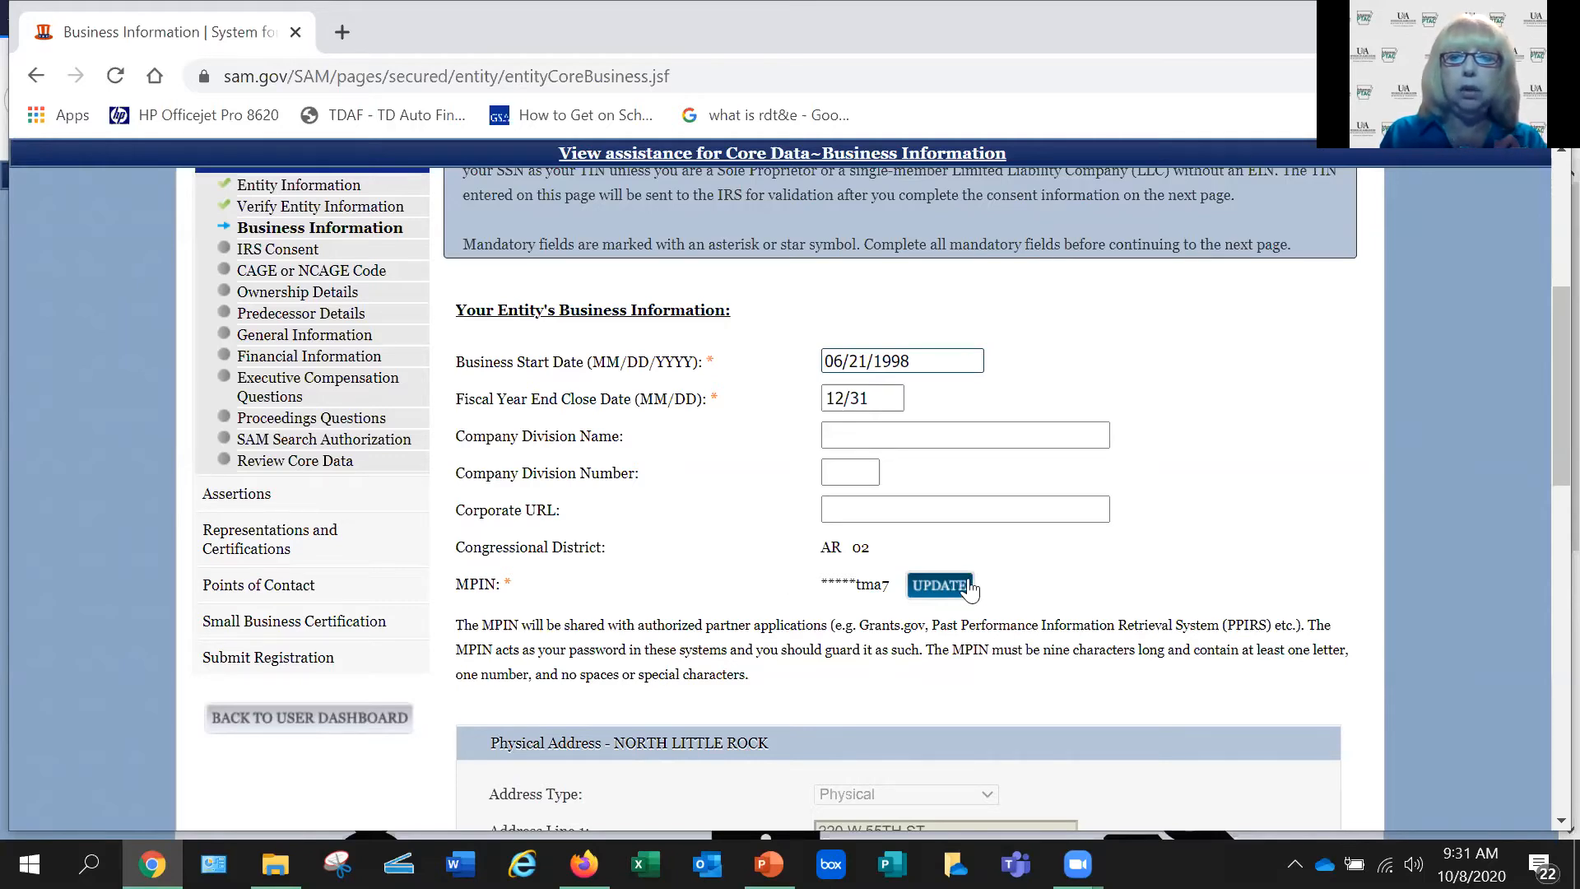
left_click(939, 585)
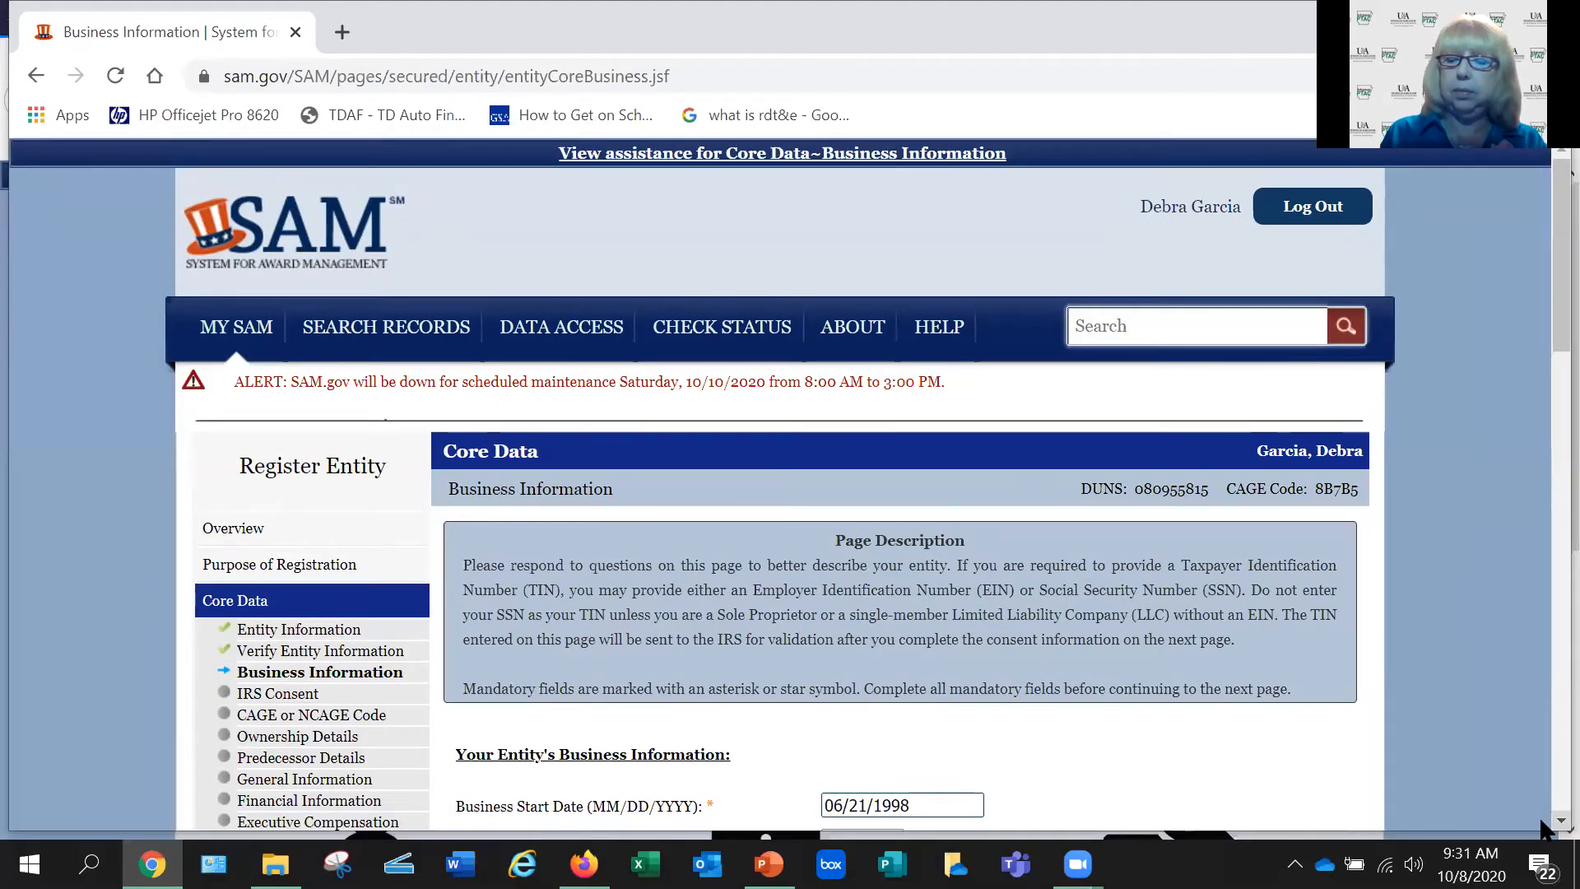
scroll(1544, 827, "down", 2)
scroll(1544, 827, "down", 7)
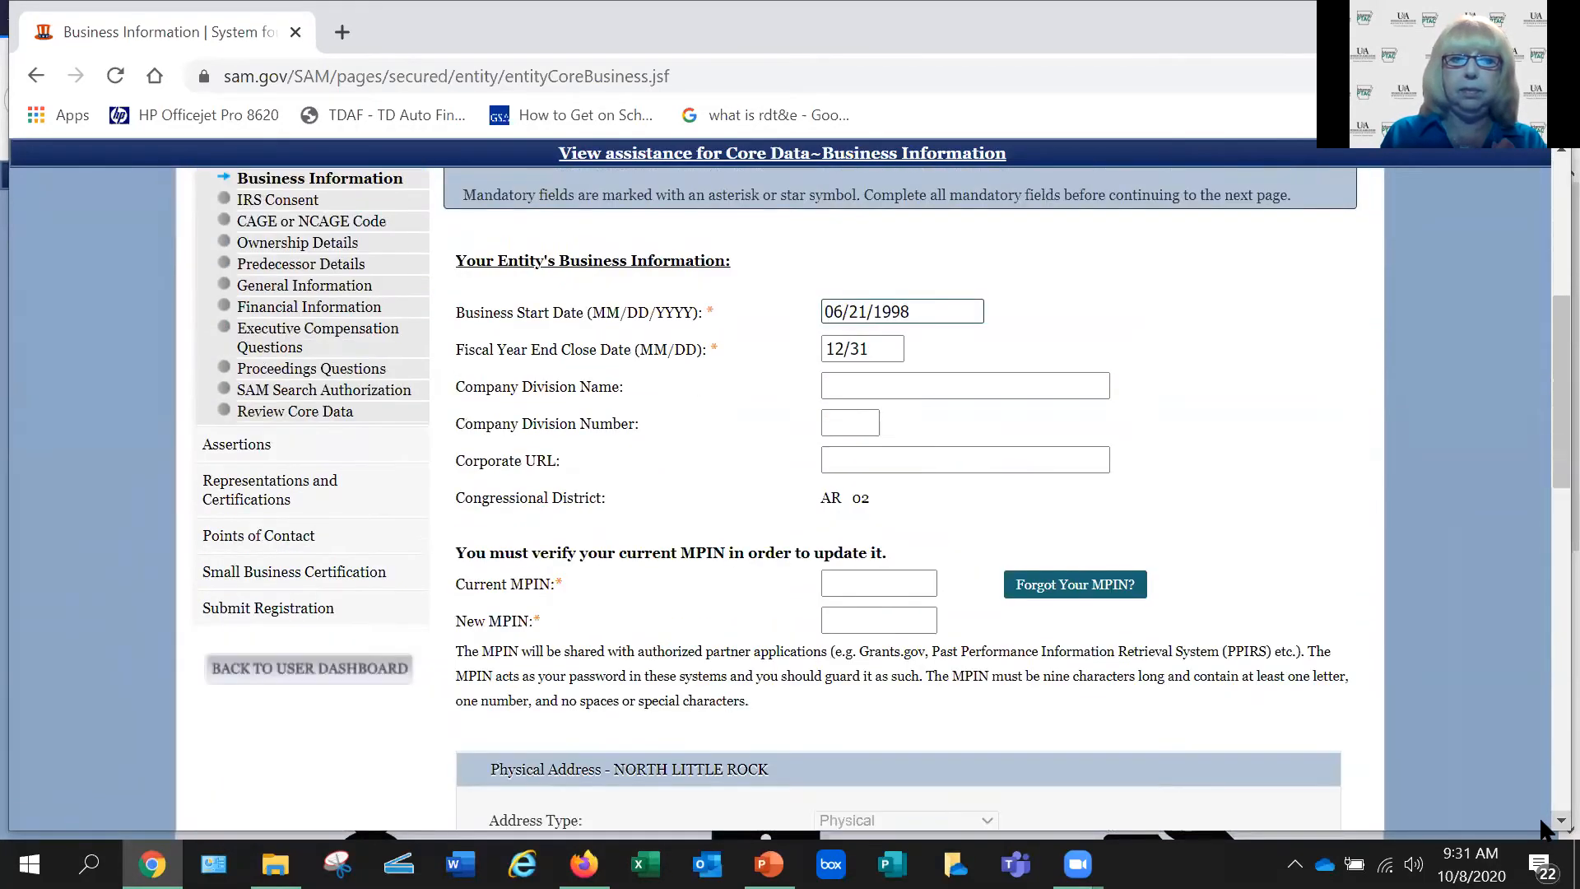
left_click(905, 493)
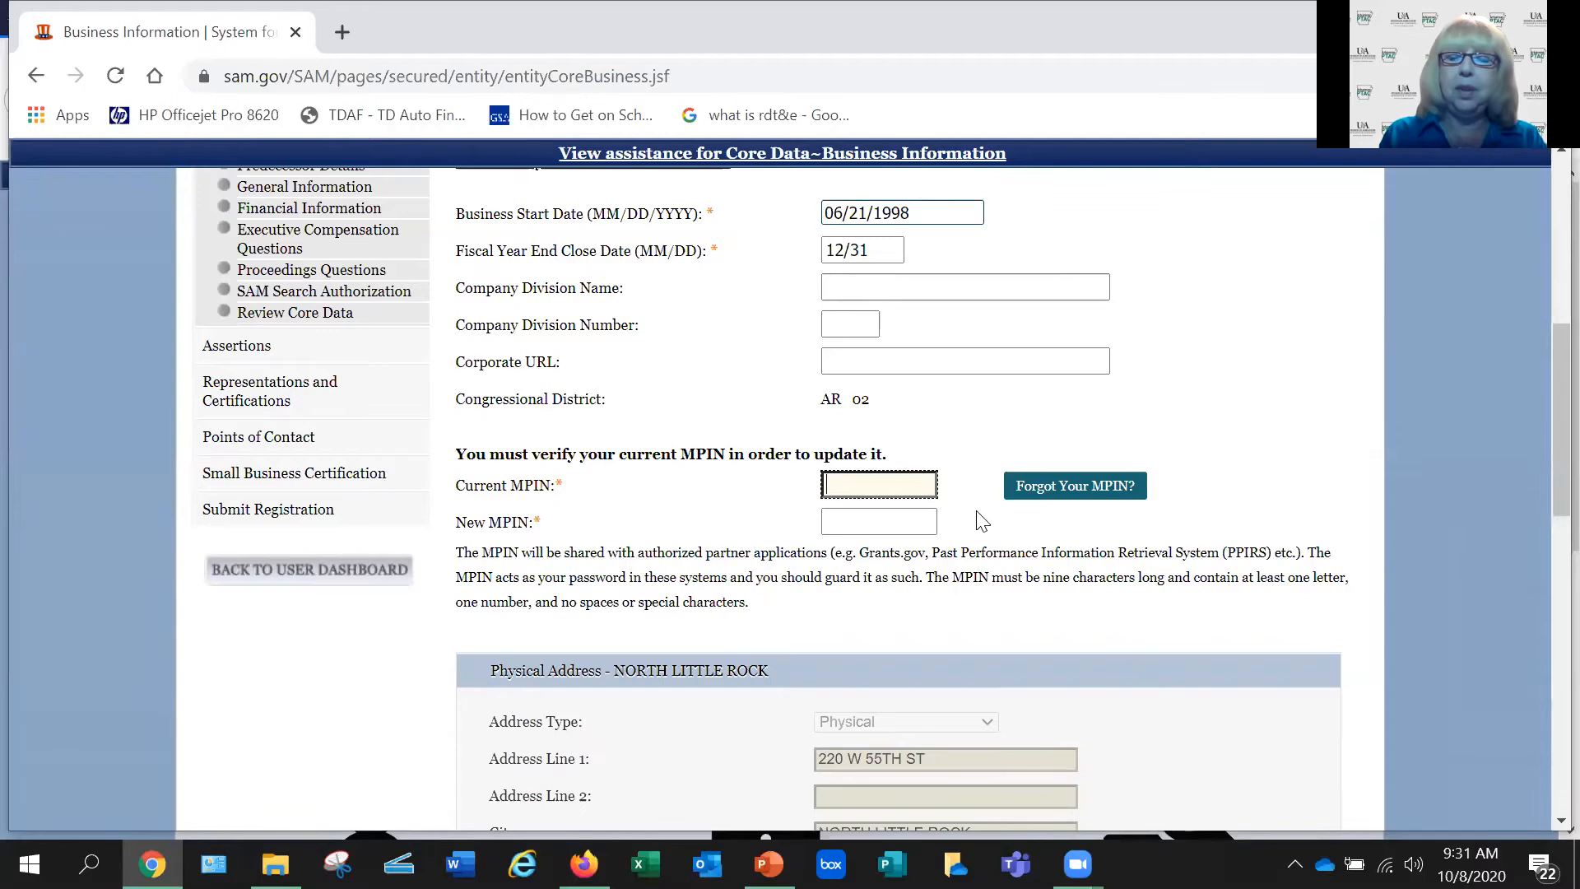
left_click(1073, 489)
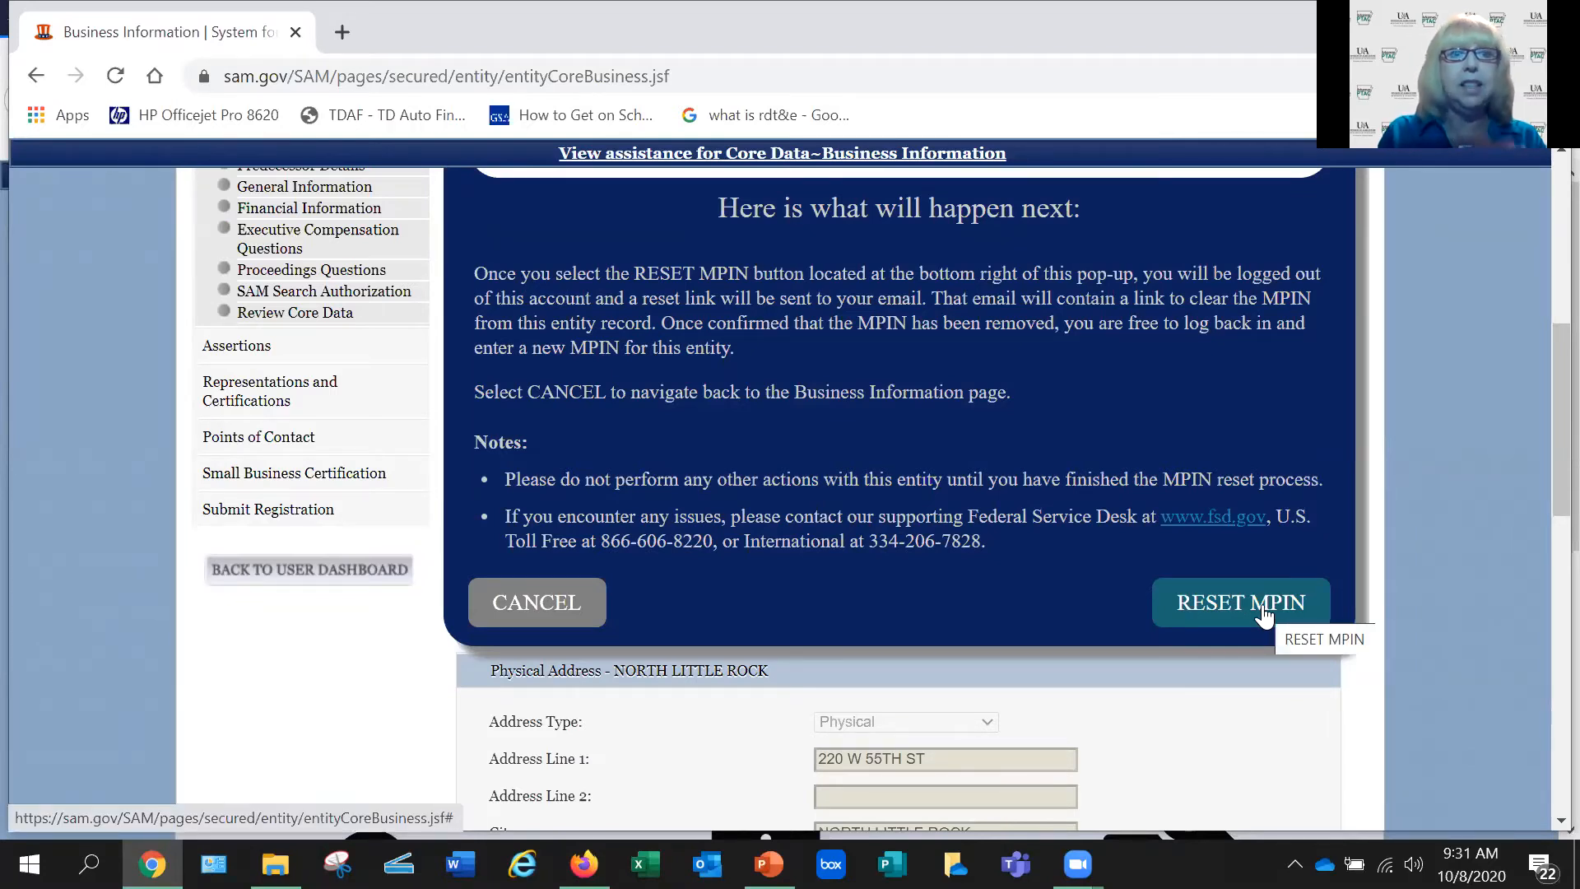
left_click(550, 606)
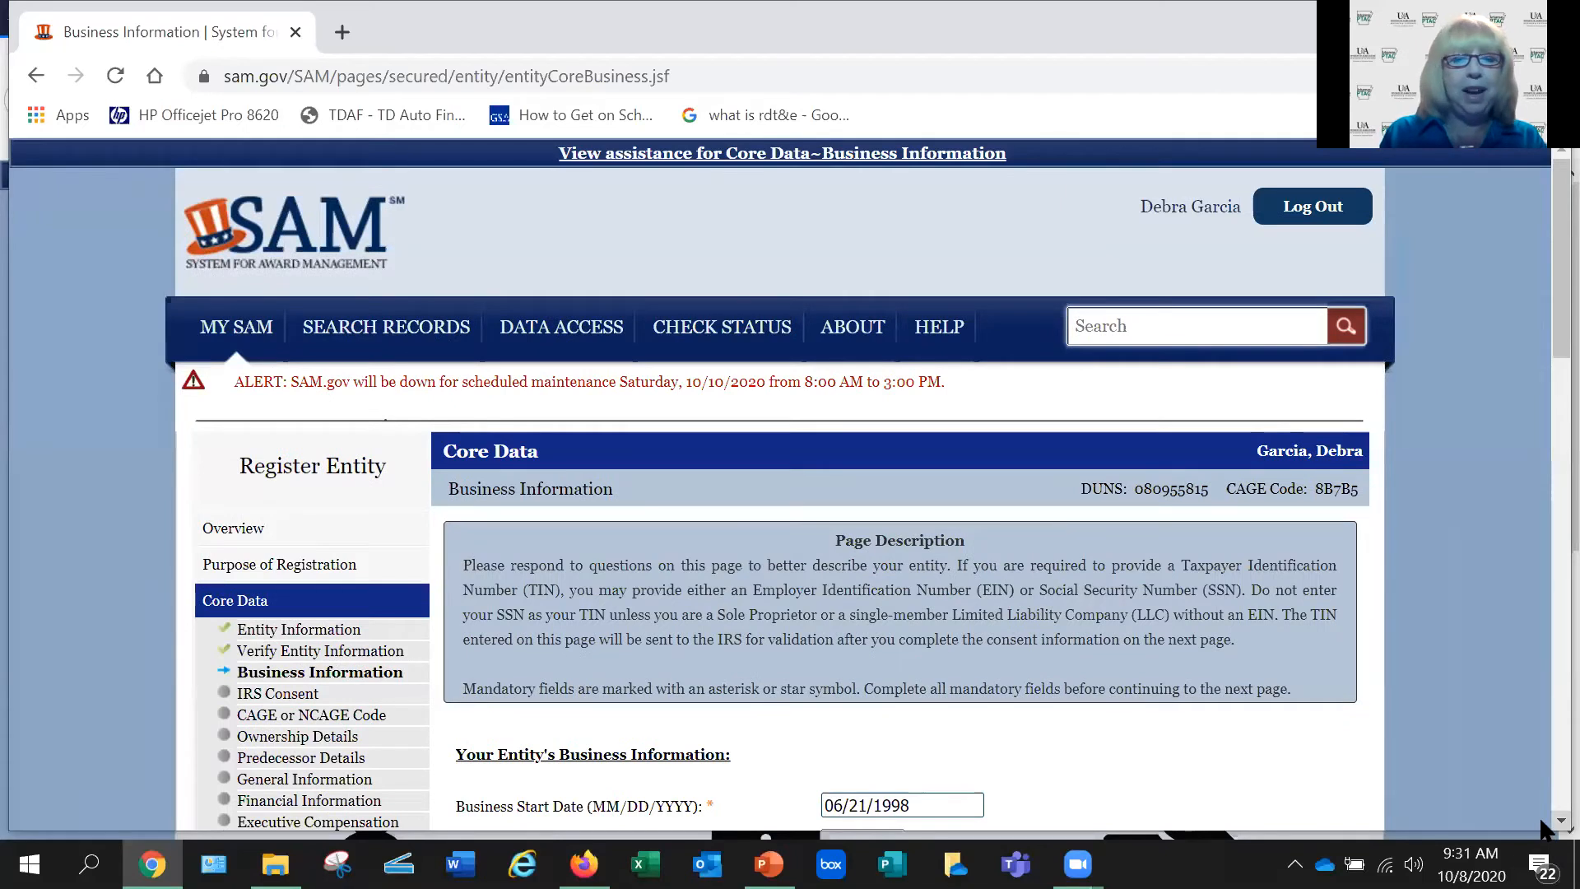
- Check the physical and mailing addresses, keep SSN as the TIN type, and save and continue to IRS Consent
scroll(1544, 827, "down", 5)
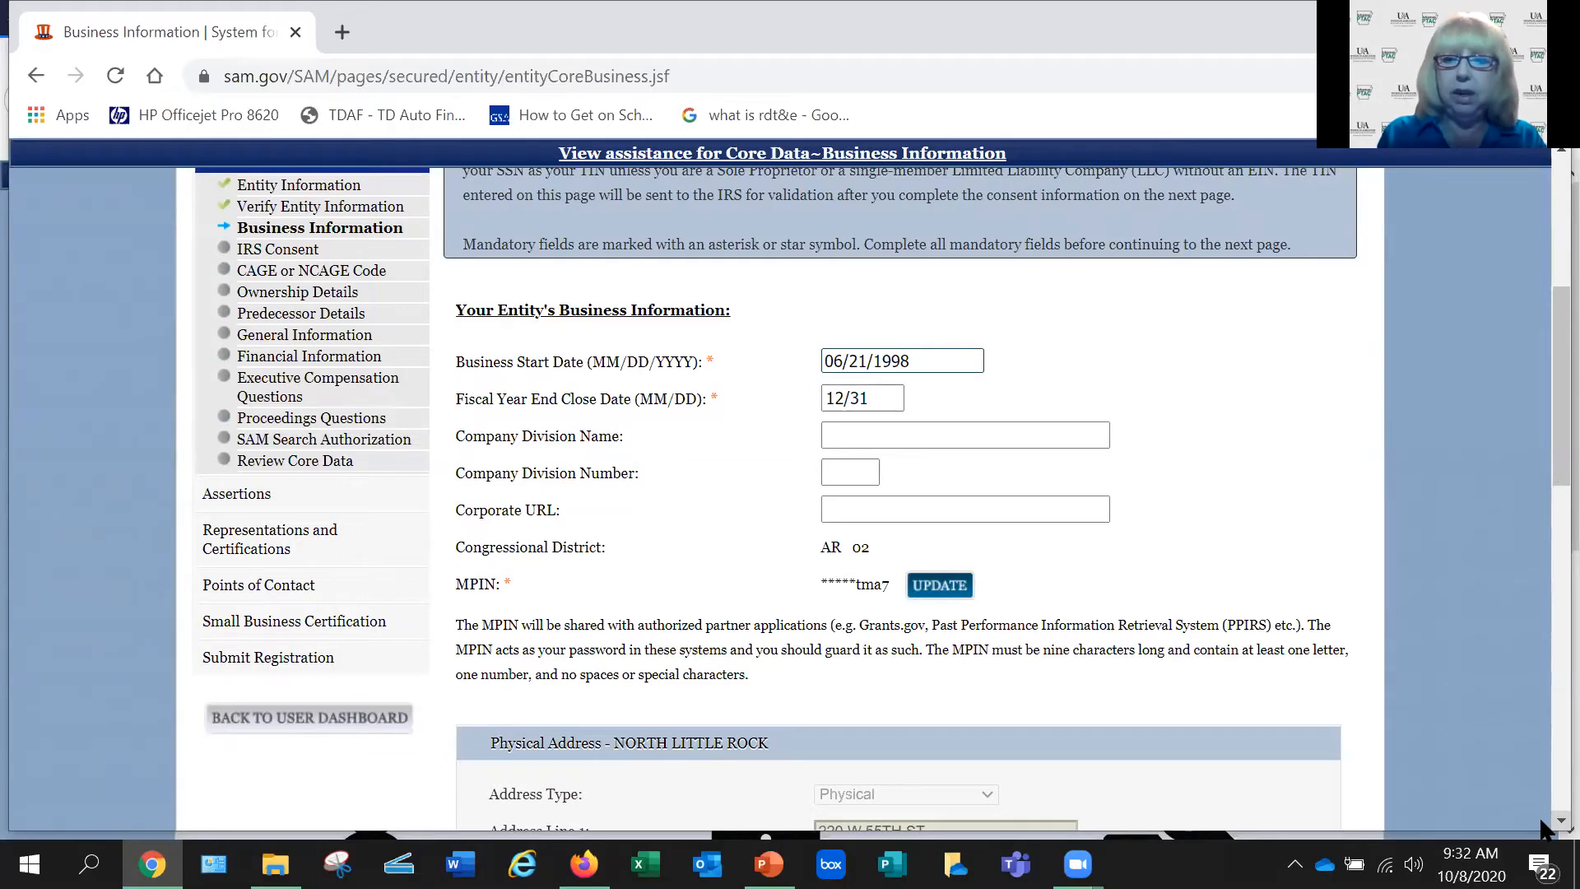
scroll(1544, 827, "down", 3)
scroll(1544, 827, "down", 3)
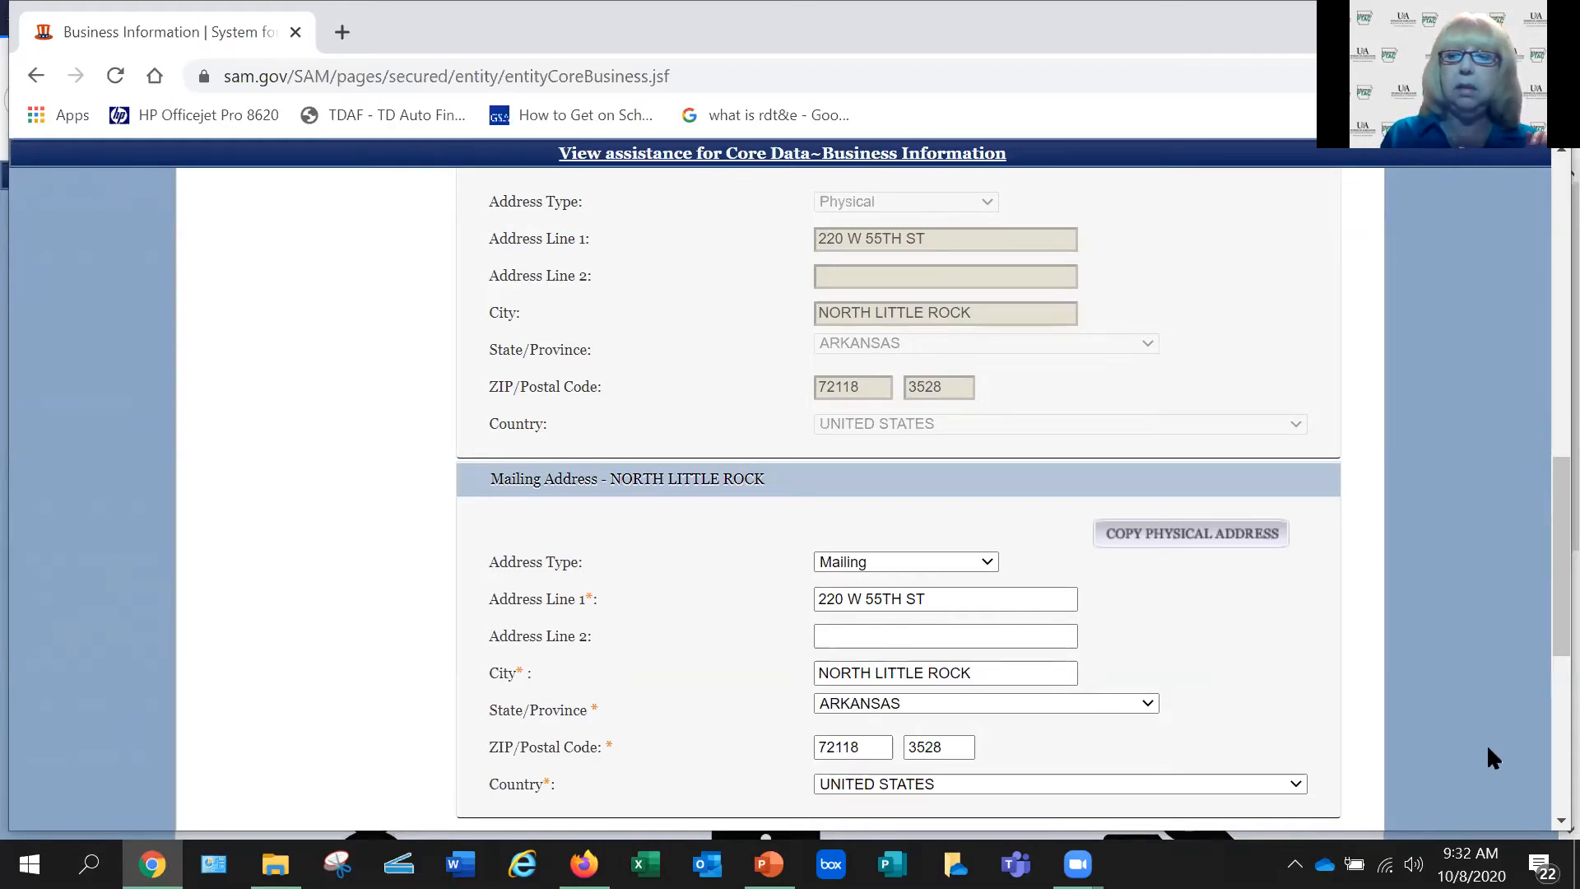
scroll(1541, 833, "down", 5)
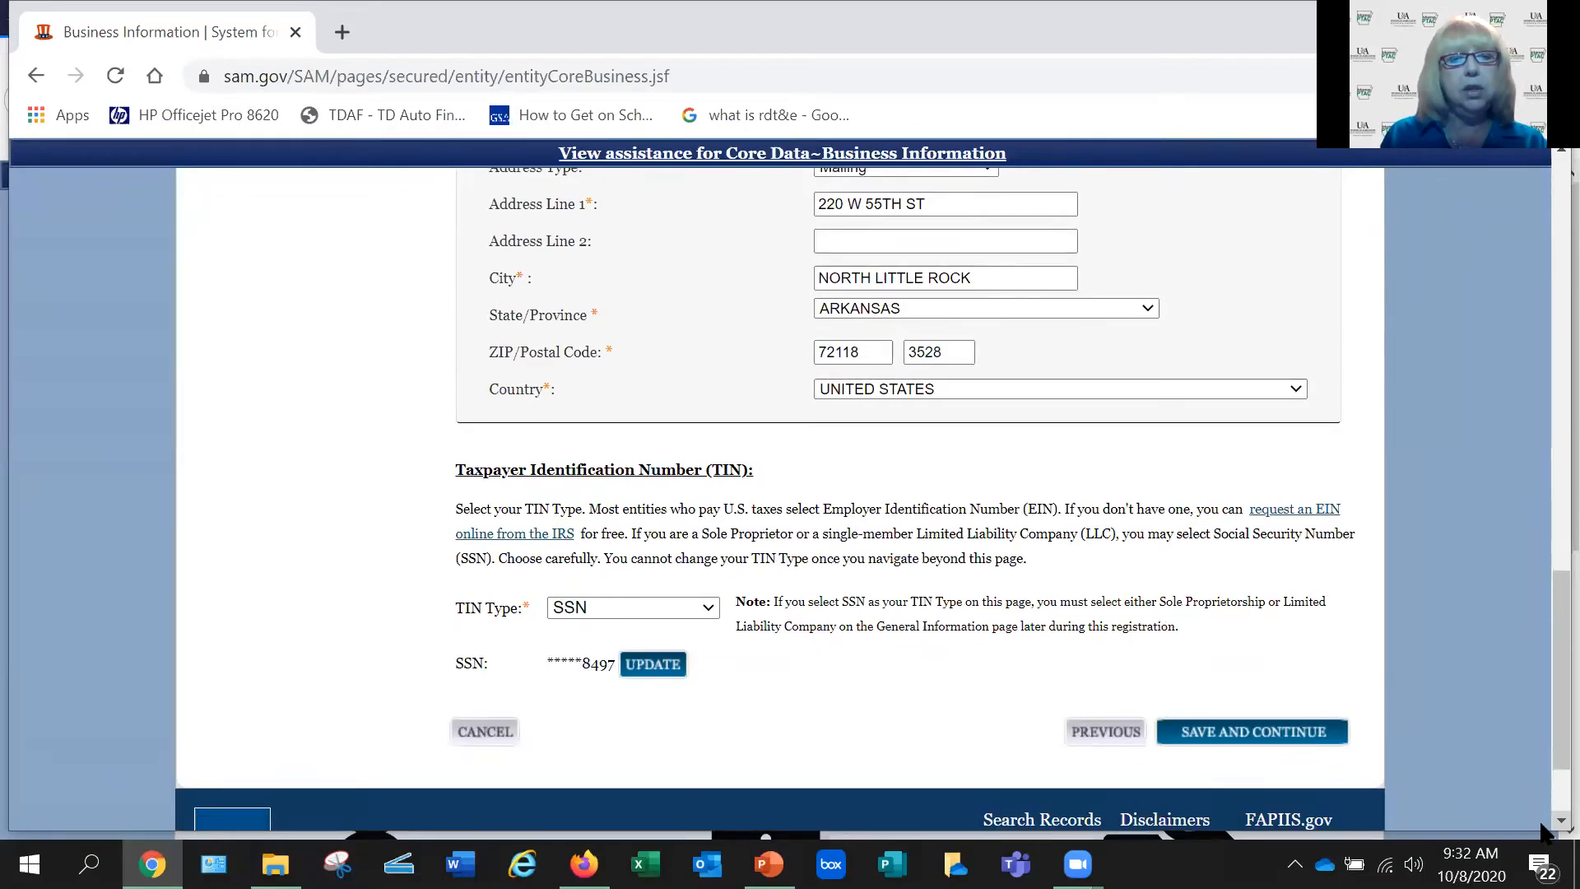
left_click(708, 608)
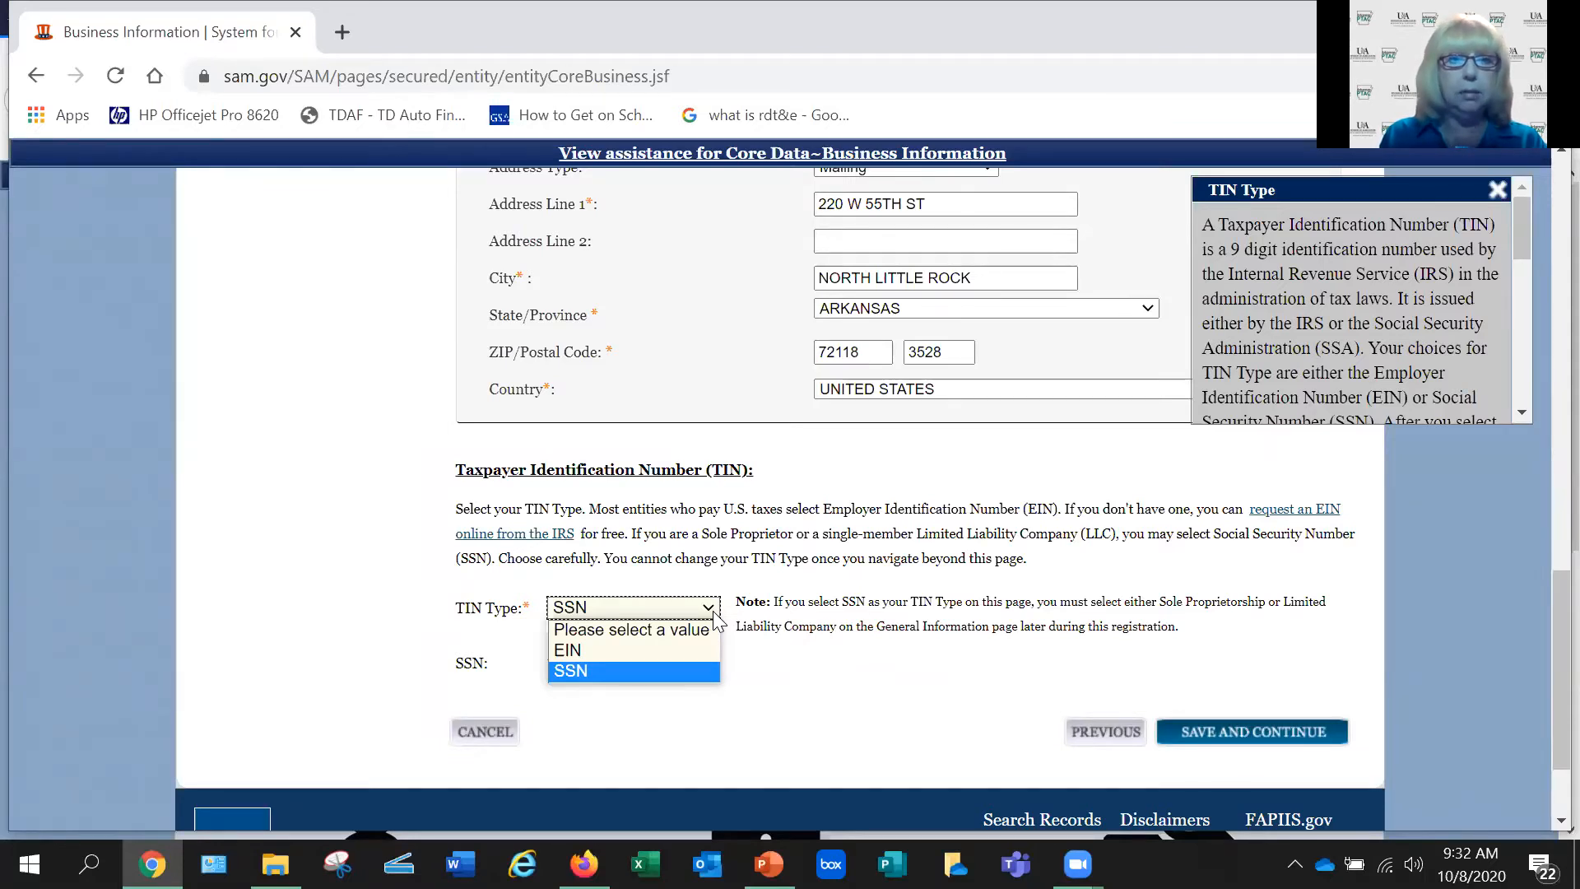
left_click(845, 741)
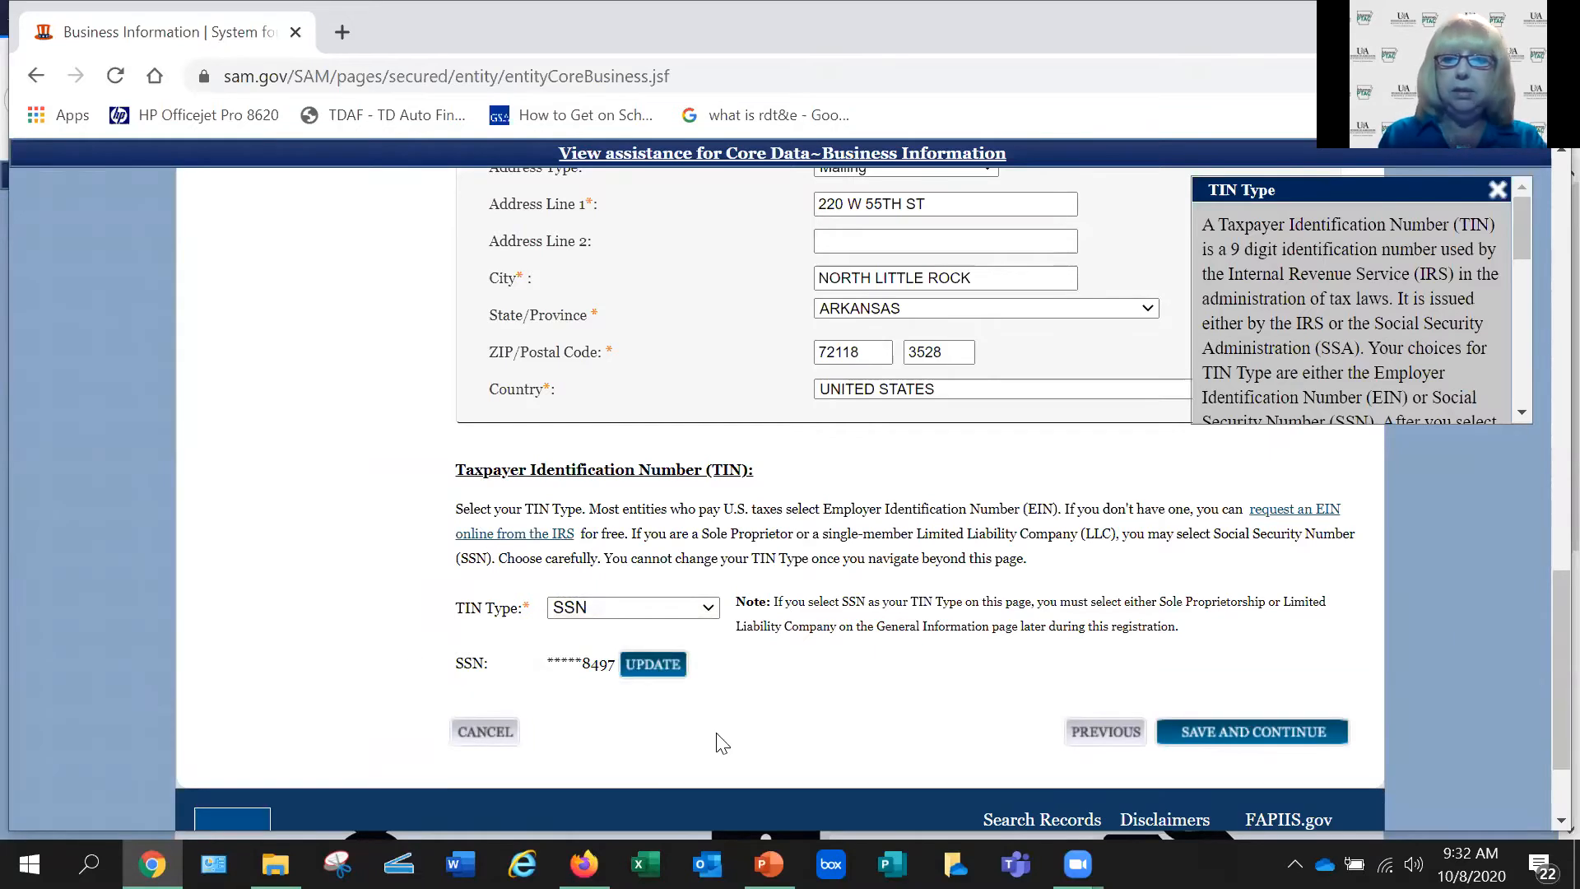
left_click(1260, 735)
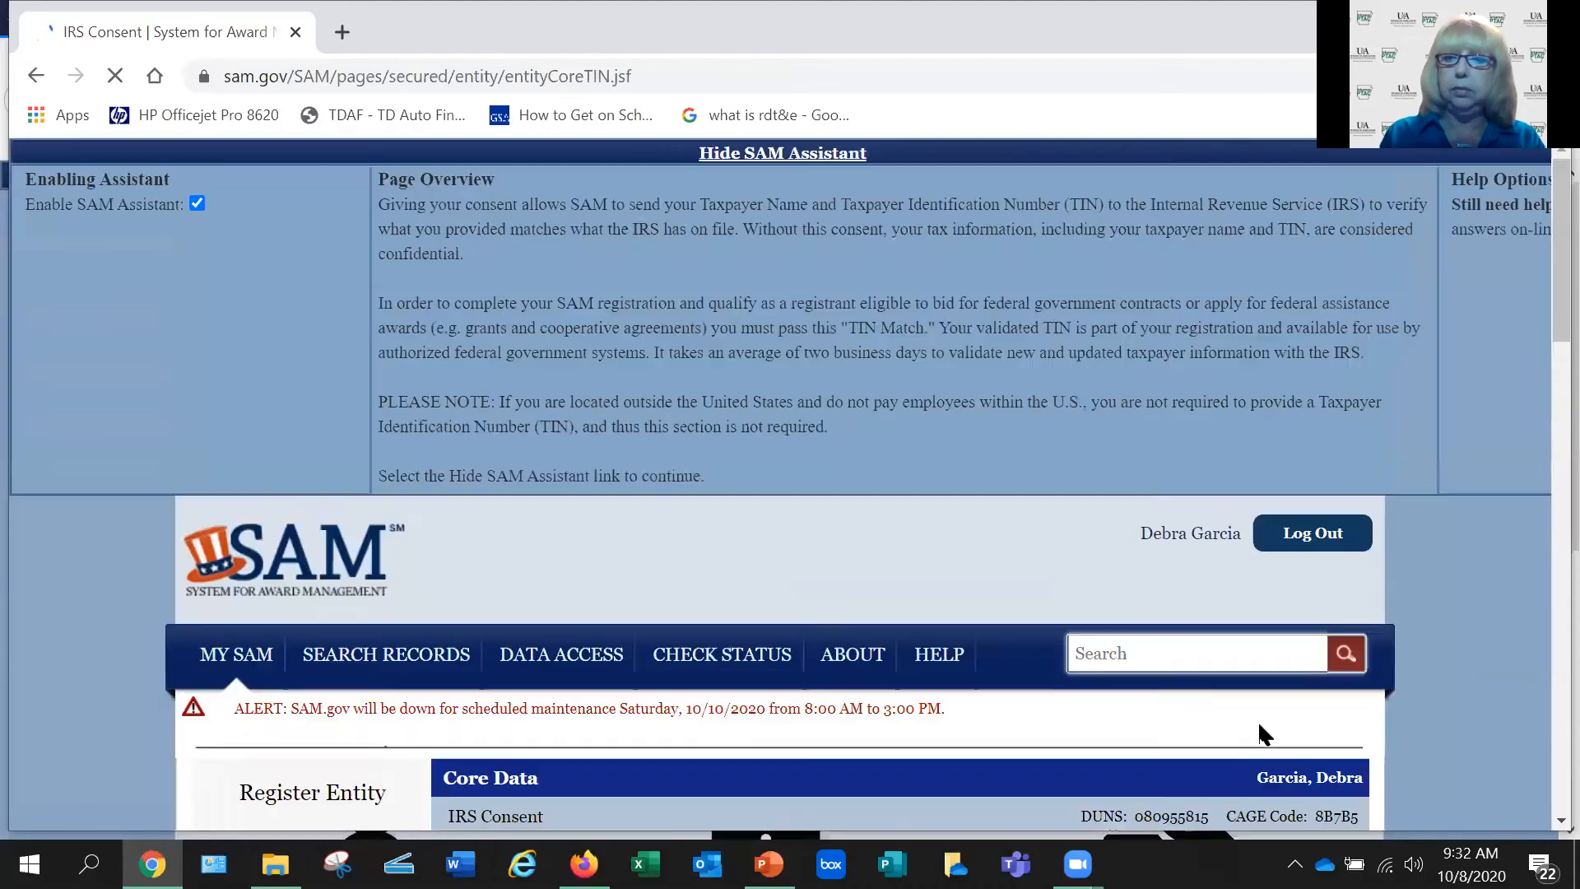
- Review the taxpayer information, sign the IRS tax disclosure consent with the entity's MPIN, and save and continue
scroll(1544, 830, "down", 1)
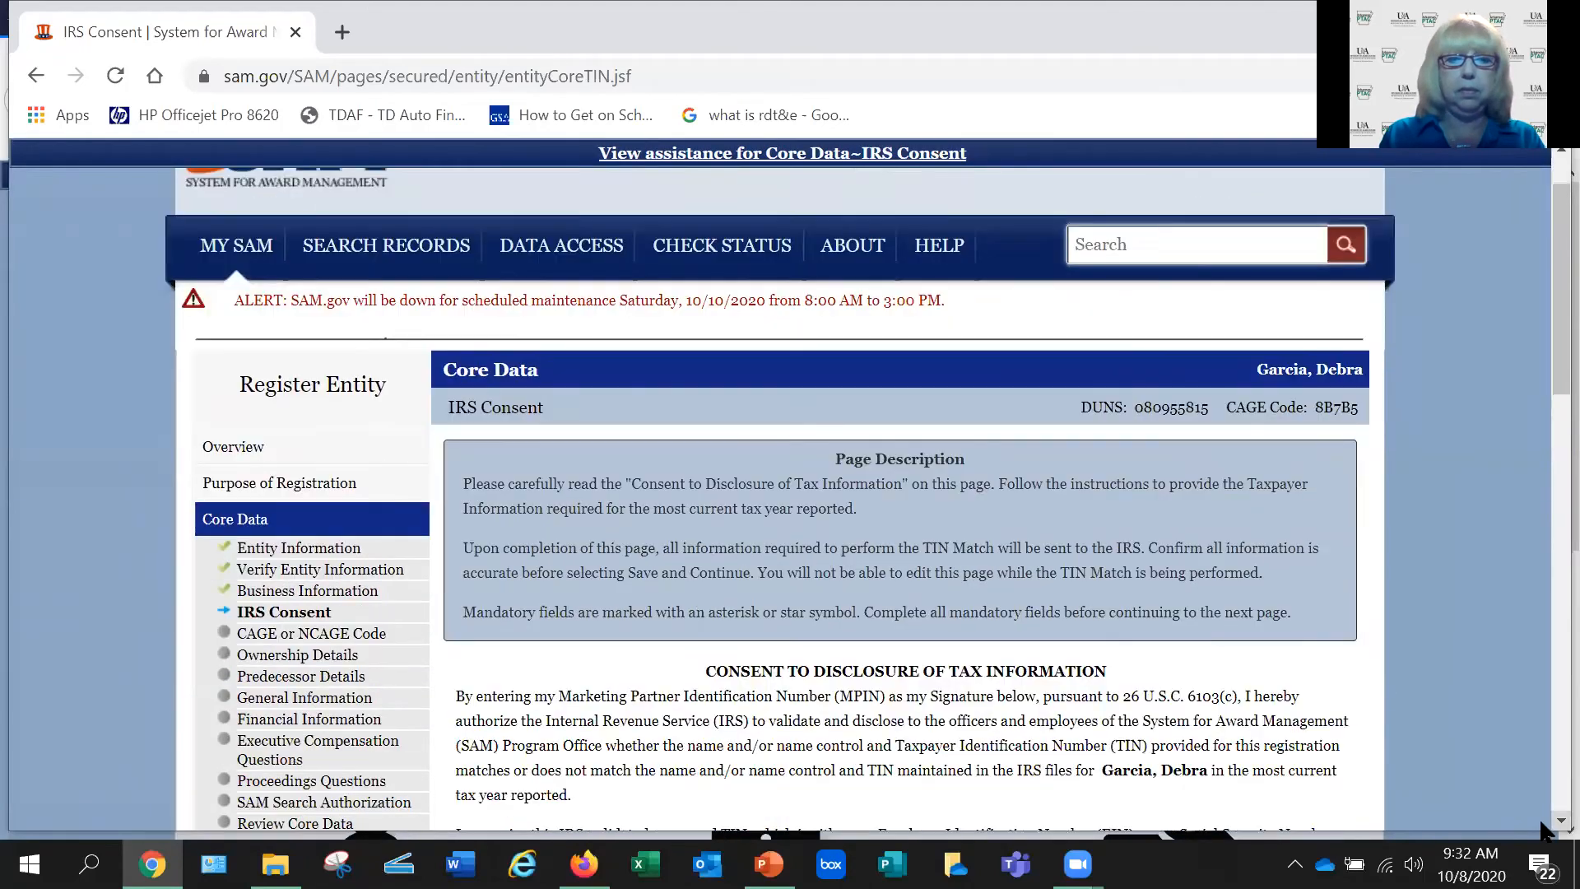
scroll(1544, 829, "down", 6)
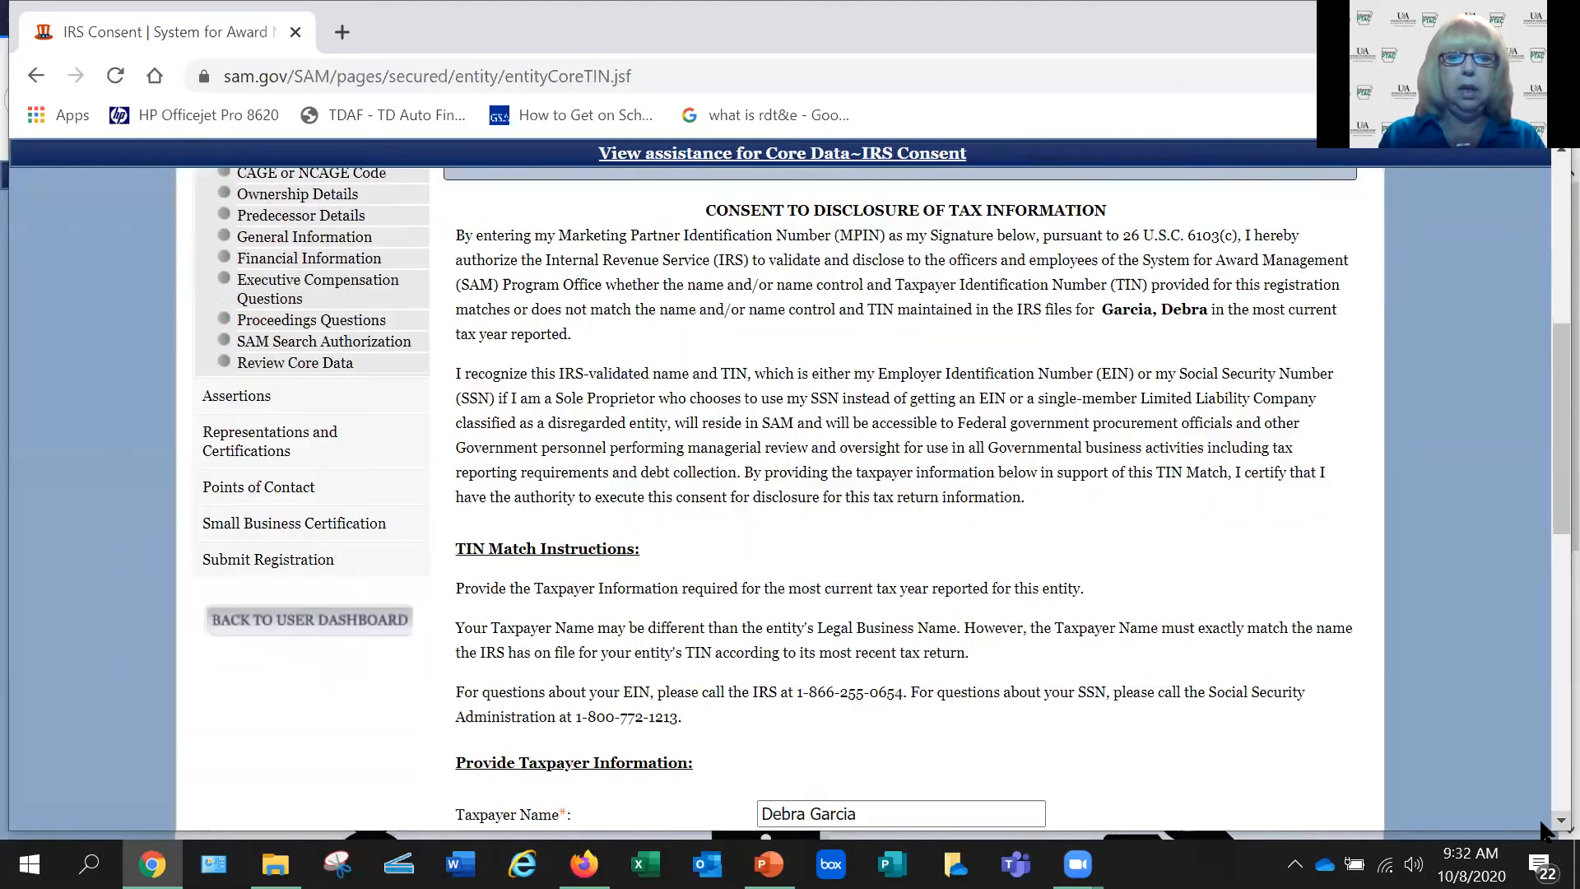
scroll(1544, 830, "down", 3)
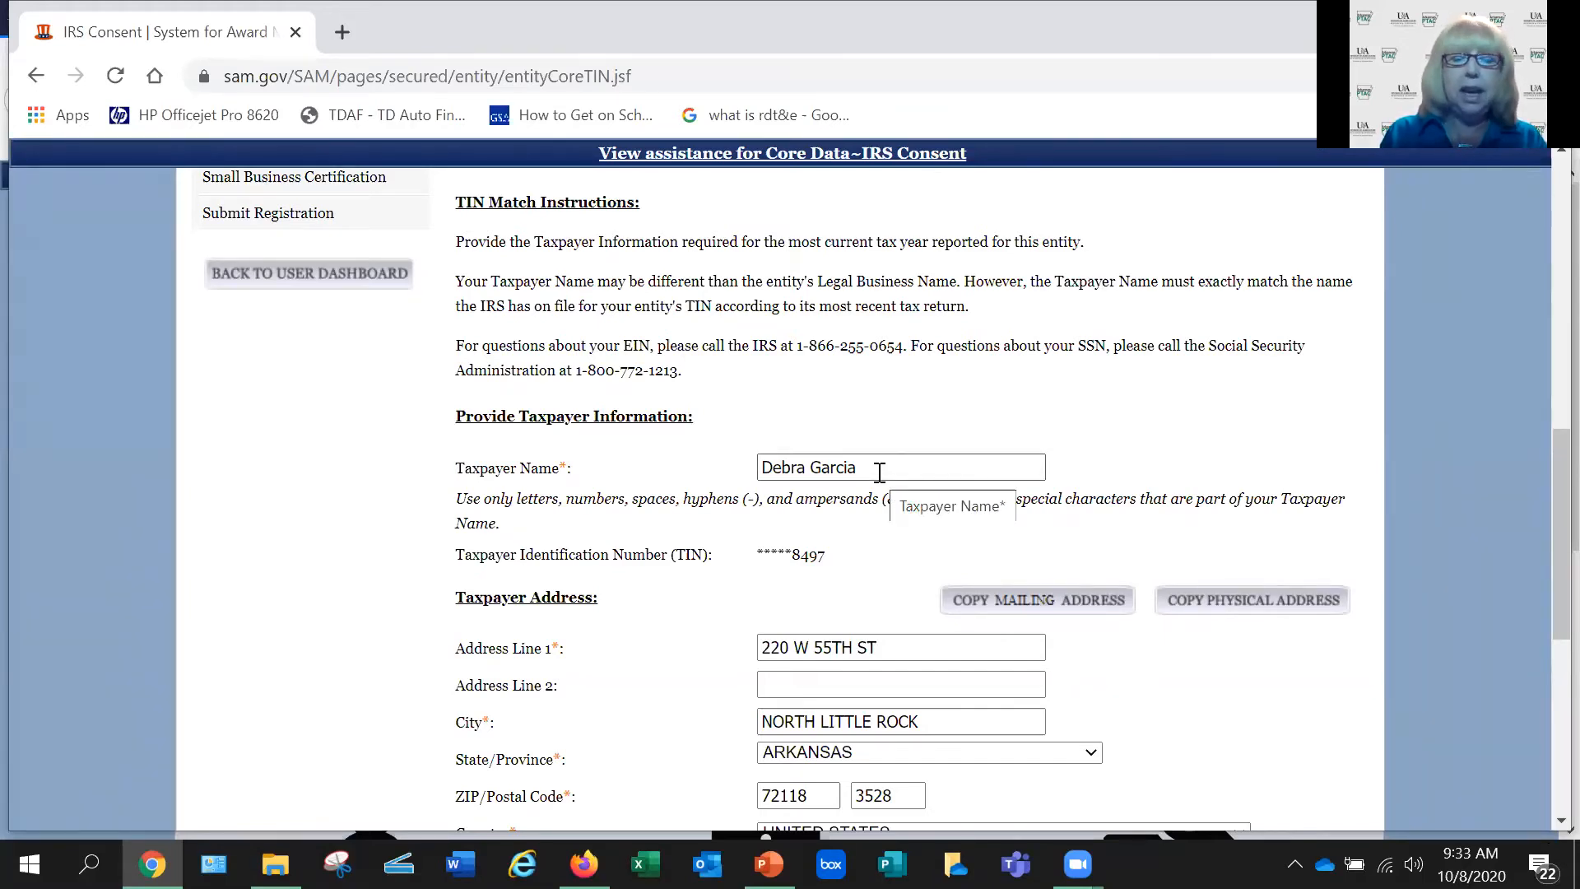
left_click(560, 476)
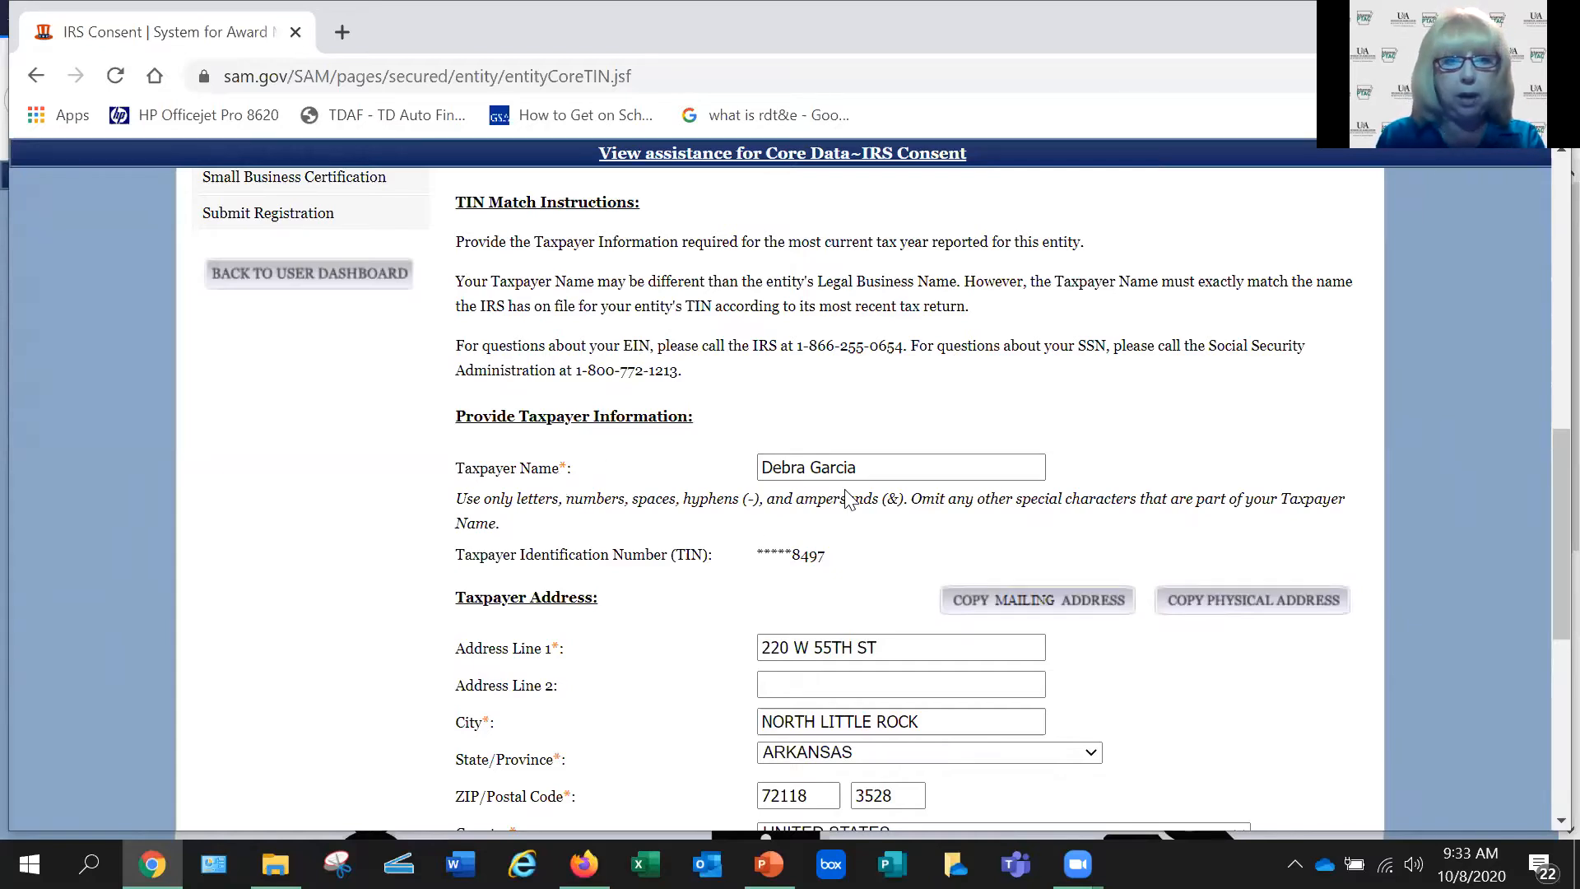
left_click_drag(847, 498, 894, 468)
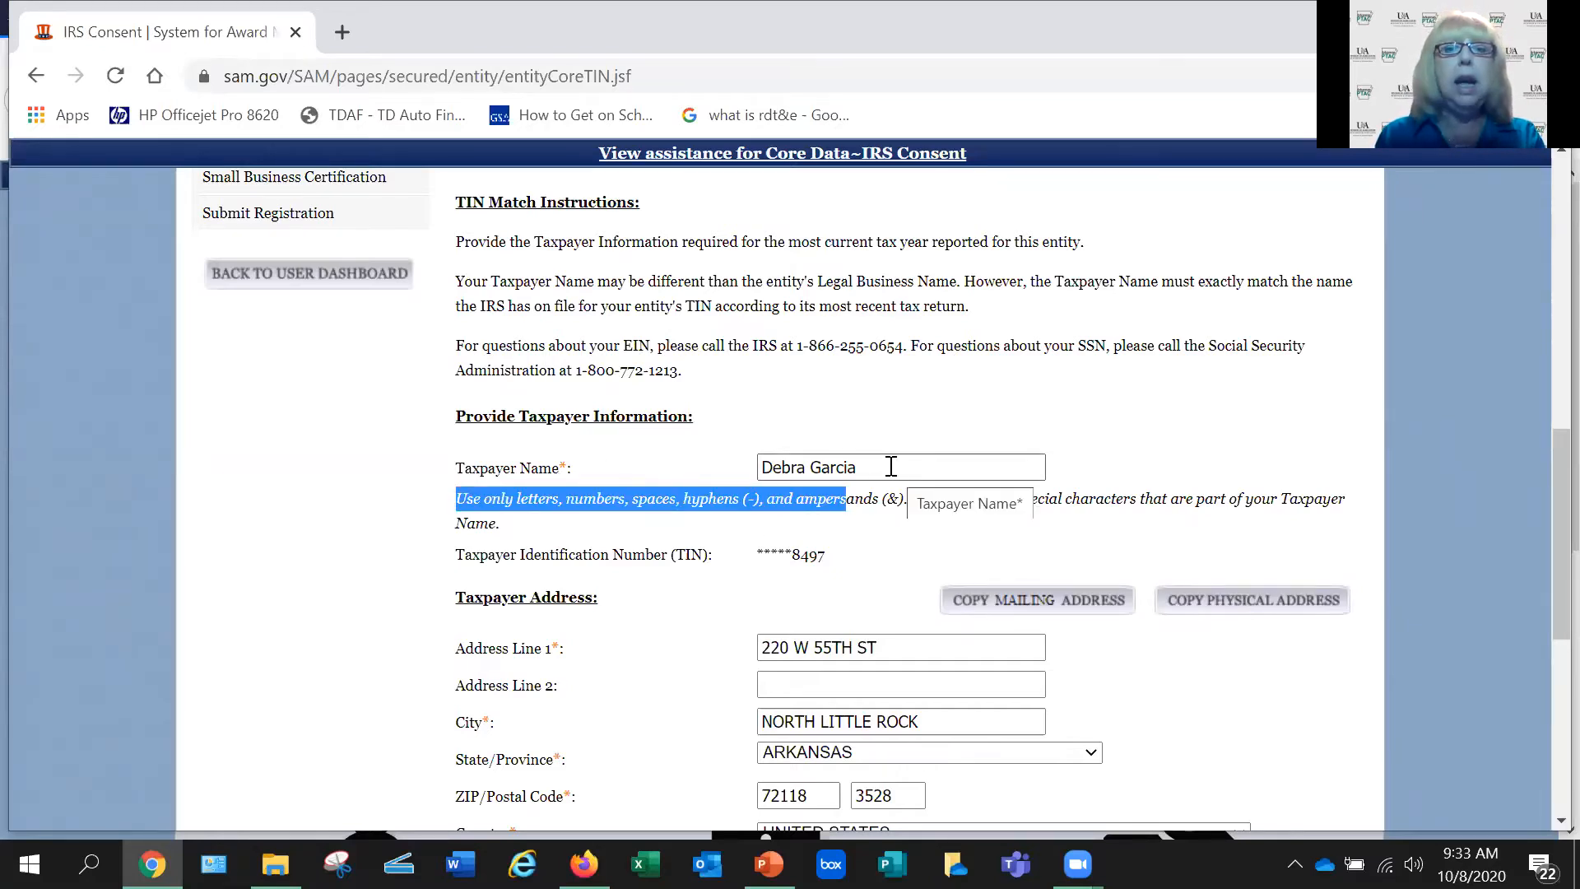
left_click(891, 466)
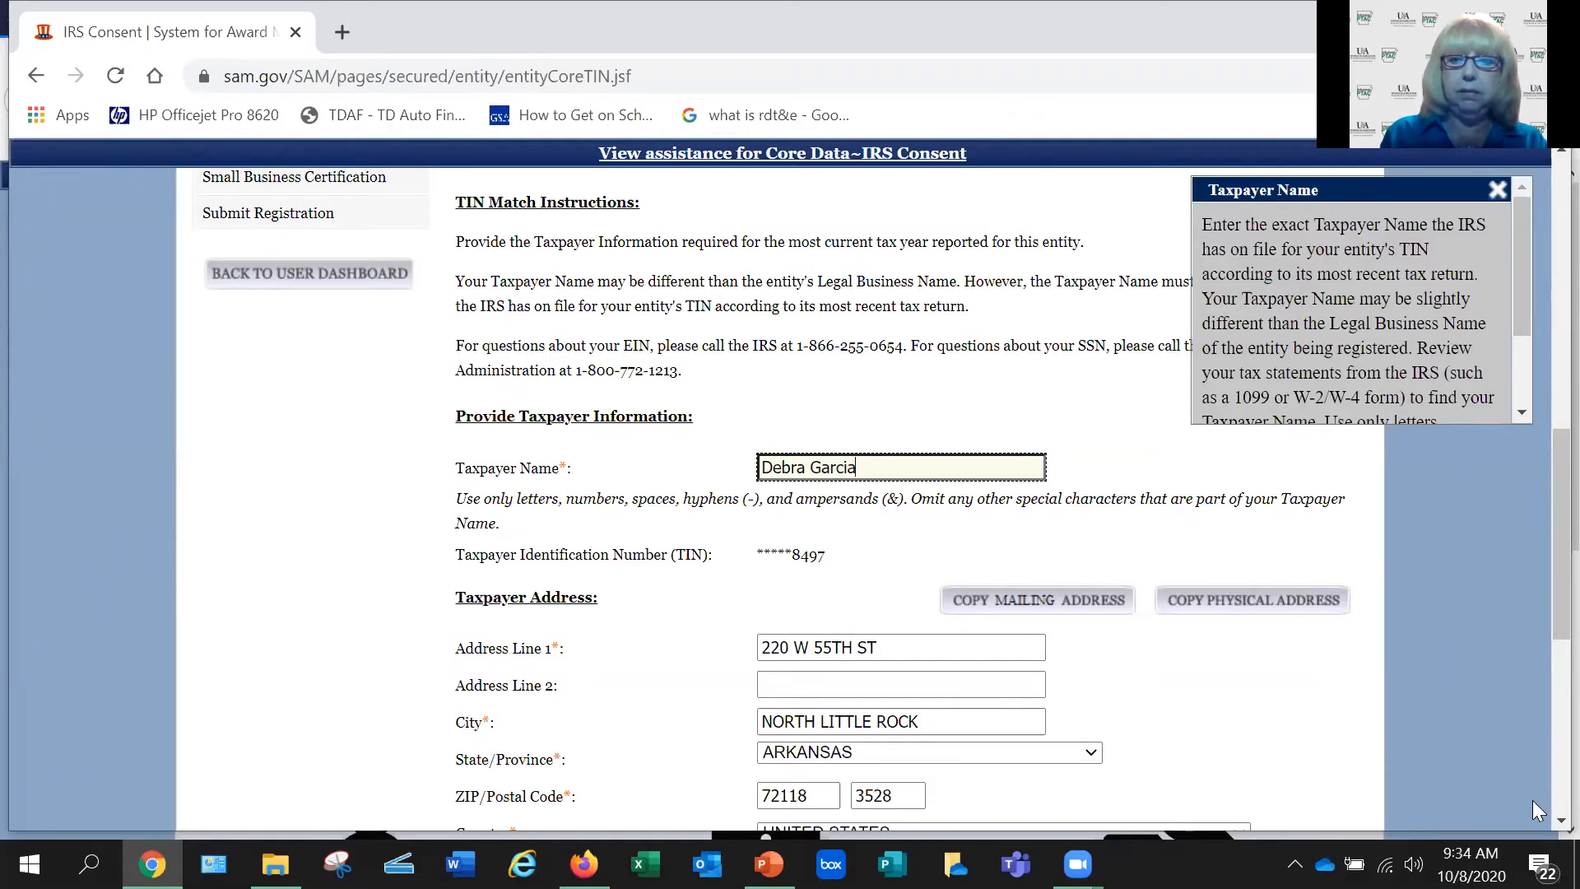
scroll(1543, 825, "down", 5)
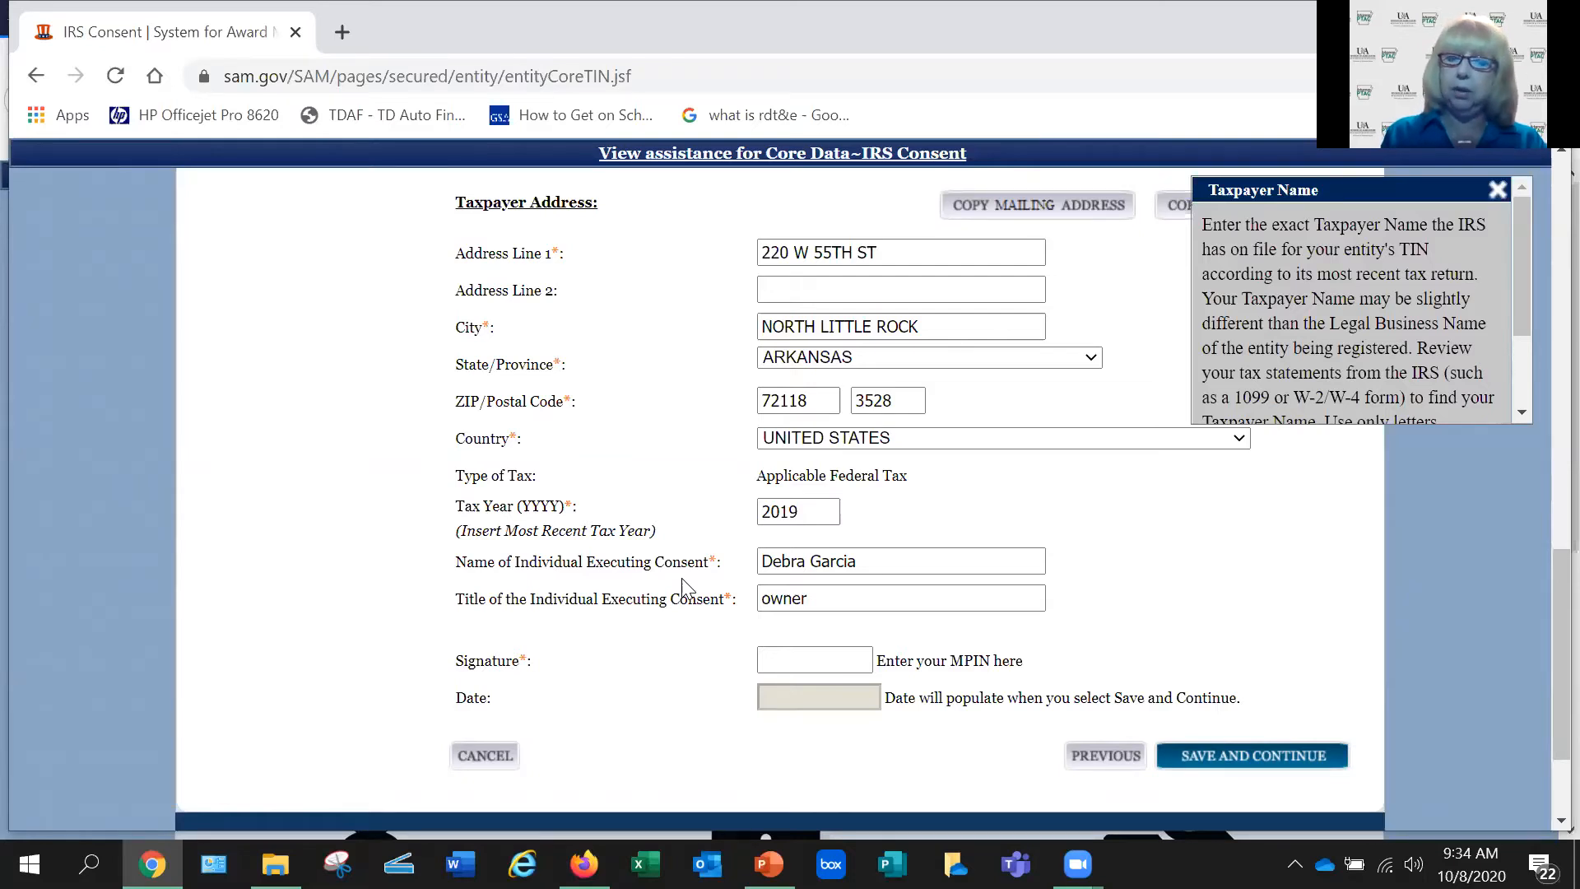
left_click(803, 667)
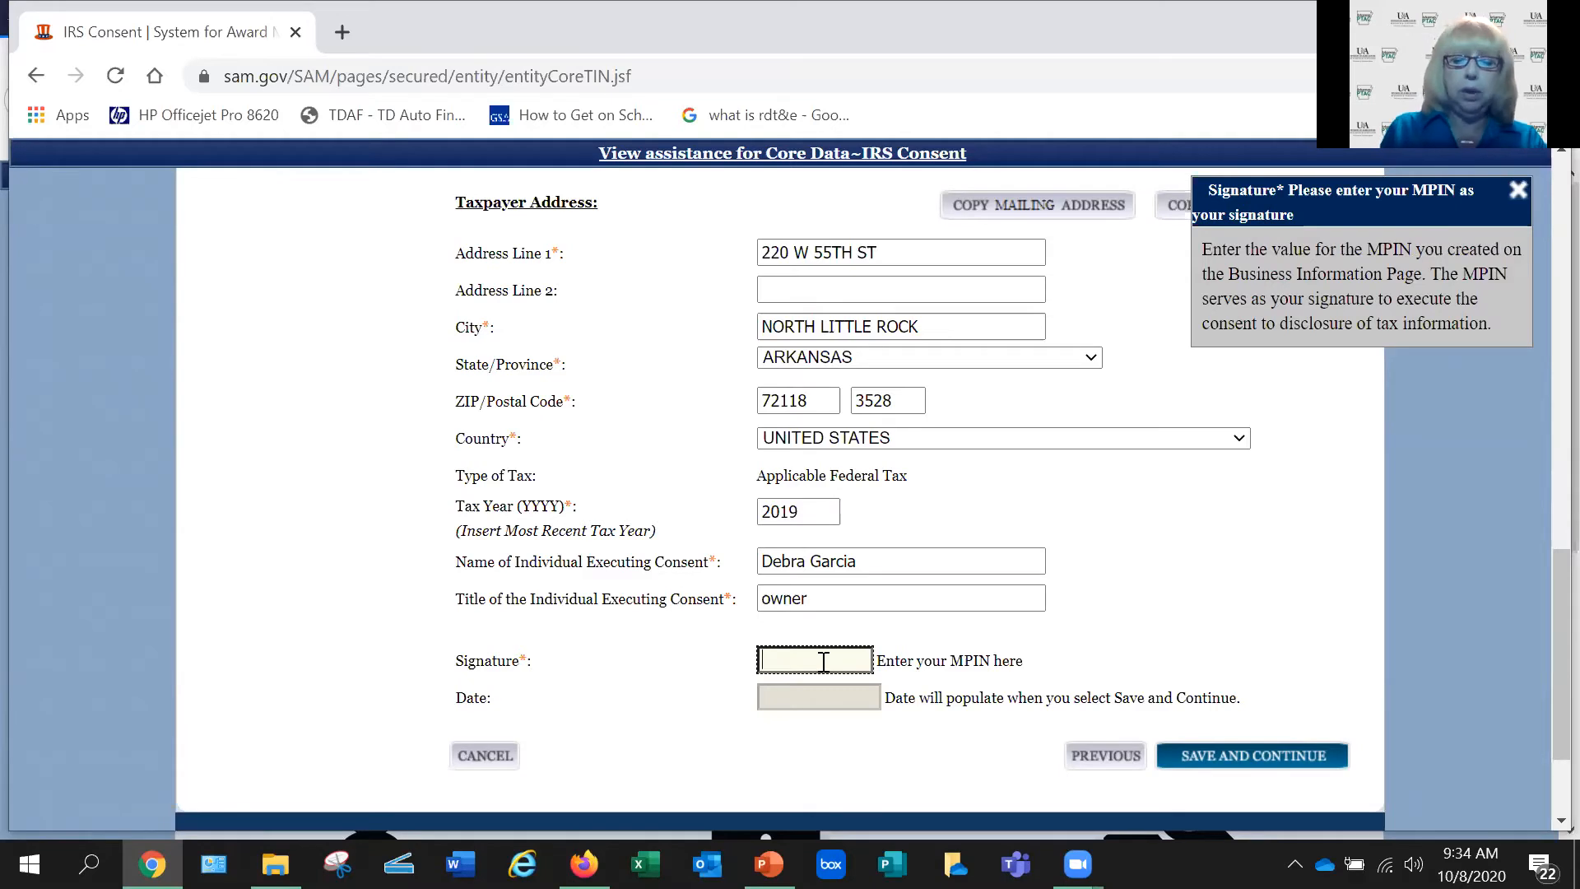
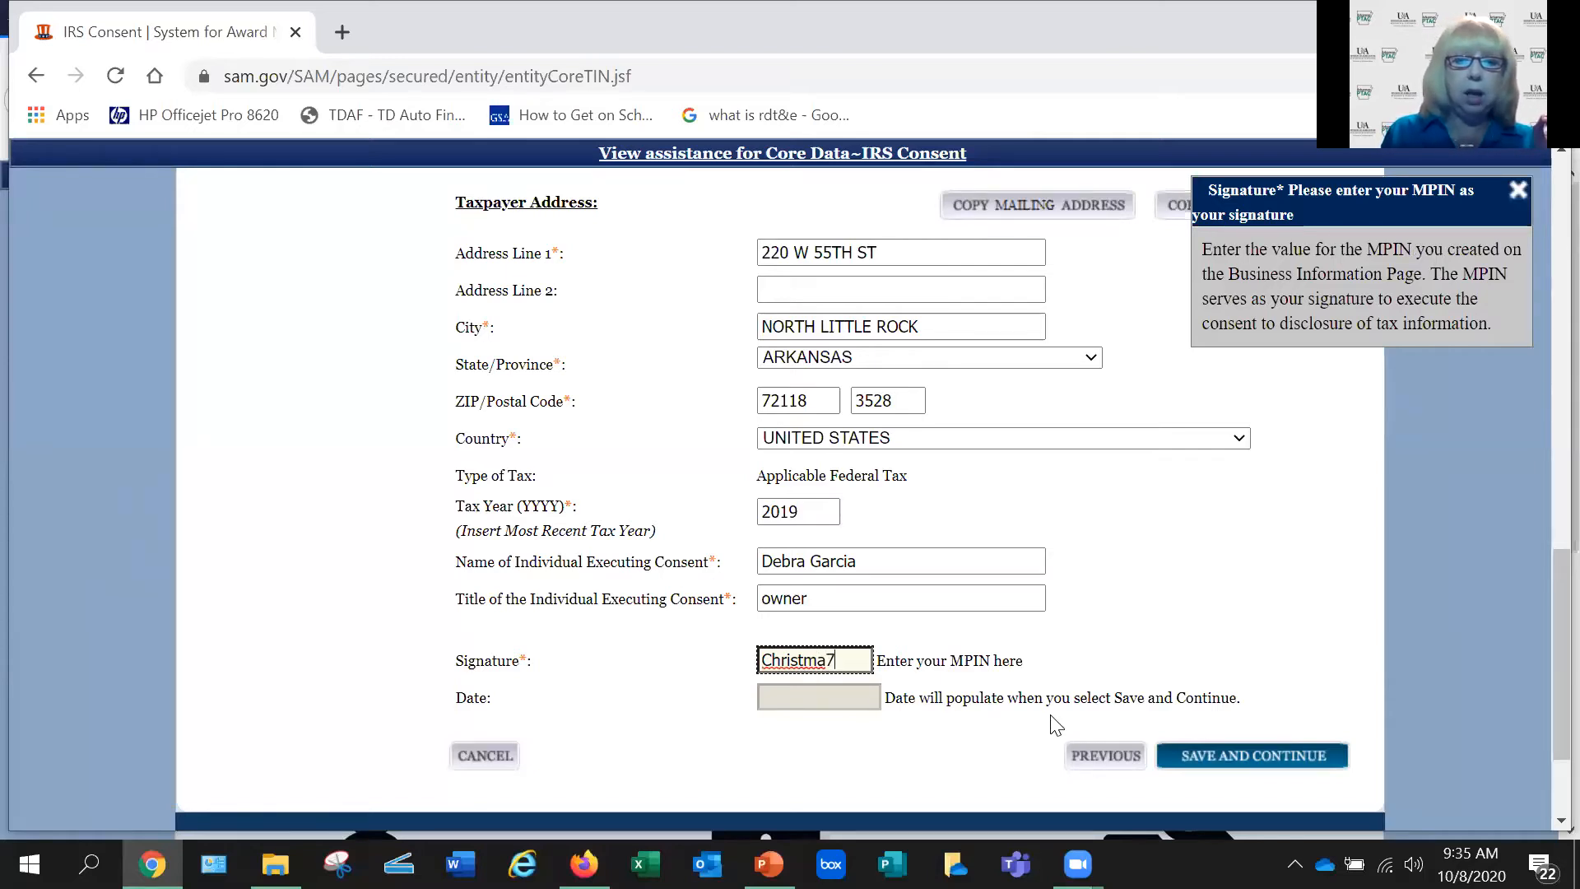
left_click(1250, 757)
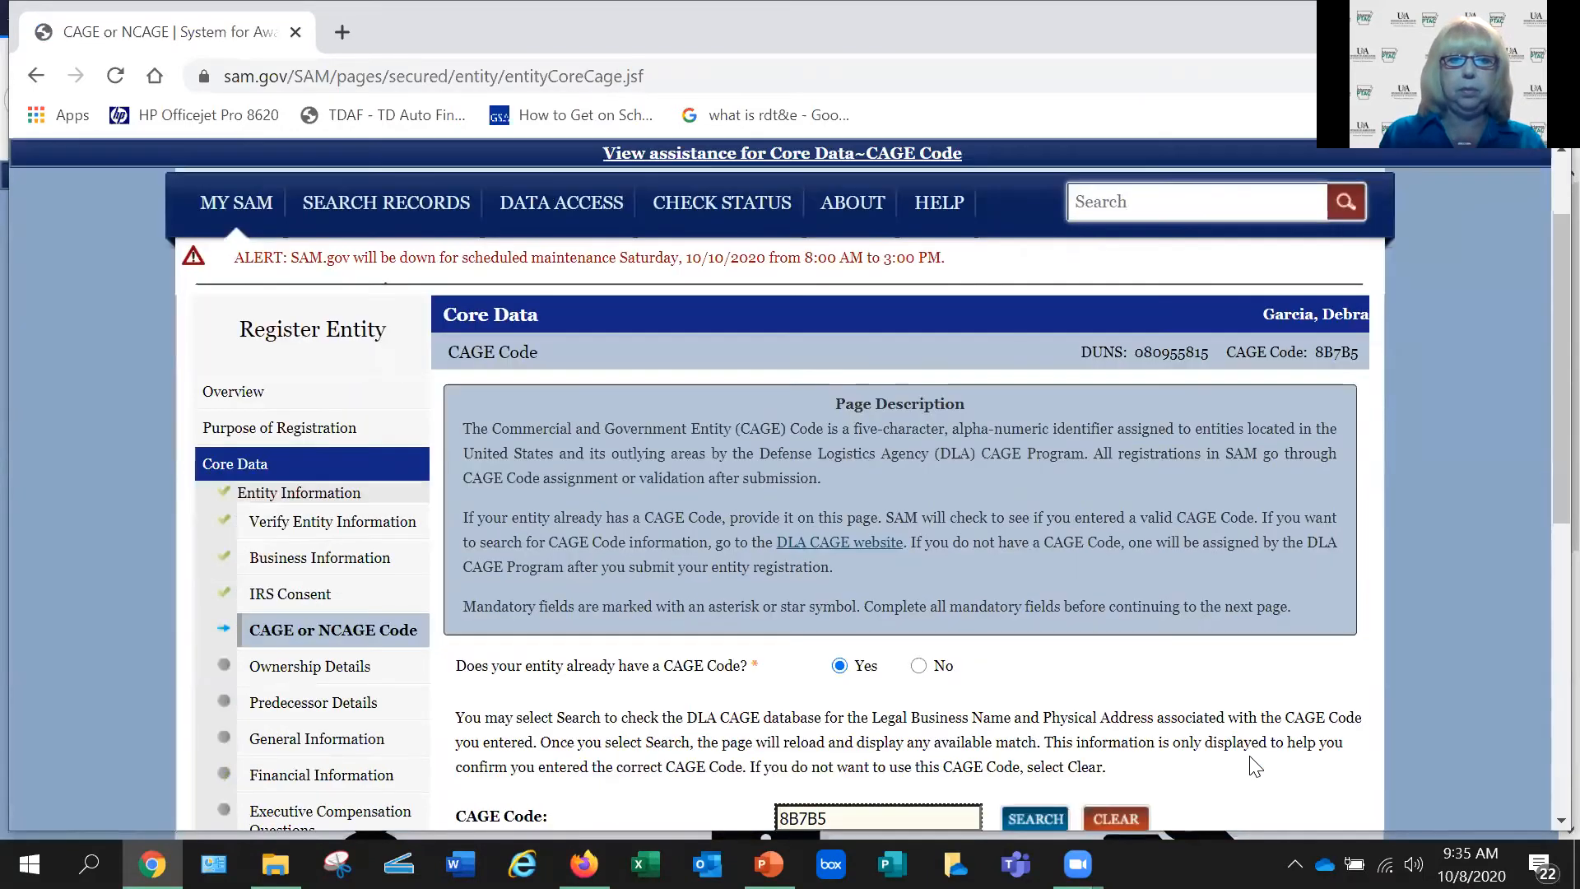
- Check the details returned for the entity's CAGE code, and save and continue to Ownership Details
scroll(1539, 822, "down", 2)
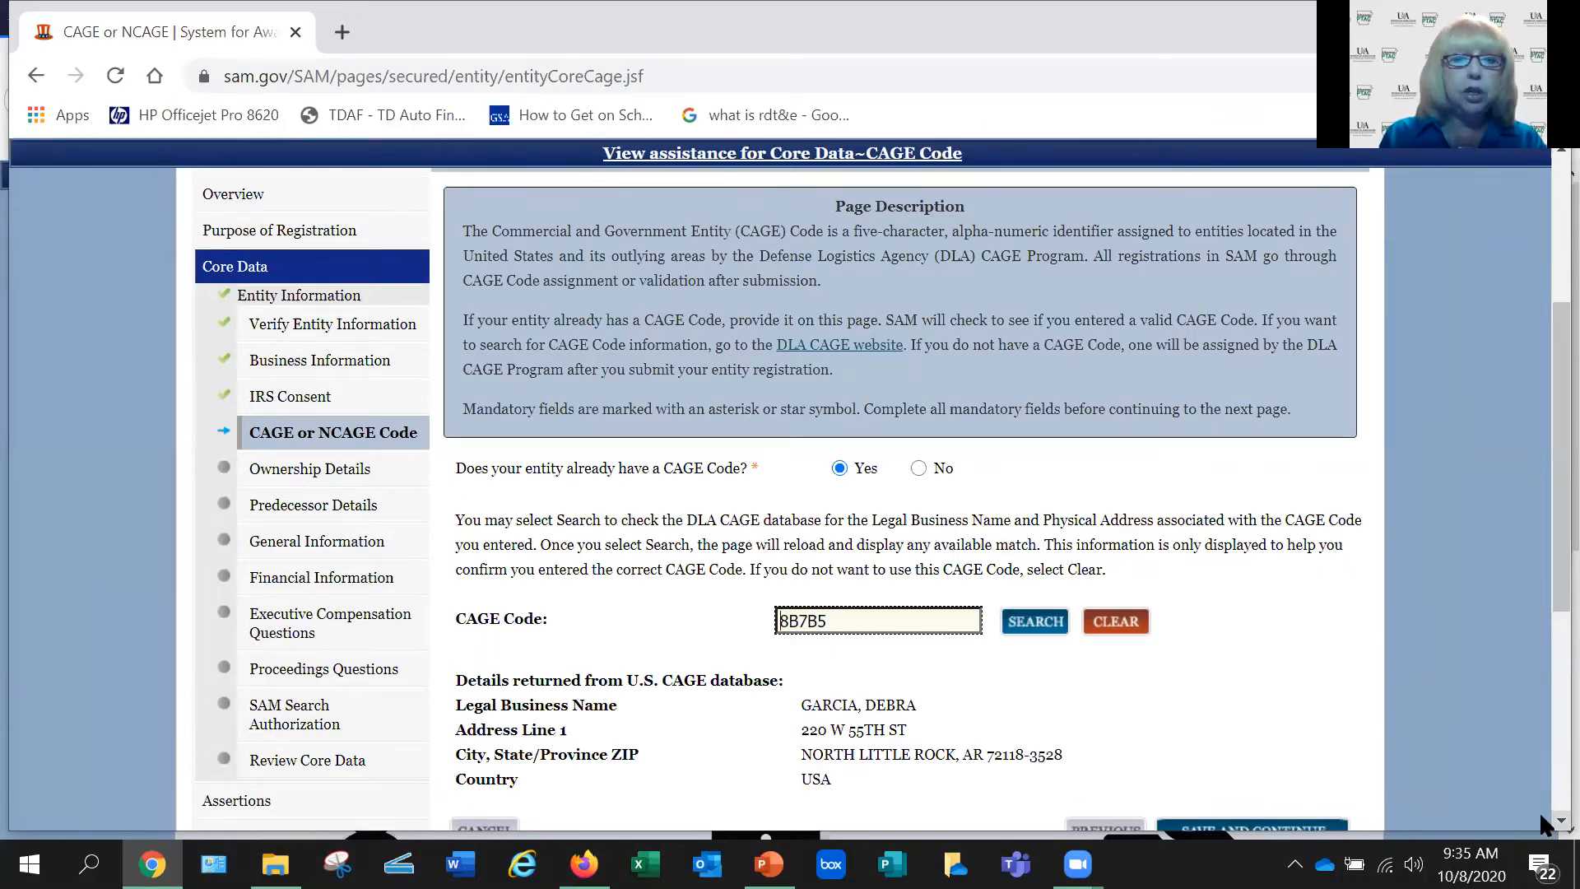
scroll(1539, 812, "down", 1)
scroll(1538, 812, "down", 2)
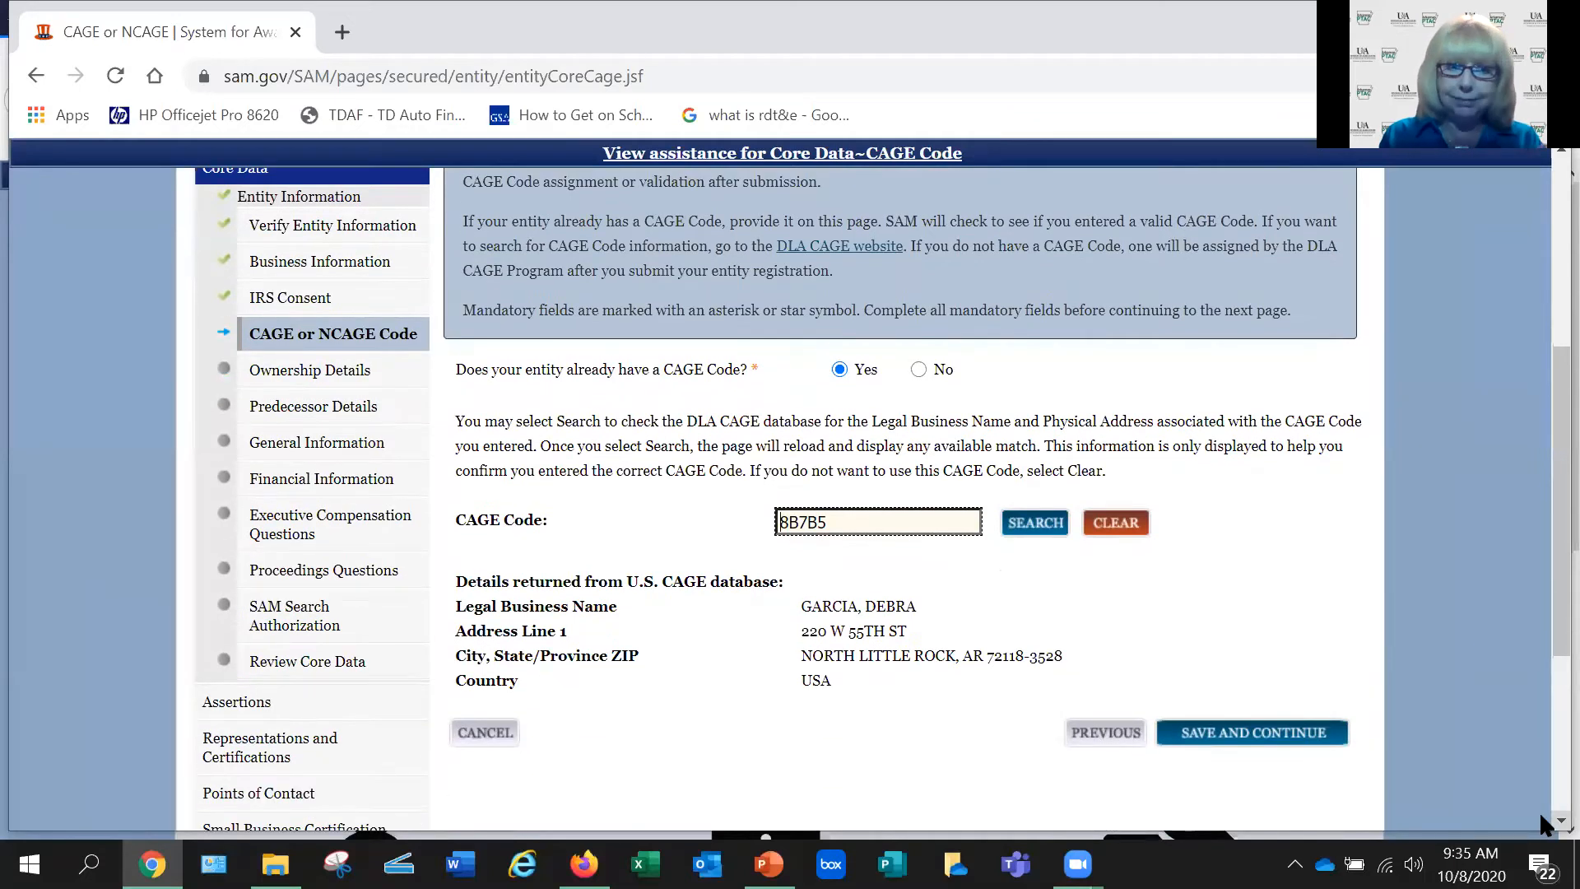
left_click(1280, 795)
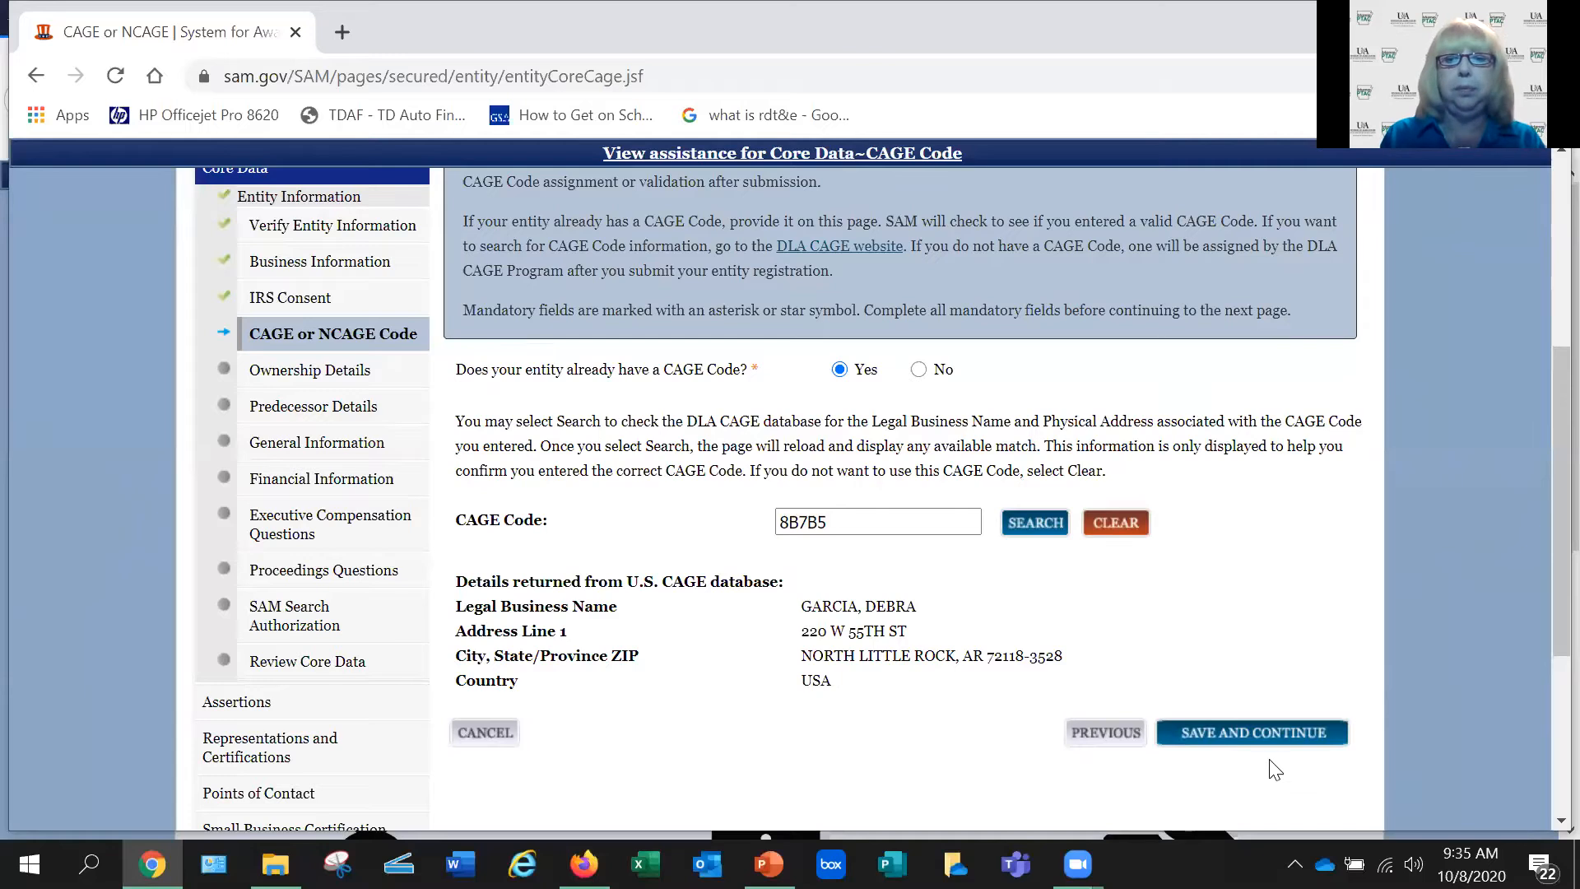
left_click(1261, 733)
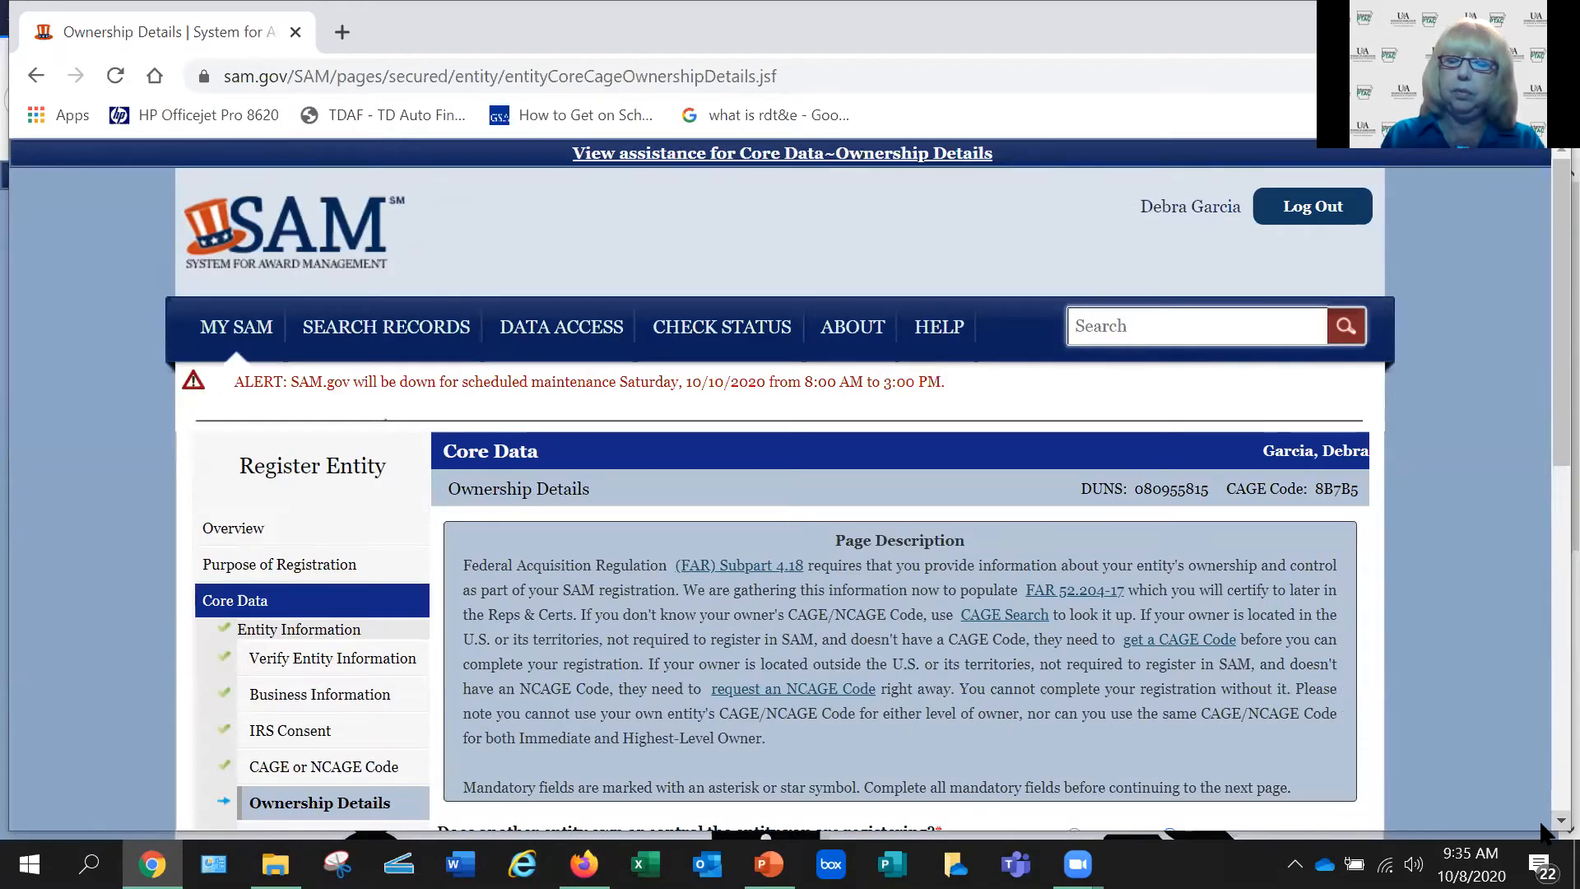
- Save the Ownership Details and Predecessor Details pages with both questions answered No, continuing to General Information
scroll(1544, 823, "down", 1)
scroll(1542, 829, "down", 3)
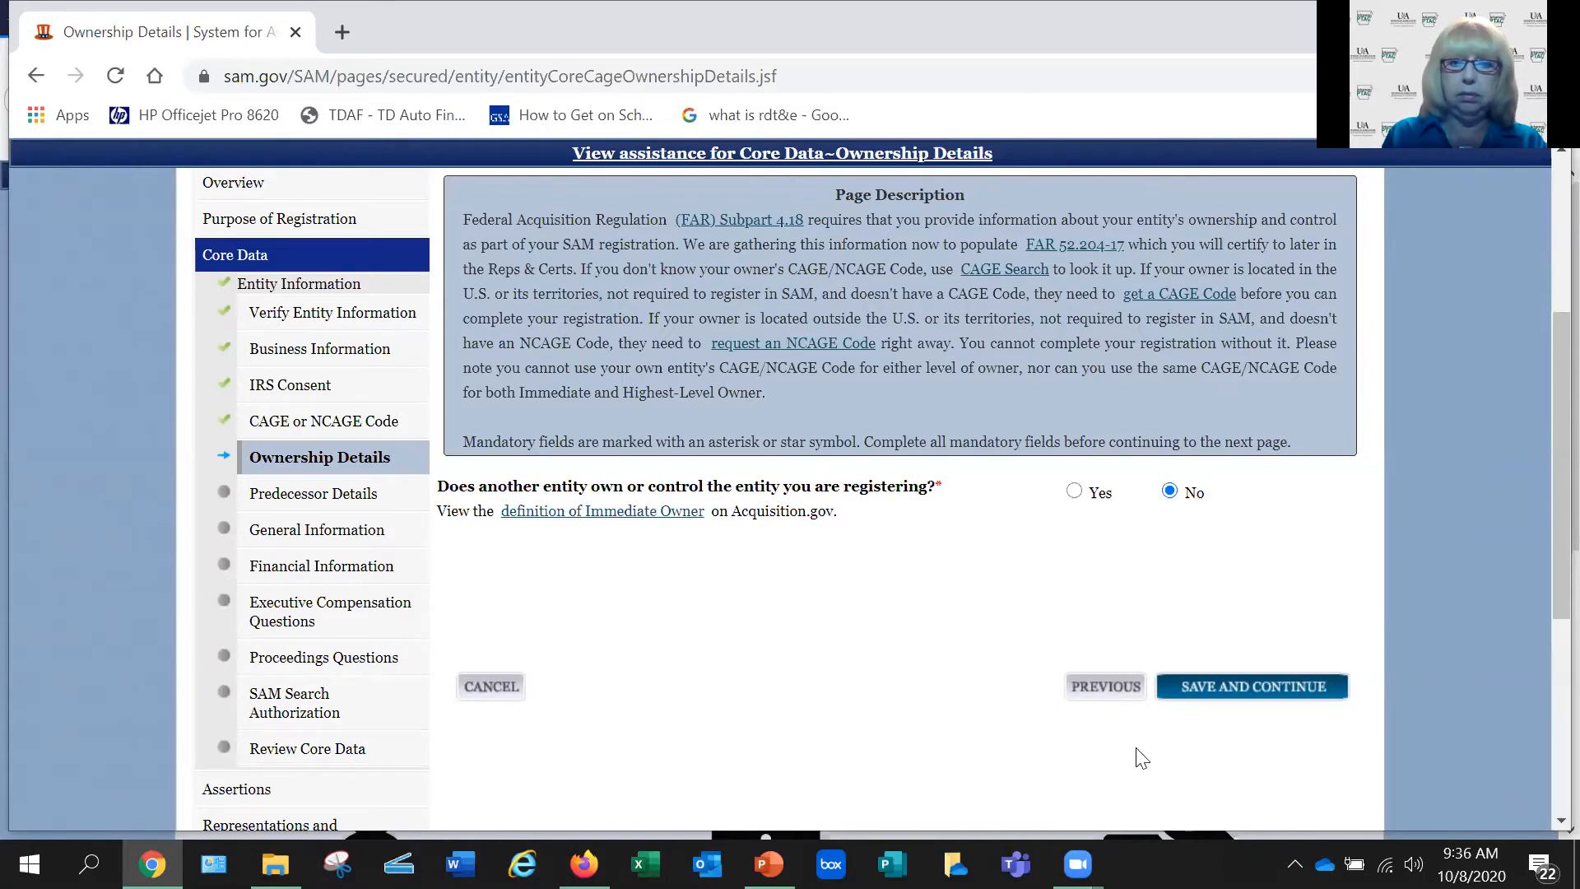
left_click(1259, 693)
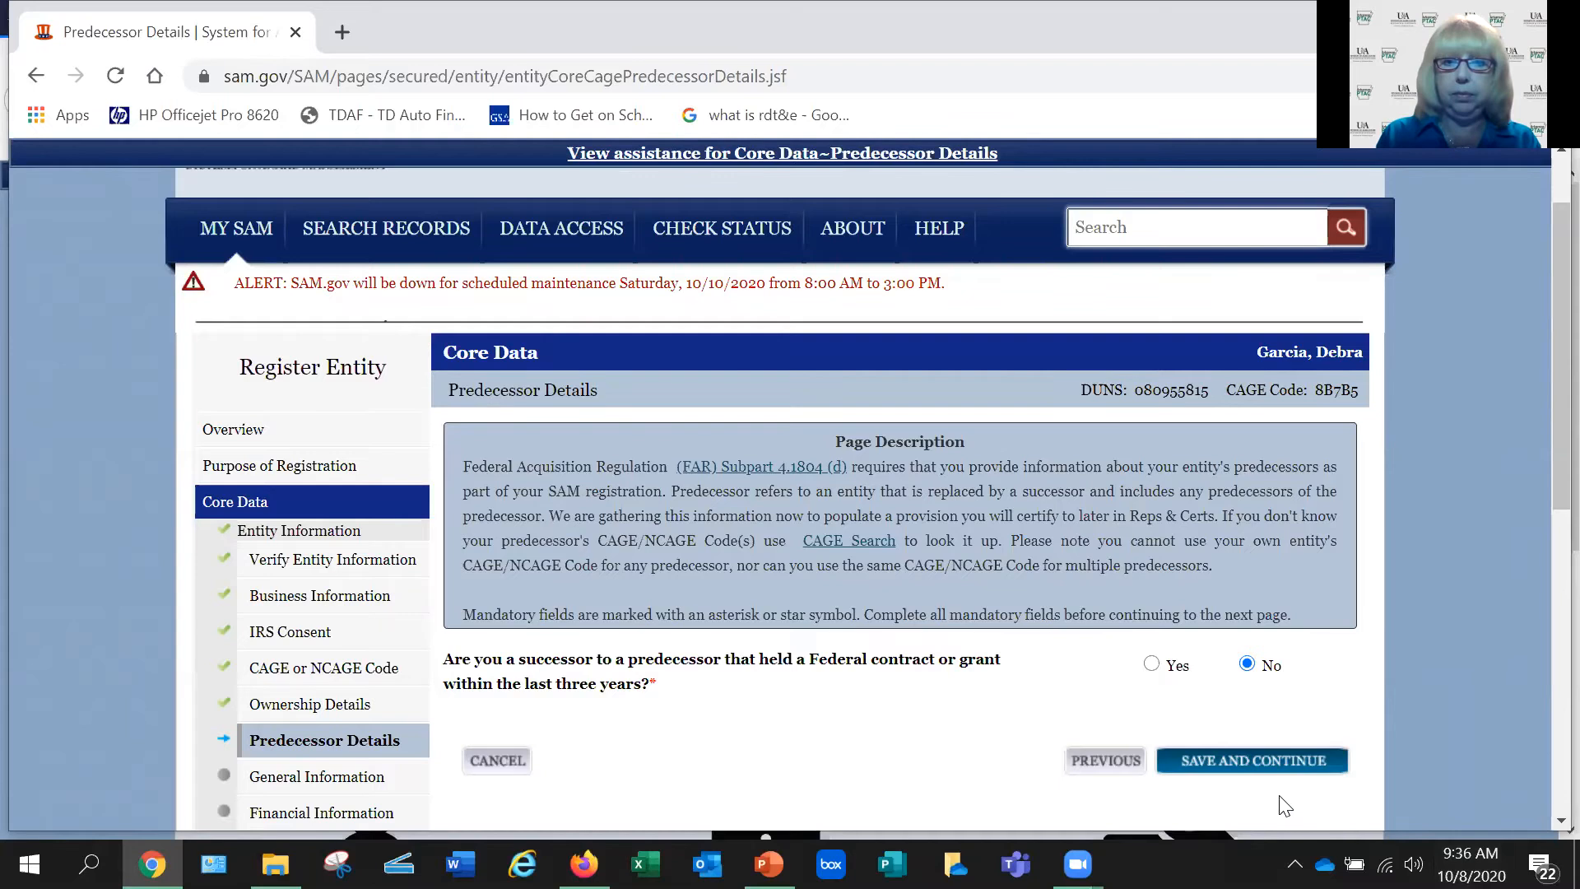
left_click(1273, 755)
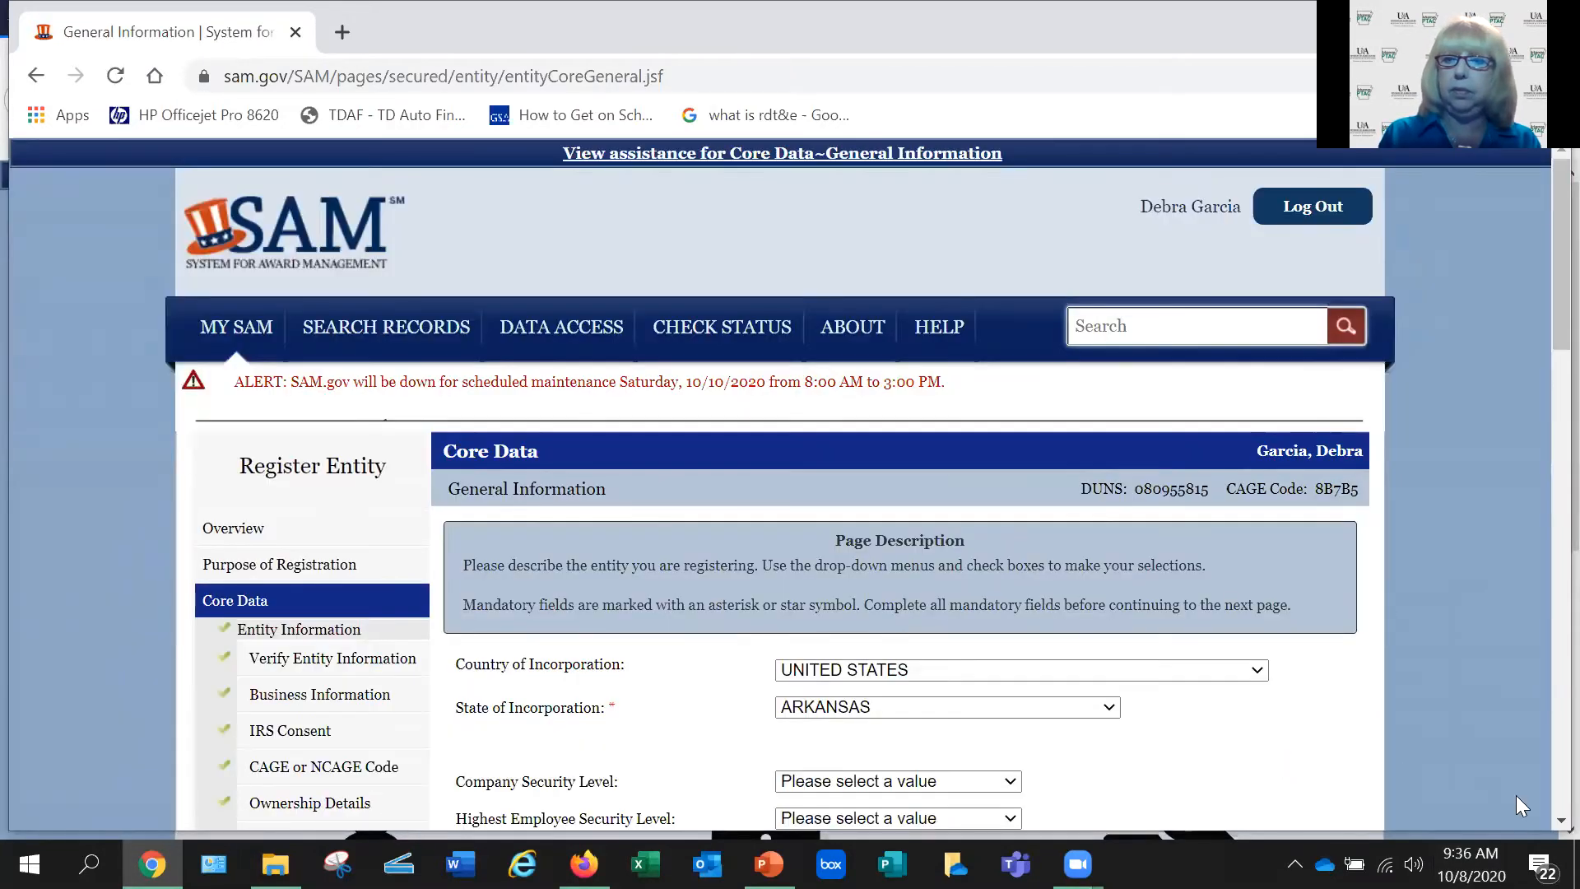
- Review the General Information entries and the entity and profit structure options, keeping Sole Proprietorship and For-Profit Organization
scroll(823, 494, "down", 2)
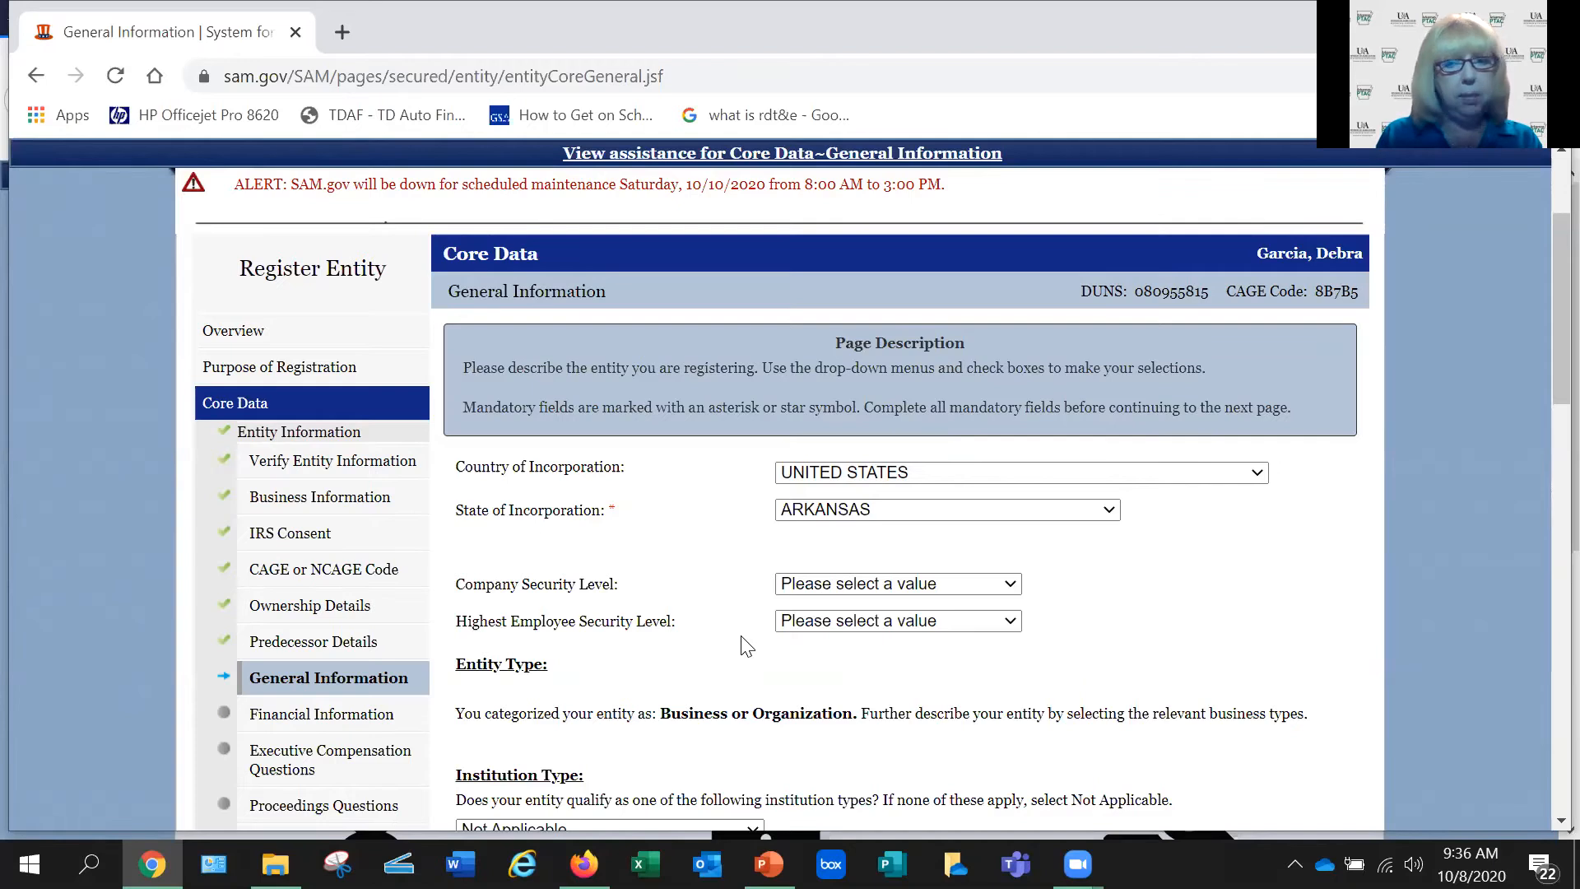
scroll(1542, 821, "down", 4)
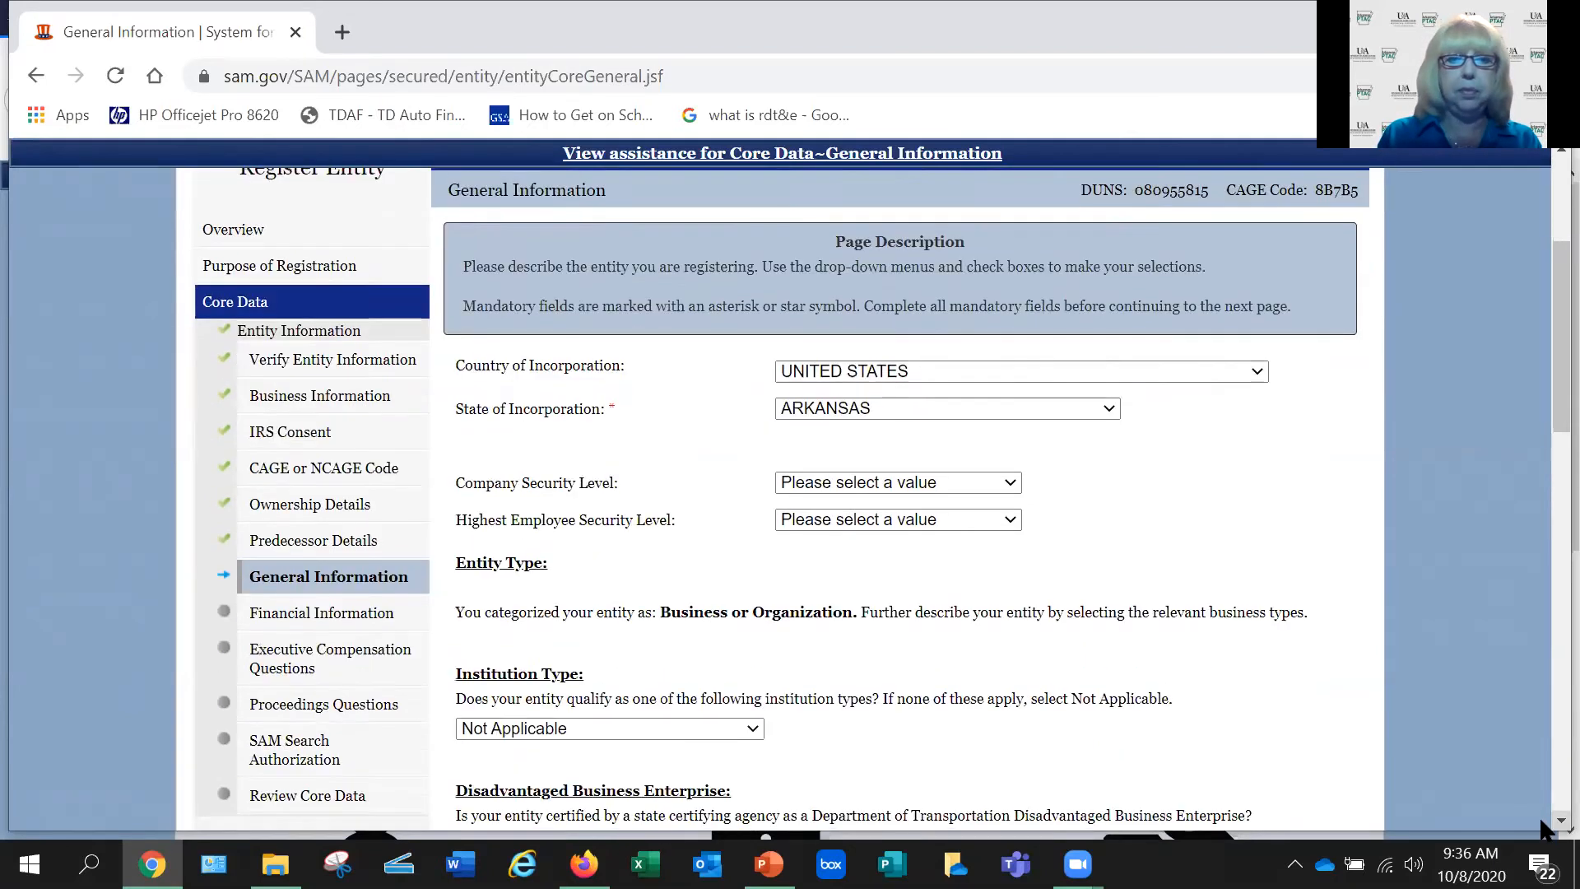
scroll(1542, 827, "down", 3)
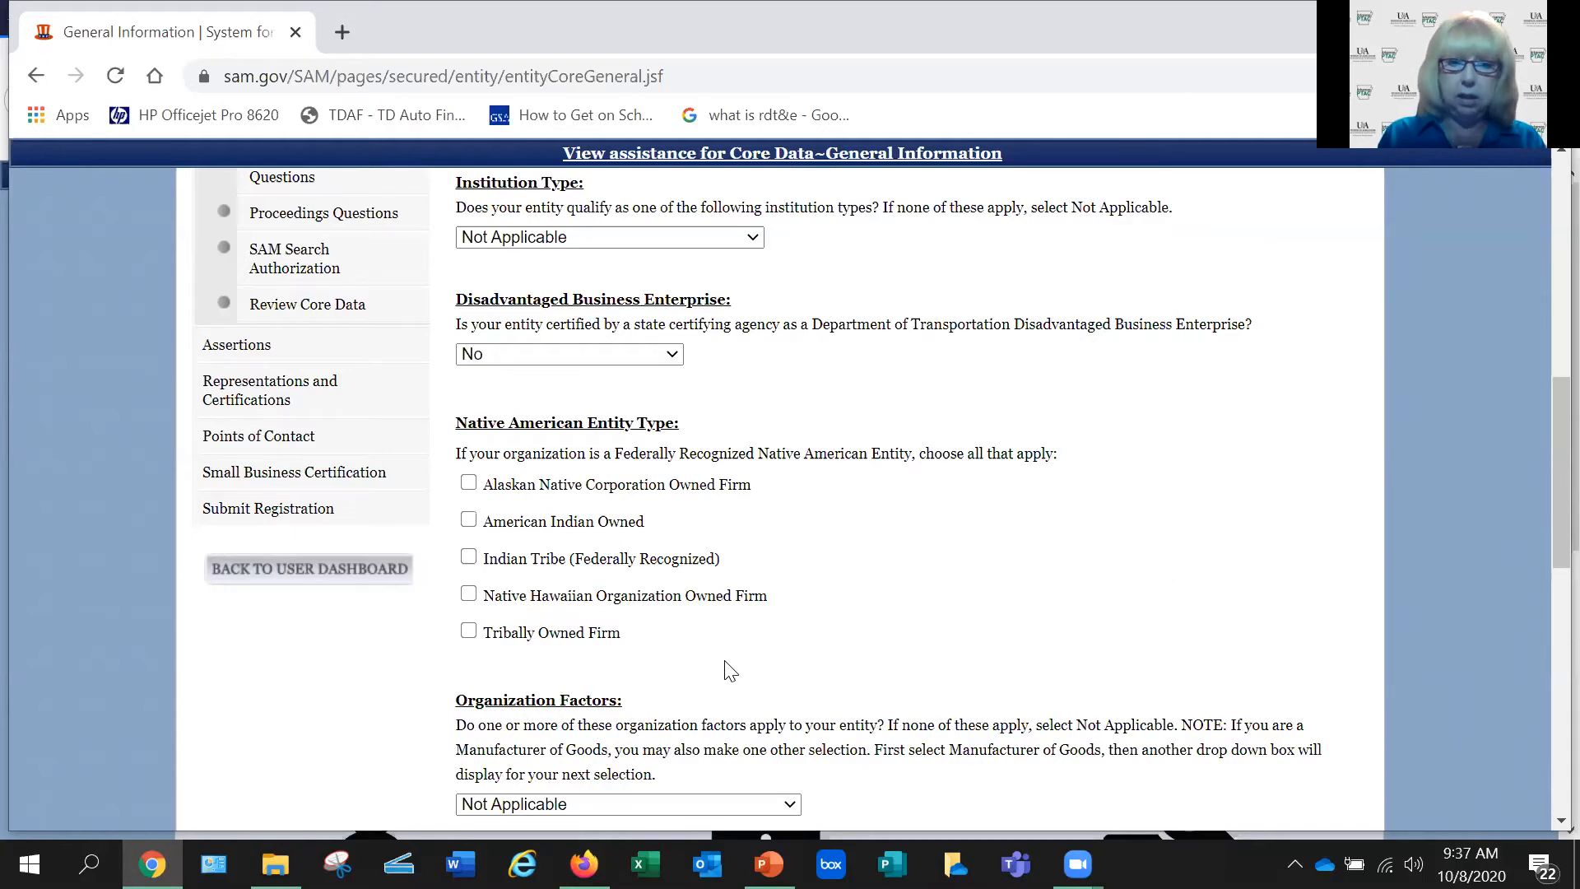
scroll(1543, 823, "down", 1)
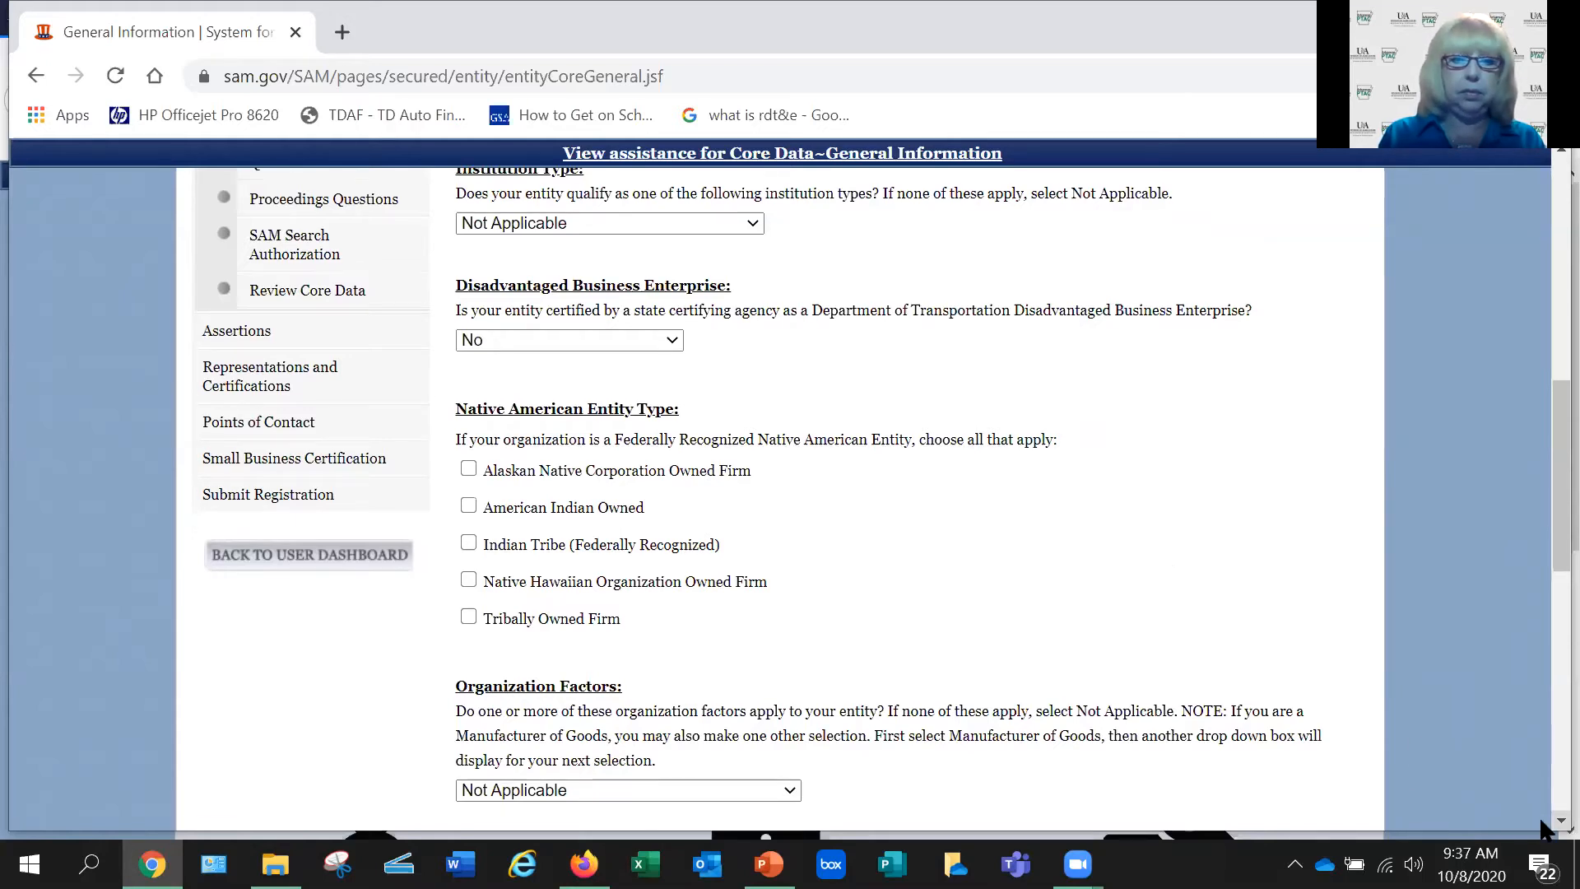
scroll(1542, 826, "down", 5)
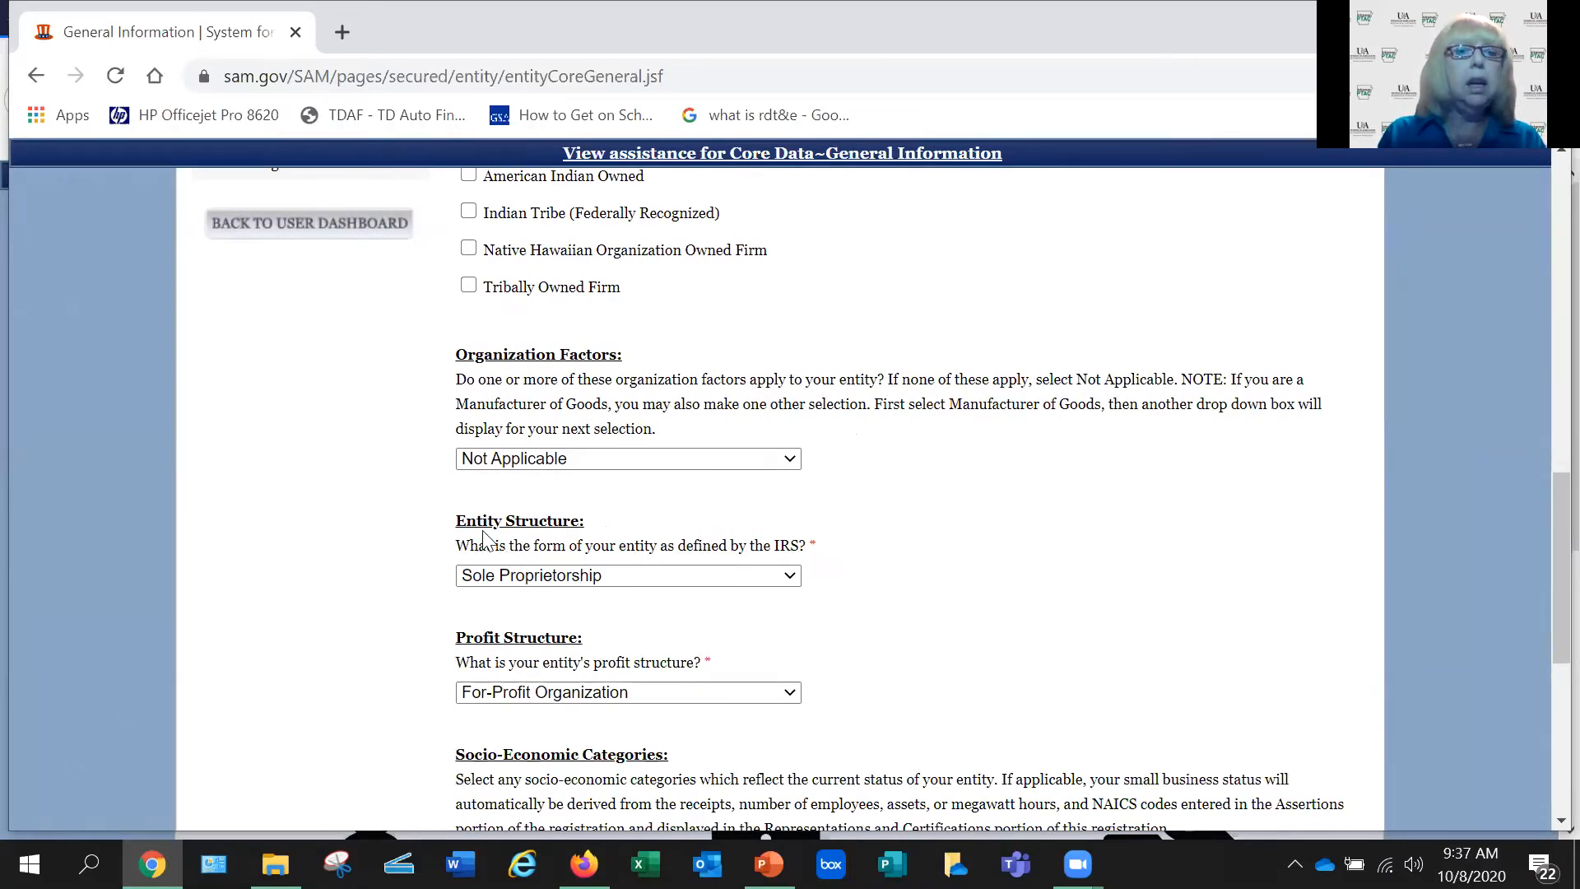
left_click(790, 577)
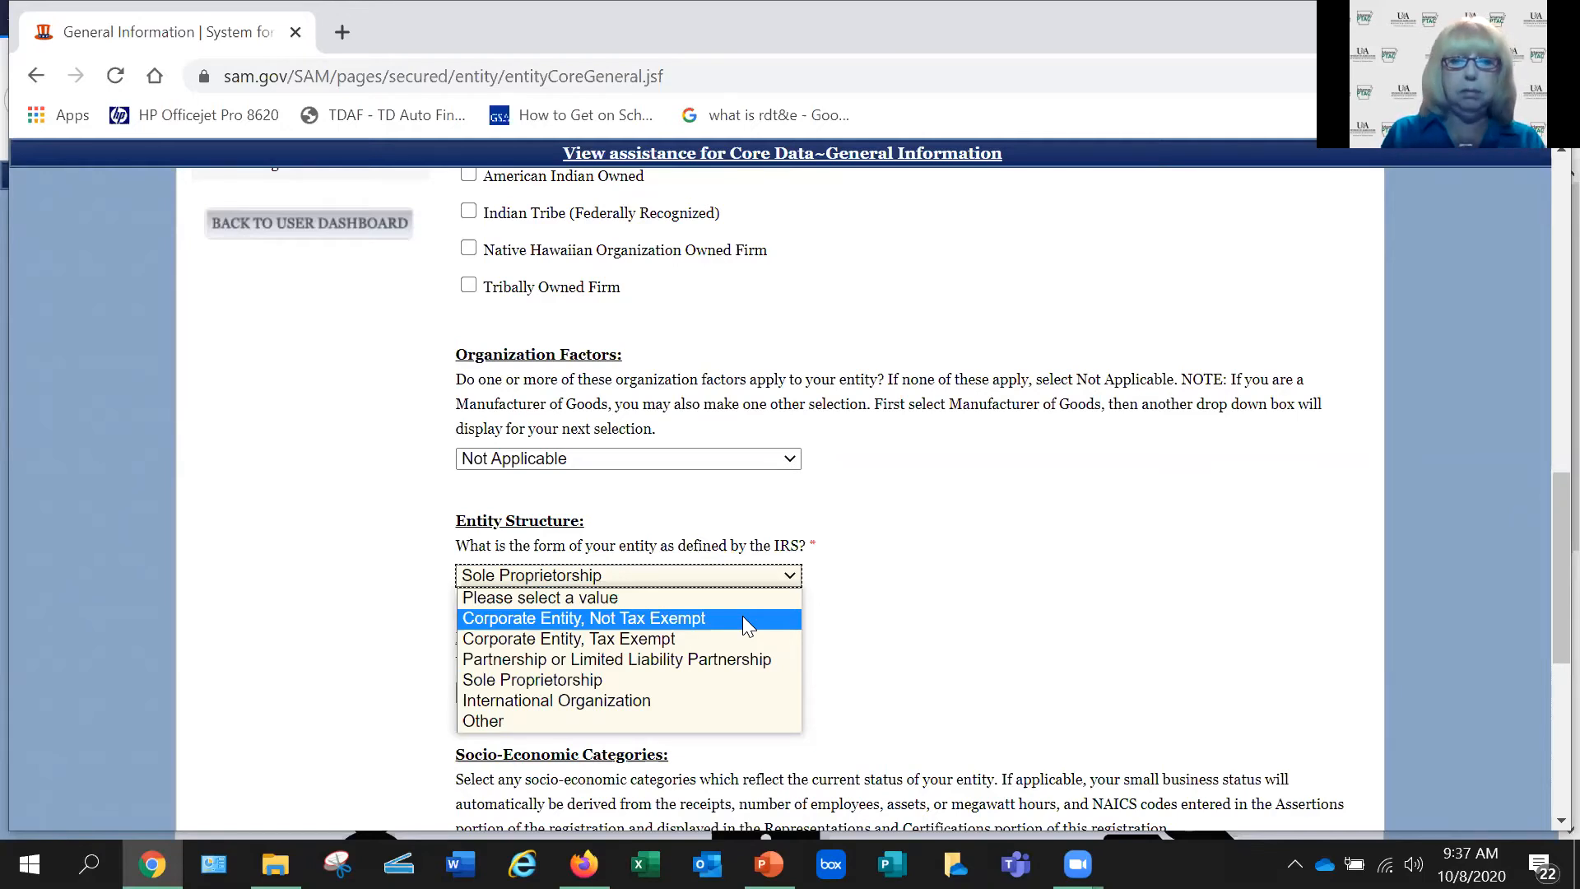
left_click(922, 650)
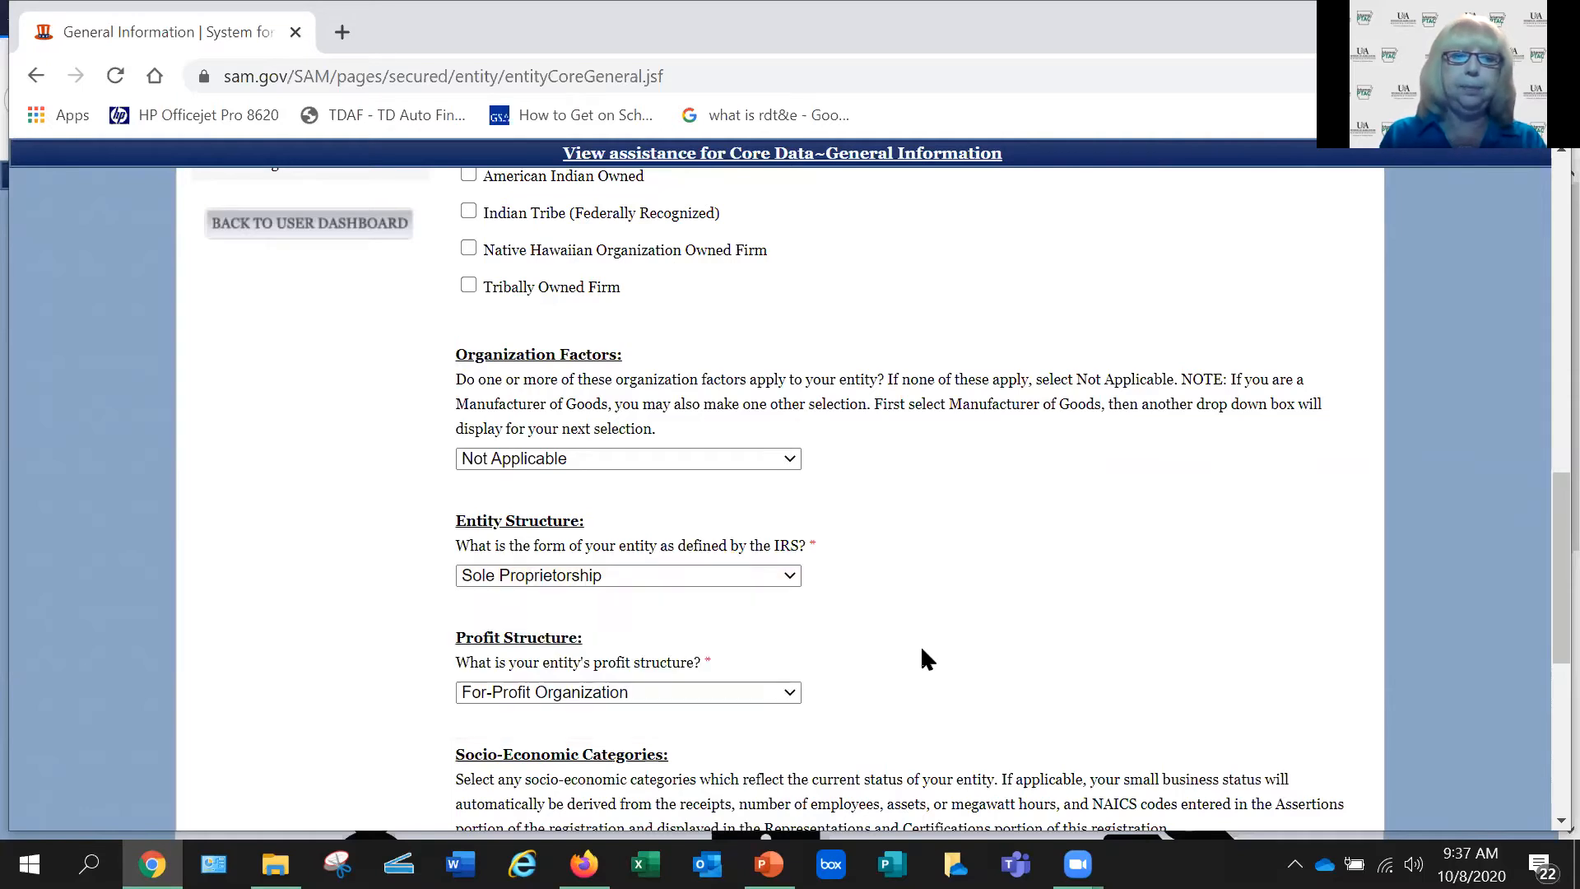
left_click(790, 692)
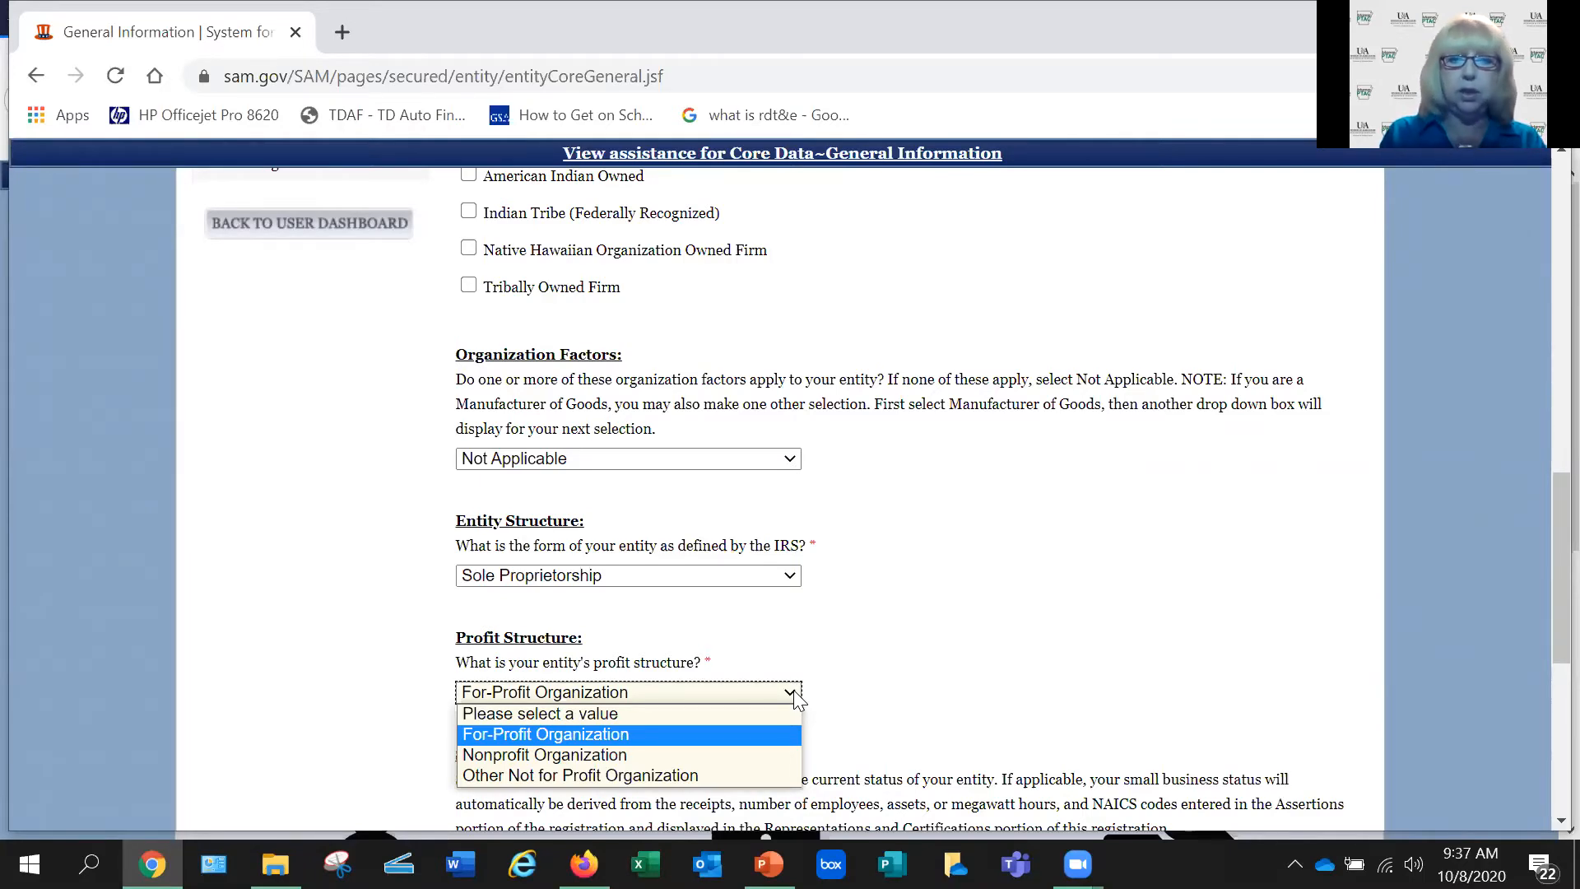
left_click(1480, 696)
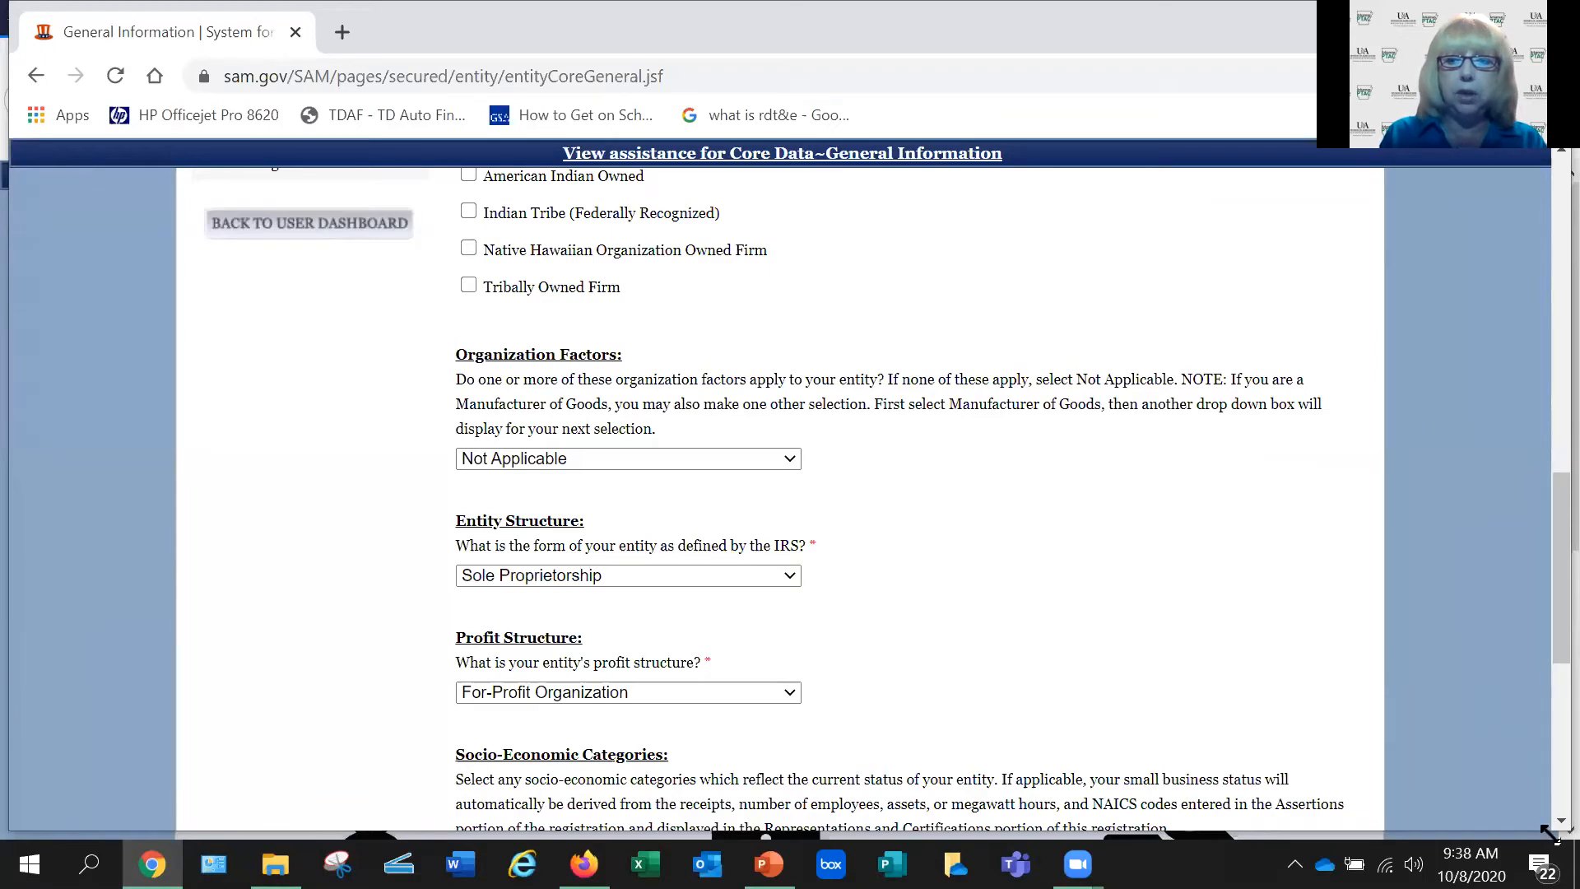
- Check the Minority Owned Business subcategories, leave that category unselected, and save and continue to Financial Information
scroll(1544, 820, "down", 2)
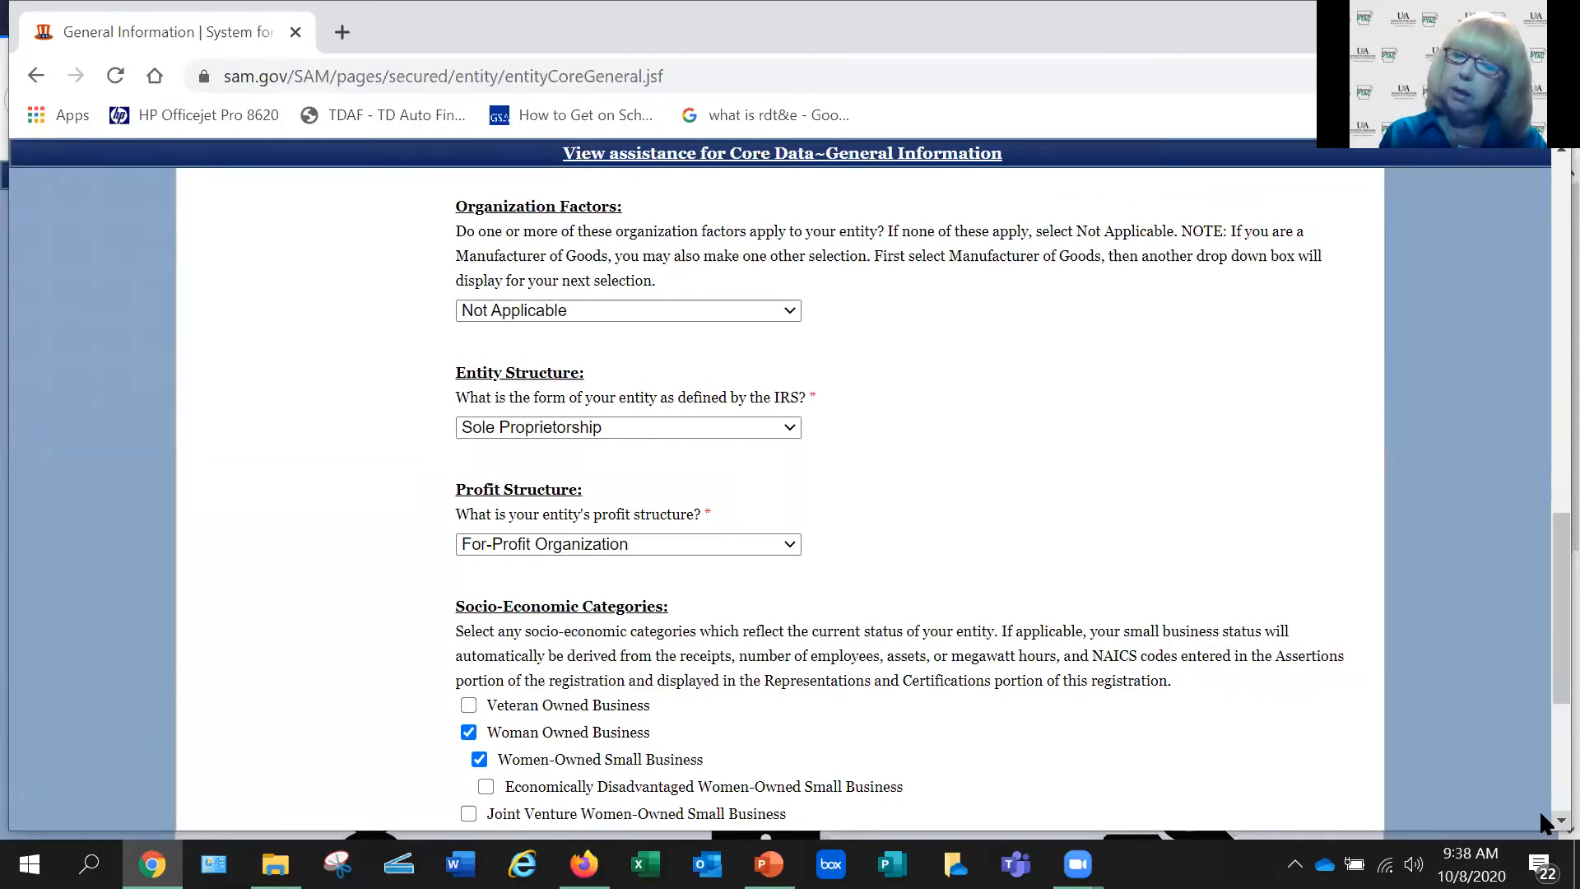
scroll(1544, 820, "down", 2)
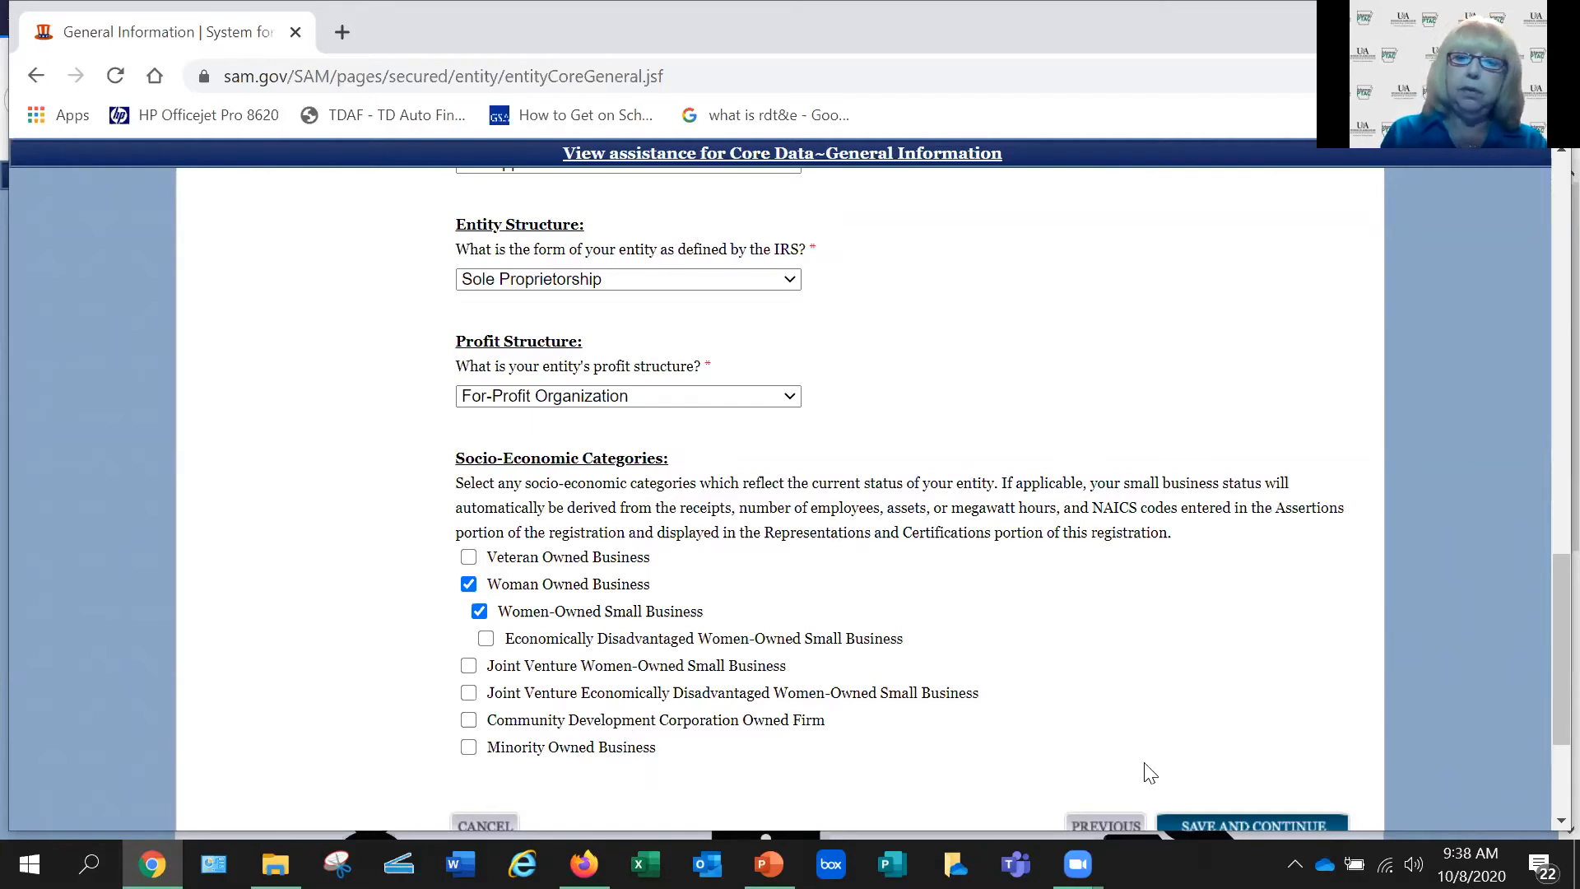
scroll(1543, 823, "down", 3)
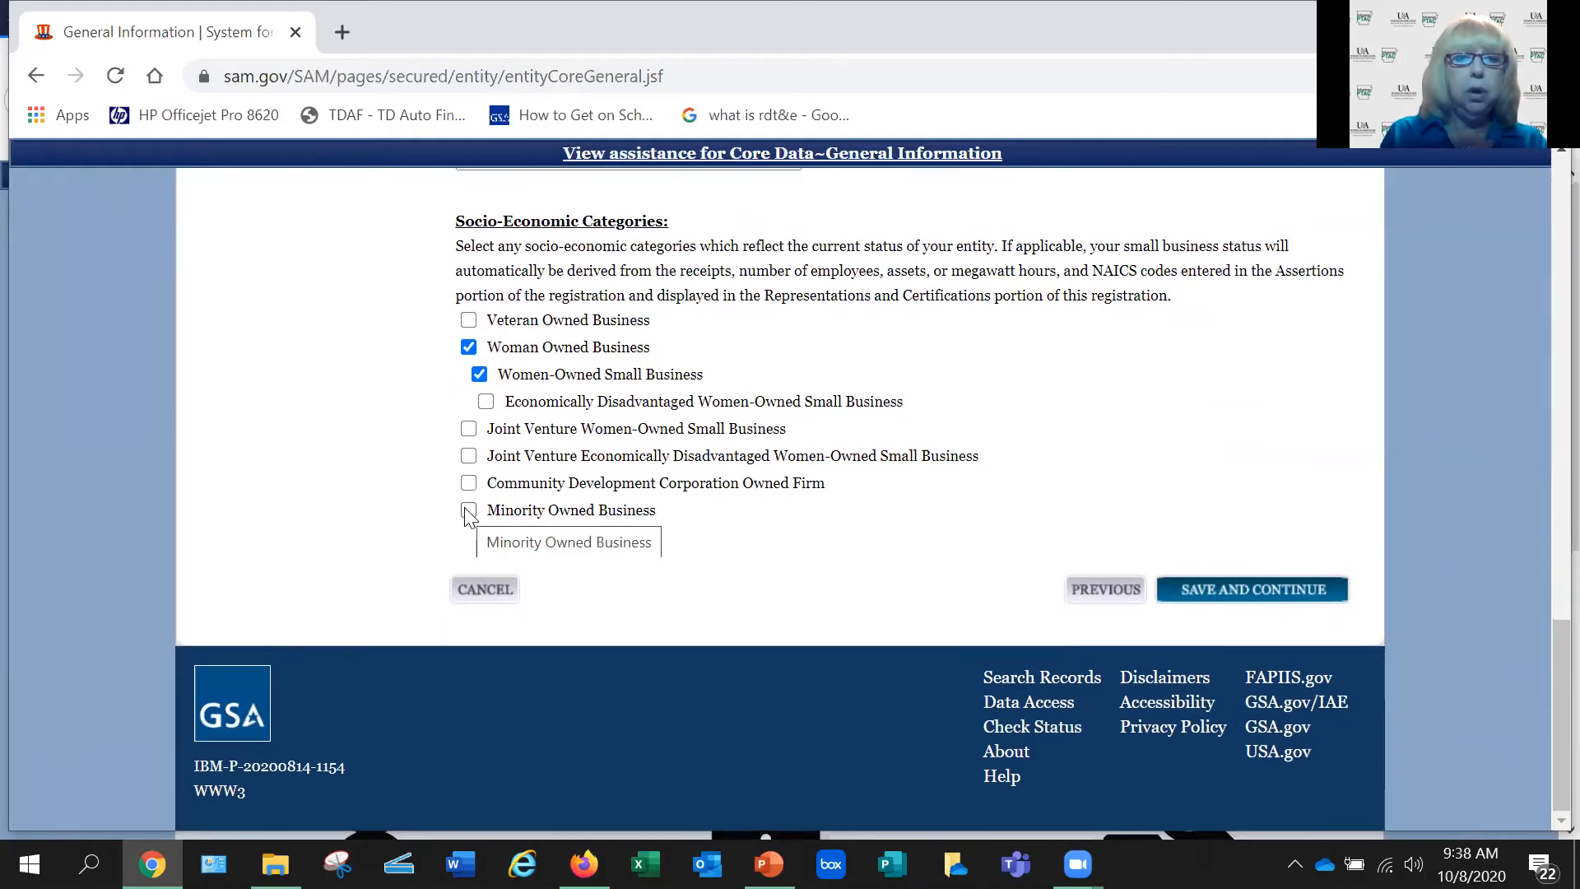
left_click(468, 511)
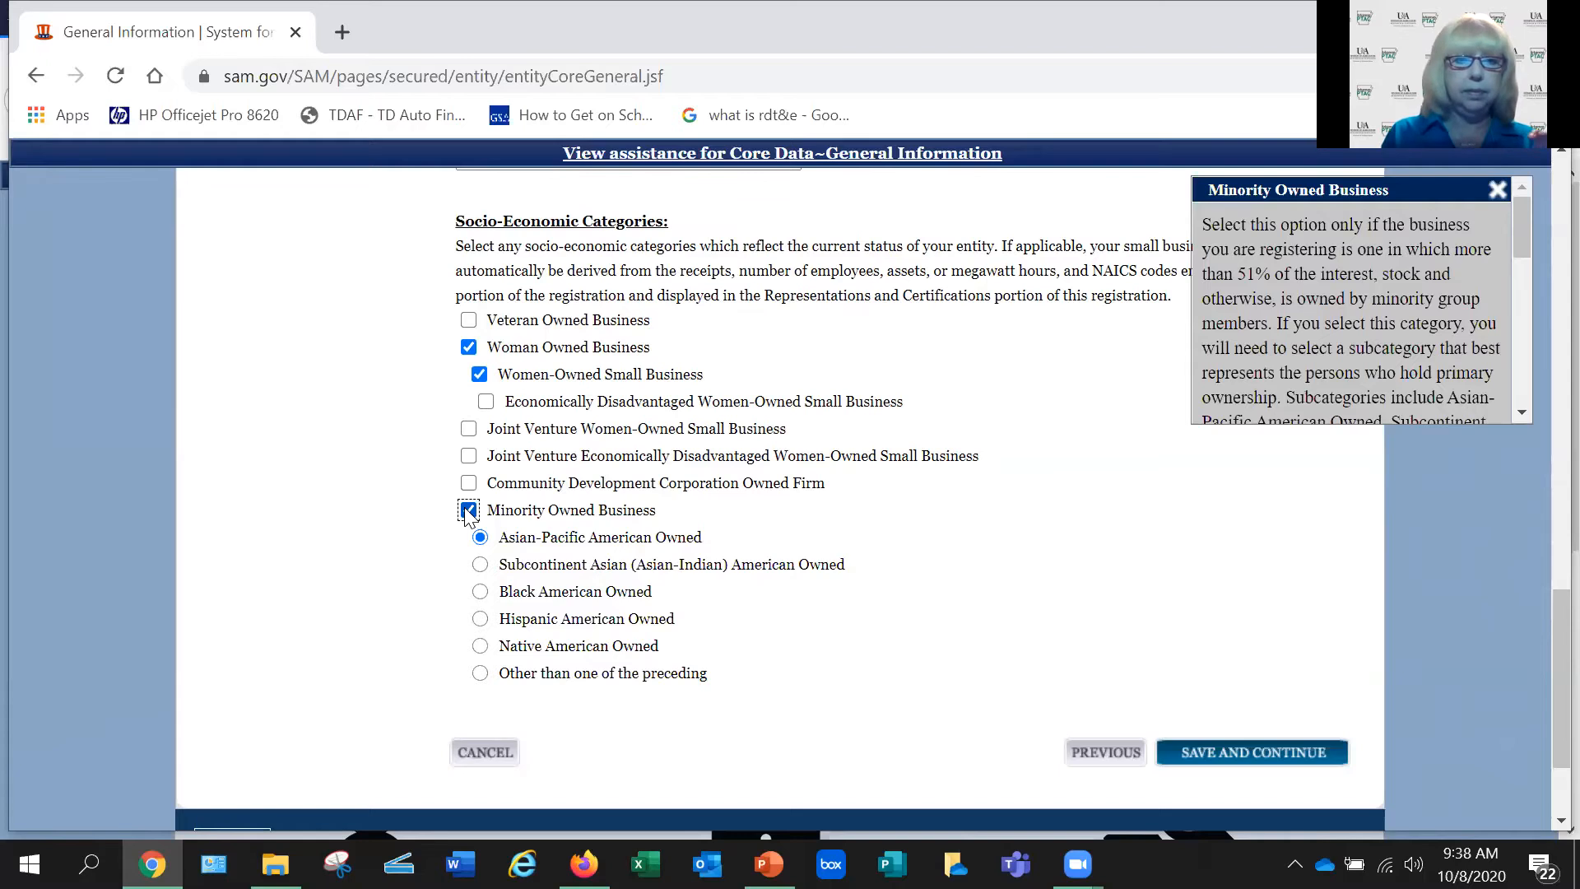
left_click(469, 511)
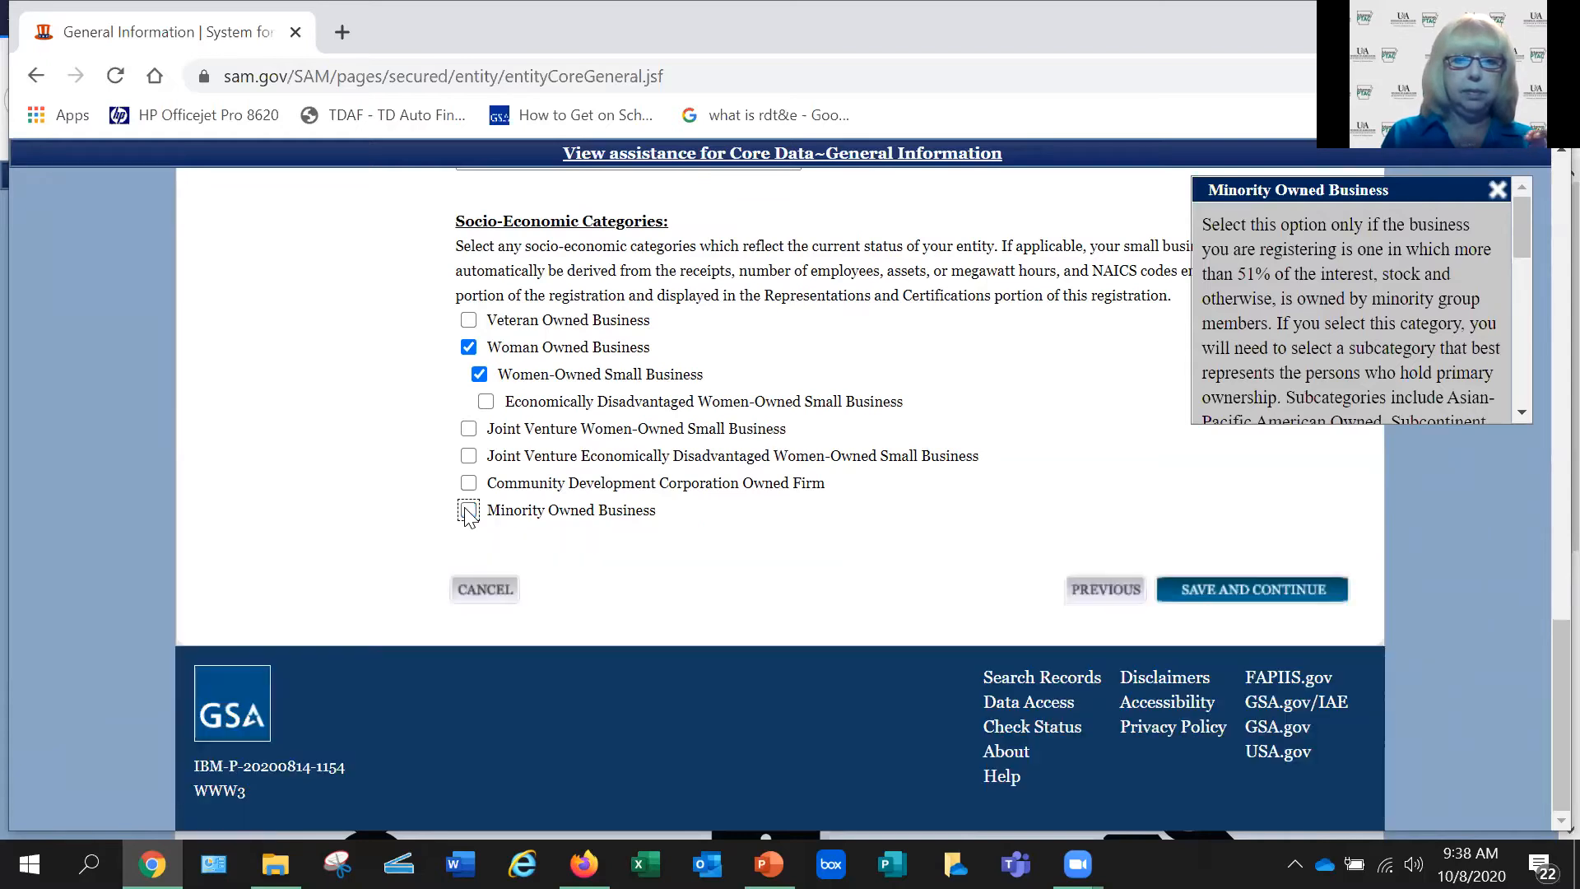
left_click(1266, 590)
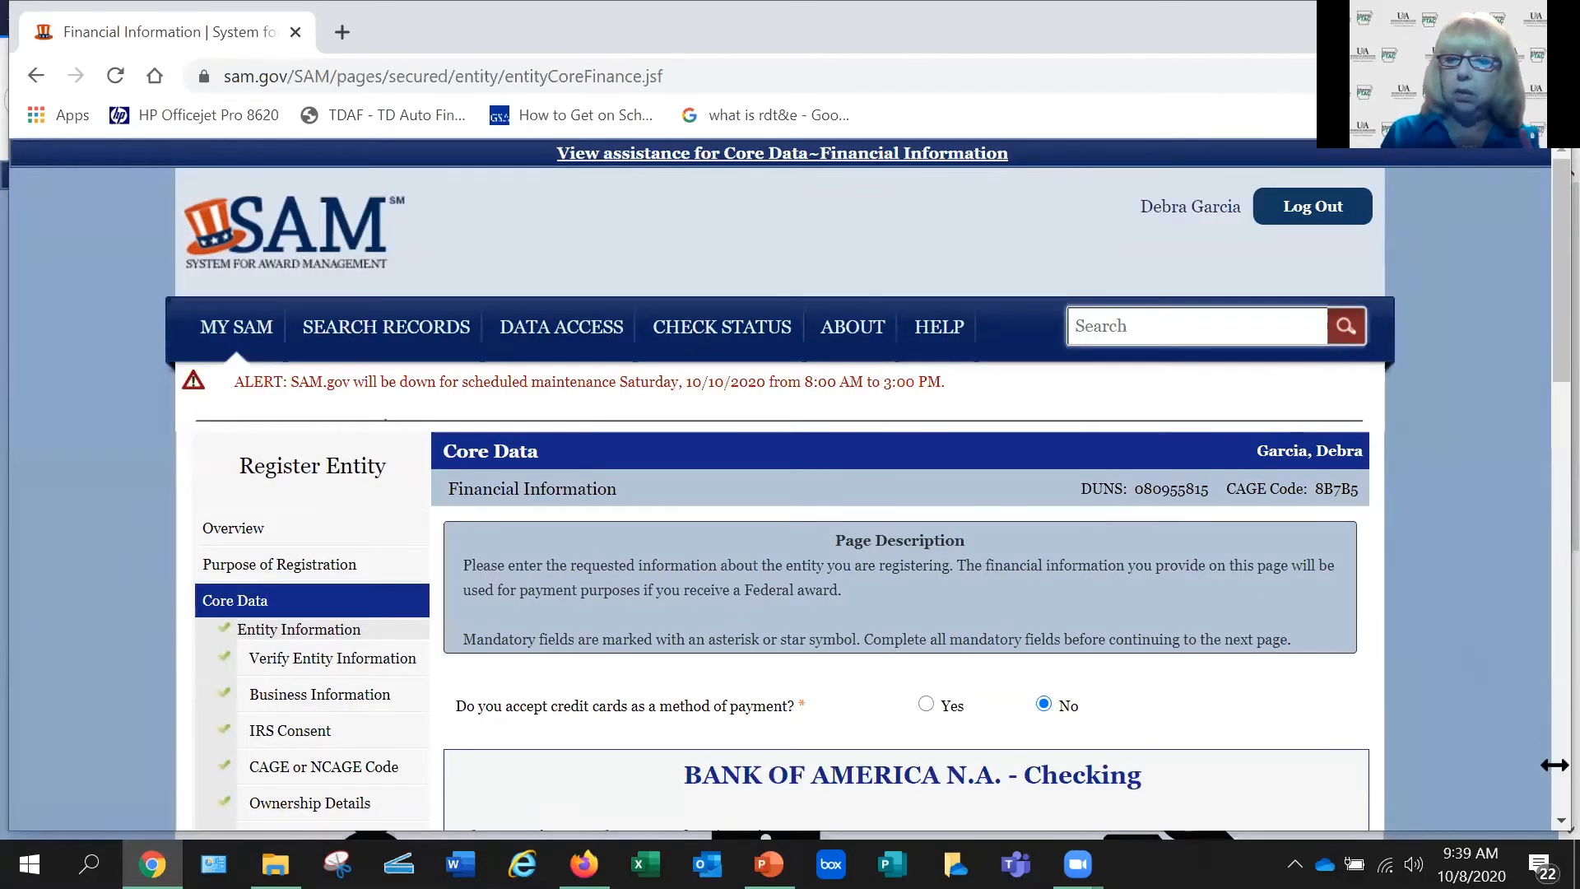
- Go back to General Information to recheck the socio-economic categories, and save and continue to Financial Information
scroll(1543, 781, "down", 15)
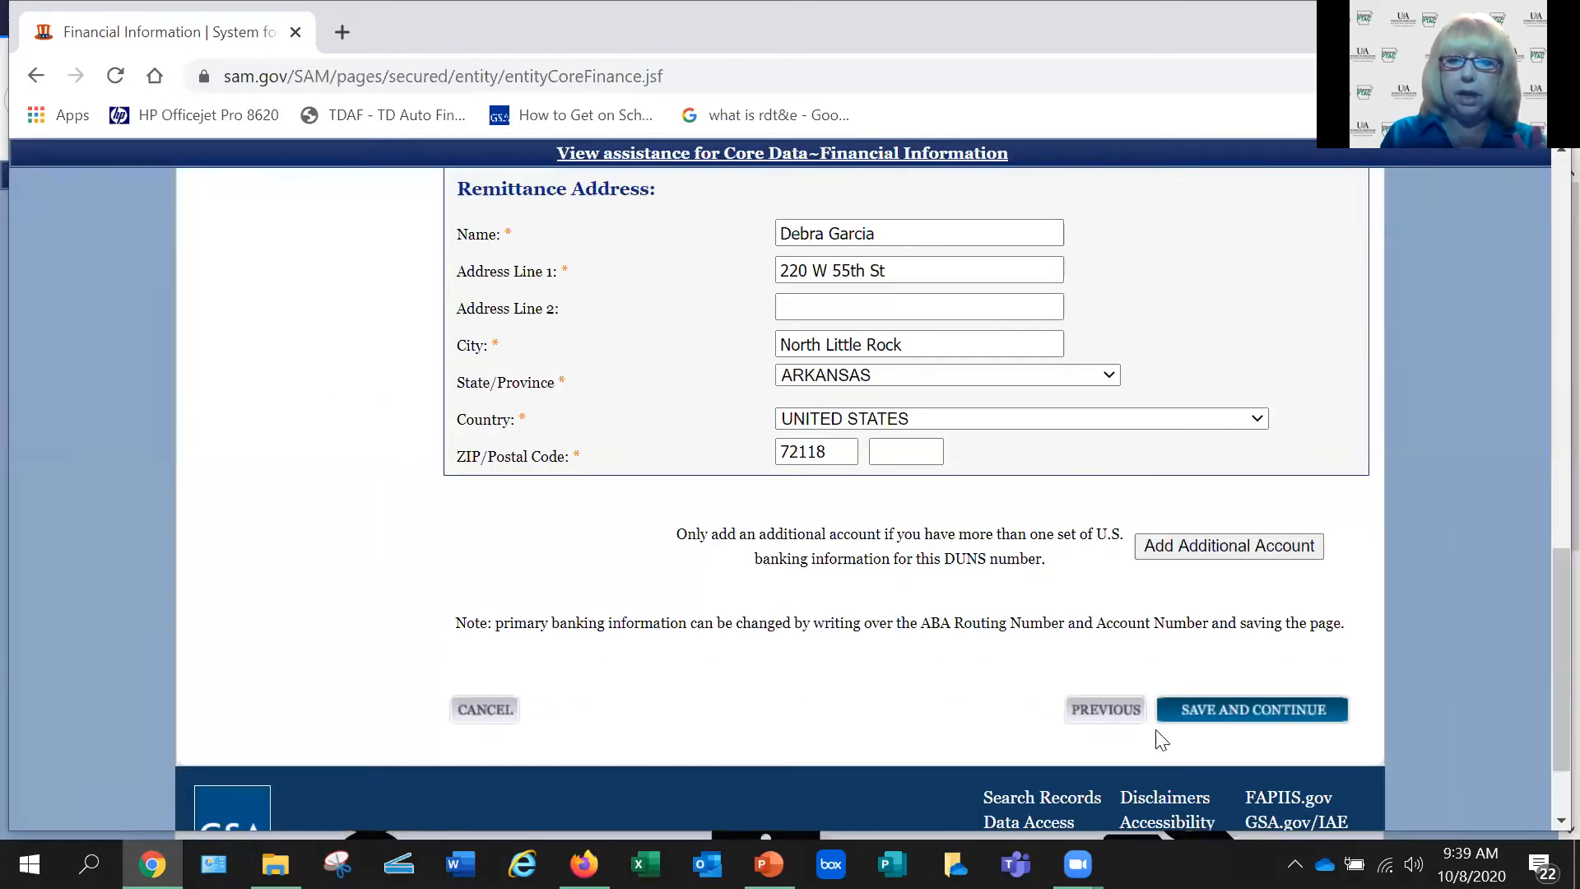
left_click(1104, 722)
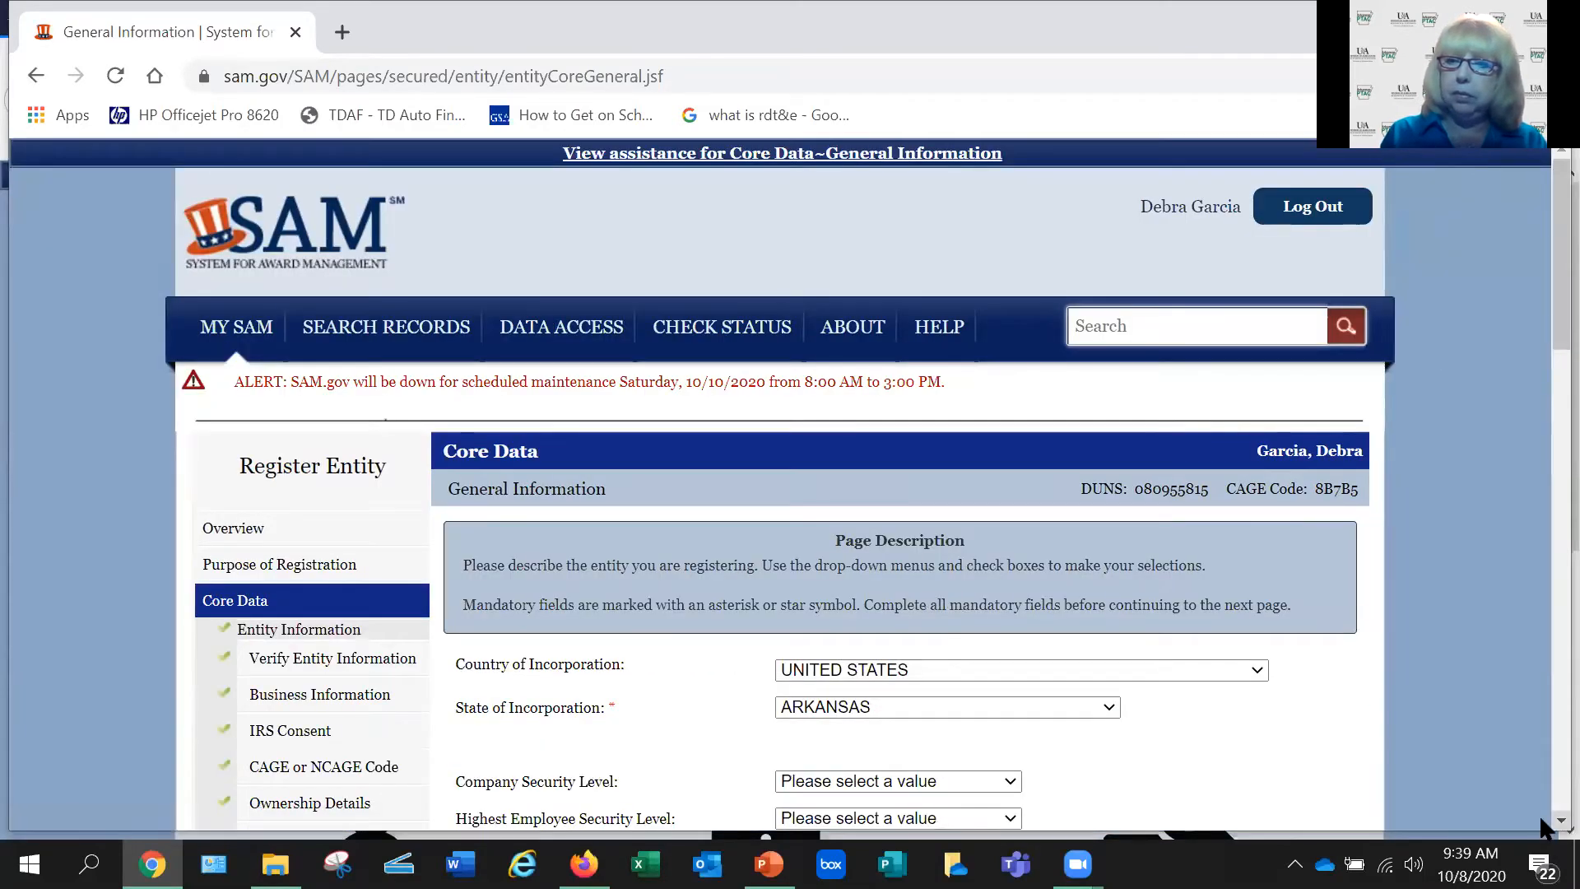
scroll(1542, 821, "down", 7)
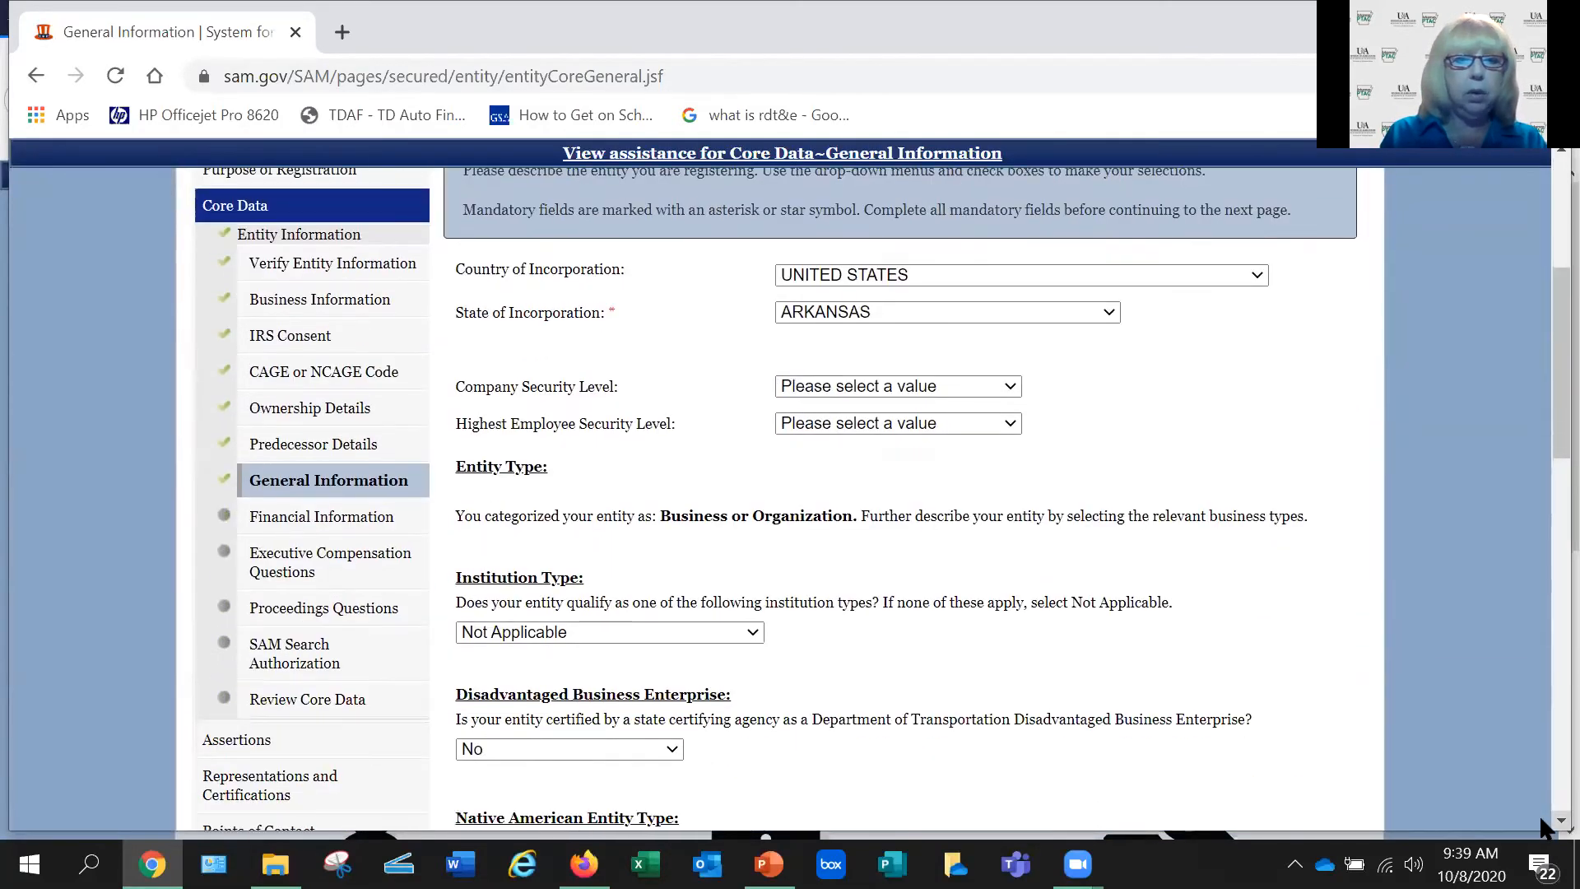
scroll(1544, 825, "down", 6)
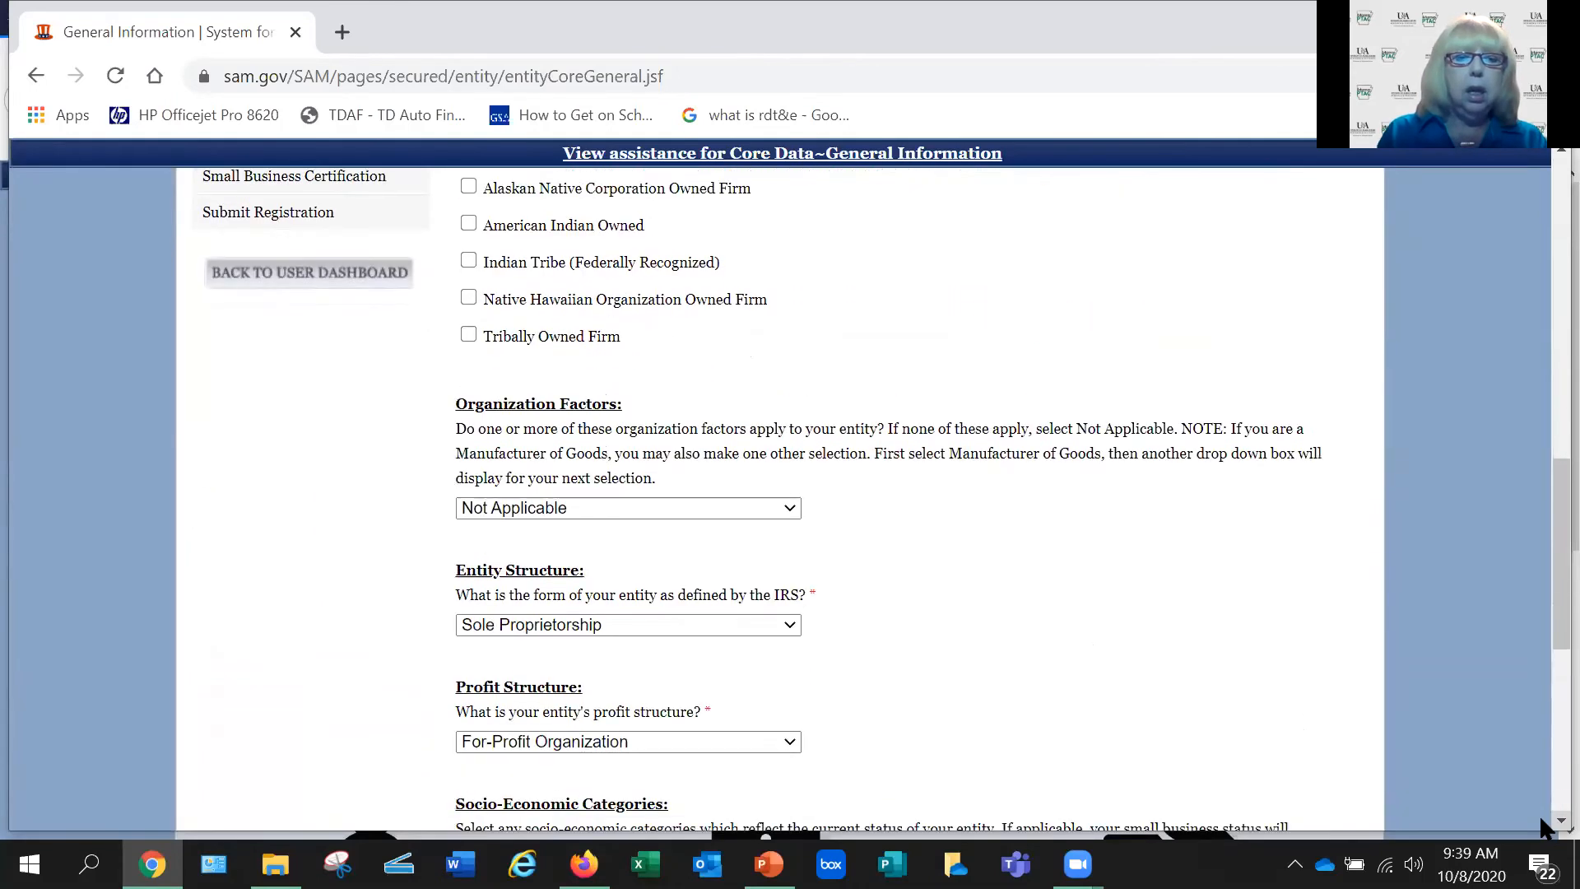
scroll(1543, 825, "down", 4)
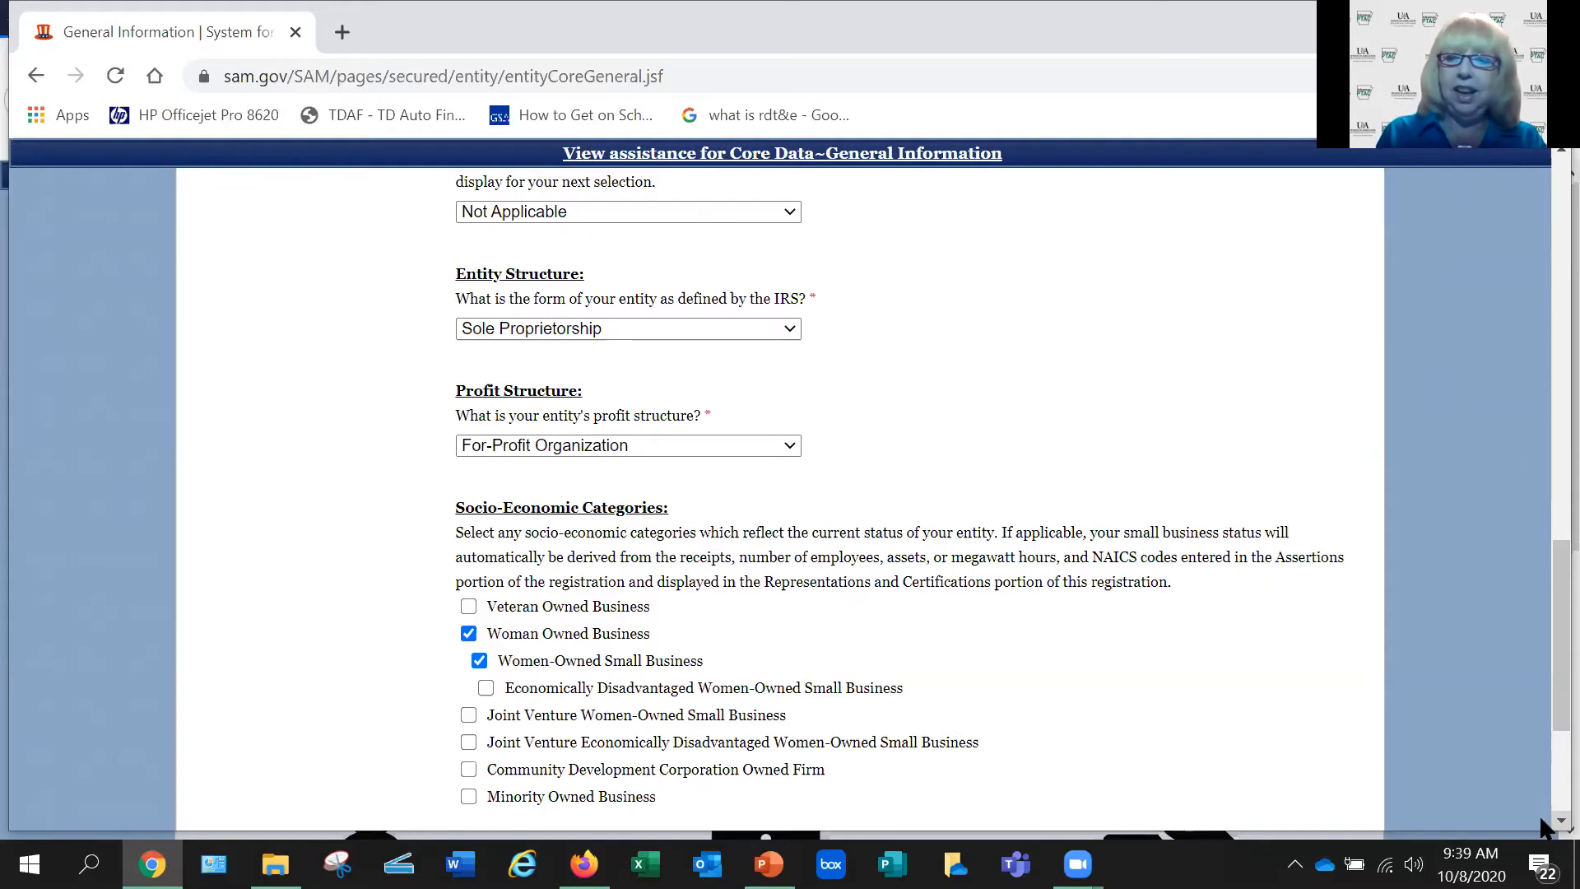
scroll(1544, 827, "down", 2)
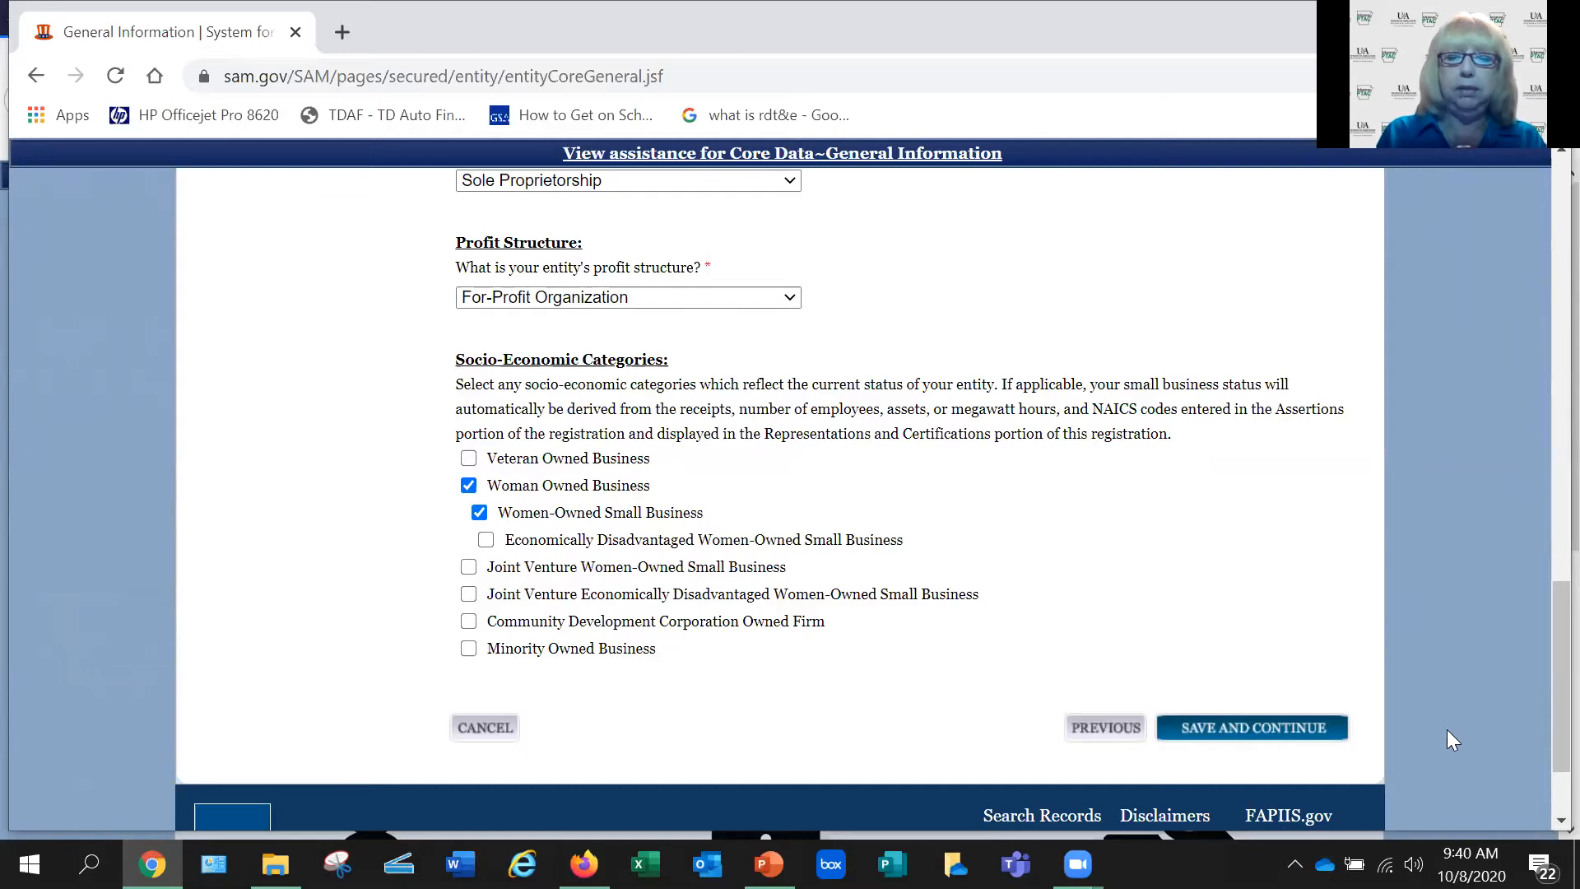
left_click(1266, 728)
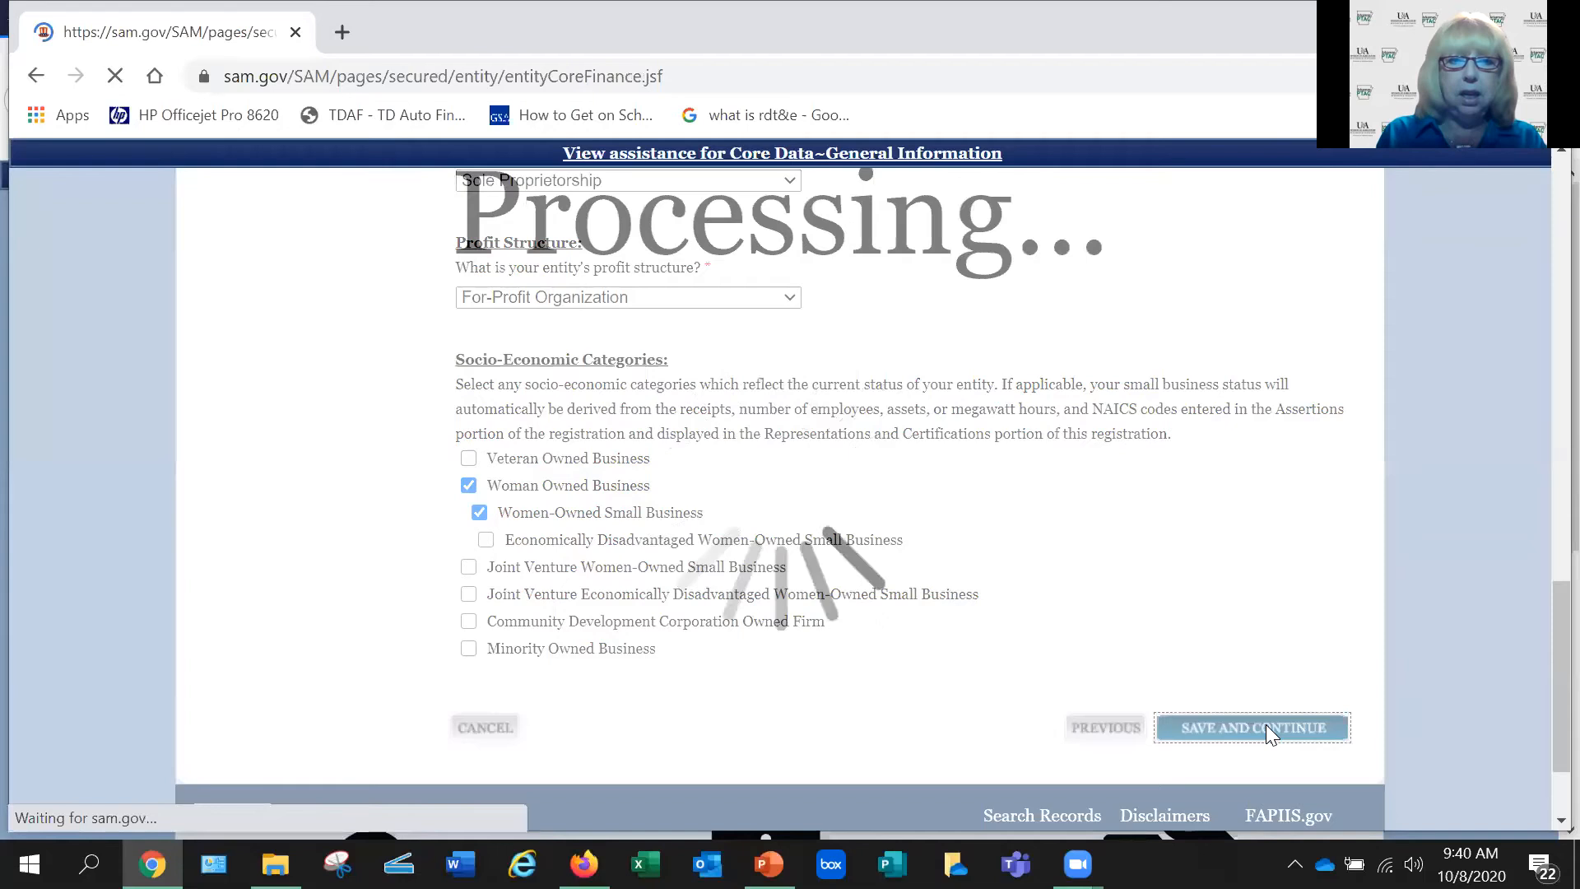
- Open the checking account's banking information for updating, review the required routing and account number fields, and return to General Information
scroll(1541, 828, "down", 2)
scroll(1541, 834, "down", 3)
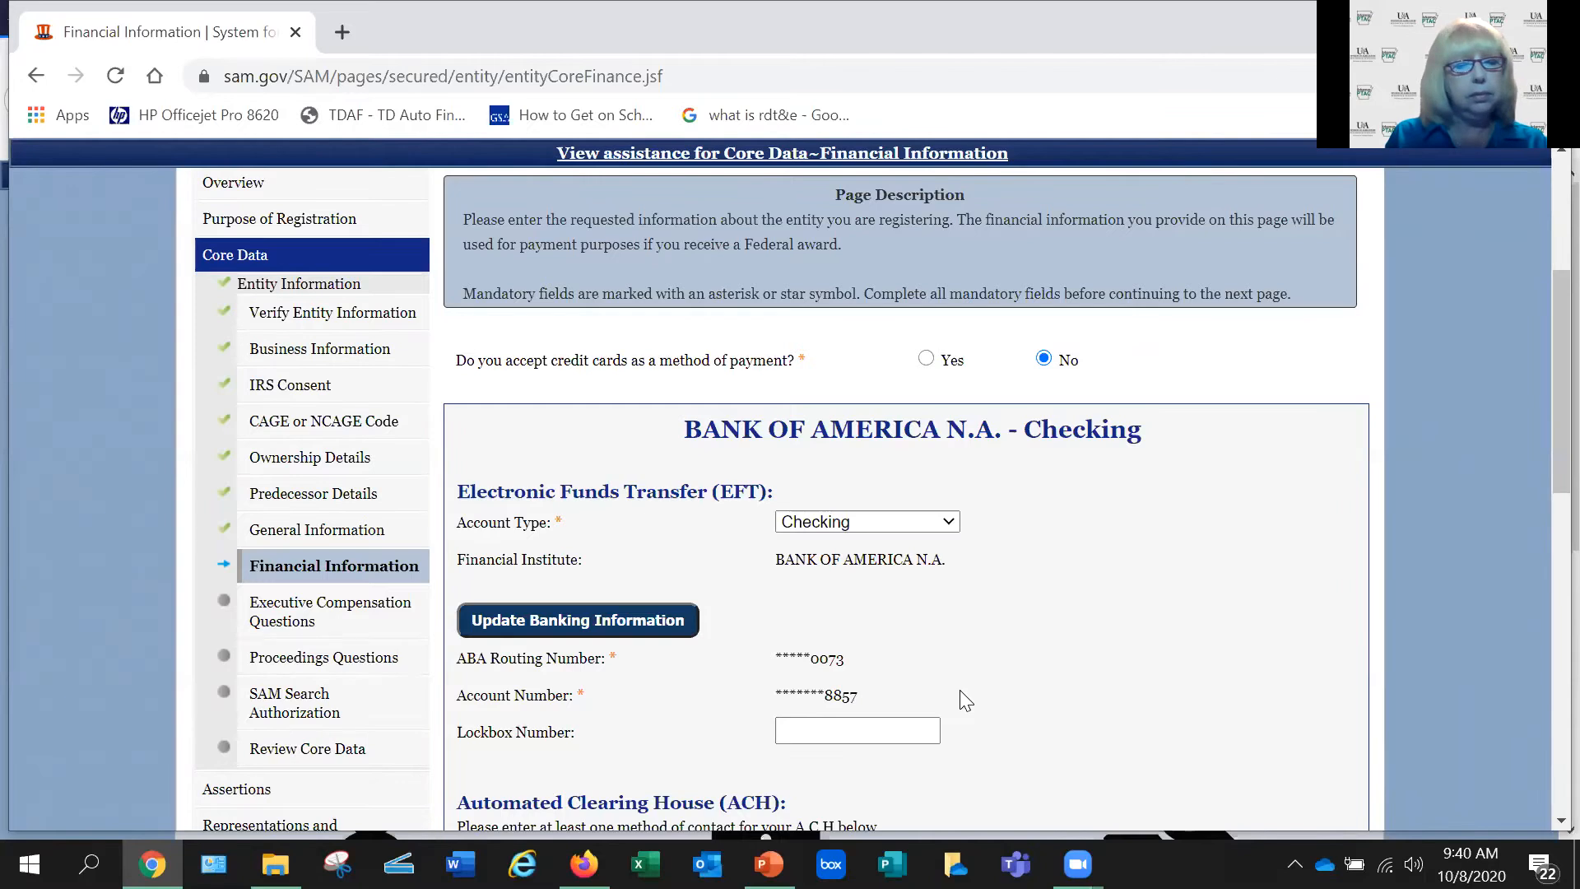
left_click(577, 613)
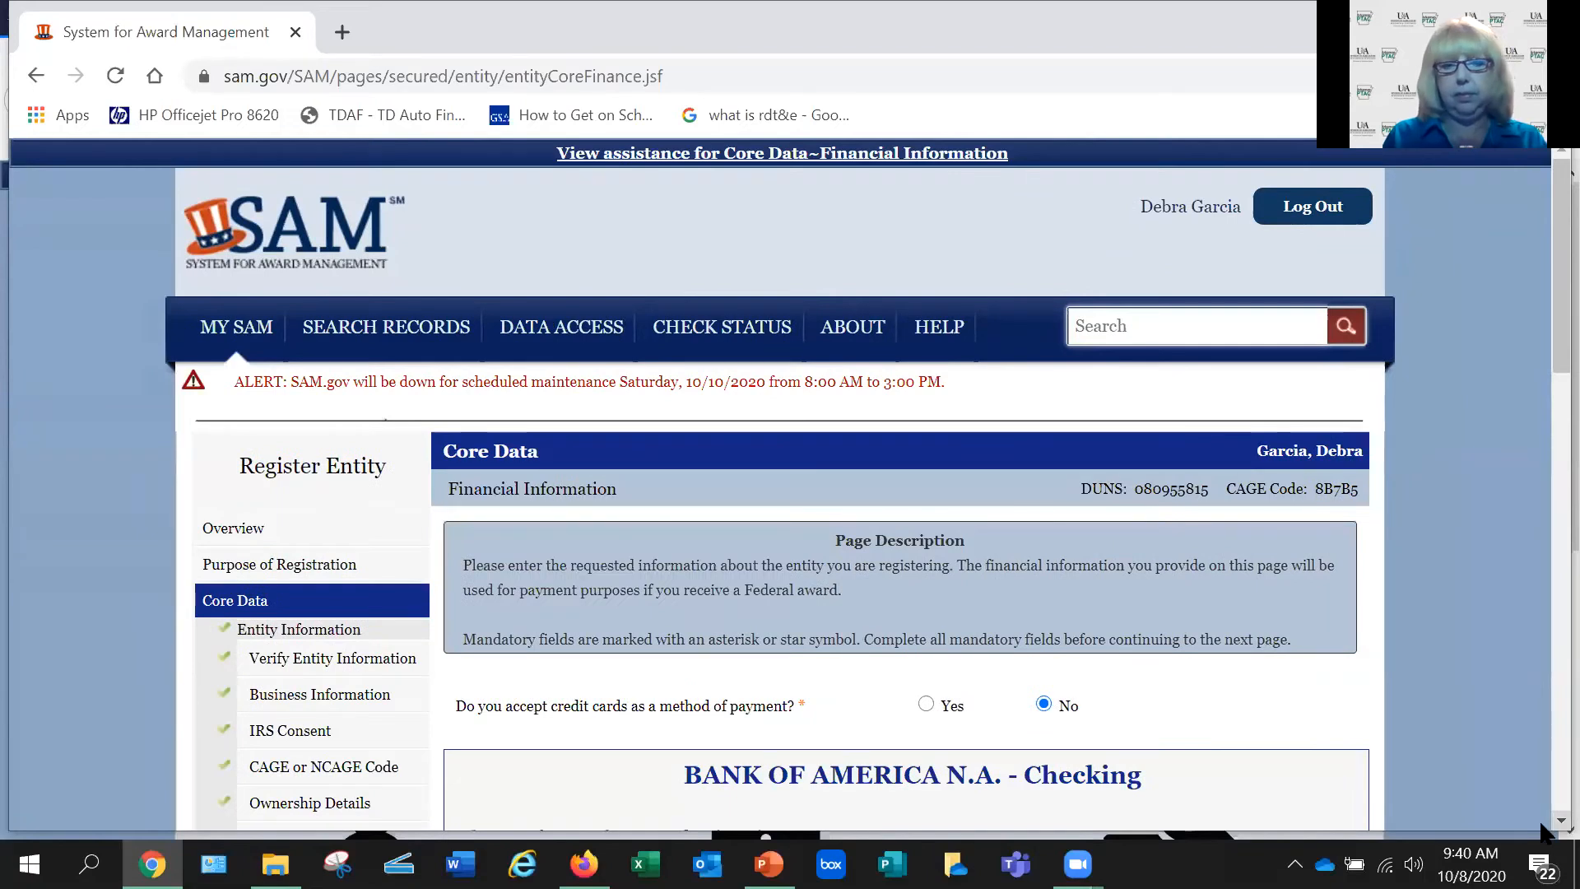
scroll(1541, 831, "down", 6)
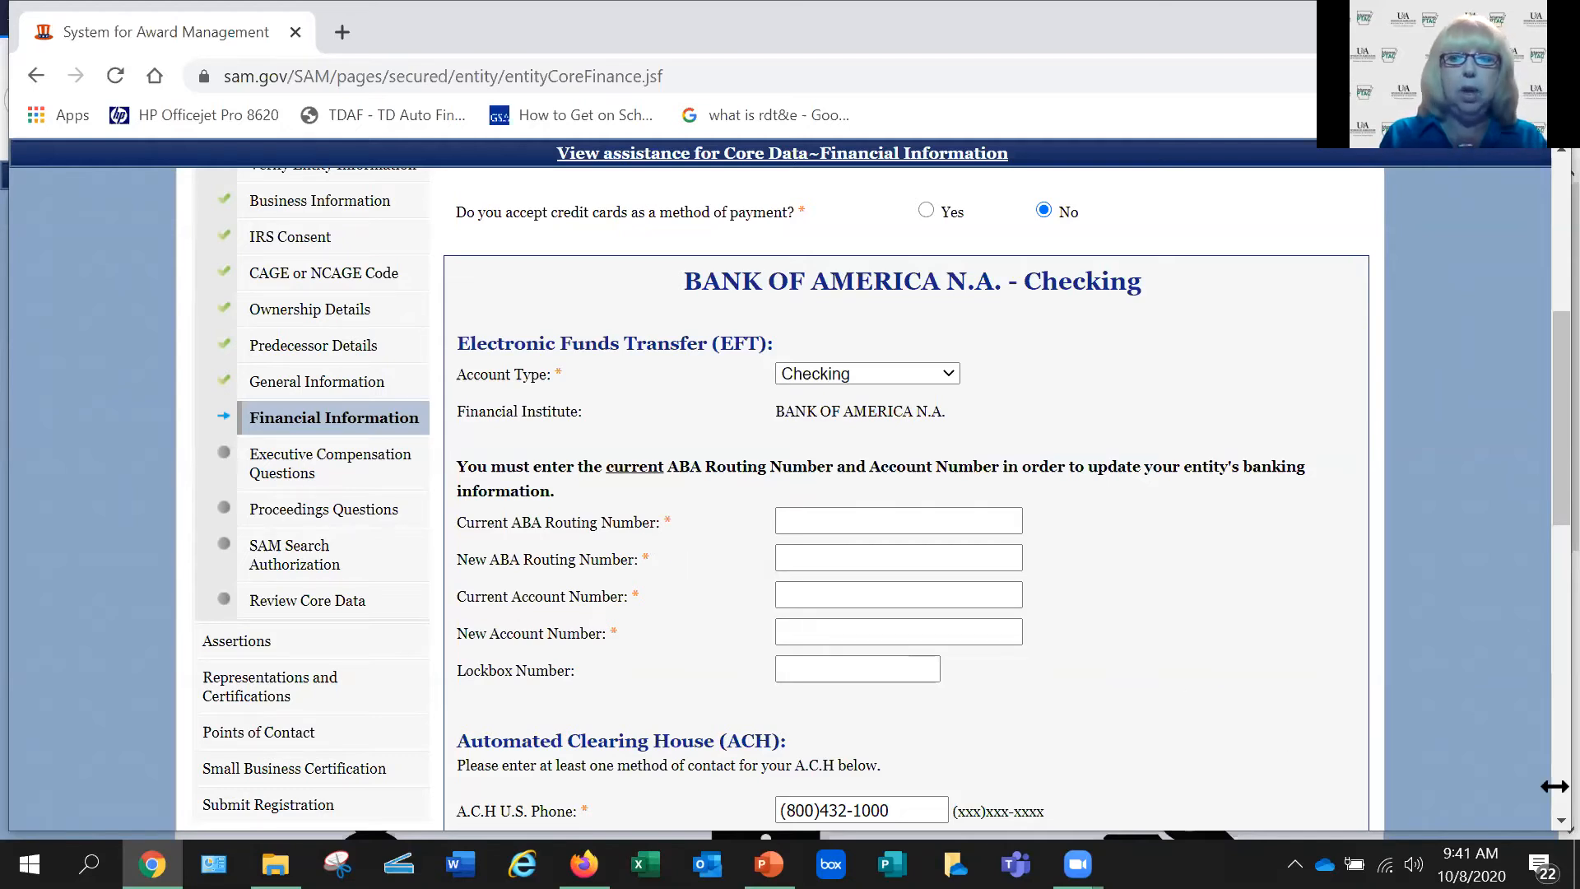
scroll(1541, 823, "down", 1)
scroll(1542, 825, "down", 2)
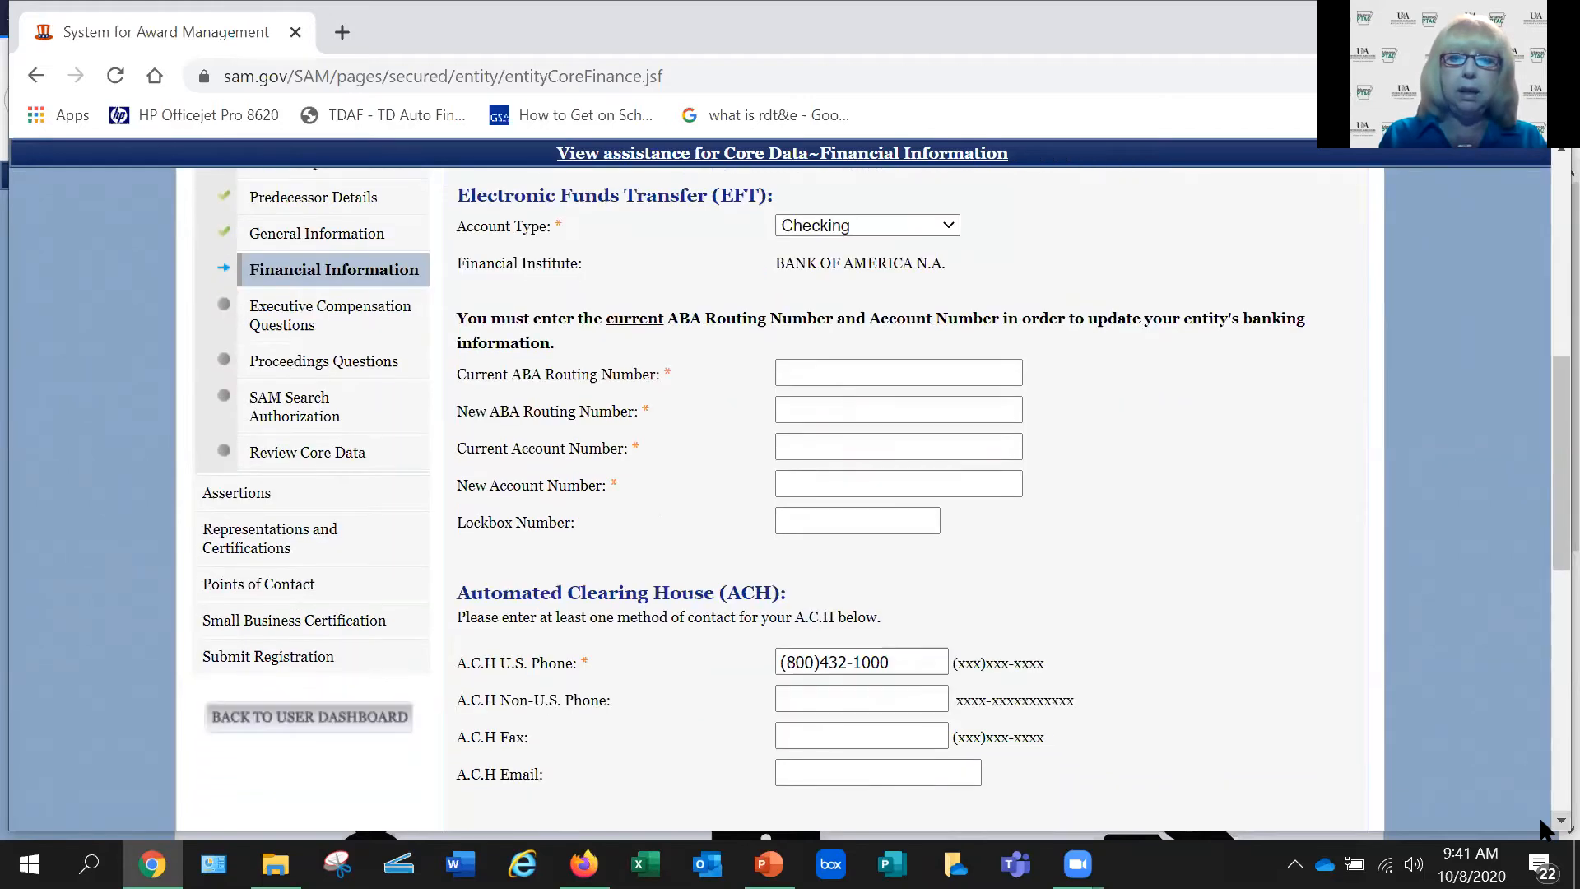
scroll(1542, 826, "down", 6)
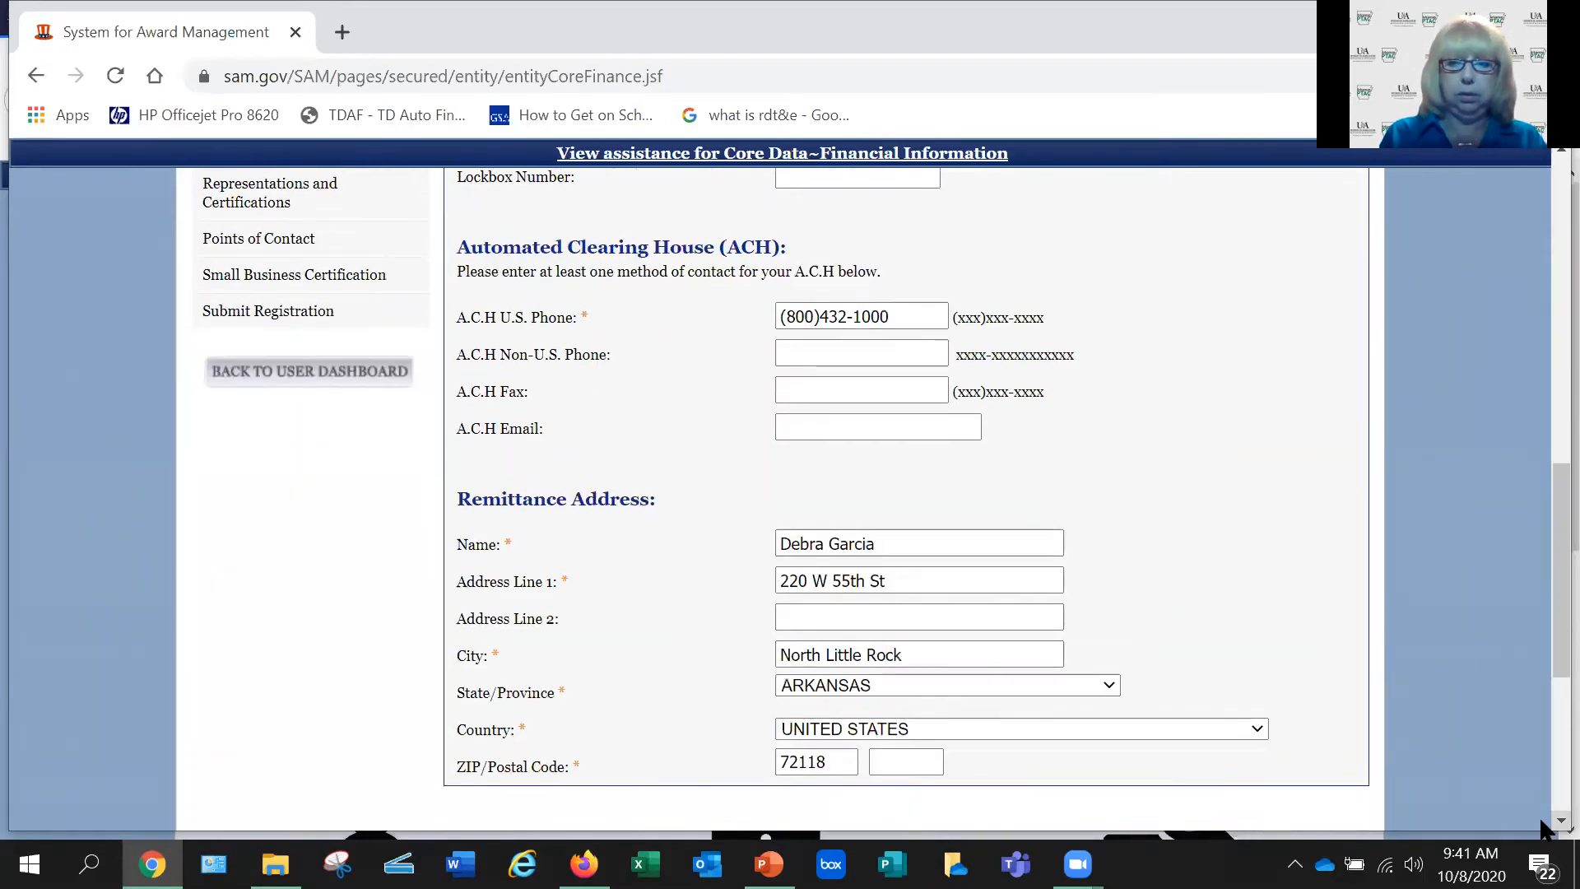
scroll(1541, 825, "down", 1)
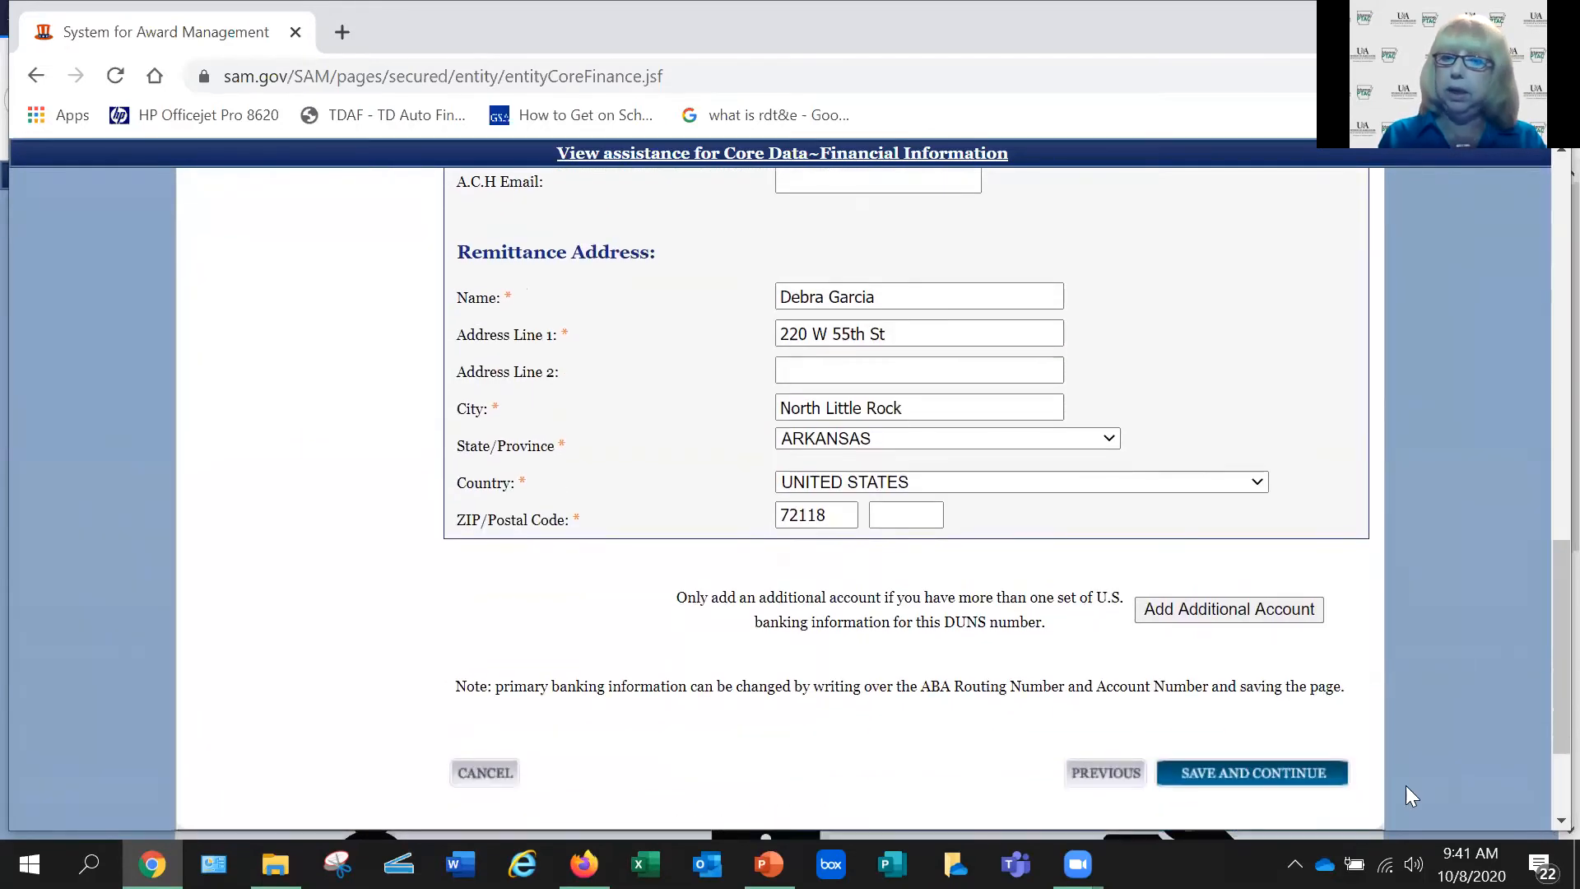
left_click(1107, 775)
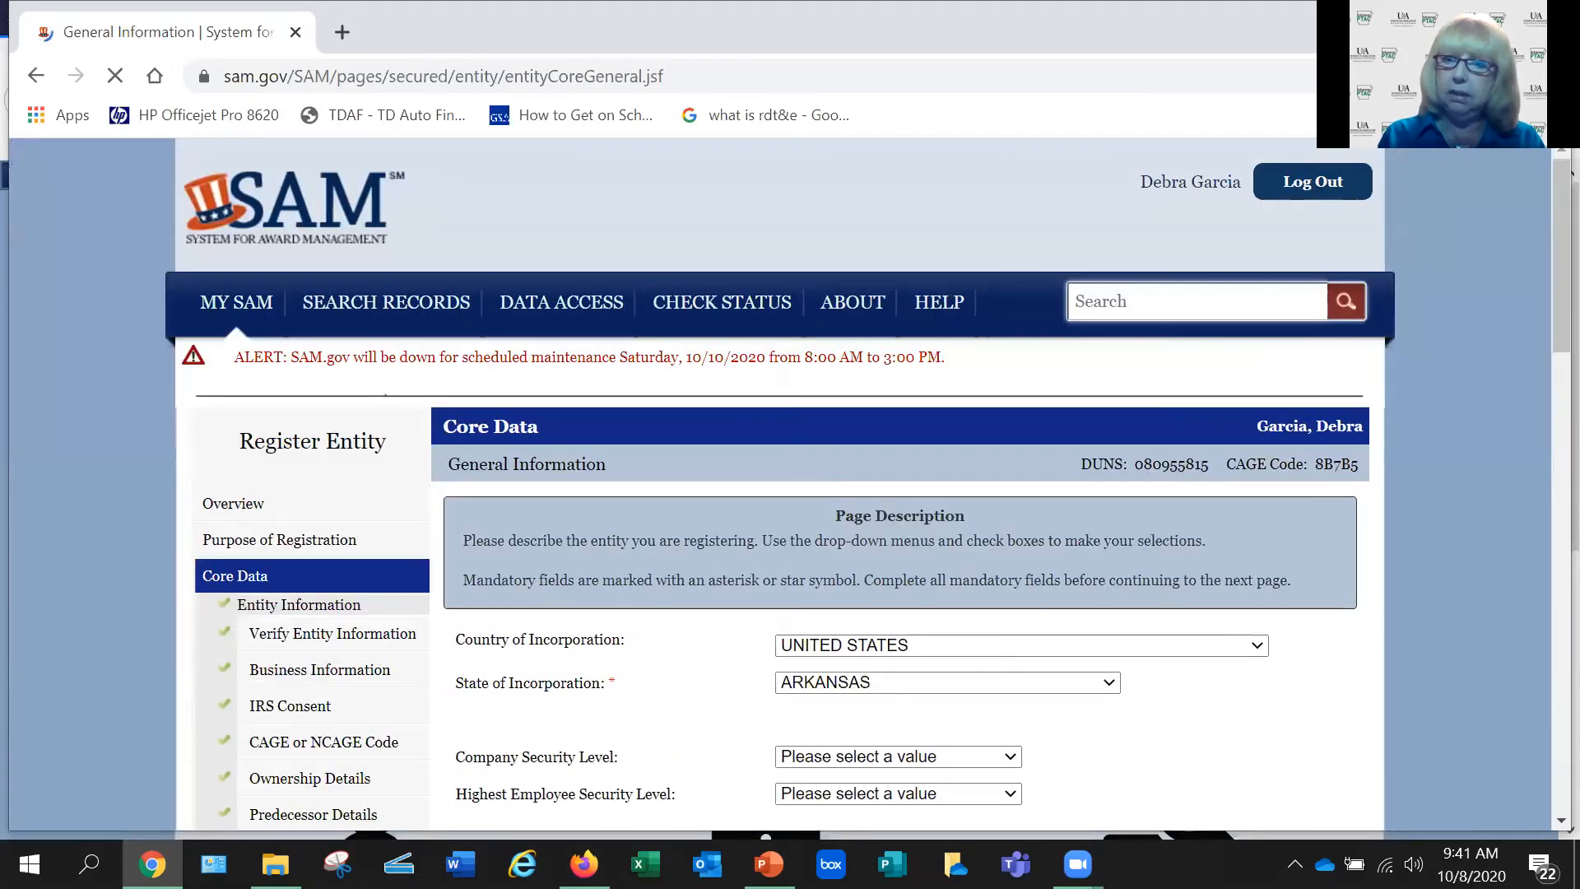
- Save and continue past General Information, check the Financial Information page's ACH contact and remittance address, and save and continue to Executive Compensation Questions
scroll(1539, 799, "down", 20)
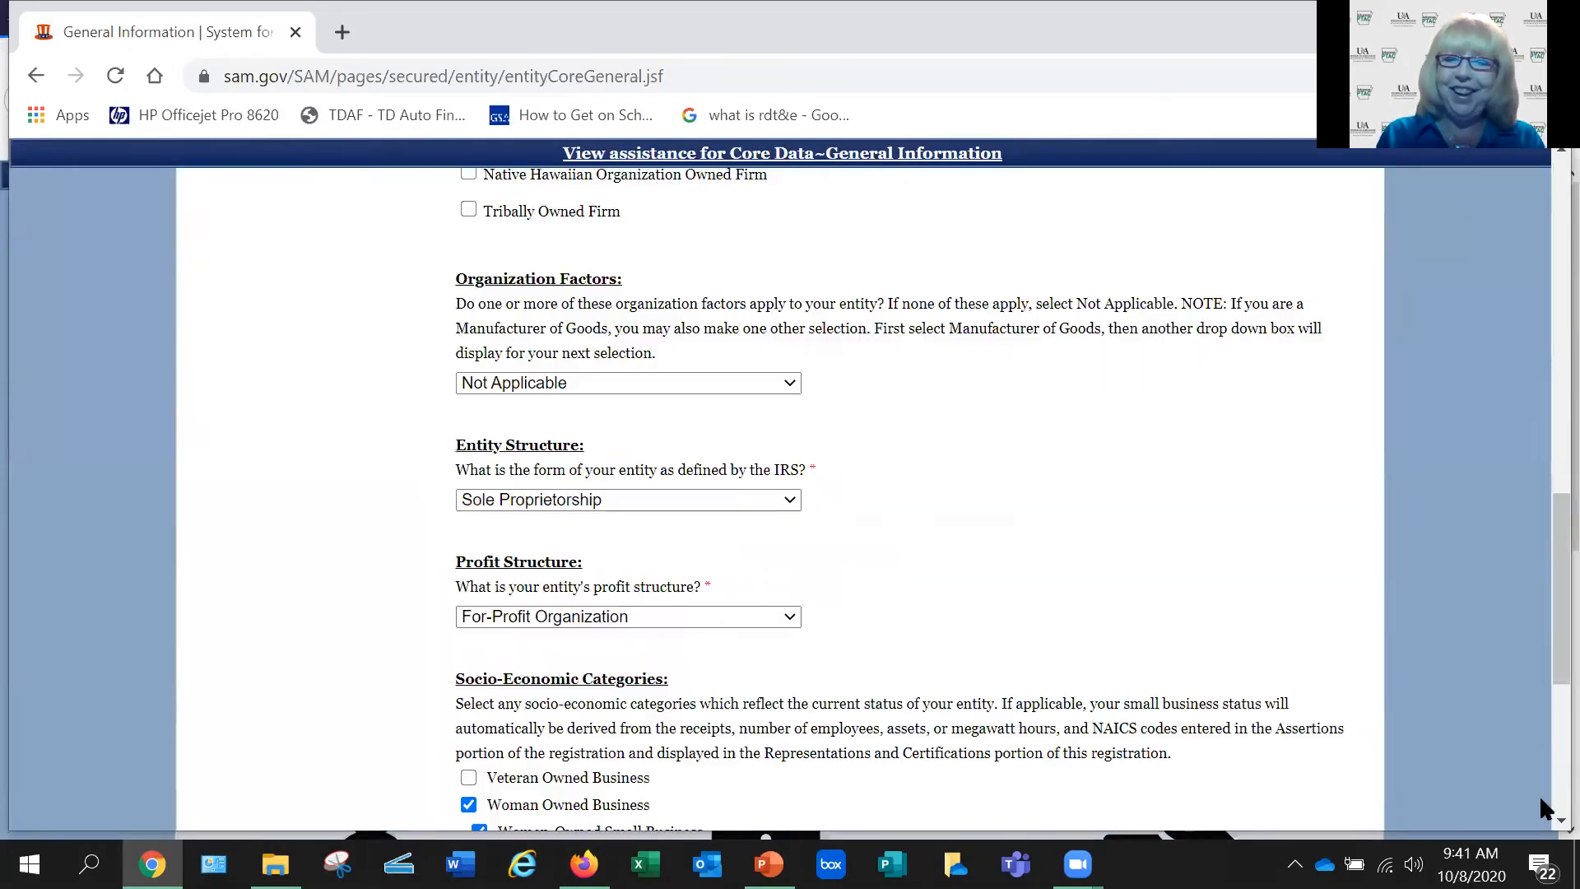
left_click(1224, 598)
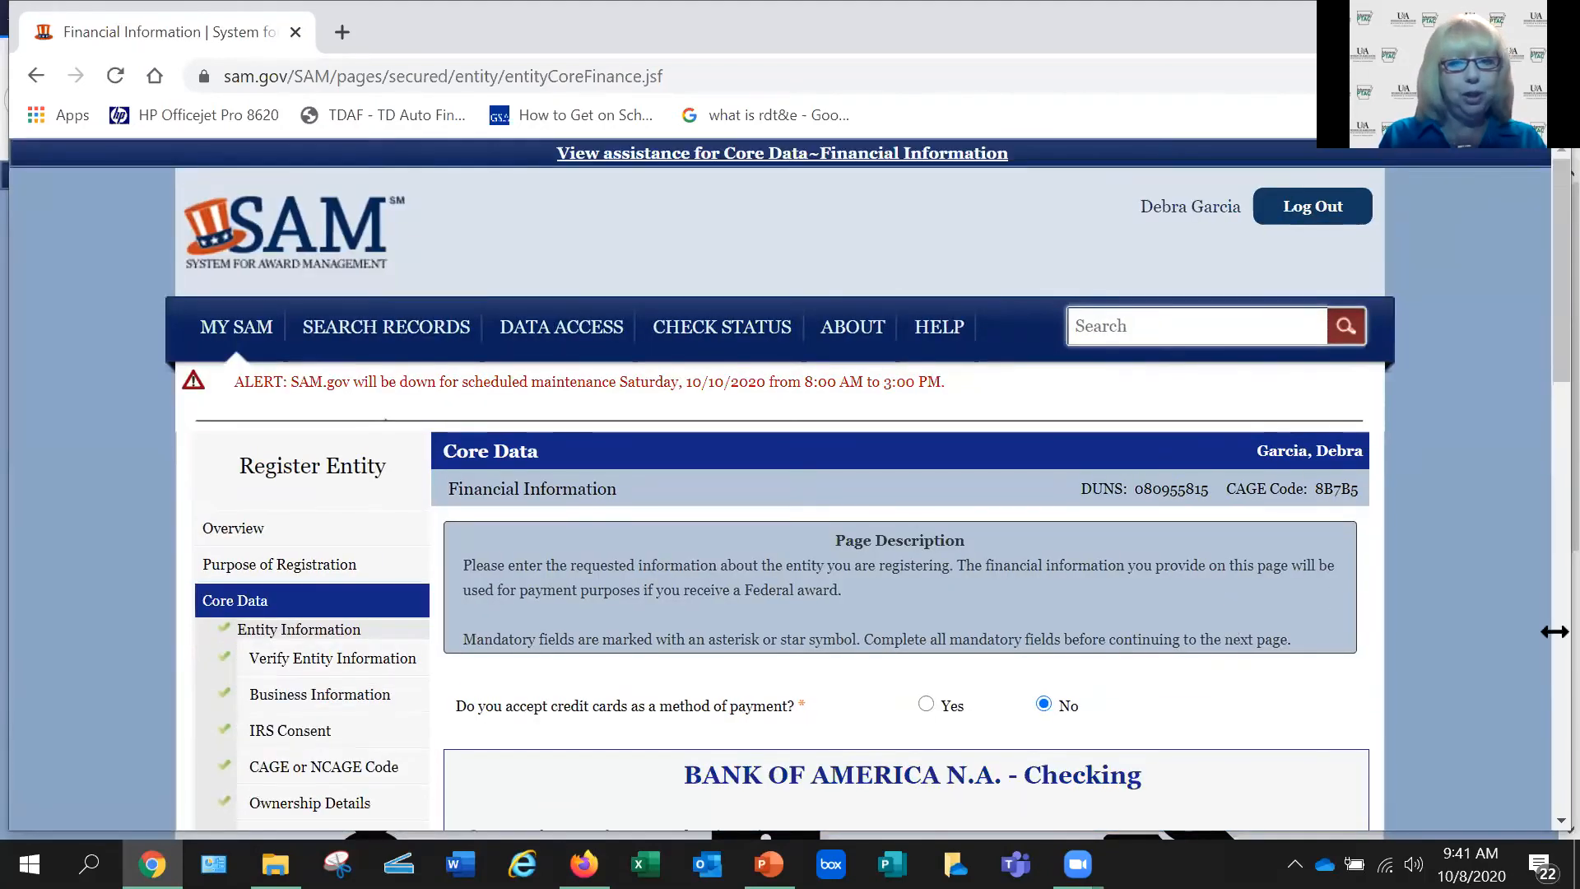
scroll(1539, 787, "down", 15)
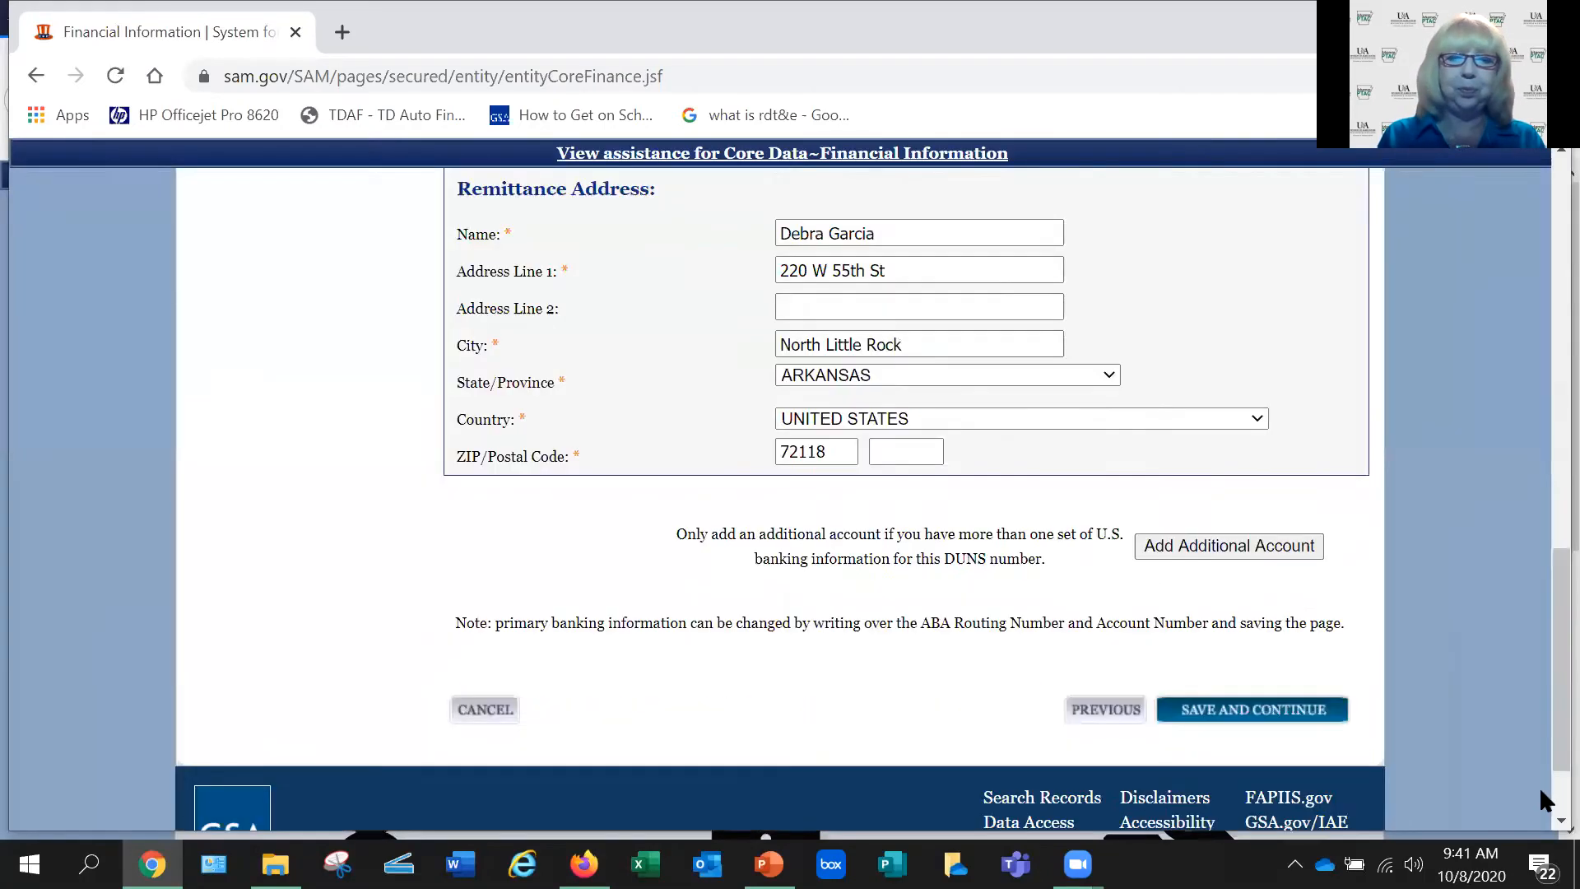
left_click_drag(1539, 717, 1540, 478)
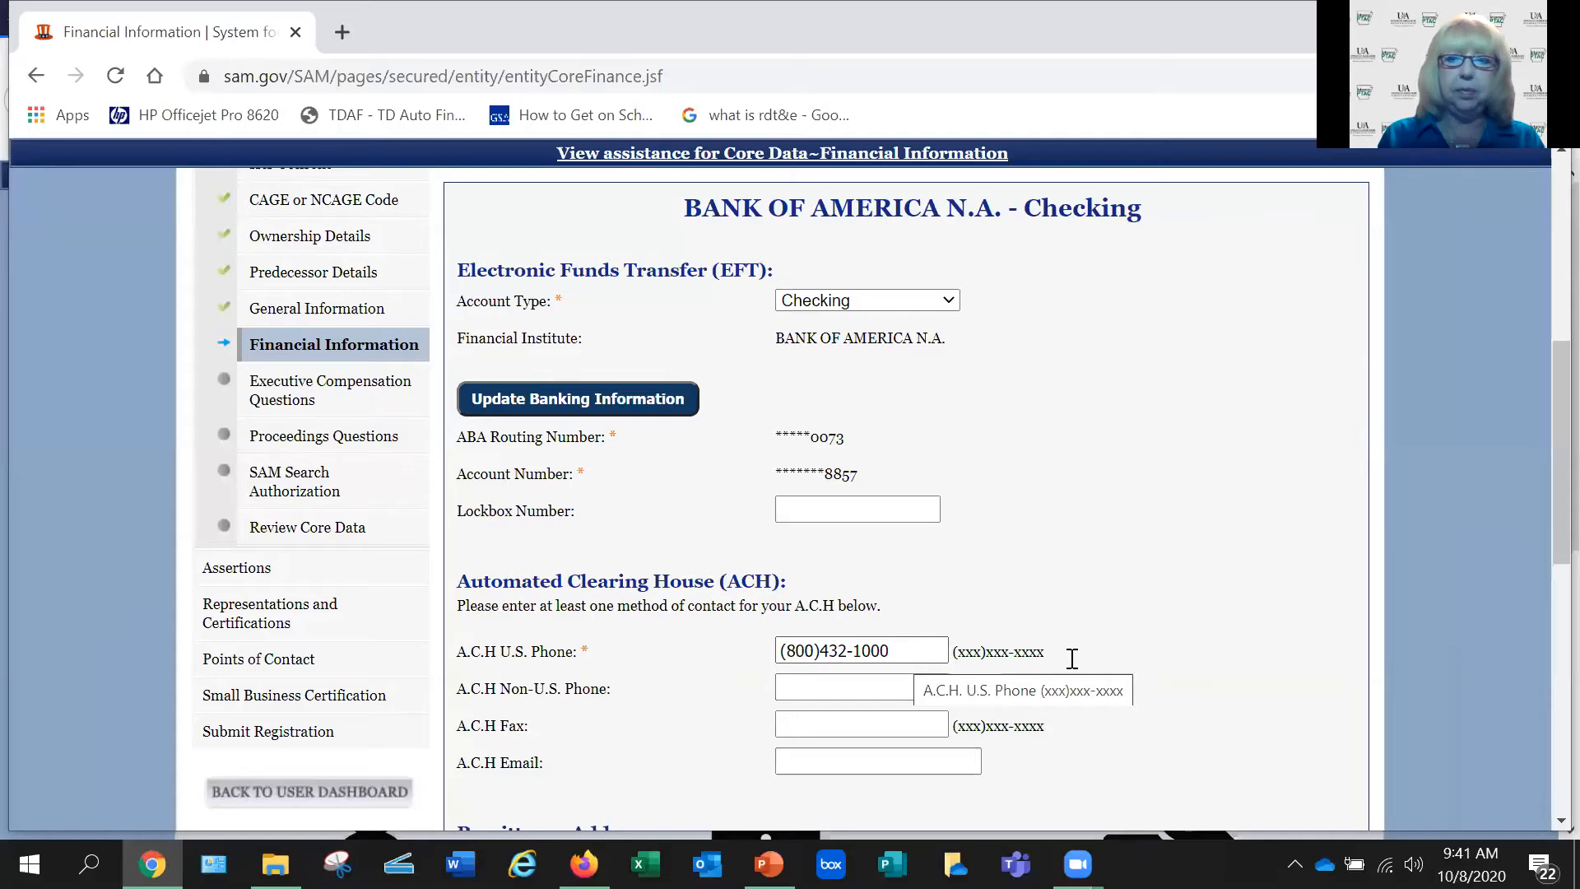
left_click(1553, 819)
scroll(1544, 820, "down", 5)
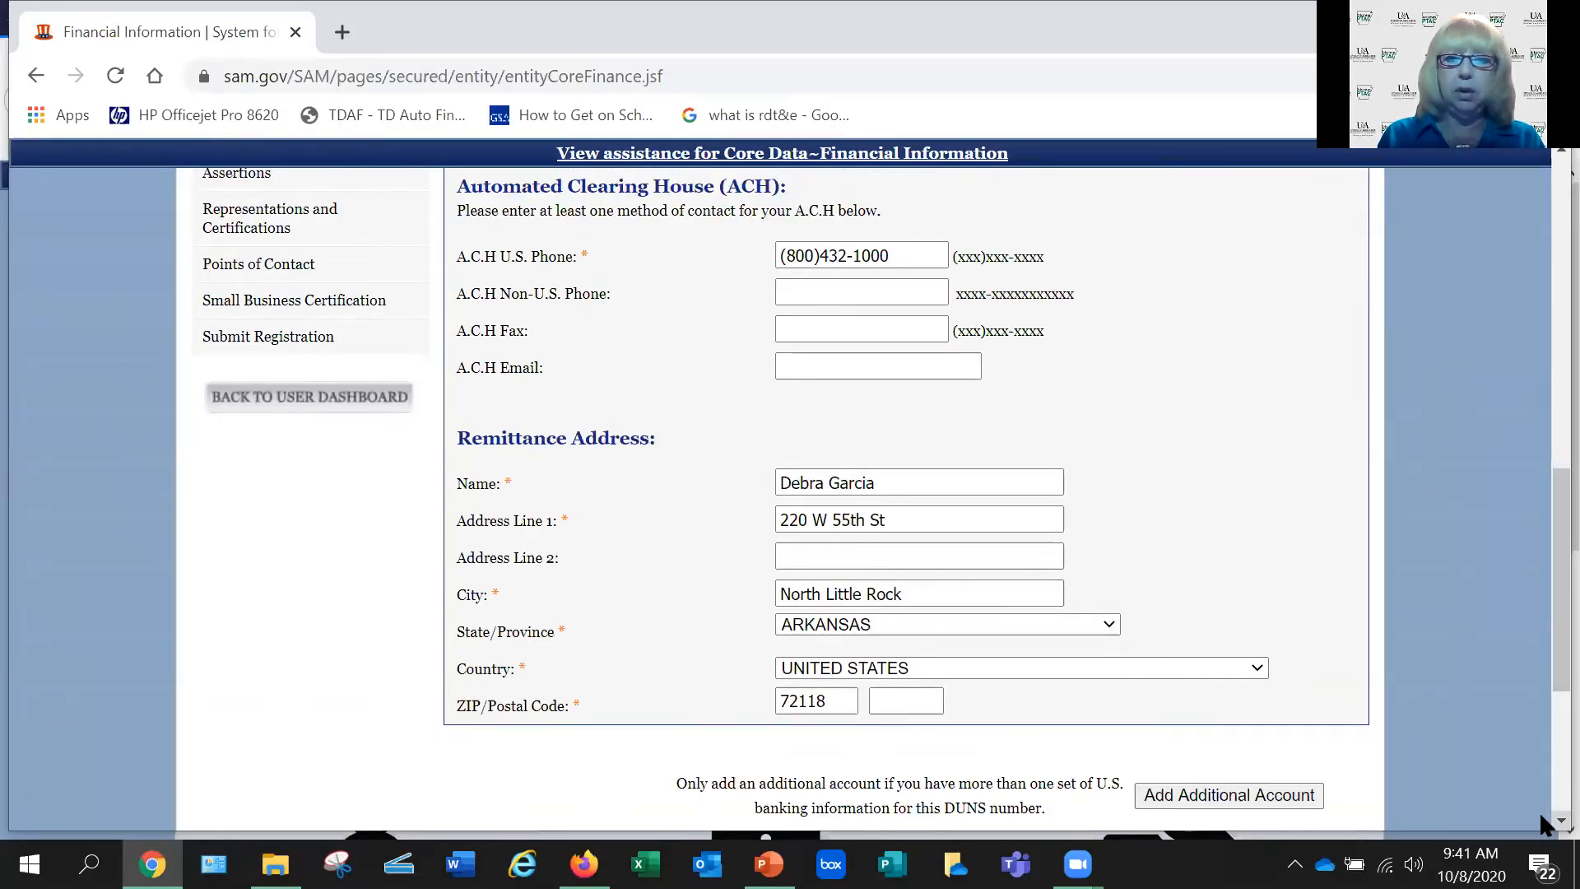
scroll(1542, 822, "down", 1)
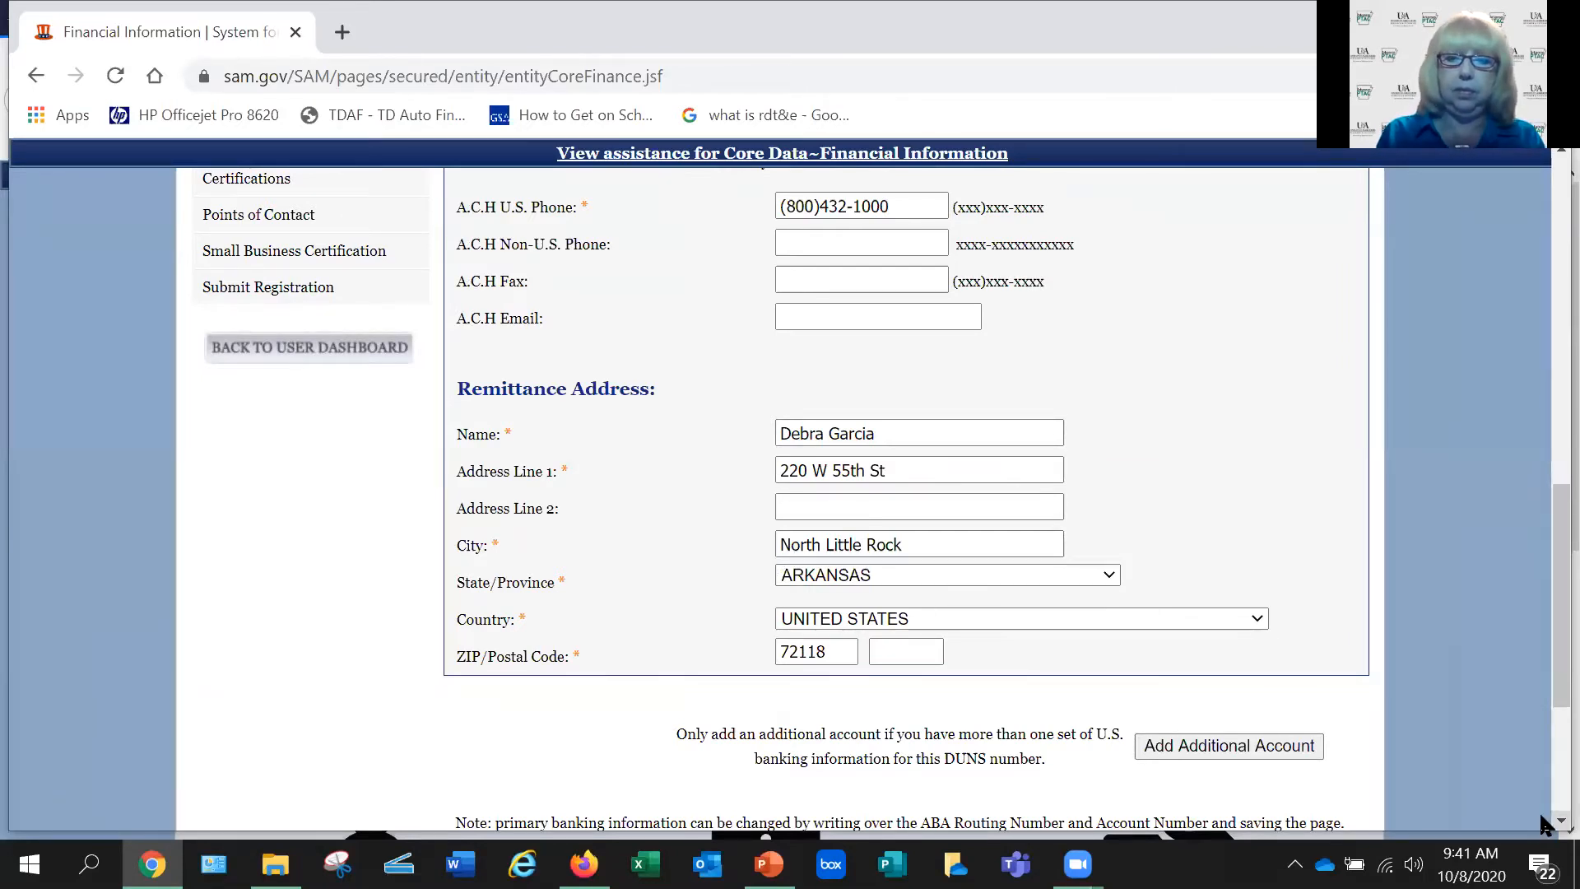
scroll(1544, 823, "down", 4)
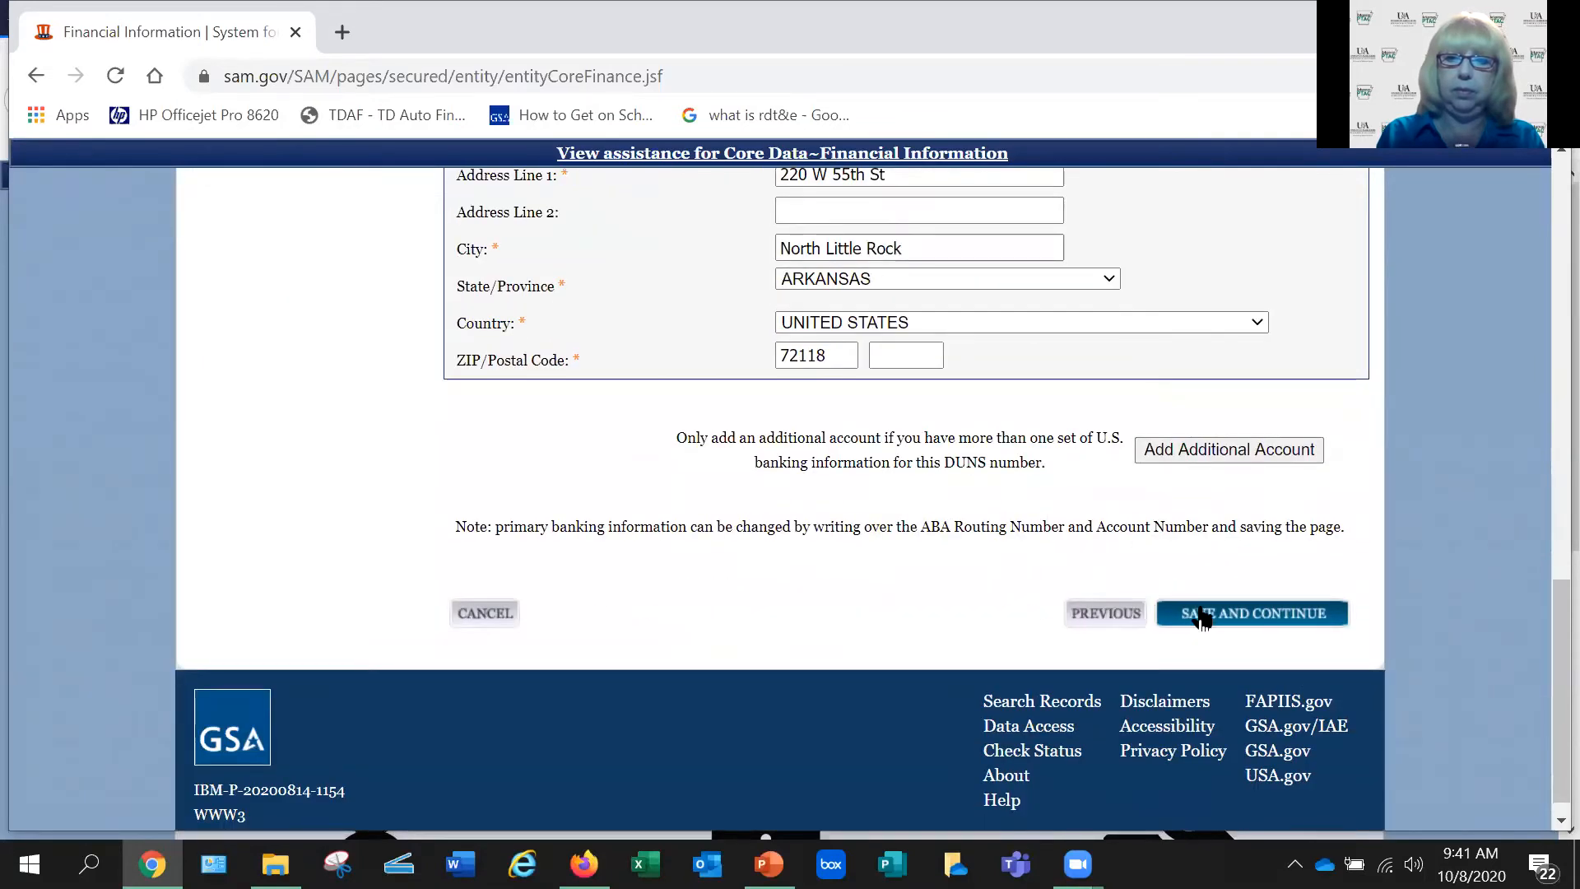
left_click(1213, 617)
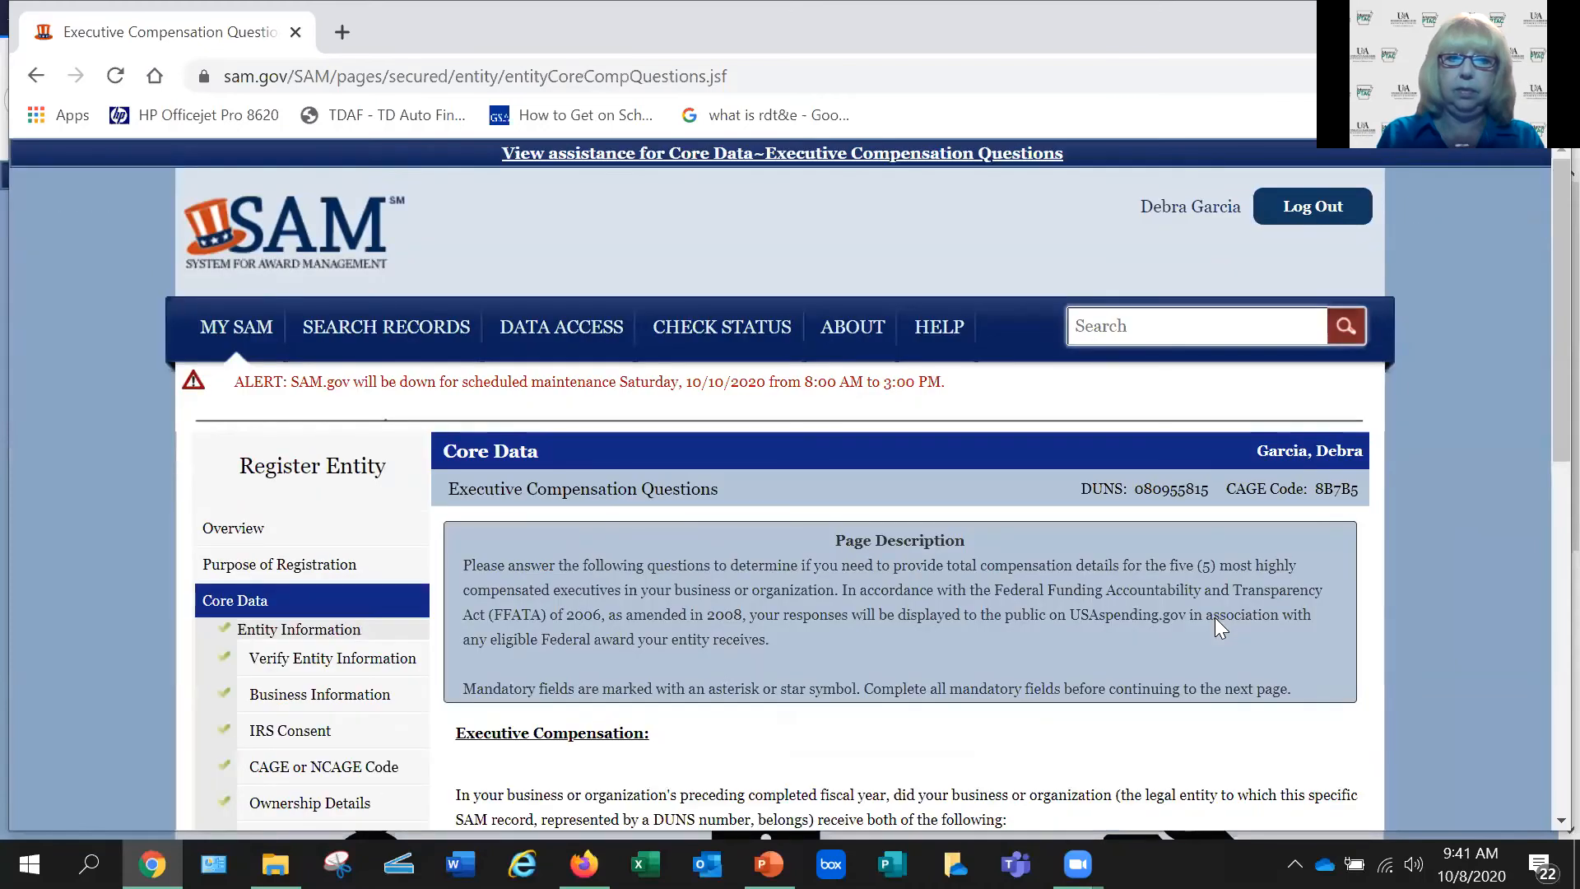
- Review the Executive Compensation questions, keep the federal revenue answer at No, and save and continue to Proceedings Questions
scroll(1541, 823, "down", 3)
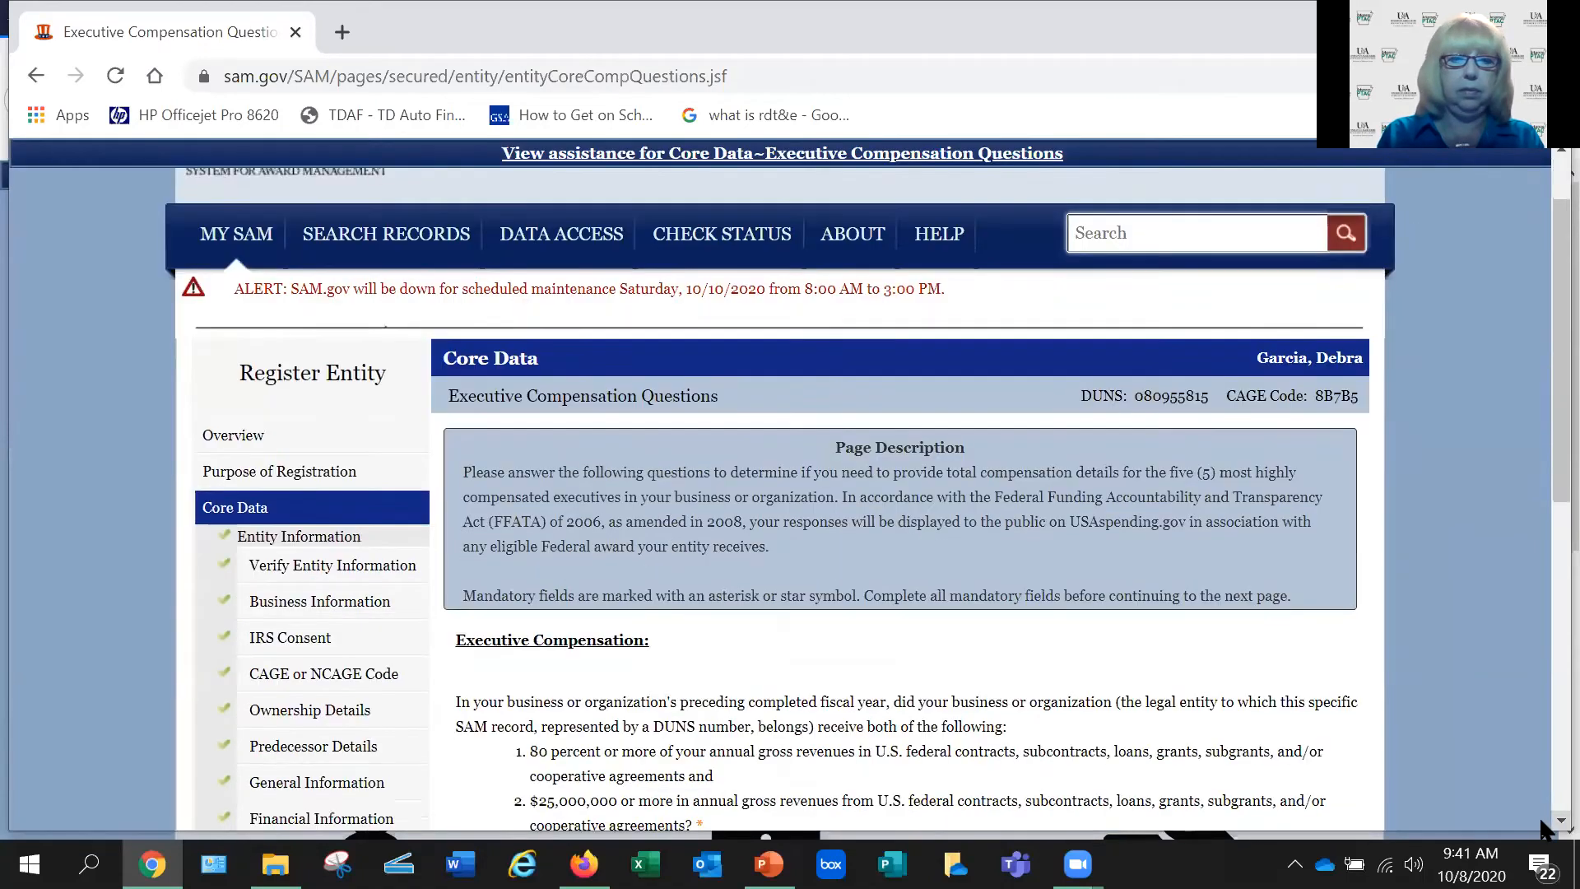
scroll(1540, 823, "down", 1)
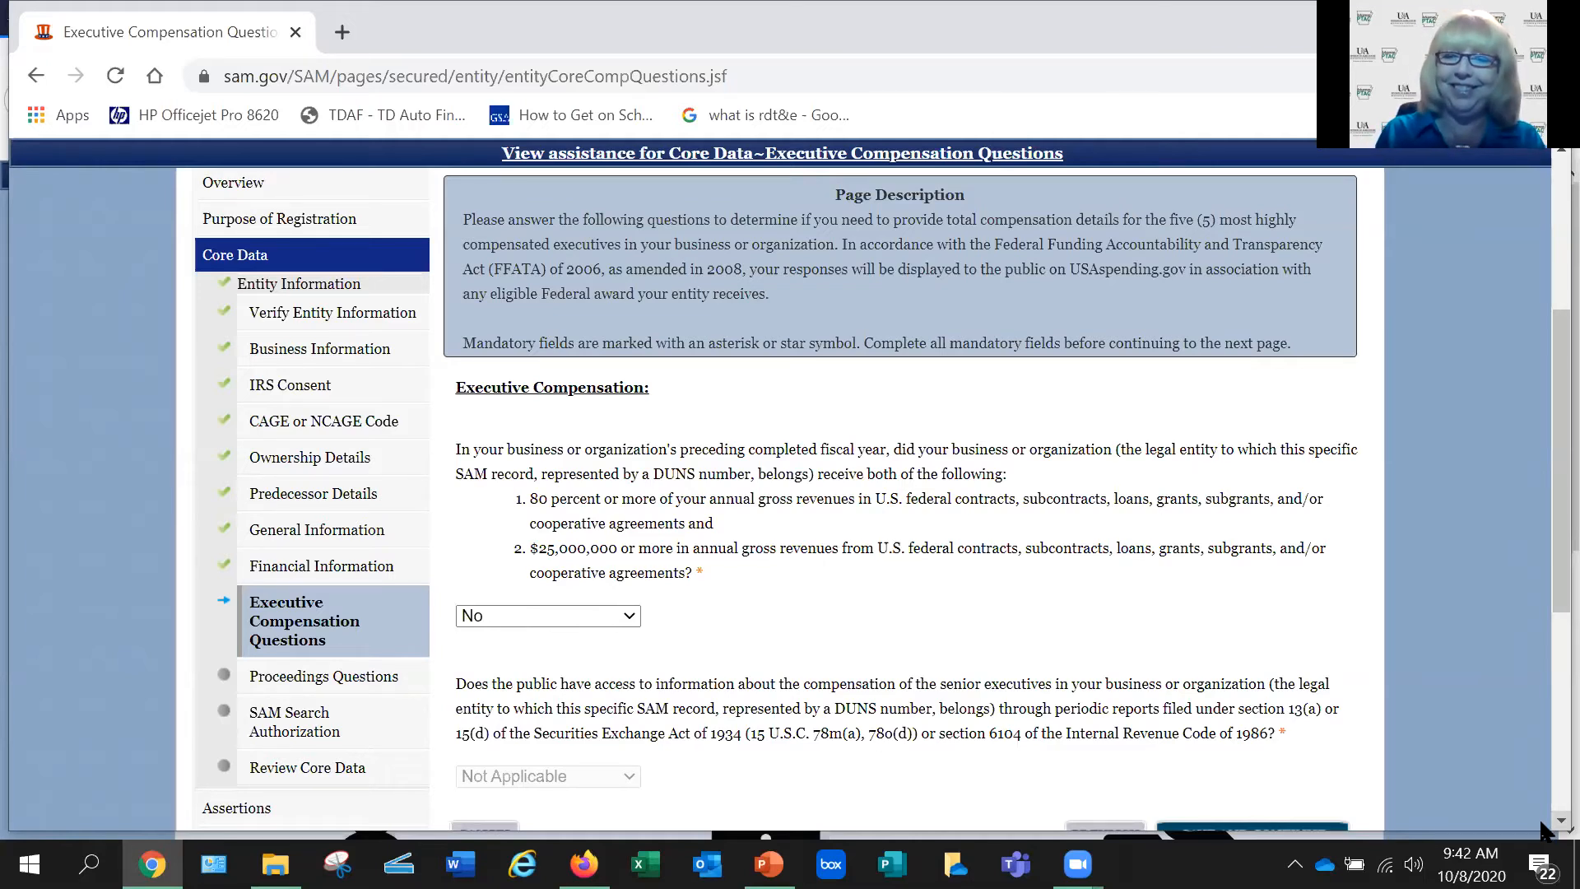
scroll(1544, 831, "down", 1)
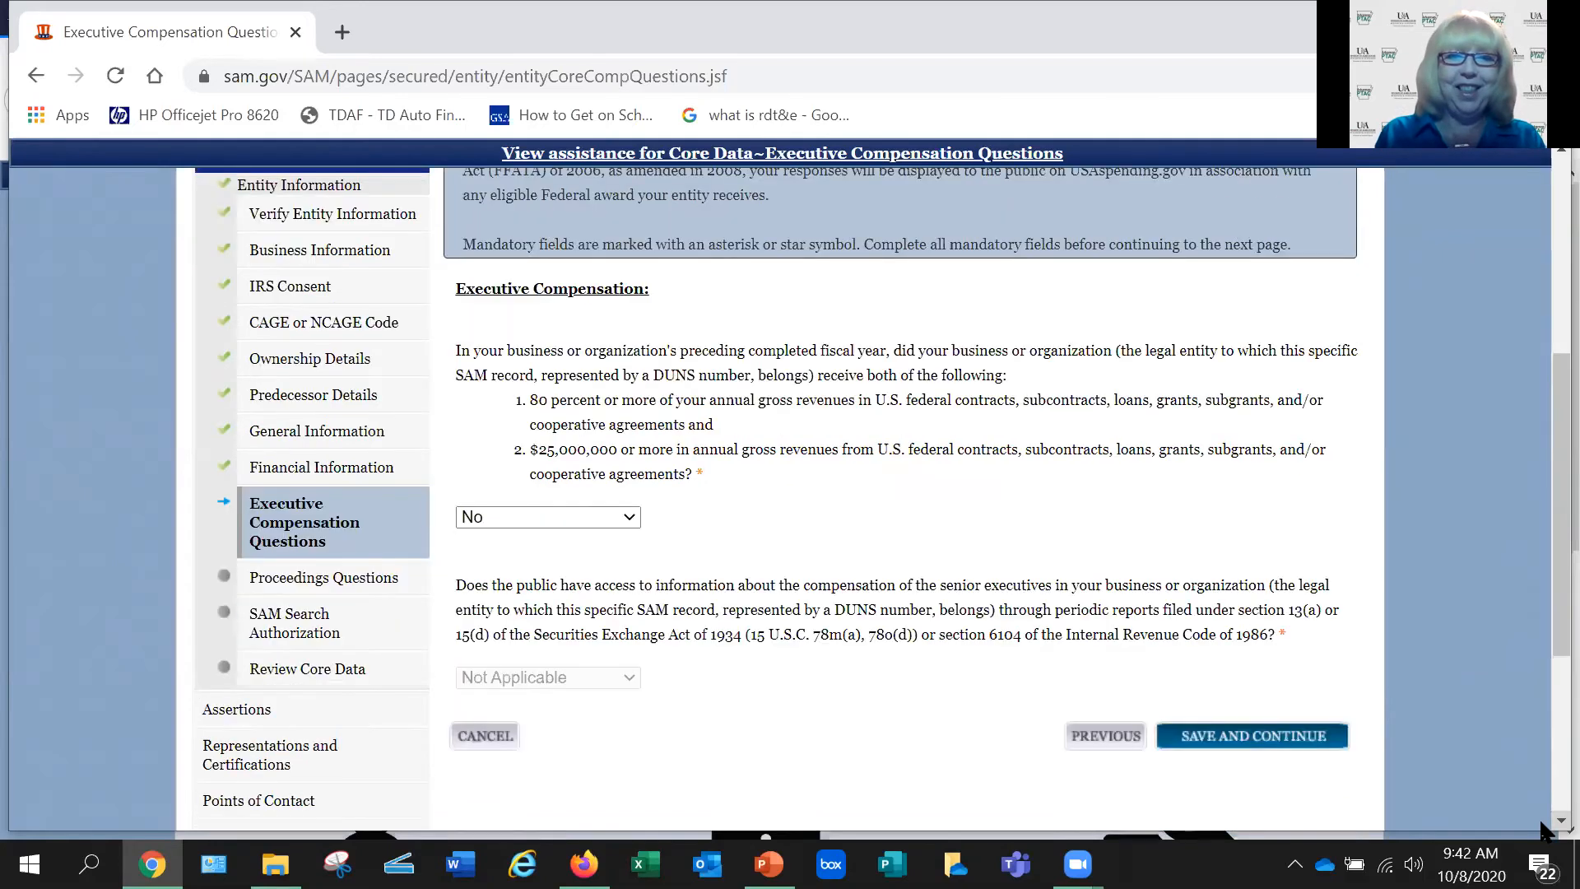
left_click(1279, 734)
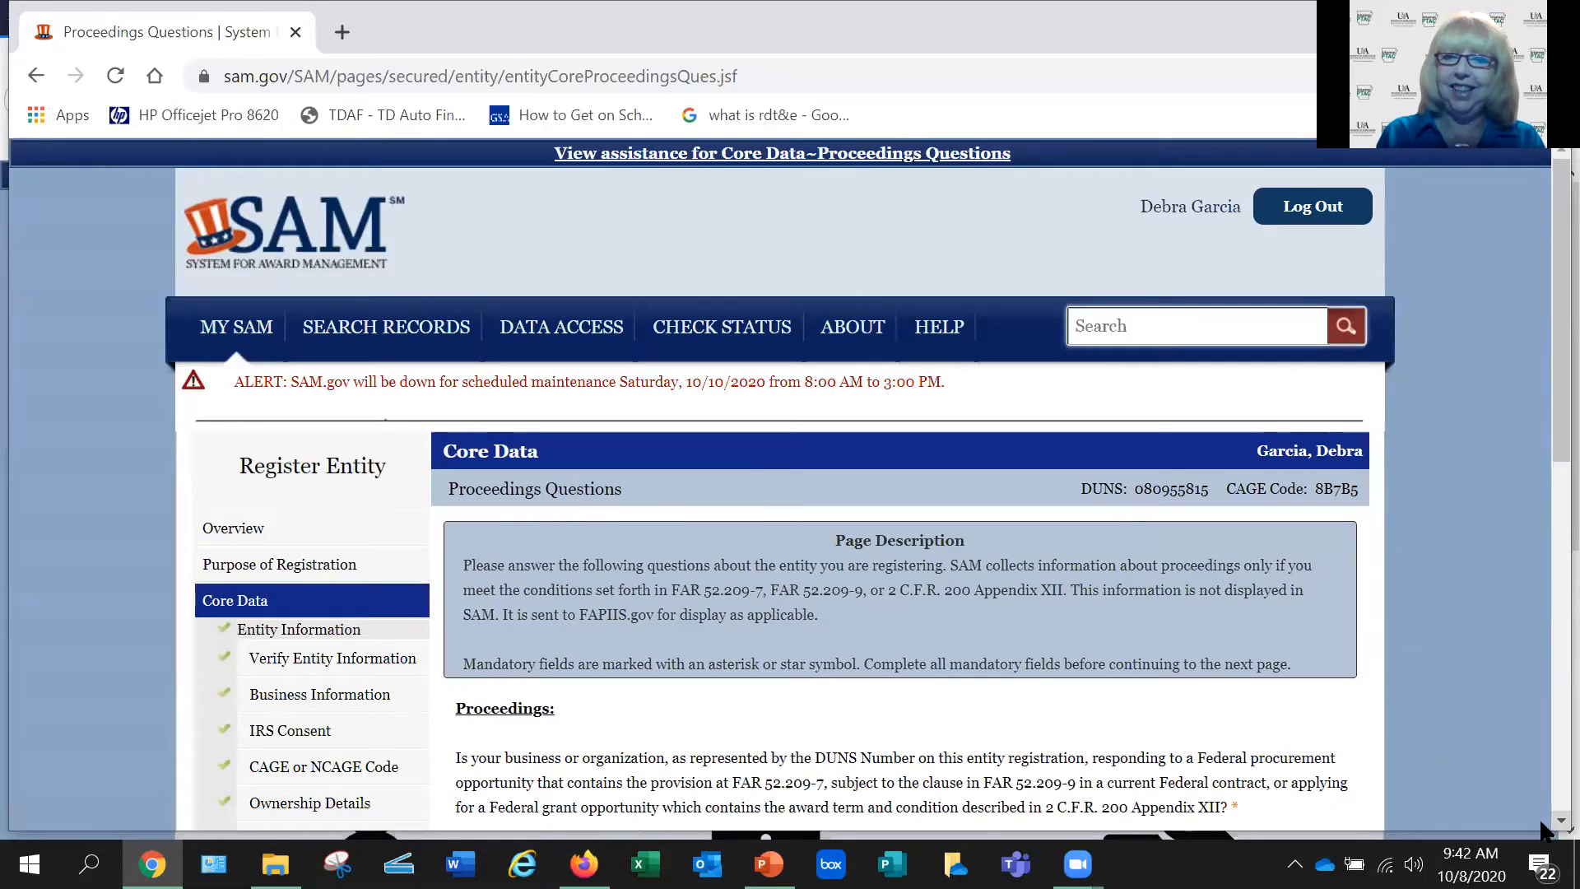
- Review the Proceedings Questions, keep the first answer at No, and save and continue to SAM Search Authorization
scroll(1540, 828, "down", 2)
scroll(1544, 831, "down", 2)
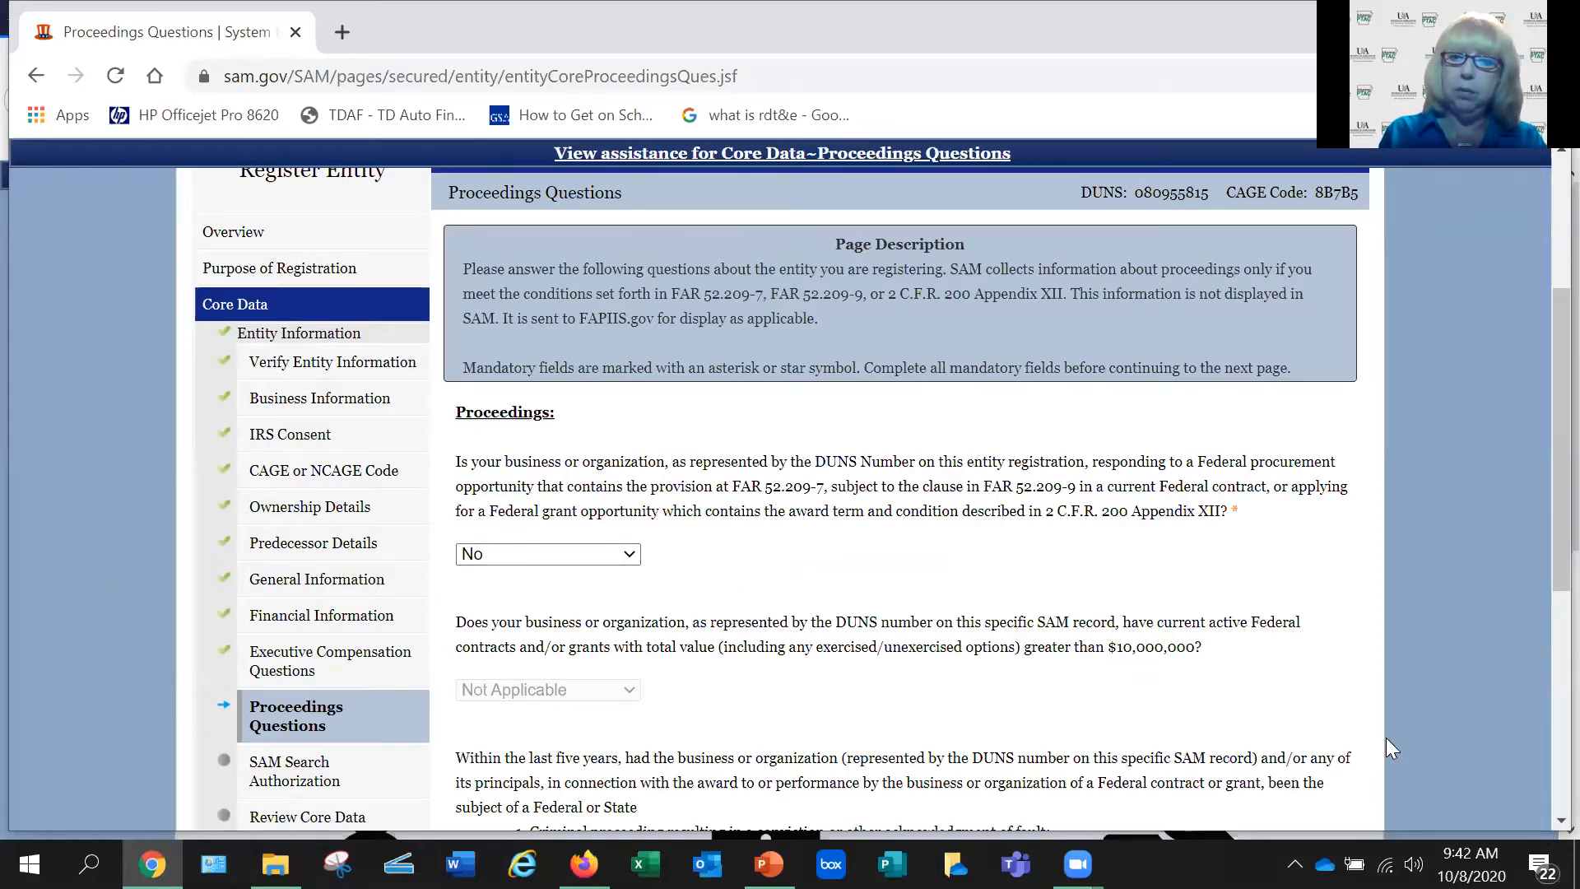
scroll(1374, 714, "down", 4)
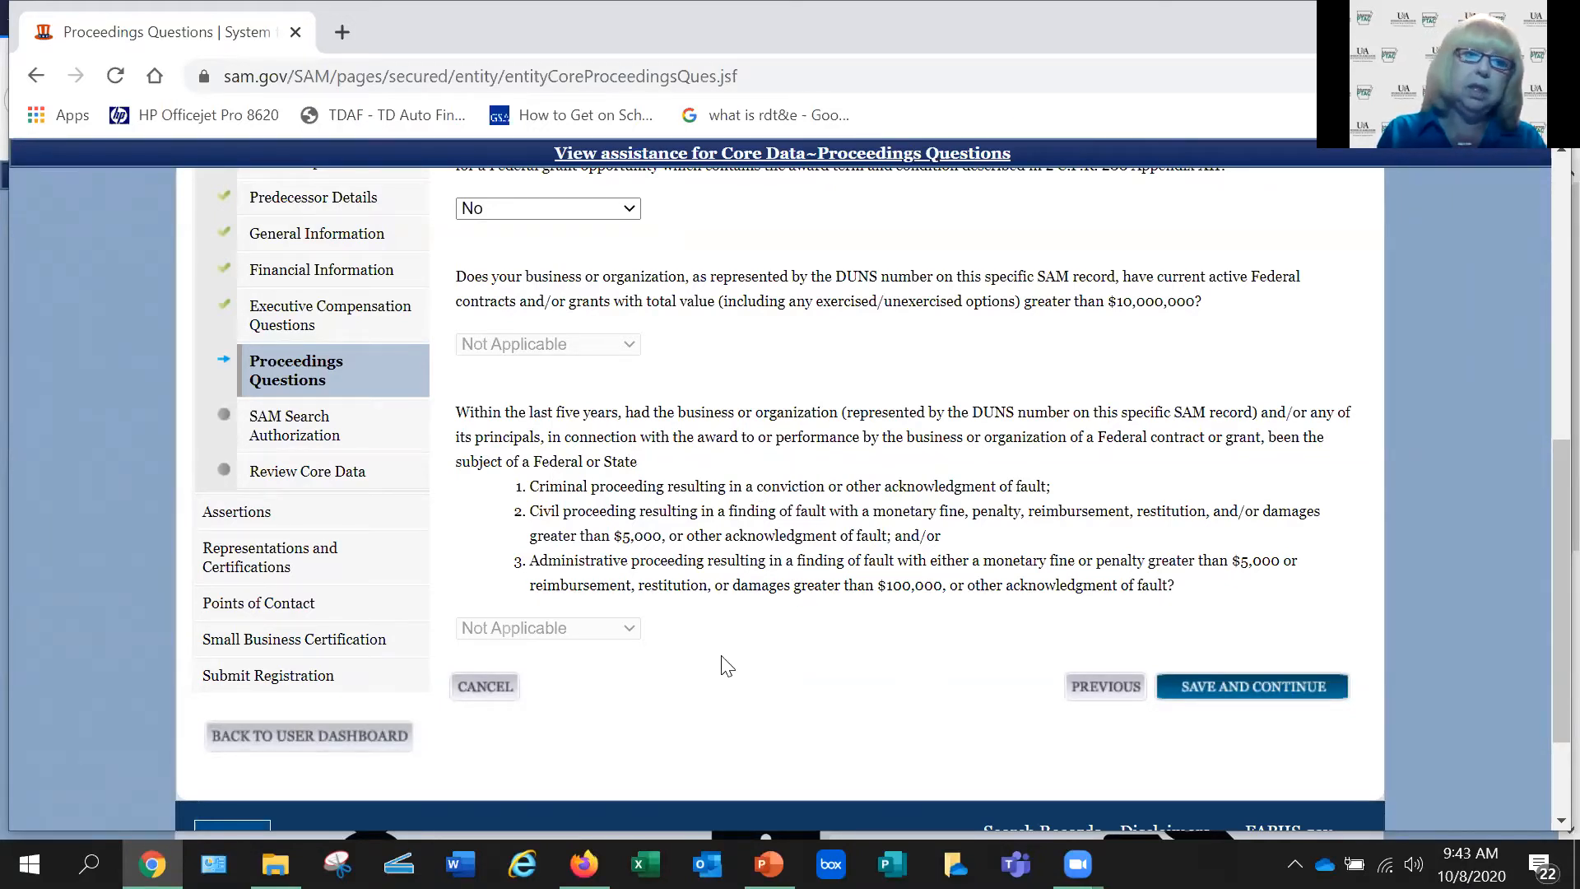
left_click(1248, 691)
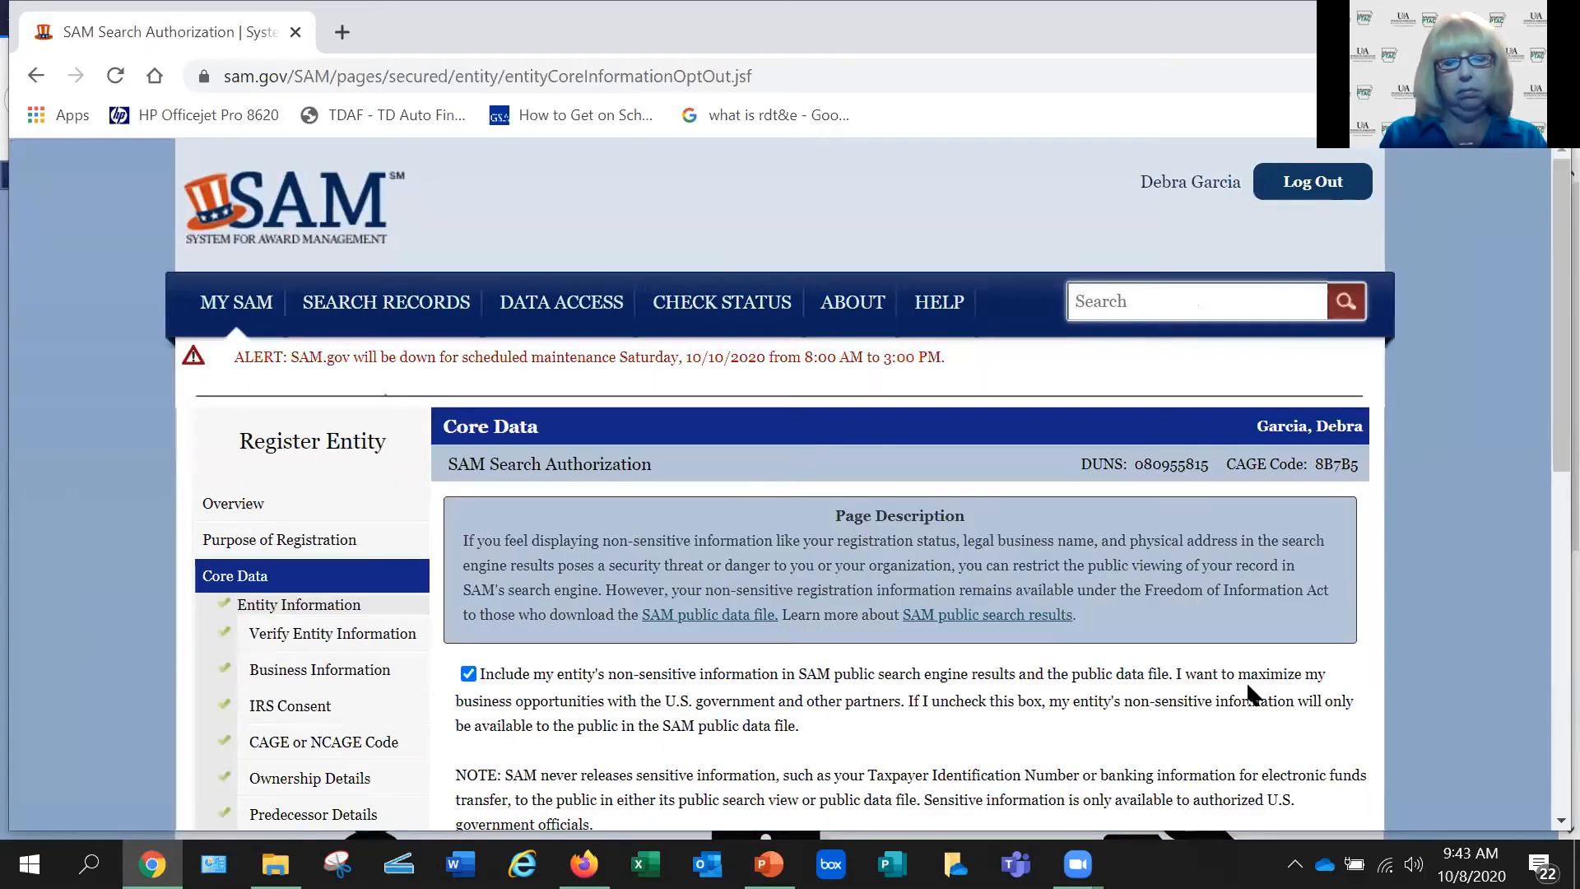
- Keep the entity's non-sensitive information included in SAM public search results, and save and continue to Review Core Data
scroll(1543, 823, "down", 3)
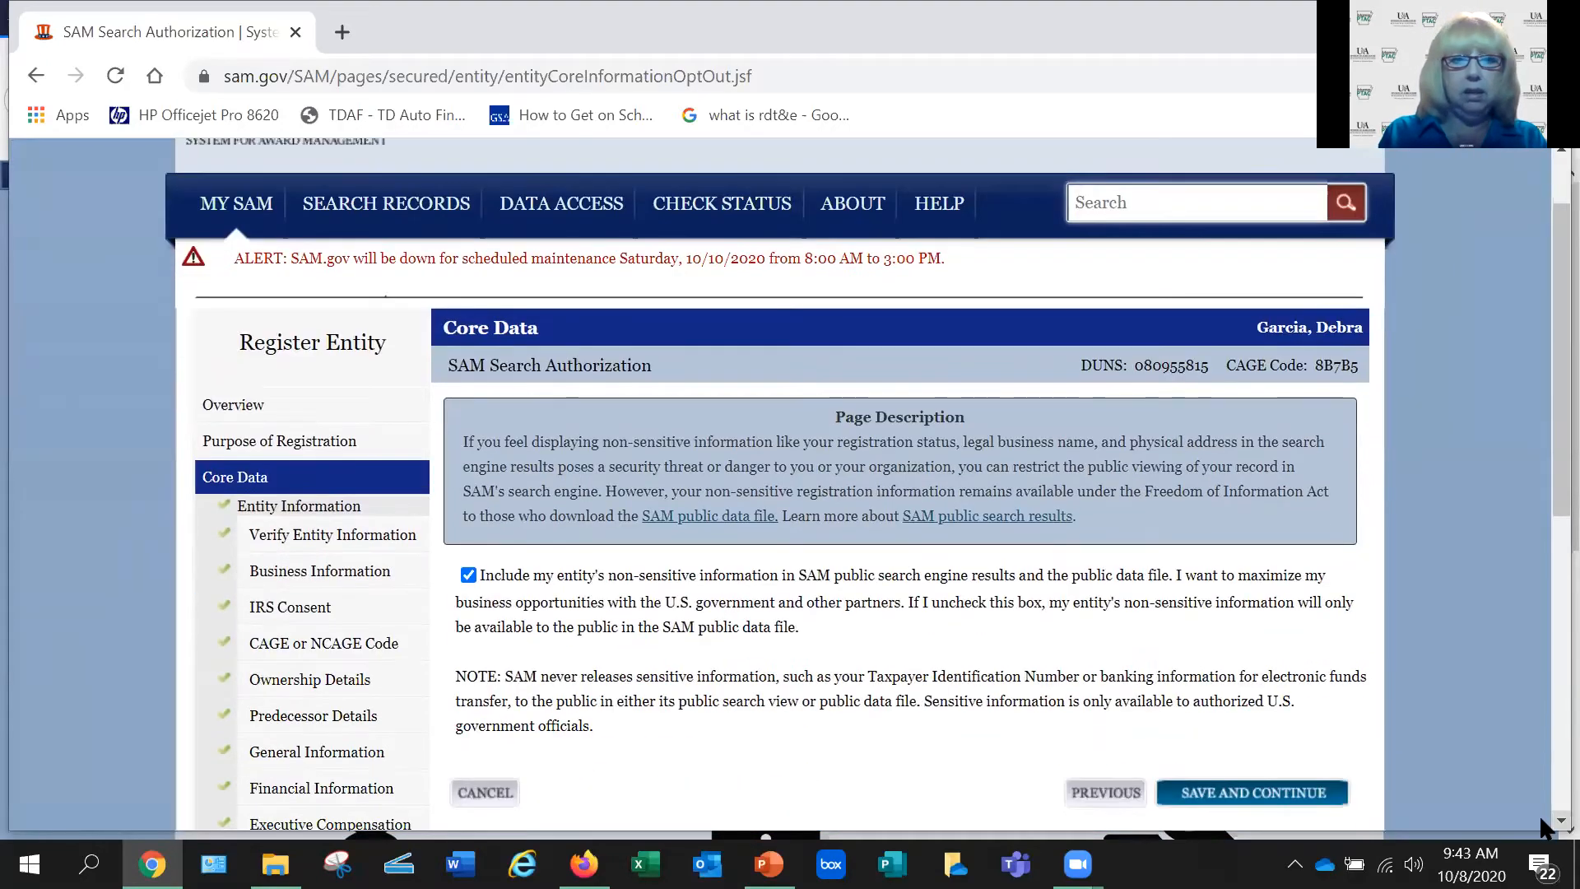
scroll(1539, 500, "up", 1)
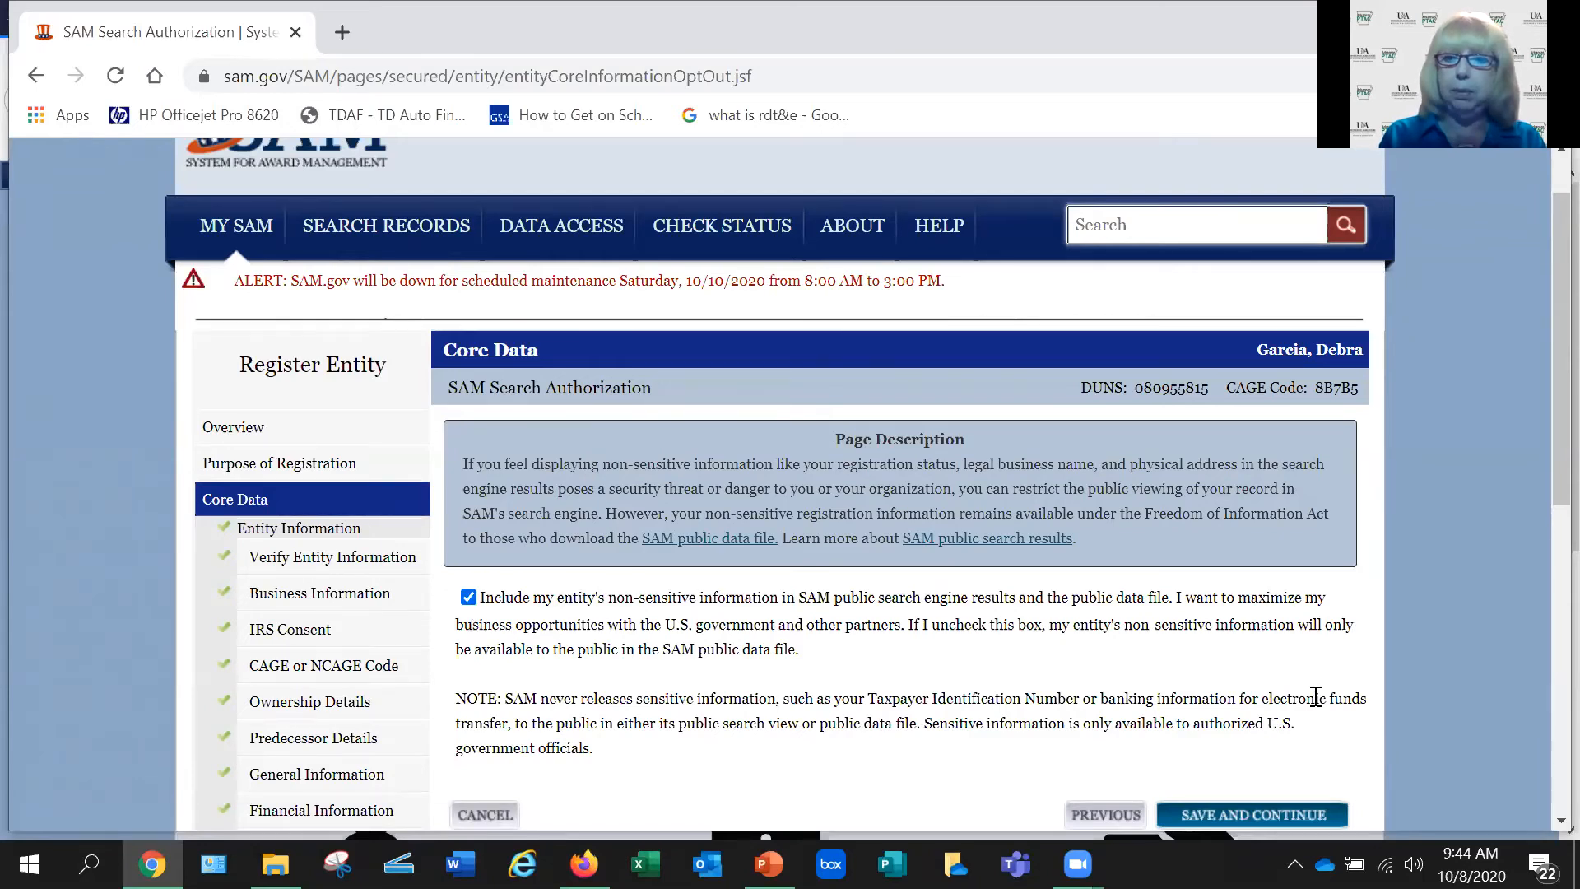
scroll(1535, 794, "down", 1)
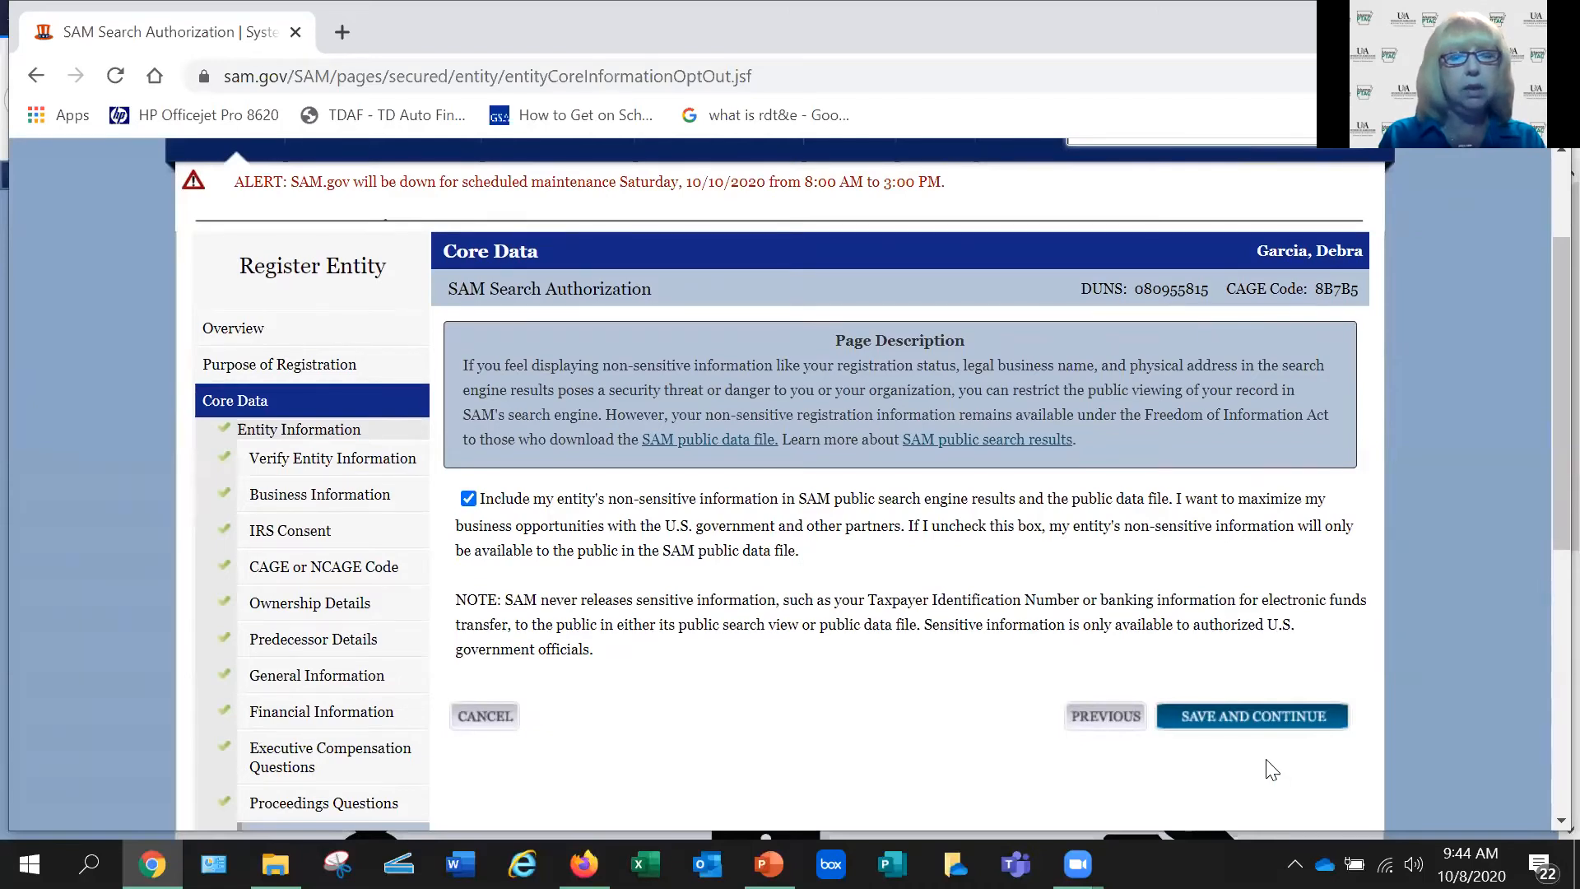
left_click(1273, 724)
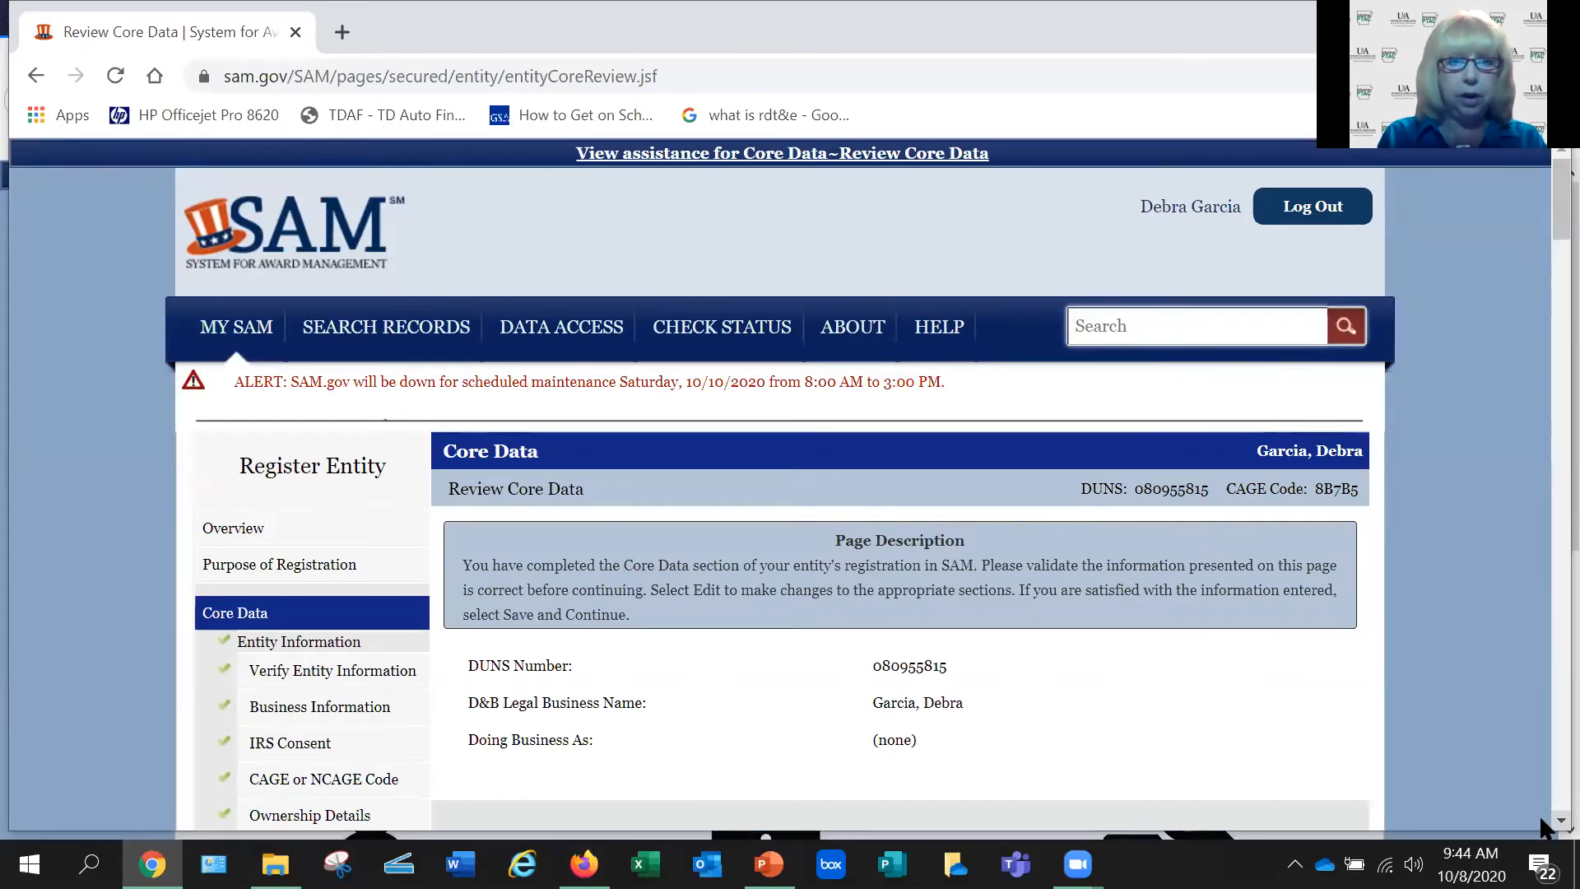
- Review the Core Data summary from Business & TIN Information through SAM Search Authorization, and recheck the sections back to General Information's business types
scroll(1542, 820, "down", 2)
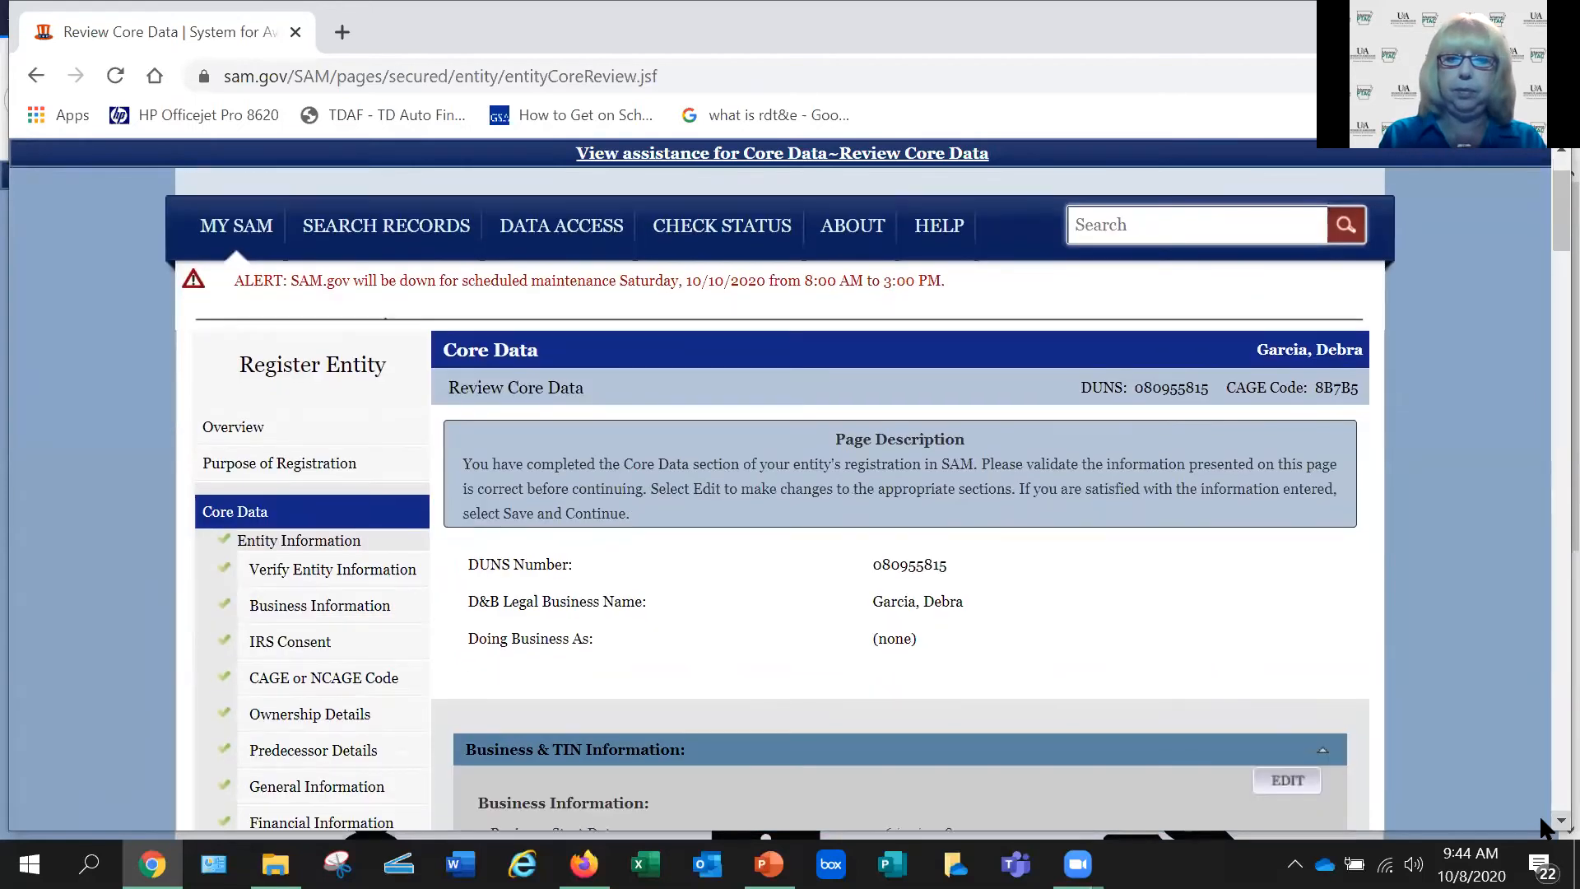
scroll(1542, 823, "down", 5)
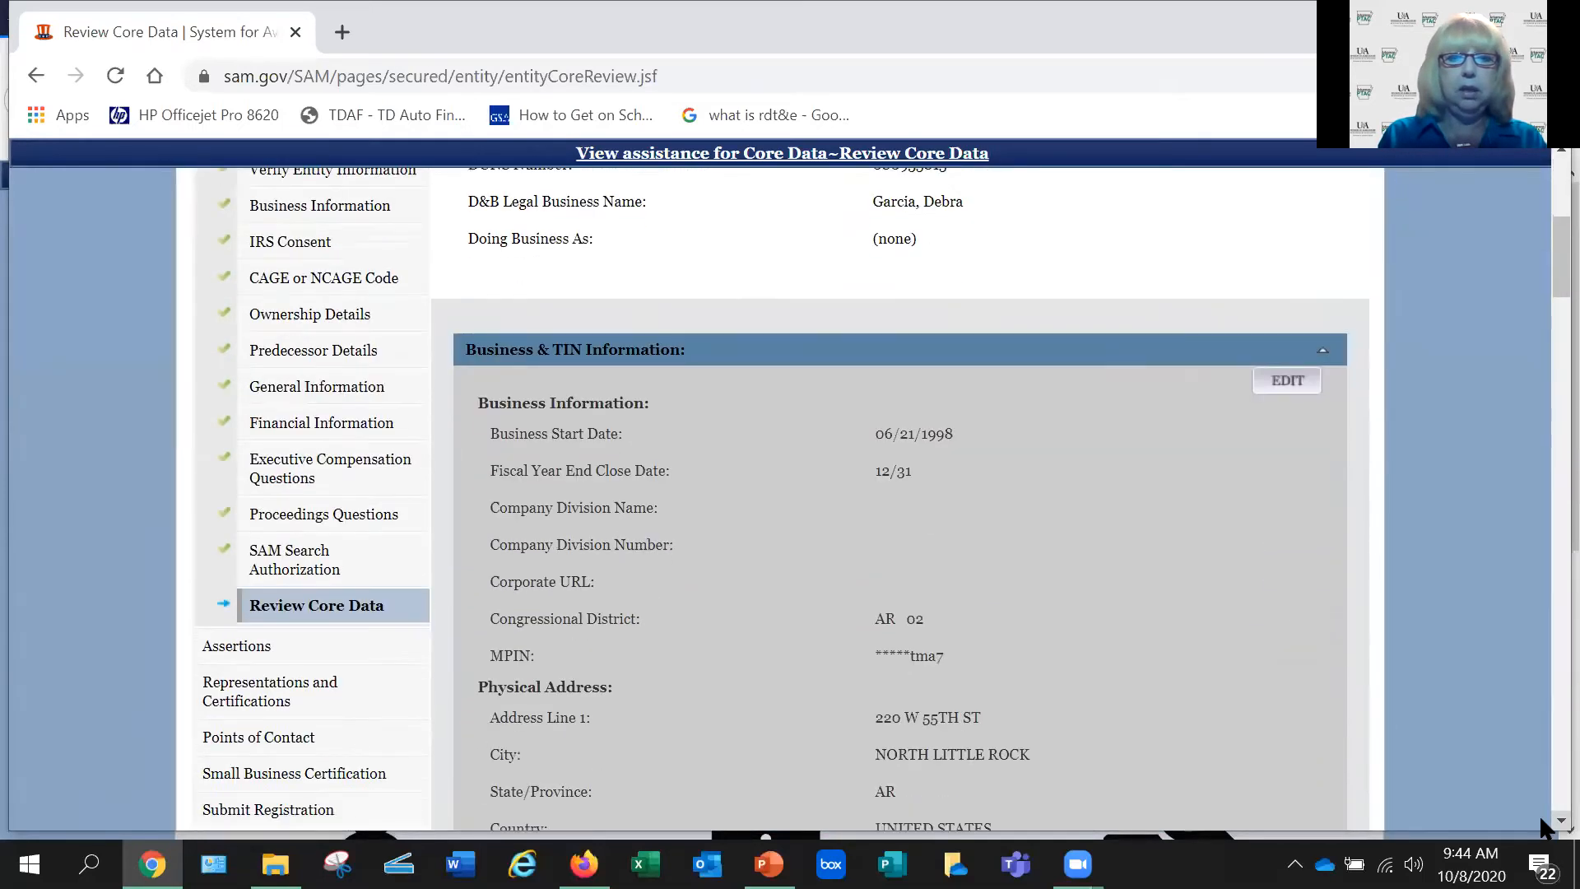
scroll(1542, 822, "down", 5)
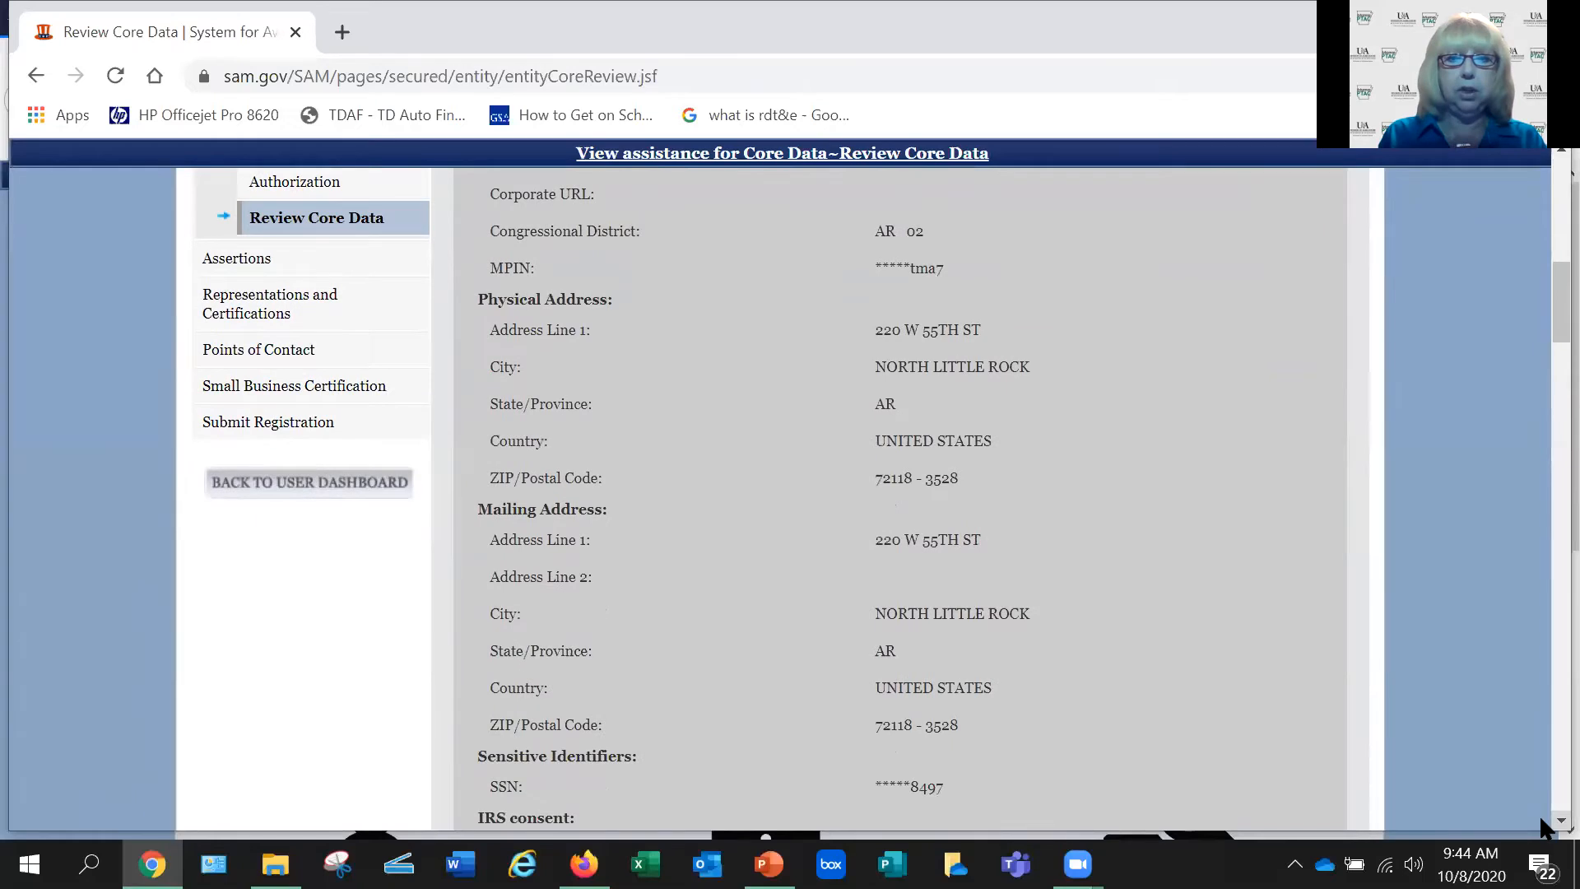
scroll(1542, 823, "down", 6)
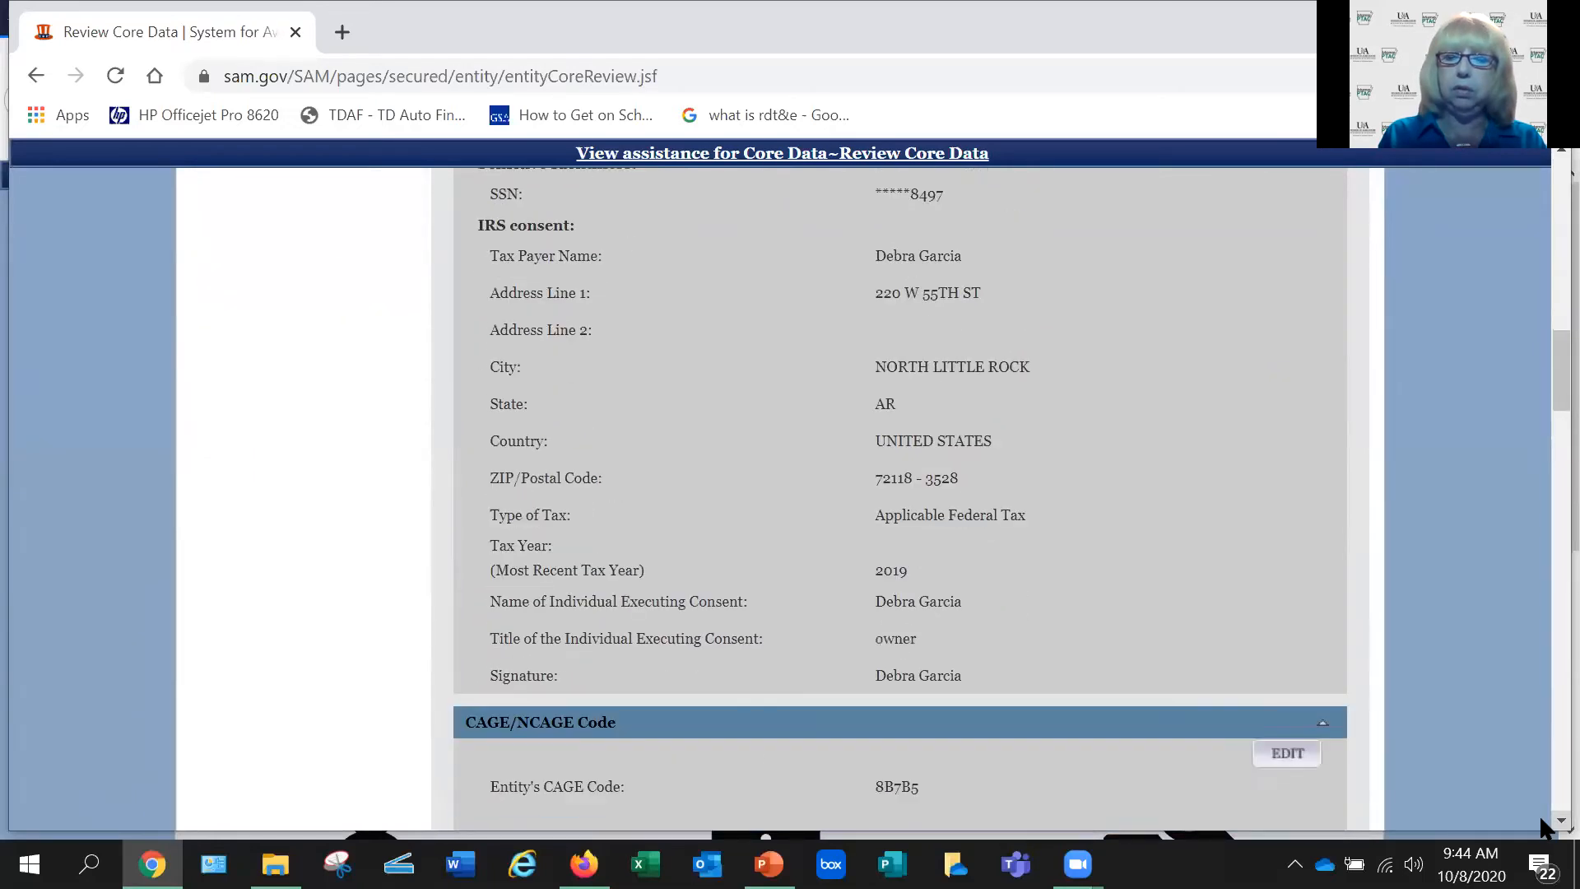
scroll(1541, 821, "down", 7)
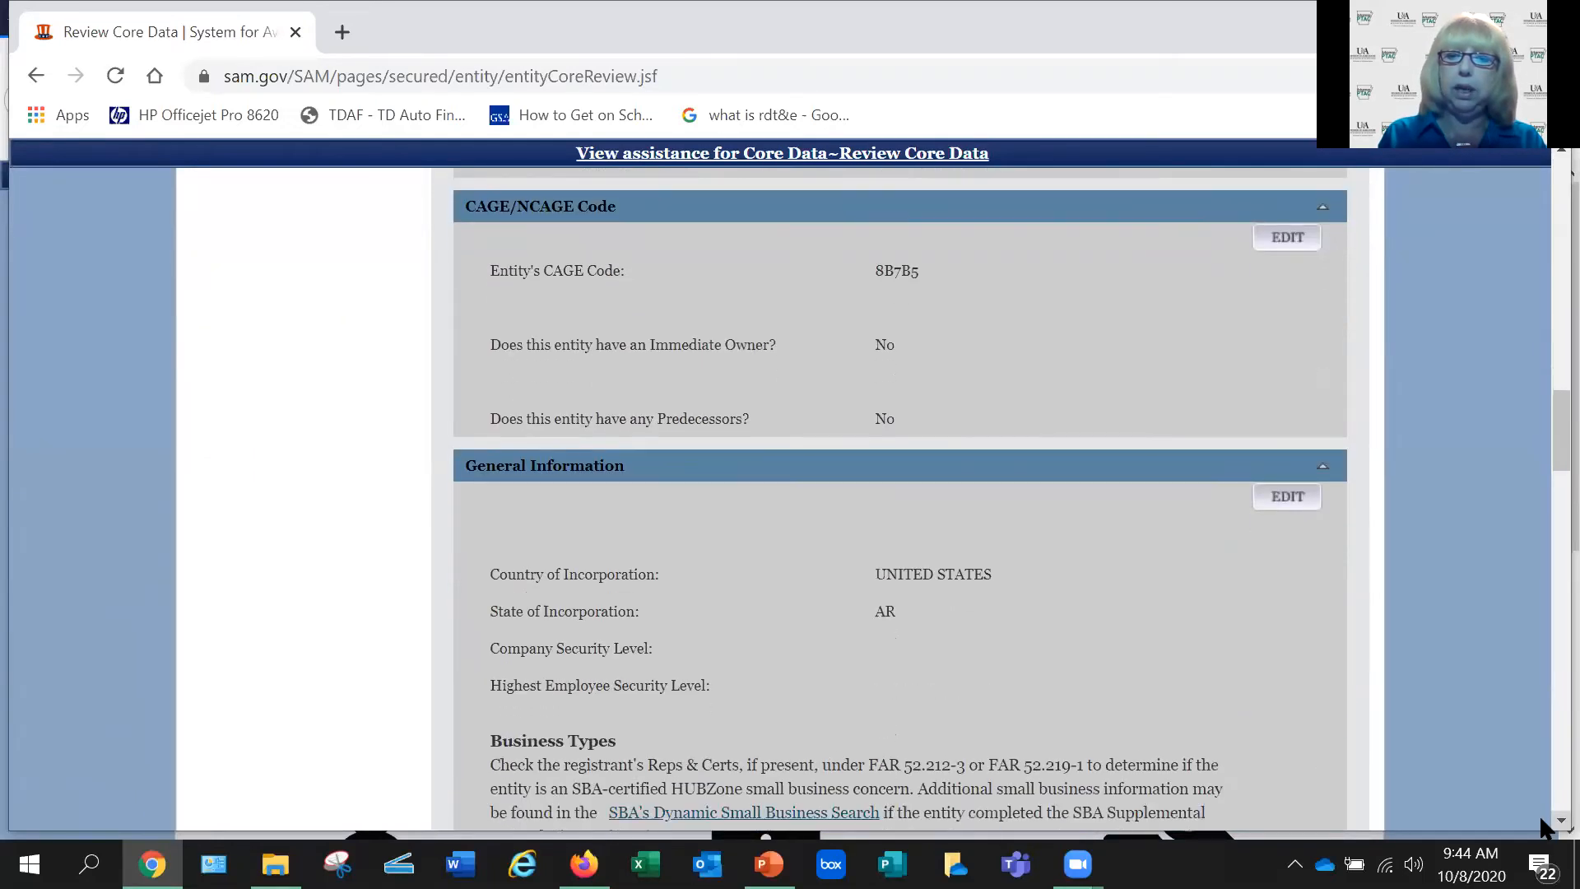
scroll(1542, 823, "down", 7)
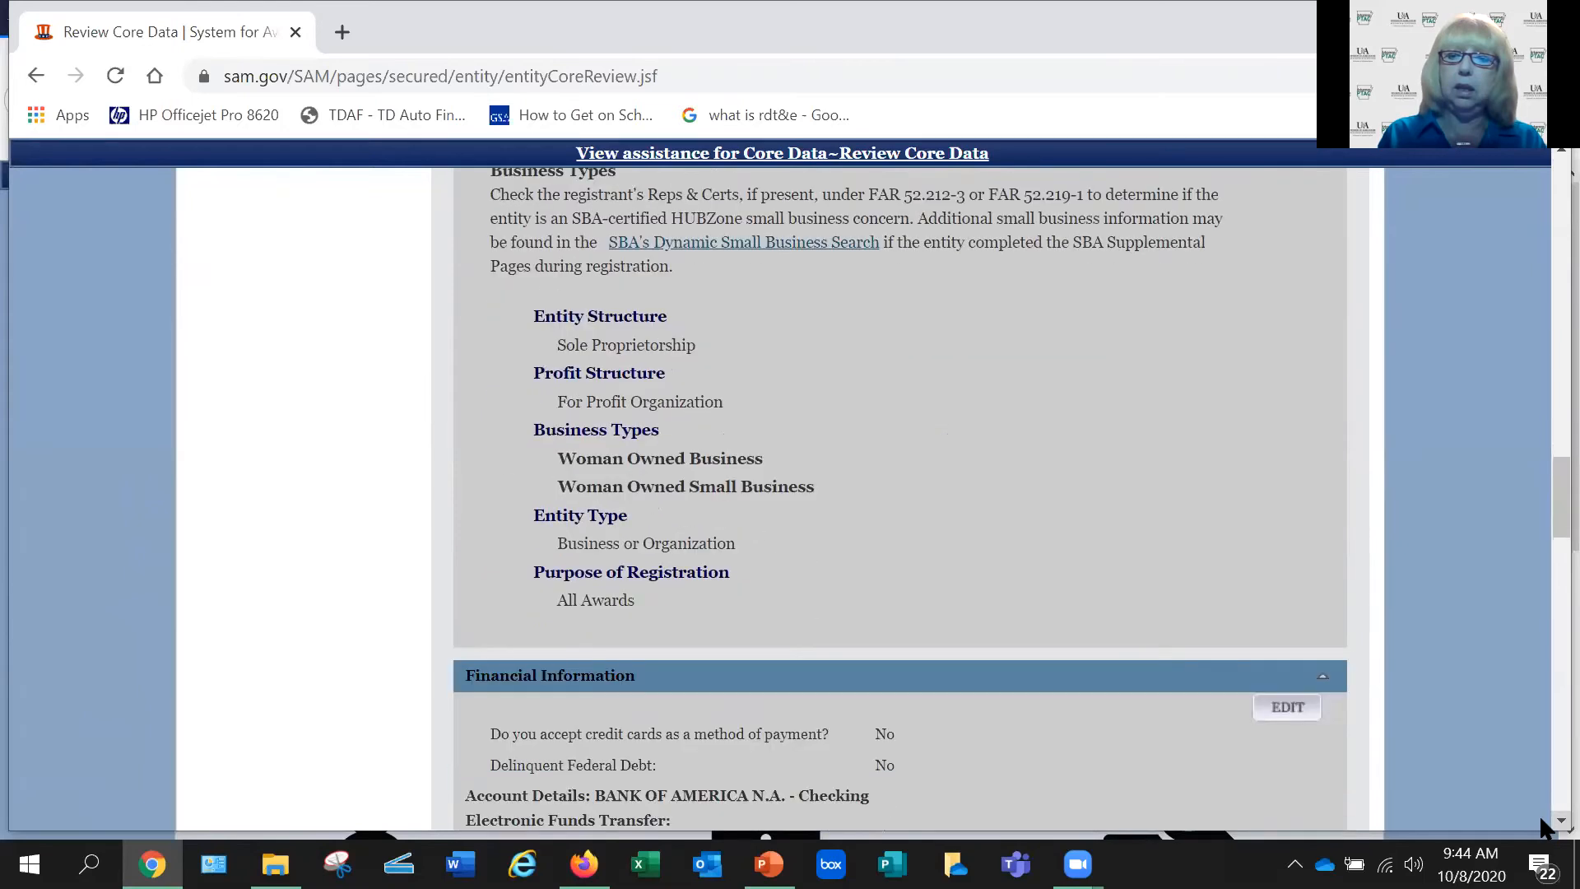
scroll(1543, 823, "down", 15)
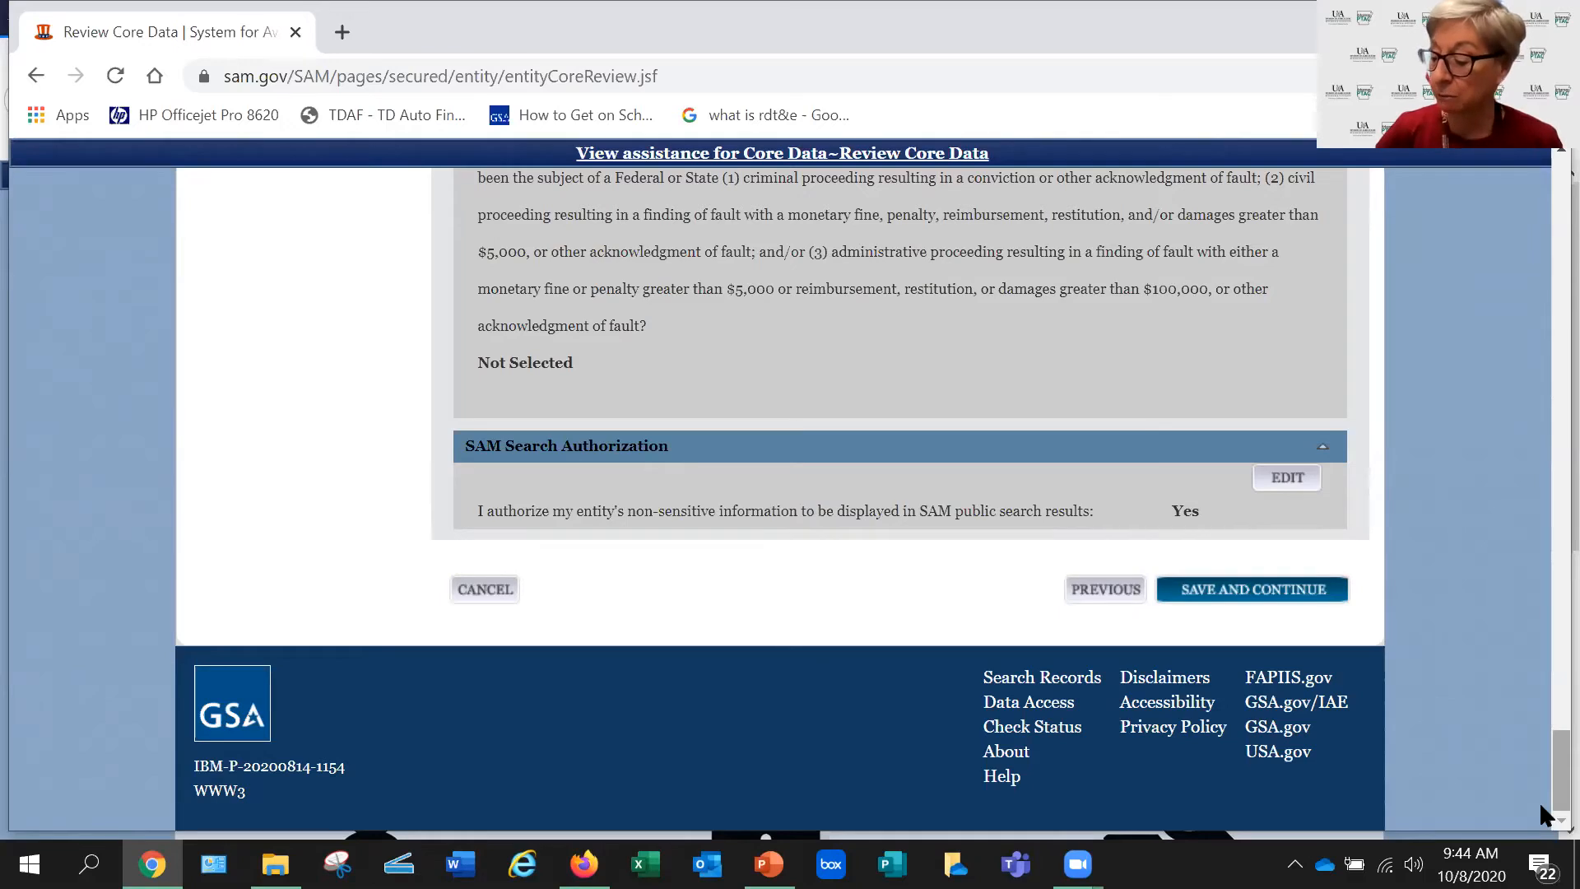
scroll(1539, 757, "up", 2)
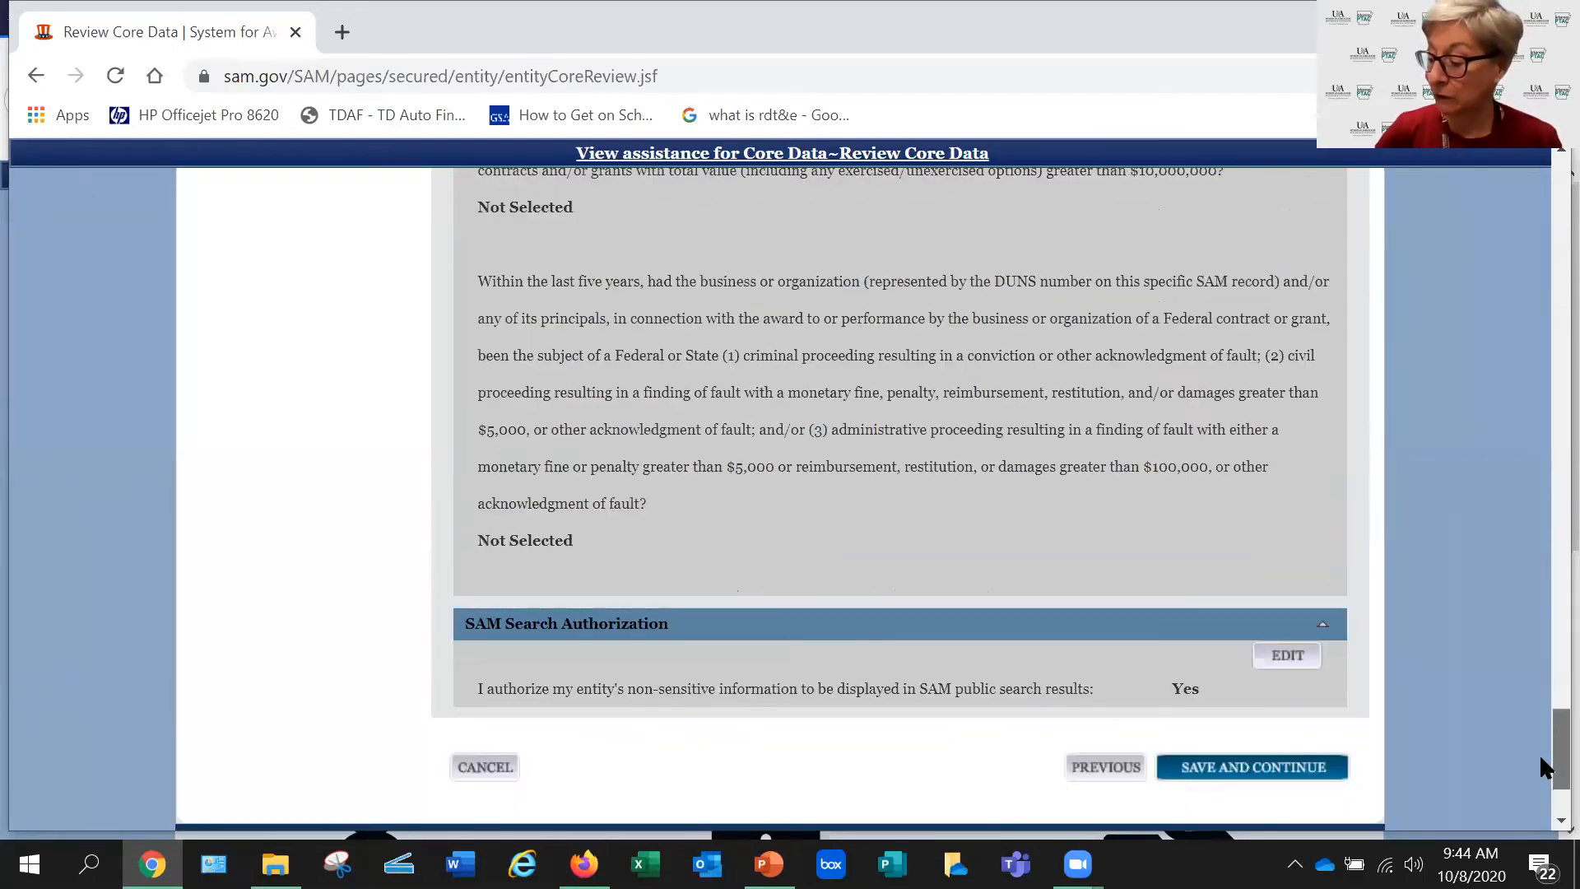
scroll(1542, 727, "up", 5)
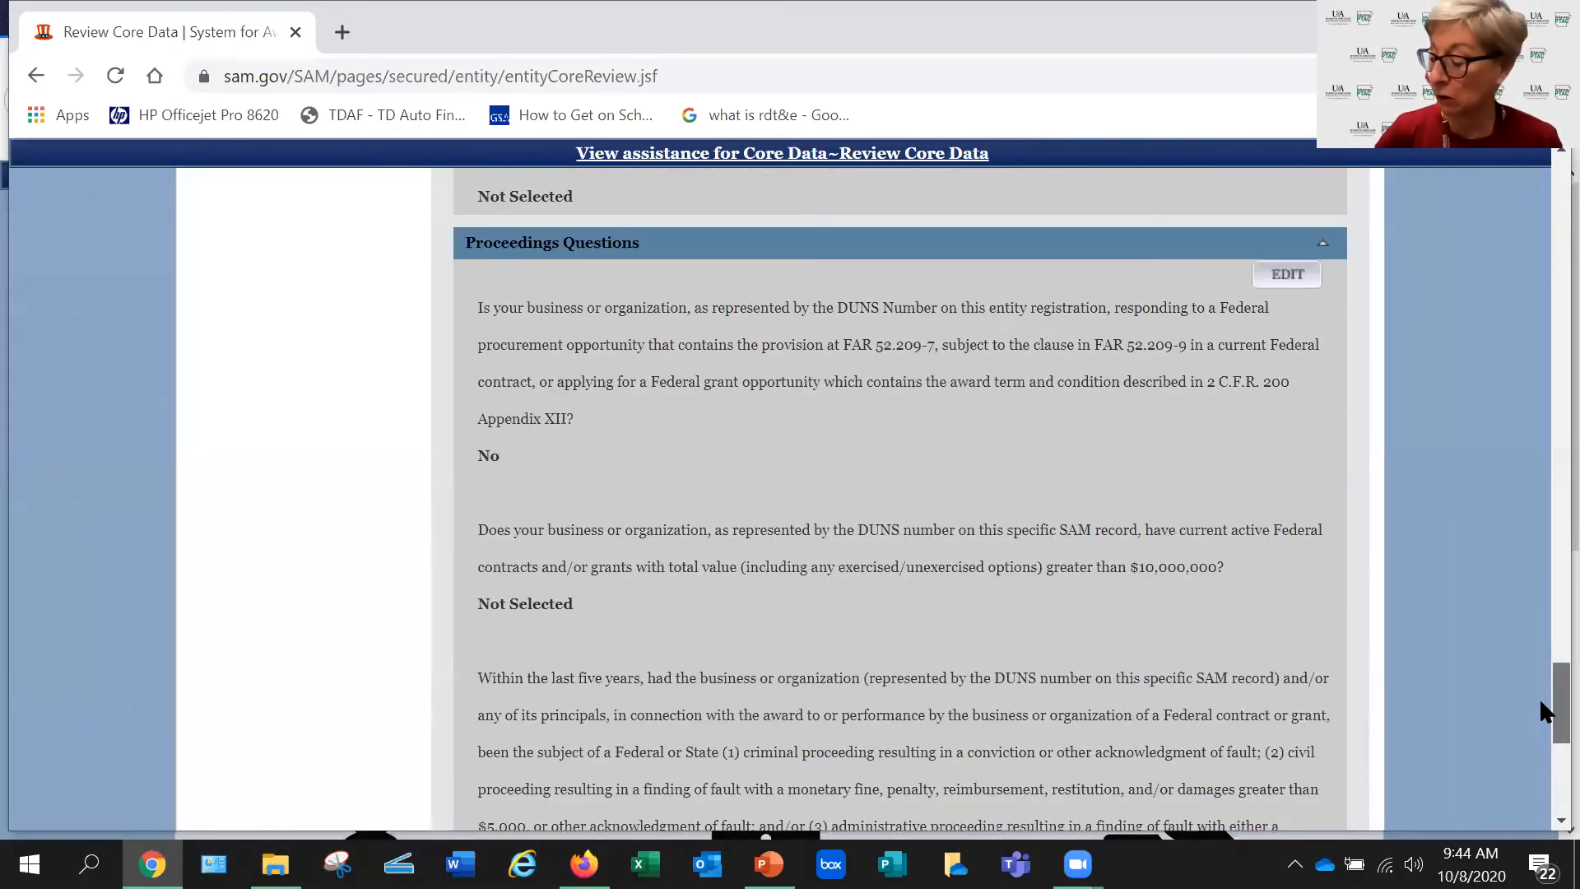
scroll(1539, 698, "up", 6)
scroll(1540, 633, "up", 4)
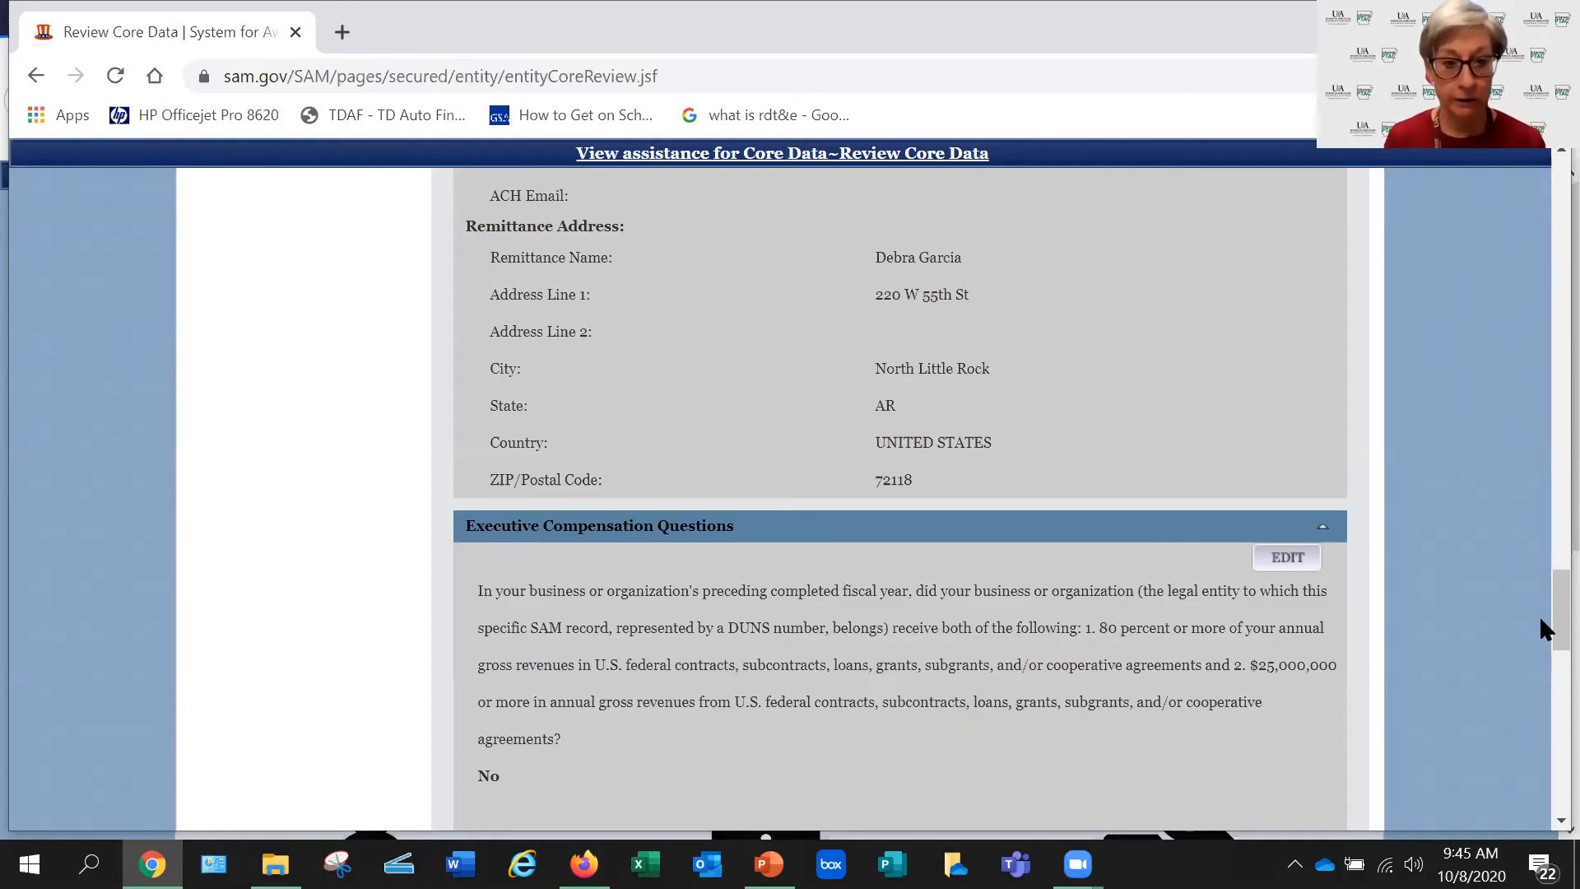
left_click_drag(1541, 631, 1541, 508)
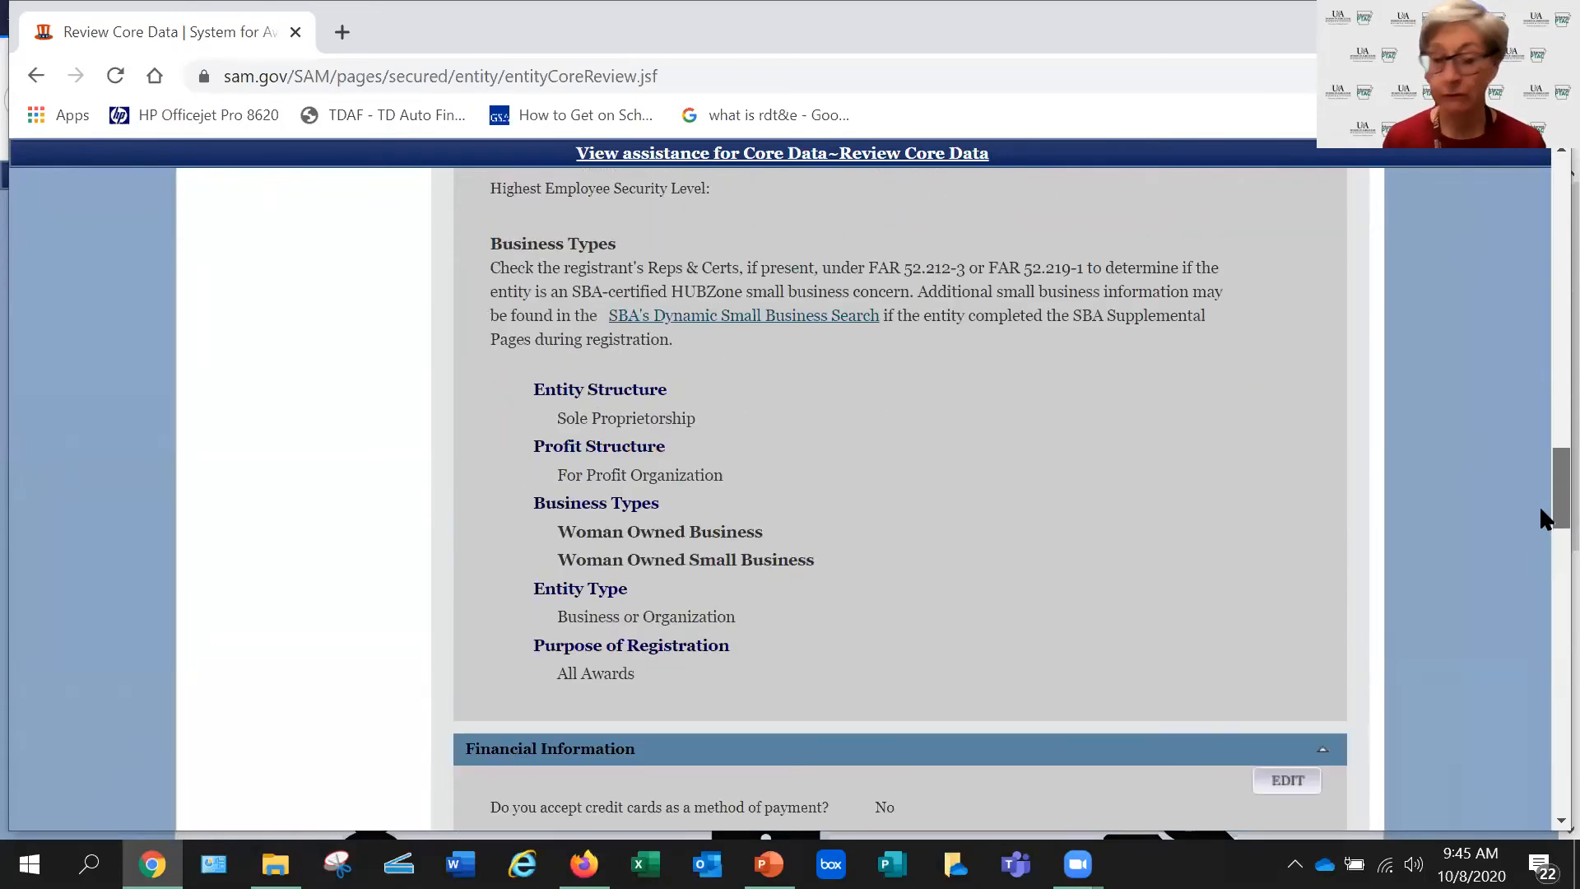
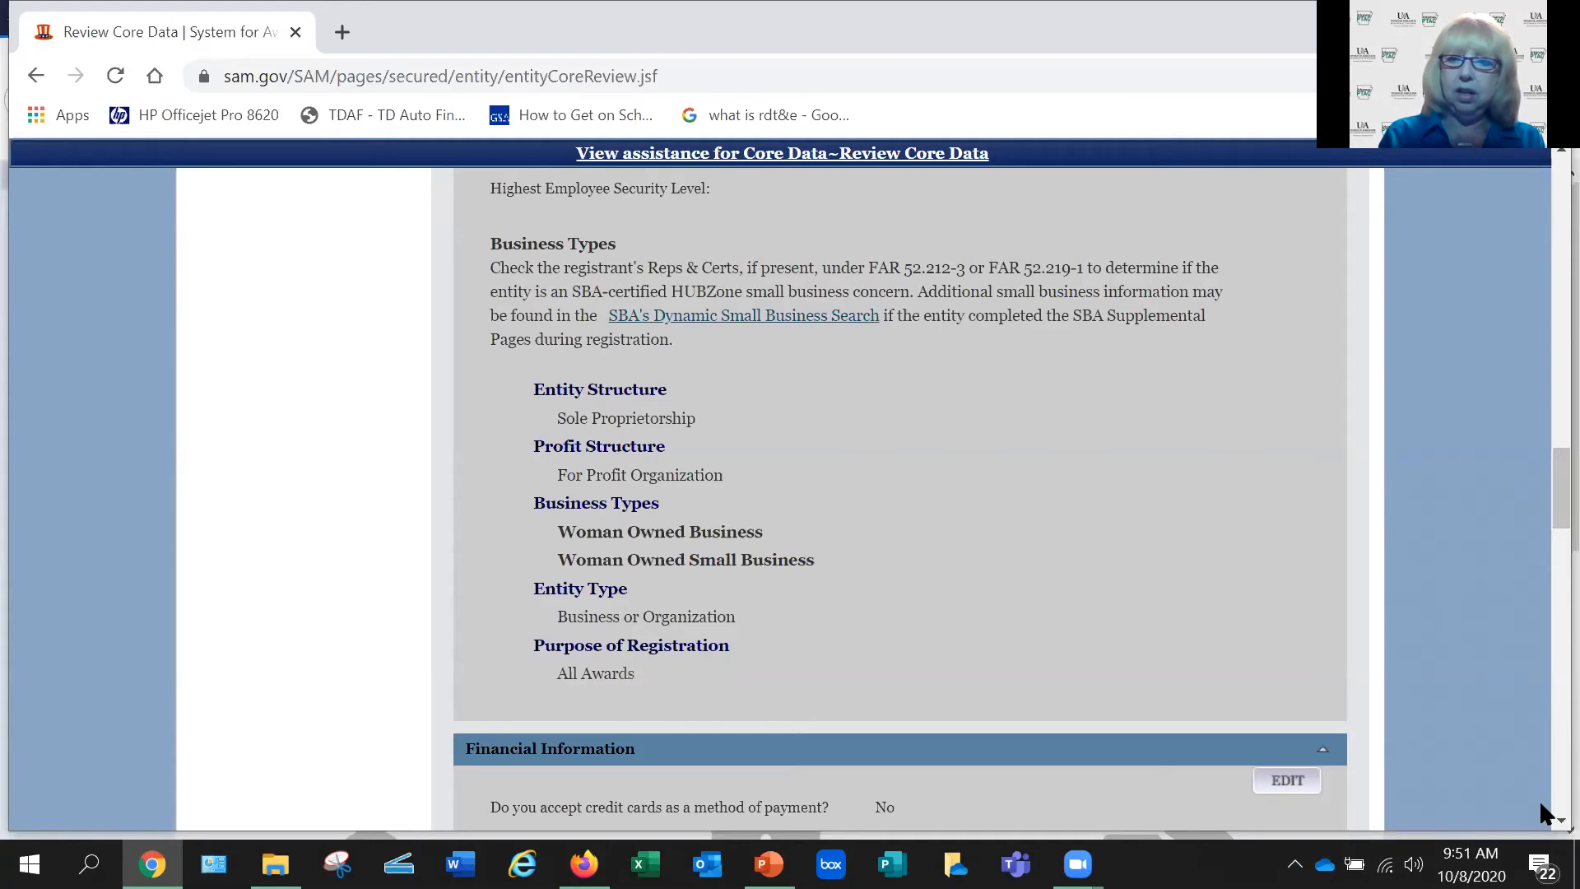
- Save and continue from the Core Data review, and view the Goods and Services page down to the Add NAICS Codes section
scroll(1539, 798, "down", 15)
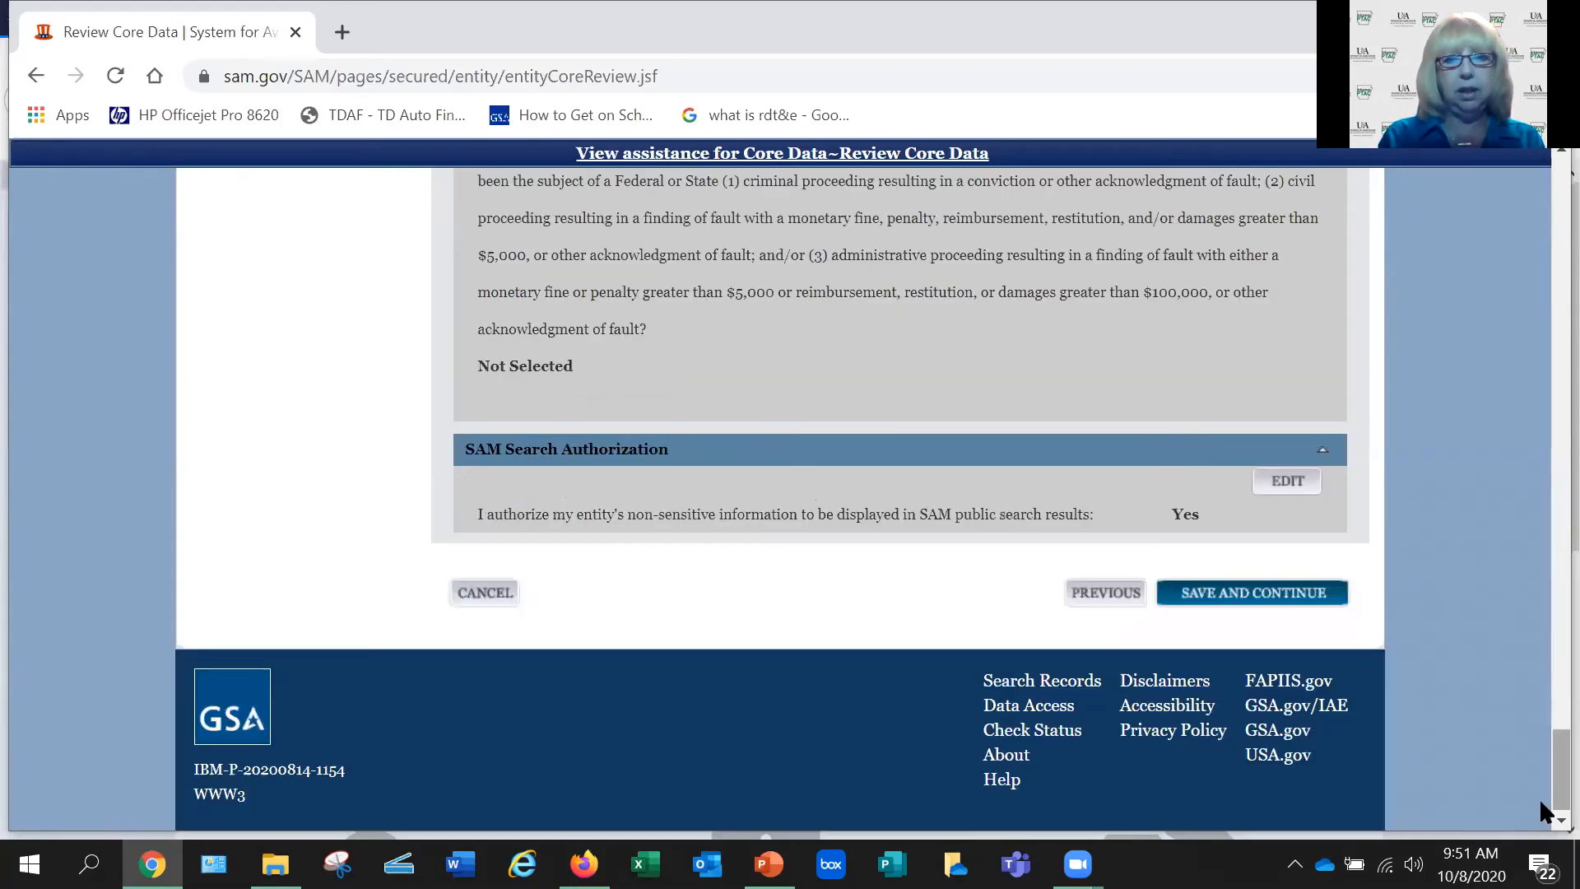
left_click(1266, 591)
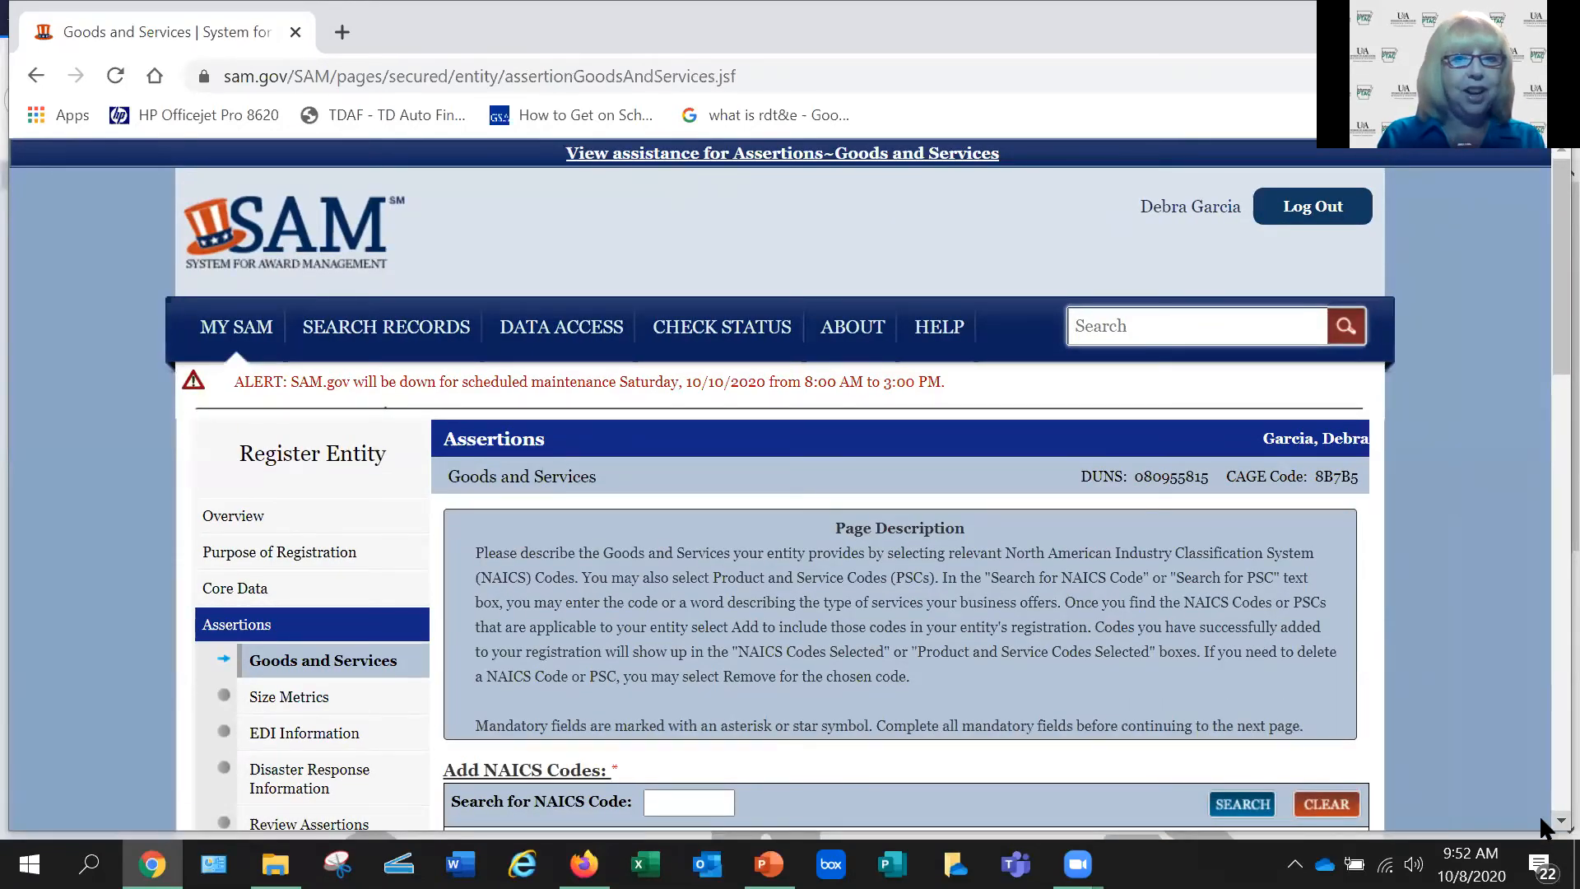
scroll(1543, 826, "down", 2)
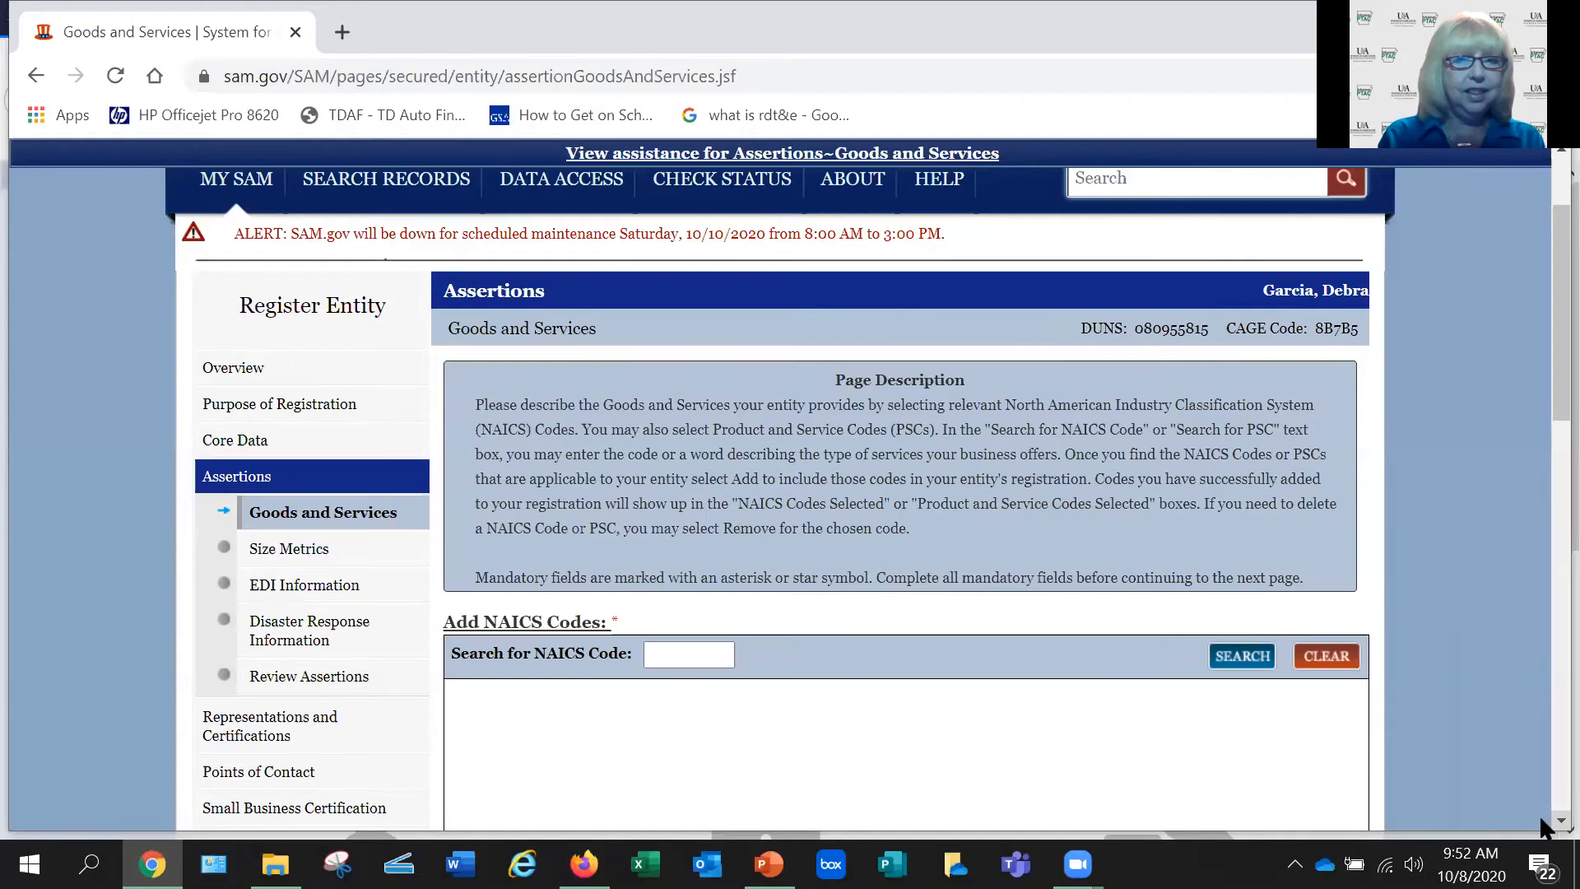
scroll(1545, 827, "down", 1)
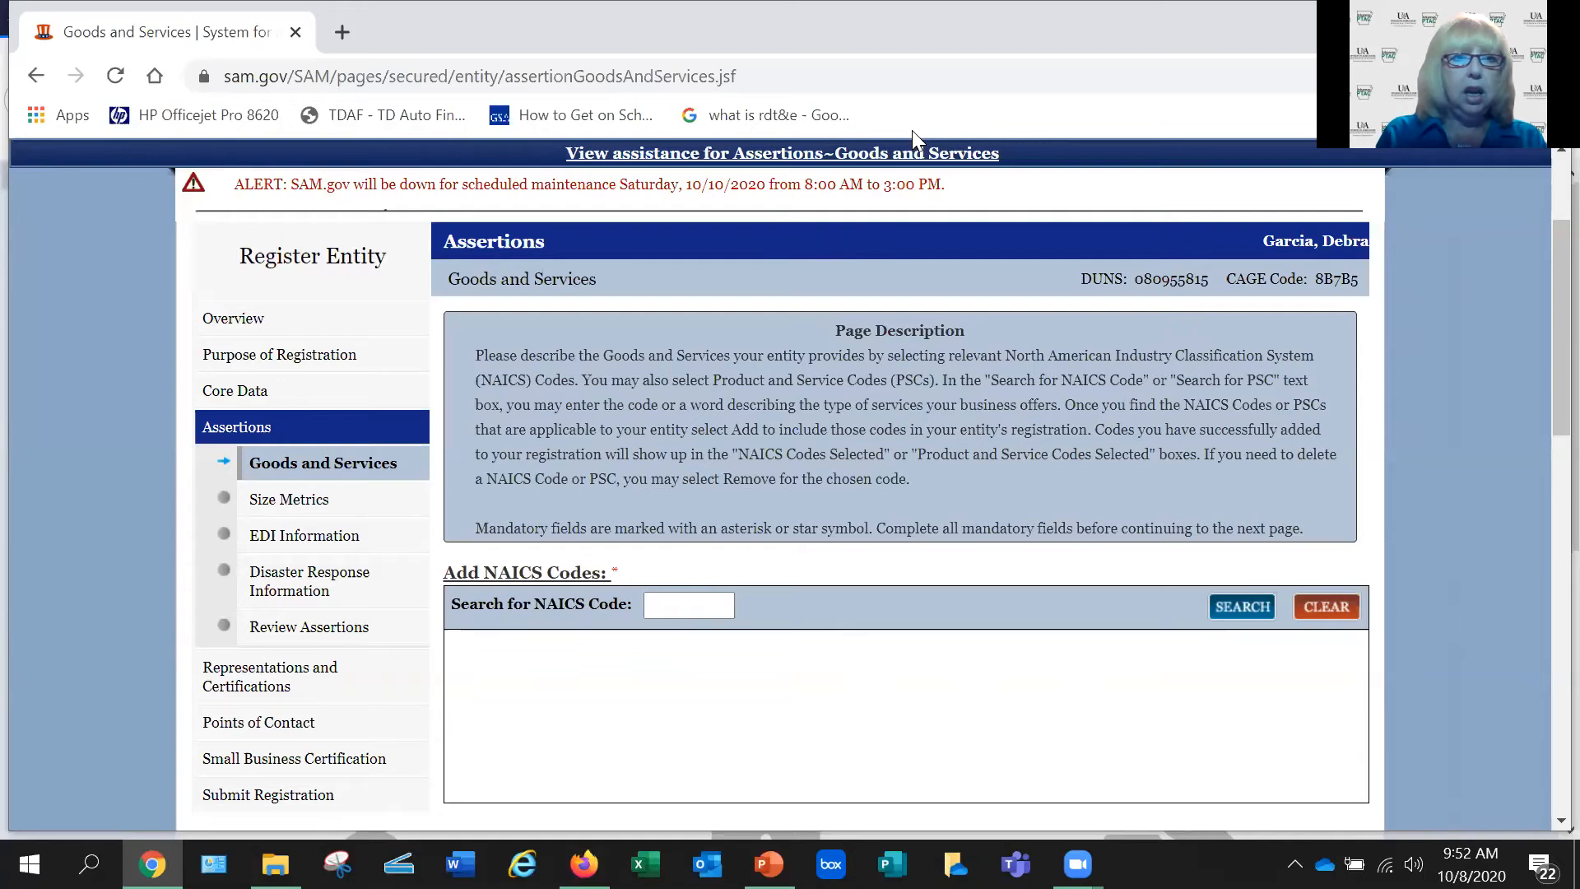
- Open a blank browser tab, switch to the Firefox window showing SAM.gov, and dismiss its session expiry notice
left_click(341, 31)
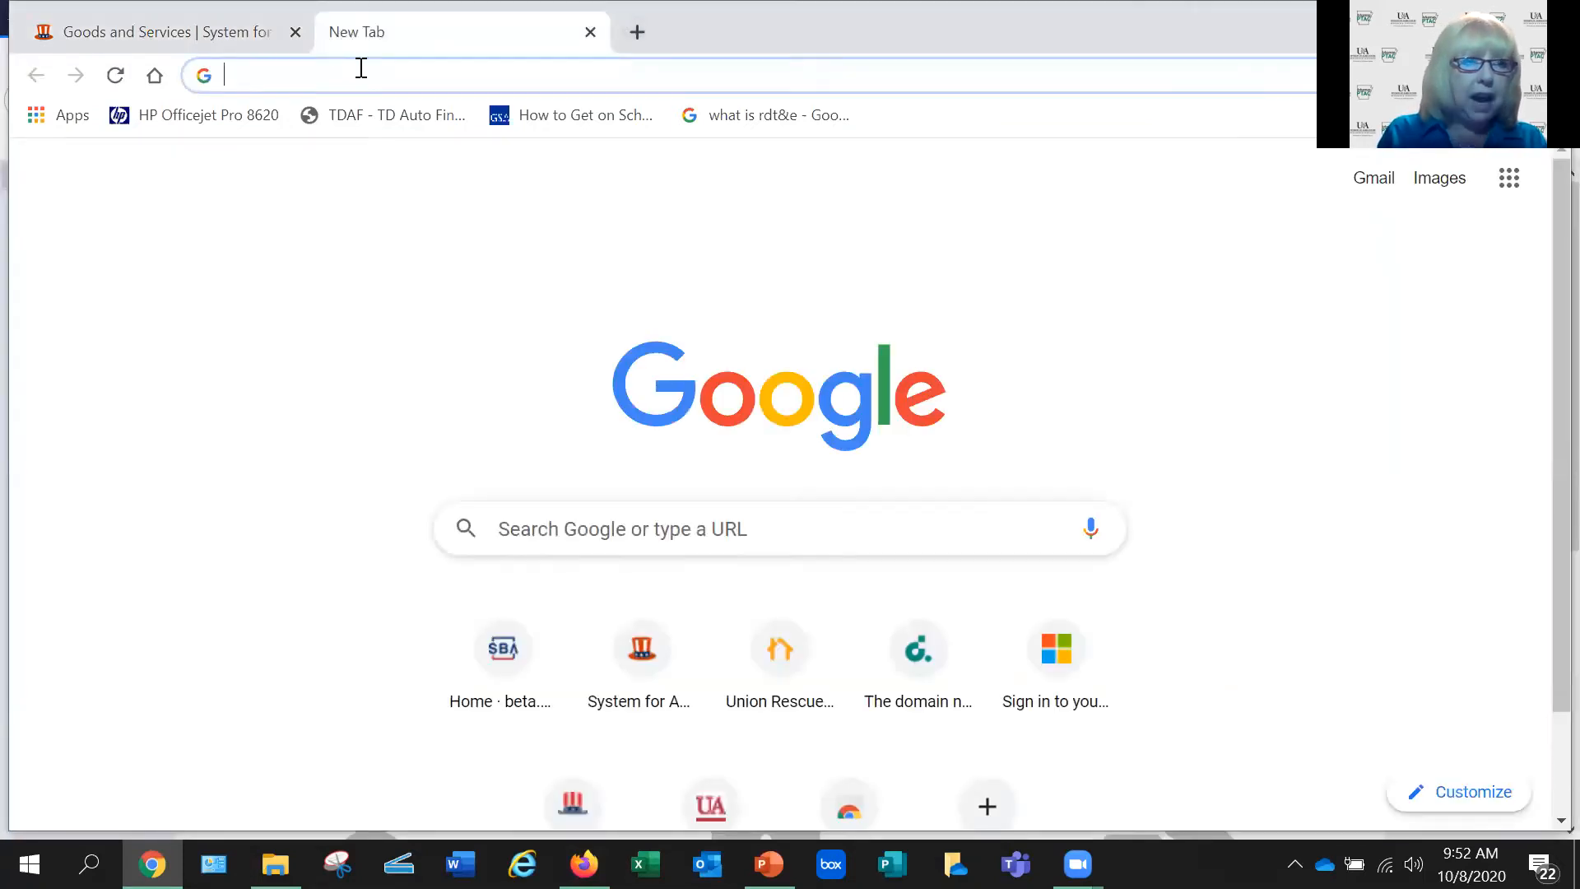
left_click(1348, 153)
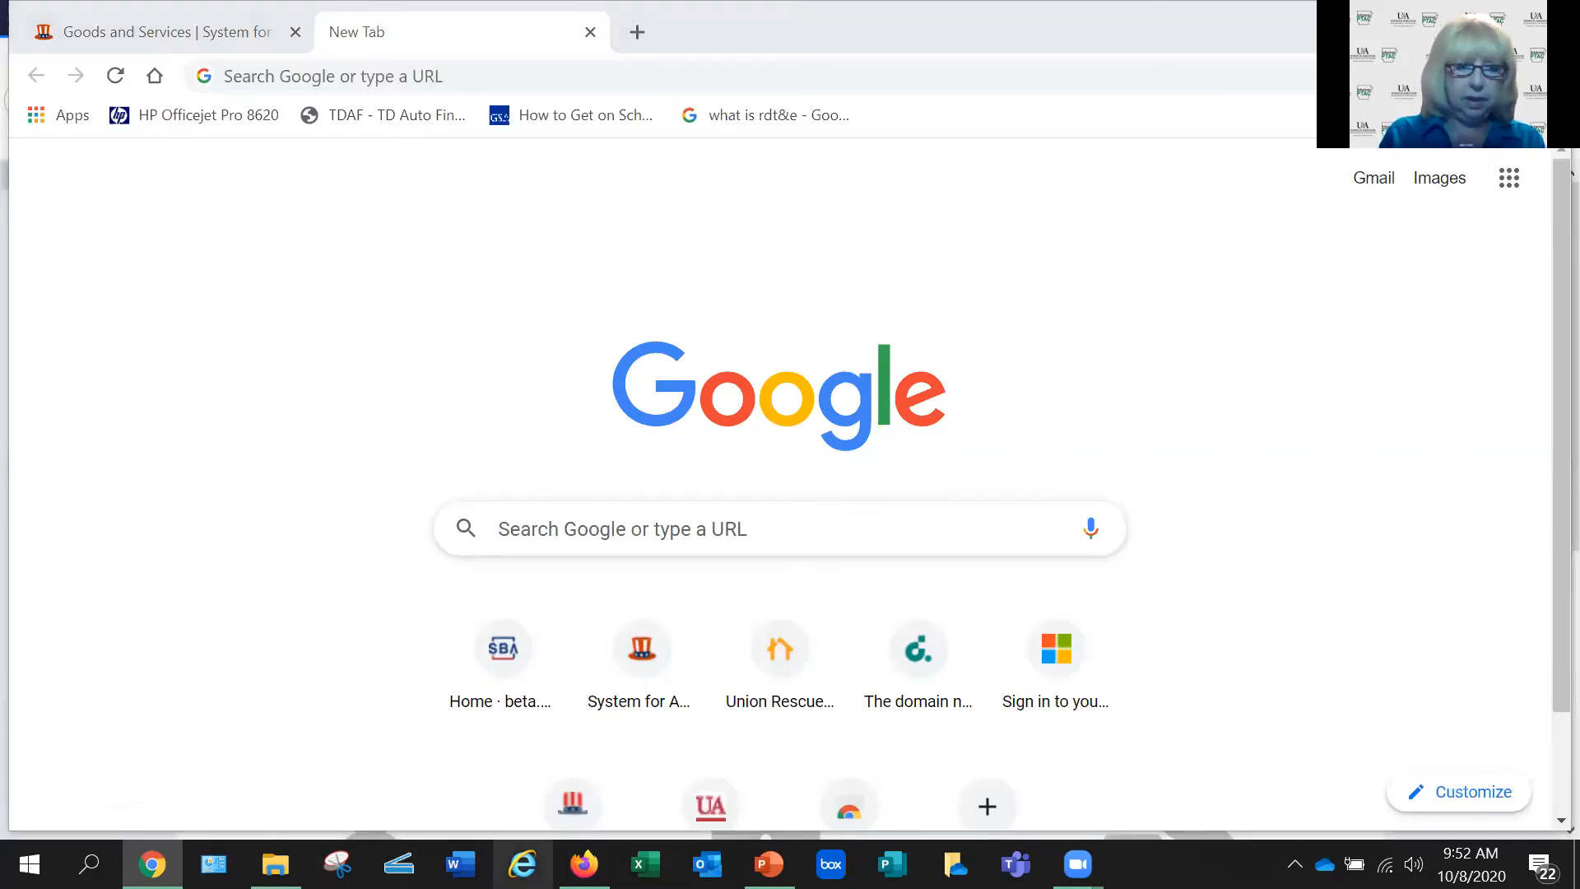
mouse_move(152, 864)
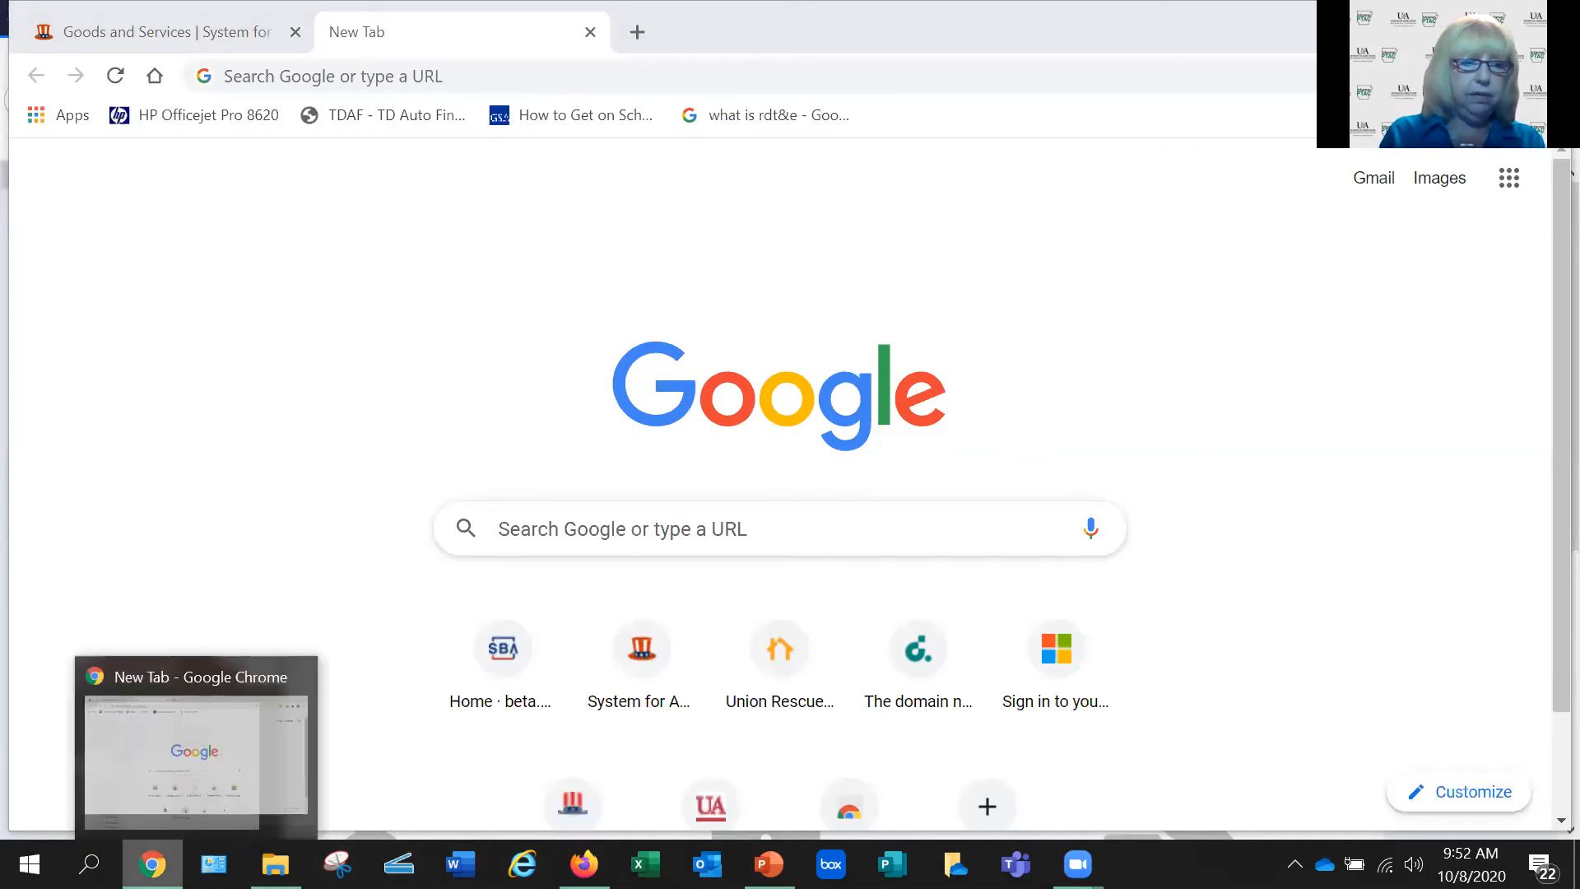
mouse_move(583, 864)
left_click(665, 668)
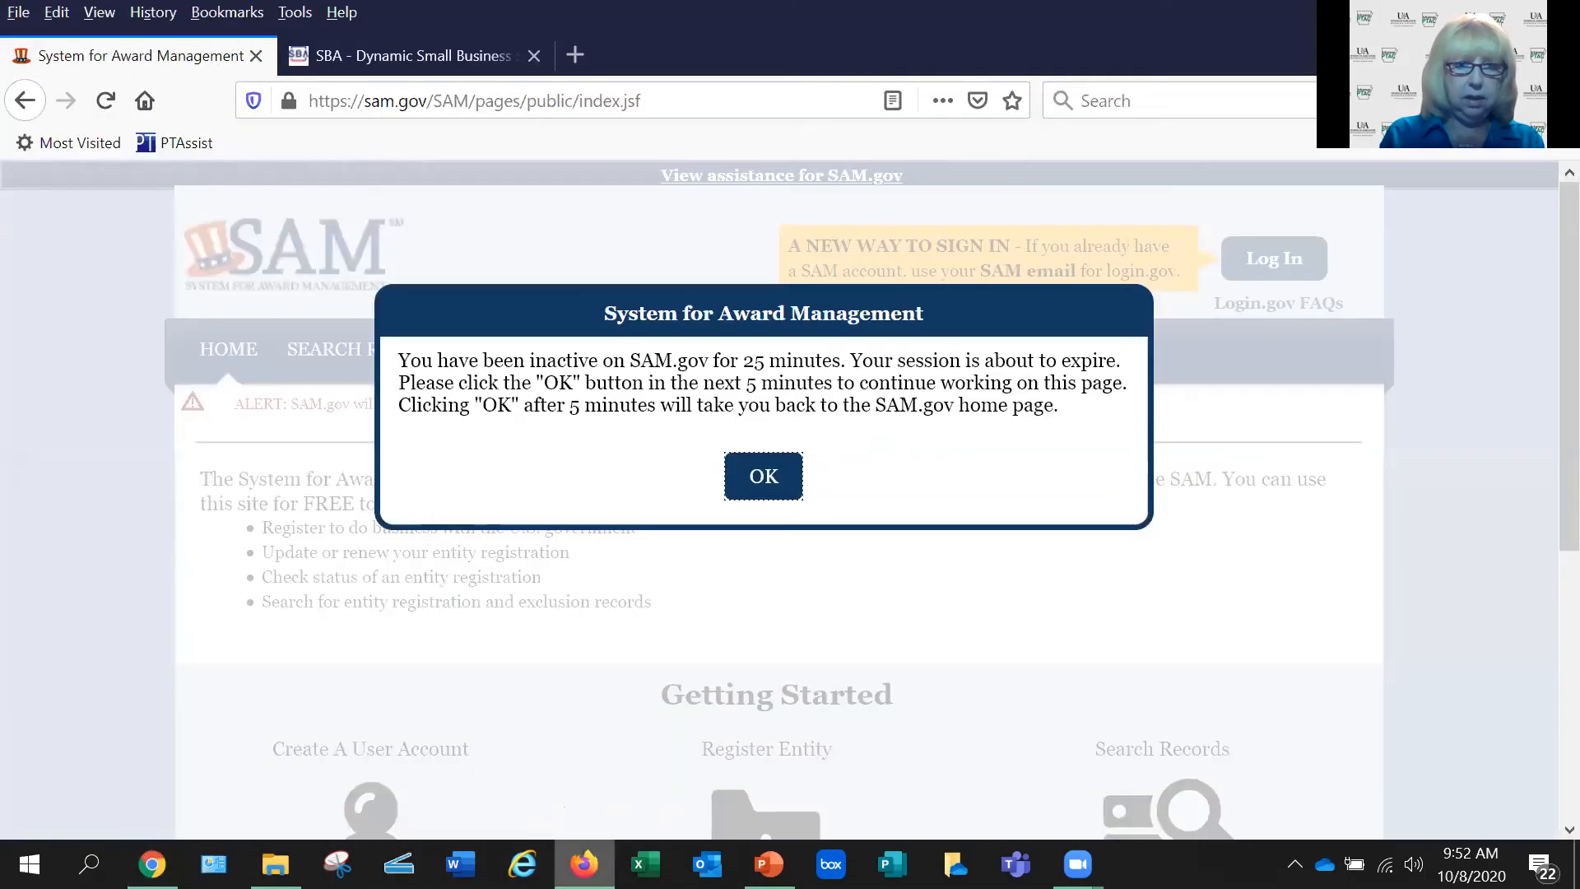
left_click(765, 492)
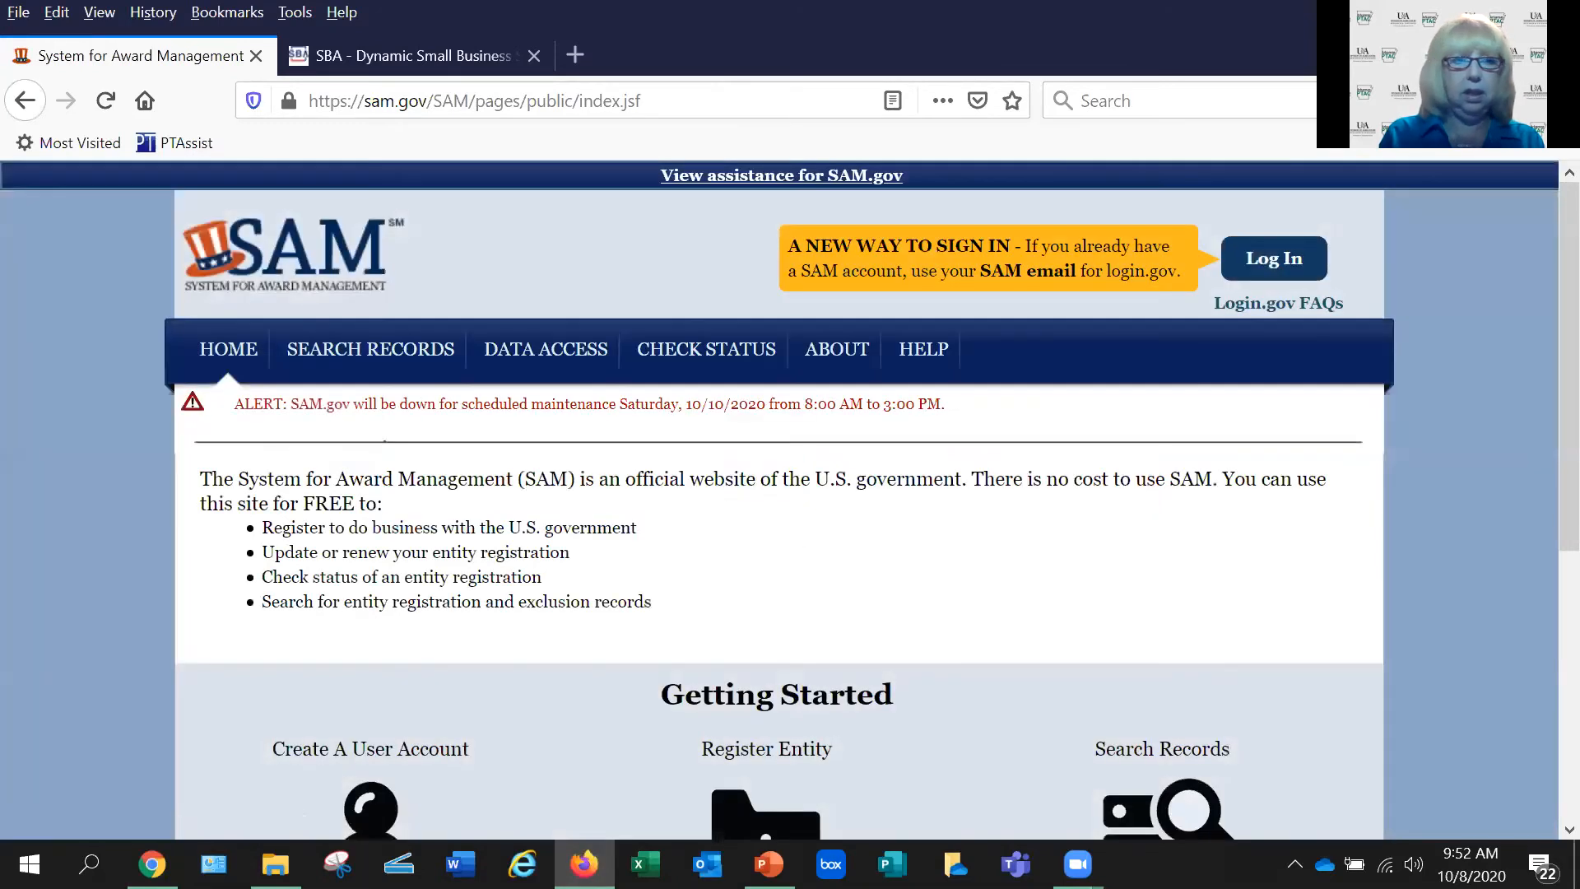
- Open the Census Bureau's North American Industry Classification System page from the saved bookmarks, and close the bookmarks list
key("ctrl+b")
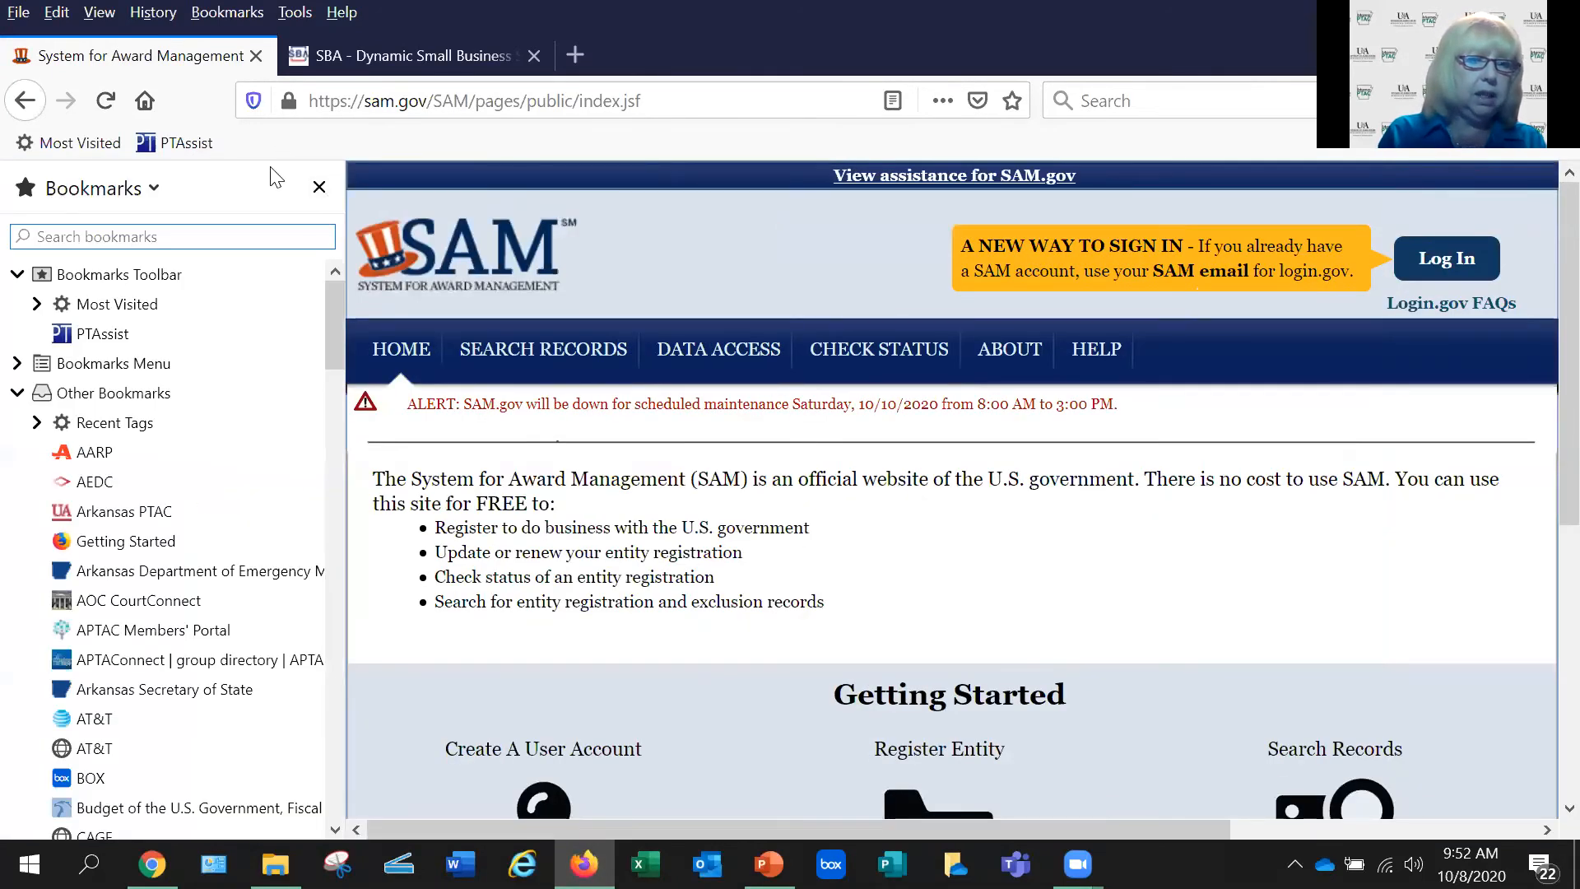
left_click(339, 700)
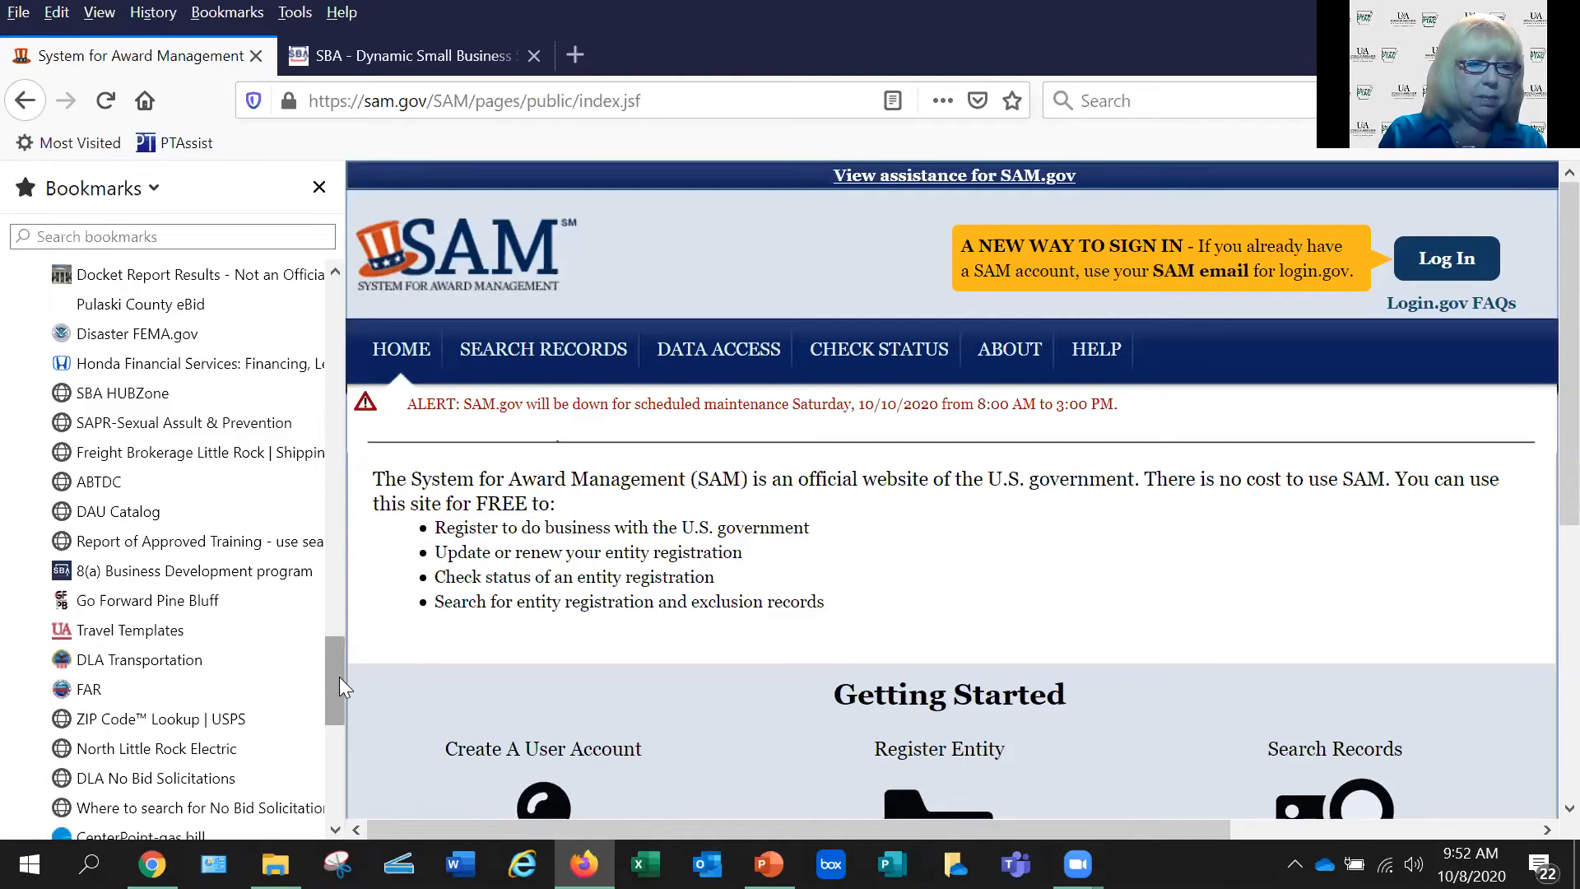
scroll(331, 592, "up", 10)
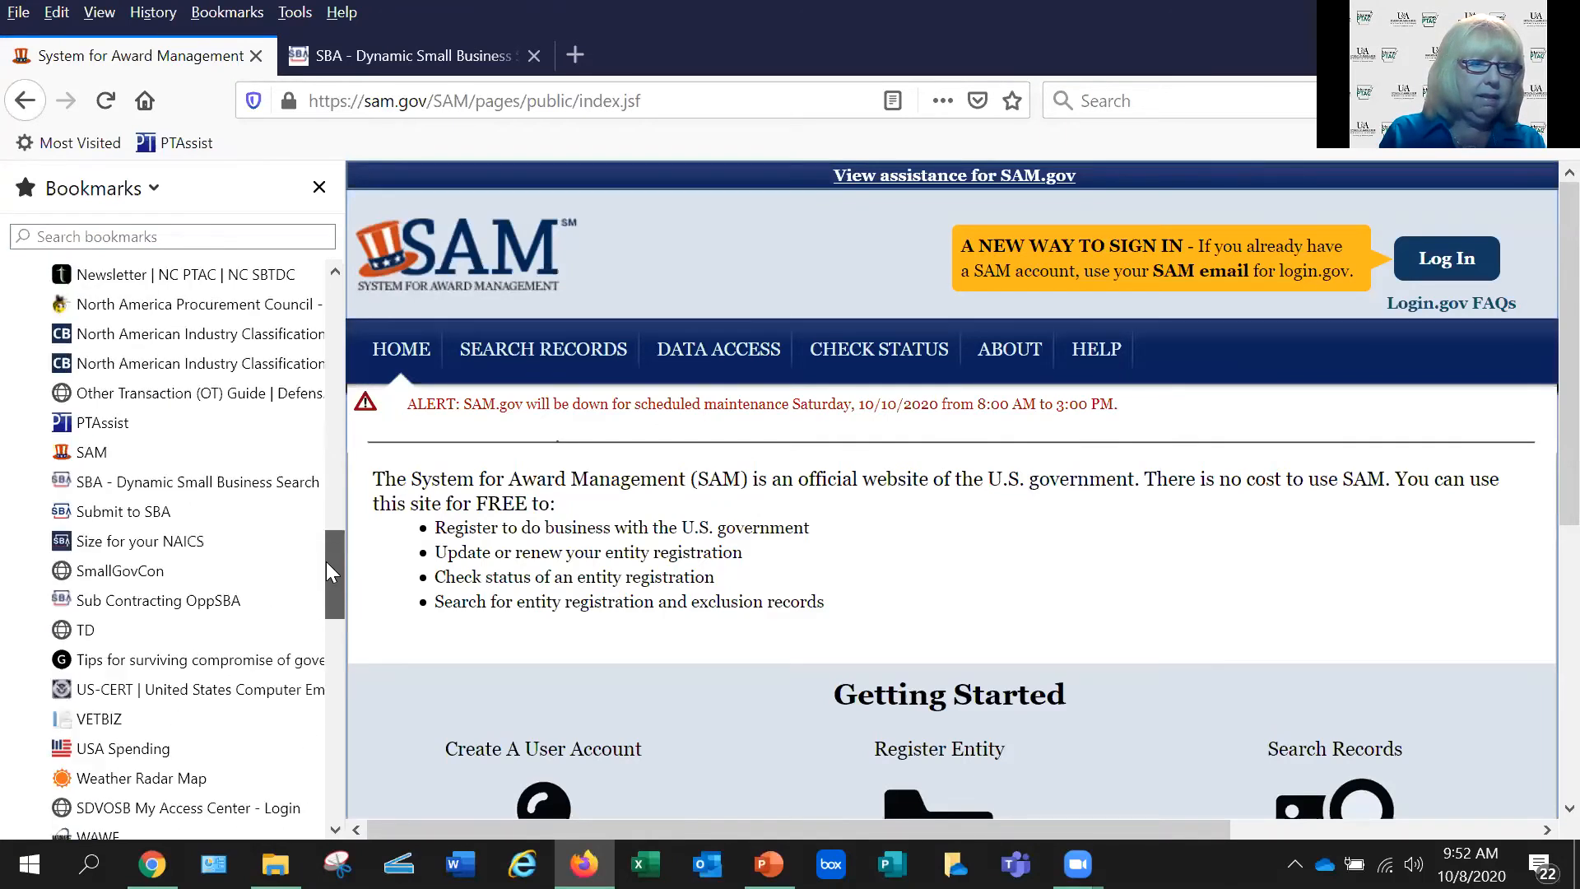
left_click(221, 427)
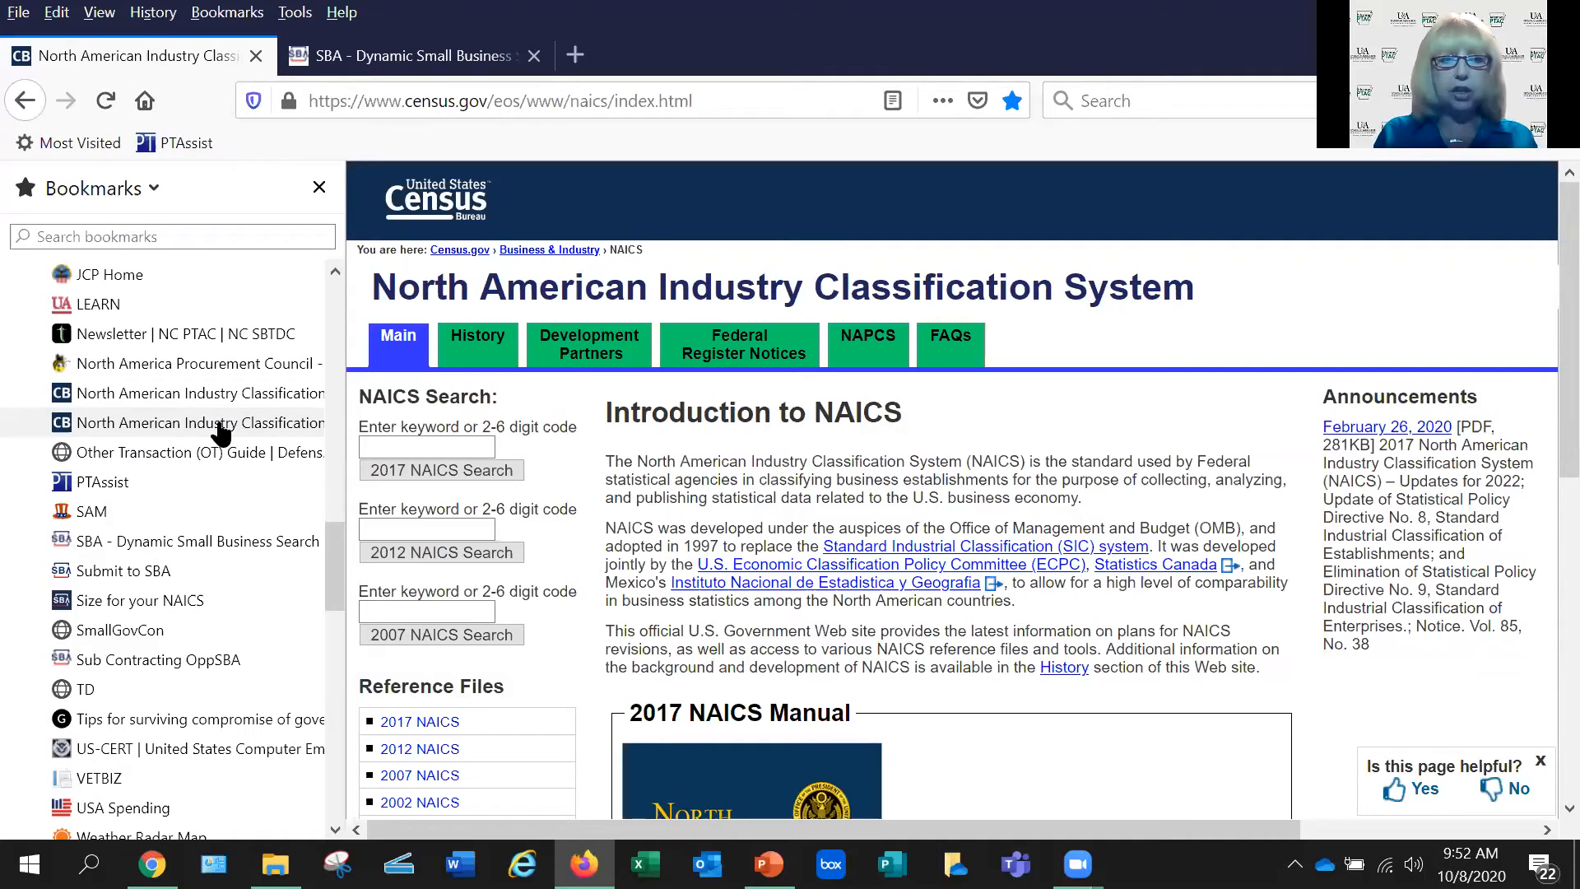
left_click(319, 188)
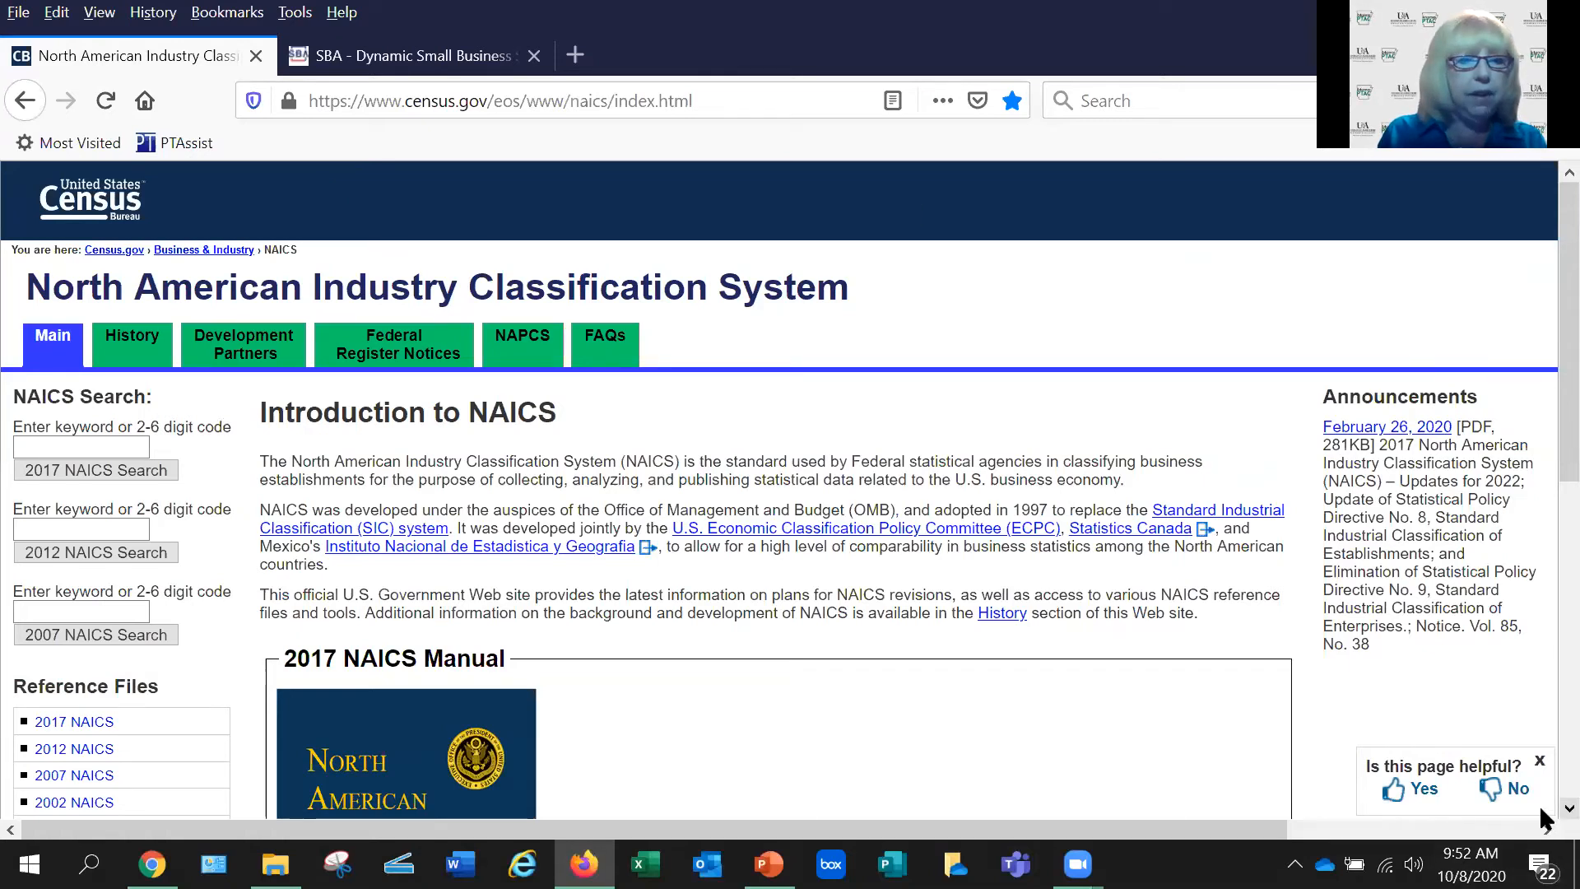
- Look over the NAICS introduction page and search the 2017 NAICS codes for the keyword "Machine"
scroll(1539, 803, "down", 5)
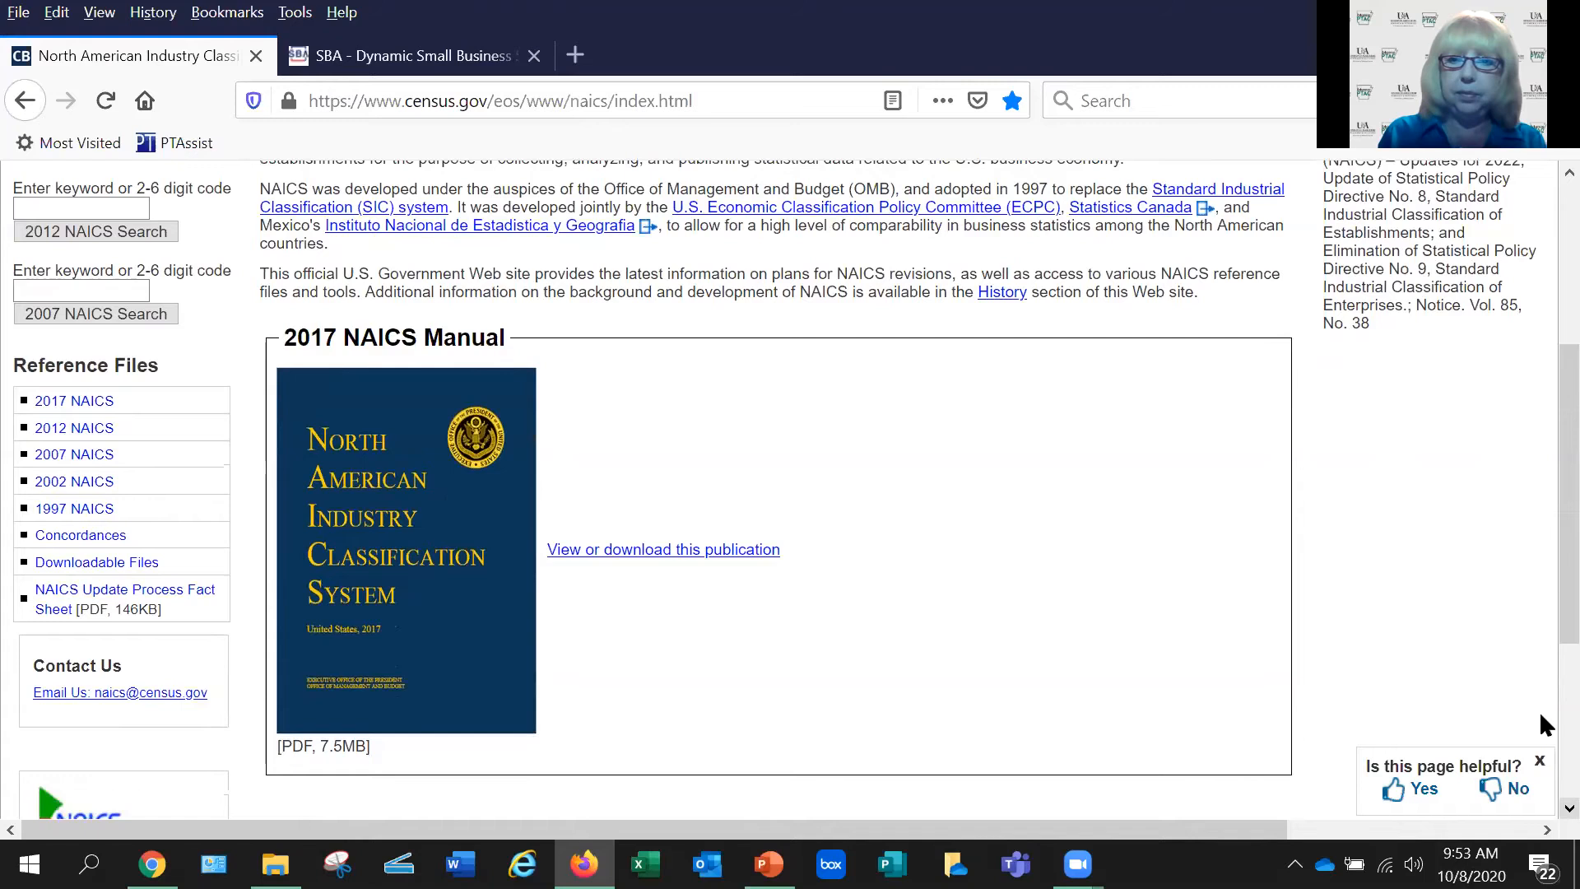
scroll(1539, 700, "down", 2)
scroll(1539, 543, "up", 3)
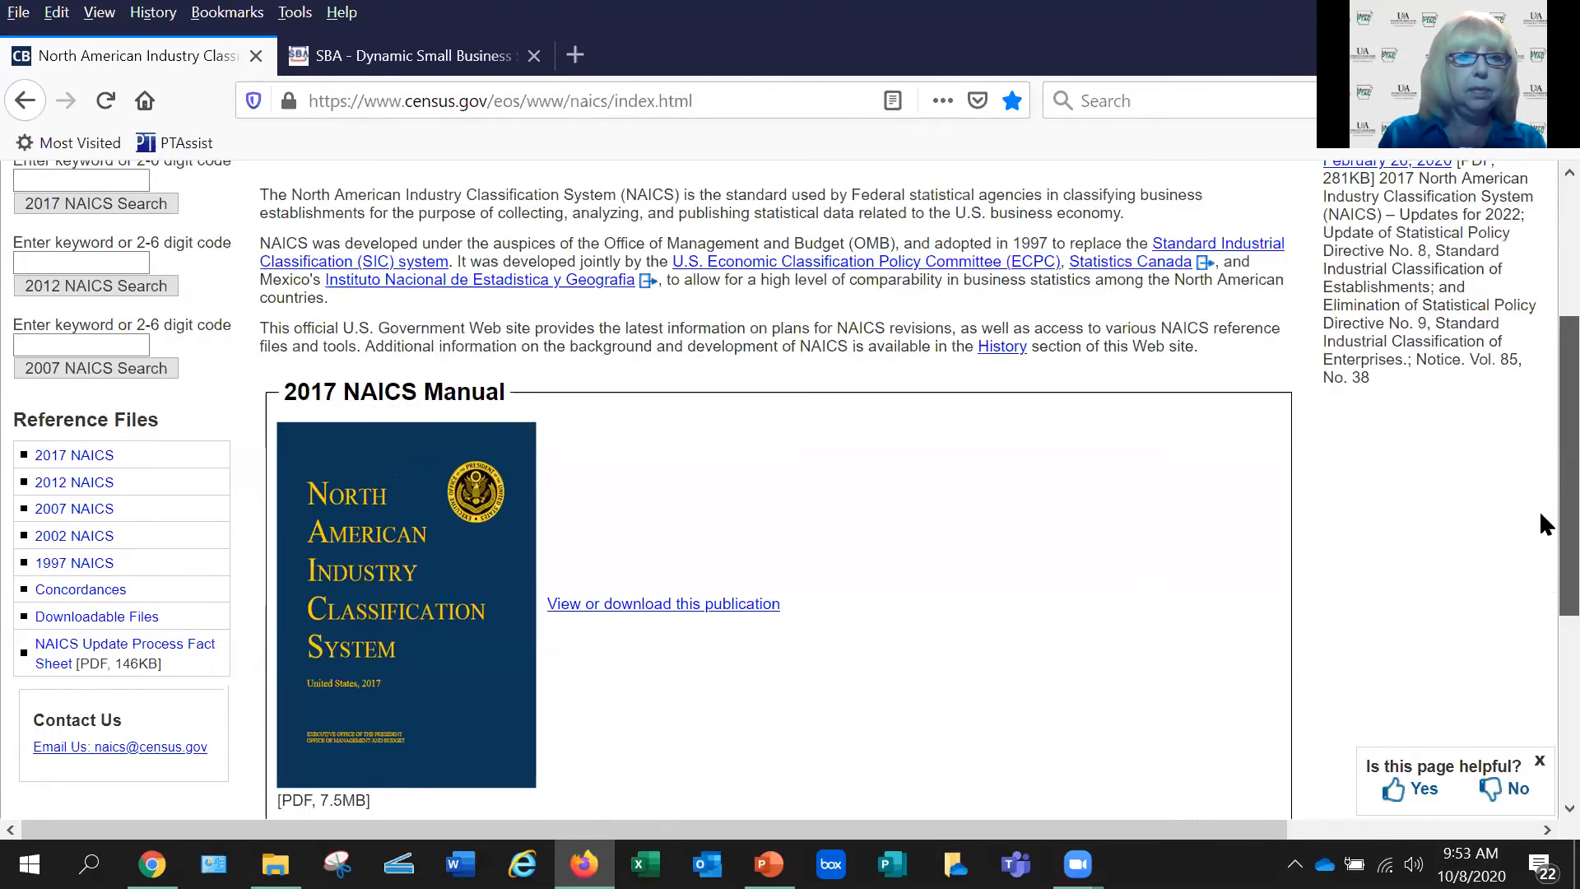
scroll(1541, 517, "up", 3)
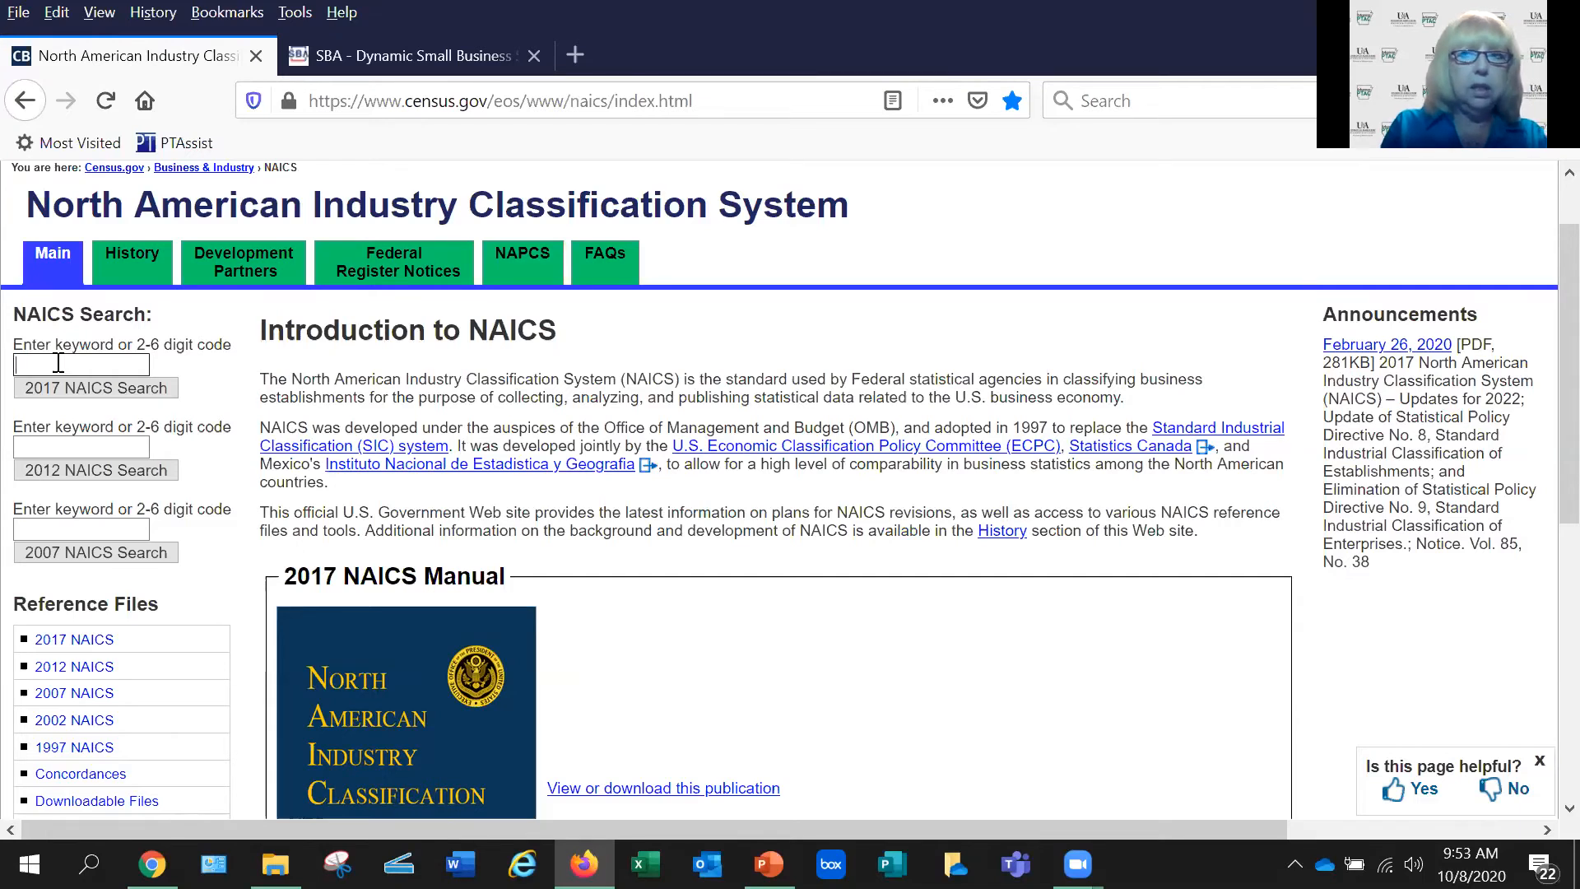
type("Machine")
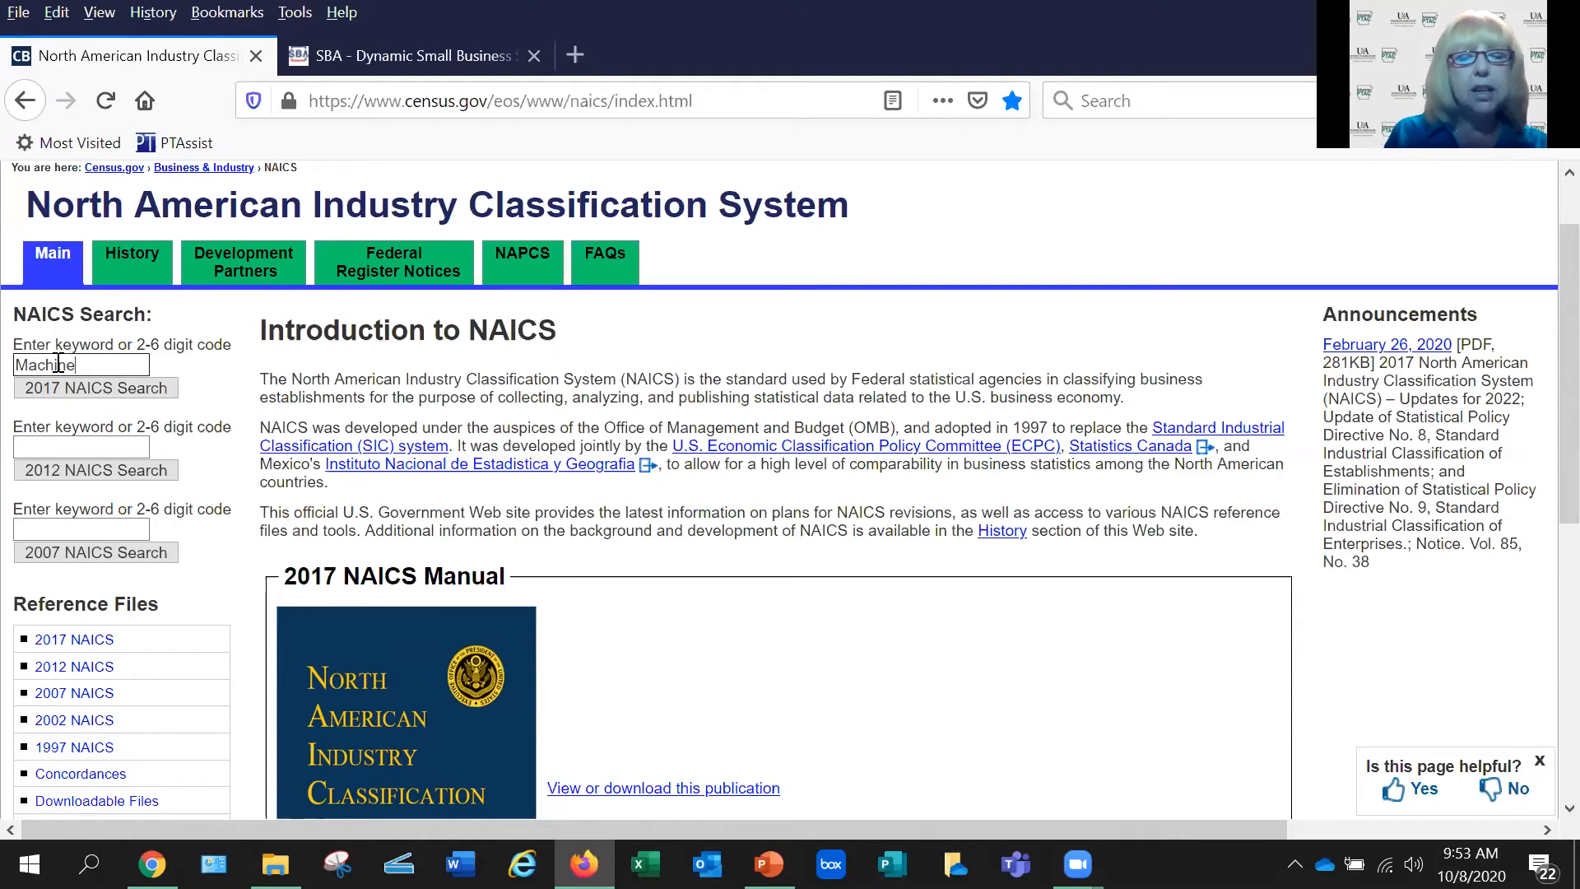
left_click(77, 386)
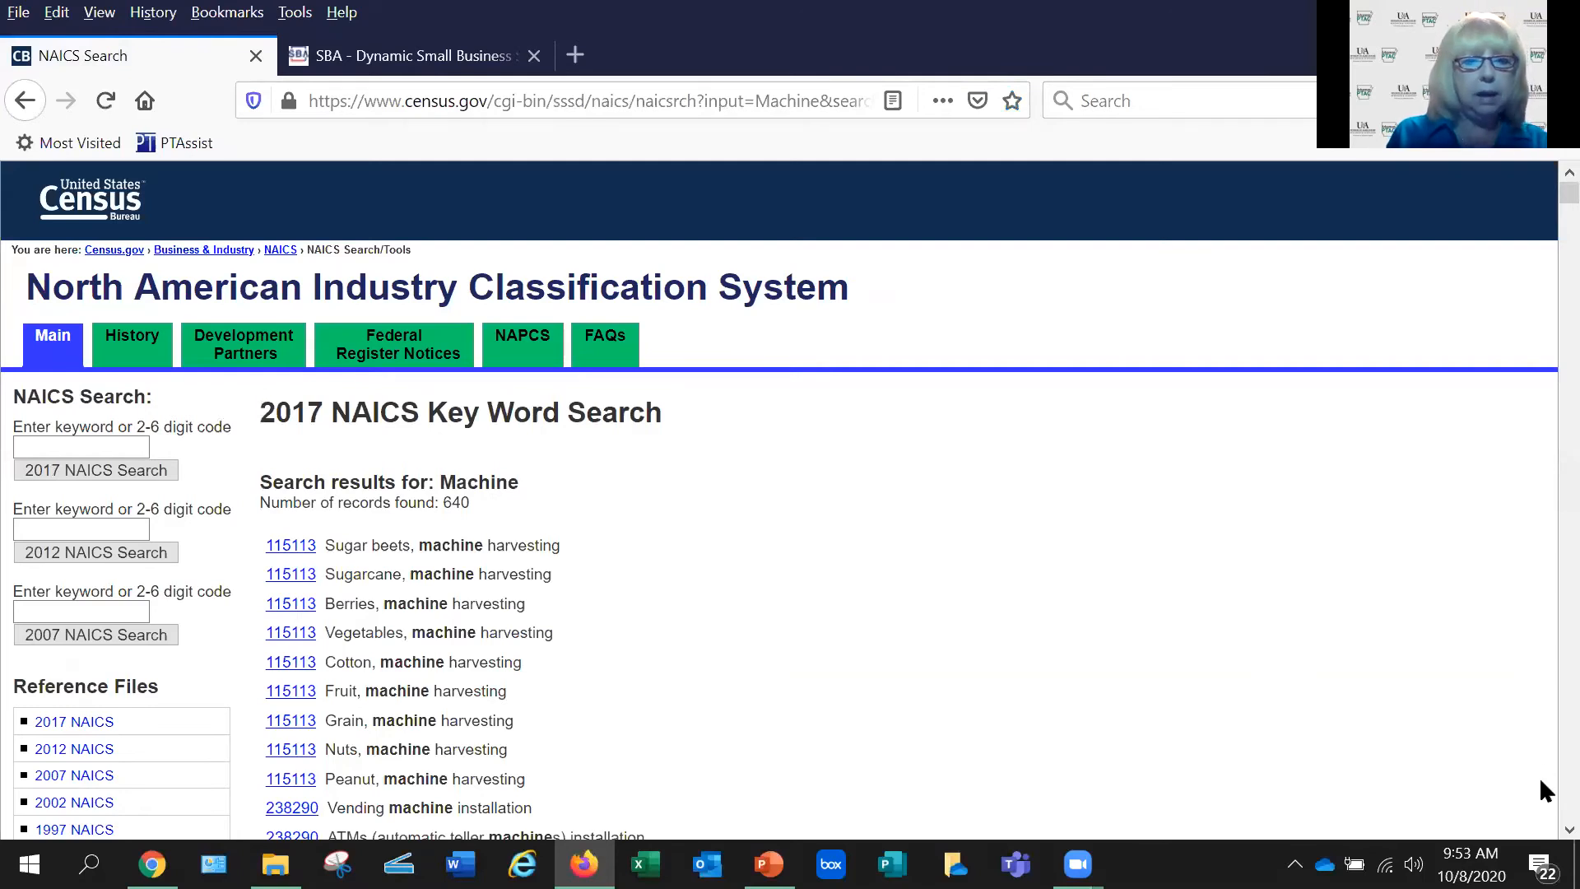
- Examine the list of NAICS codes matching "Machine" and return to its beginning
scroll(1543, 788, "down", 7)
scroll(1543, 790, "down", 20)
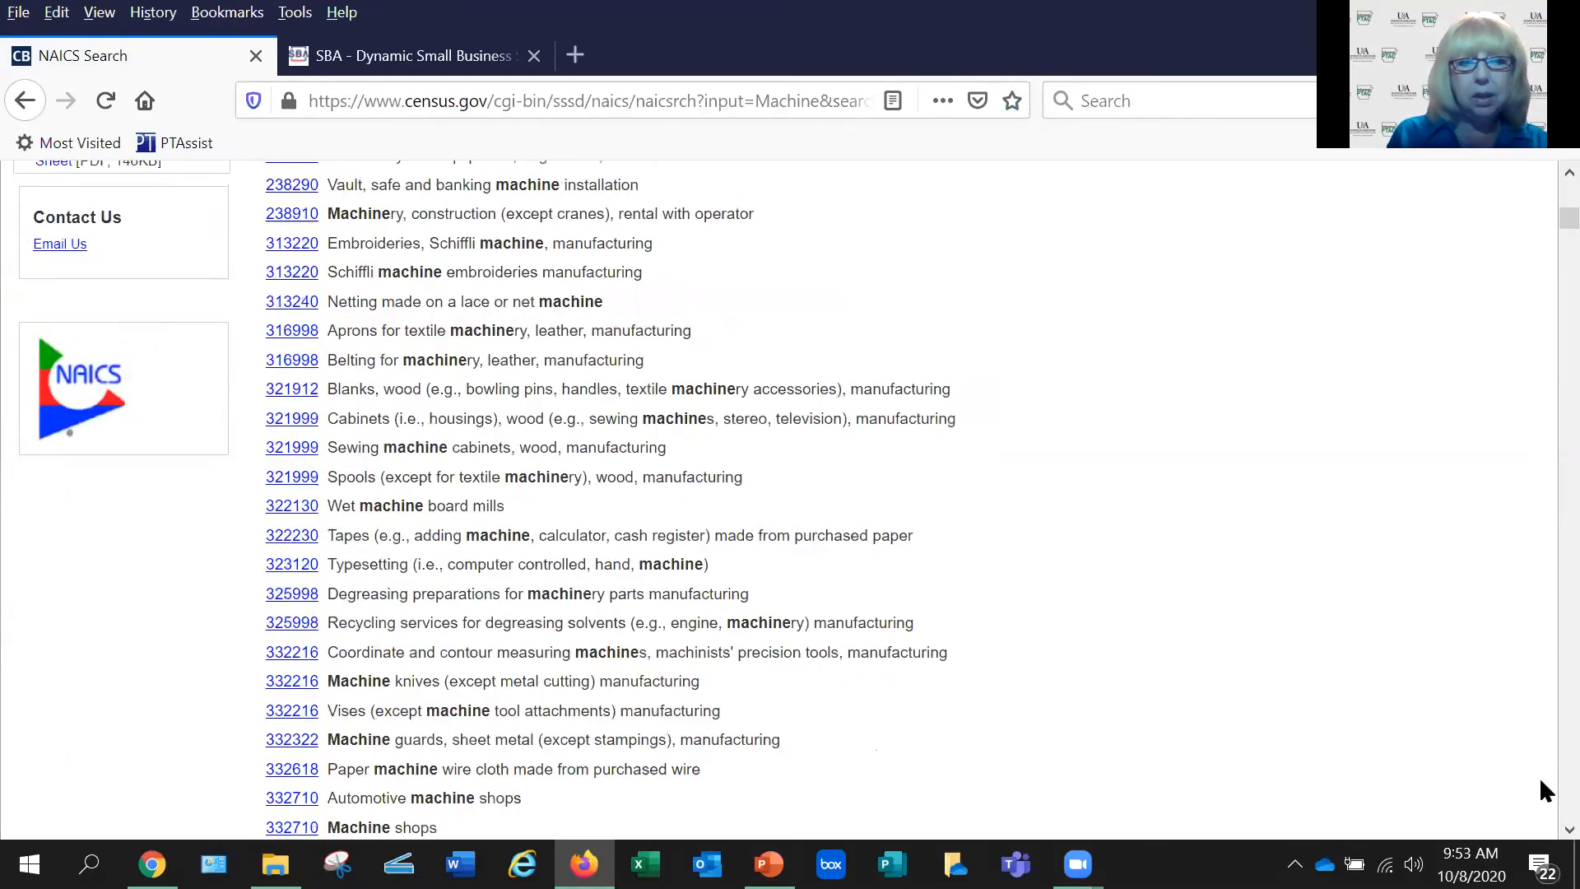
scroll(1543, 790, "down", 20)
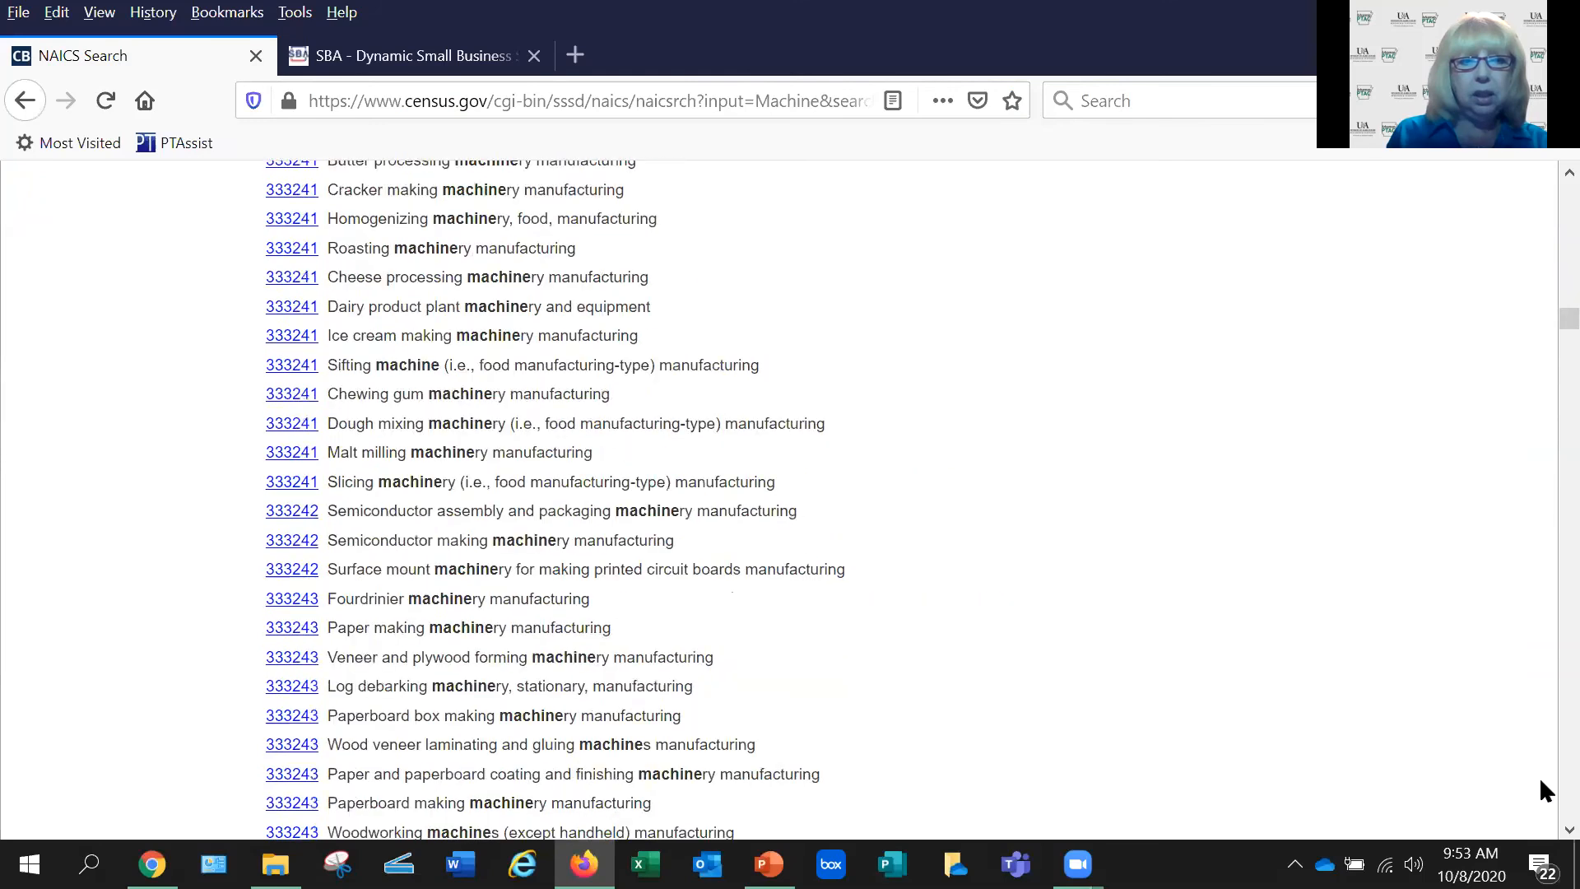
scroll(1546, 792, "down", 8)
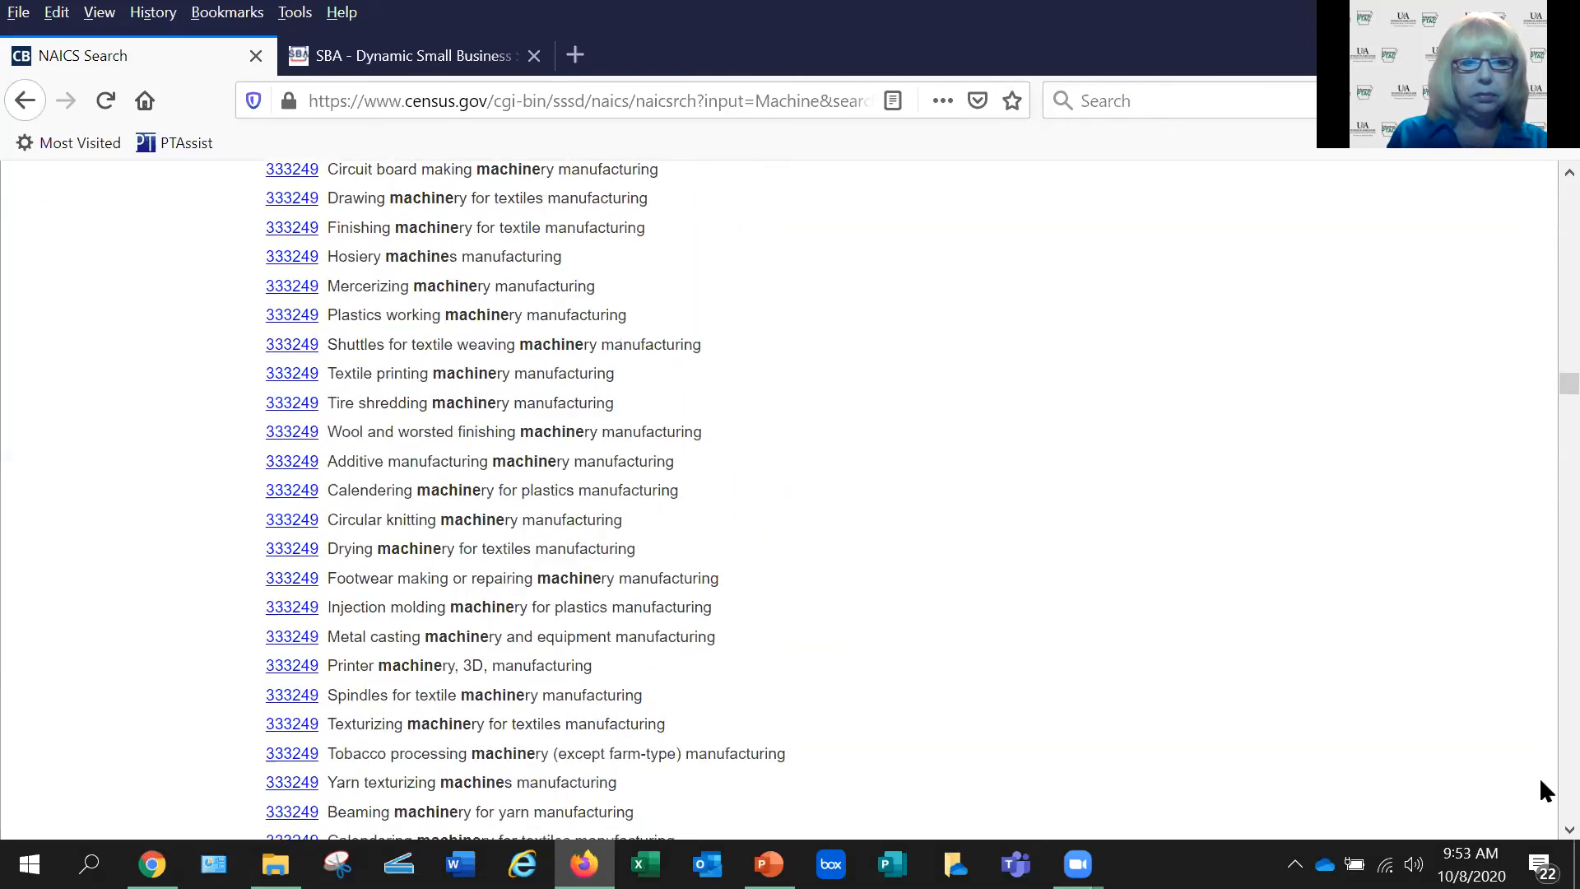
scroll(1545, 792, "down", 20)
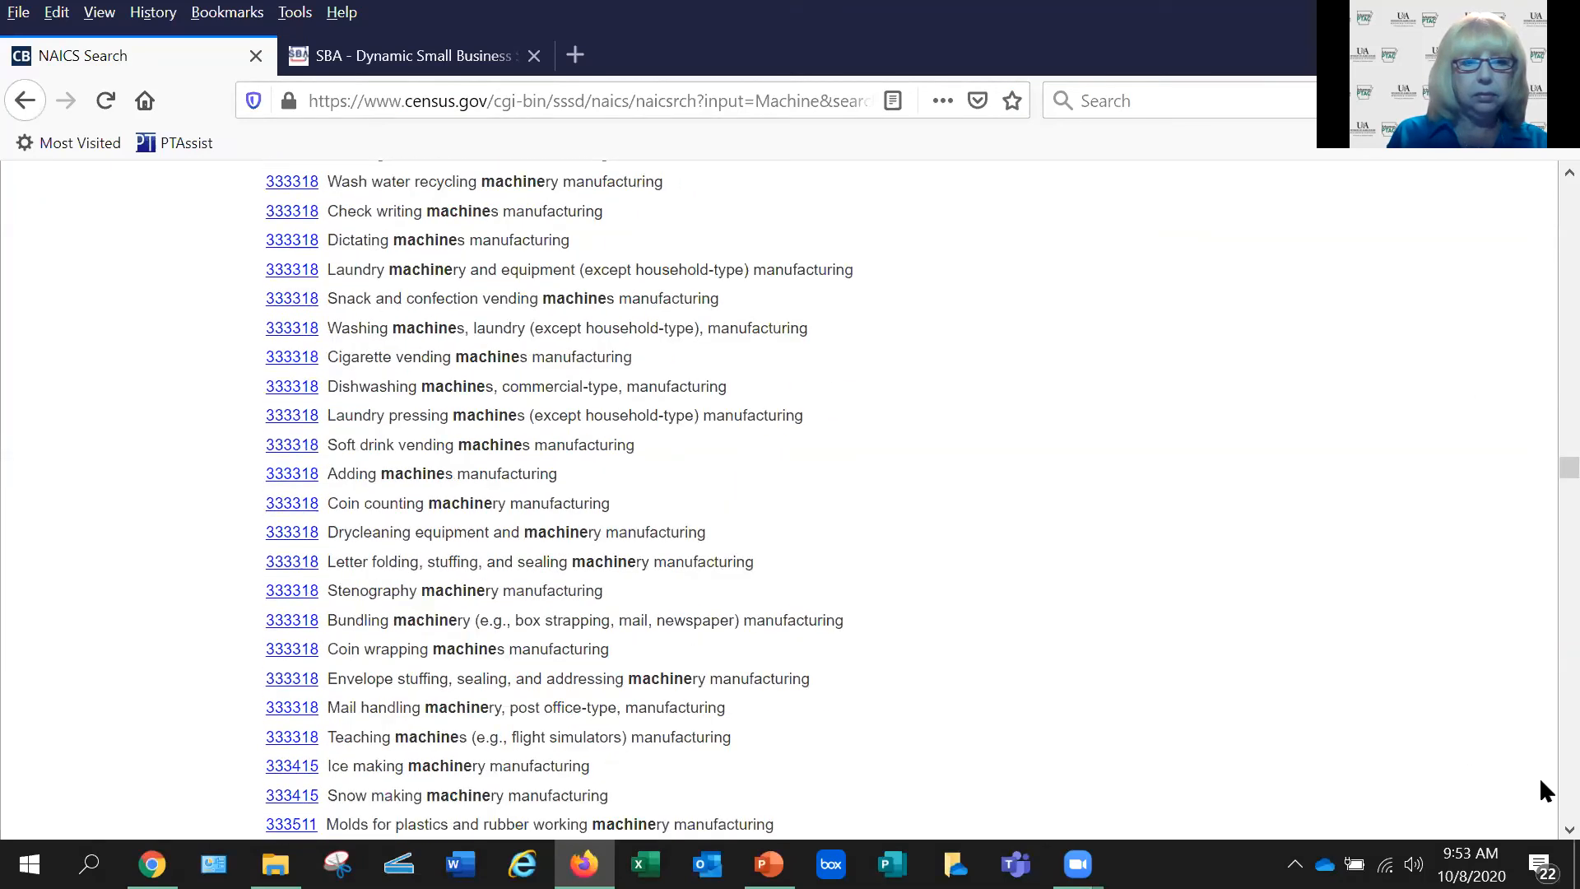
scroll(1546, 792, "down", 20)
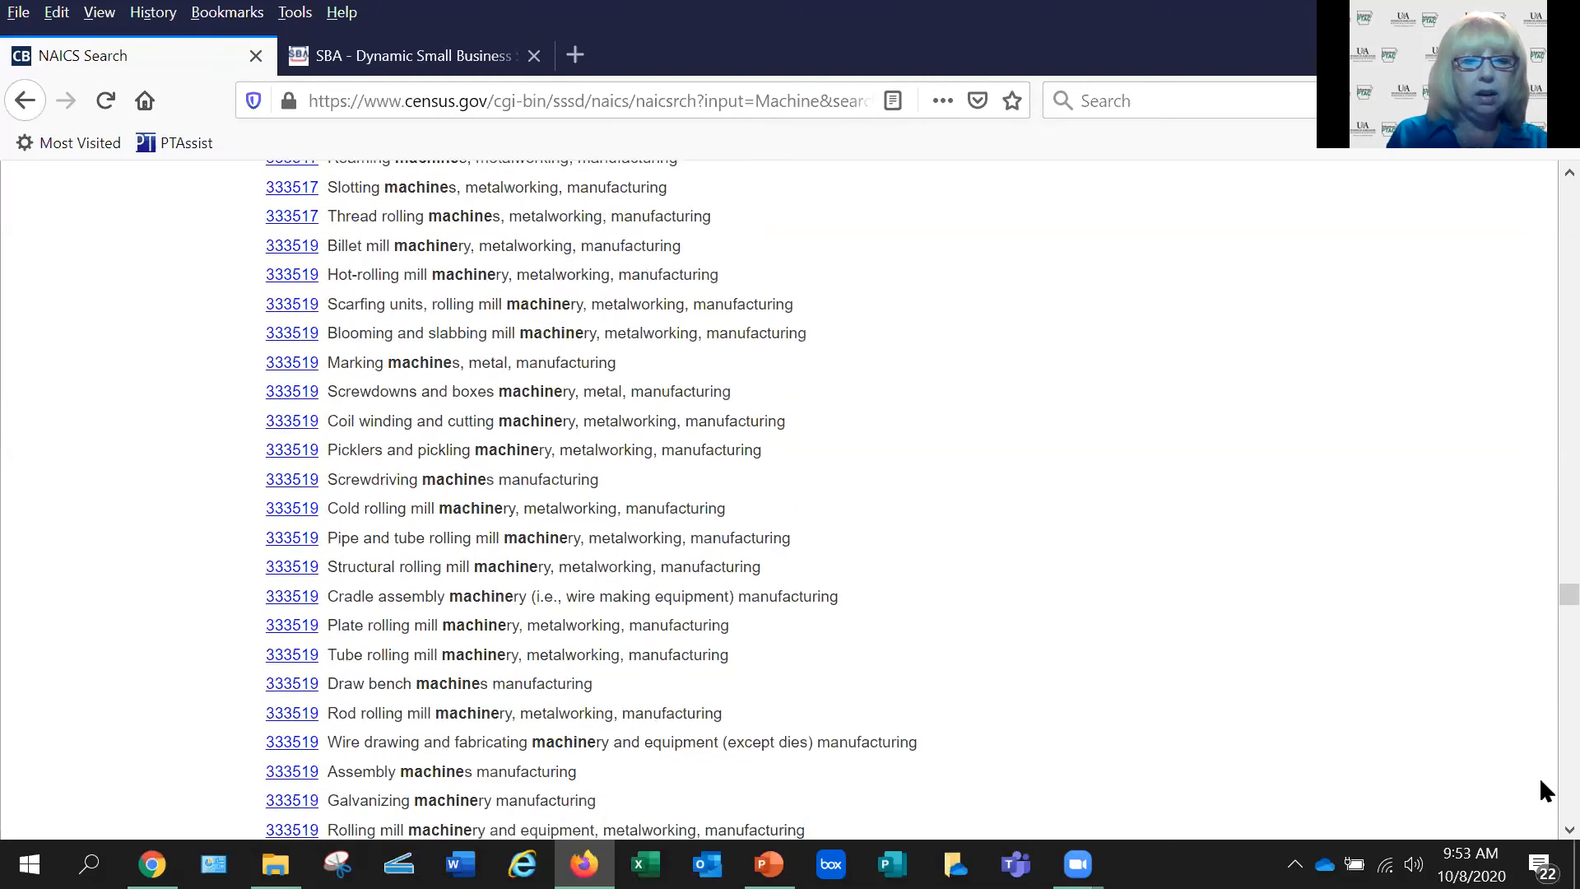
scroll(1545, 792, "down", 15)
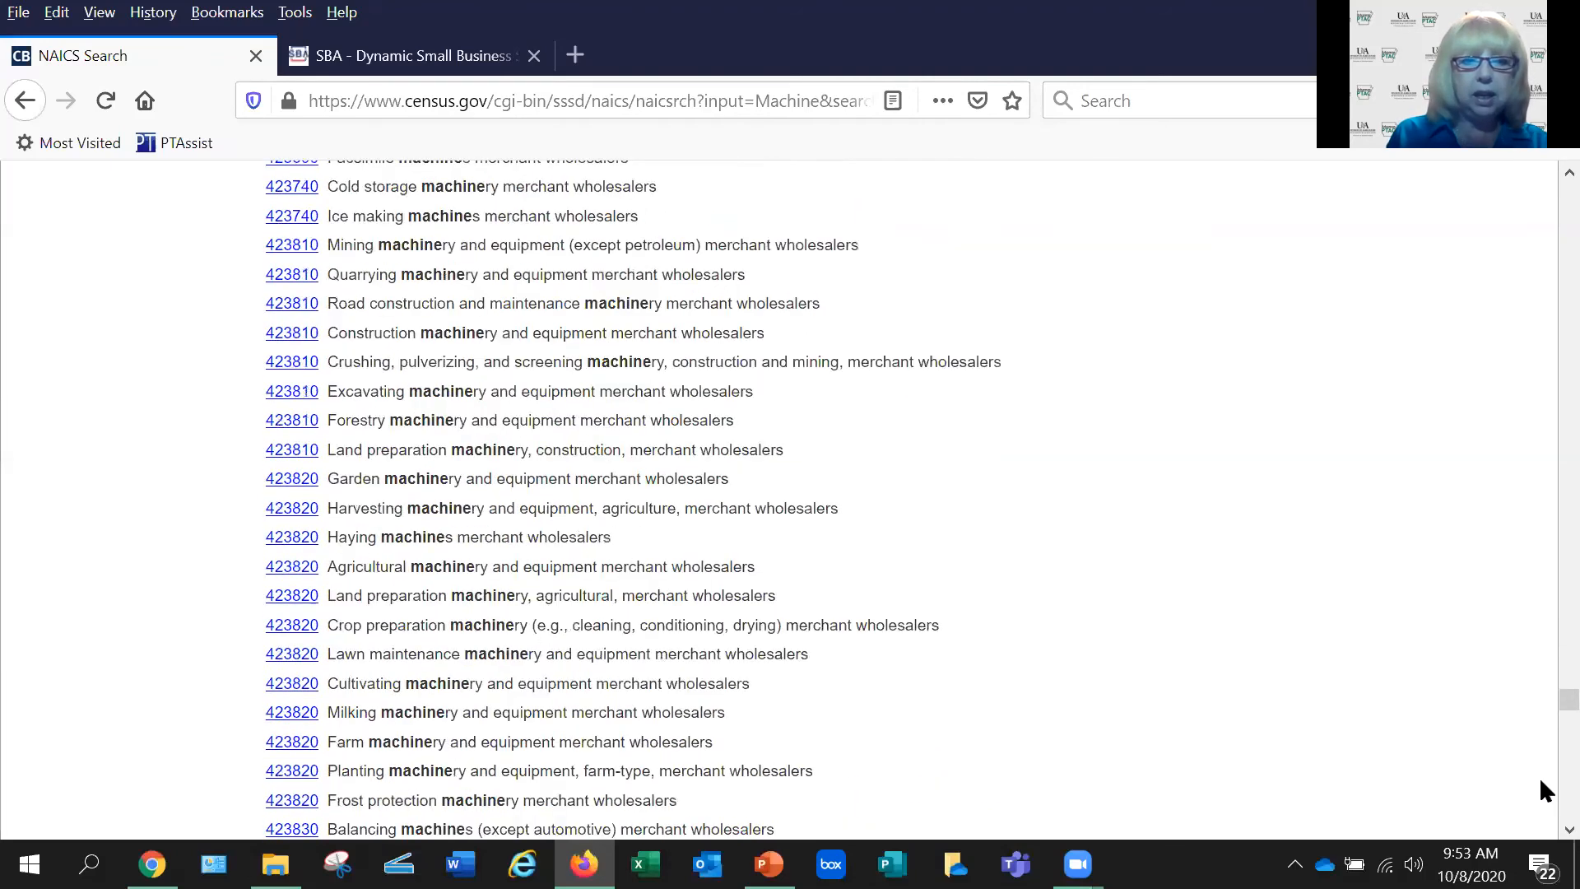
left_click_drag(1545, 725, 1203, 179)
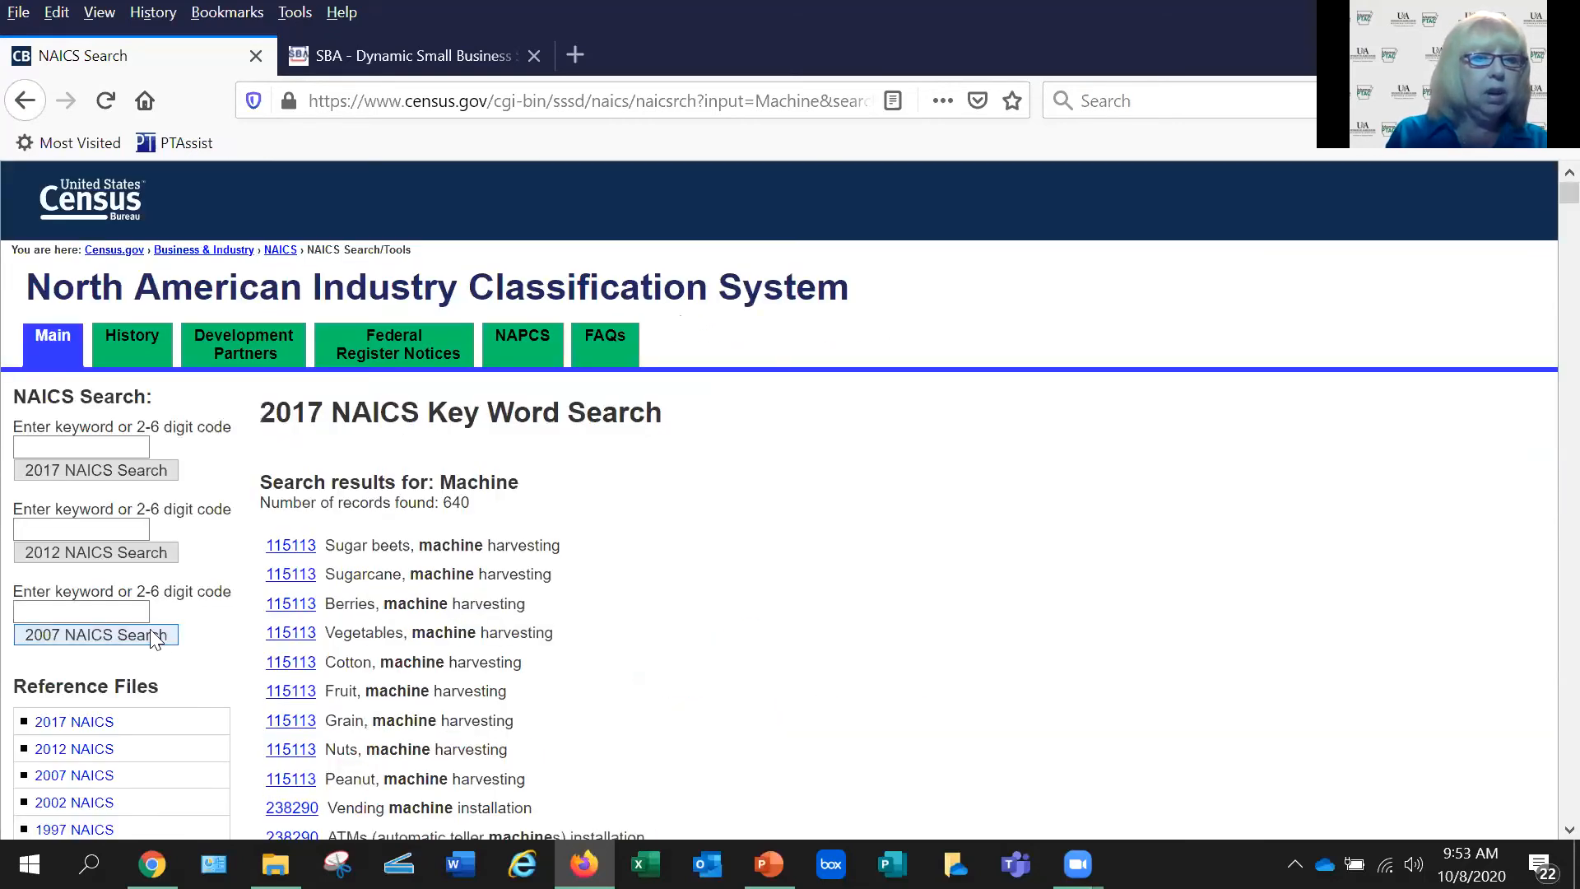
- Narrow the 2017 NAICS keyword search to "Machine shop"
left_click(93, 444)
type("Mach")
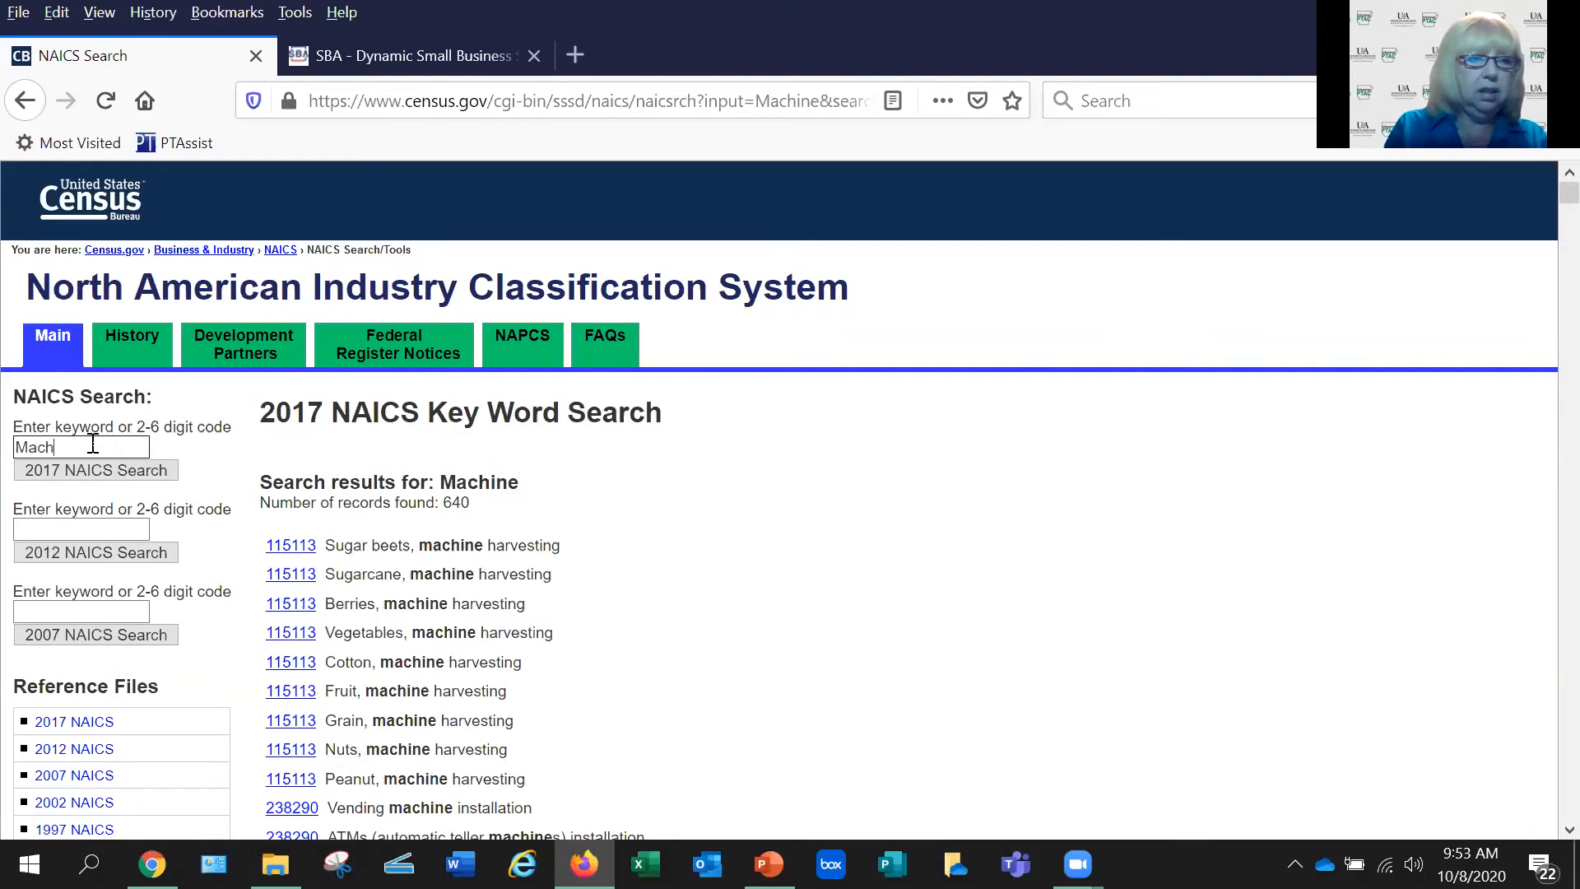
type("ine shop")
key("Return")
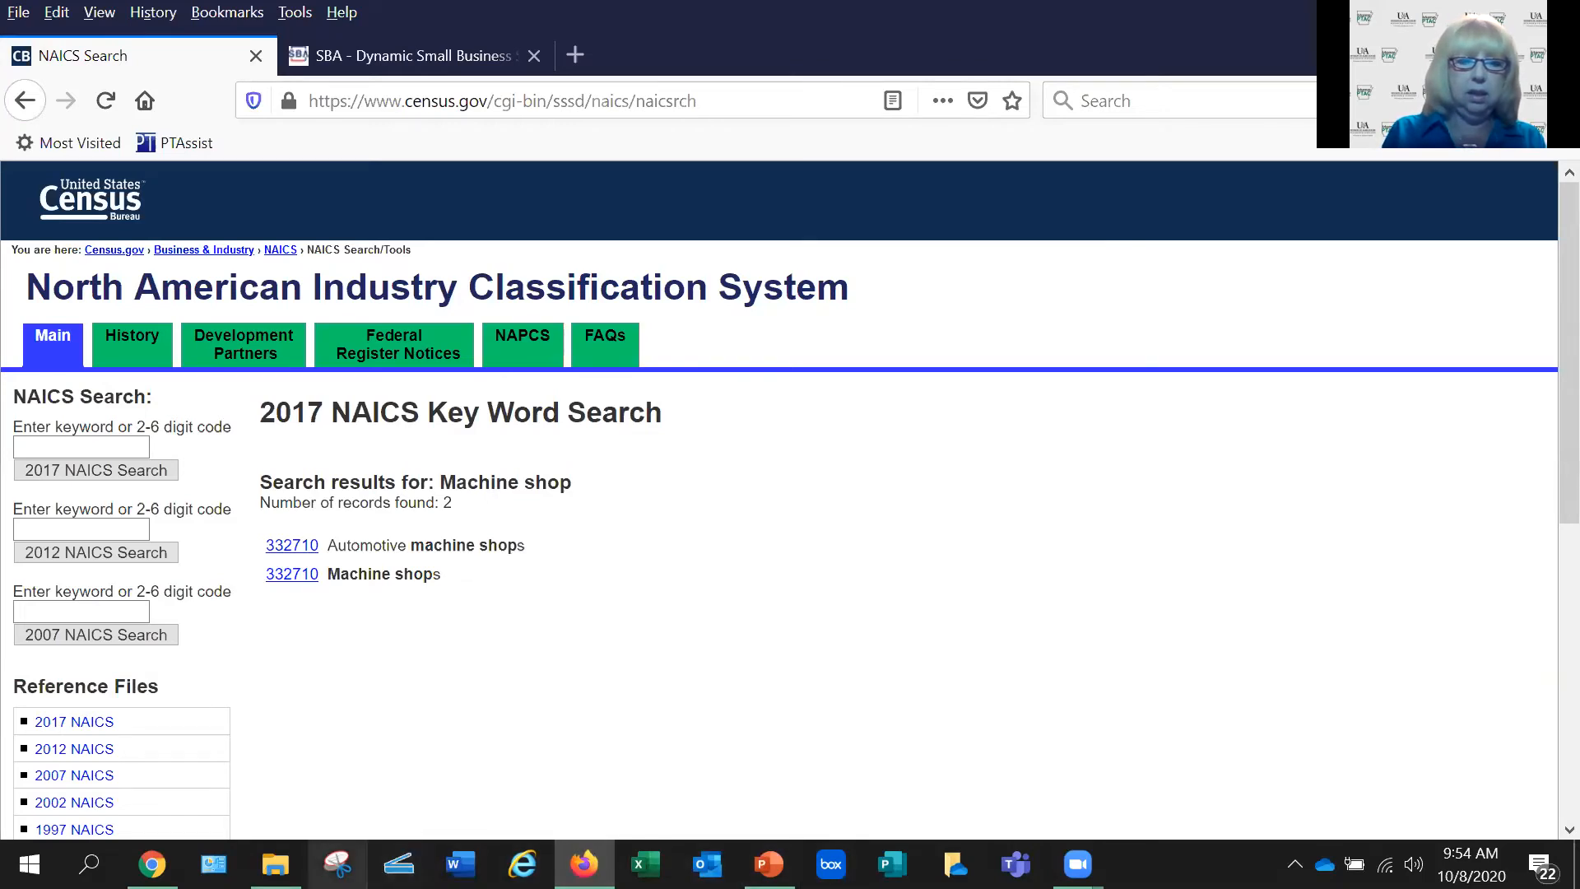
left_click(584, 864)
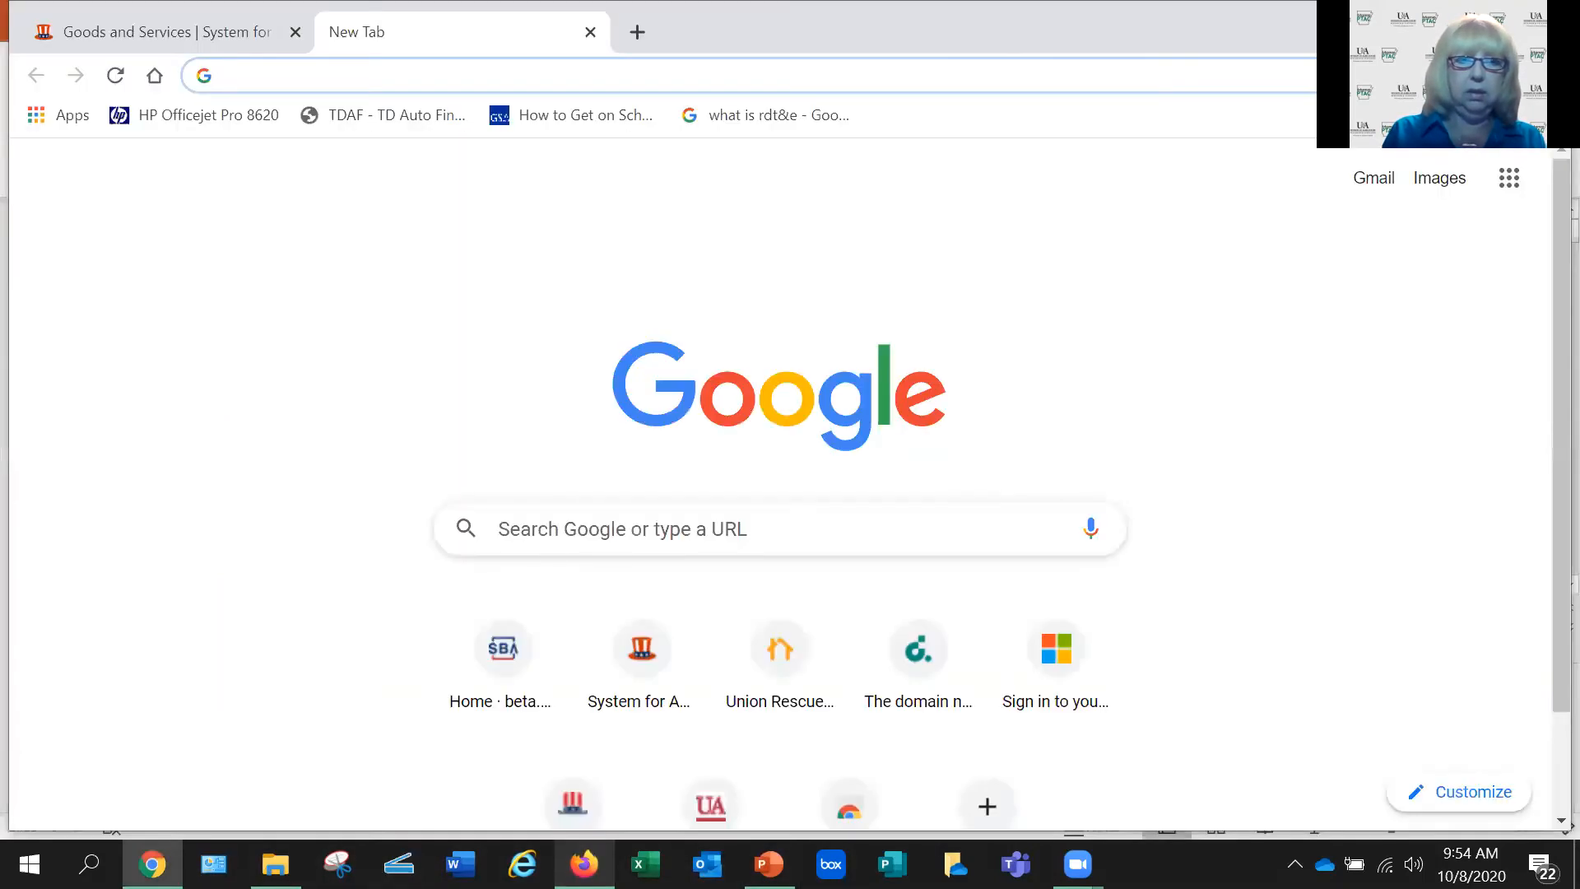
left_click(152, 864)
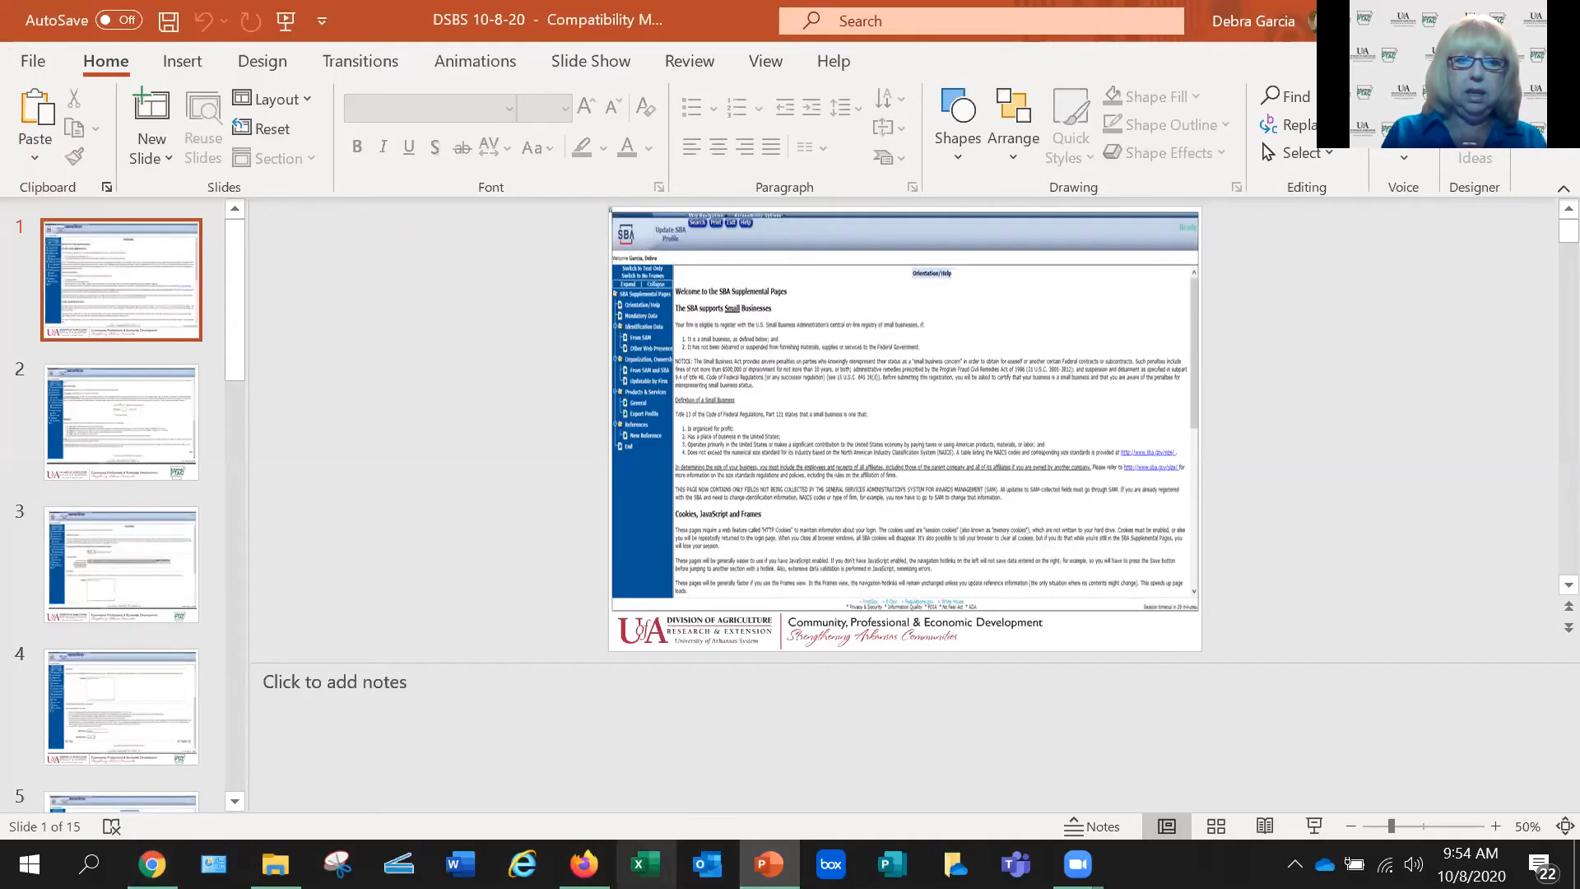
left_click(585, 864)
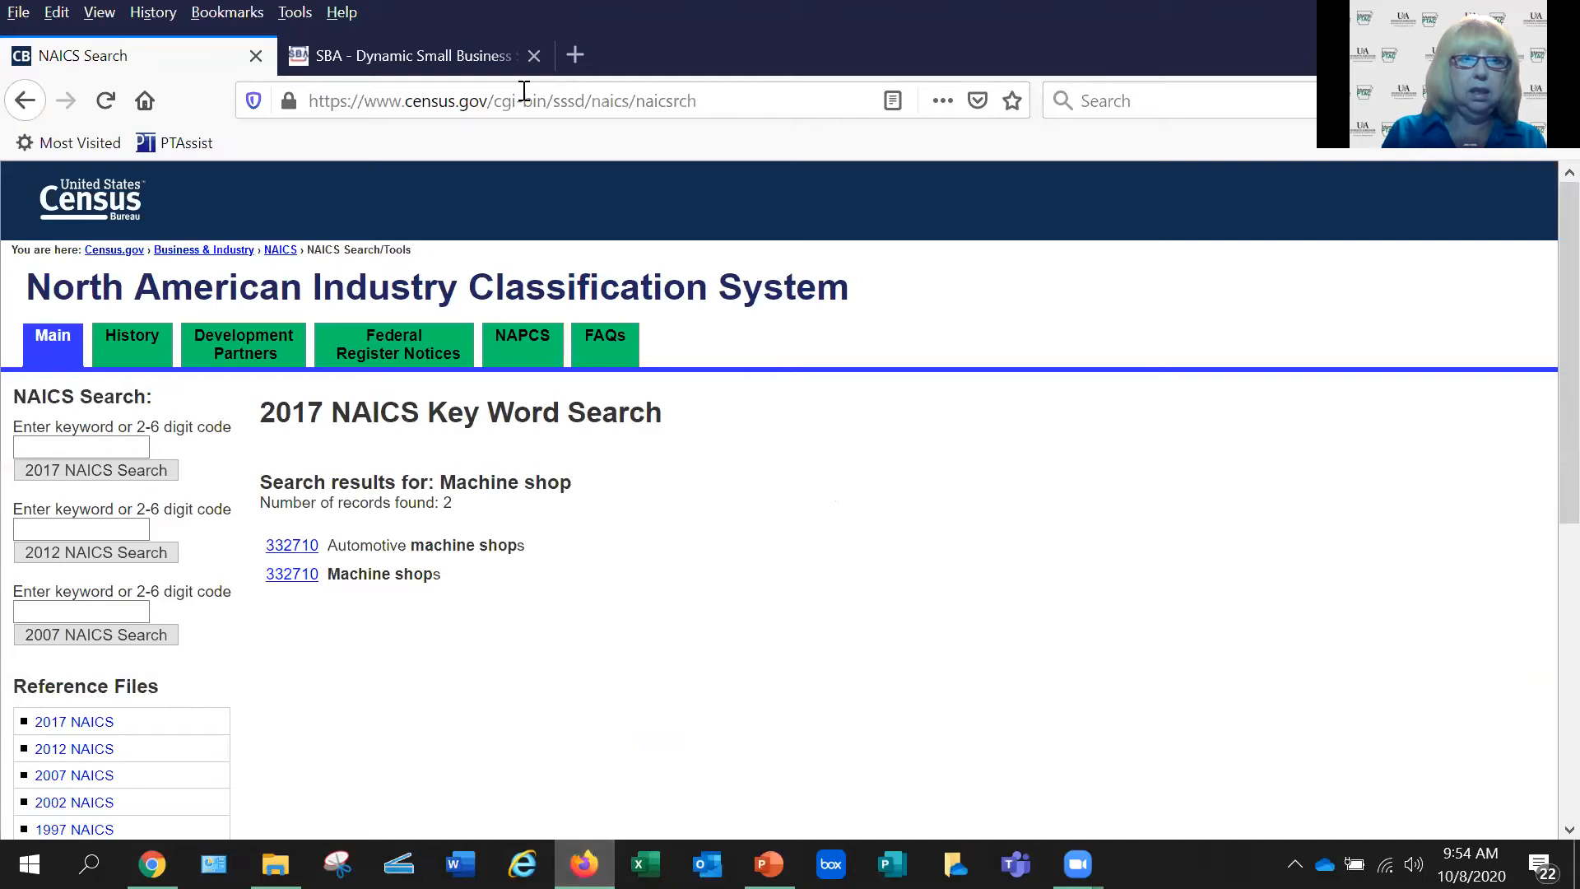
left_click(459, 73)
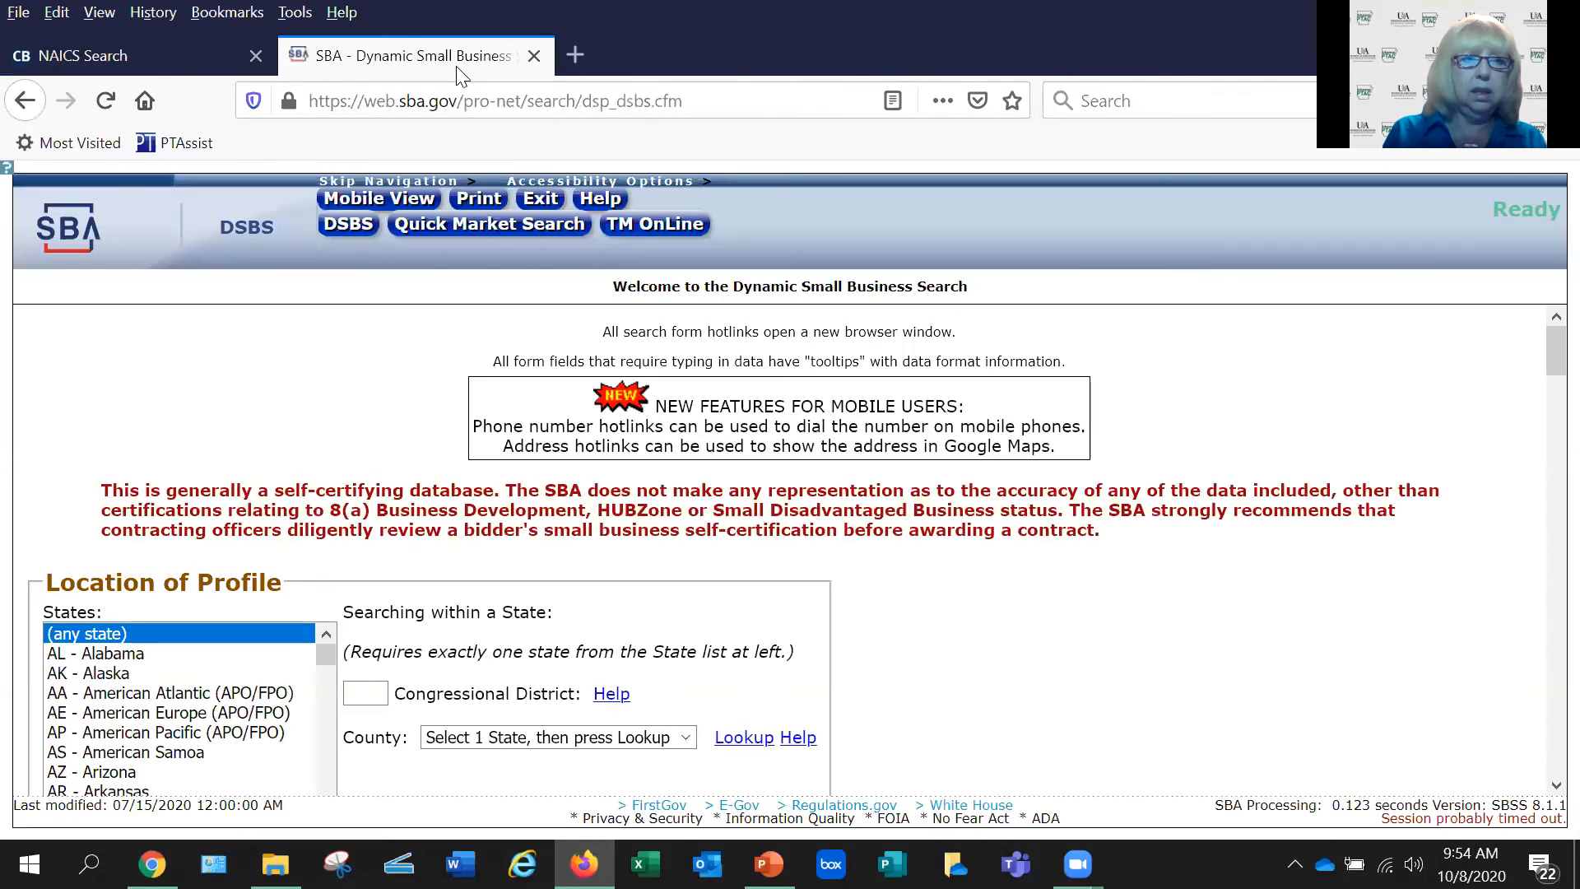
left_click(186, 54)
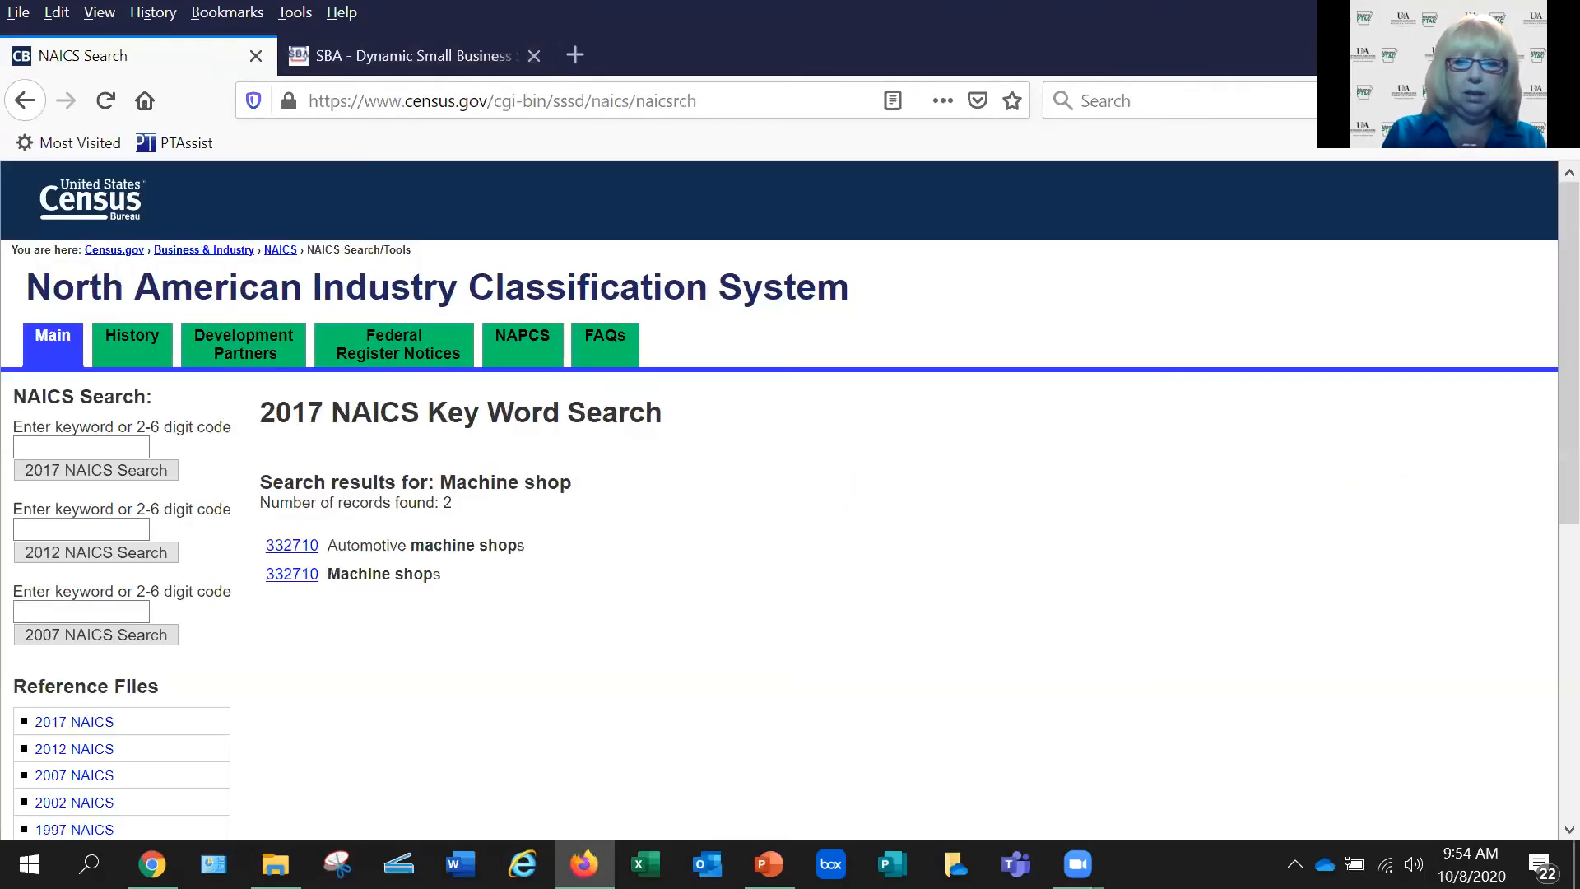
mouse_move(769, 864)
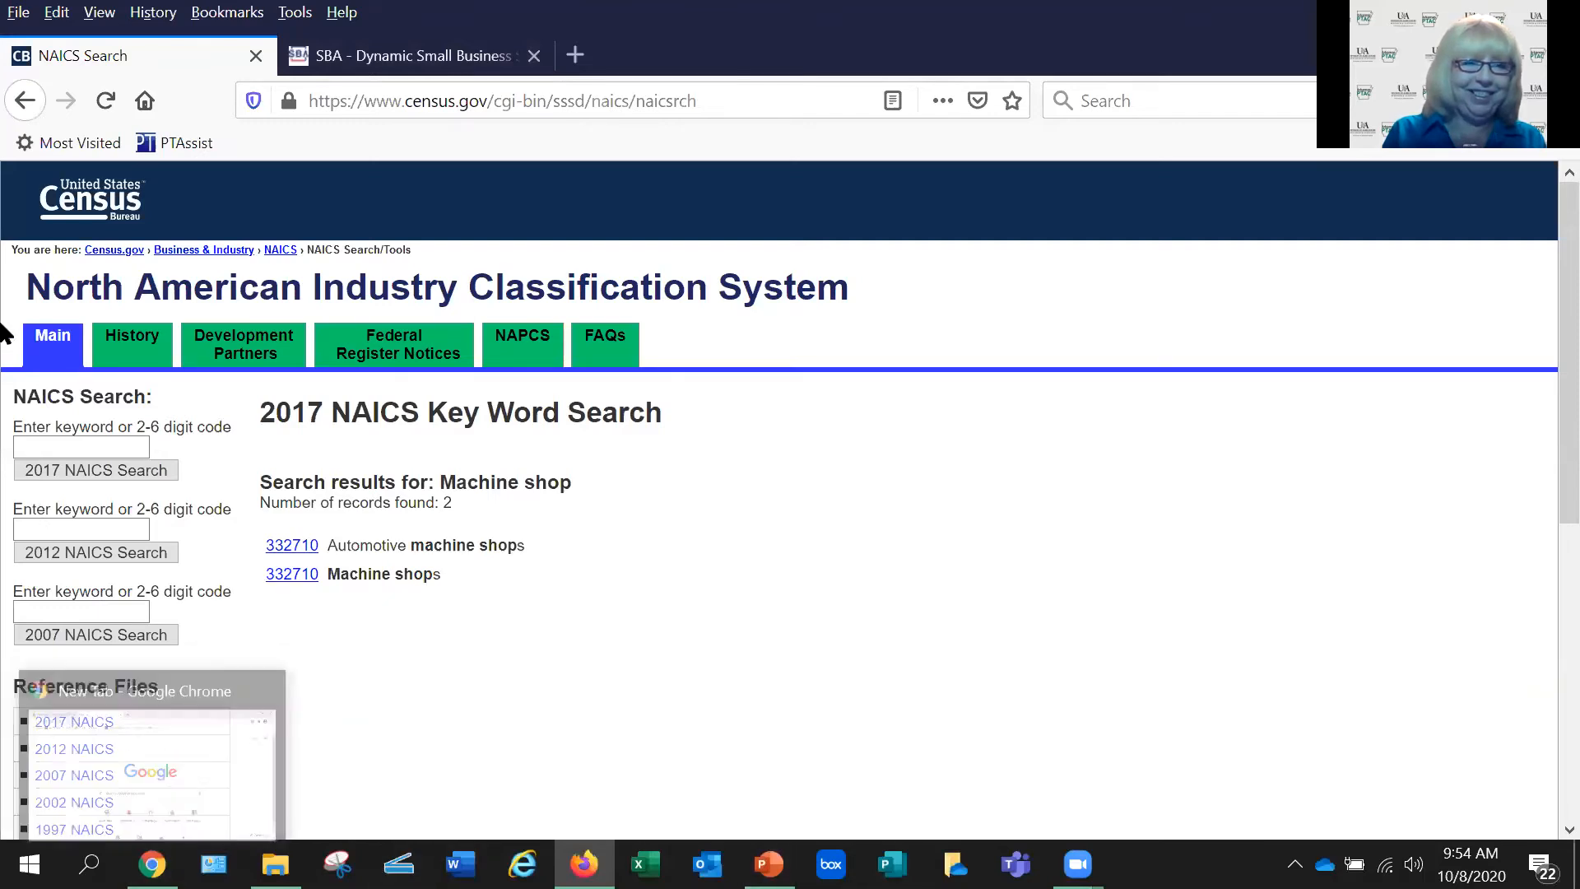
- Go back from the keyword search results to the main NAICS introduction page
left_click(24, 100)
left_click(25, 101)
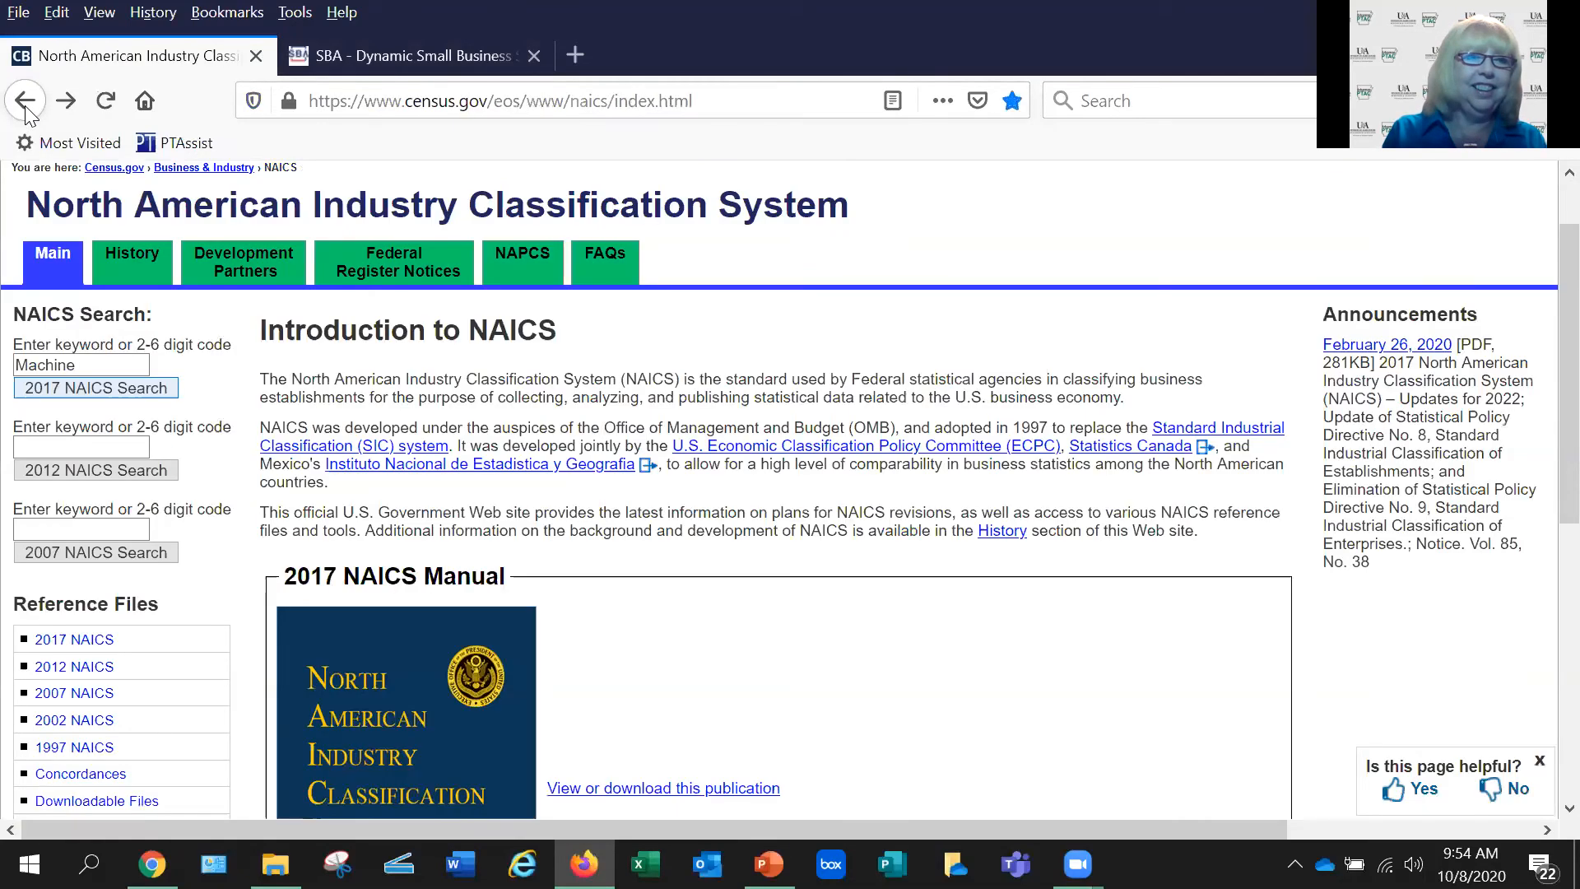
- Go to sam.gov in place of the NAICS page and open its sign-in page
left_click(26, 108)
left_click(601, 111)
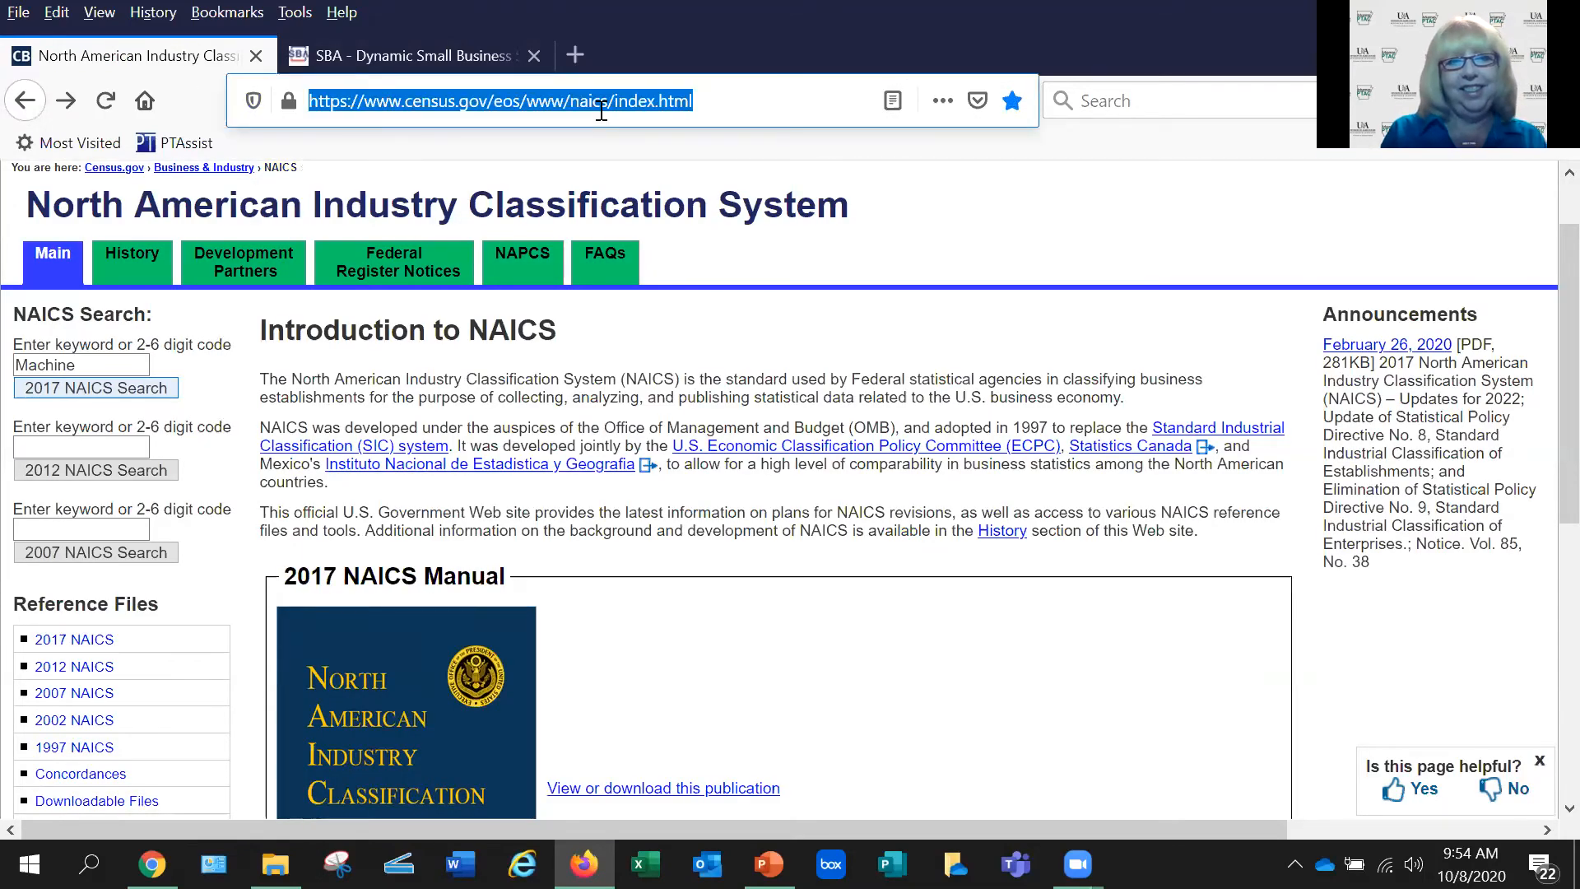
key("BackSpace")
type("sam.gov/")
key("Return")
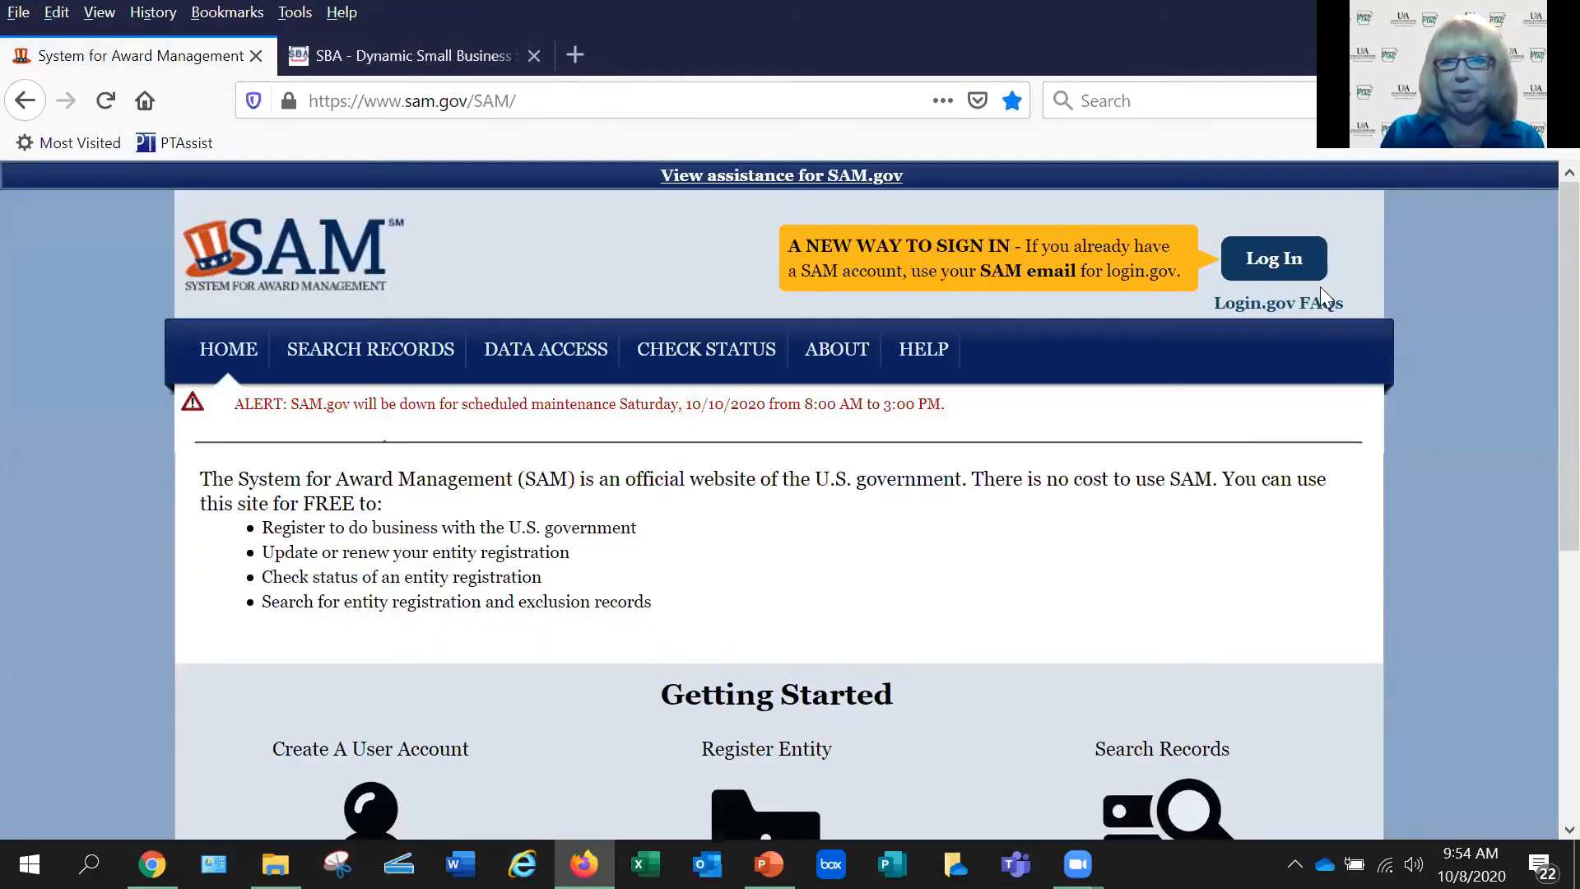
left_click(1279, 257)
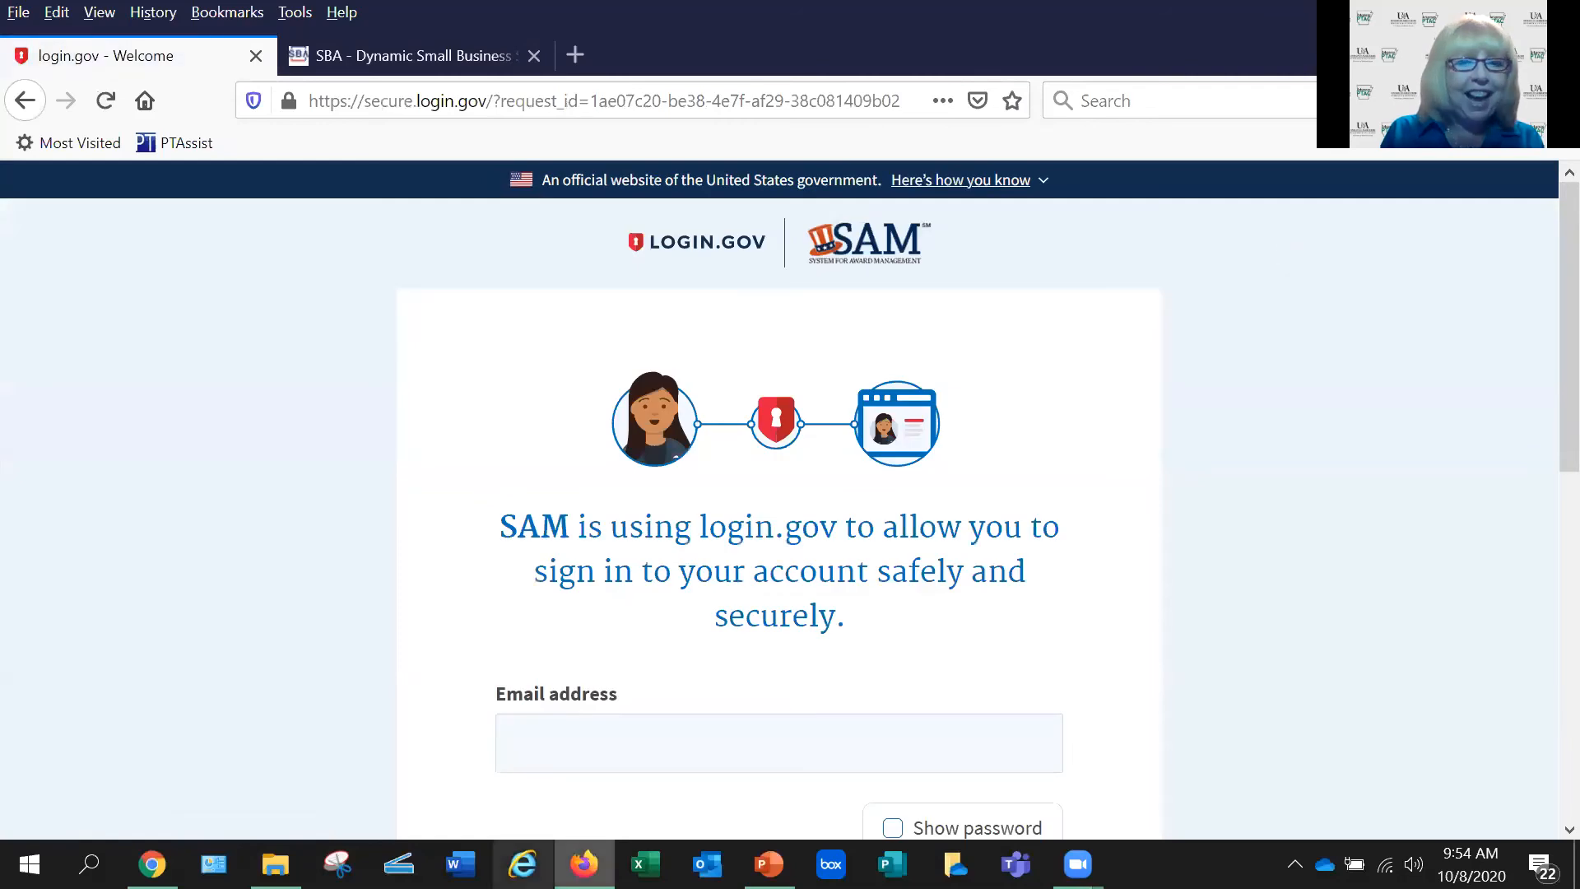
- Fill in the account's email address and password on the login.gov sign-in form for SAM
left_click(588, 751)
type("sam")
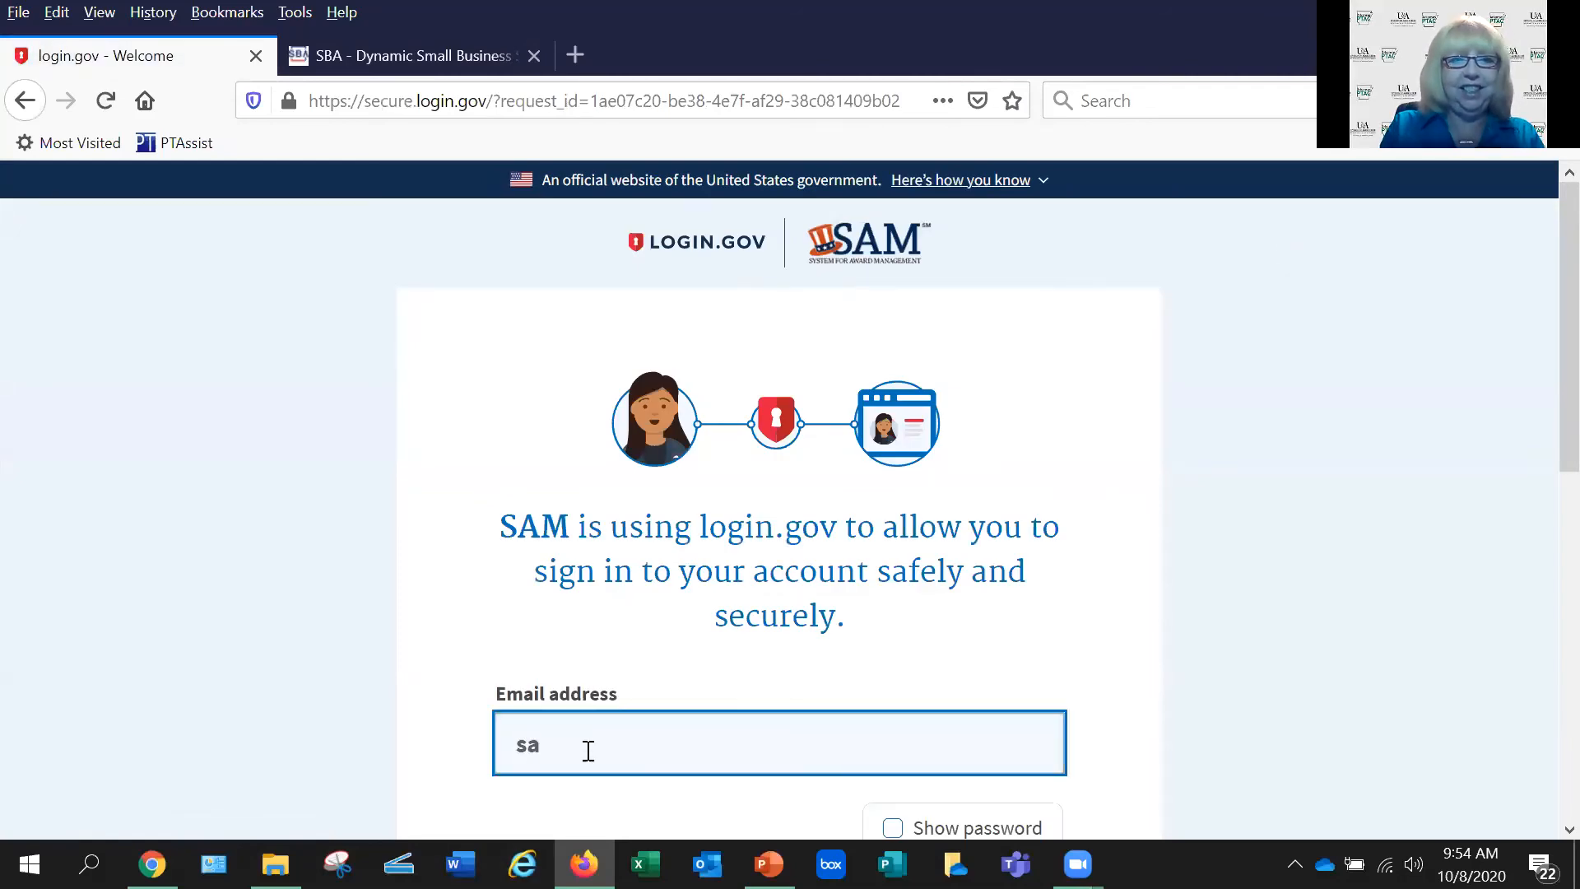
key("BackSpace")
key("BackSpace")
key("BackSpace")
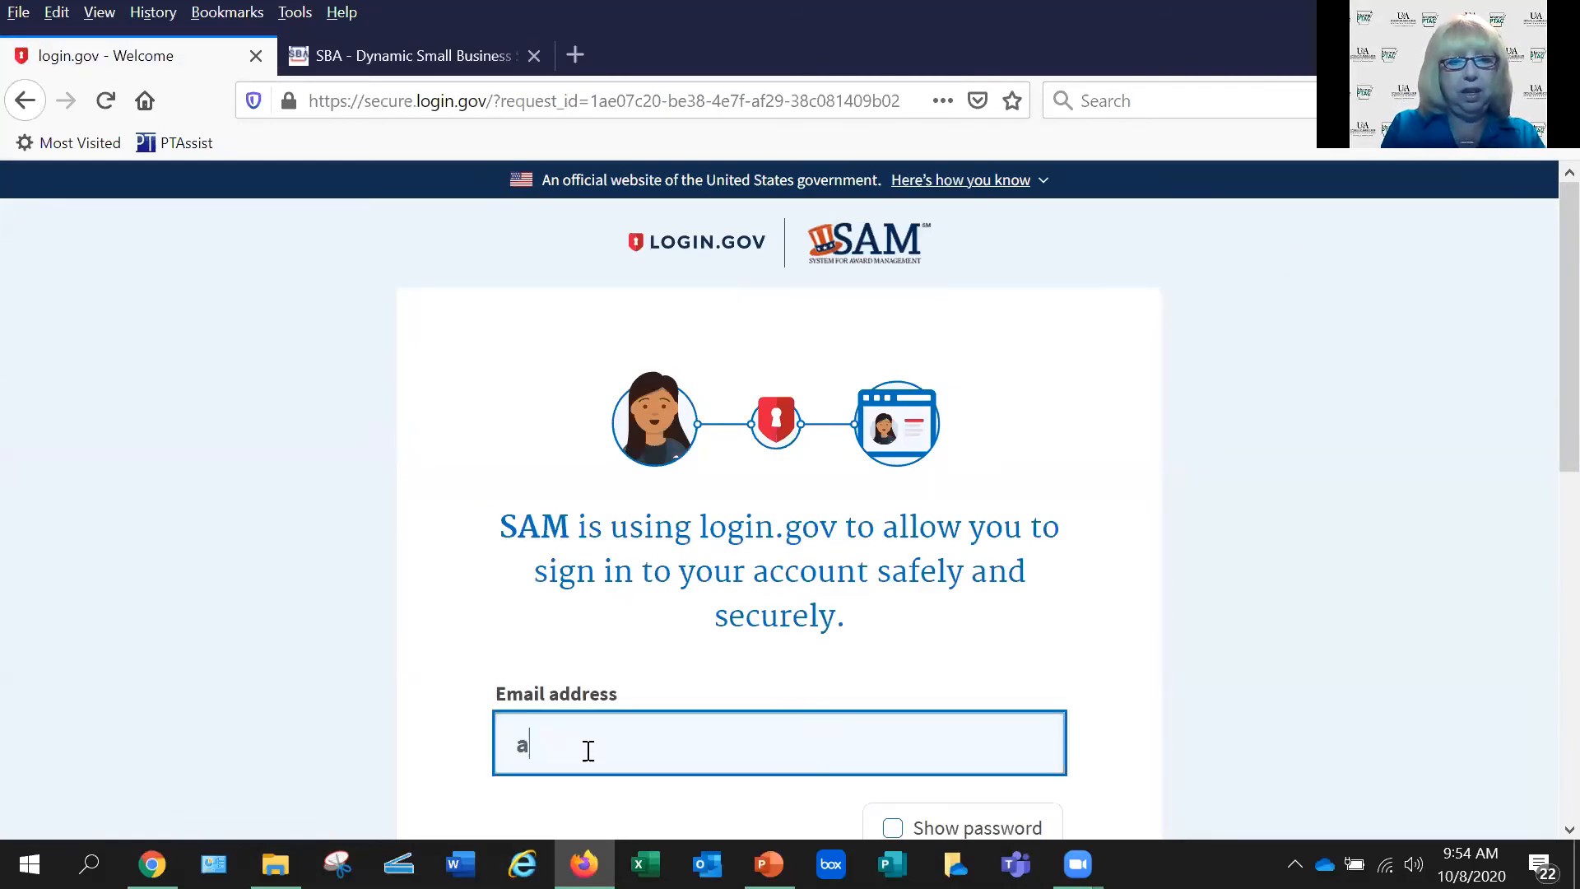
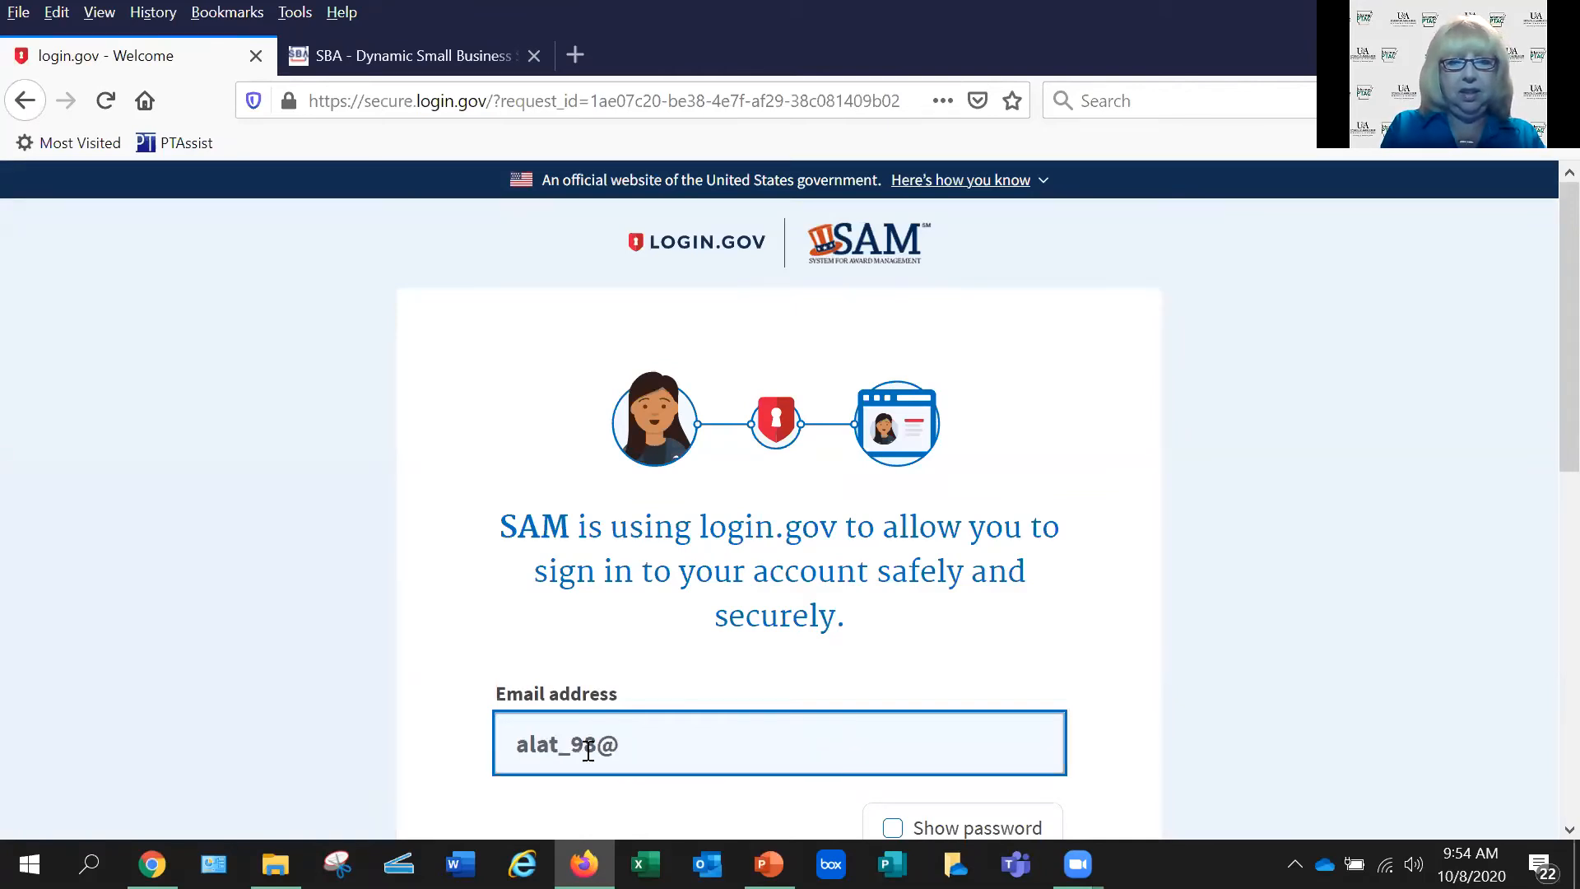
key("Tab")
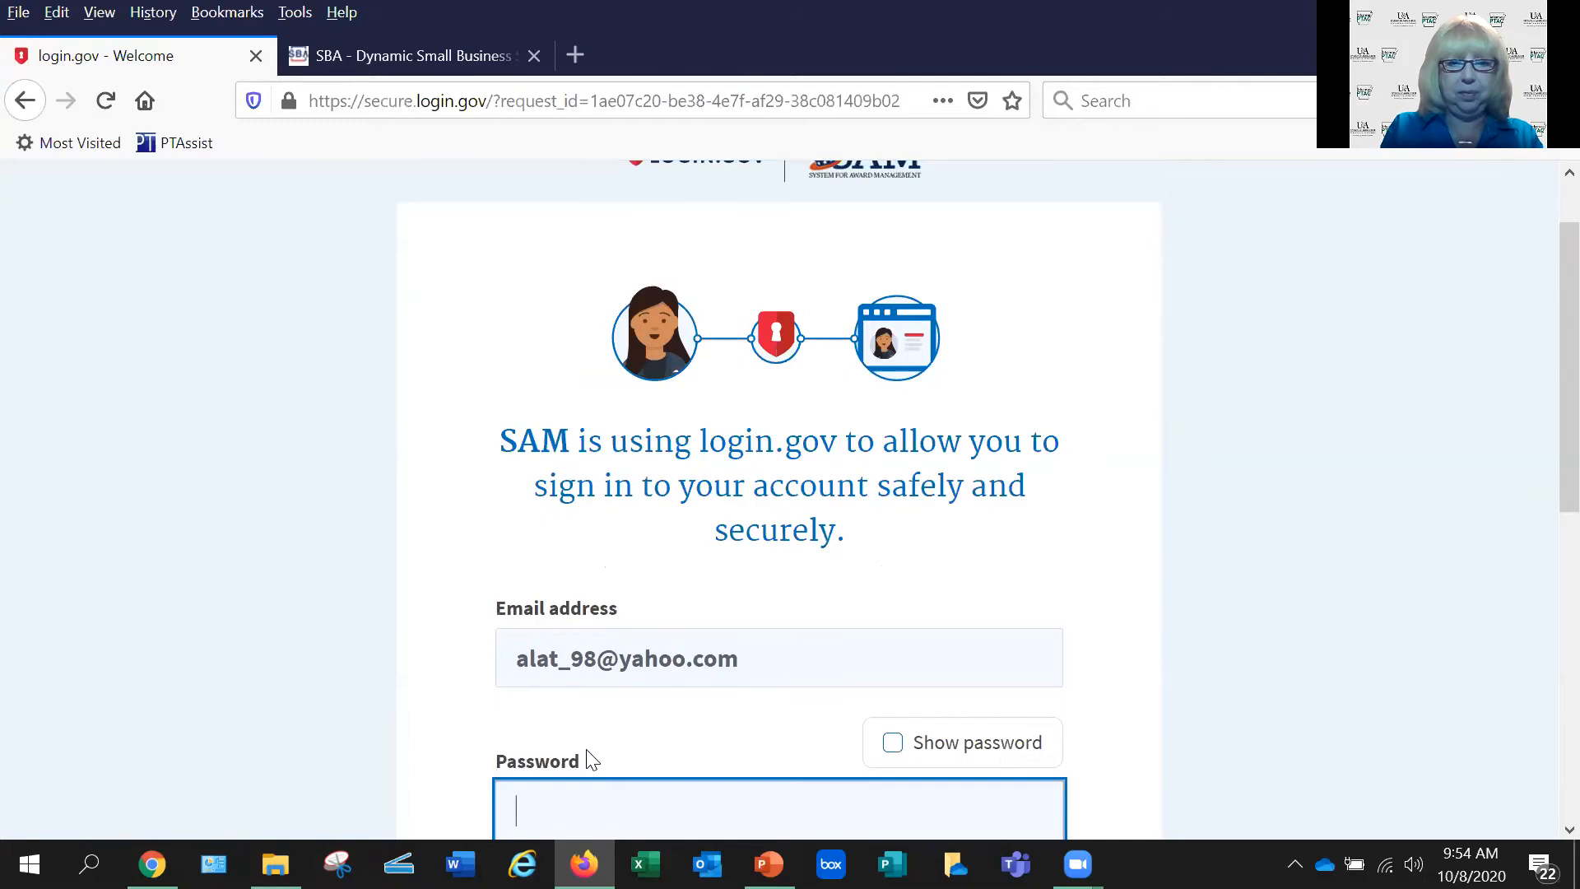
type("***********")
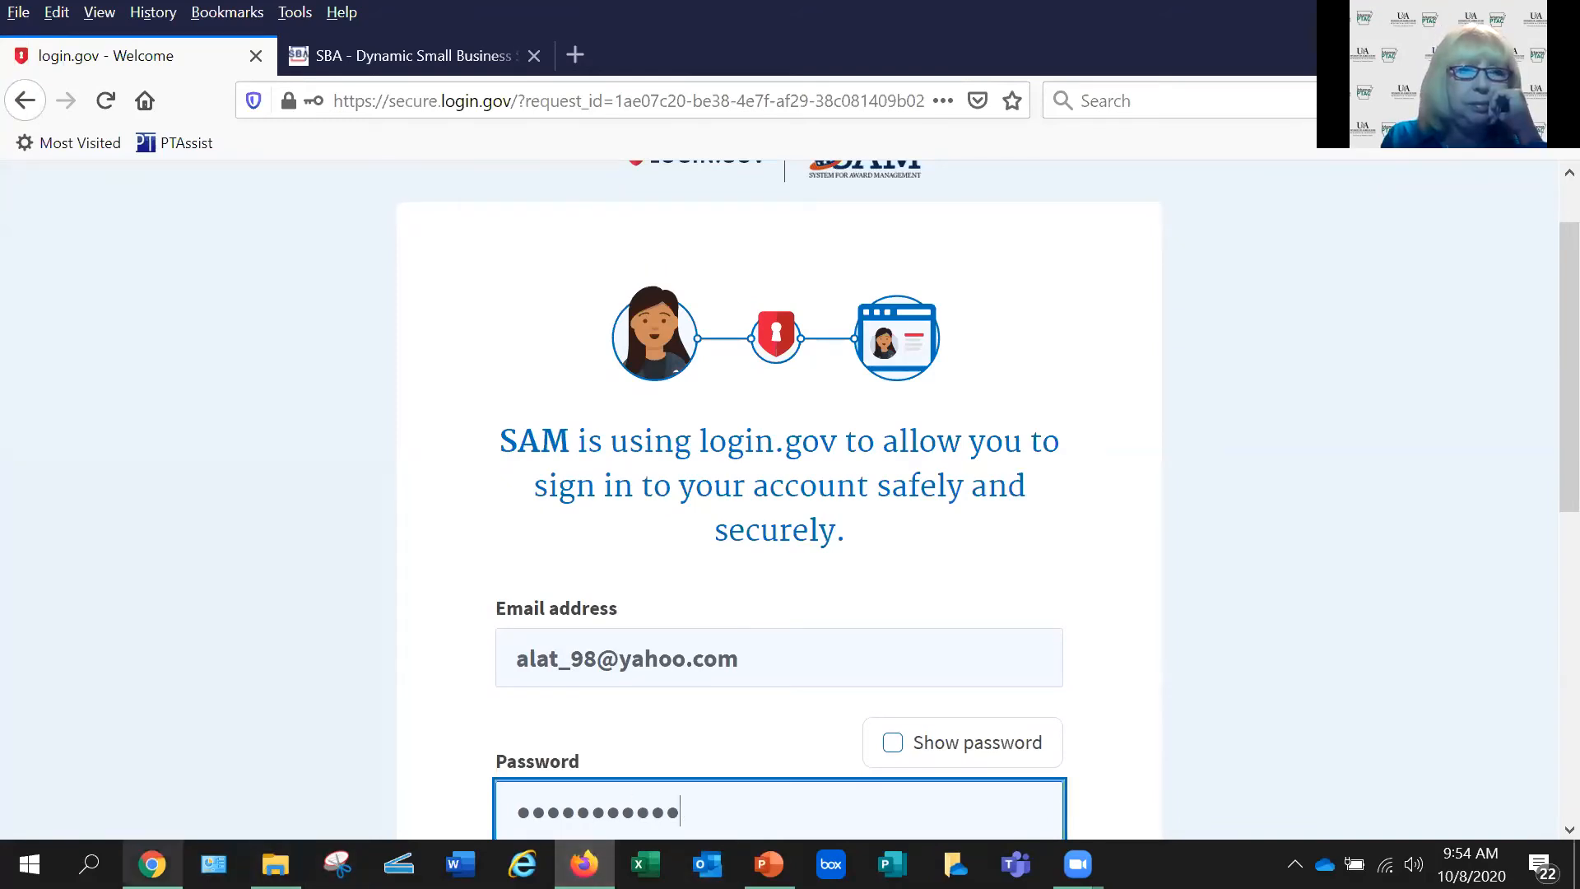
- Switch to the Goods and Services page open in Chrome, search for NAICS code 332710 and add Machine Shops to the registration
left_click(152, 864)
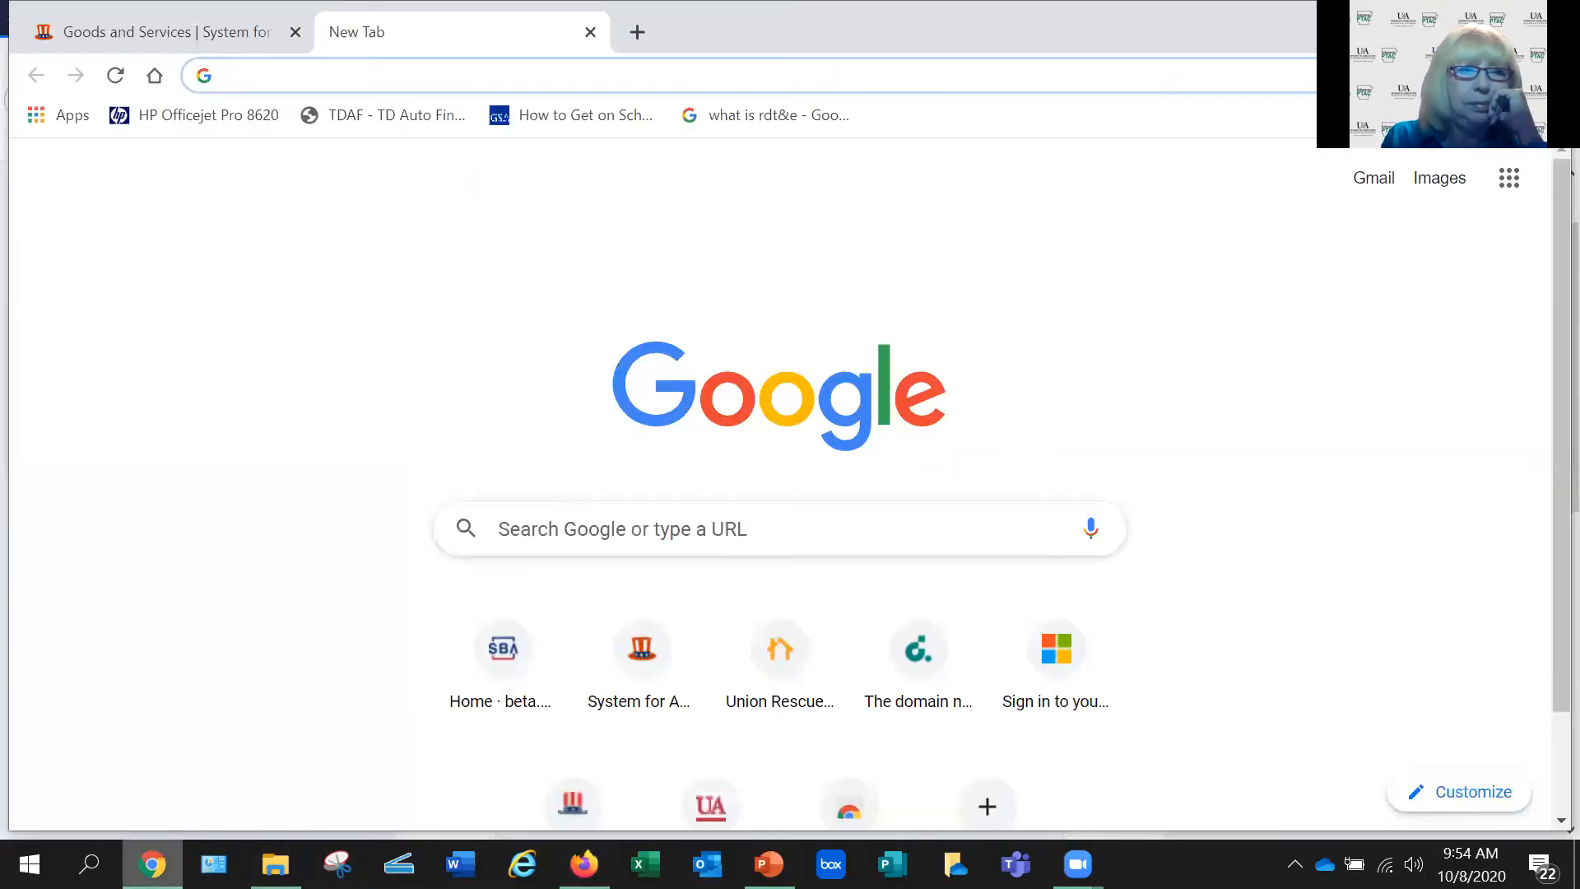
left_click(238, 35)
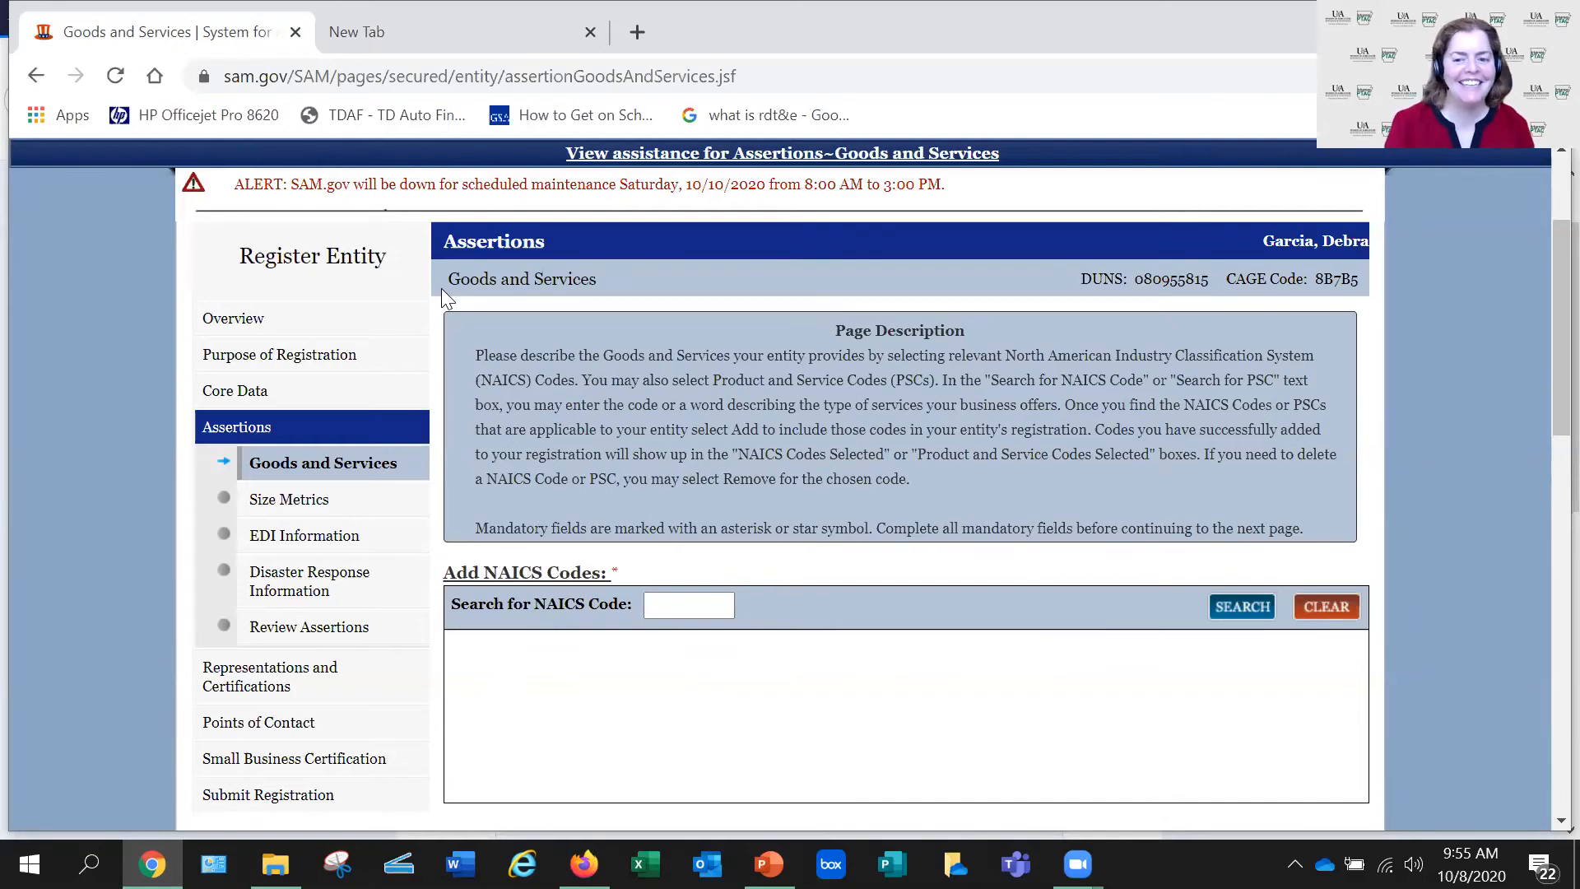
left_click(704, 606)
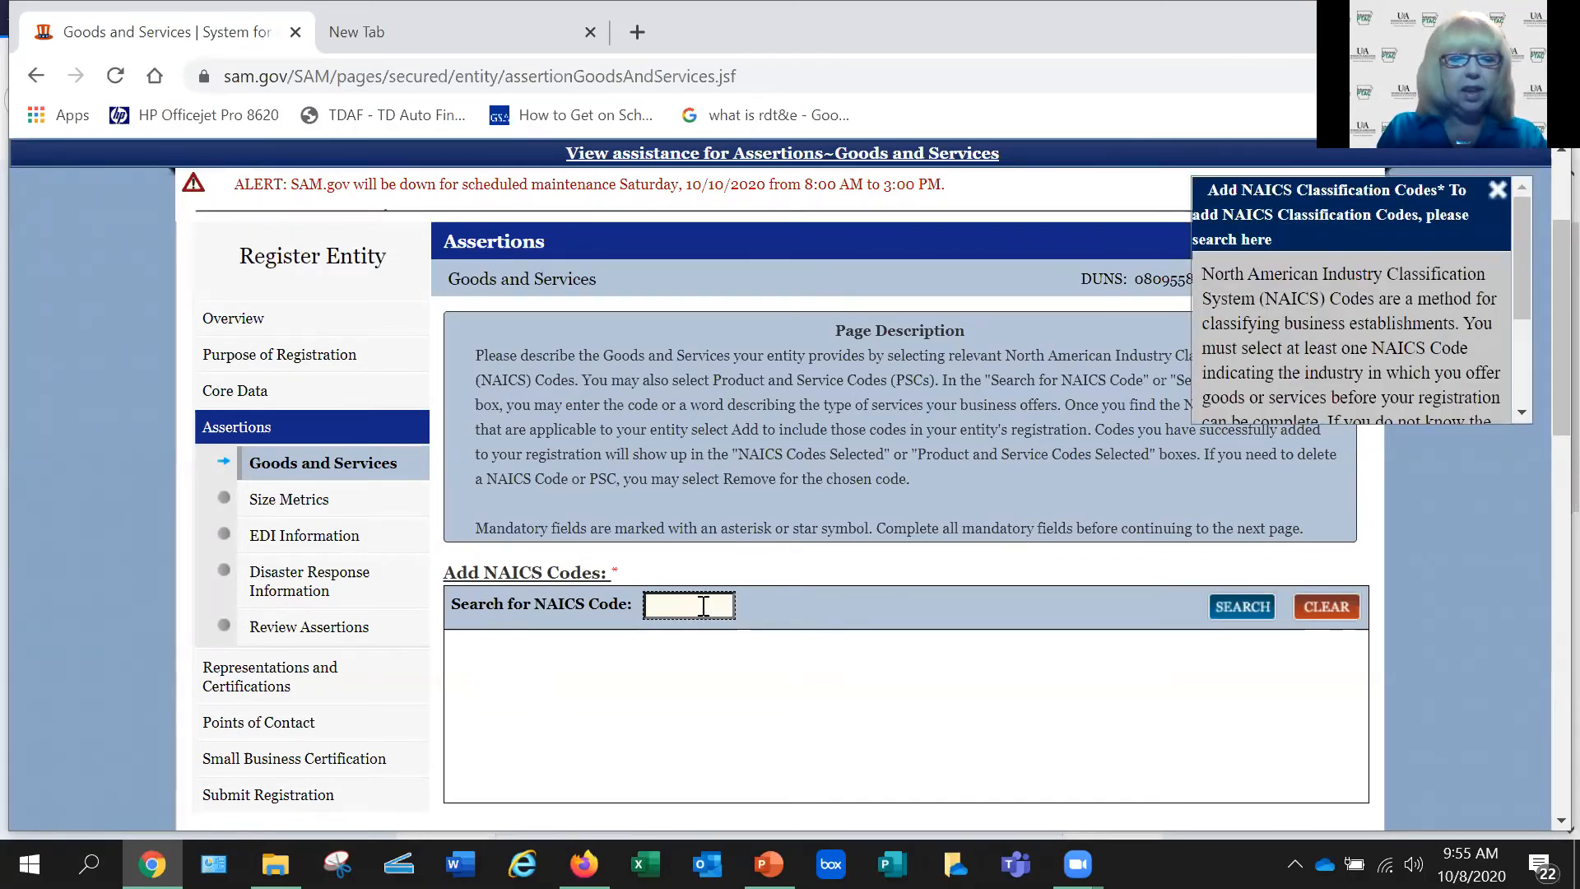
type("33")
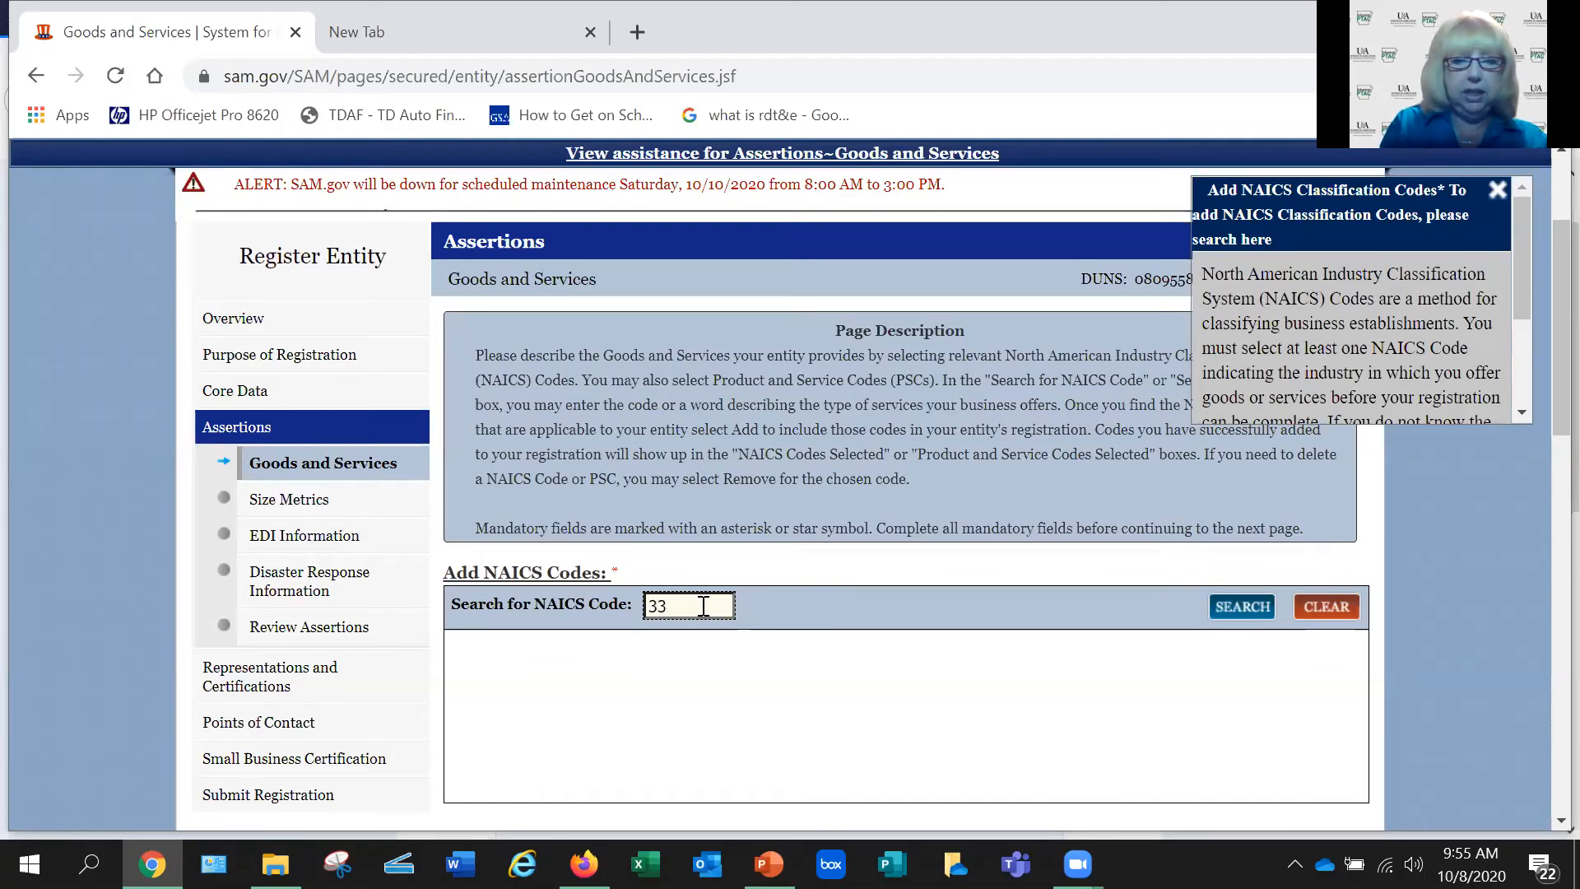
type("2710")
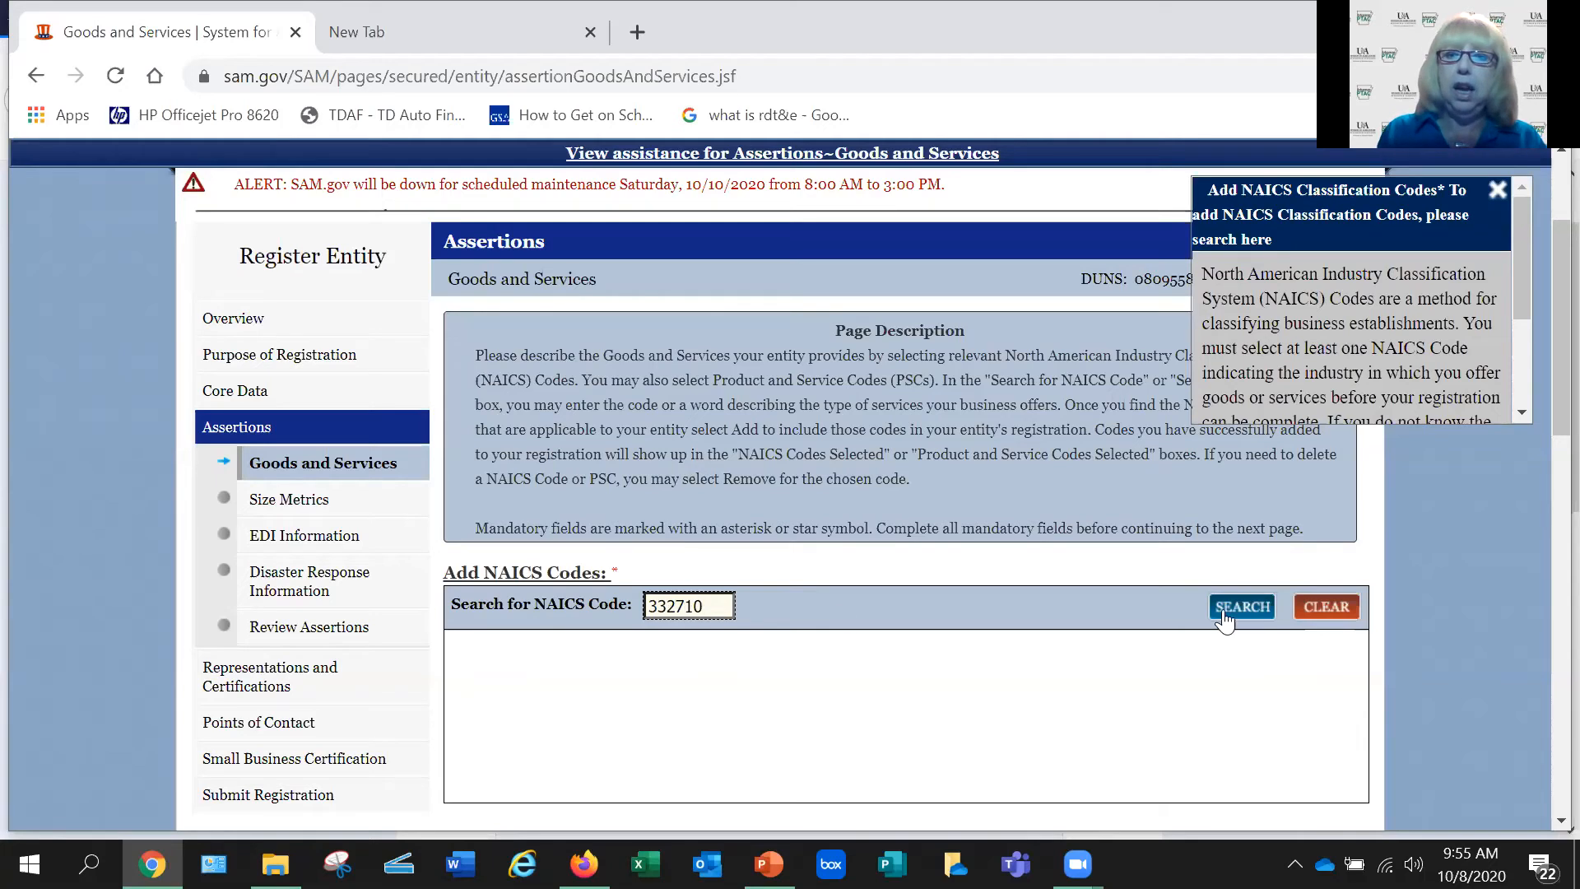
left_click(1224, 615)
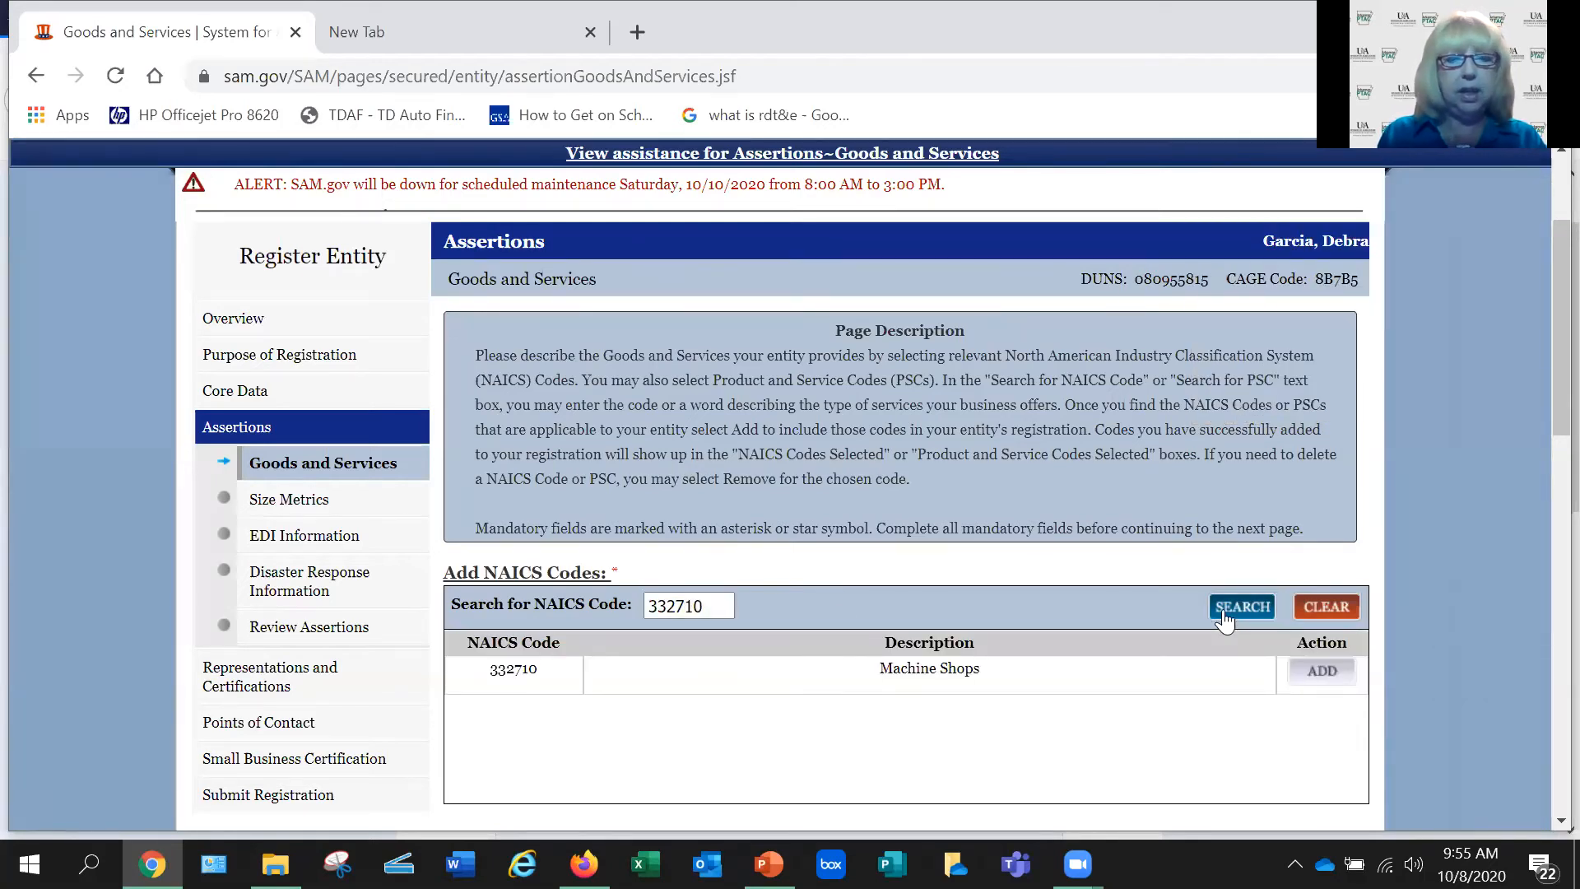
left_click(1317, 671)
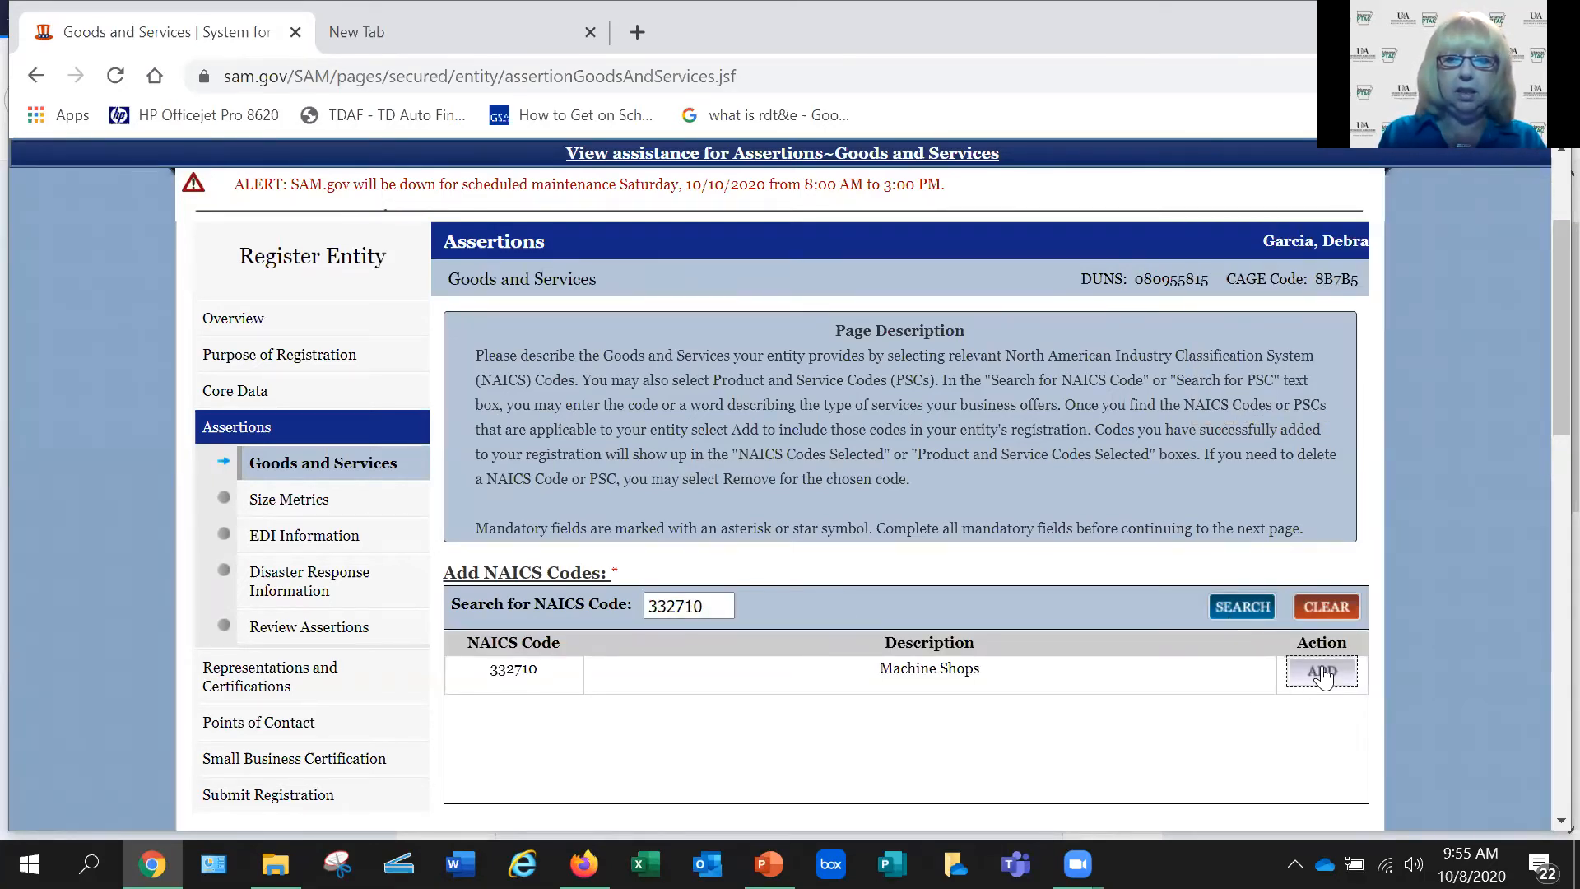
- Review the selected NAICS codes, leave the product and service codes empty, and save Goods and Services to continue to Size Metrics
scroll(1542, 823, "down", 3)
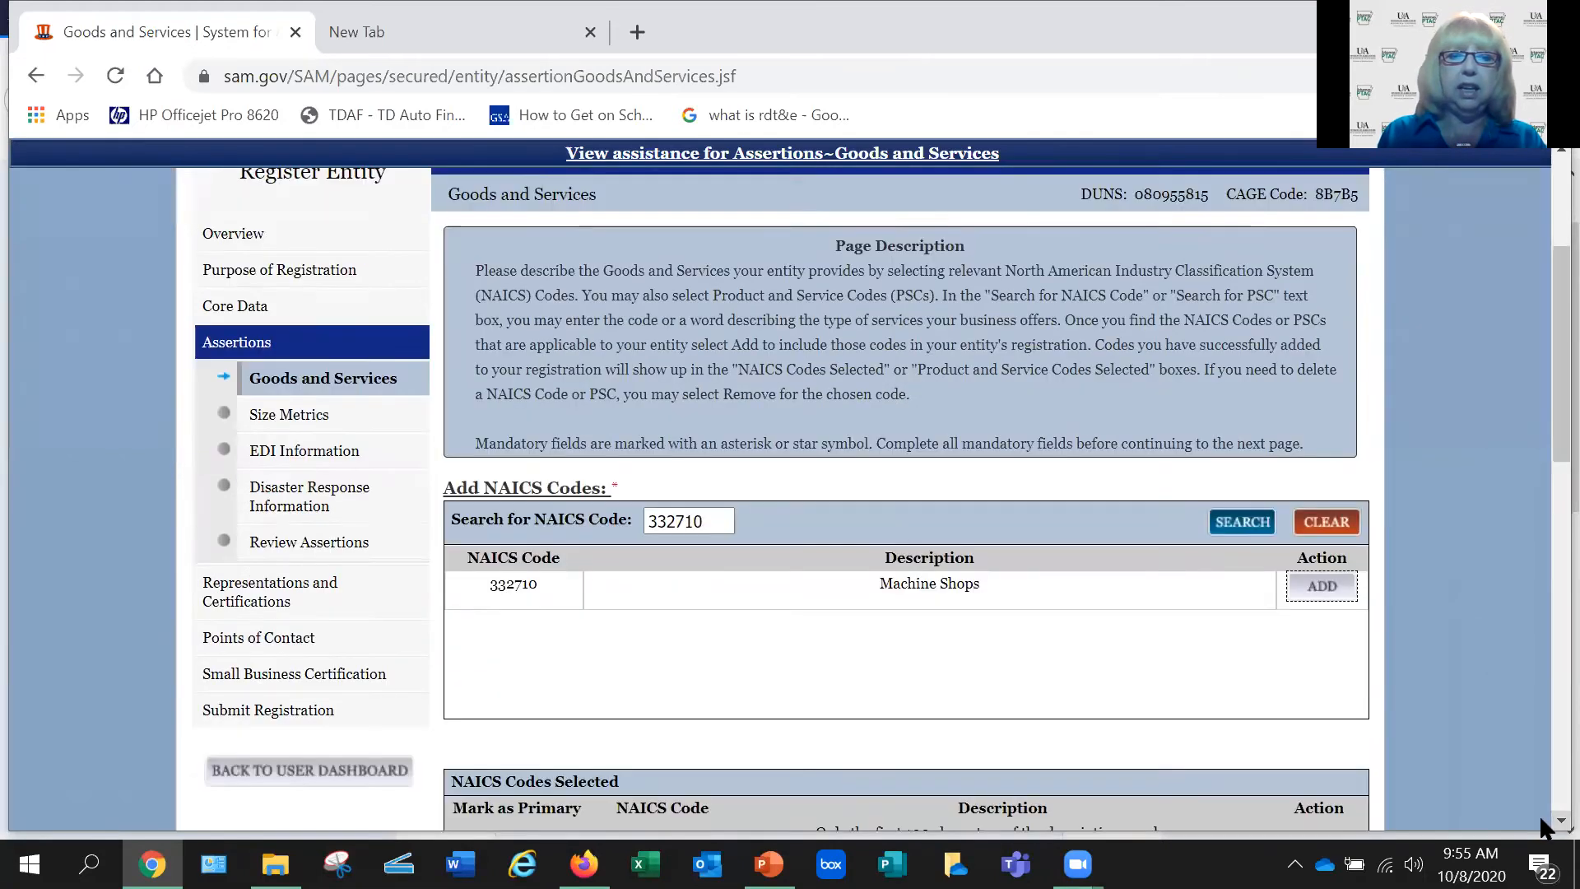
scroll(1542, 825, "down", 1)
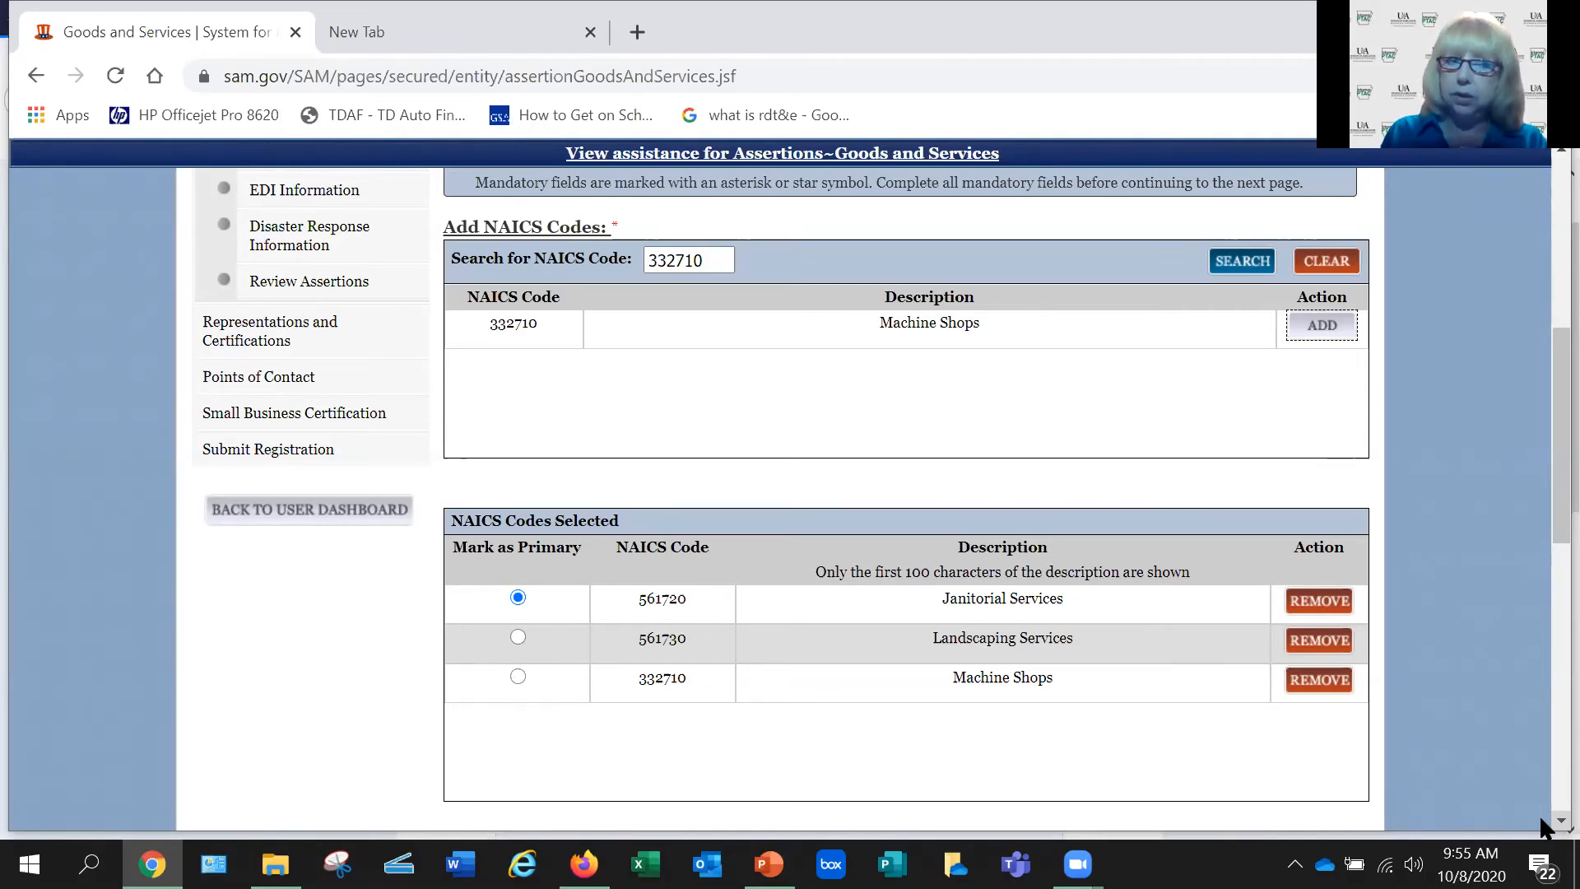
scroll(1544, 827, "down", 2)
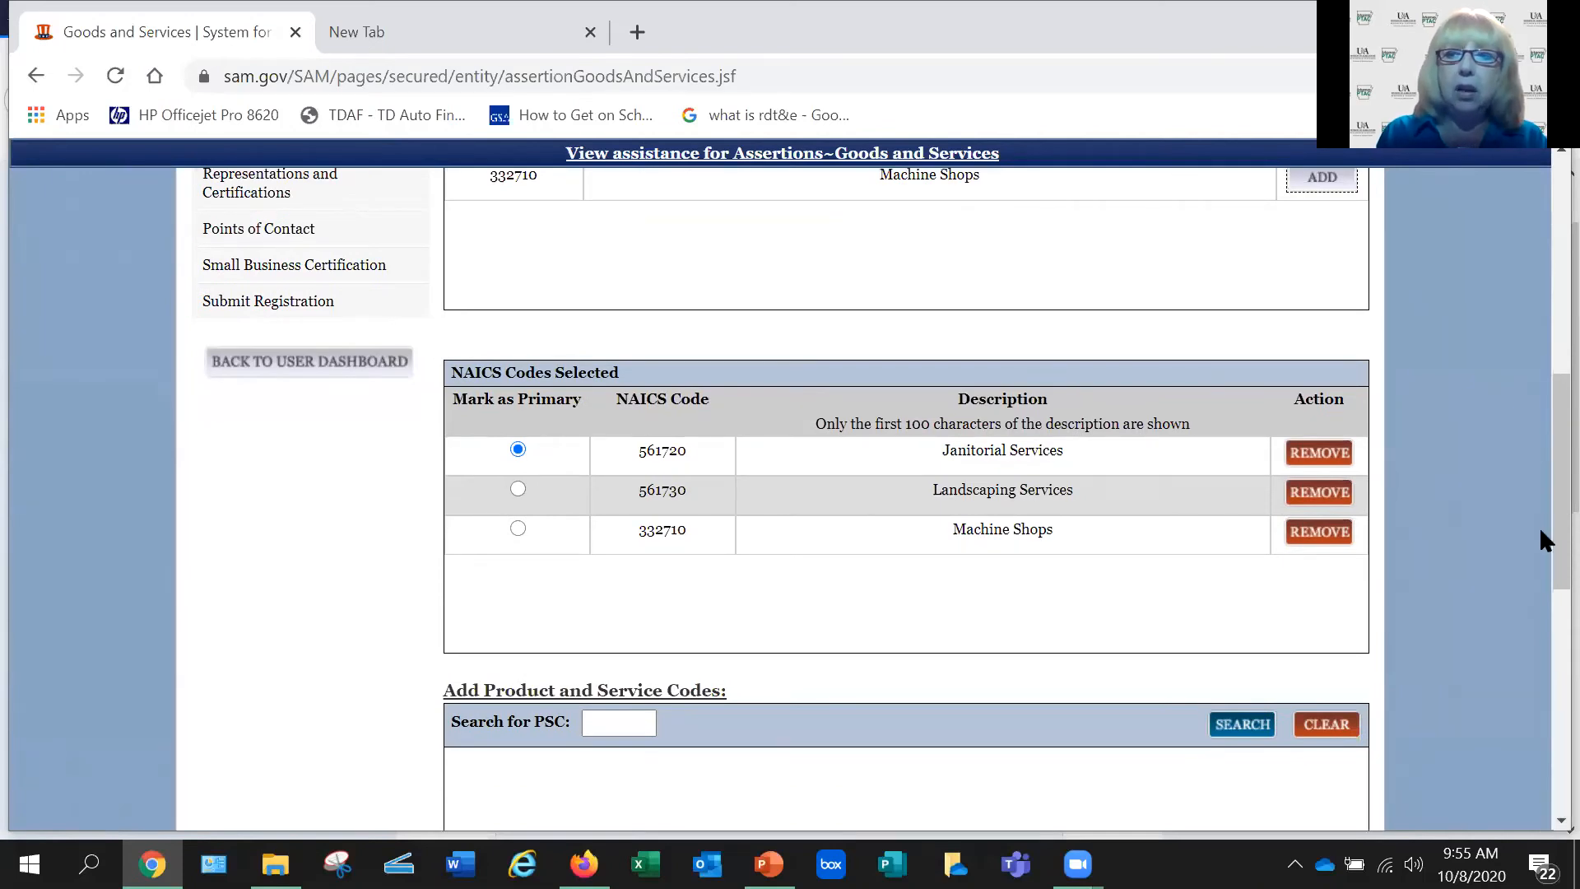
scroll(1541, 532, "up", 2)
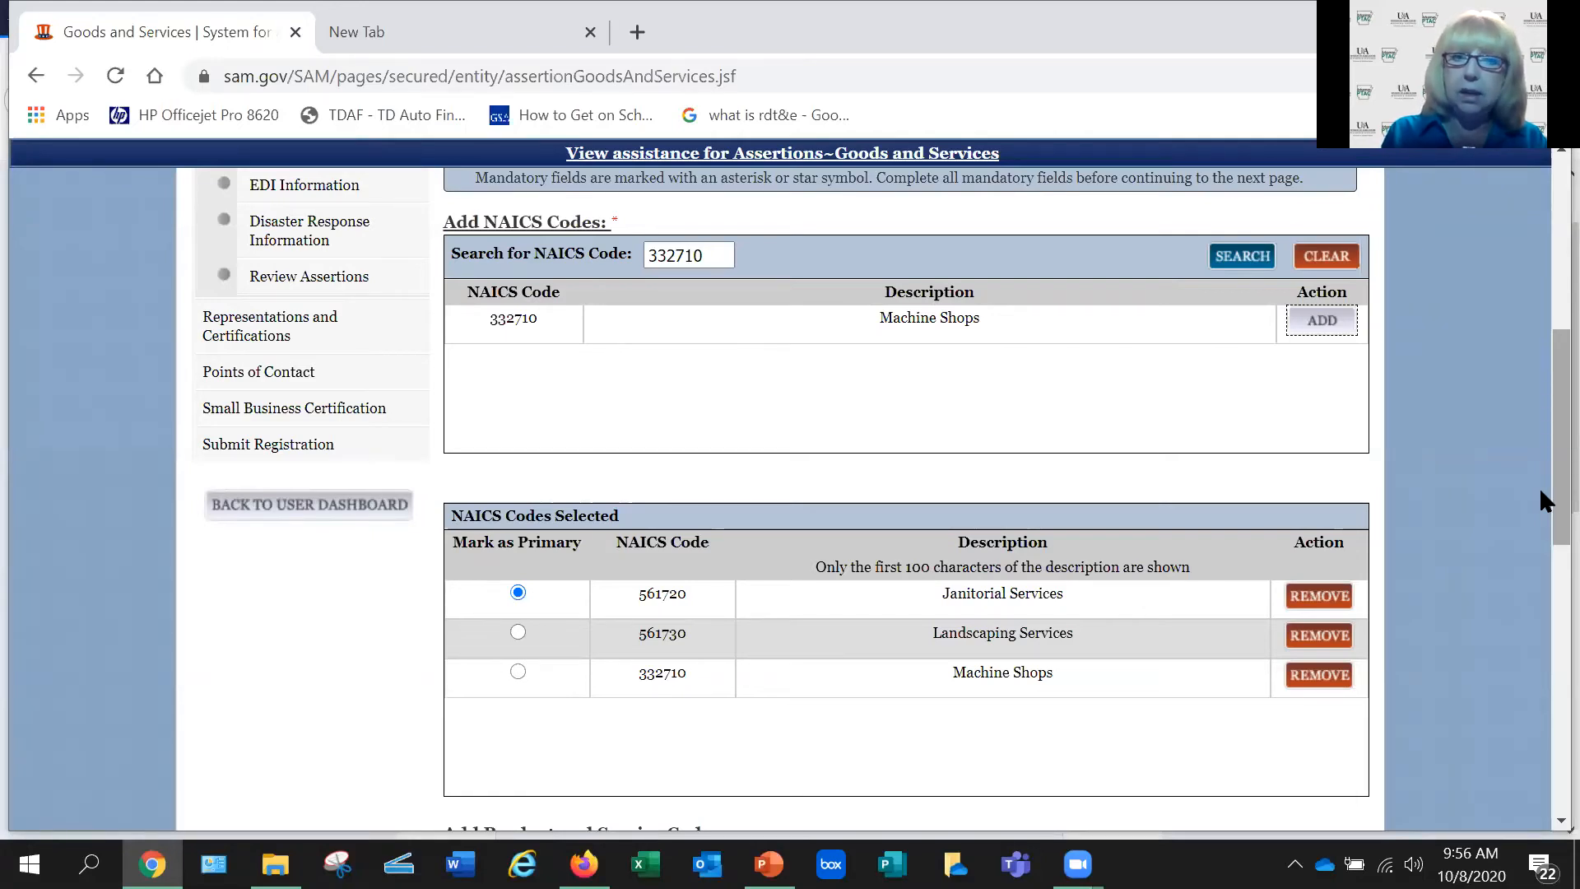
left_click_drag(1540, 497, 1540, 734)
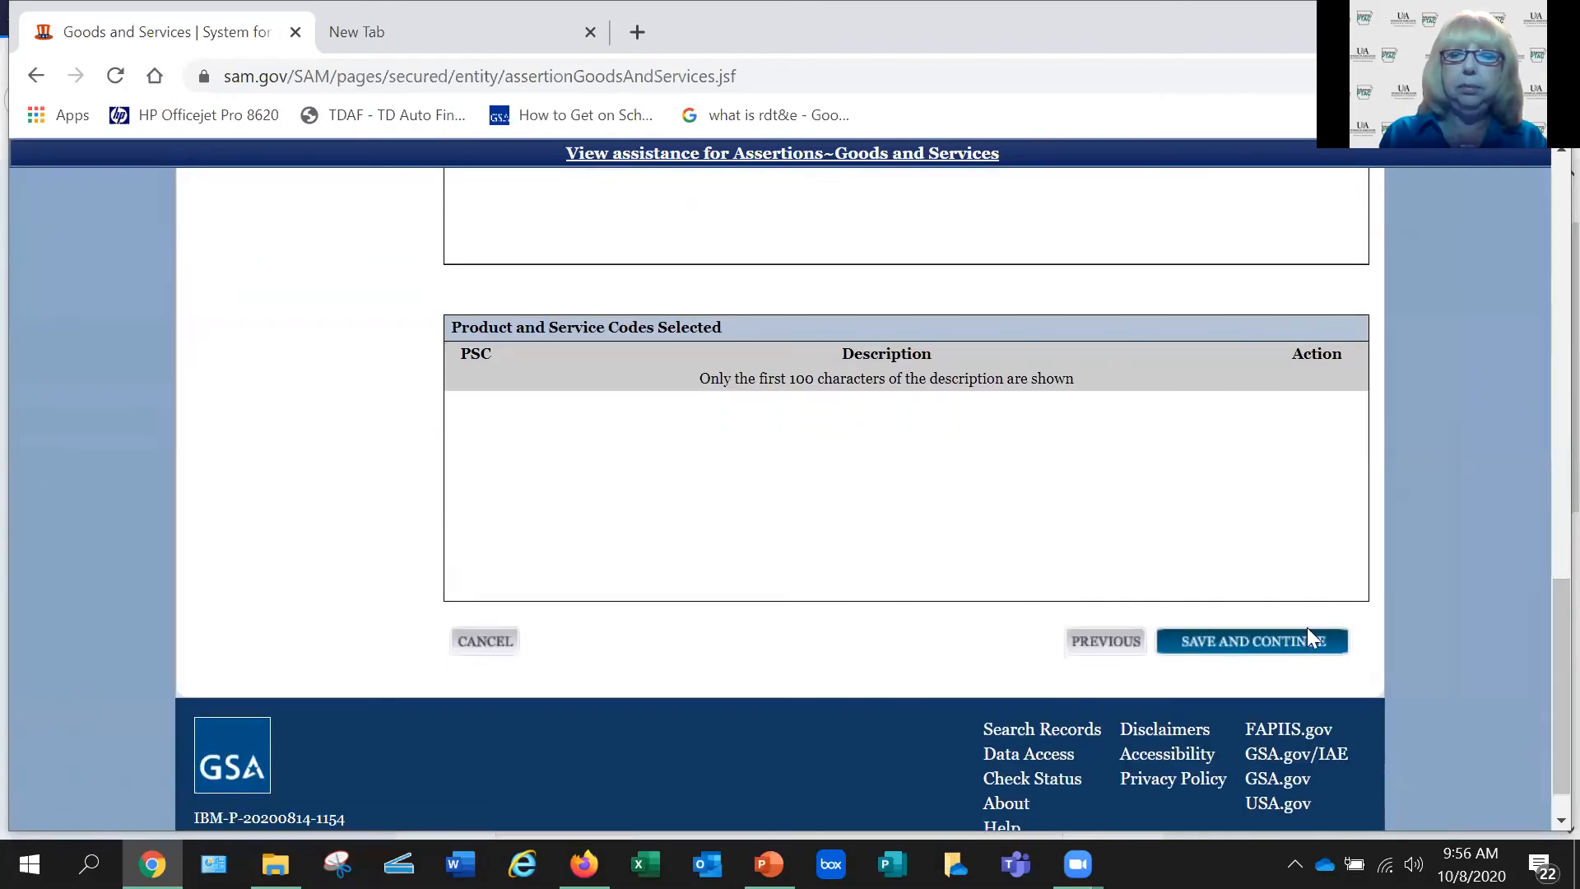
left_click(1285, 646)
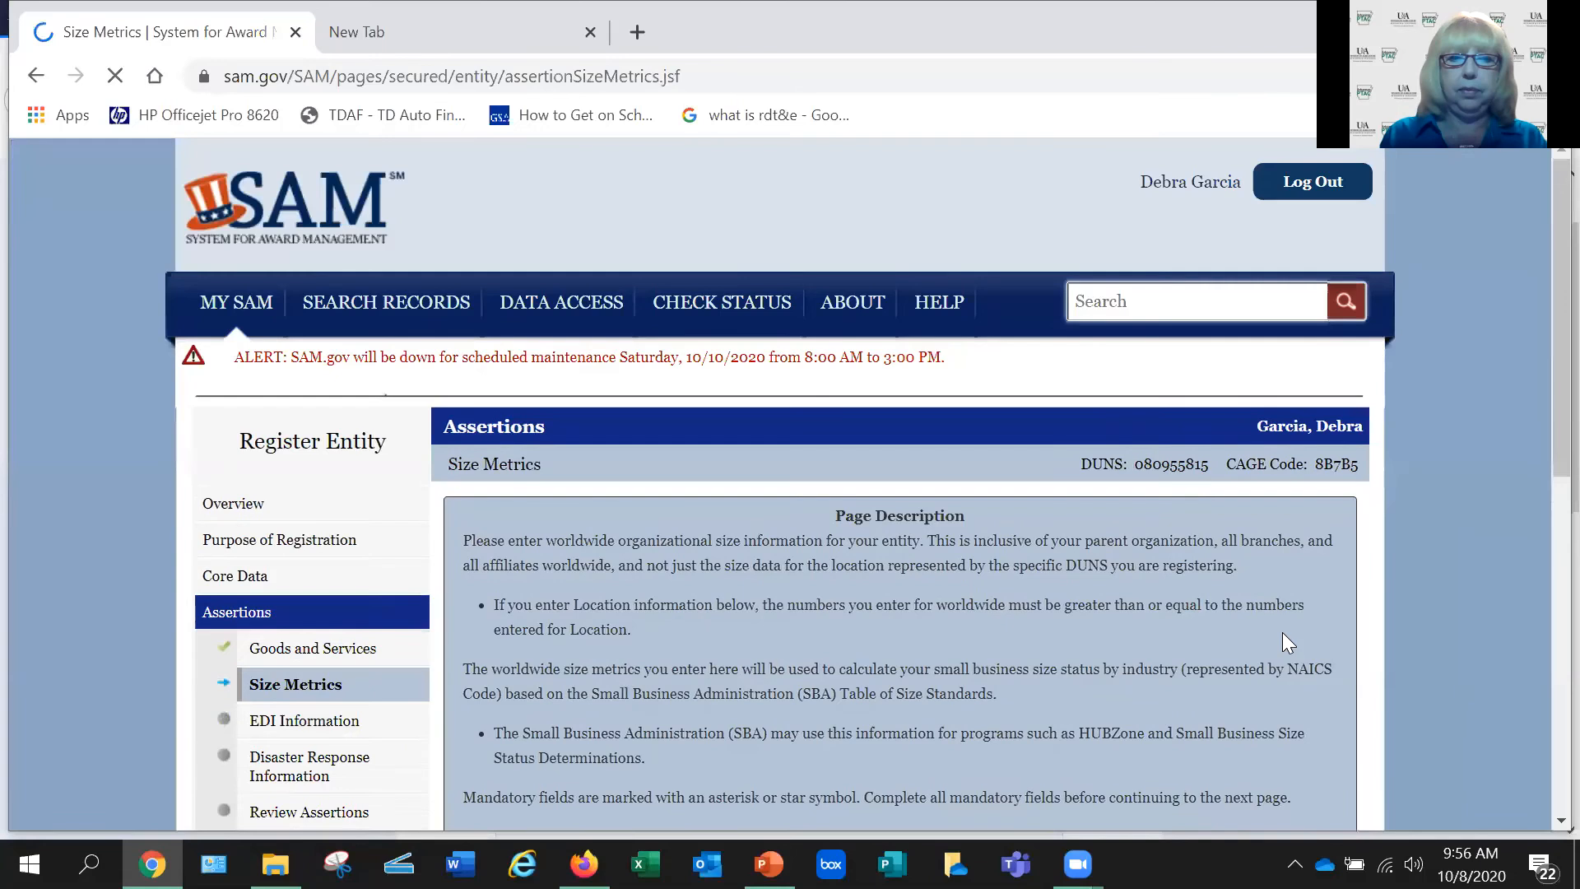
- Review the worldwide annual receipts and employee number, leave the optional location fields blank, and save Size Metrics to continue
scroll(1543, 829, "down", 5)
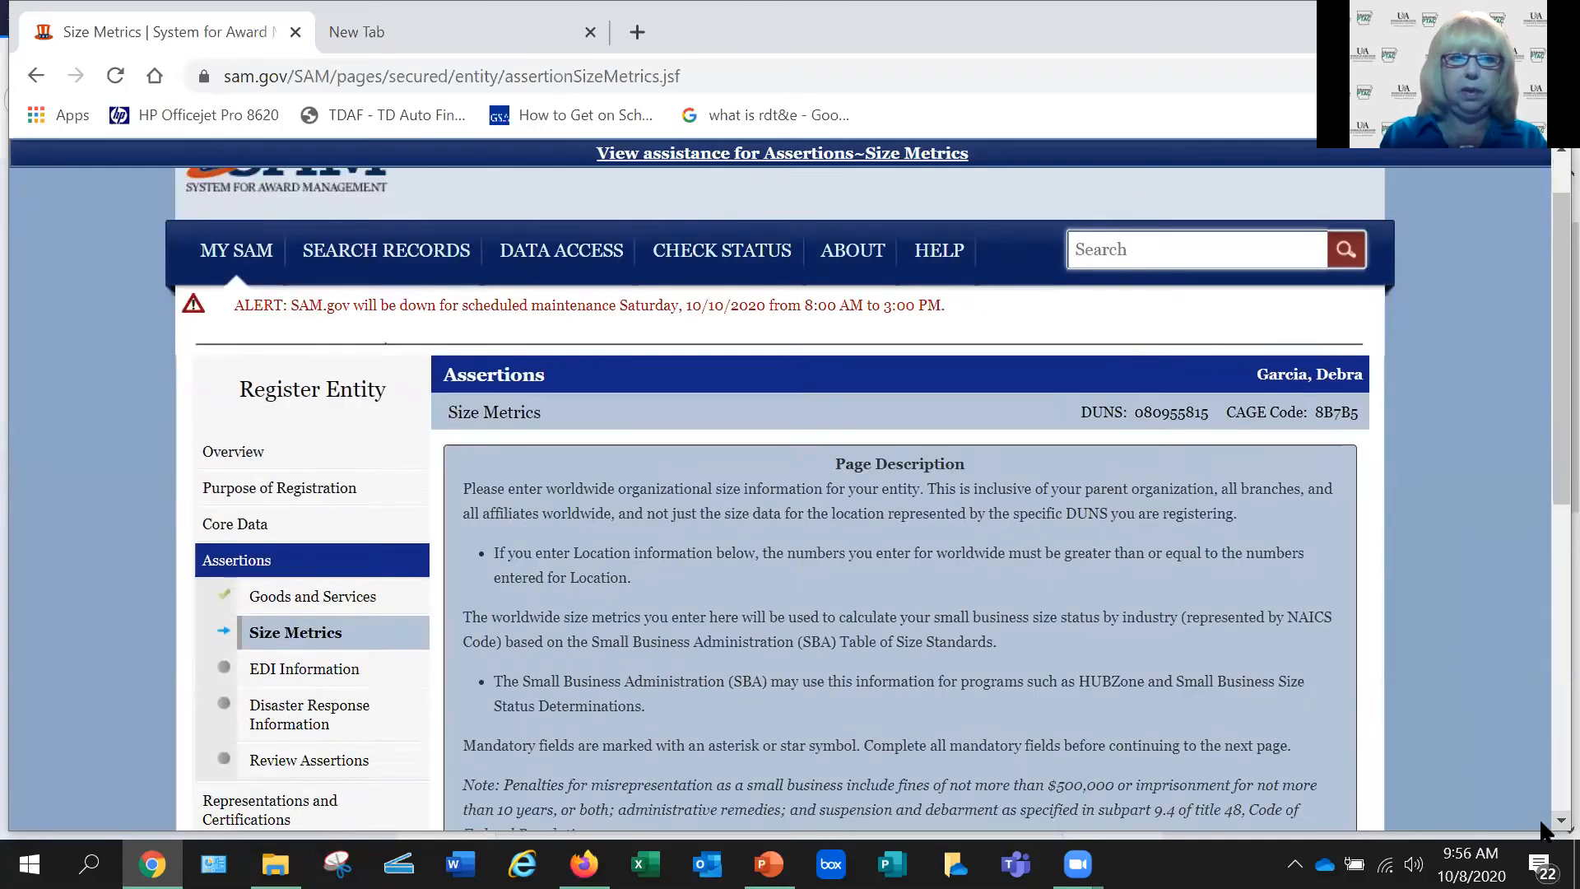
scroll(1542, 829, "down", 2)
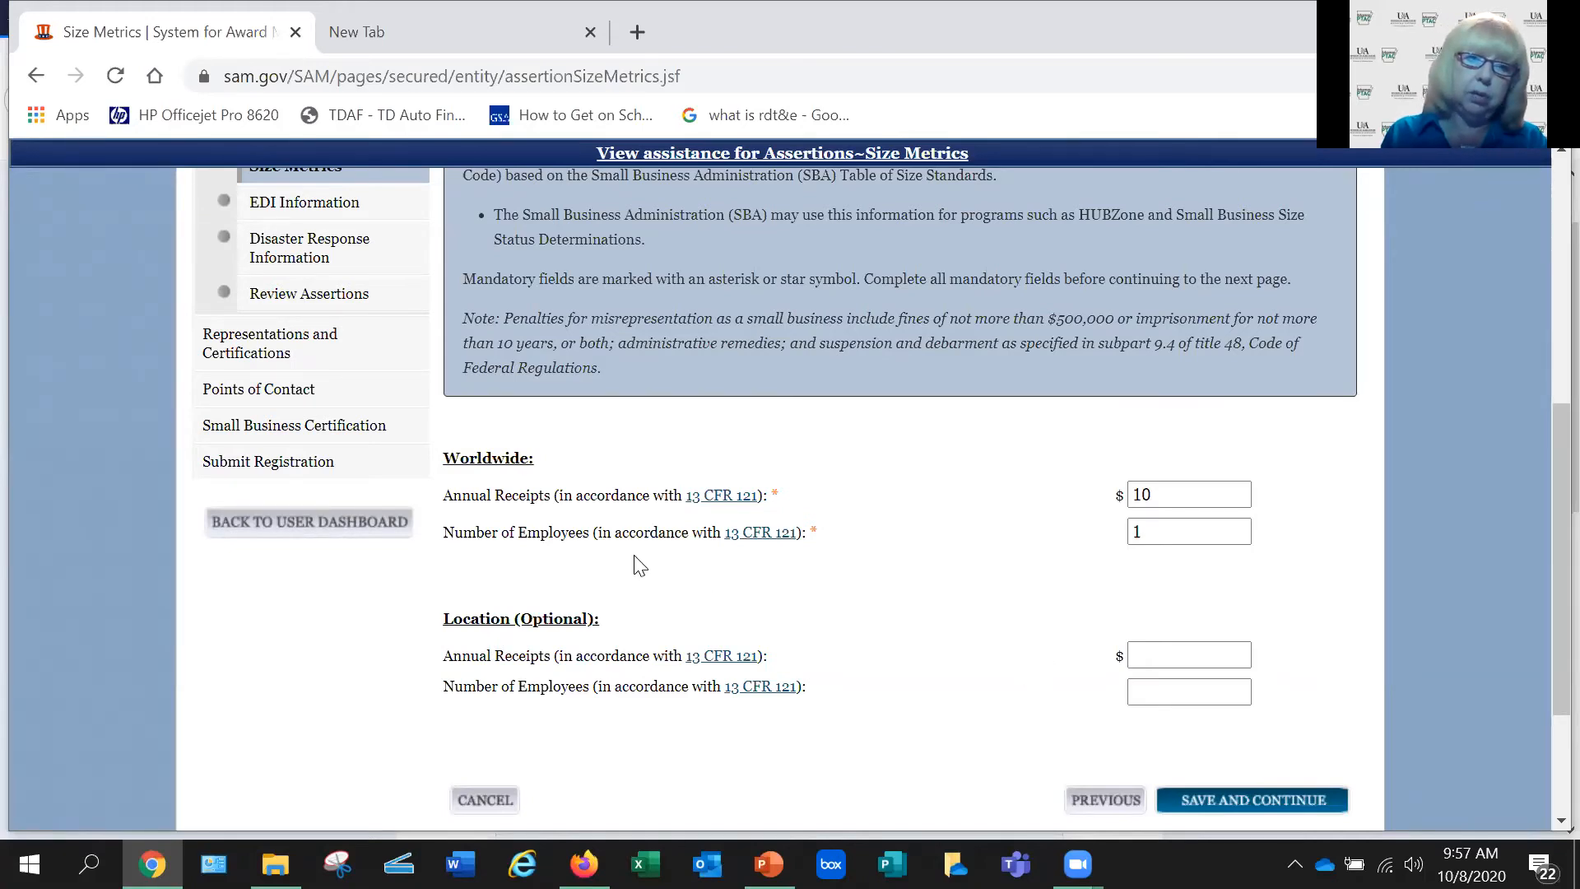
left_click(1257, 803)
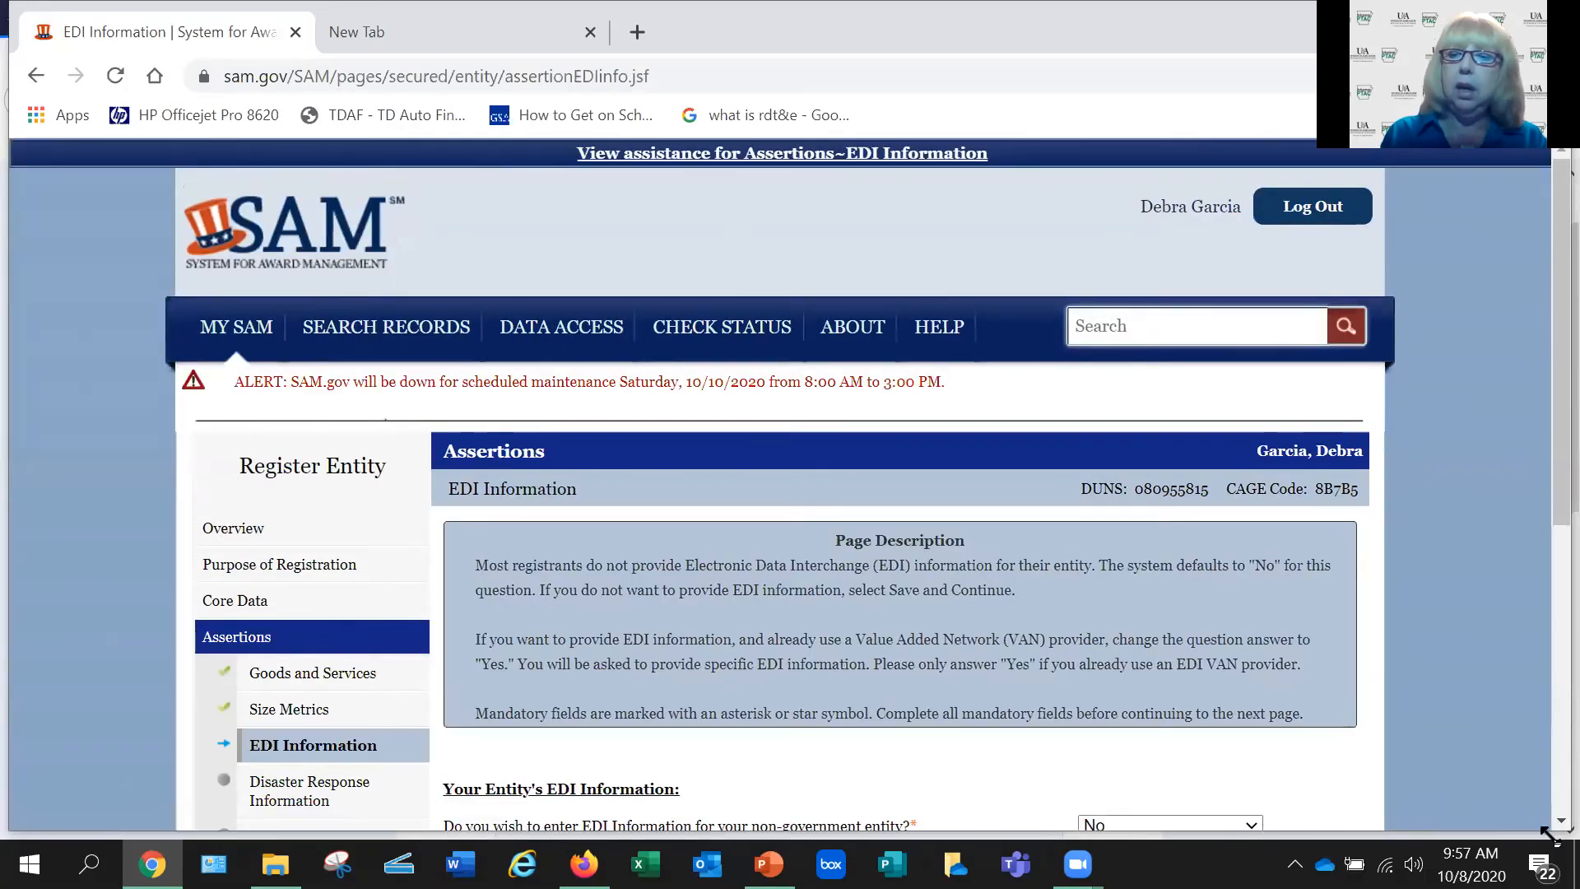
- Keep No as the answer to entering EDI information and save the page to continue to Disaster Response Information
scroll(1542, 822, "down", 1)
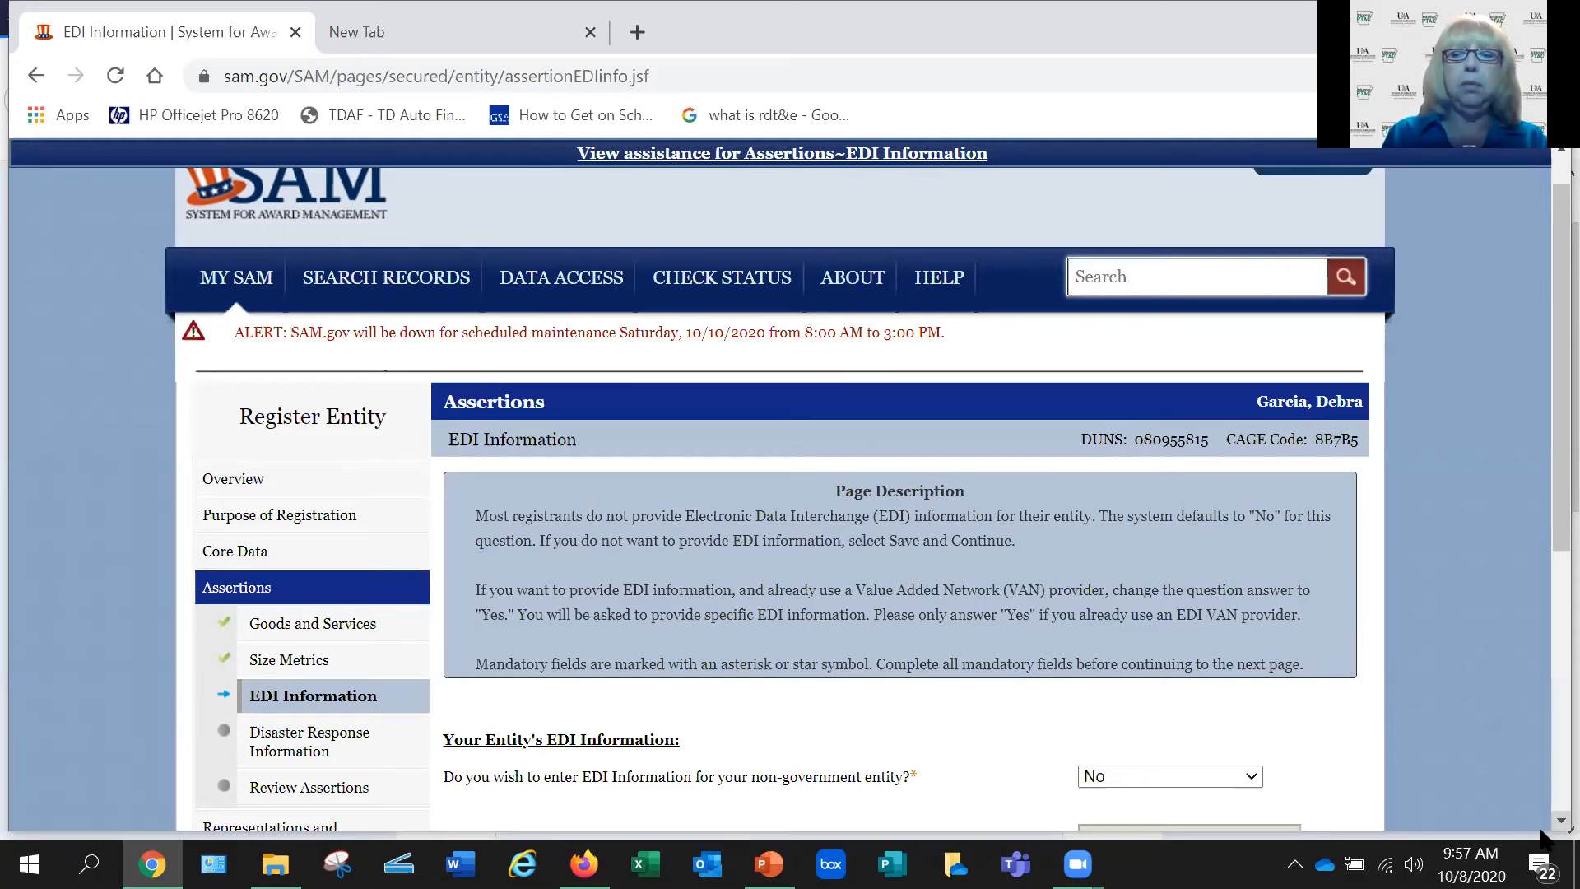
scroll(1541, 827, "down", 3)
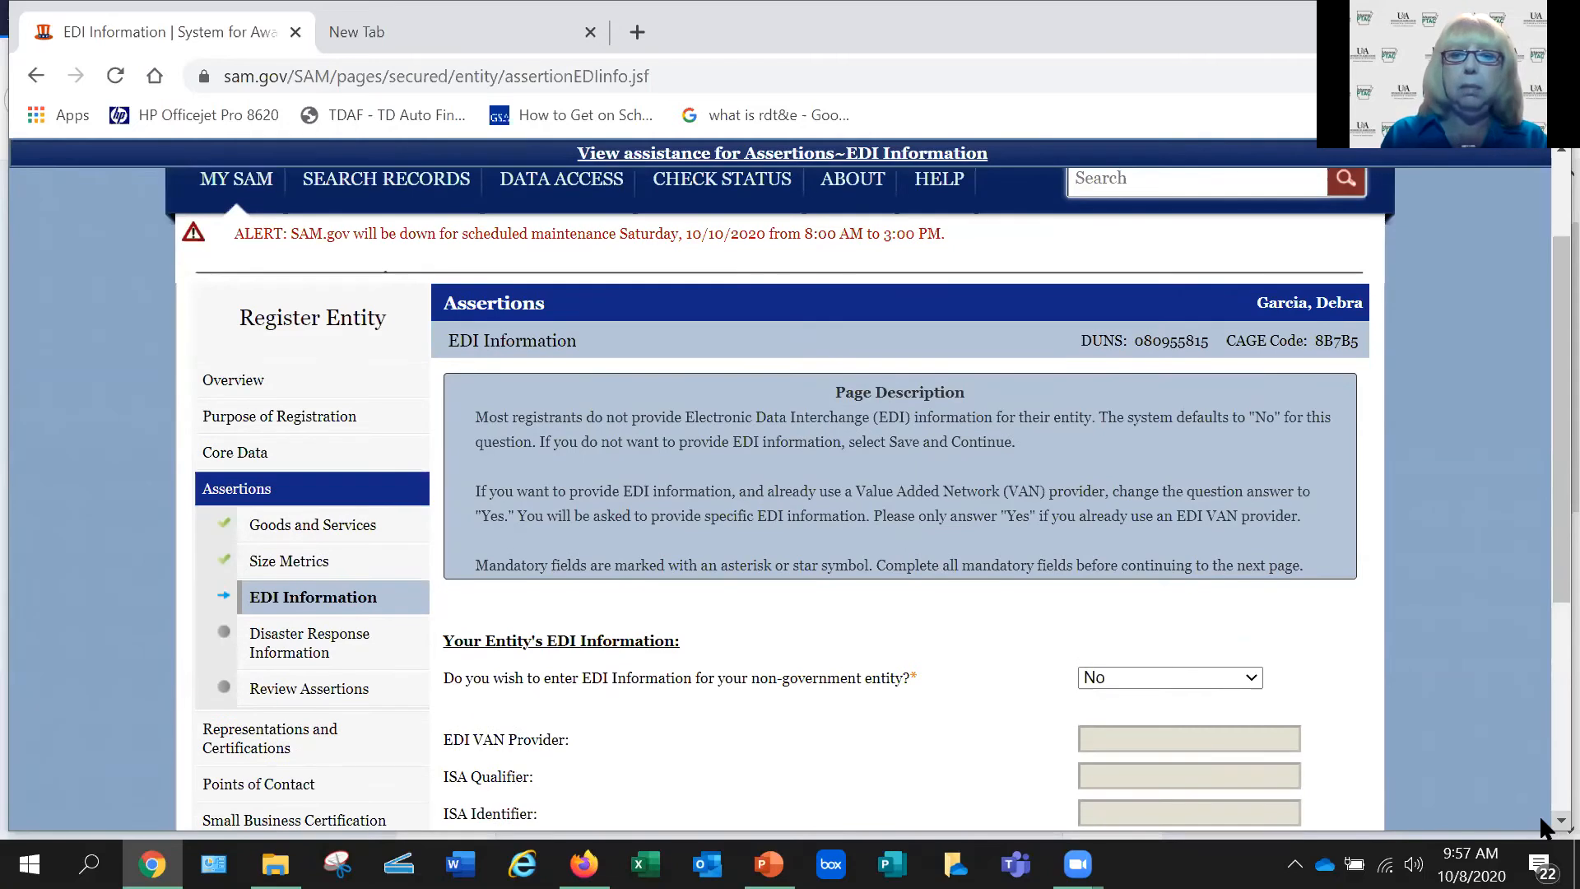
scroll(1541, 827, "down", 2)
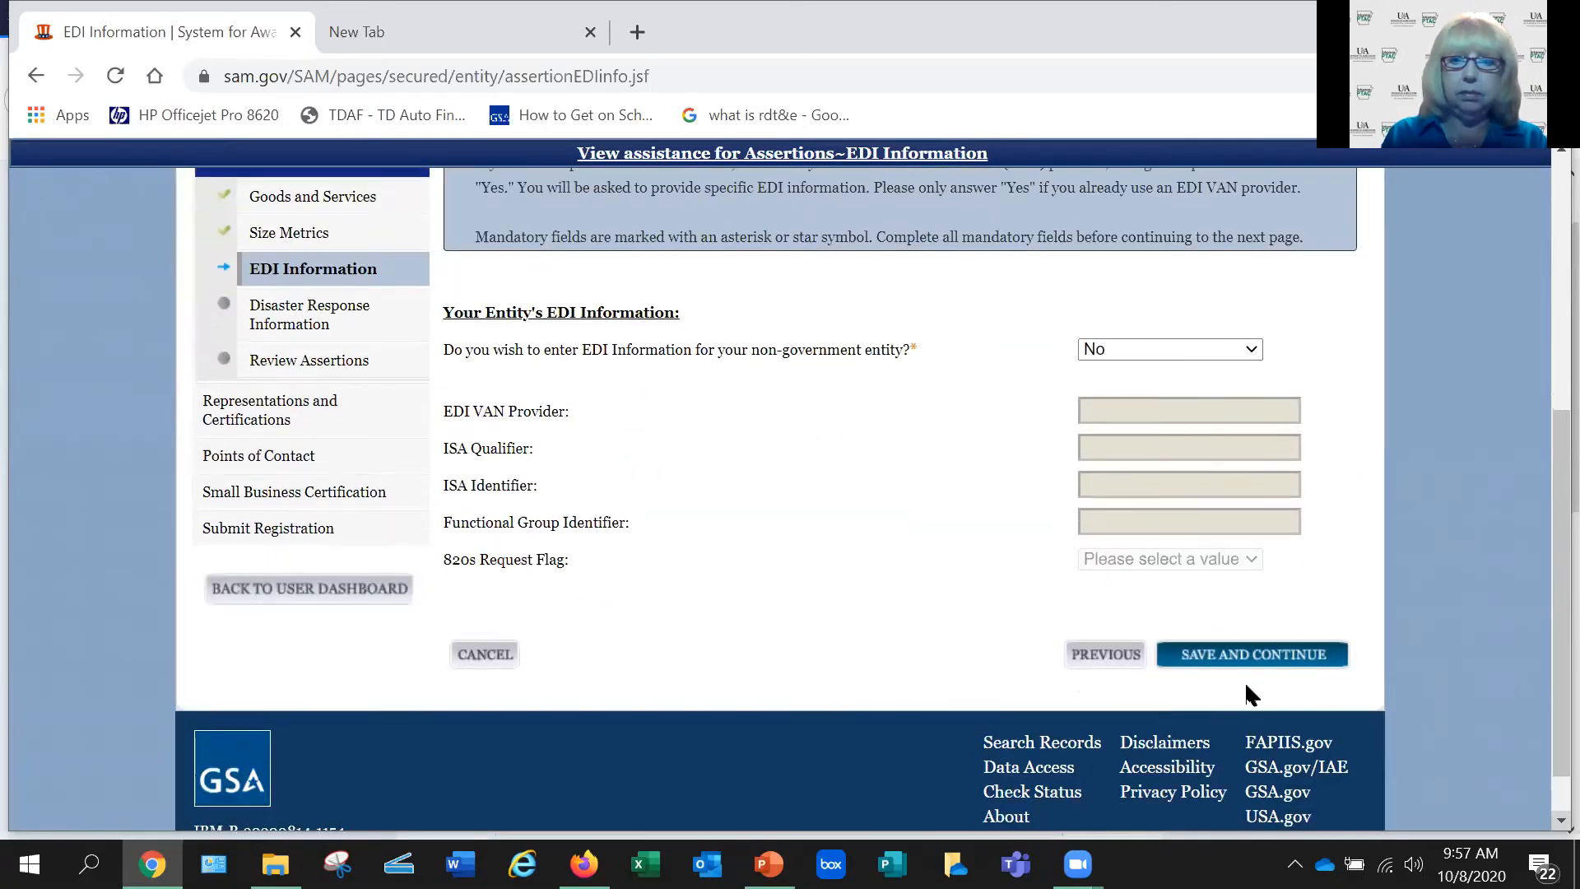
left_click(1252, 639)
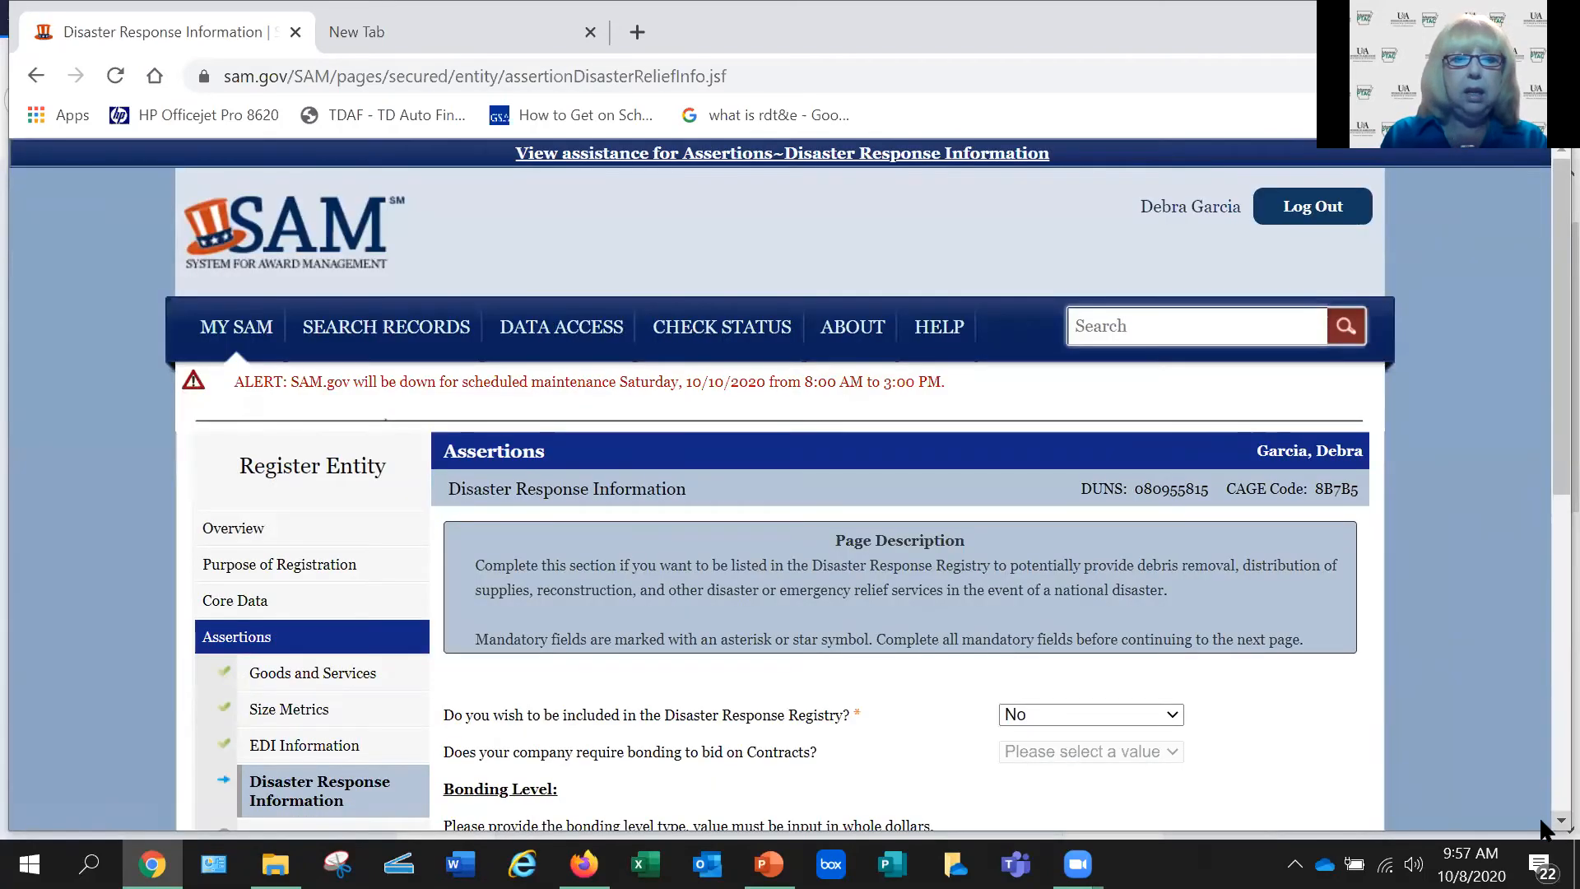
- Answer Yes to being included in the Disaster Response Registry and Yes to requiring bonding to bid on contracts
scroll(1543, 823, "down", 1)
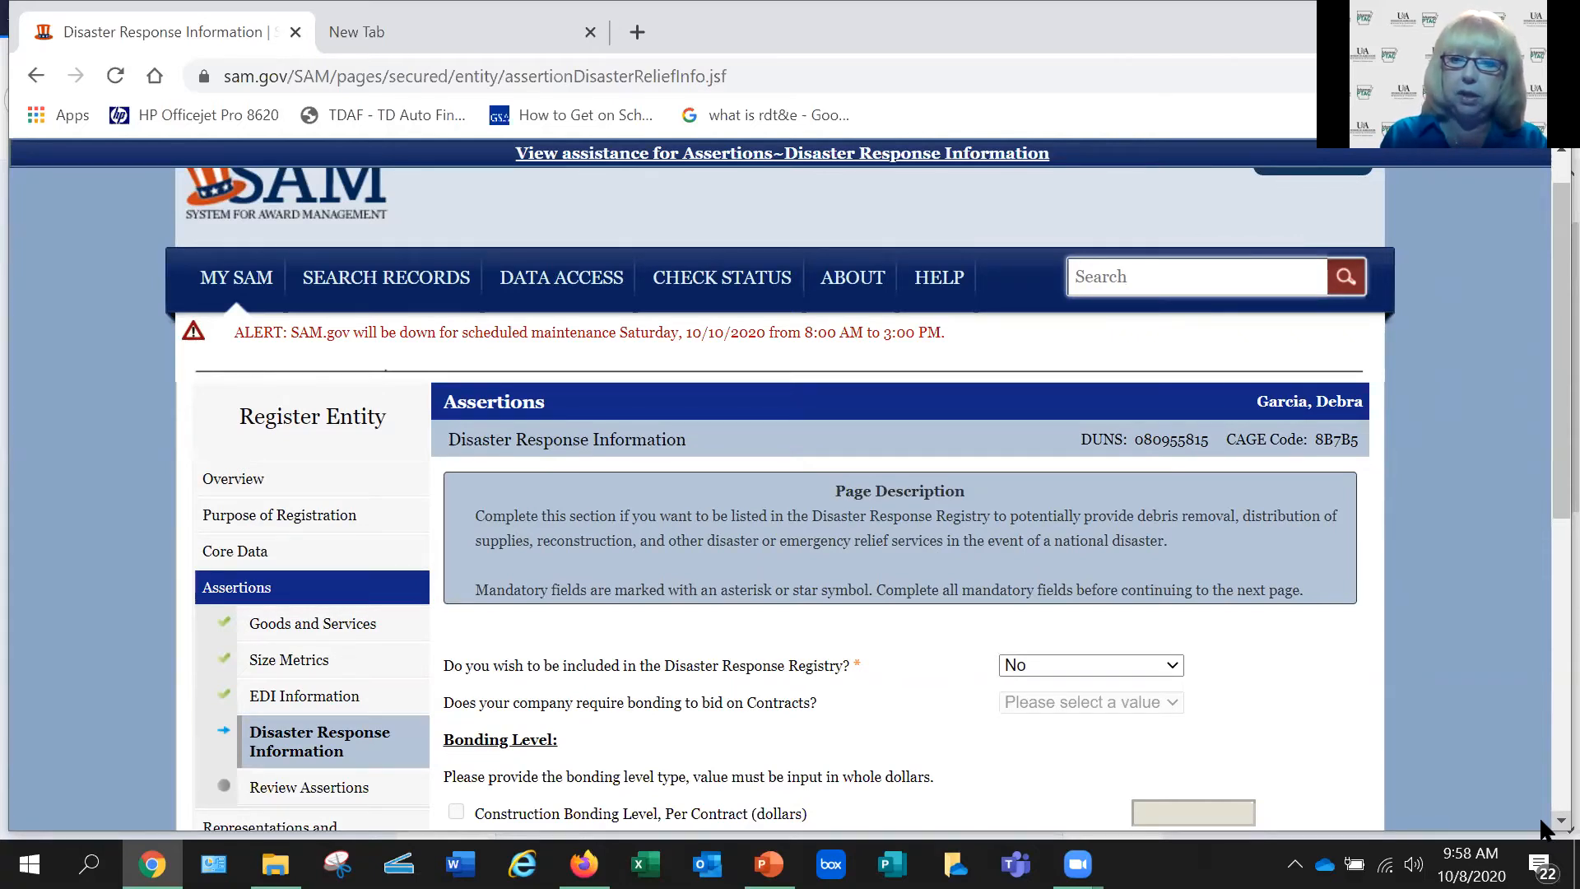
scroll(1542, 823, "down", 2)
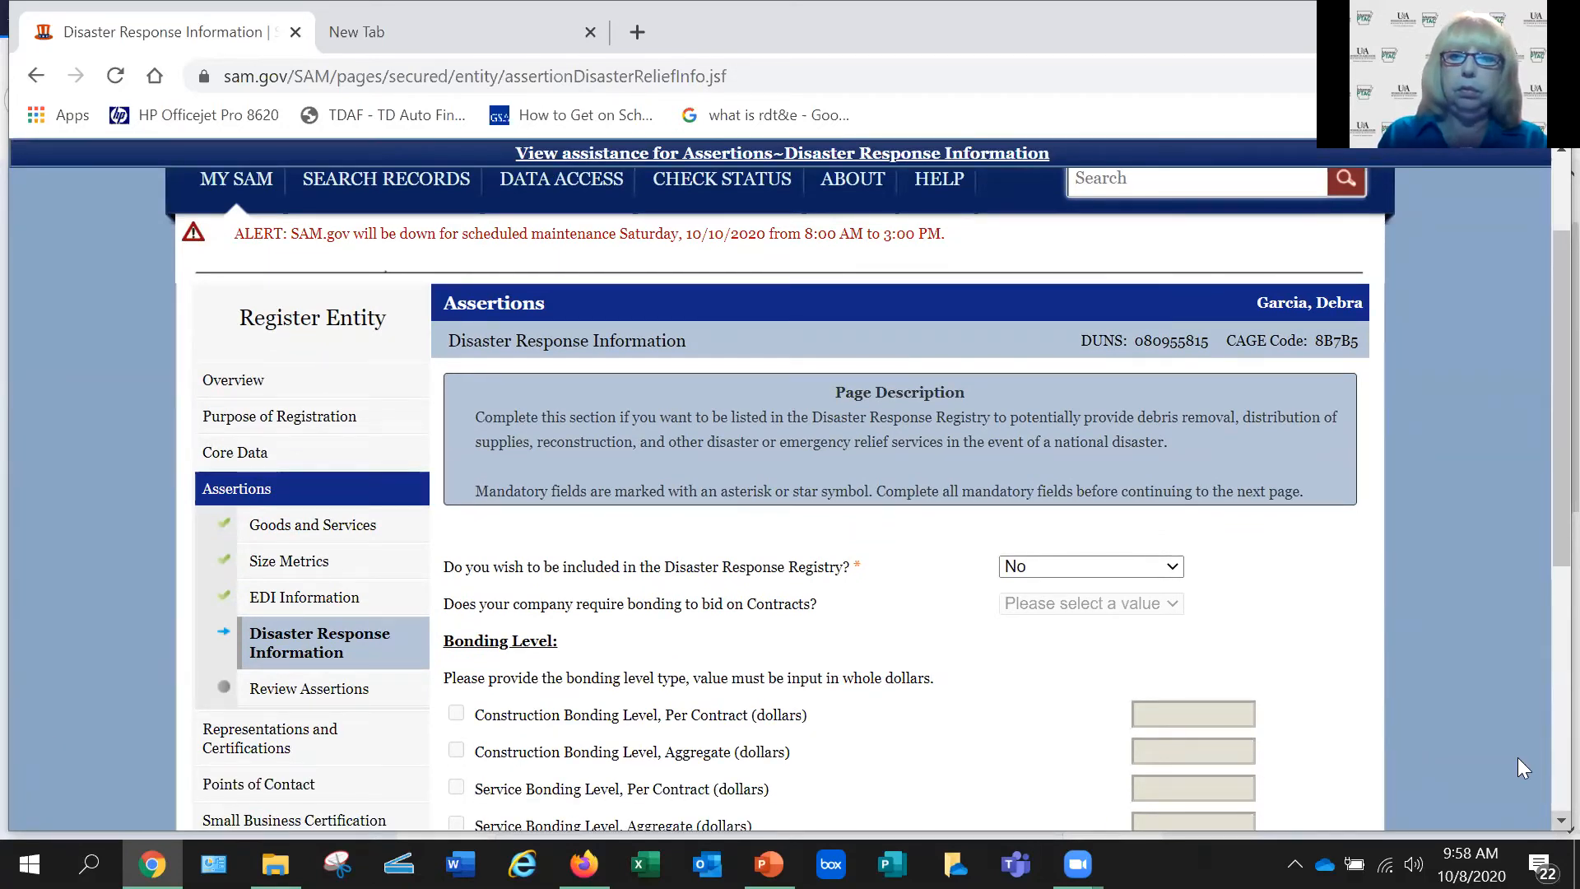
left_click(1173, 568)
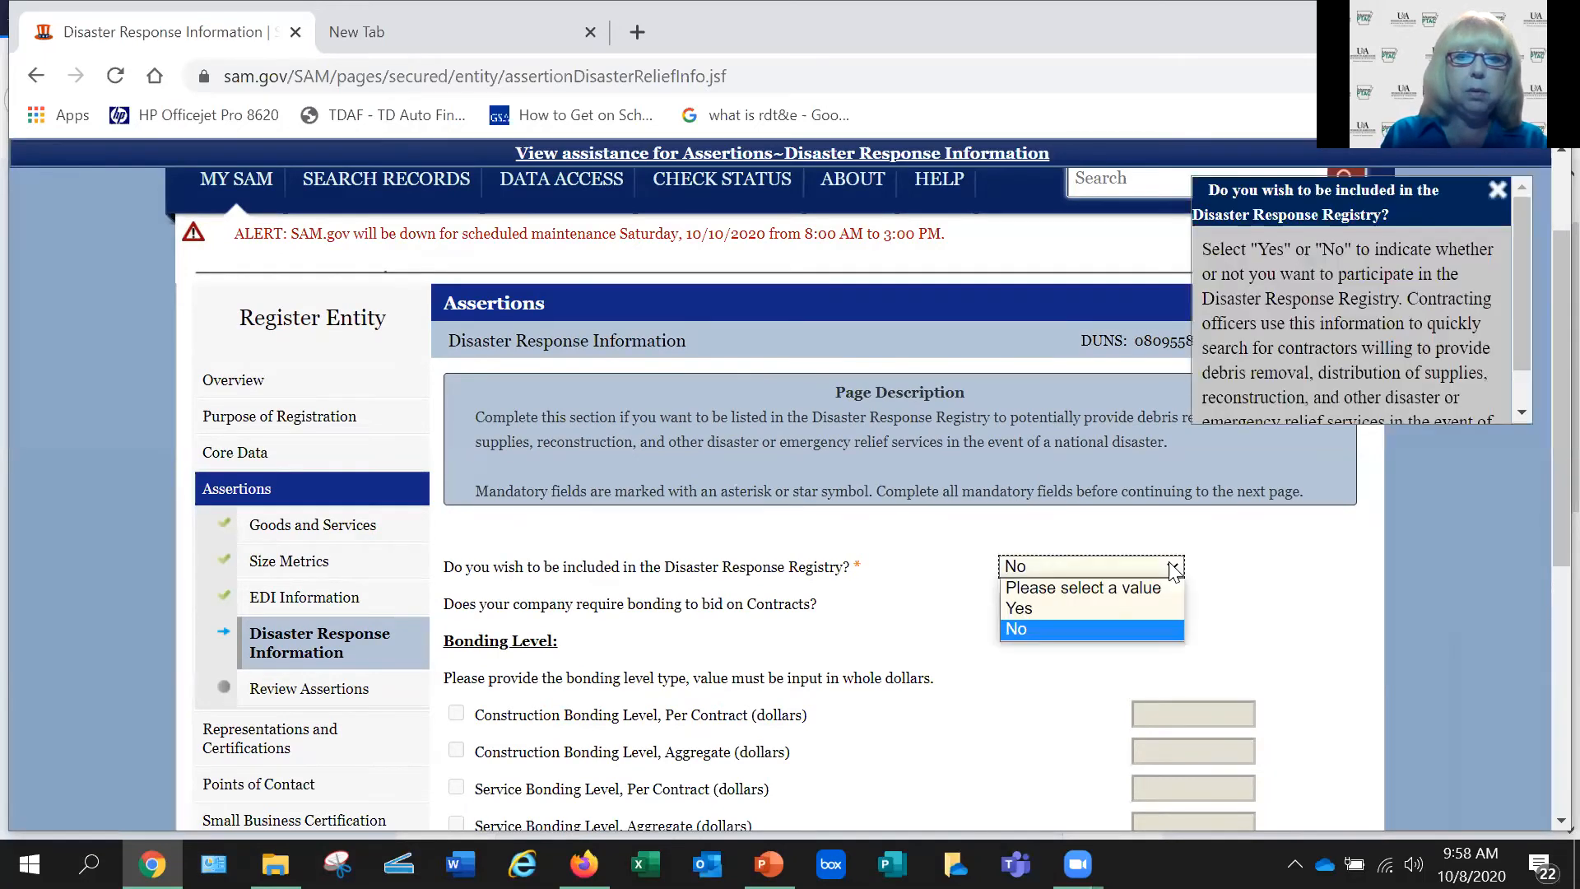
left_click(1165, 610)
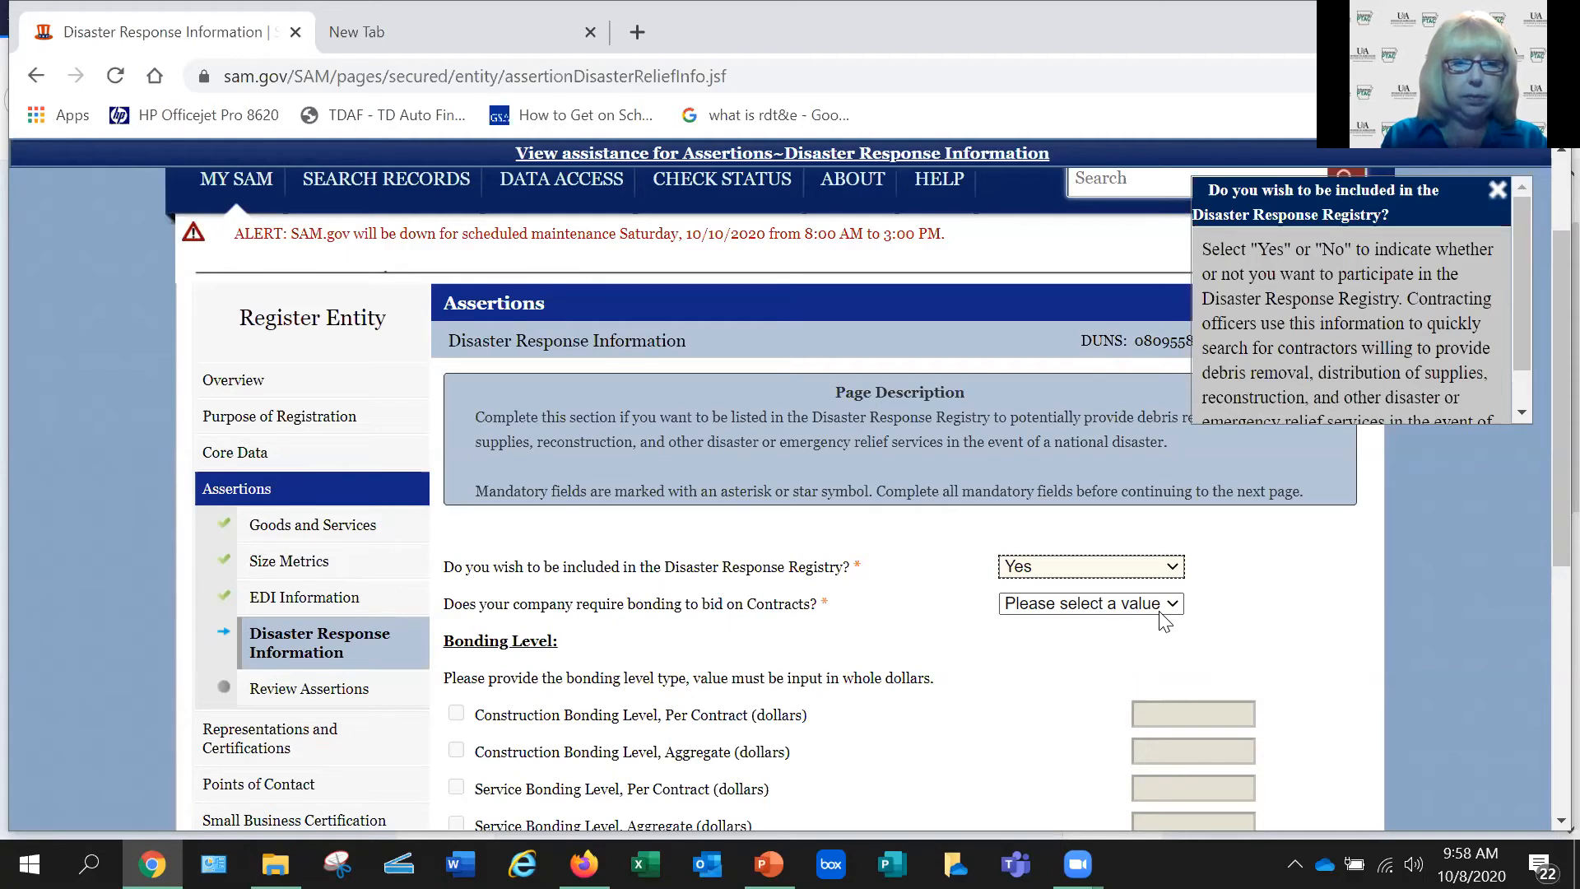
left_click(1174, 613)
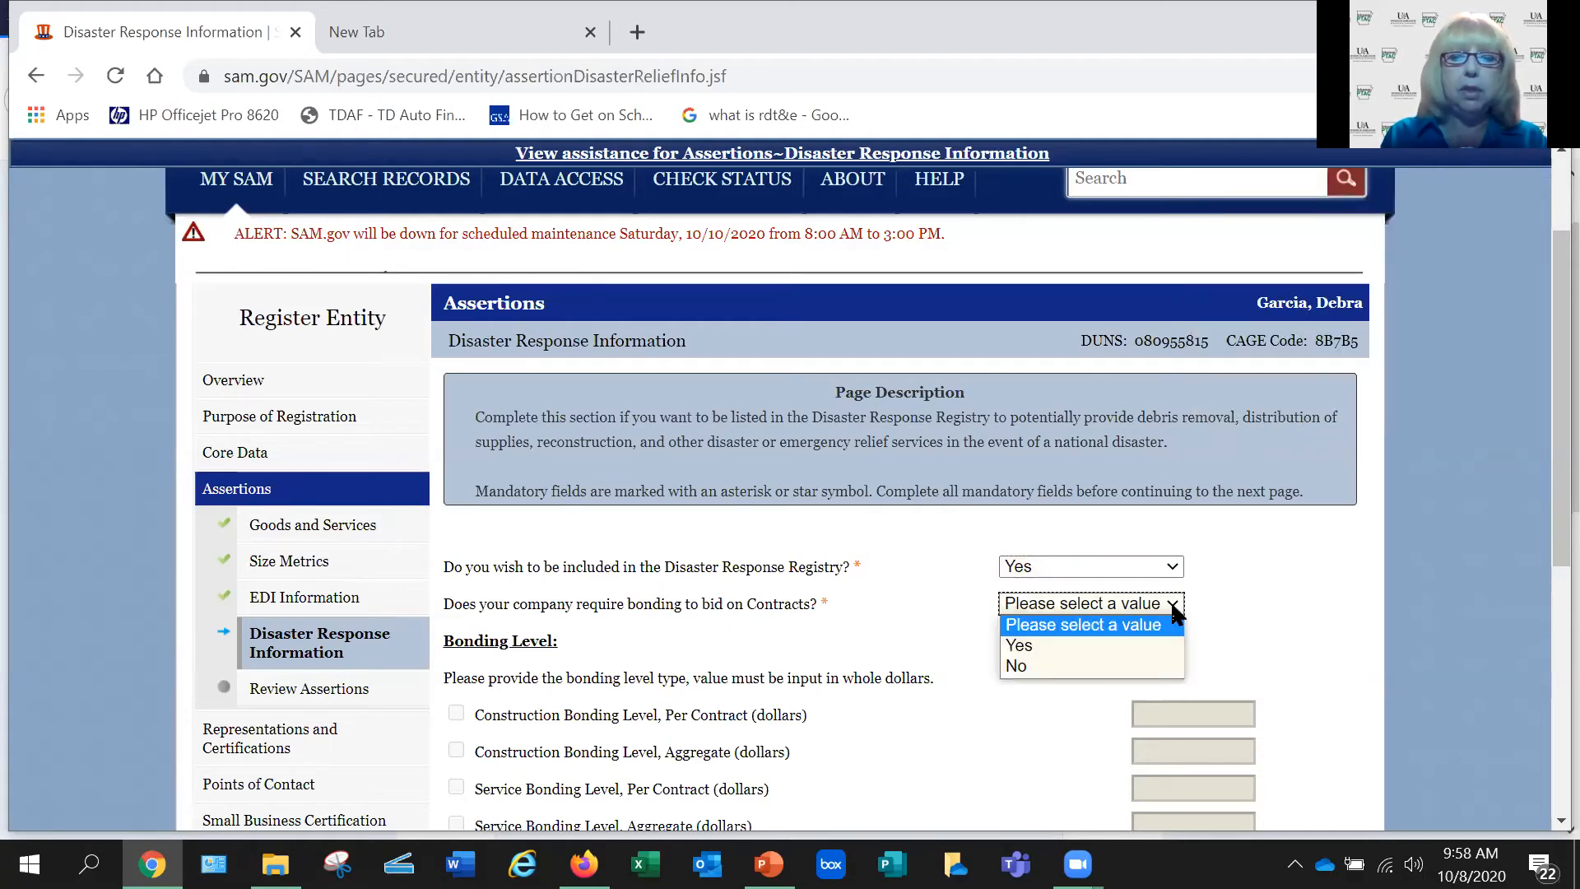
left_click(1121, 644)
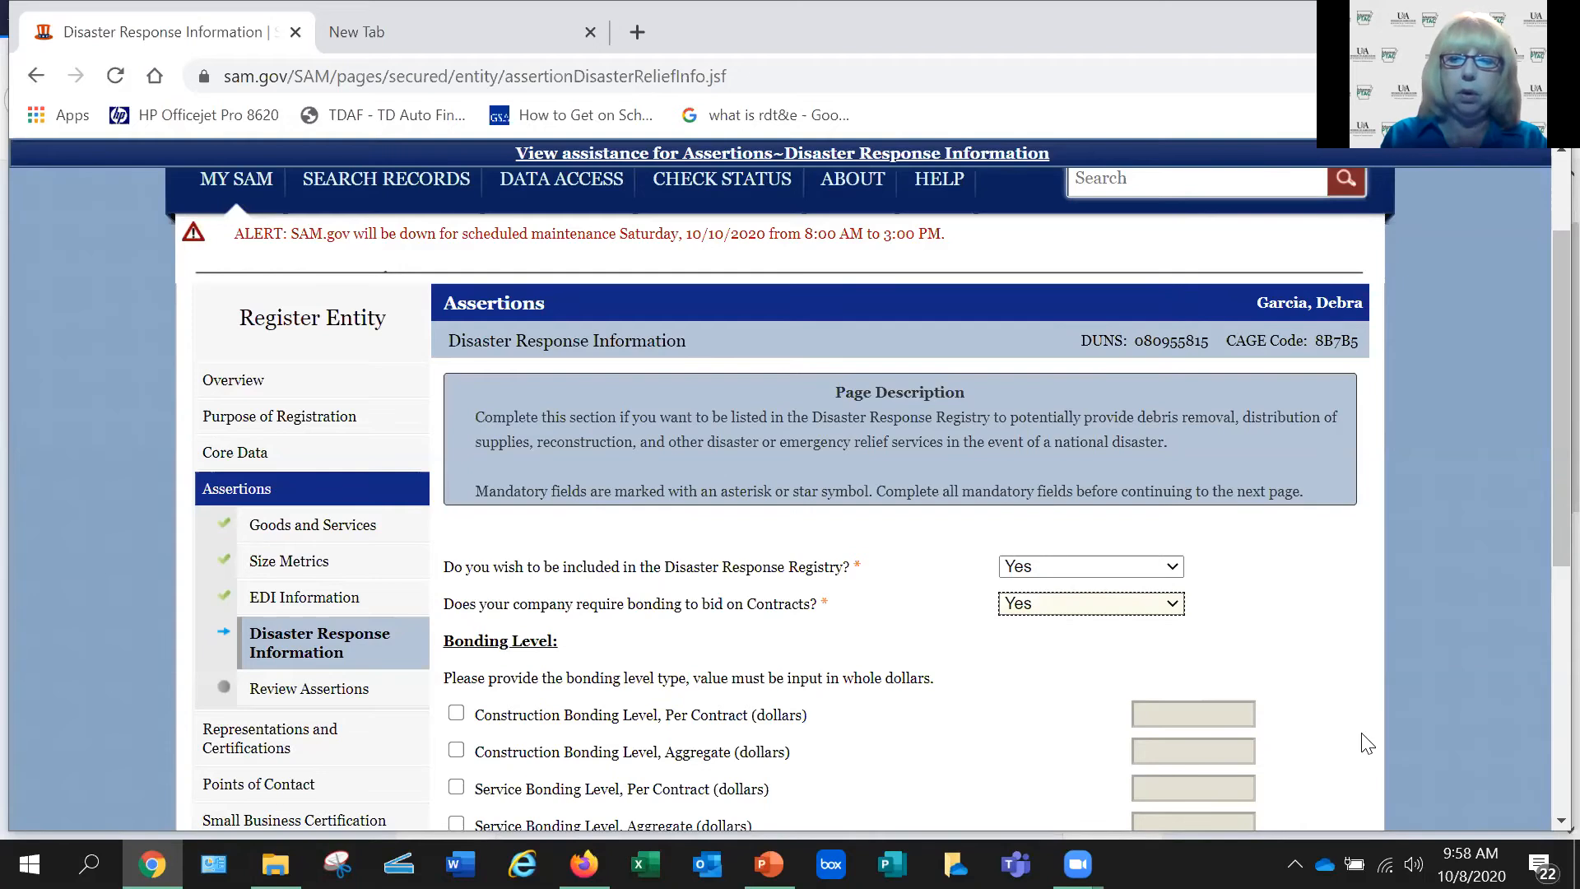
- Select Service Bonding Level, Per Contract as the bonding type and set its amount to 500000 dollars
scroll(1544, 833, "down", 2)
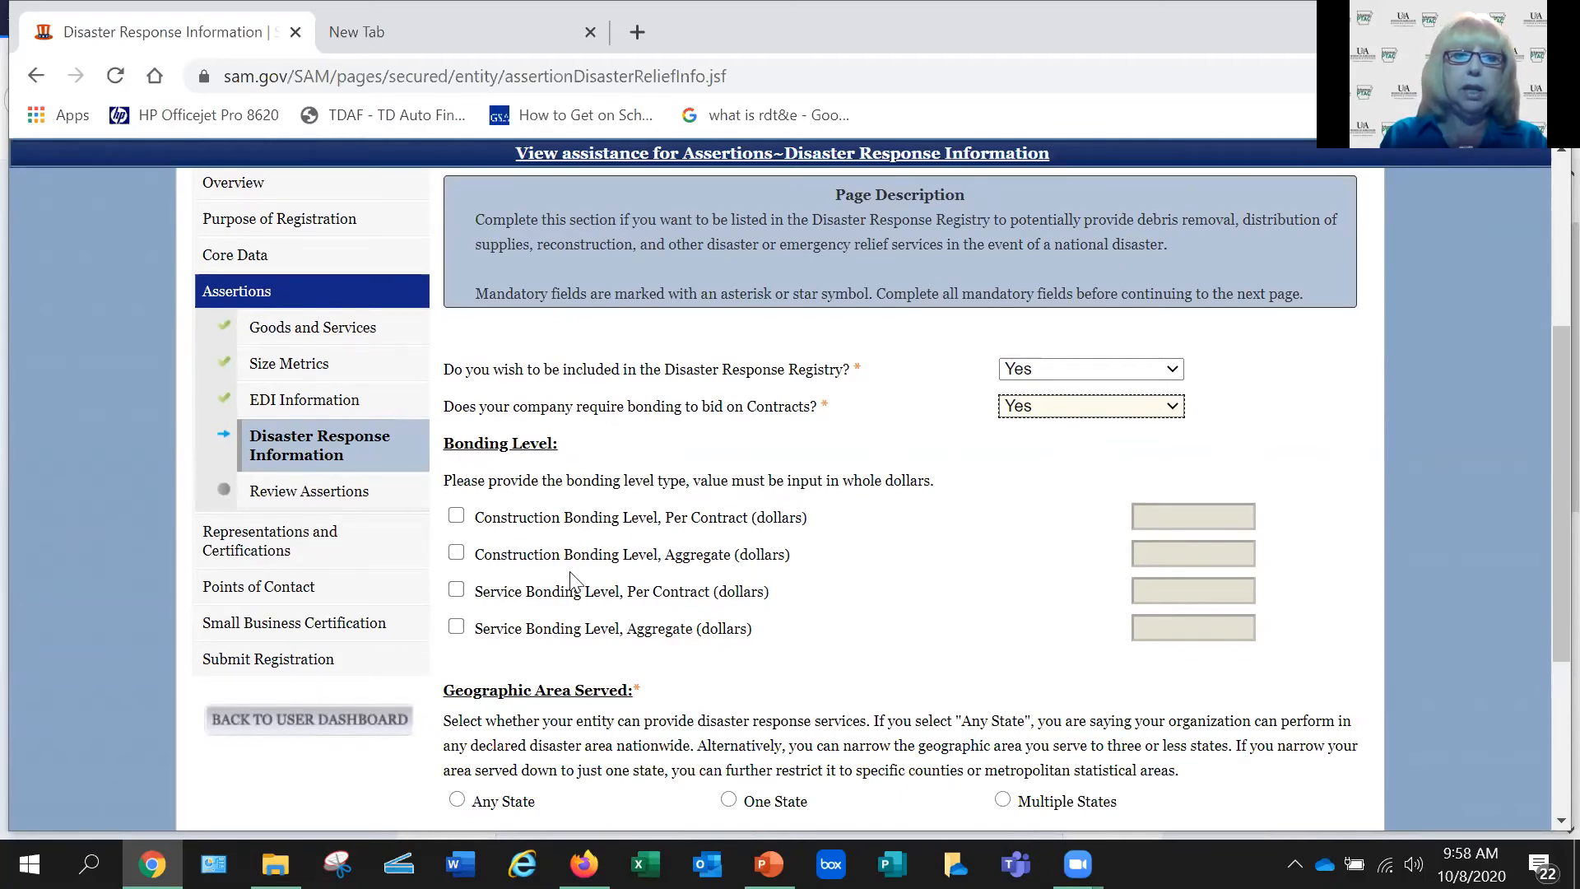
left_click(456, 590)
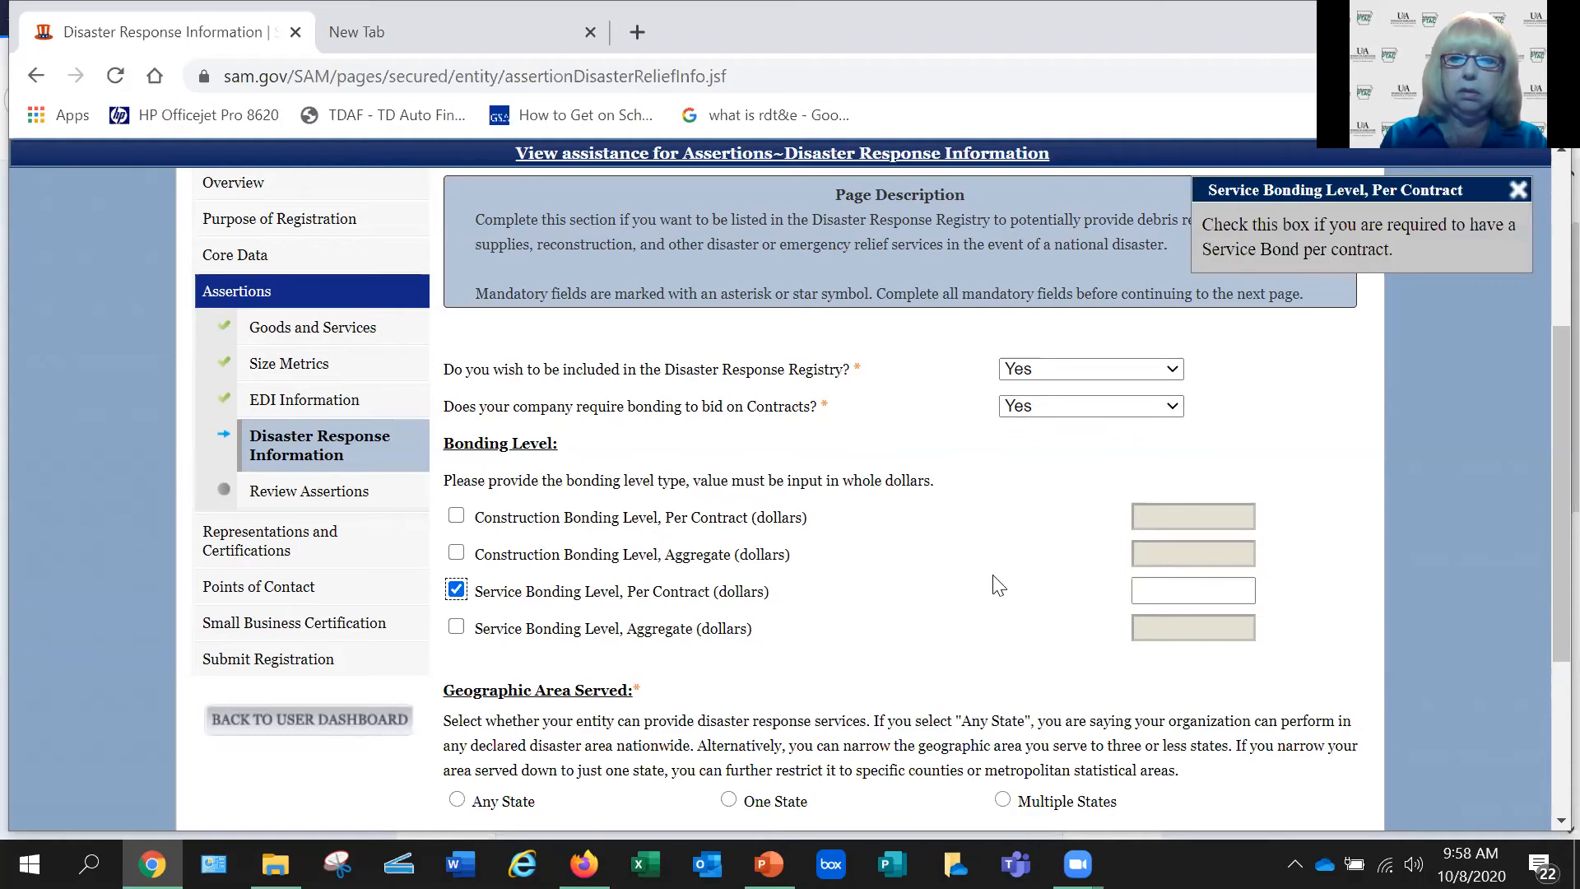
left_click(1165, 588)
type("500000")
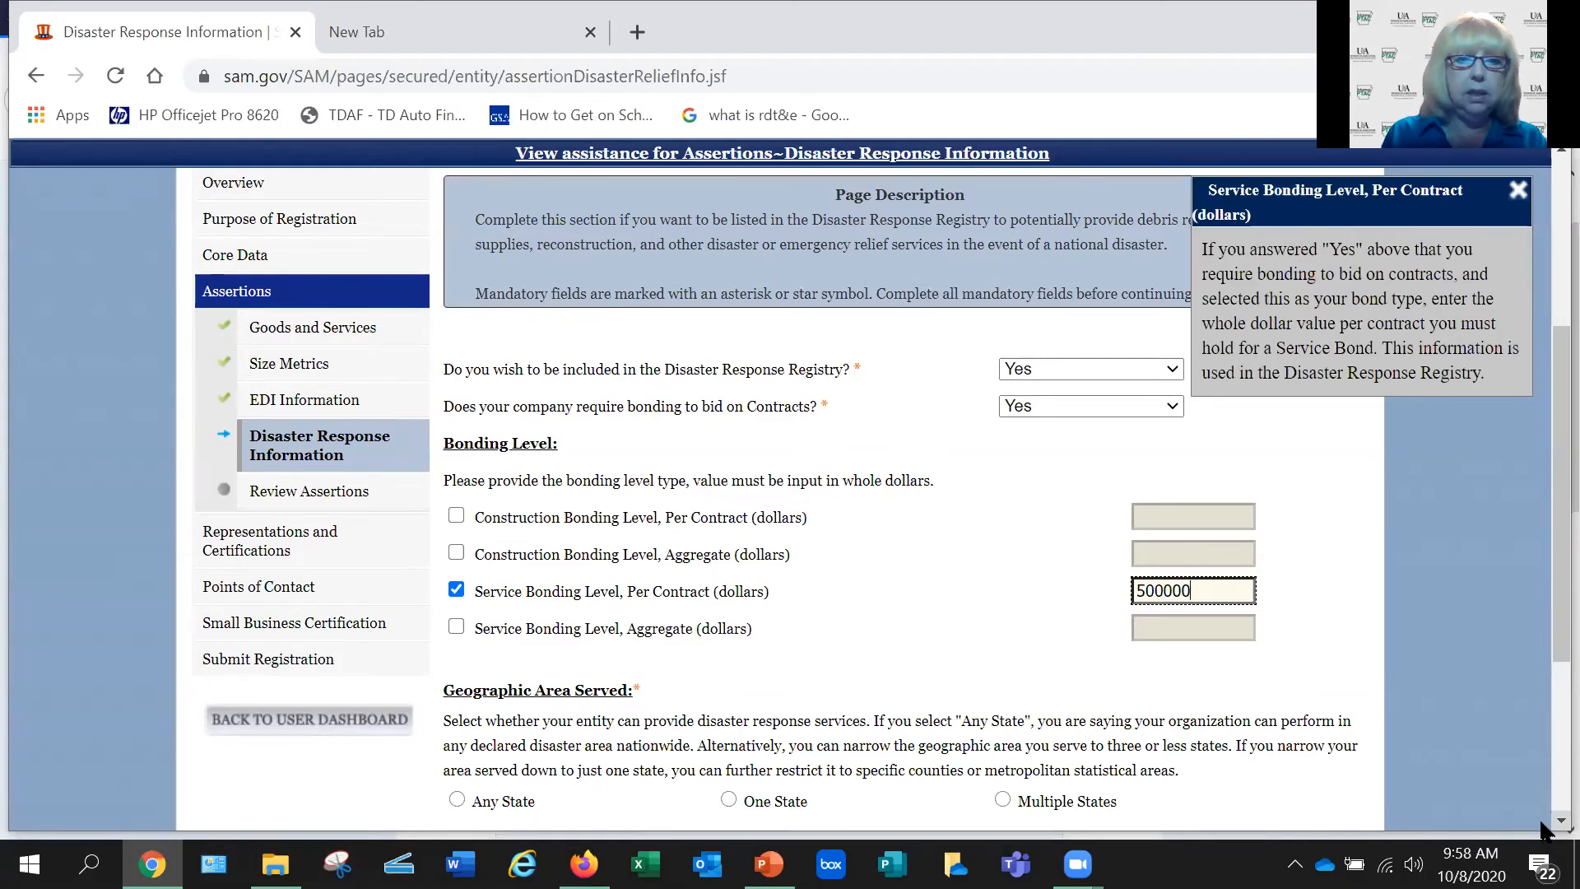
- Try the Multiple States and One State options for the geographic area served and look at the state and county fields they offer
scroll(1542, 830, "down", 3)
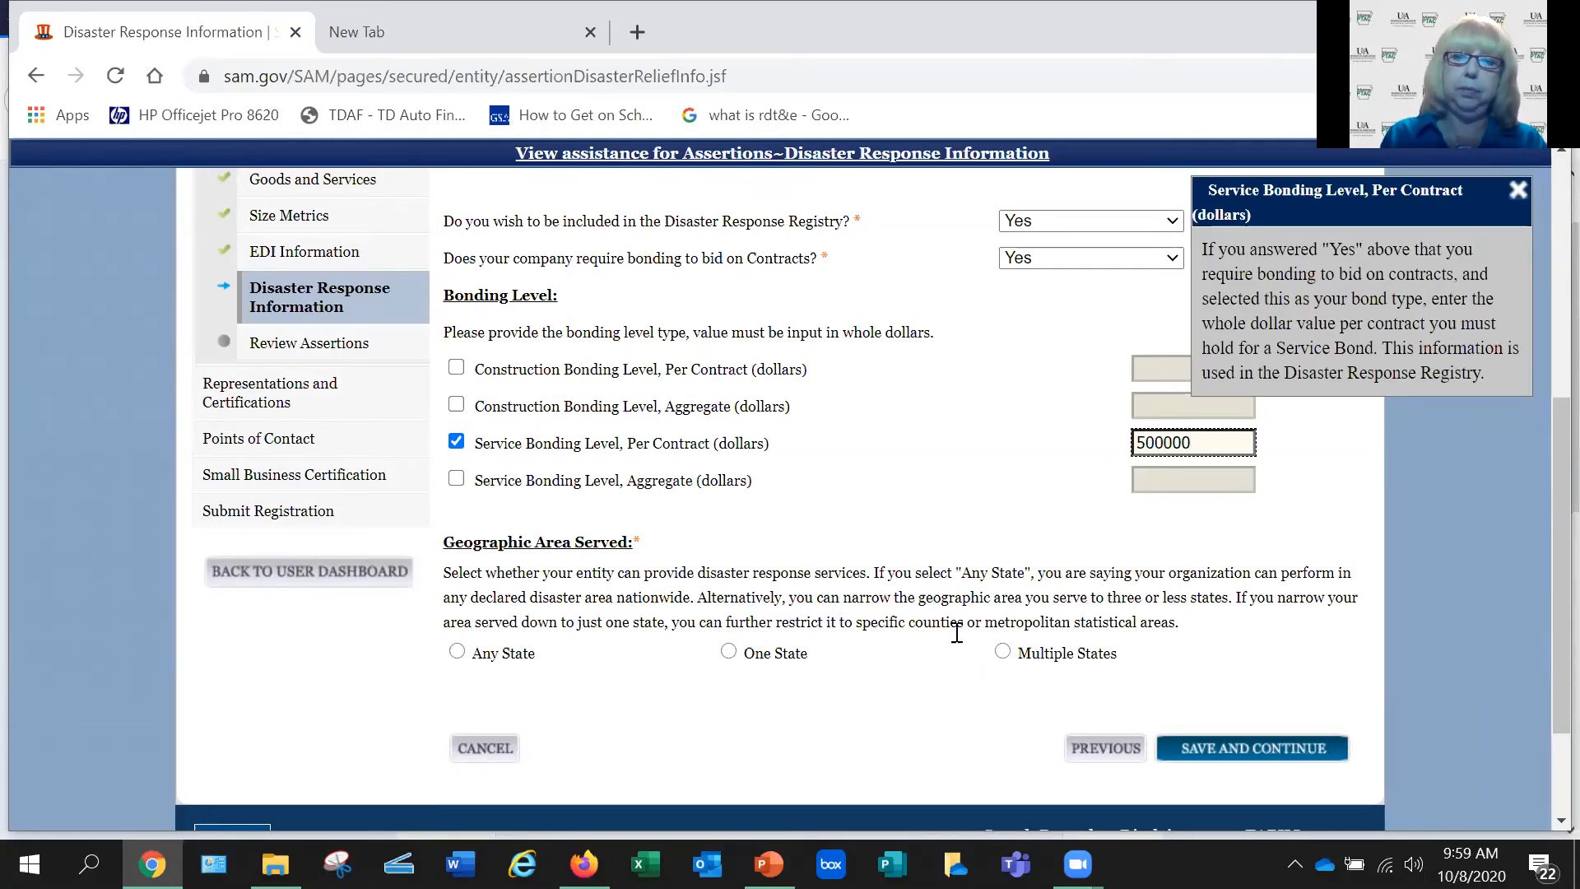
left_click(1003, 653)
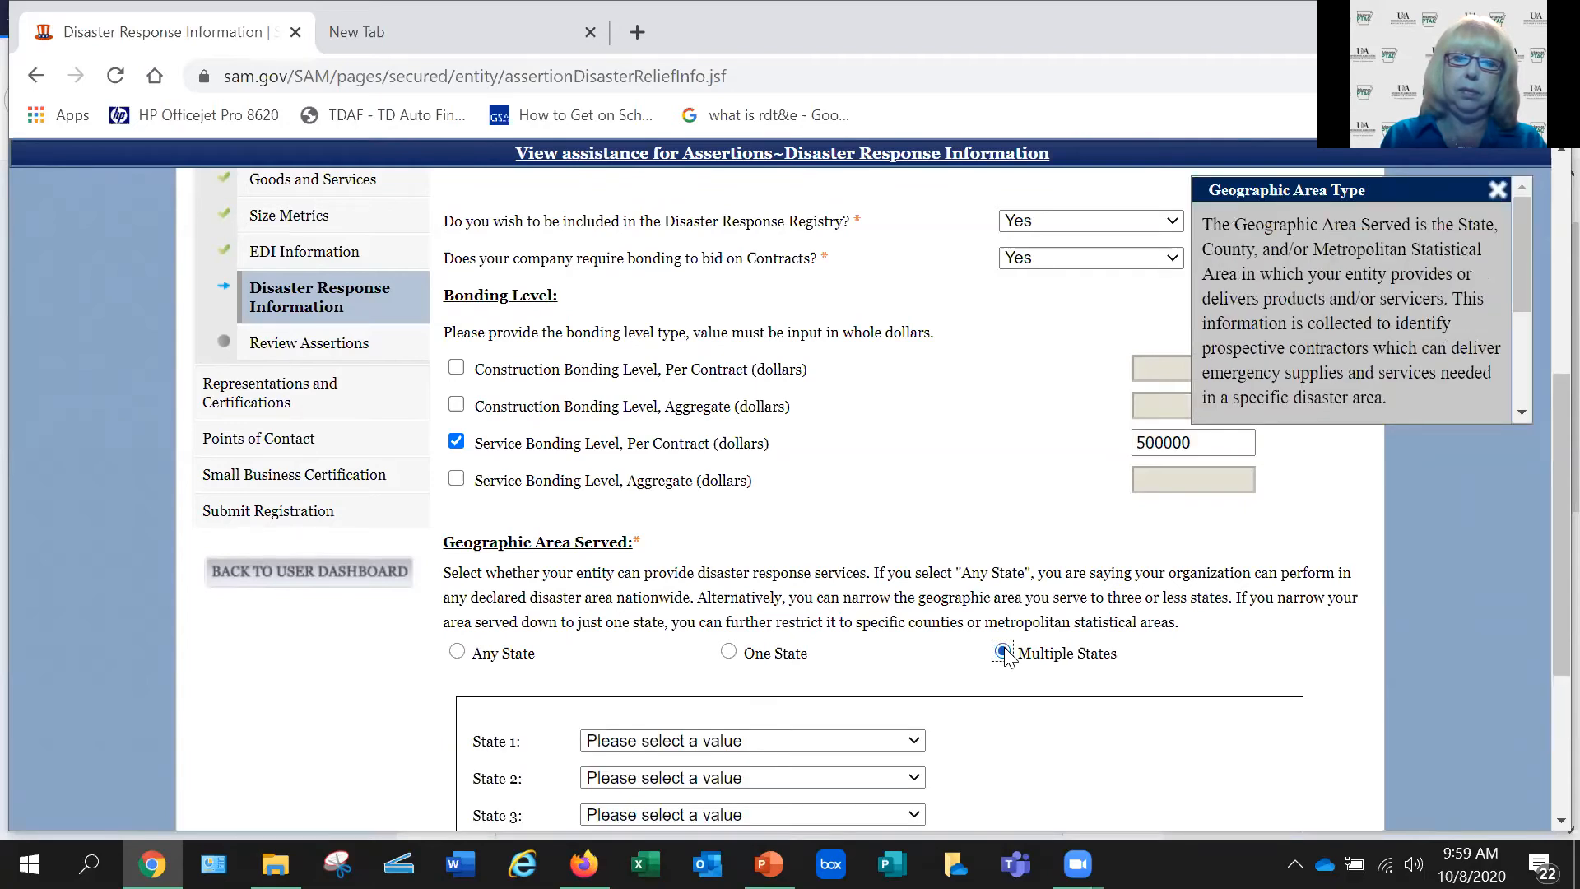
left_click(915, 740)
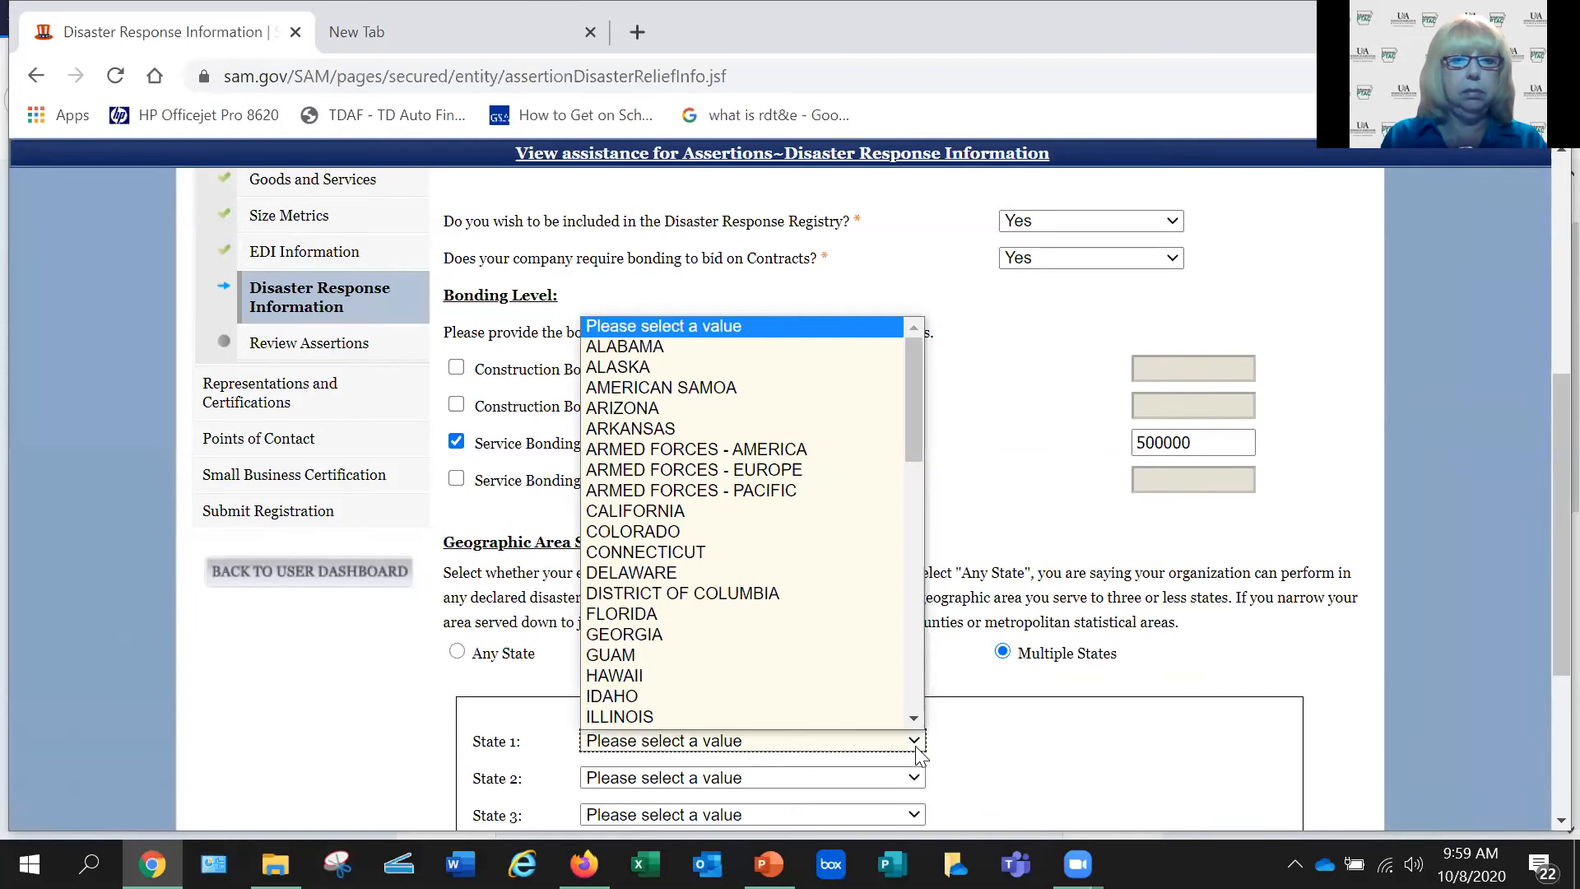
left_click(918, 751)
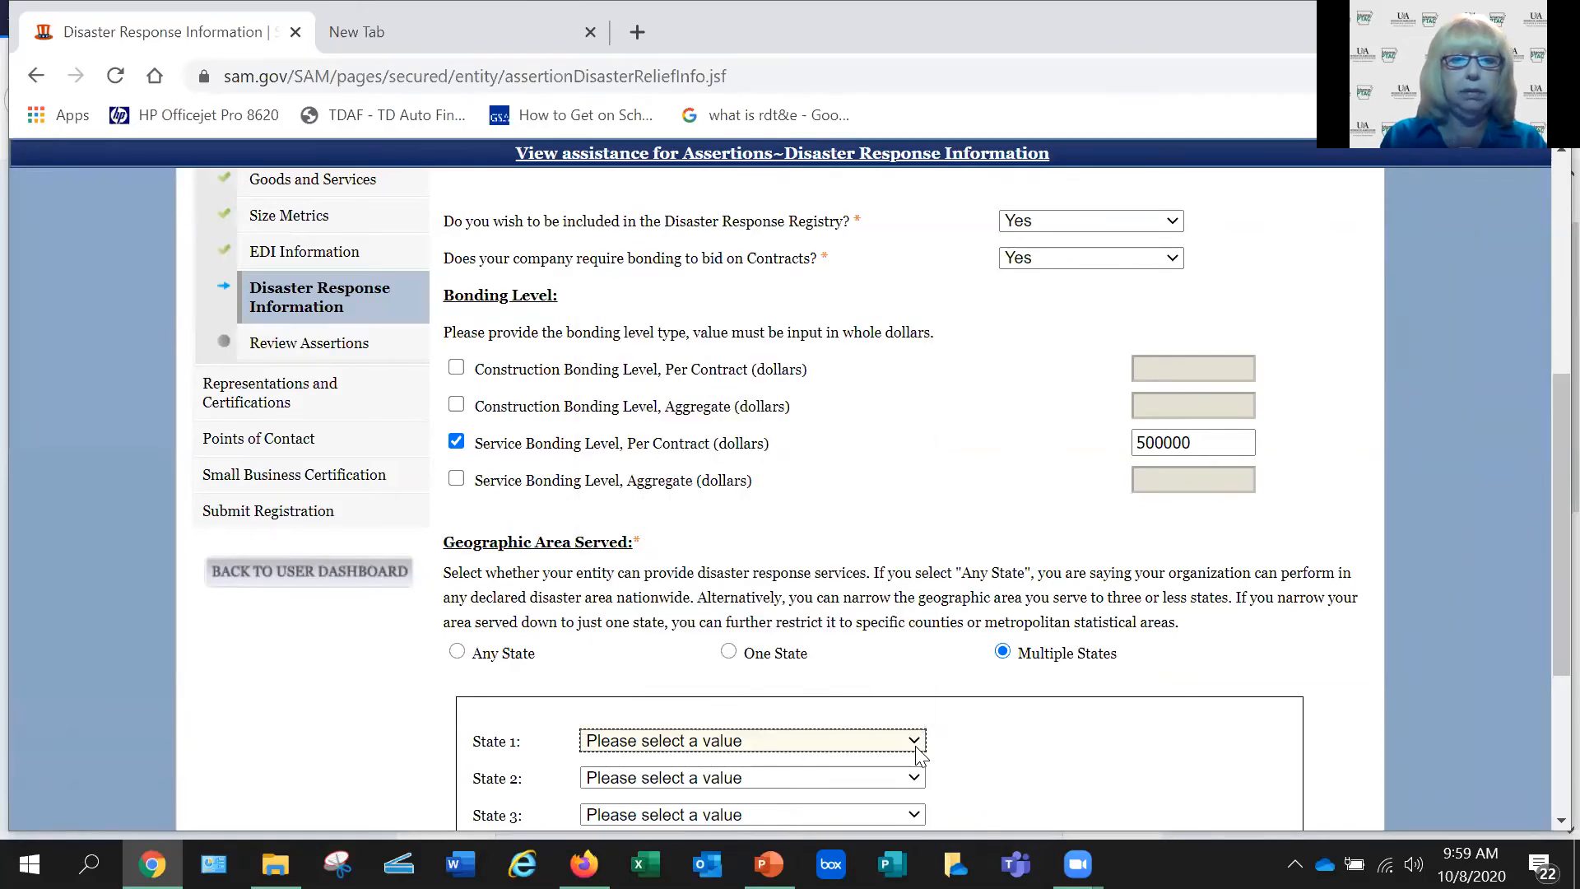
left_click(729, 652)
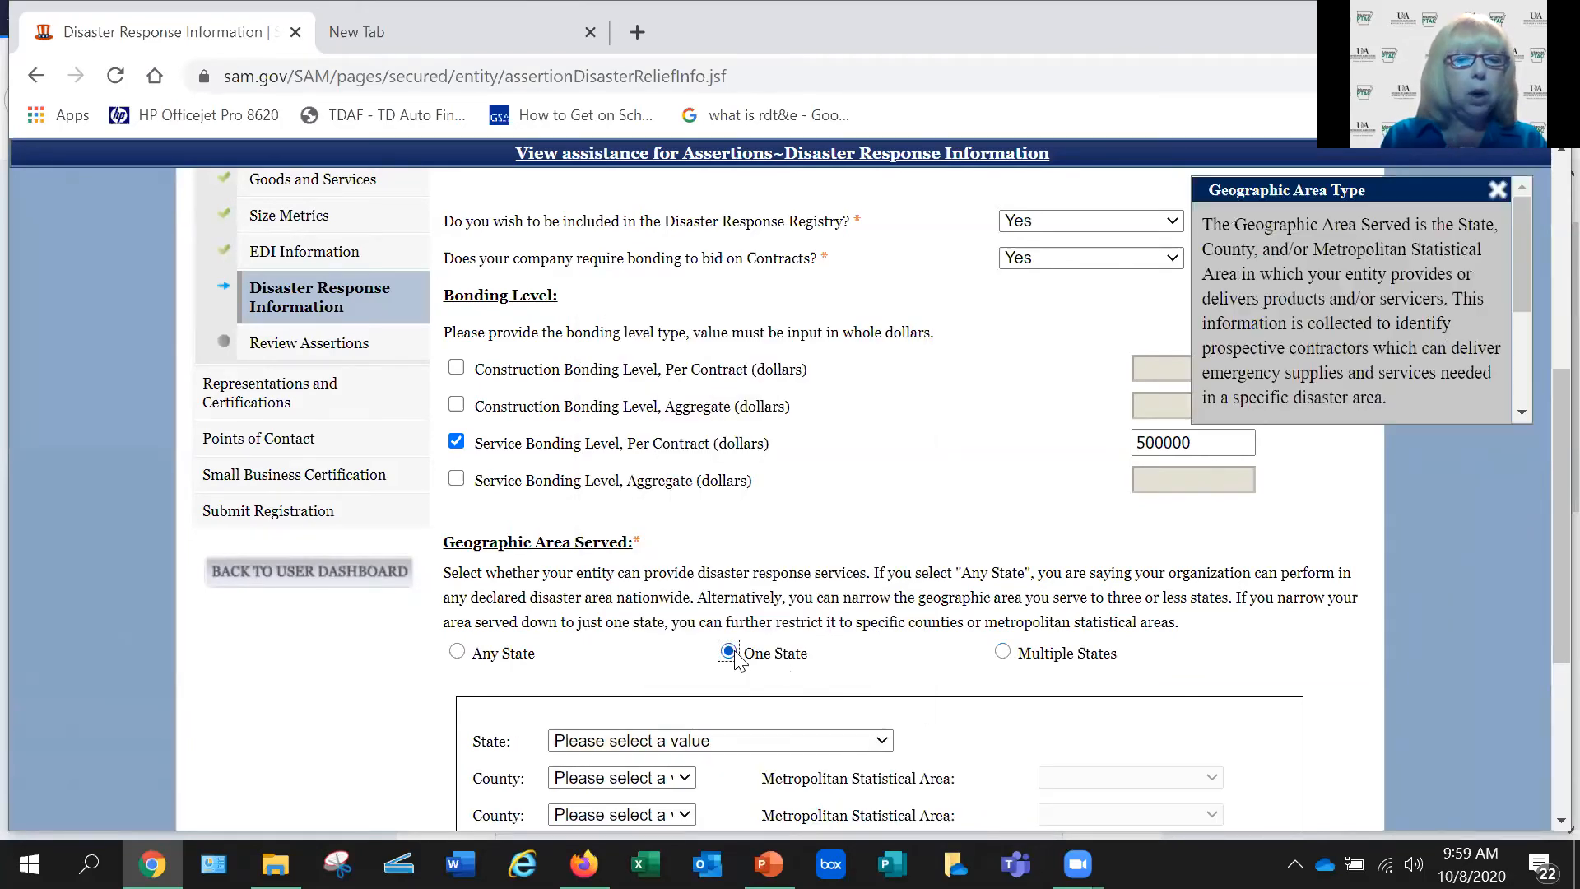
scroll(1543, 824, "down", 1)
left_click(1558, 822)
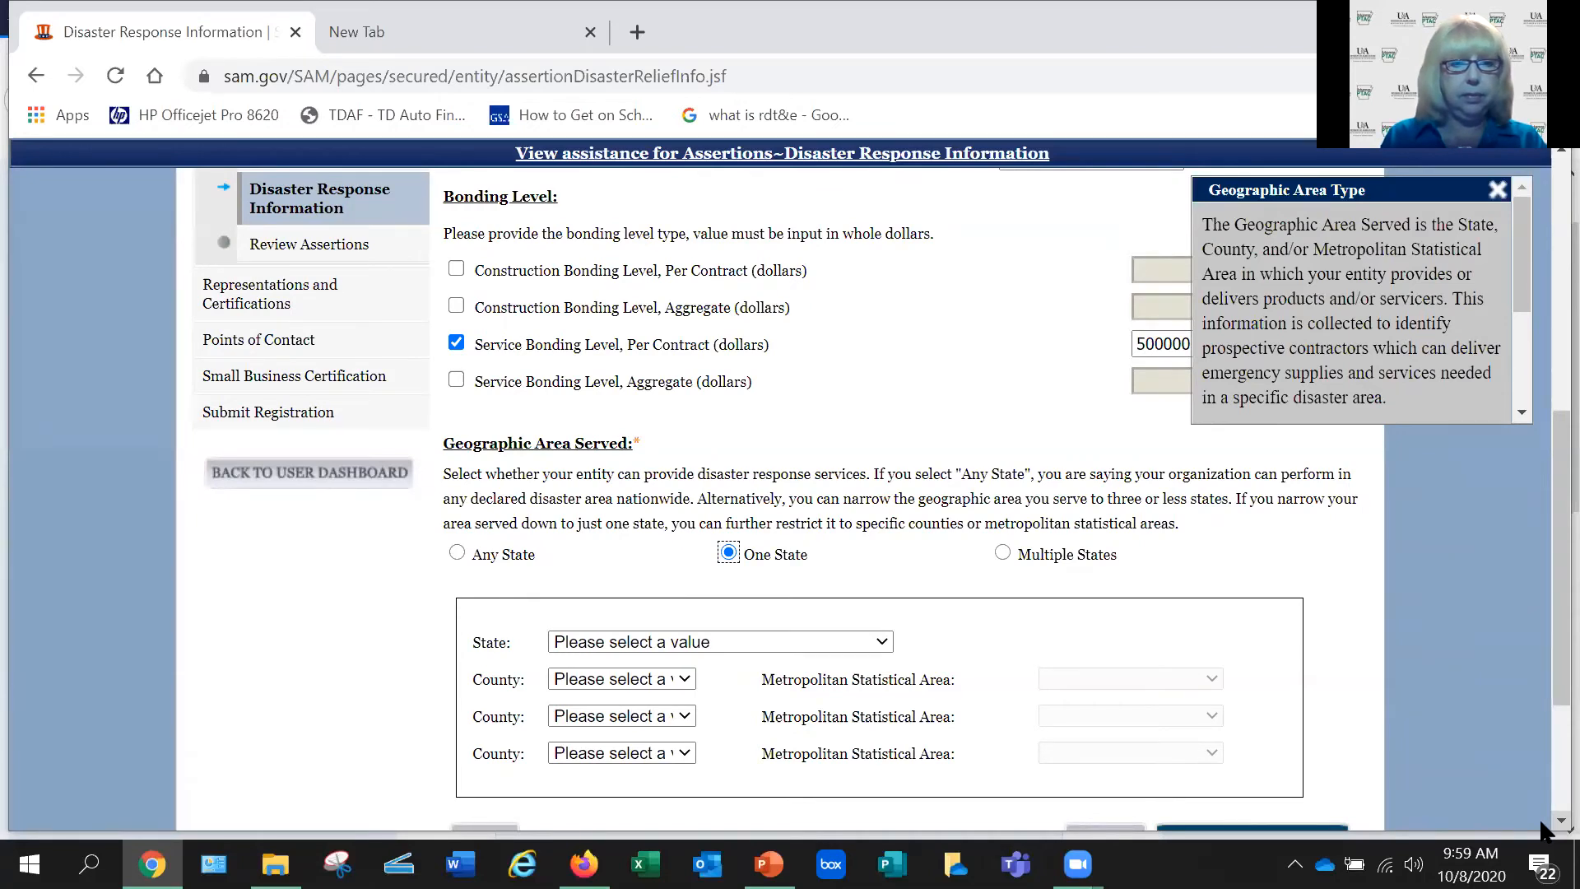
- Set the geographic area served to Any State and save Disaster Response Information to continue to Review Assertions
left_click(455, 545)
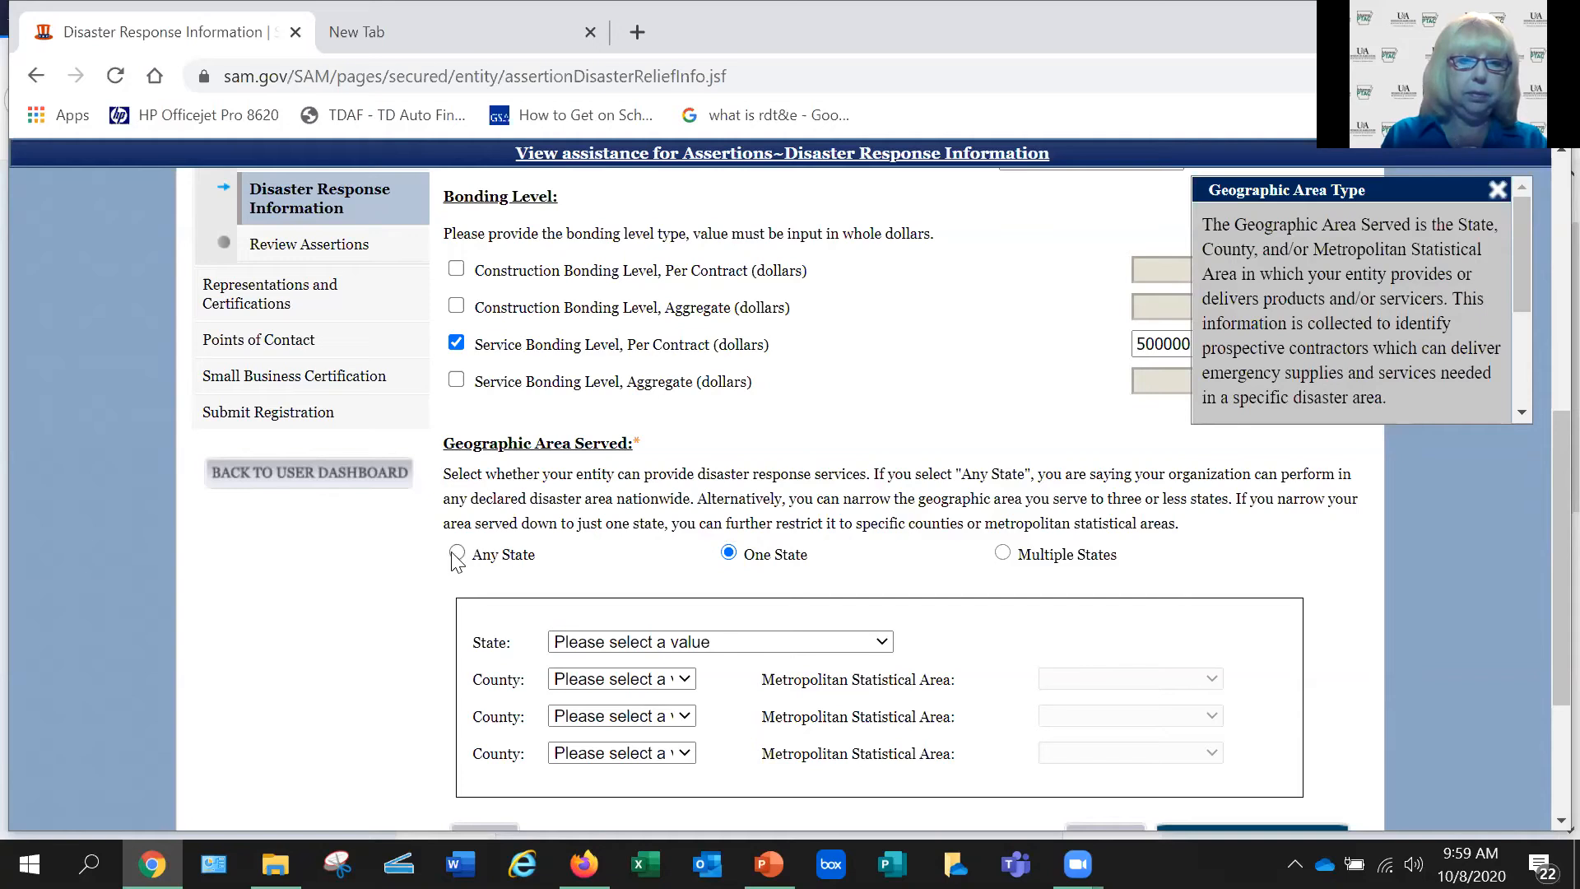
left_click(456, 555)
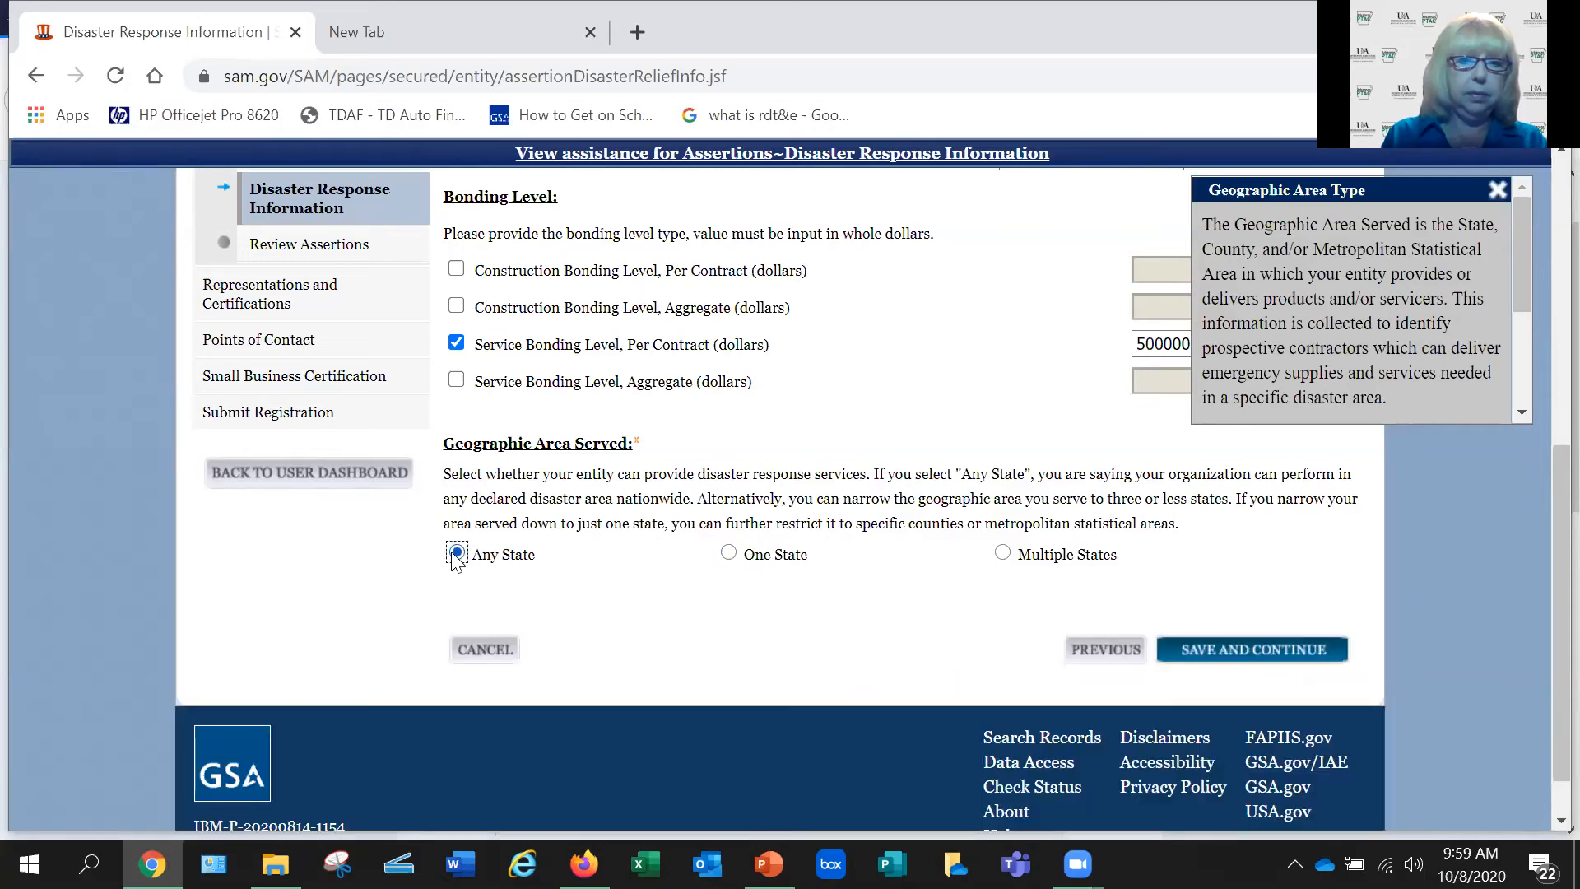
left_click(1257, 652)
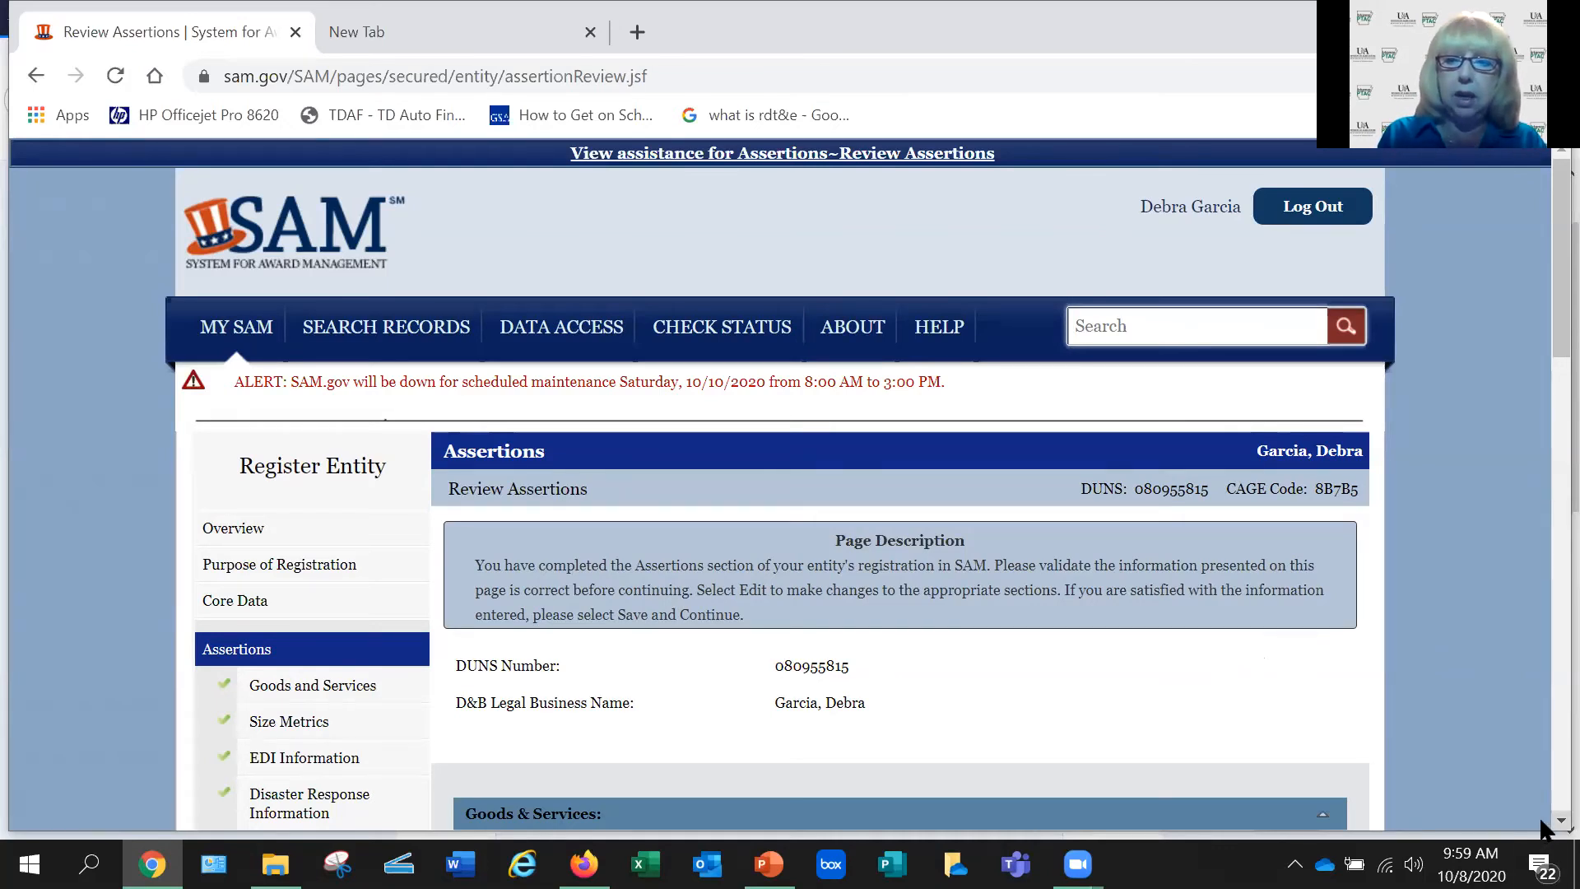
- Review all the Assertions entries from Goods & Services to Disaster Response Information, and save to continue to FAR Response 1
scroll(1544, 830, "down", 3)
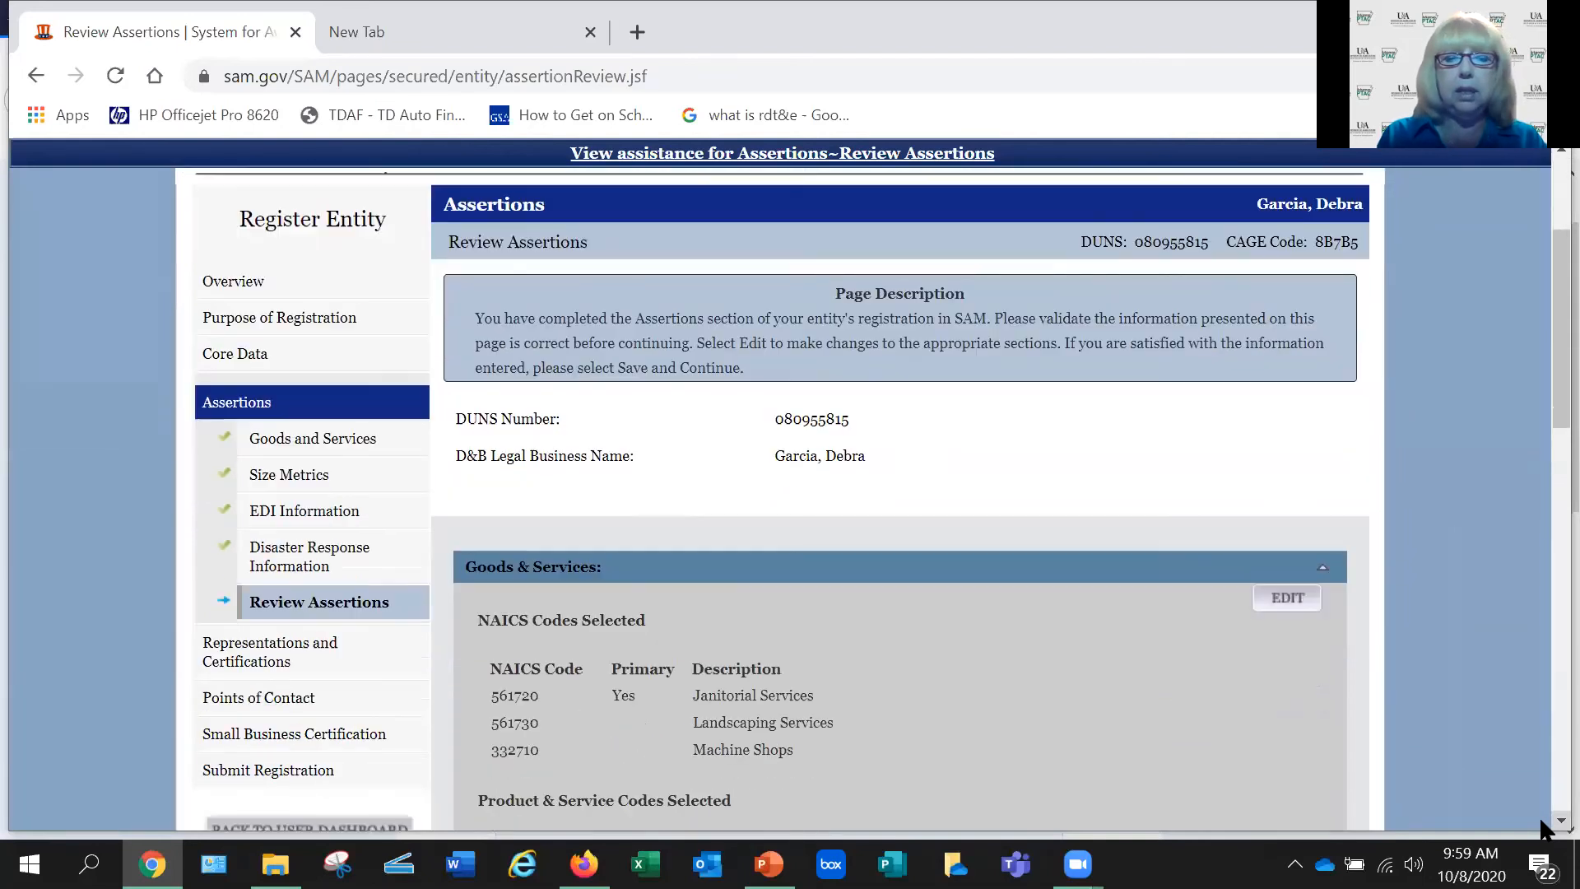
scroll(1543, 829, "down", 3)
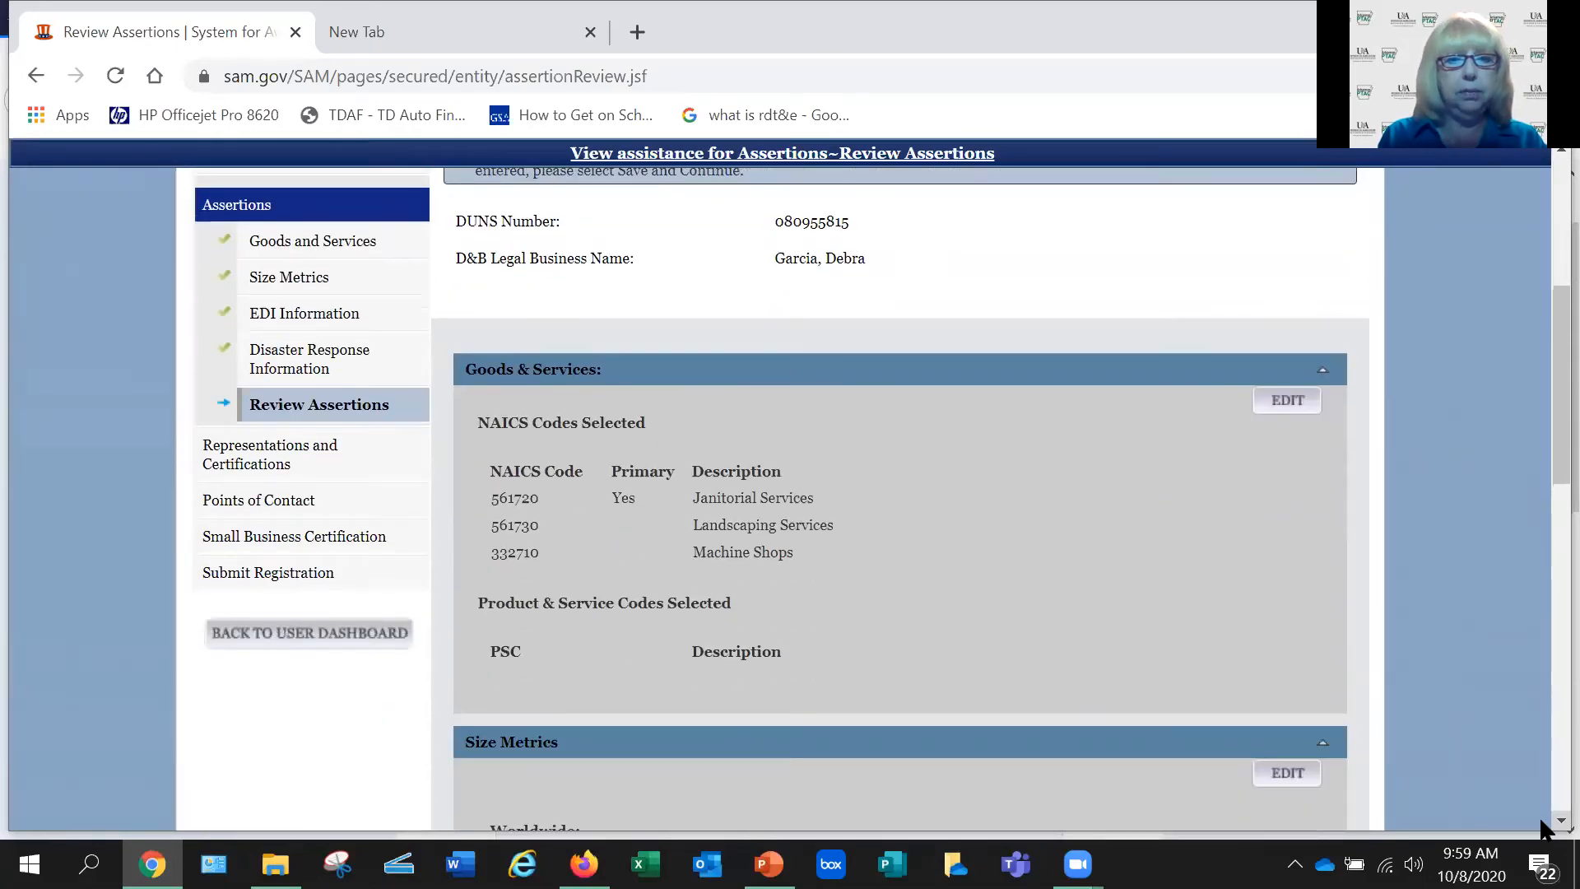
scroll(1544, 829, "down", 5)
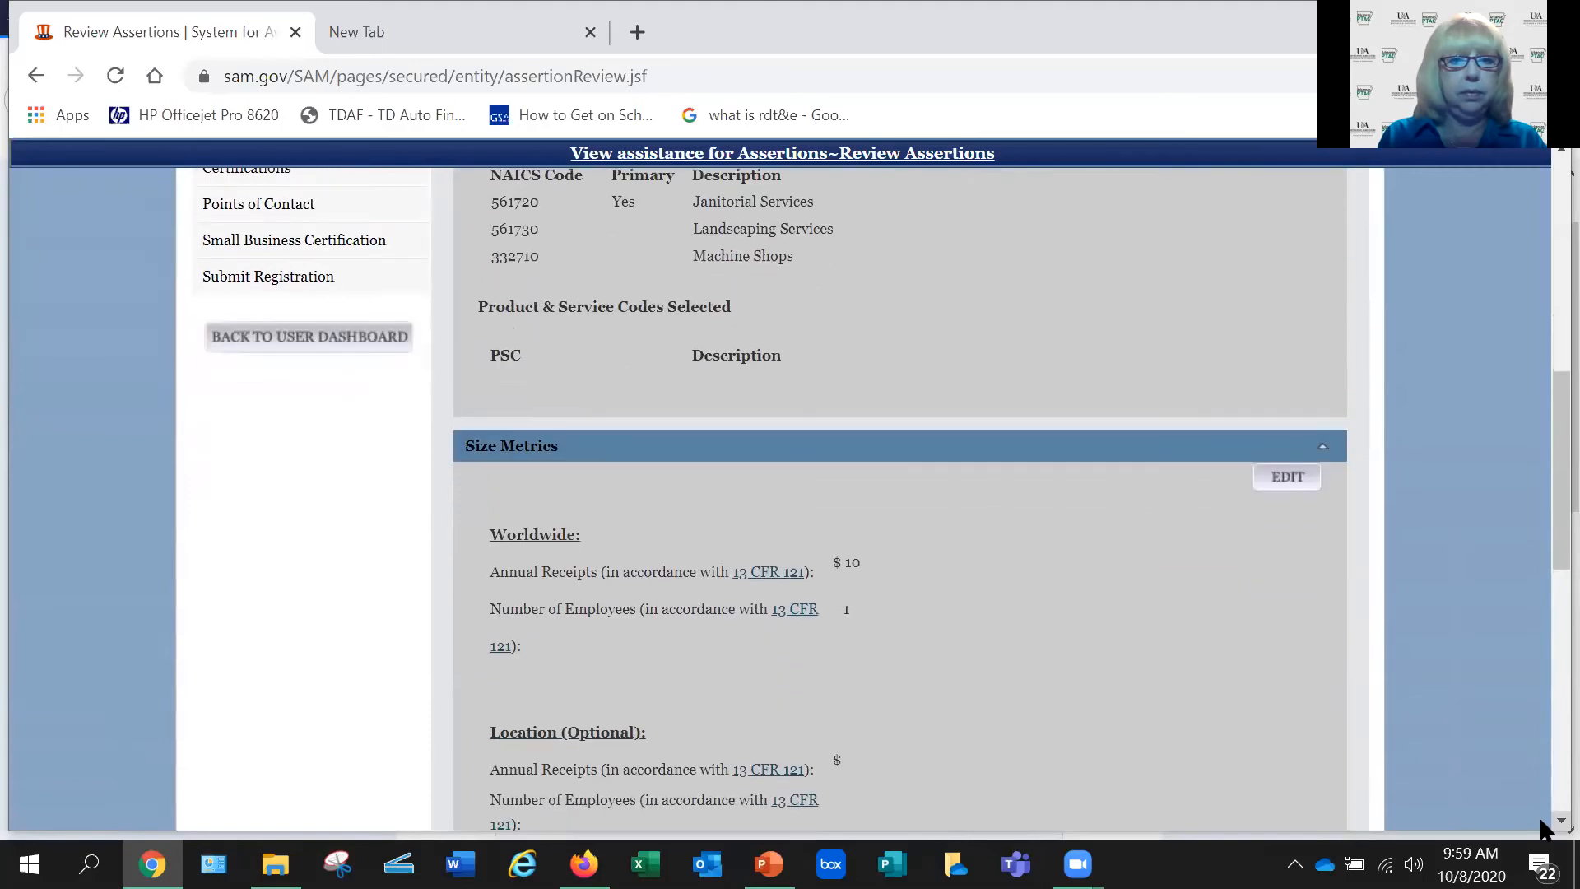
scroll(1543, 830, "down", 5)
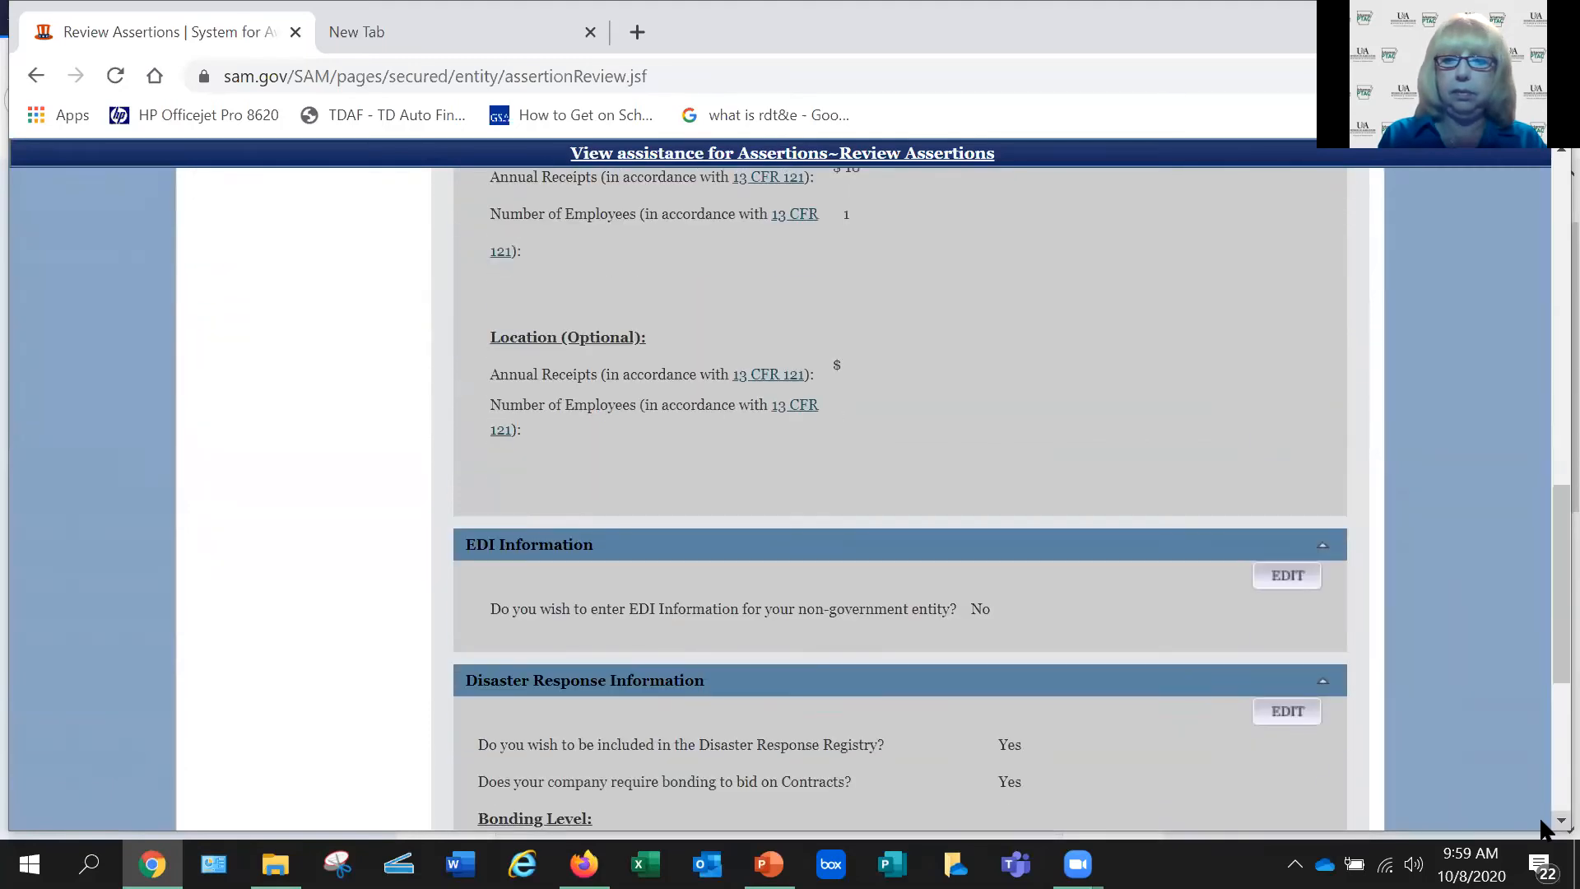
scroll(1544, 829, "down", 4)
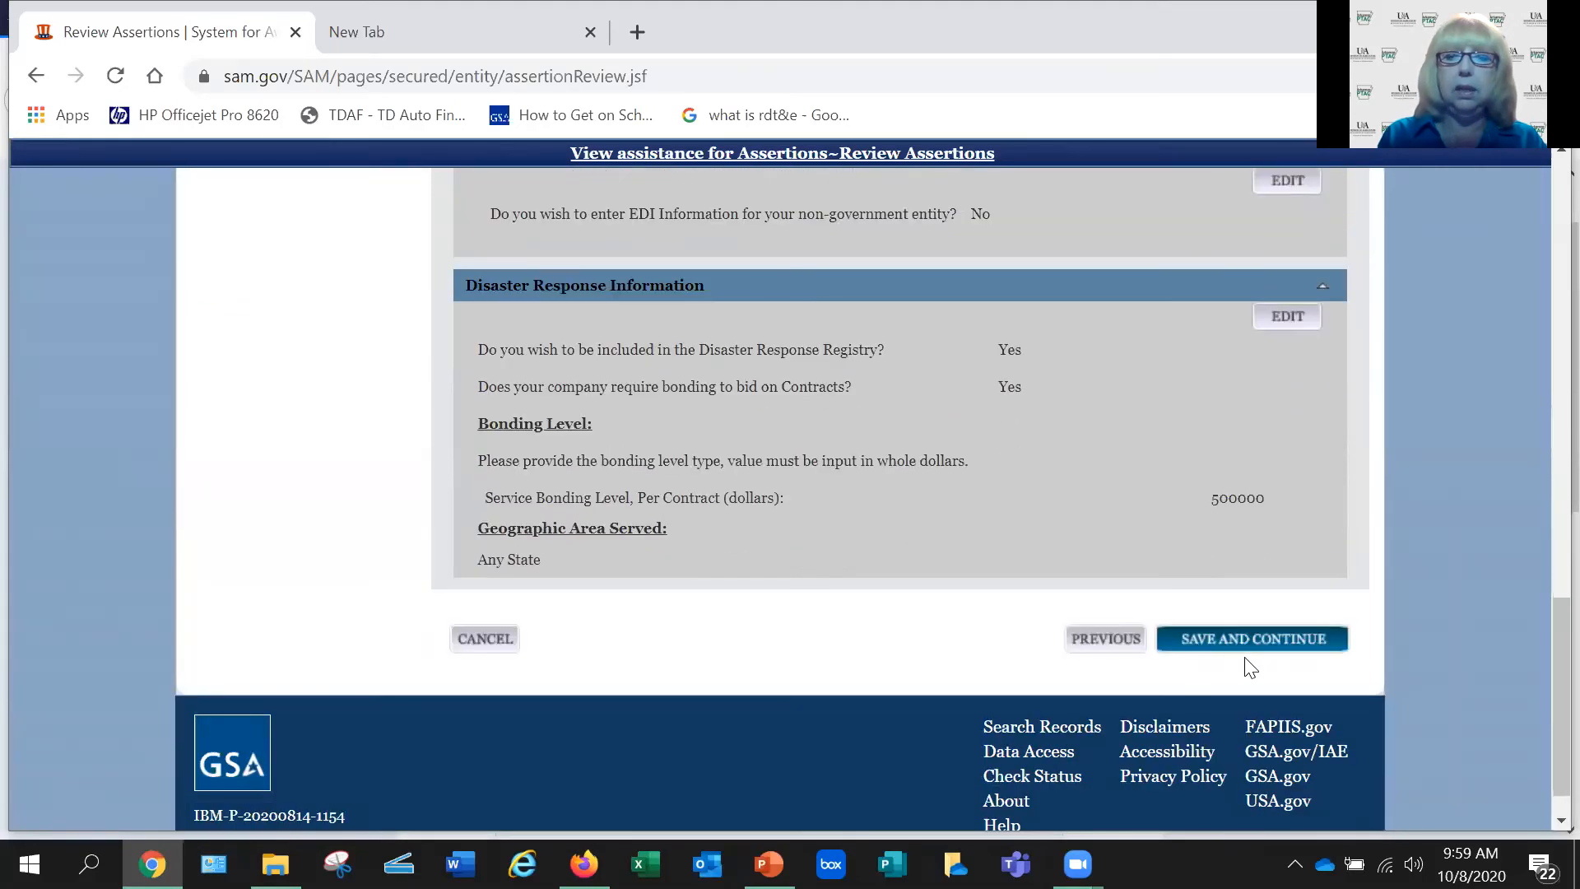
left_click(1238, 641)
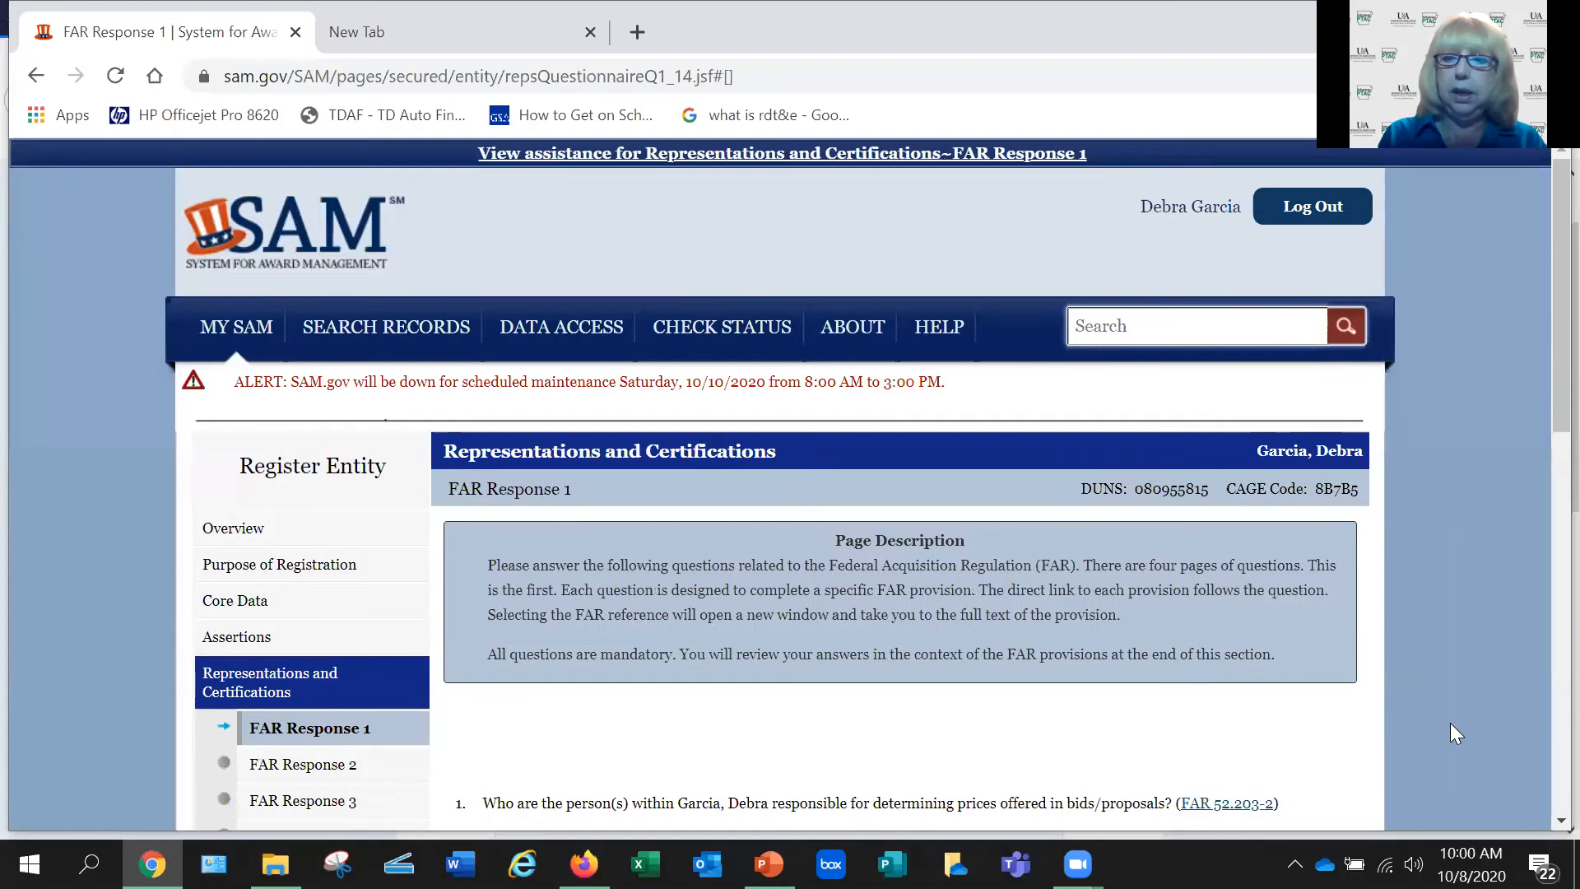
- Add a blank person entry under question 1 on who determines bid prices, and delete that entry again
scroll(1544, 821, "down", 3)
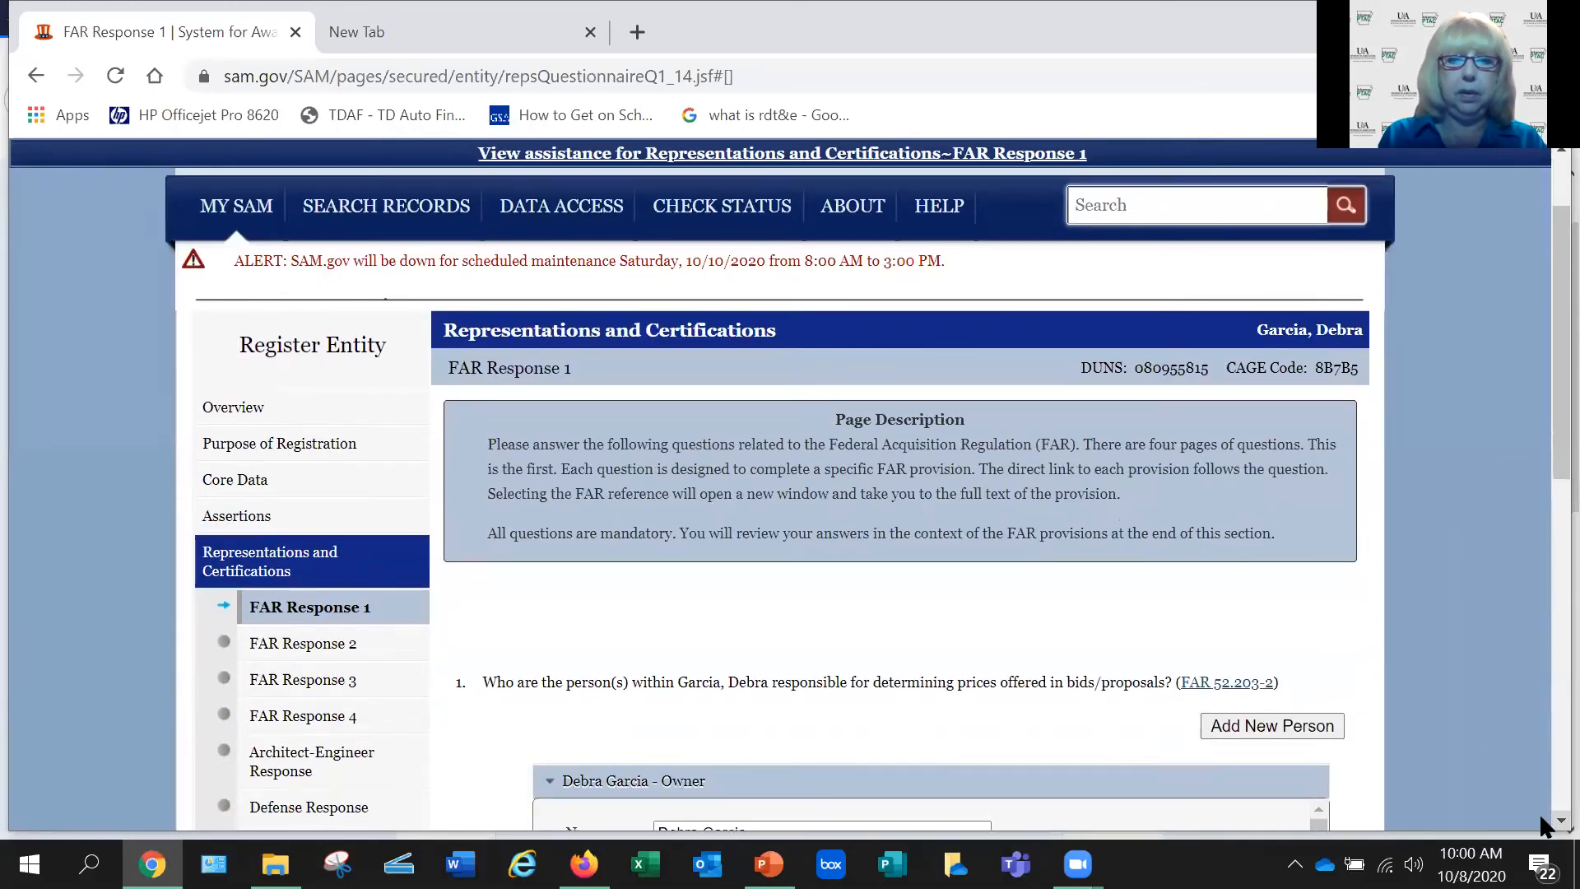
scroll(1544, 823, "down", 1)
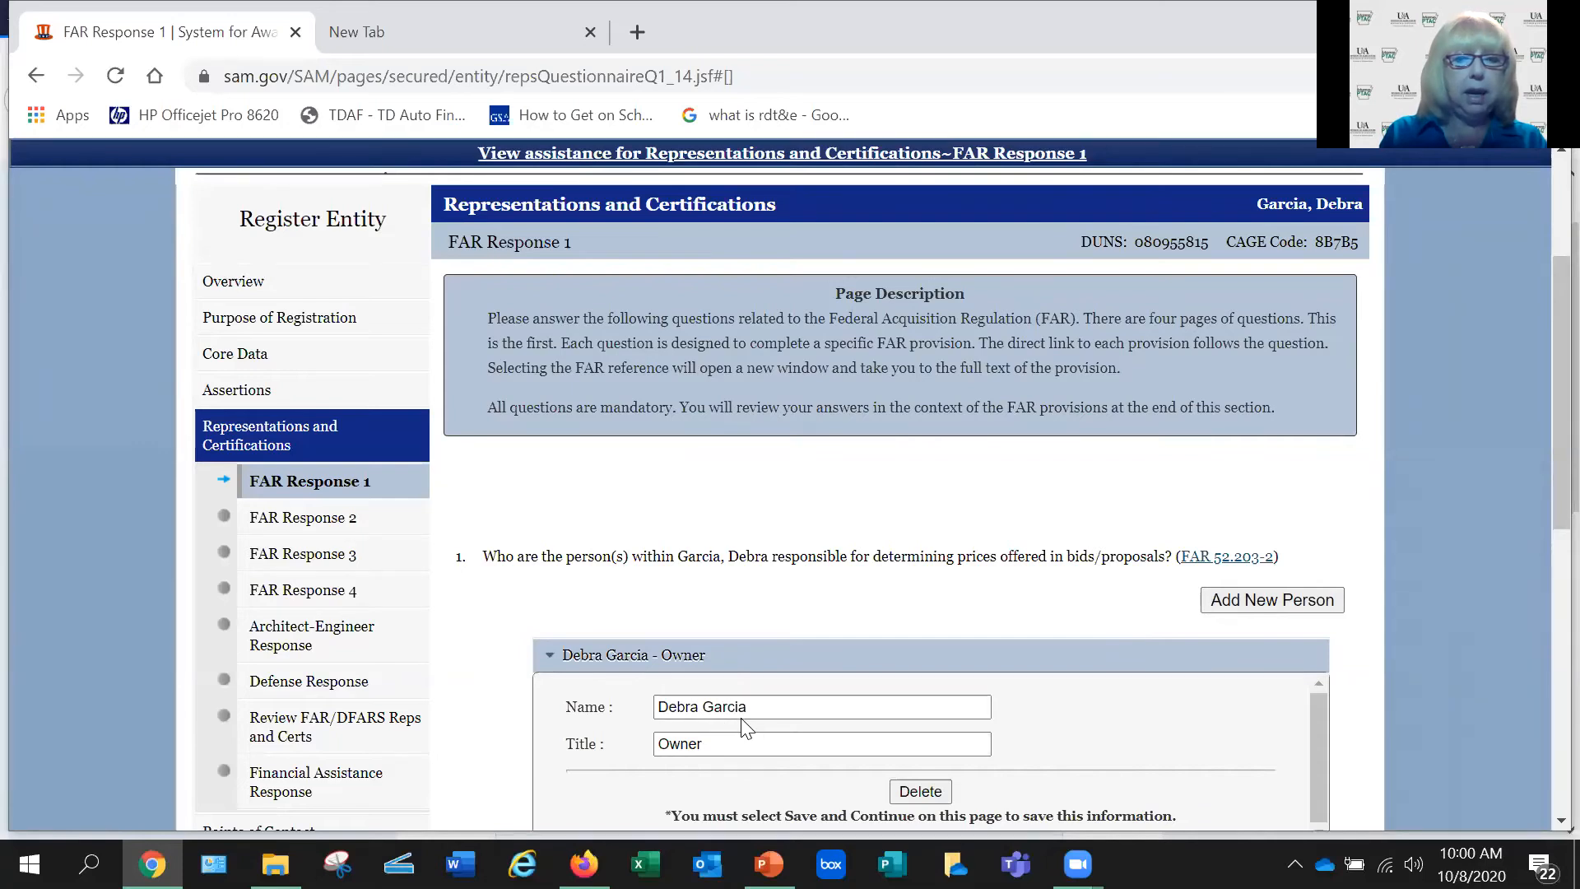
left_click(1302, 599)
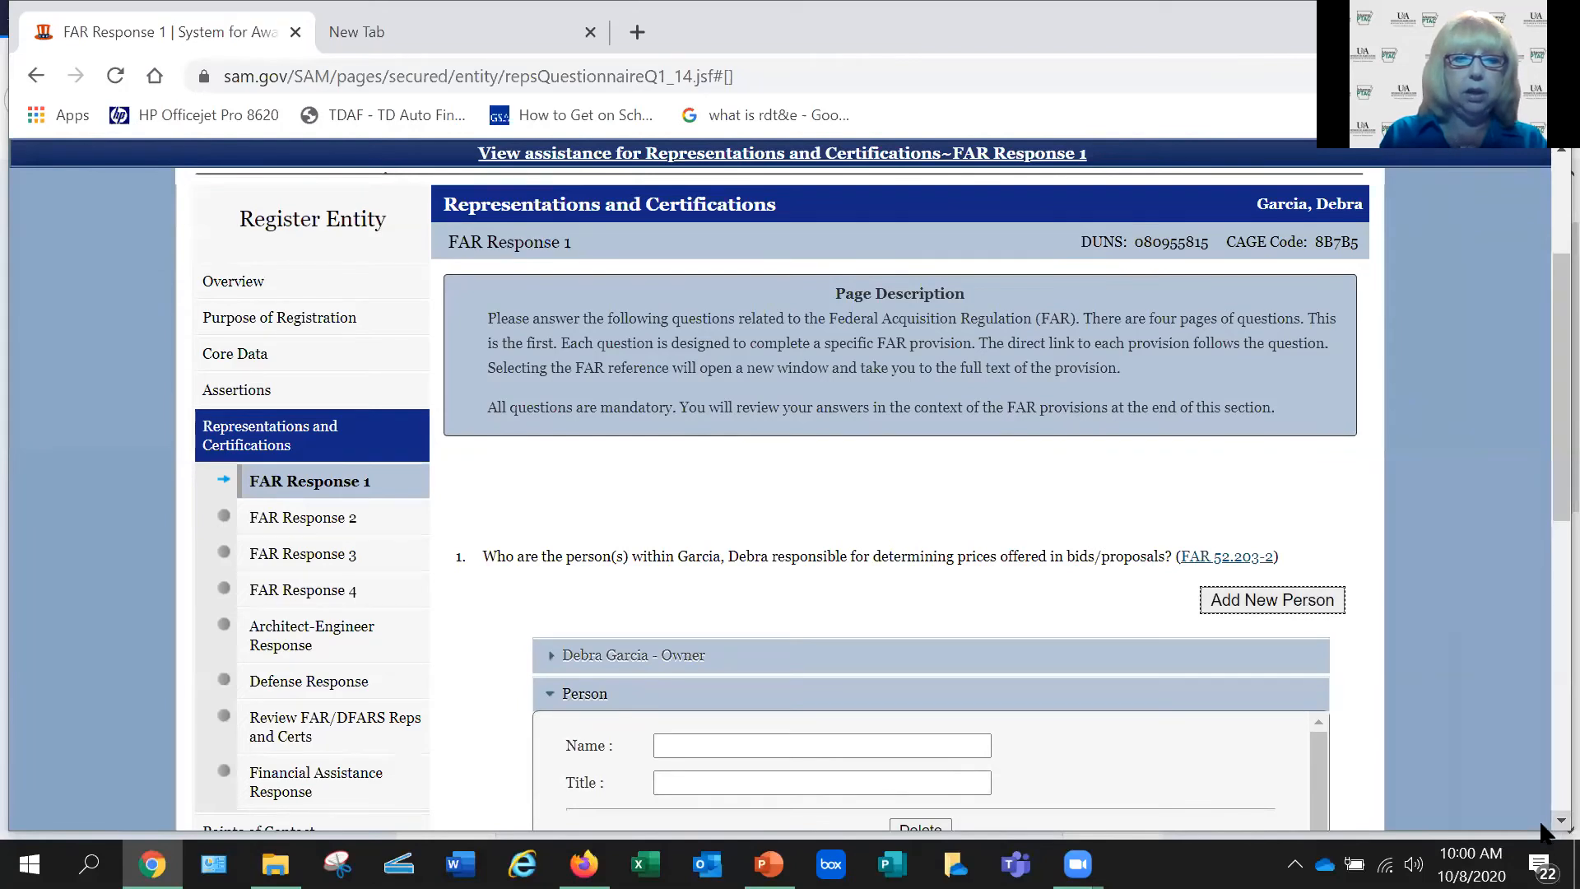
scroll(1543, 833, "down", 3)
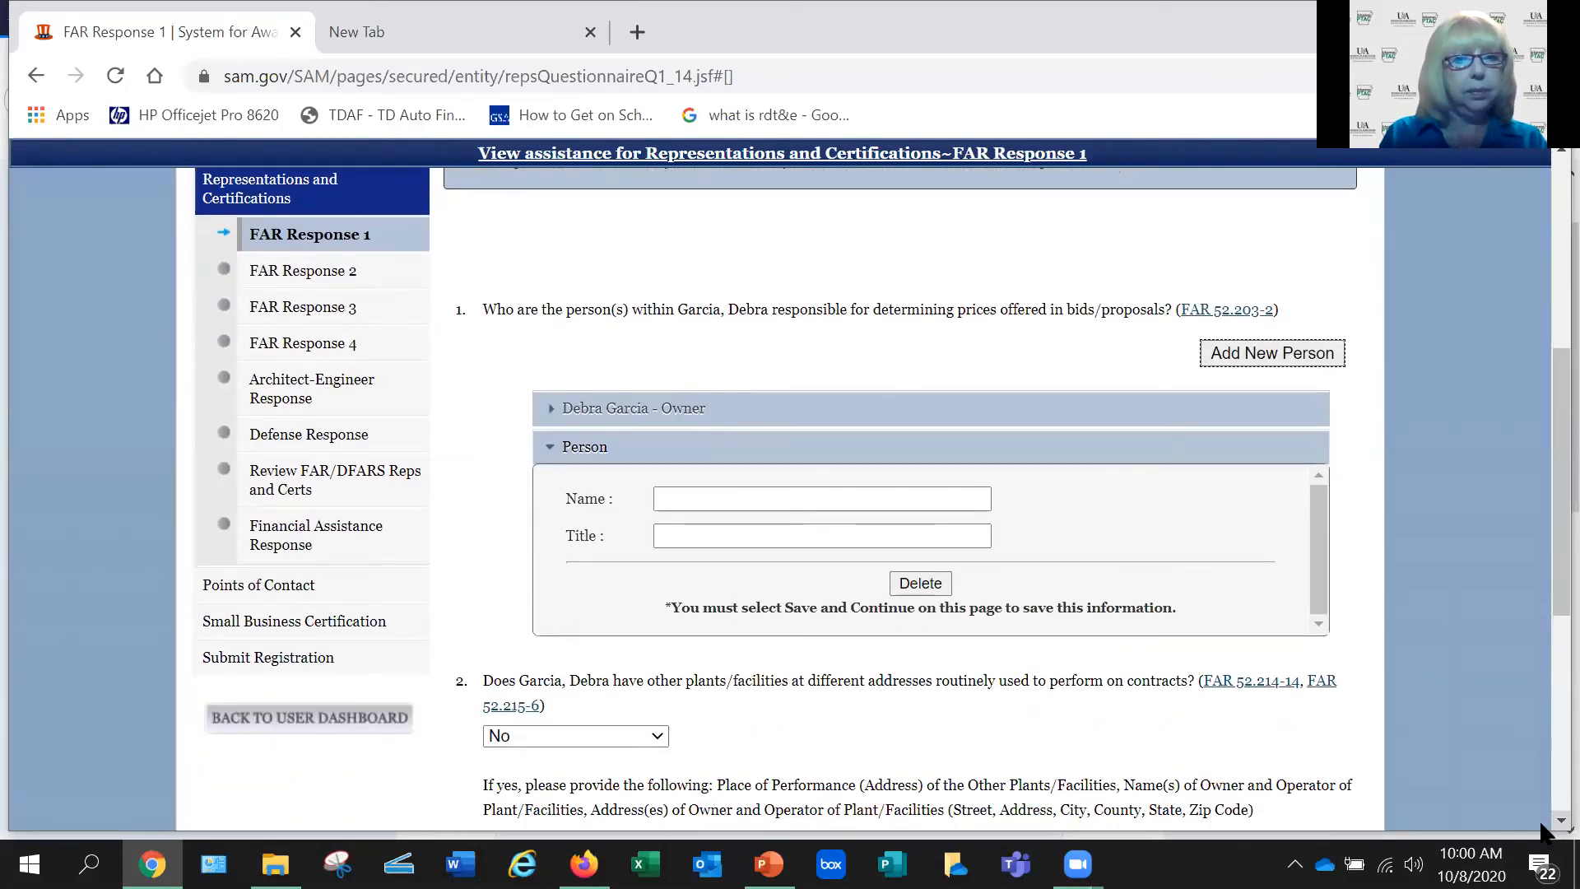
left_click(931, 584)
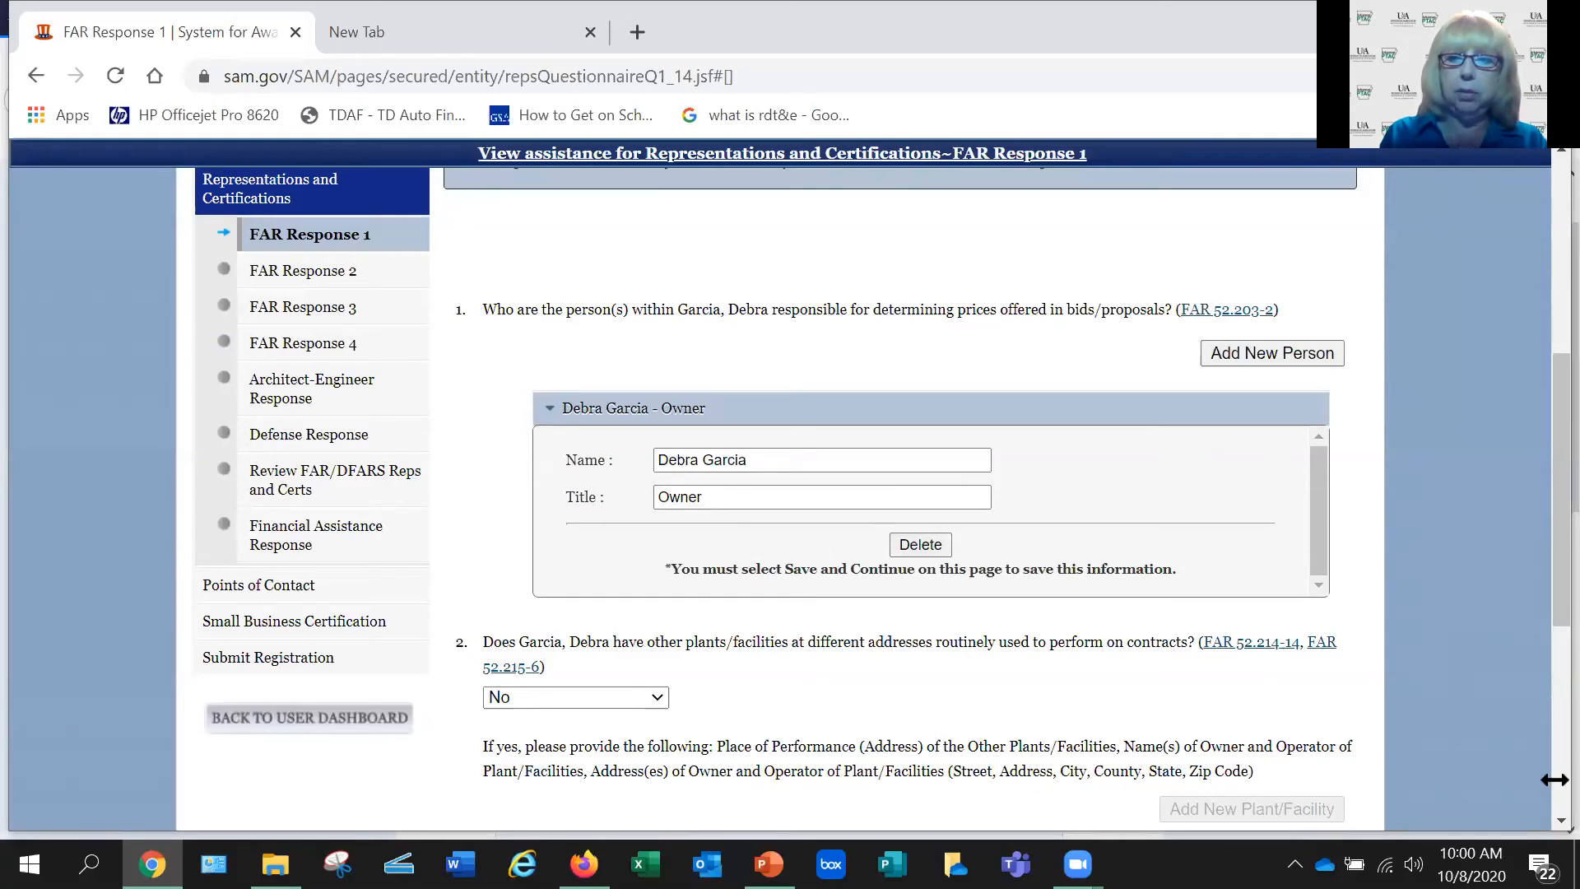
- Keep No for other plants or facilities and Yes for the EPA guidelines, and save FAR Response 1 to continue to FAR Response 2
scroll(1542, 833, "down", 1)
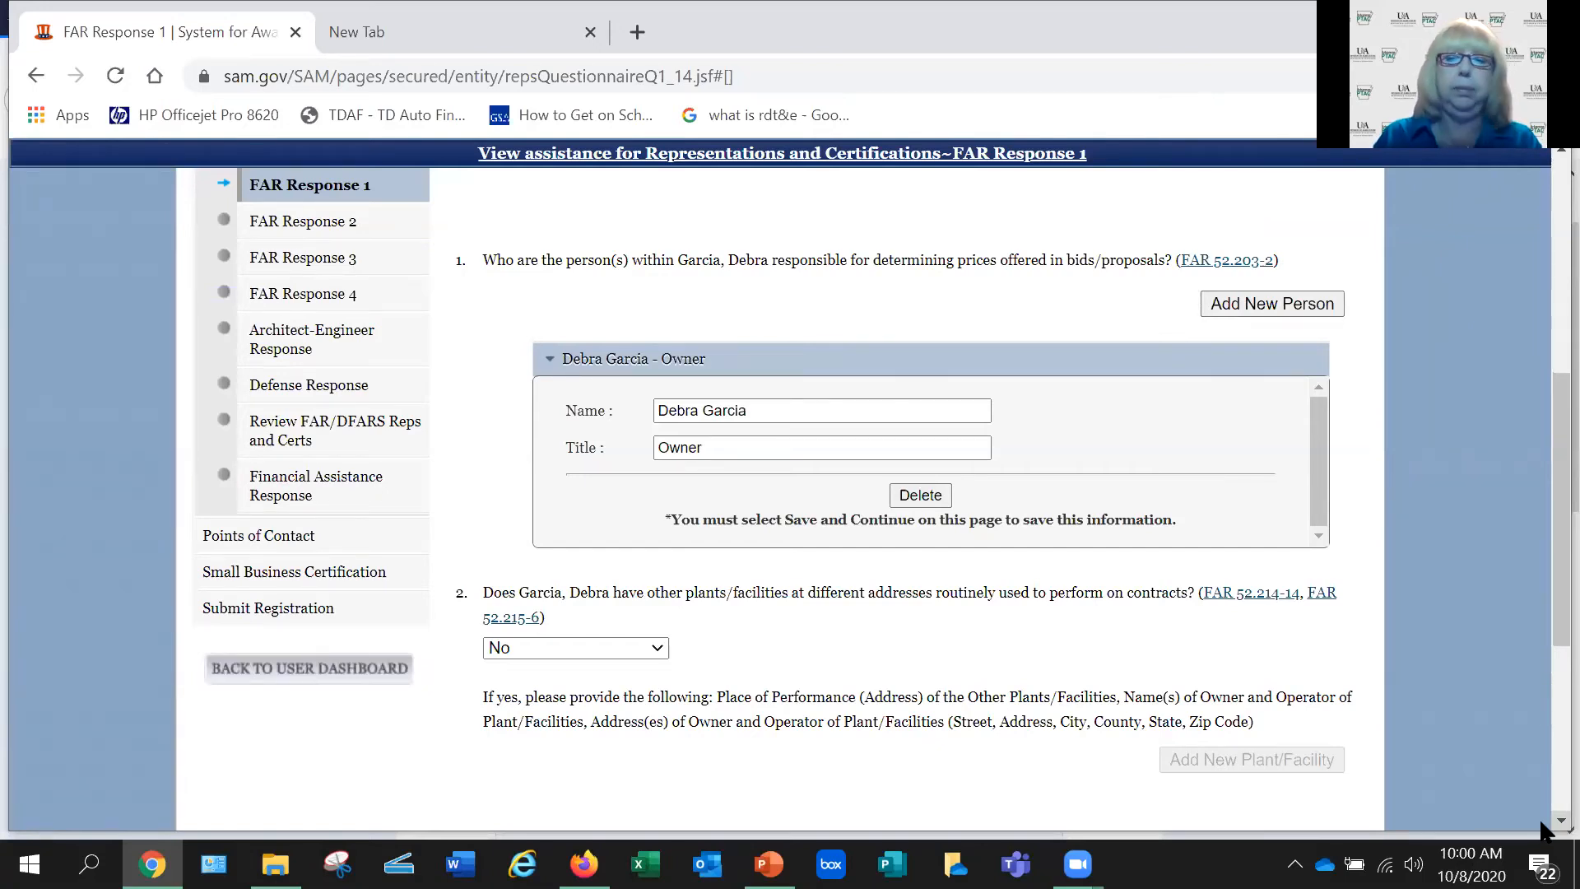
scroll(1542, 833, "down", 2)
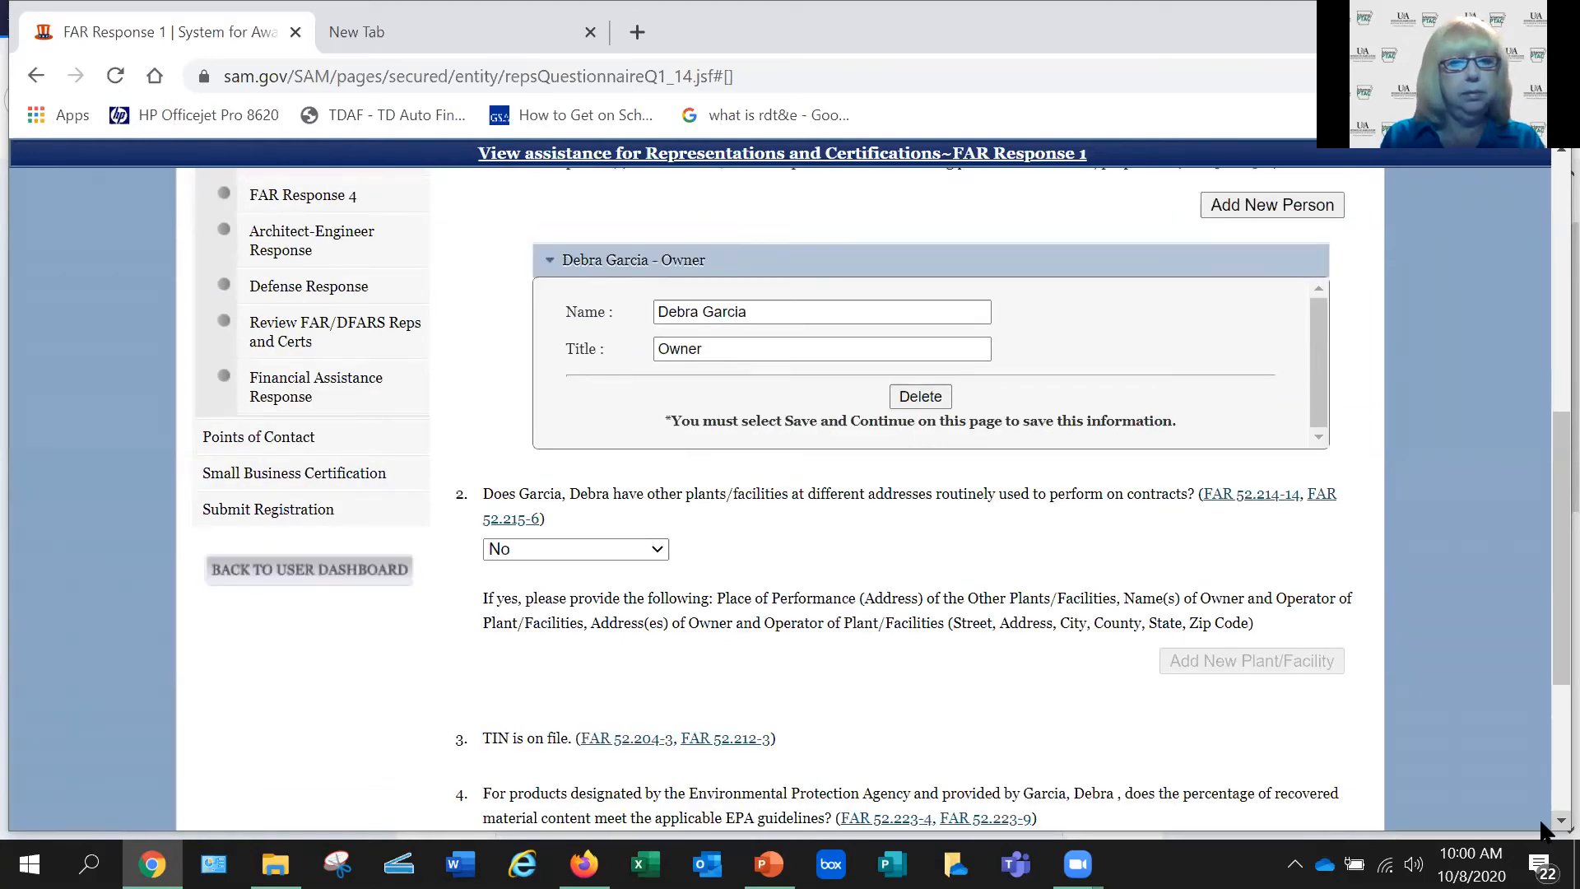
scroll(1542, 833, "down", 3)
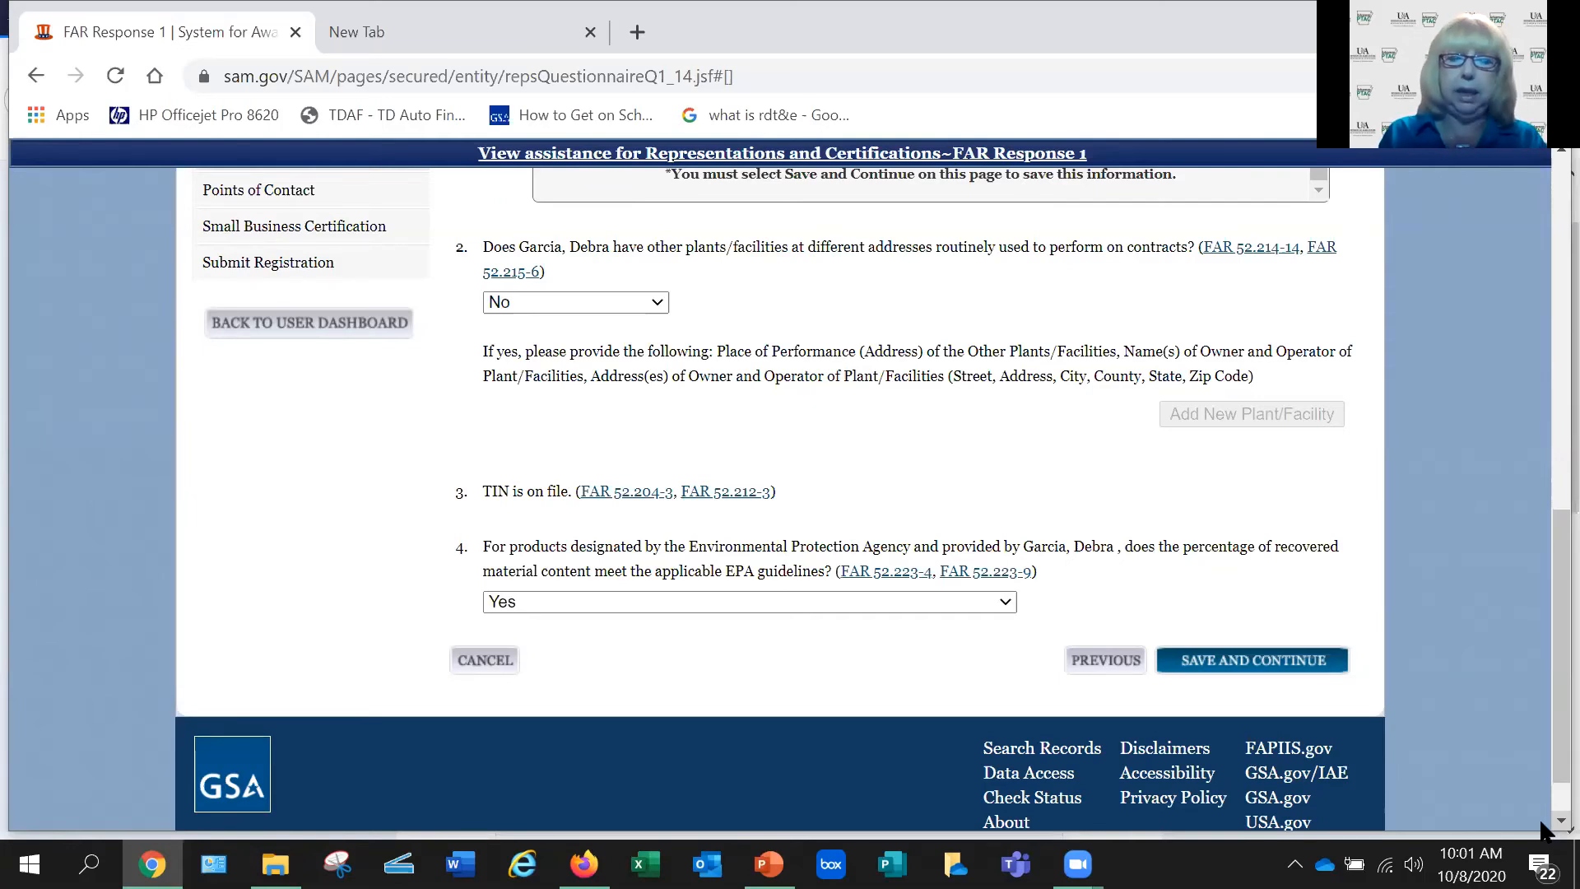
left_click(1266, 669)
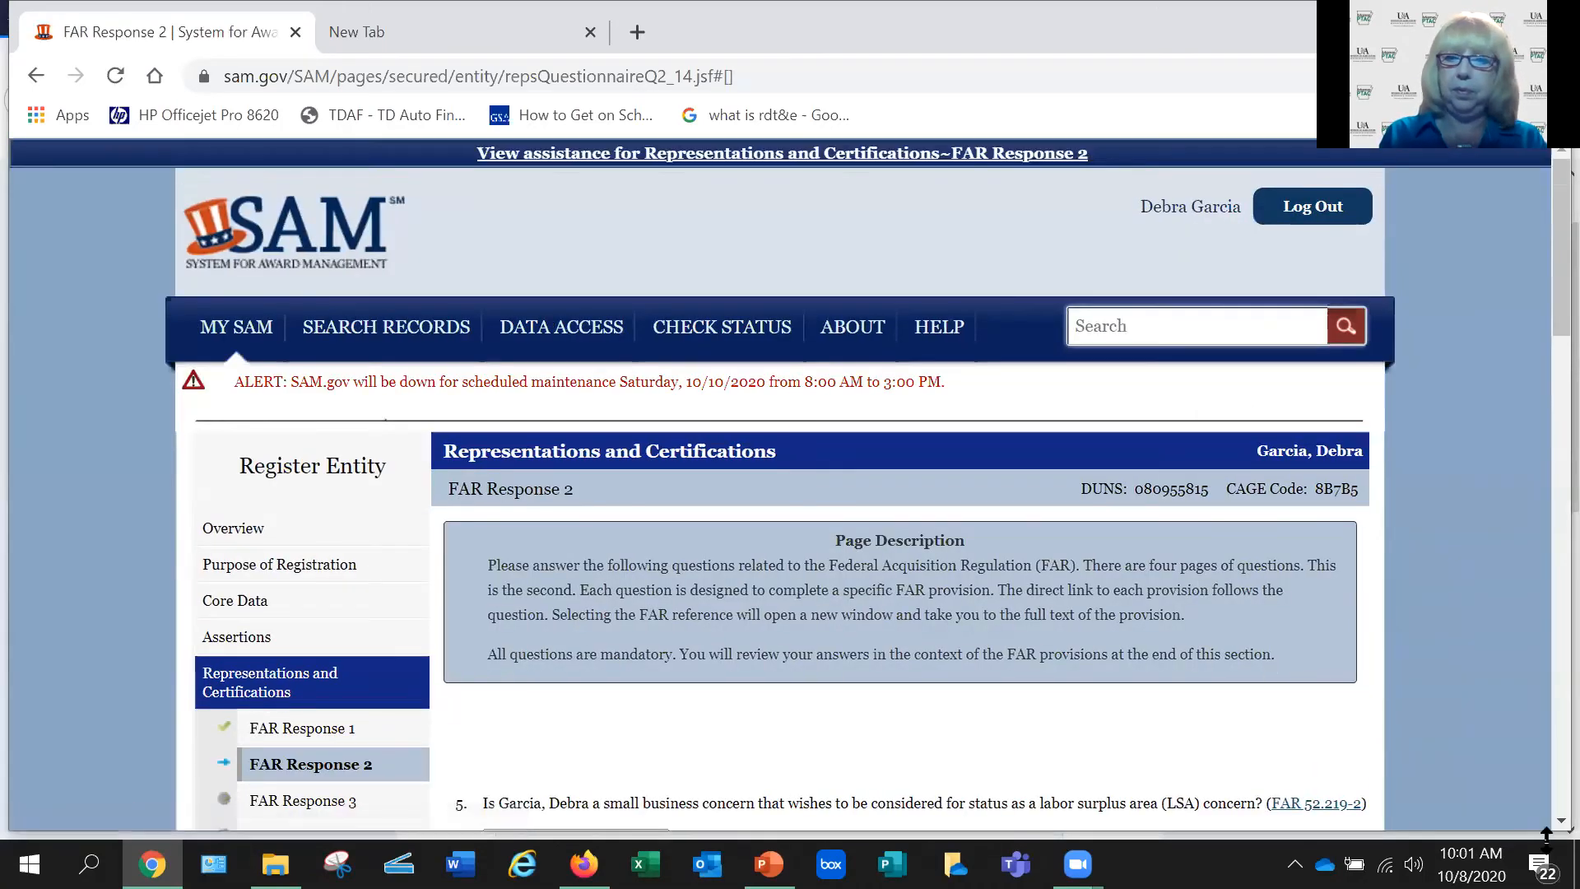
- Examine FAR Response 2 questions 5 through 8 on labor surplus area status, common parent, exclusions, convictions and delinquent taxes
scroll(1543, 823, "down", 2)
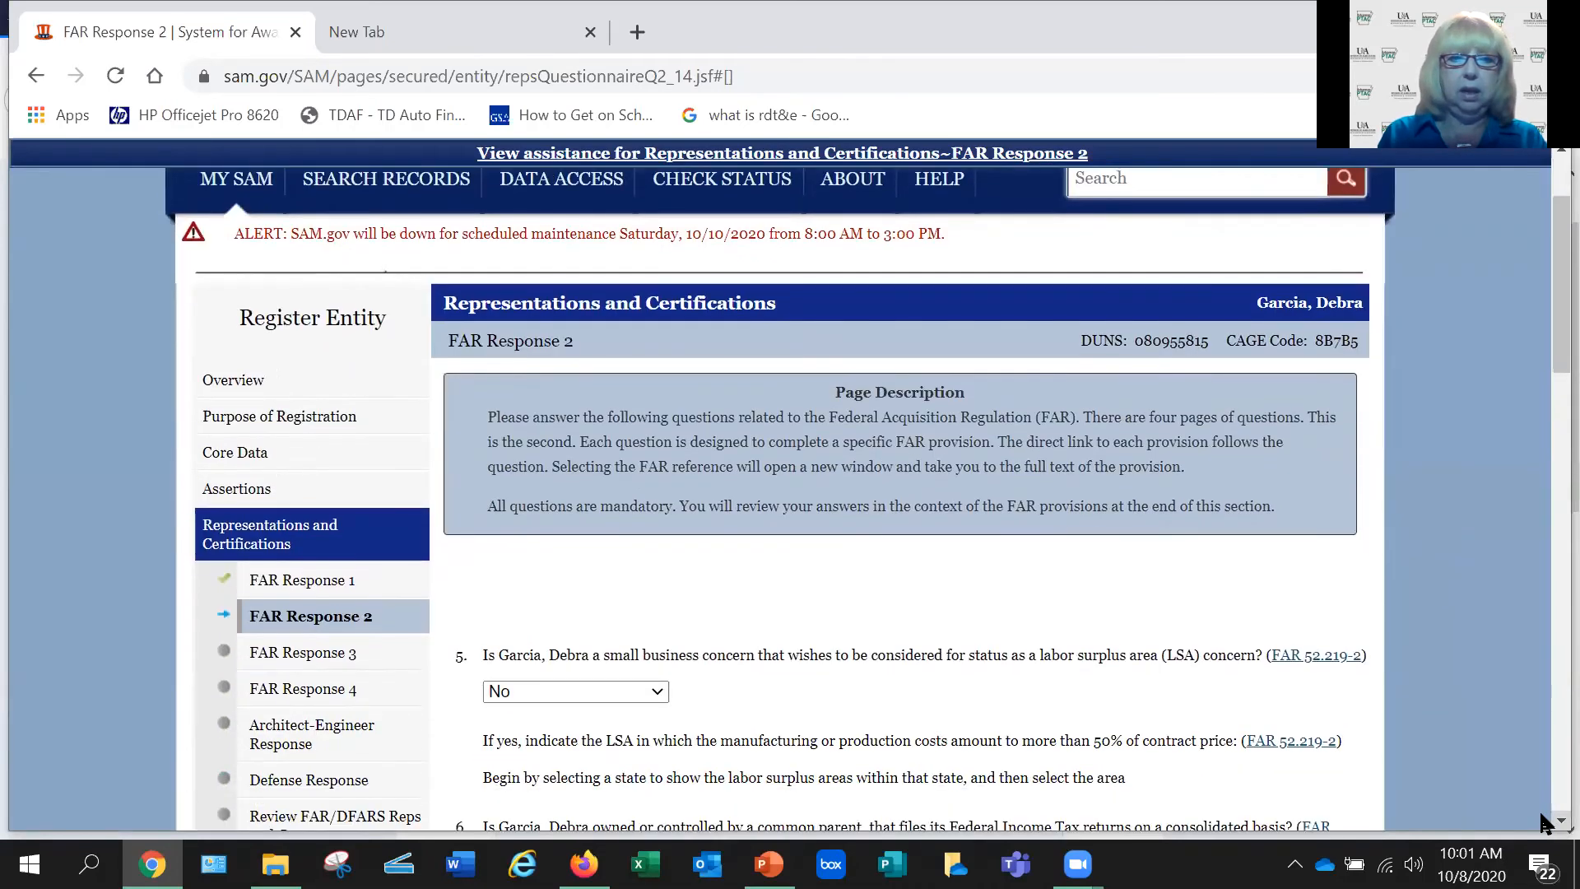
scroll(1545, 823, "down", 1)
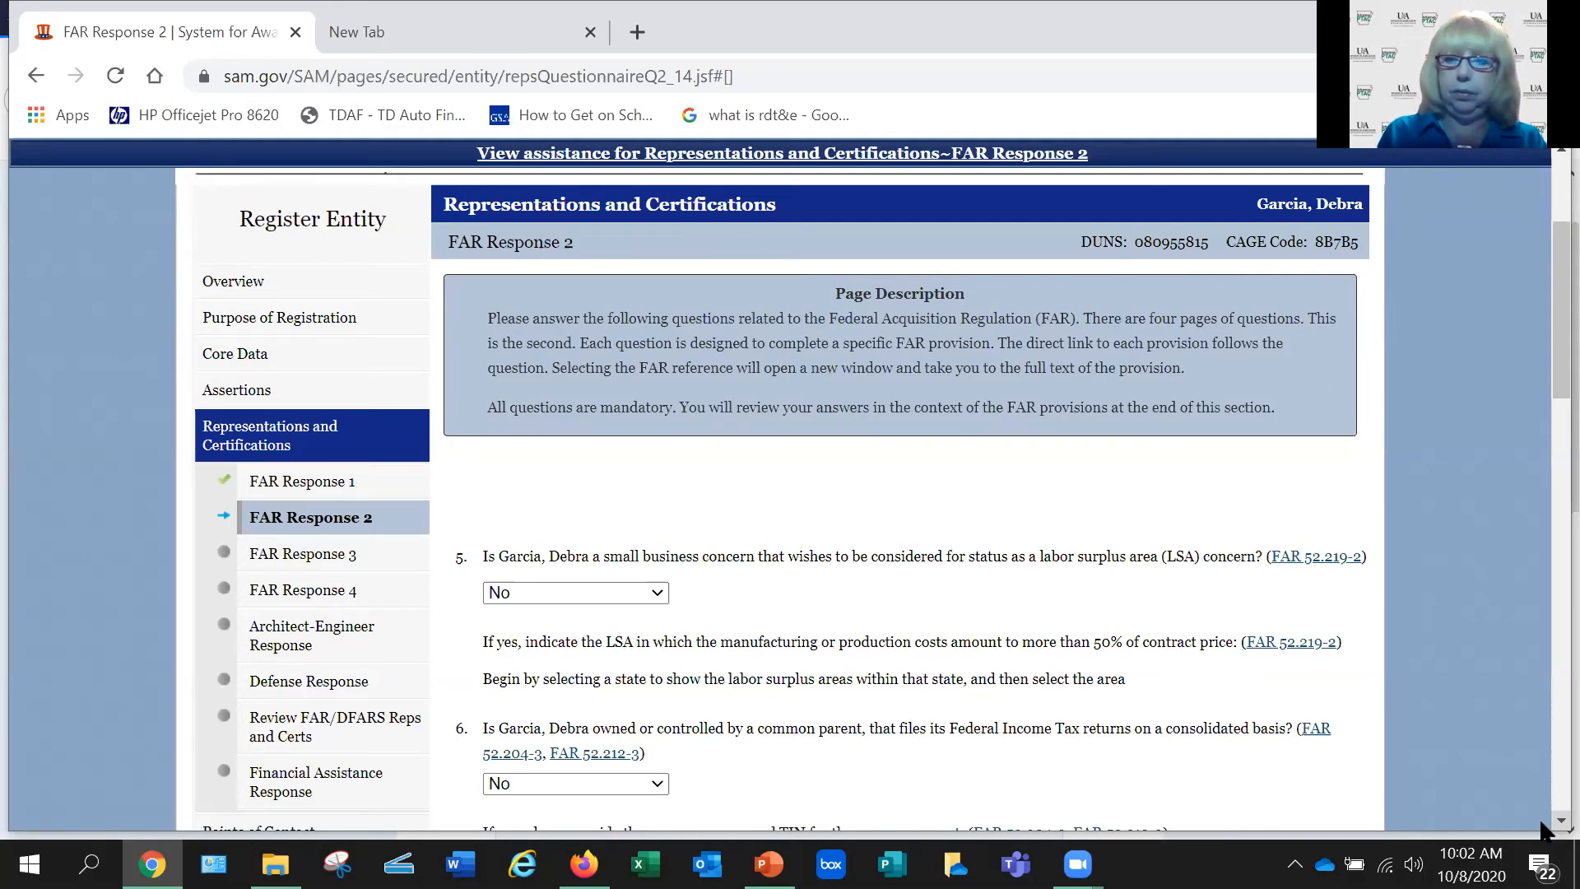
scroll(1542, 827, "down", 6)
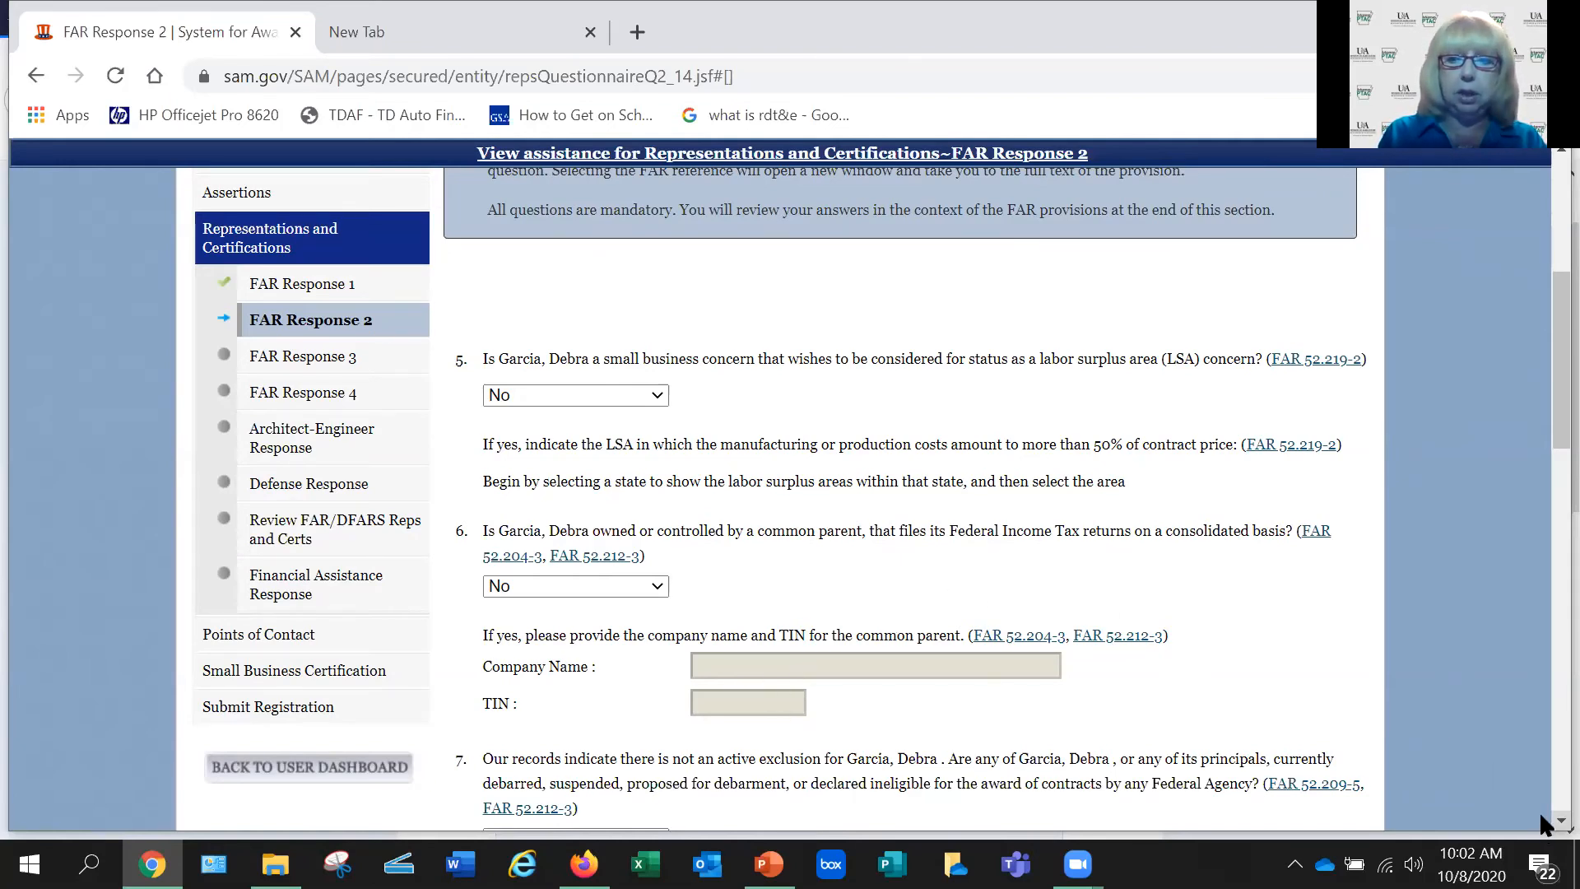
scroll(1546, 823, "down", 4)
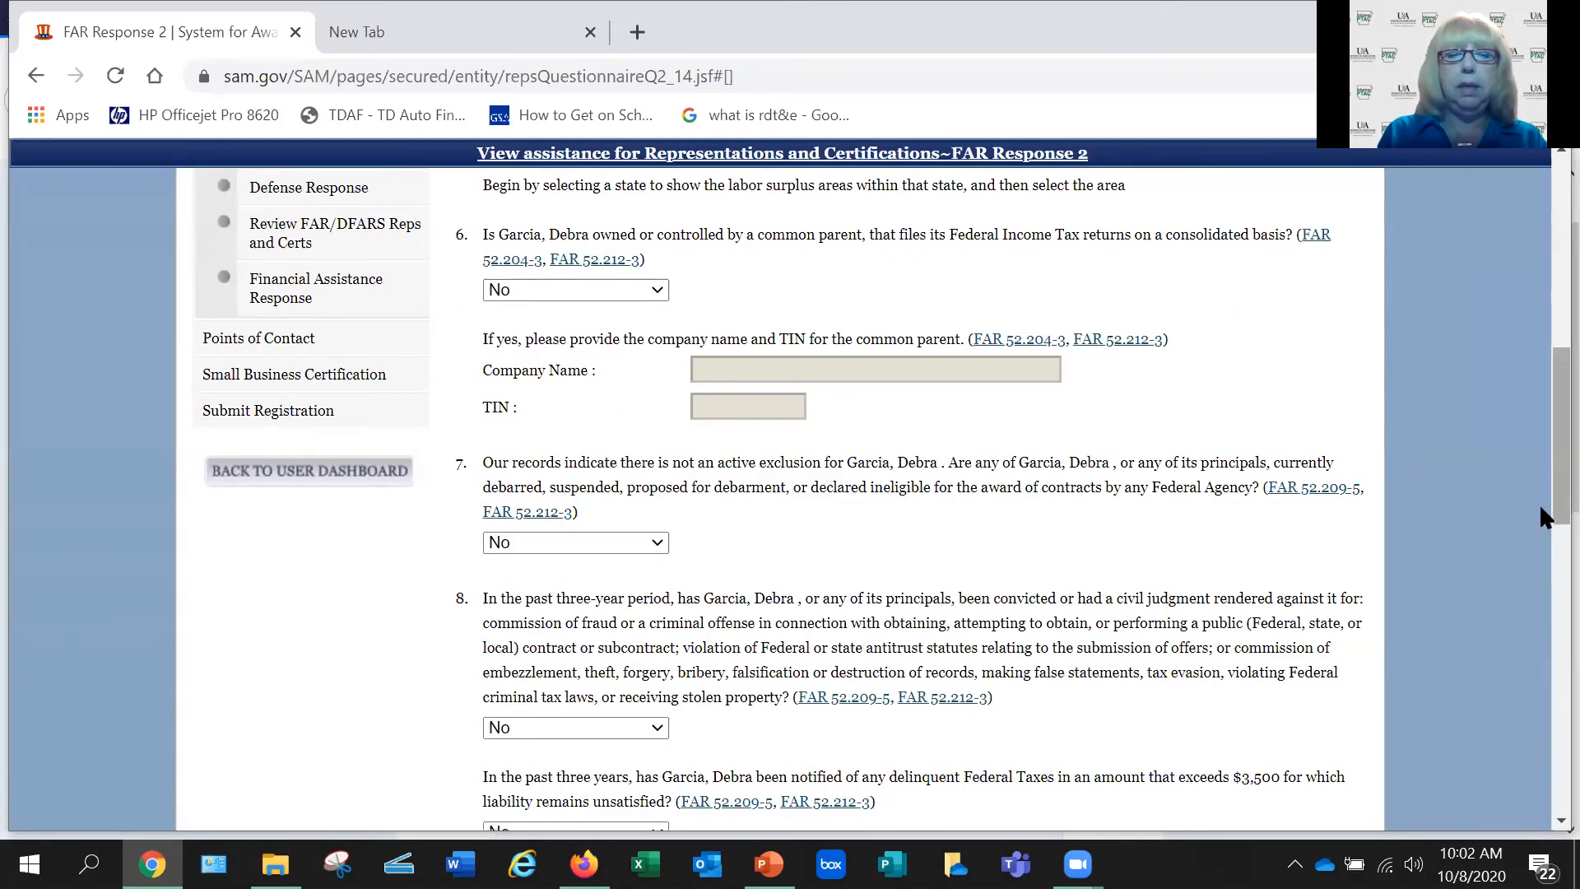
scroll(1541, 502, "up", 1)
scroll(1538, 492, "up", 1)
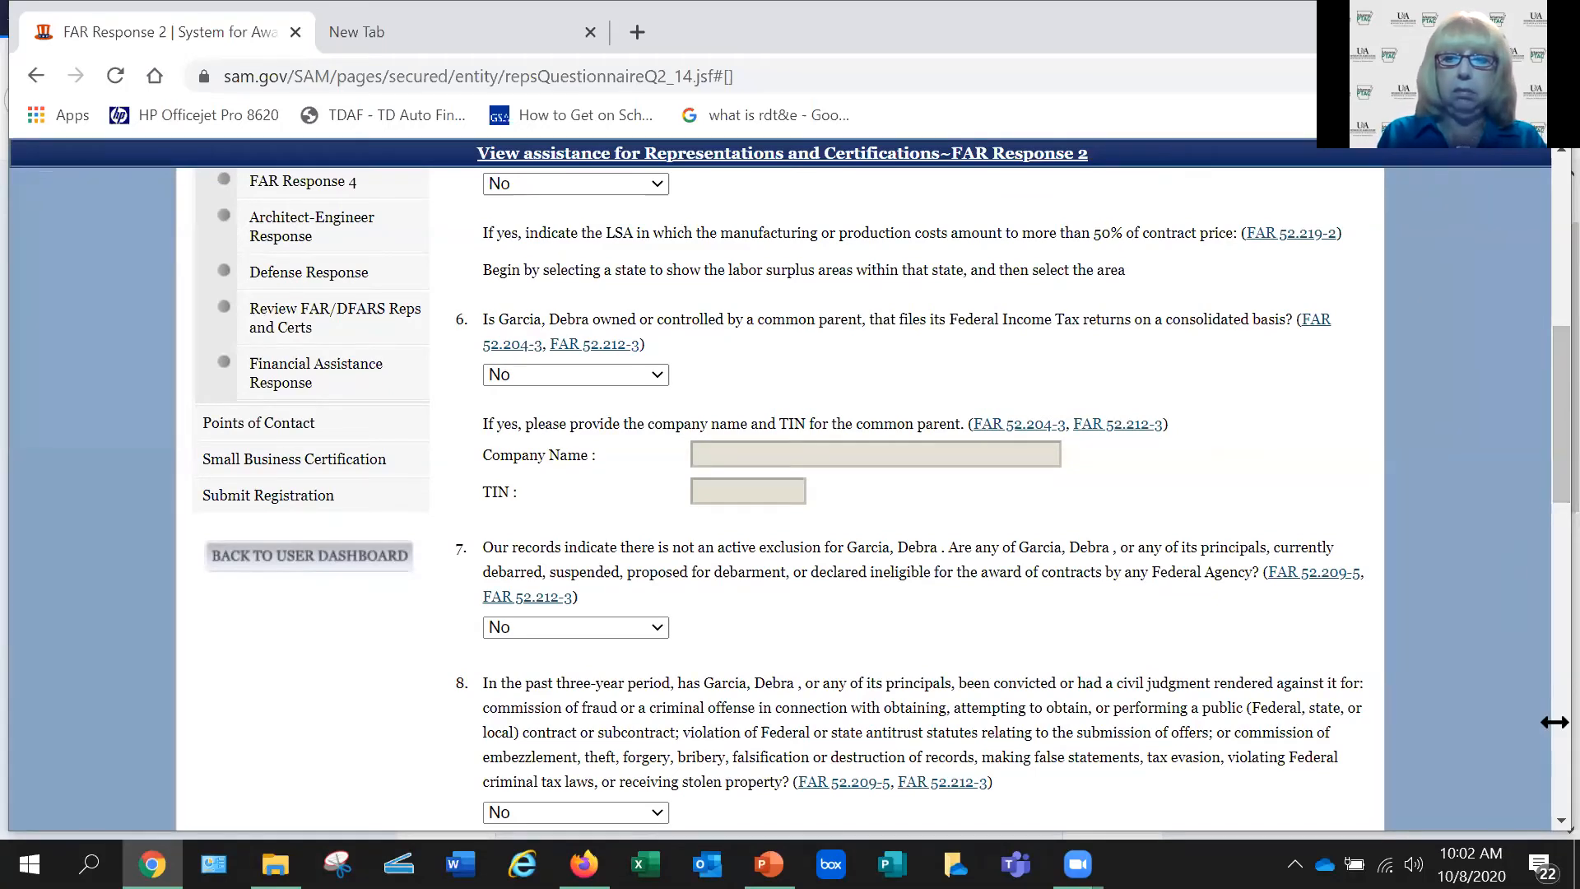
scroll(1541, 820, "down", 2)
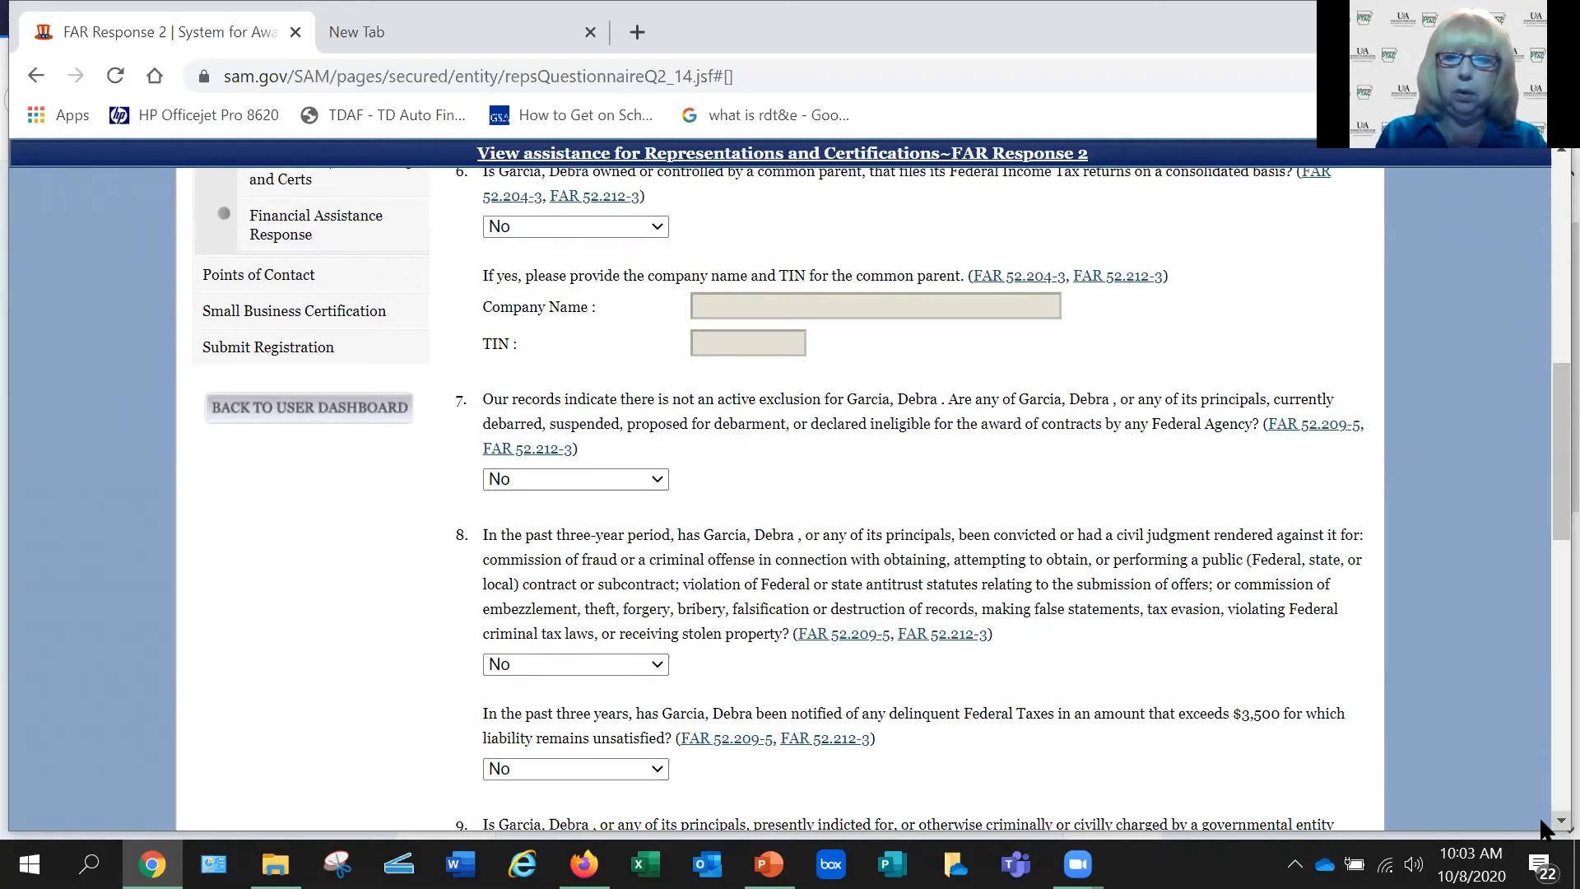
scroll(1540, 827, "down", 2)
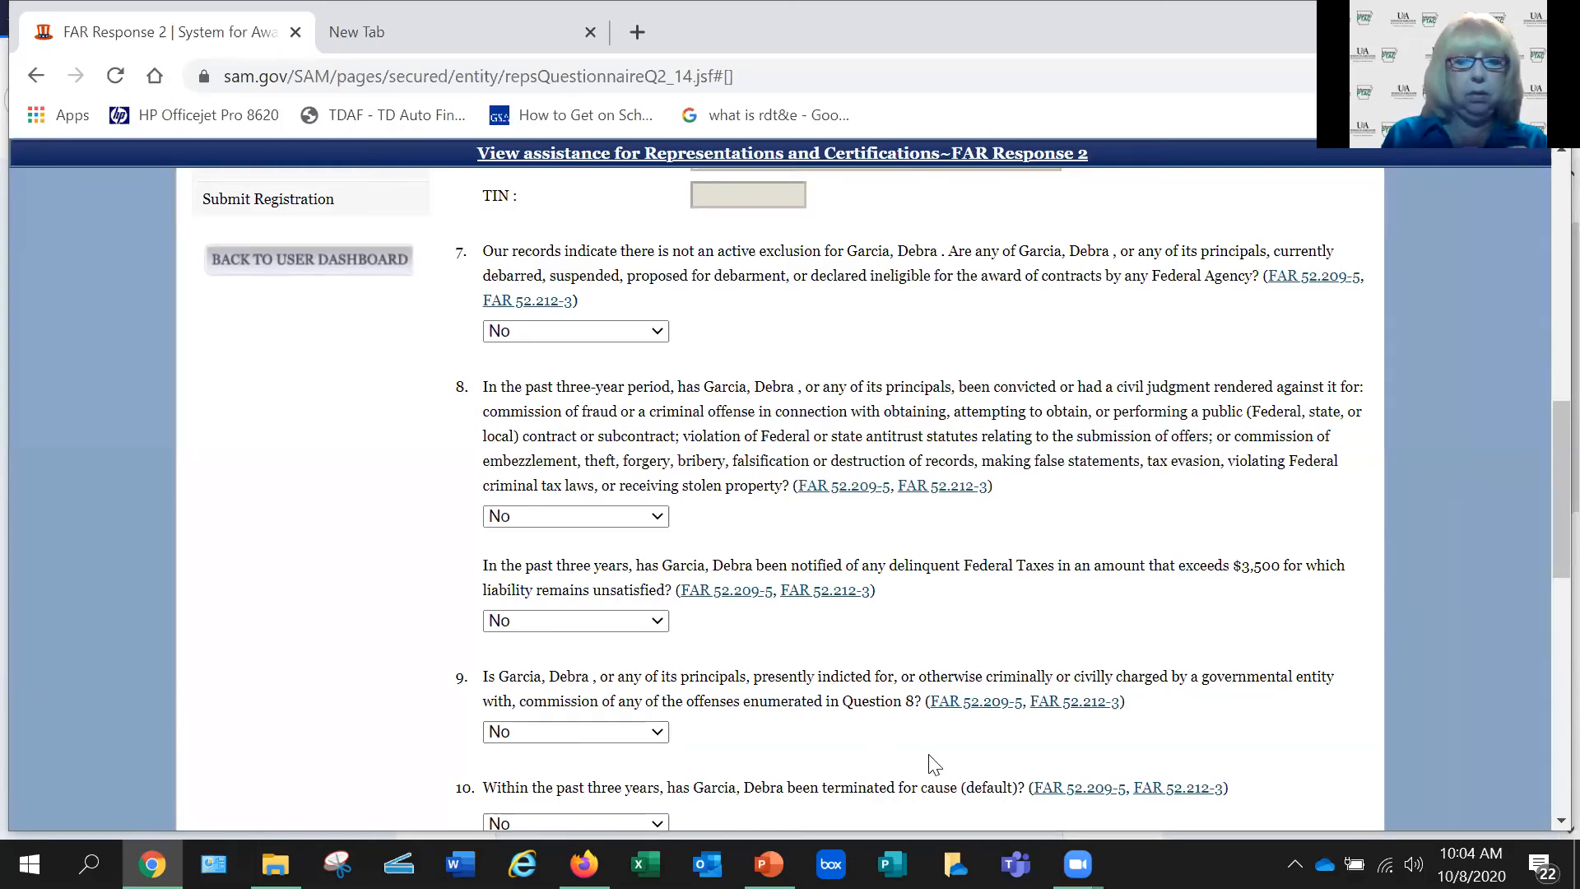
- Keep No for questions 9, 10 and 15 and None for HUBZone joint ventures, and save FAR Response 2 to continue to FAR Response 3
scroll(1541, 827, "down", 2)
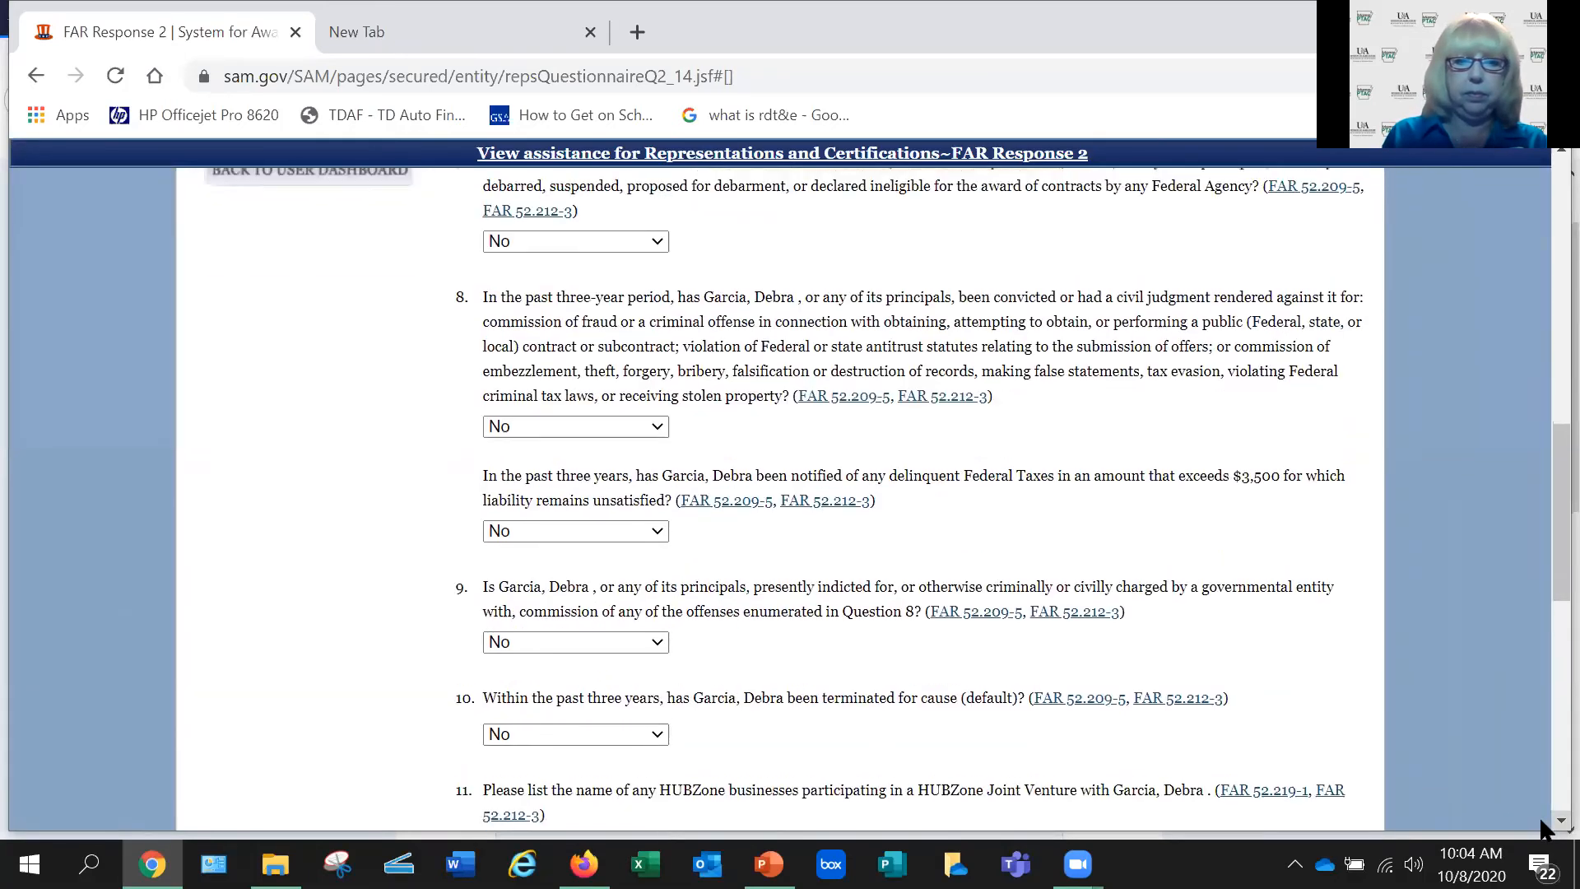
scroll(1541, 827, "down", 1)
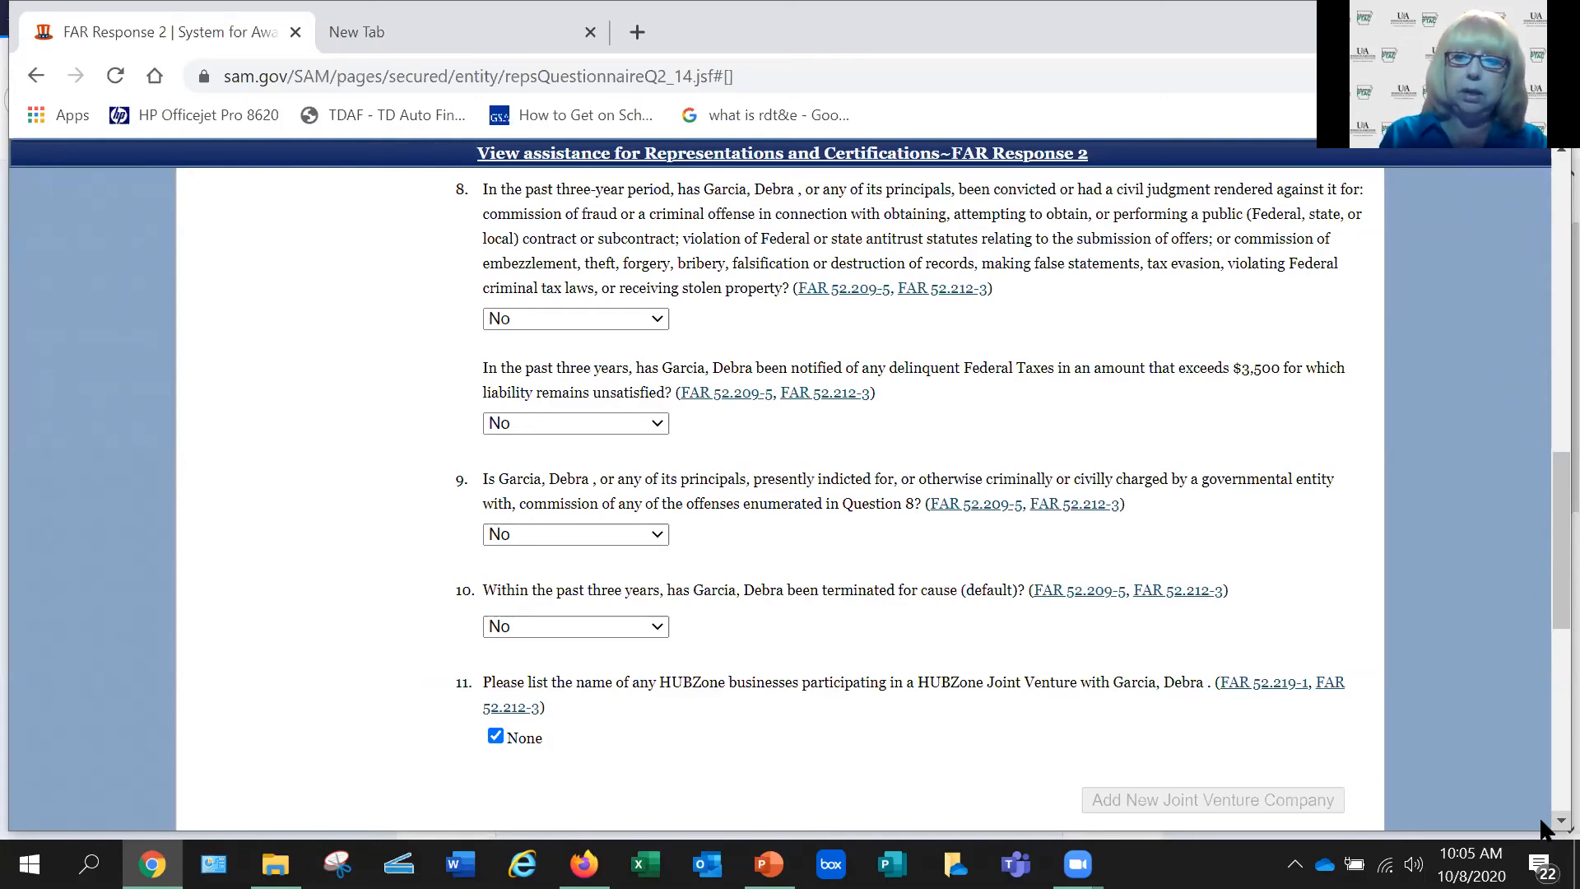
scroll(1543, 829, "down", 1)
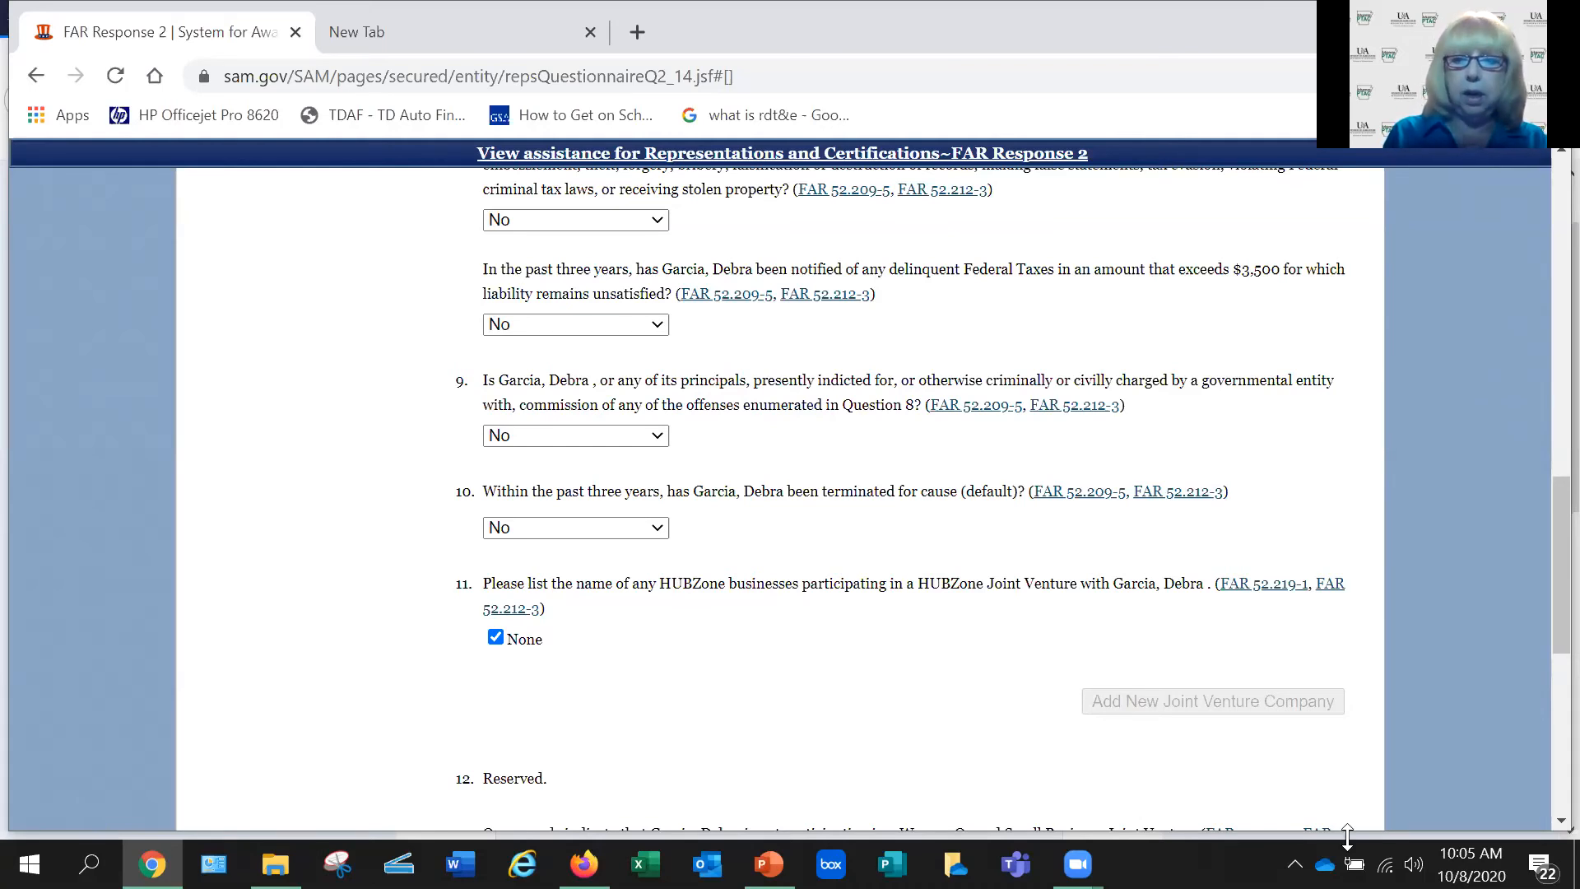
scroll(1544, 820, "down", 5)
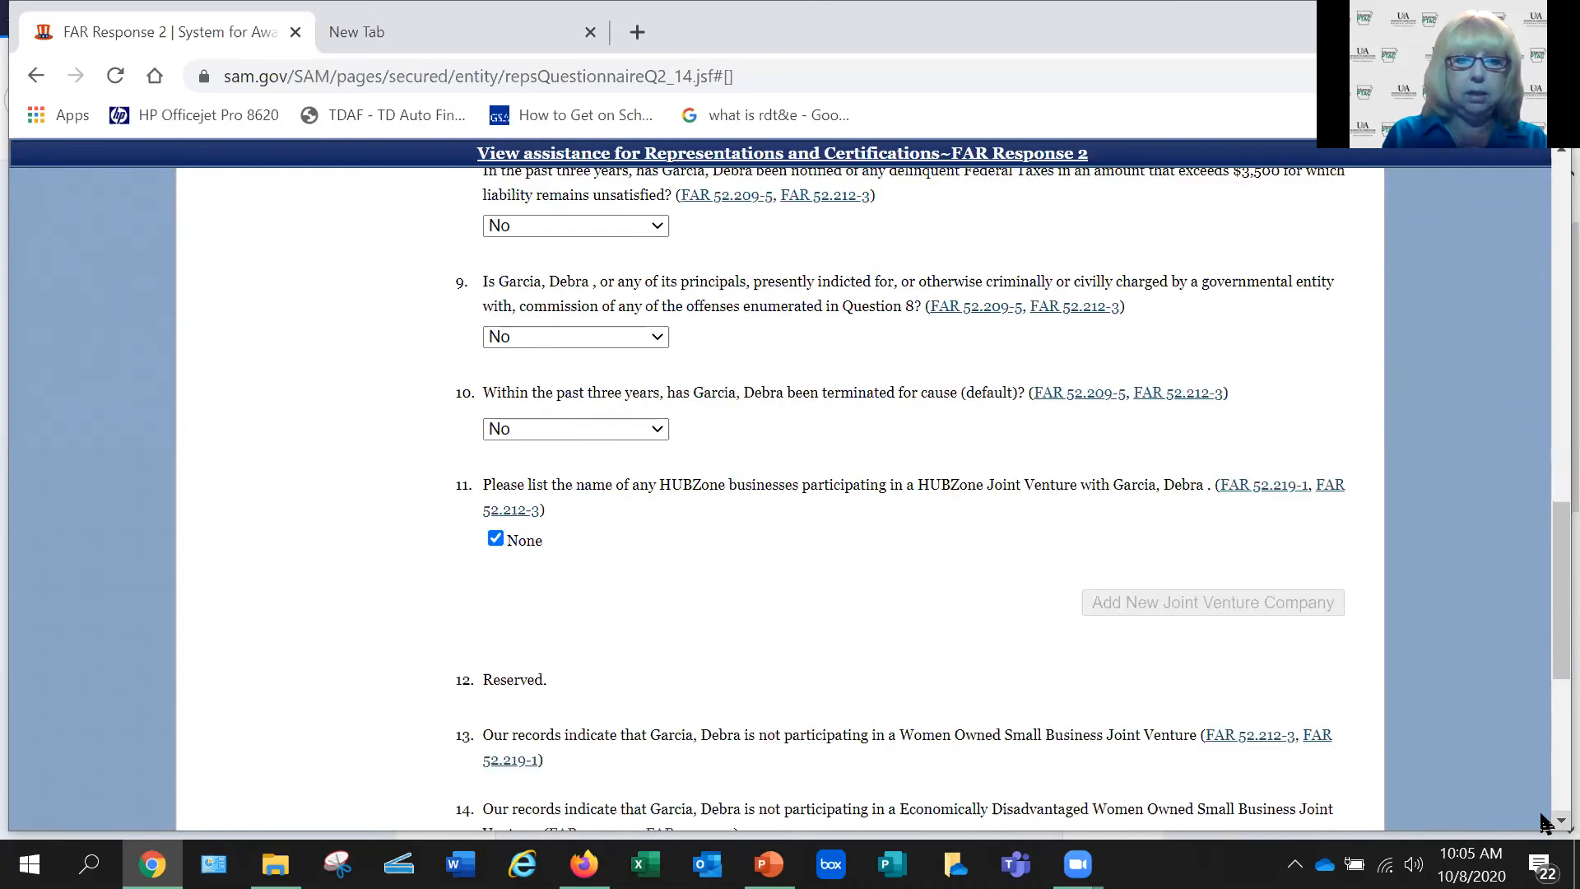
scroll(1544, 820, "down", 1)
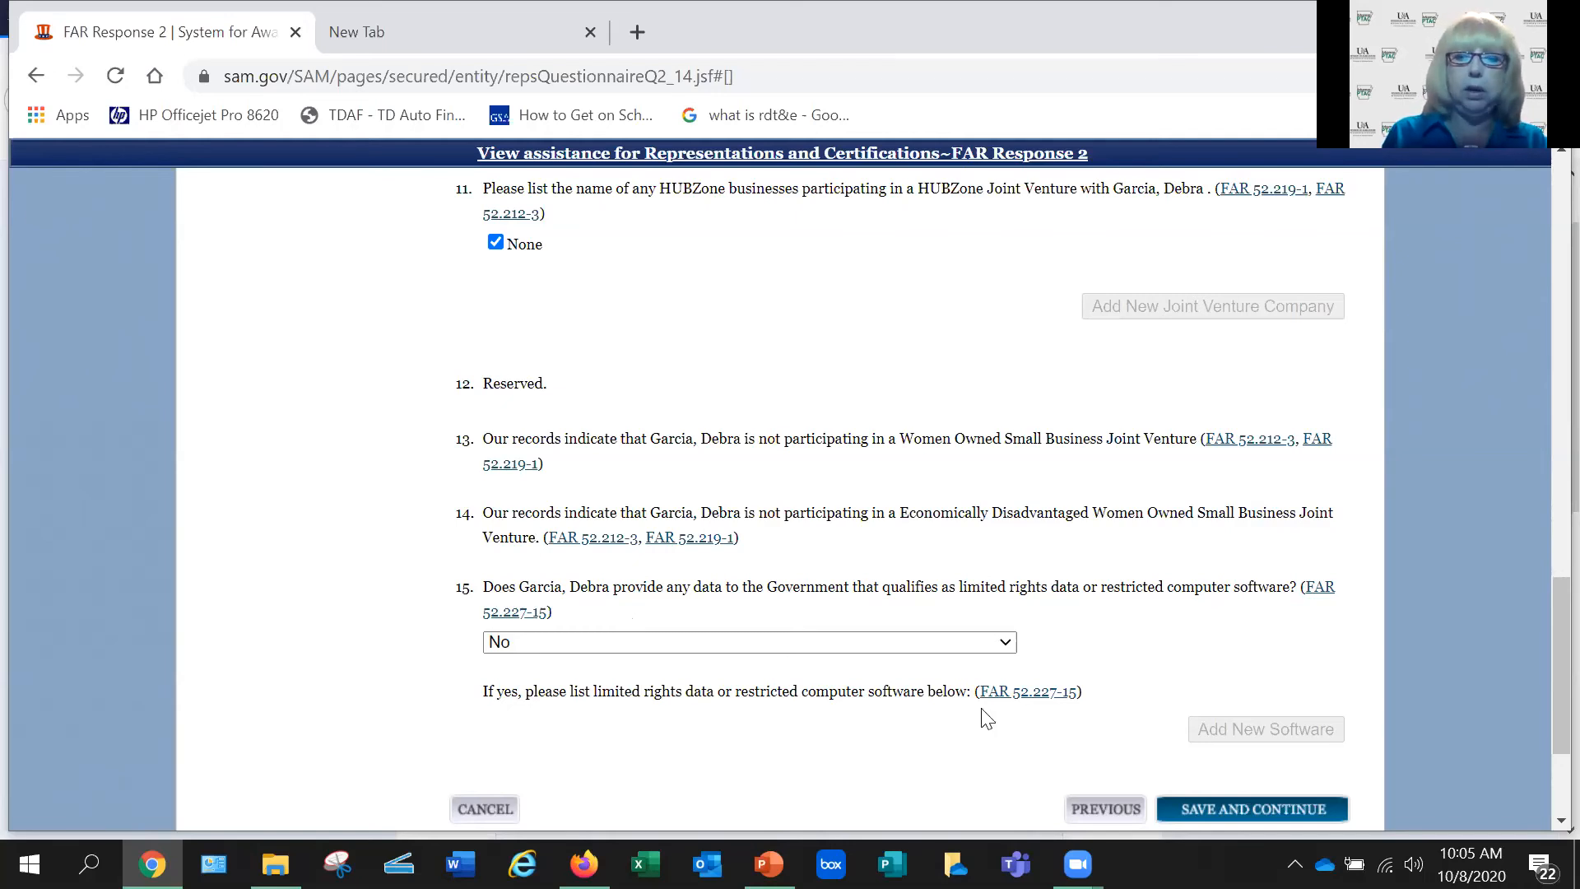
left_click(1224, 813)
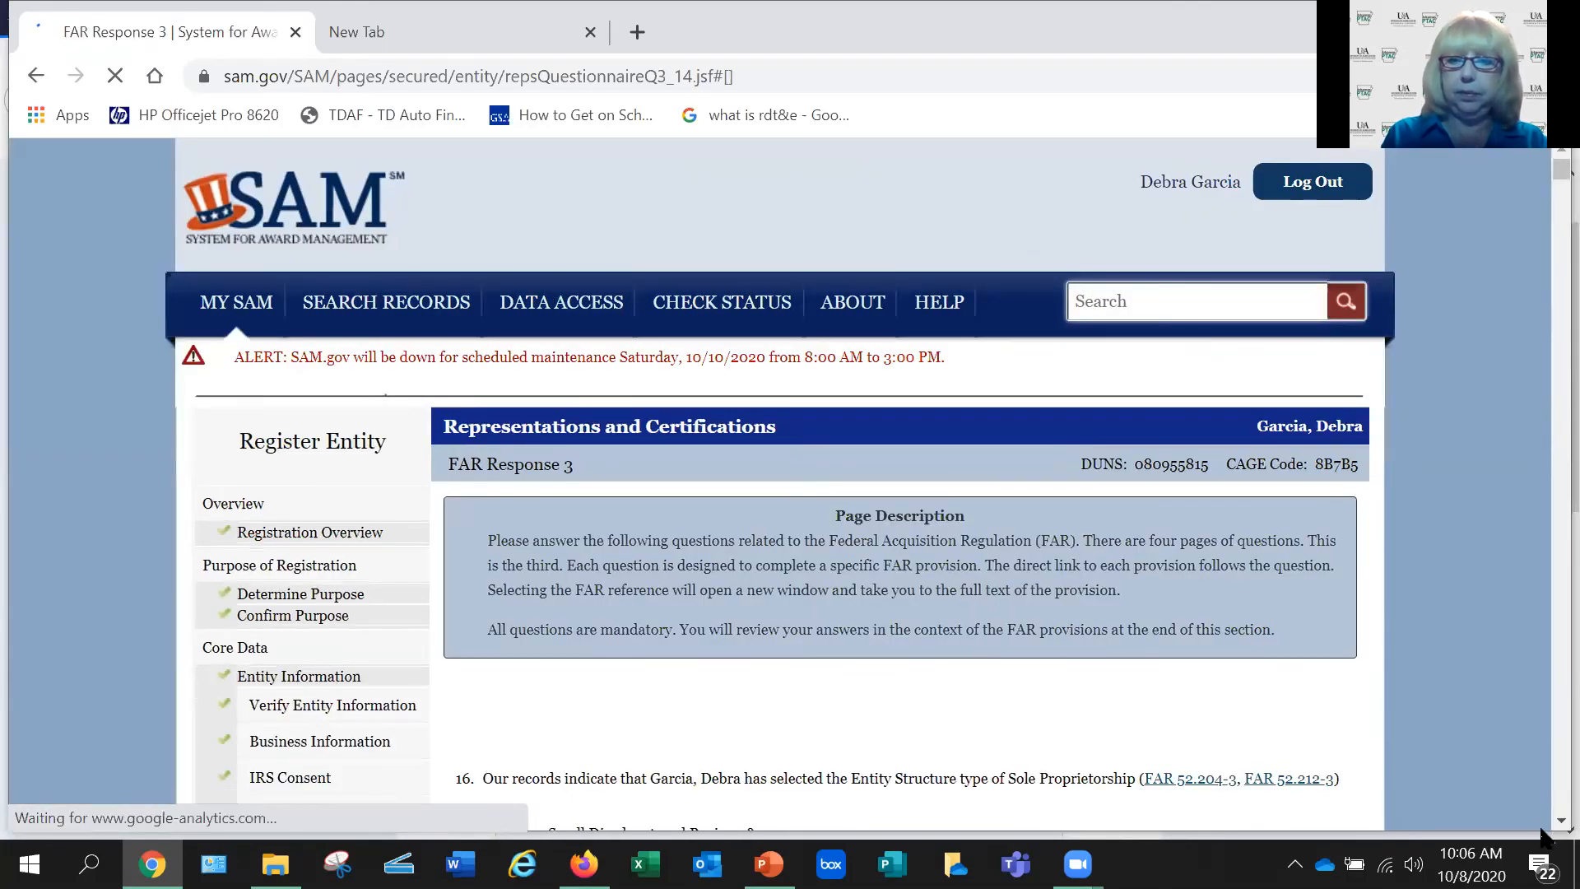
- Examine FAR Response 3 questions 16 through 19 on entity structure, Small Disadvantaged Business status with its NAICS size table, and child labor
scroll(1543, 825, "down", 2)
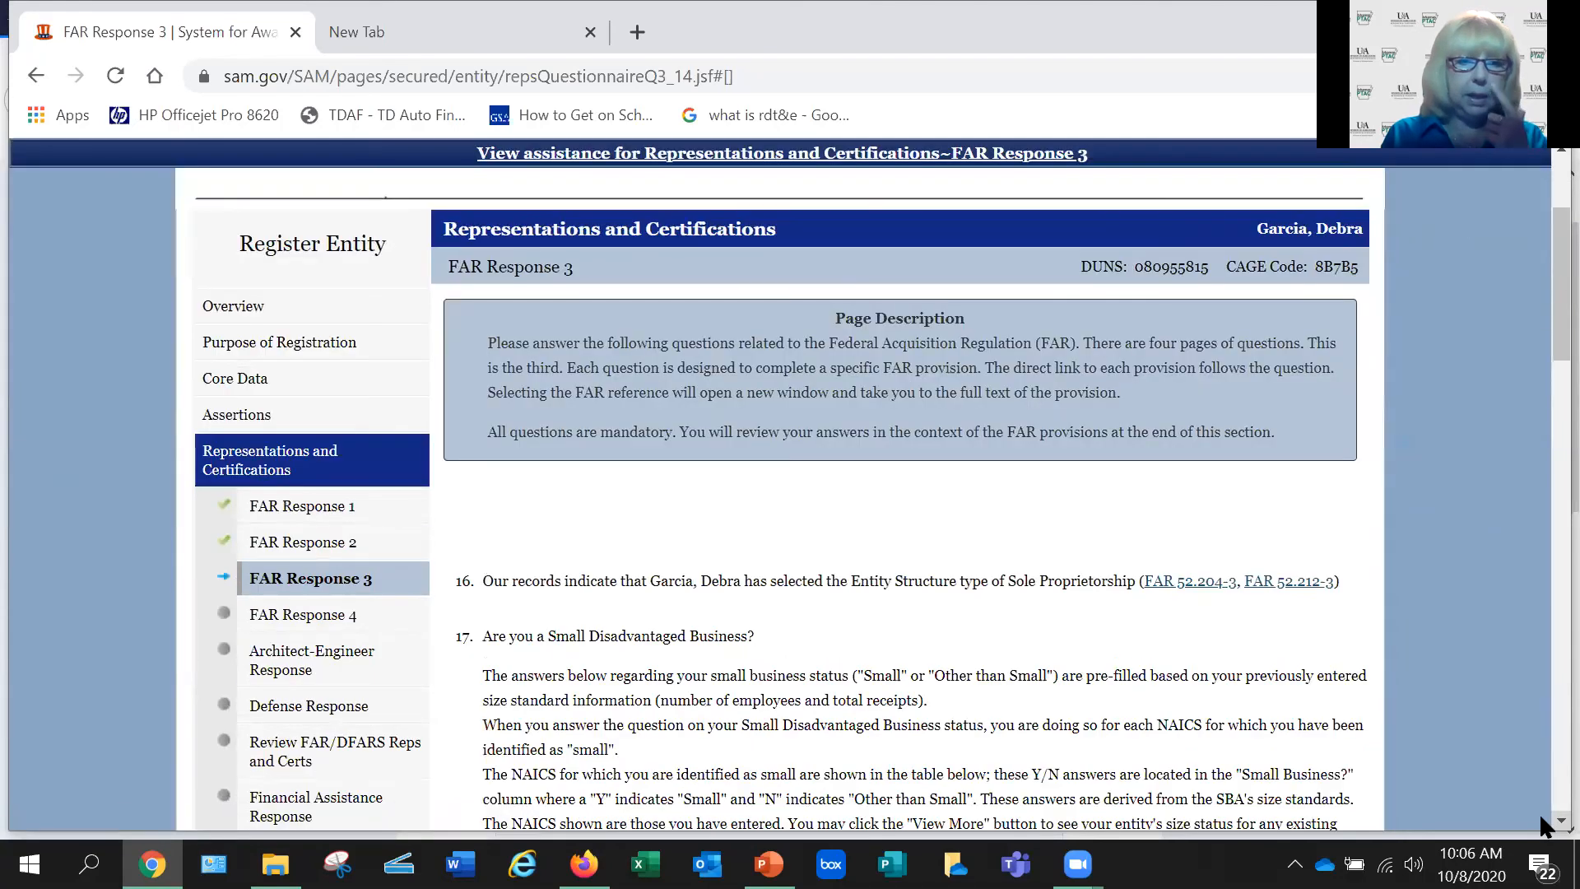
scroll(1543, 826, "down", 1)
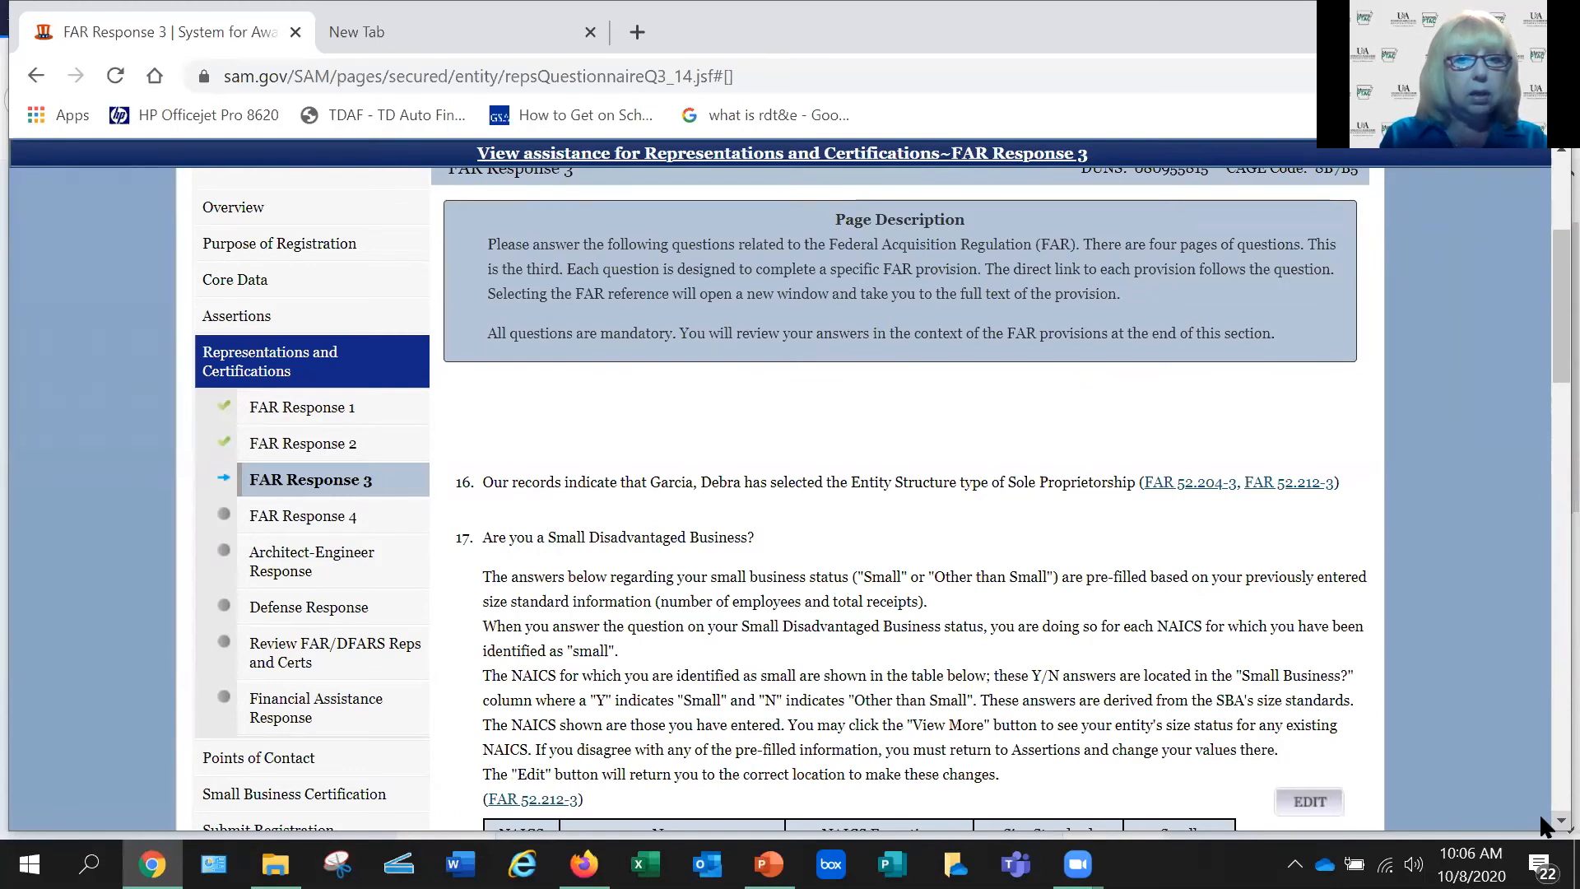
scroll(1543, 825, "down", 2)
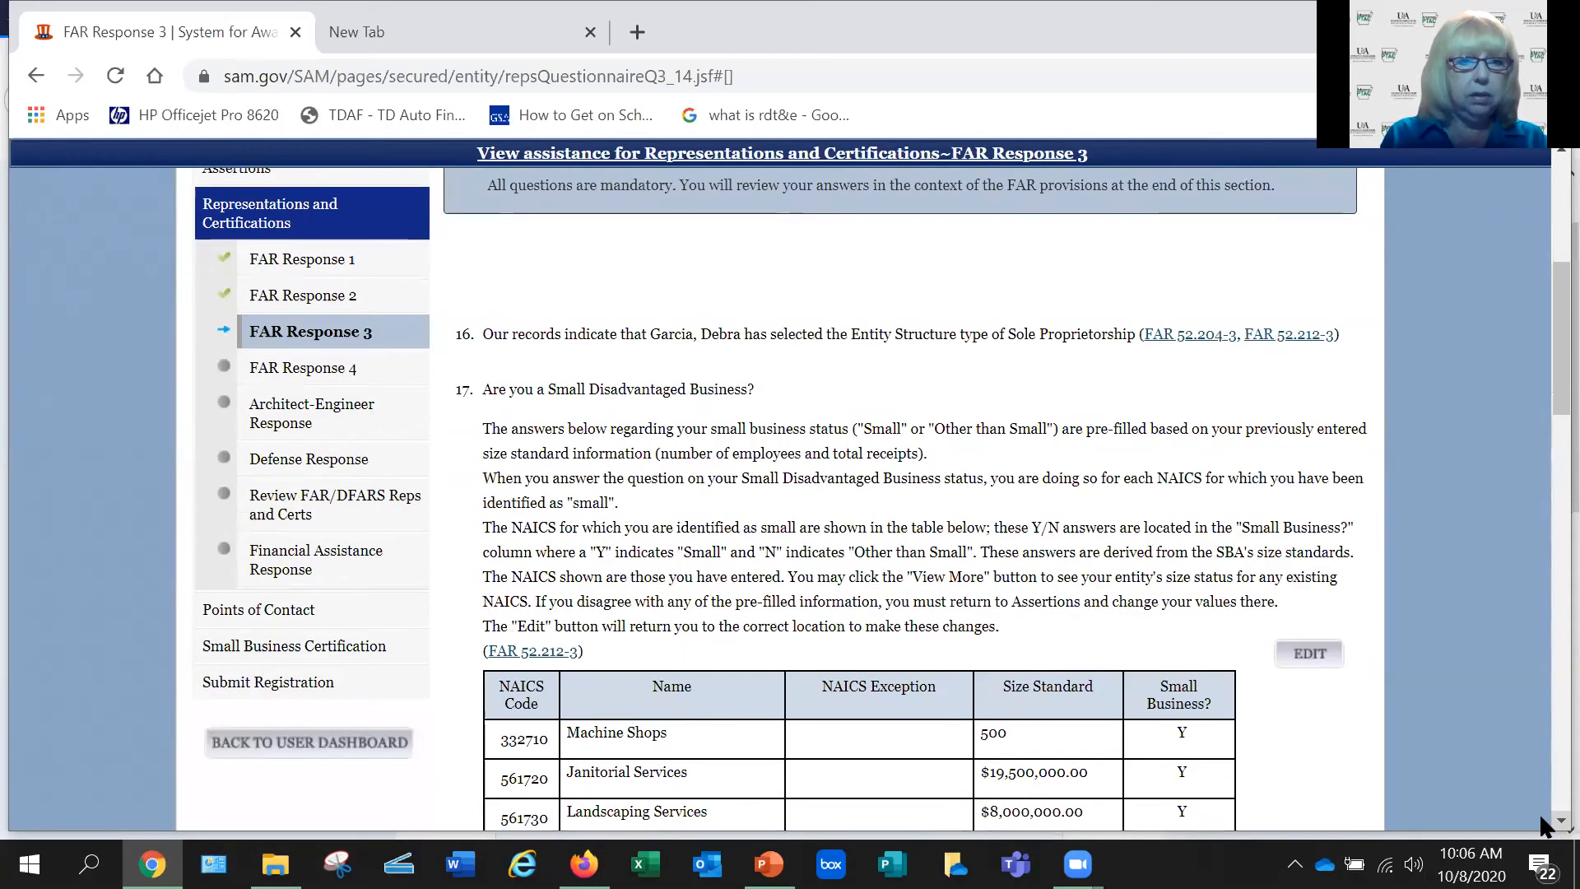
scroll(1543, 826, "down", 2)
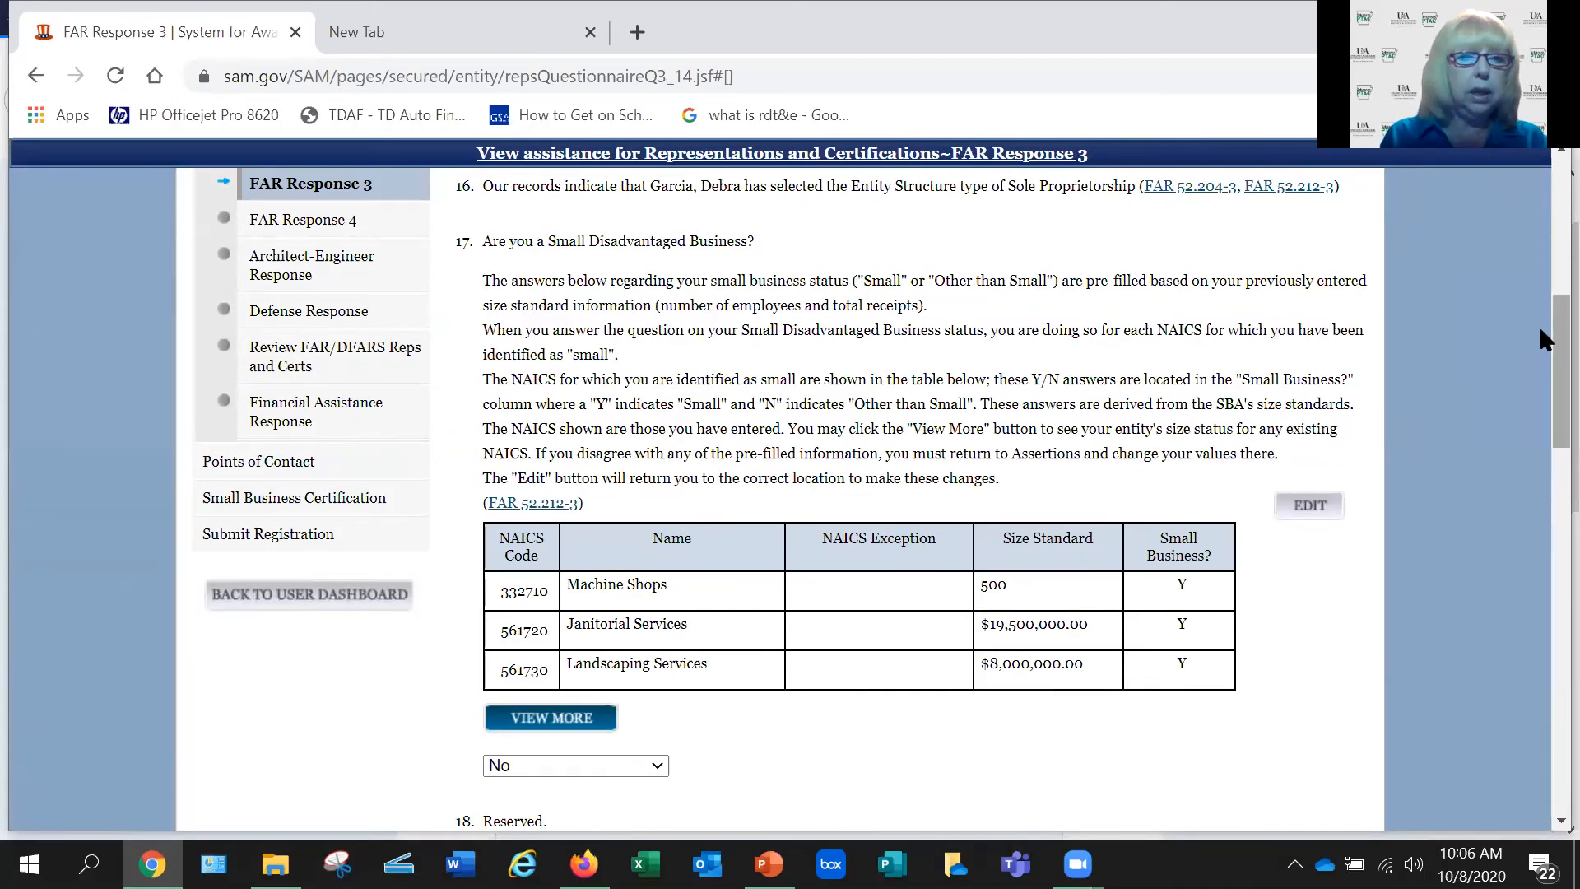
mouse_move(1539, 324)
left_mouse_down()
mouse_move(1539, 254)
mouse_move(1538, 354)
mouse_move(1538, 339)
left_mouse_up()
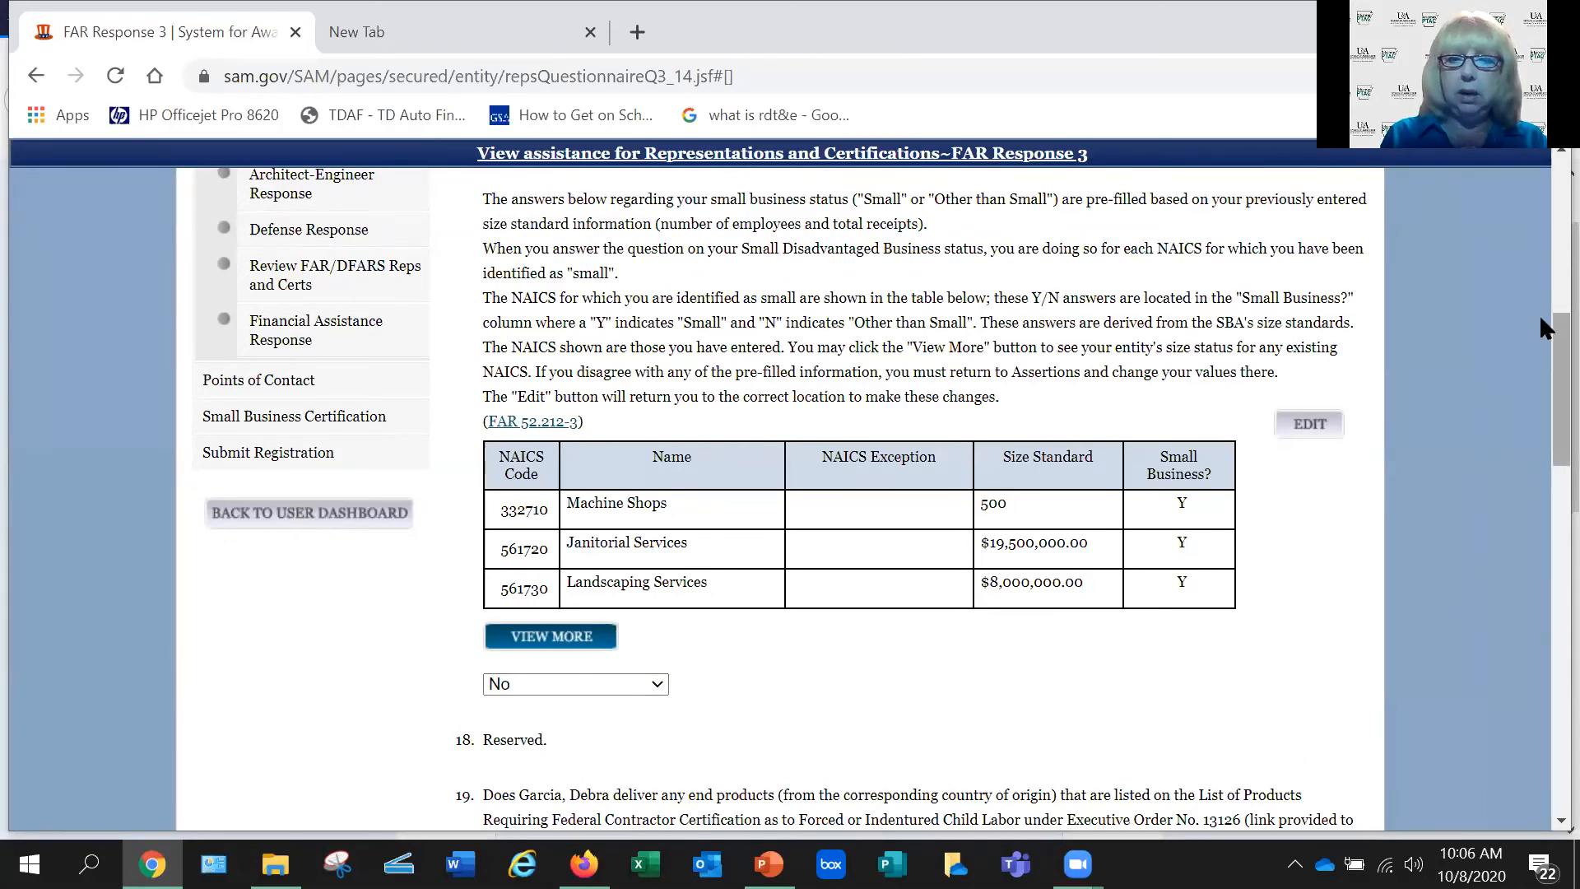
left_click_drag(1539, 314, 1539, 300)
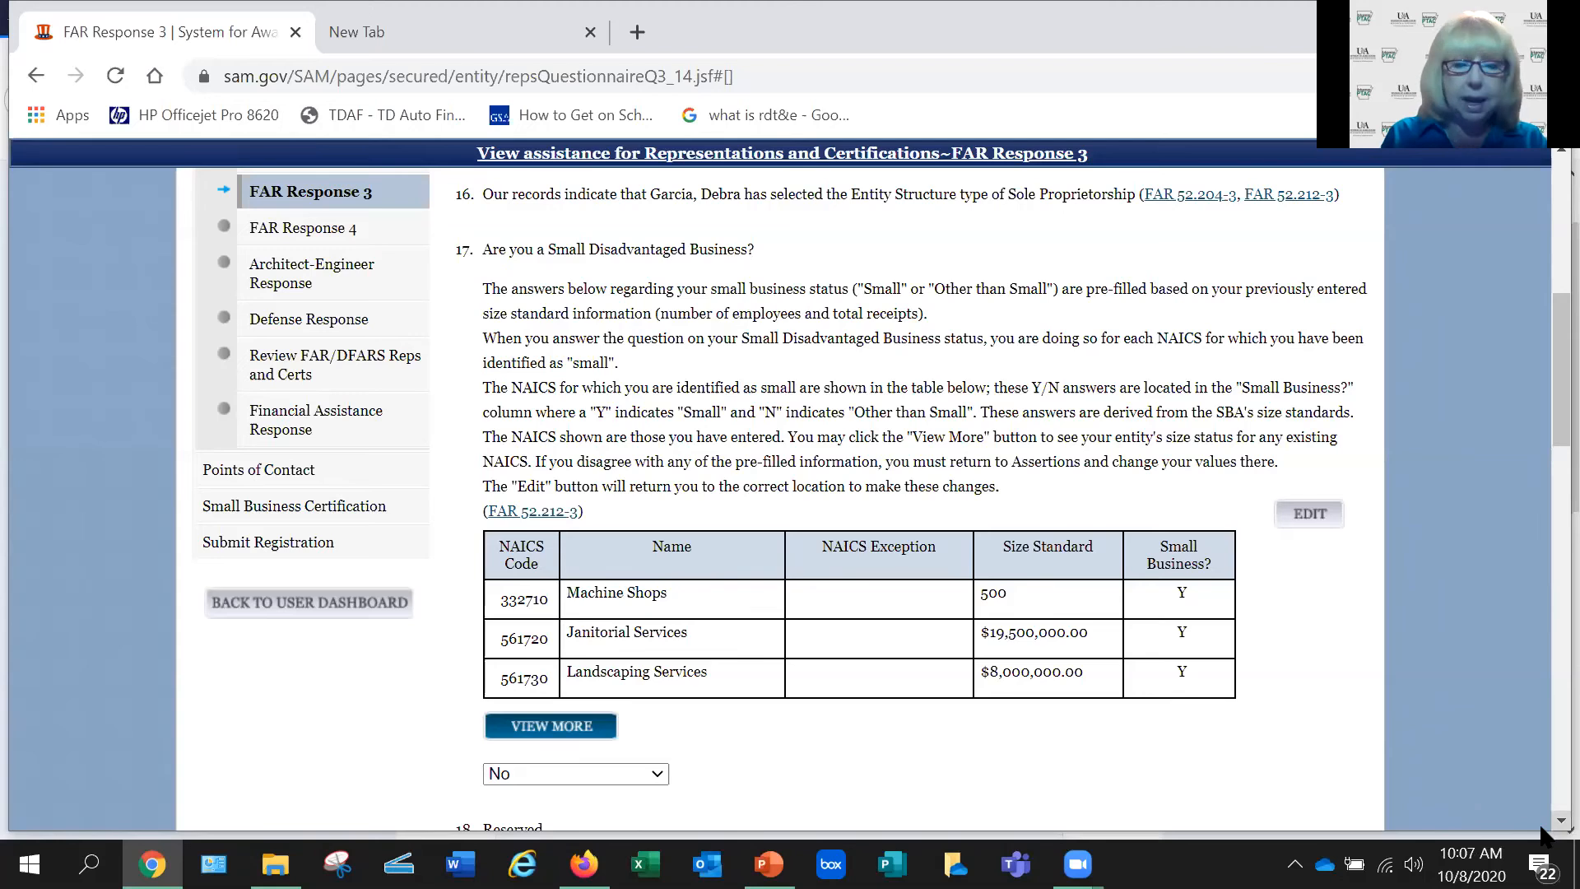
scroll(1542, 835, "down", 5)
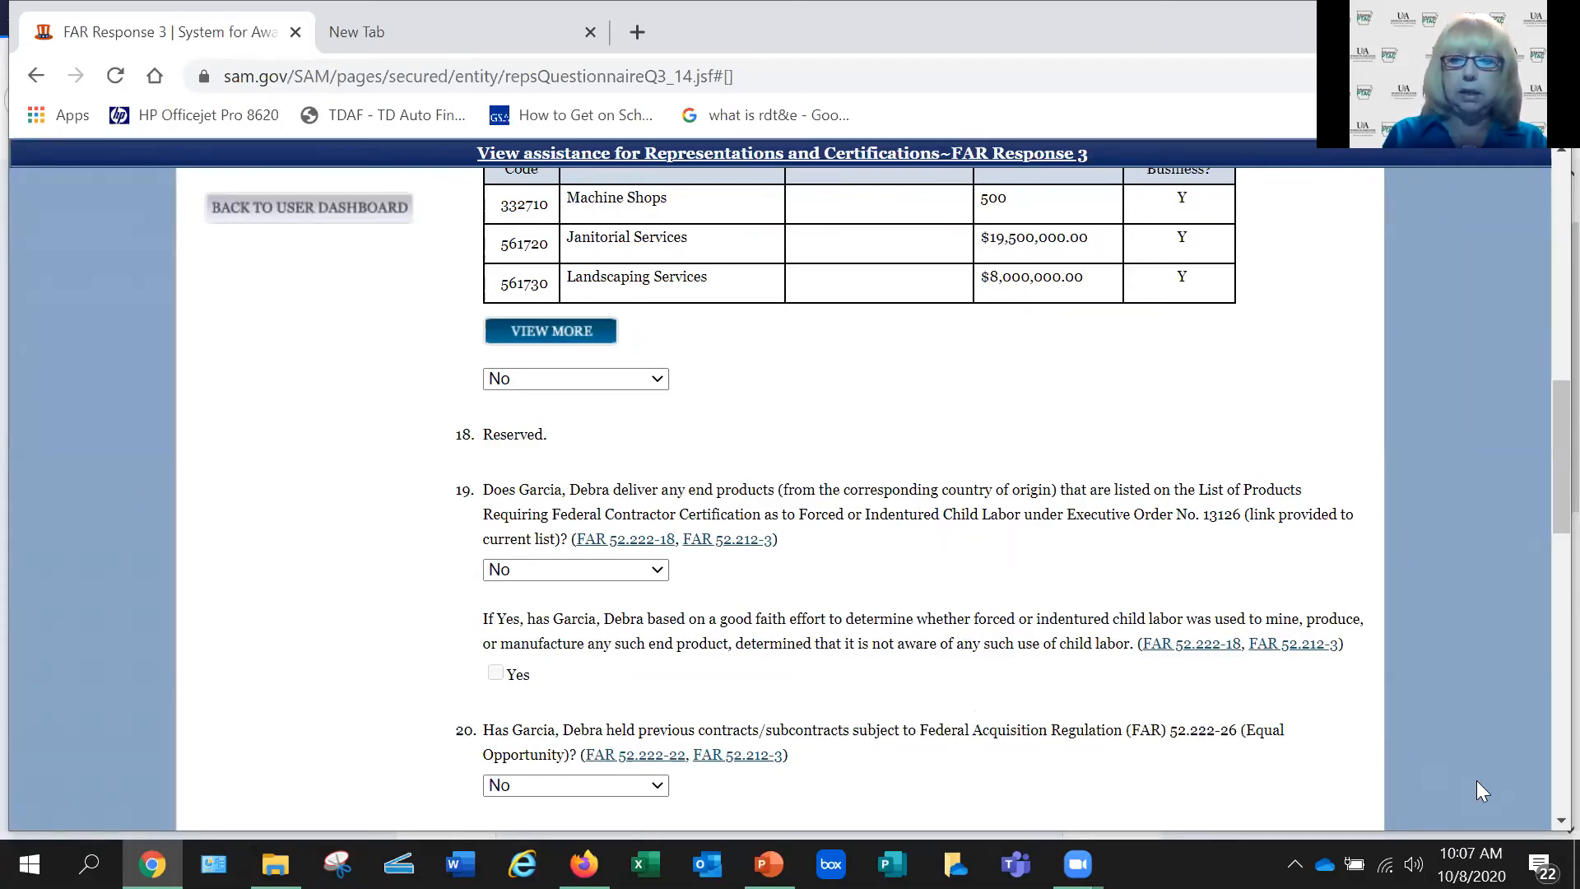
- Keep No for questions 20, 21 and 24, Yes for question 22 and no previous affirmative action contracts, and save FAR Response 3
scroll(1542, 835, "down", 1)
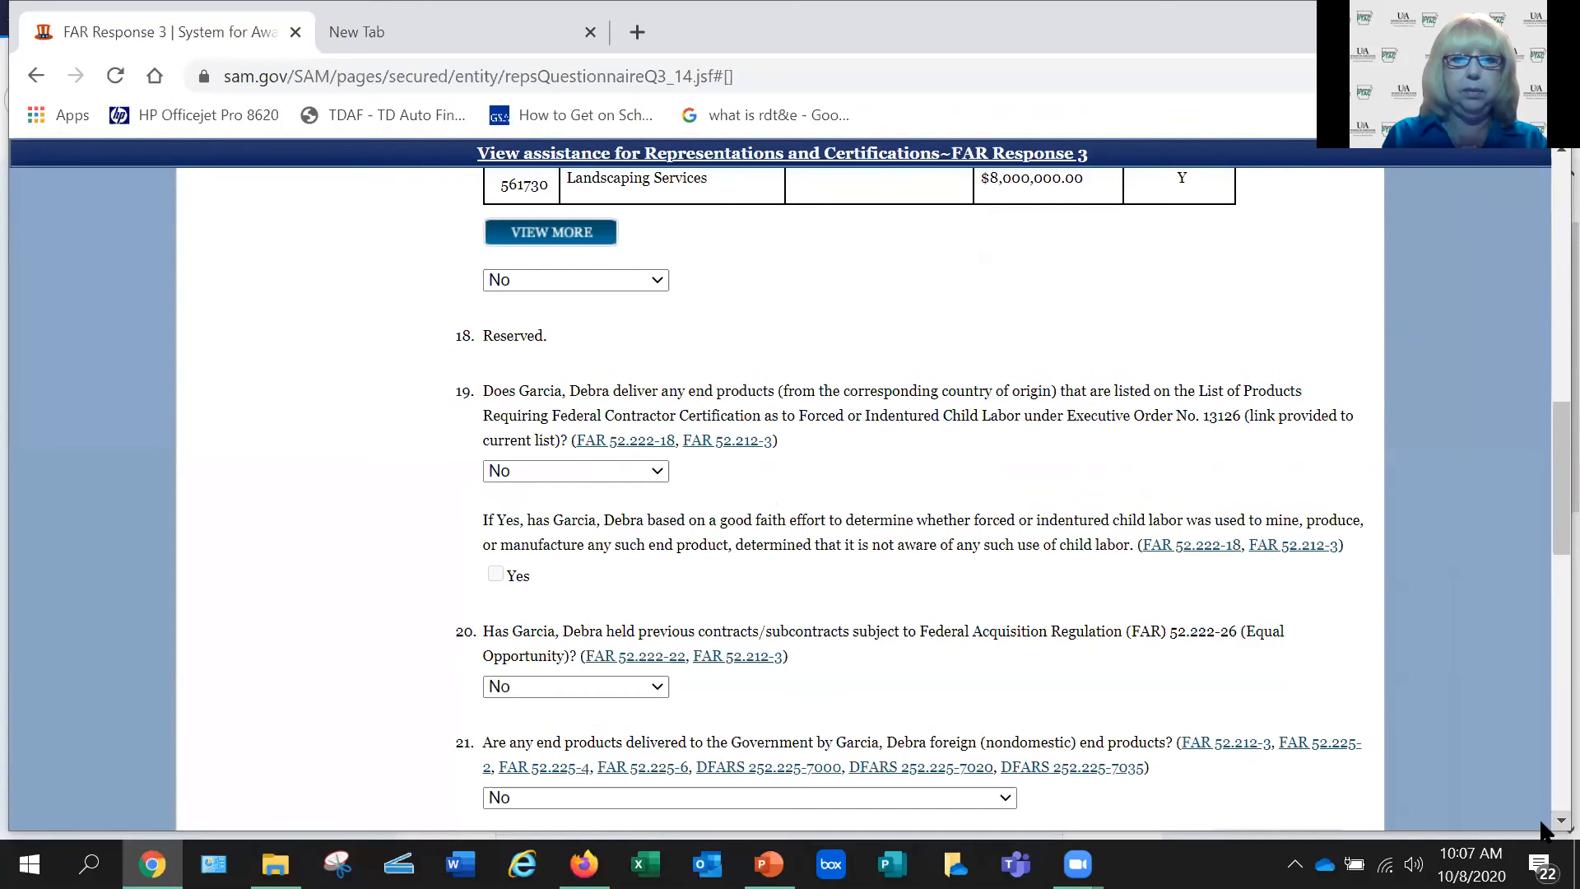
scroll(1543, 831, "down", 1)
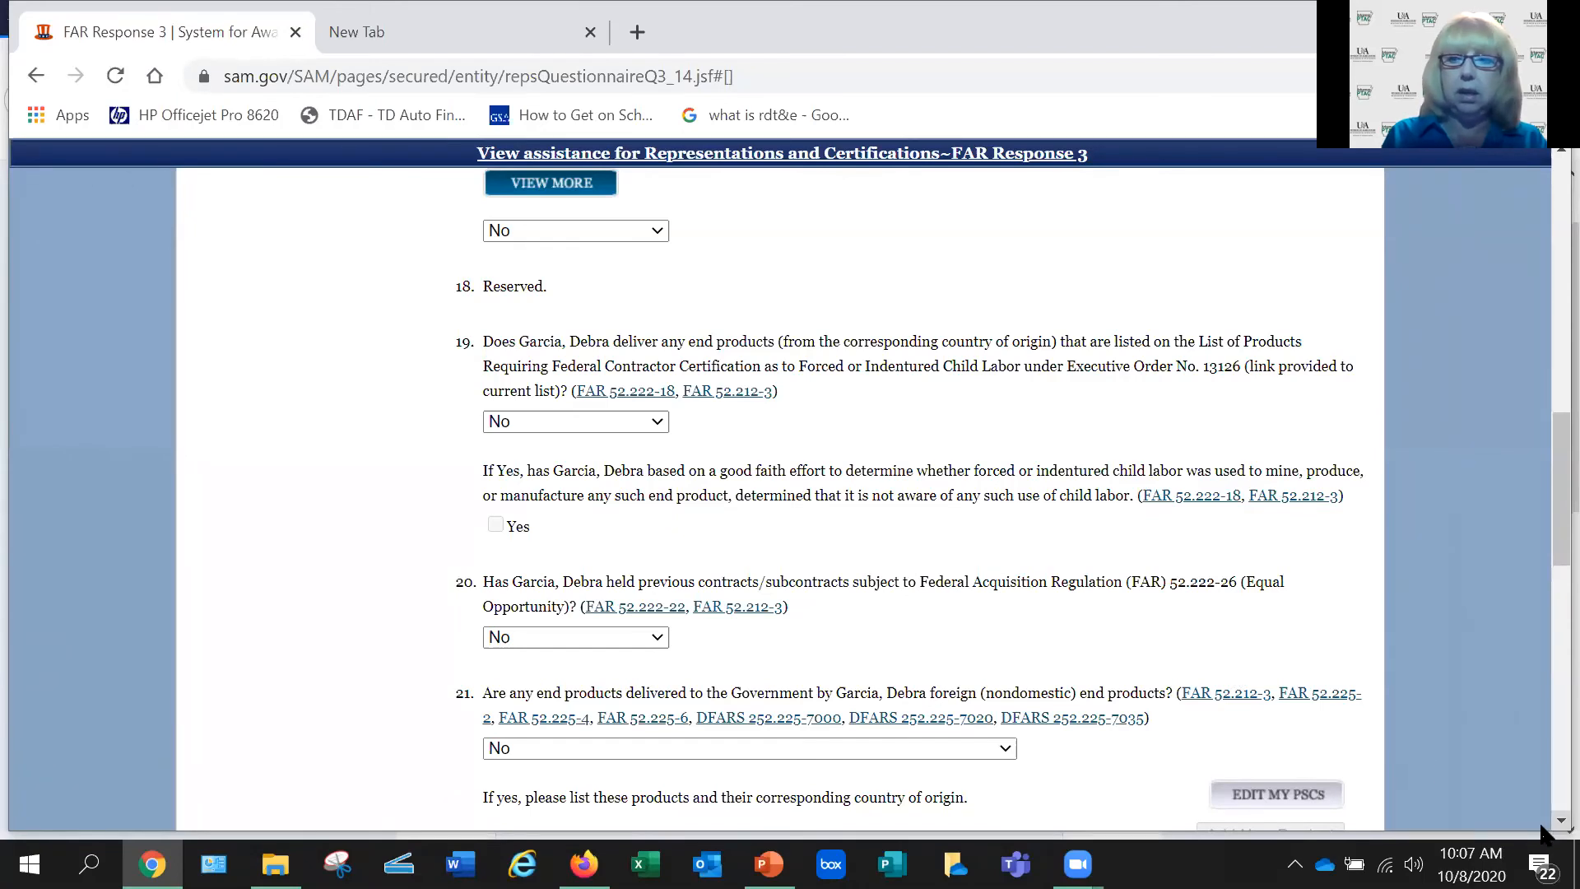
scroll(1543, 832, "down", 2)
scroll(1544, 834, "down", 3)
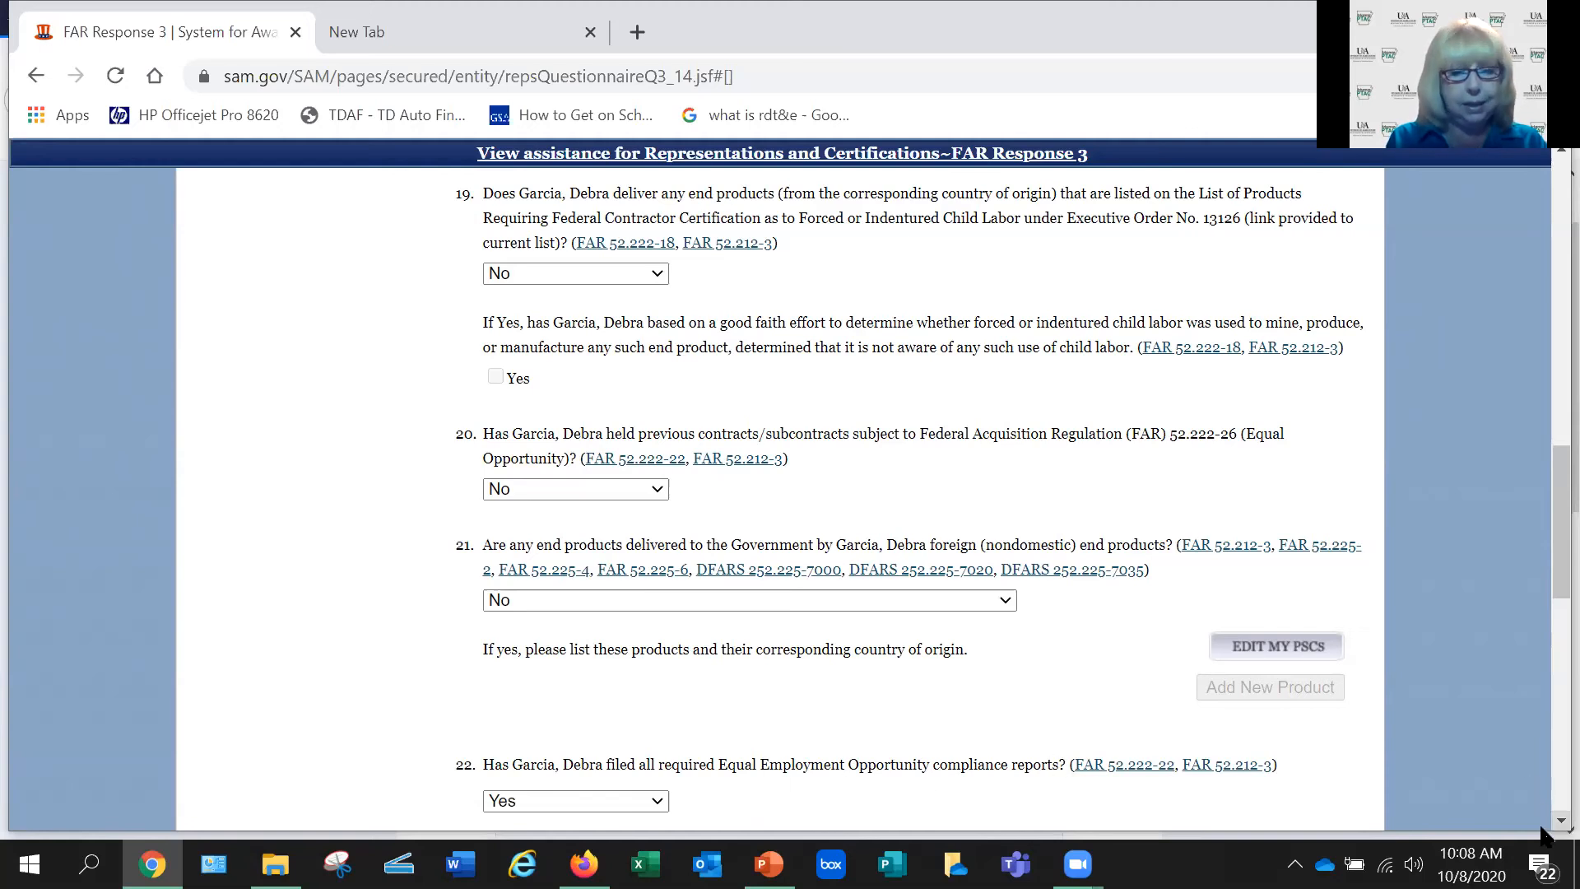
scroll(1542, 828, "down", 1)
scroll(1542, 834, "down", 2)
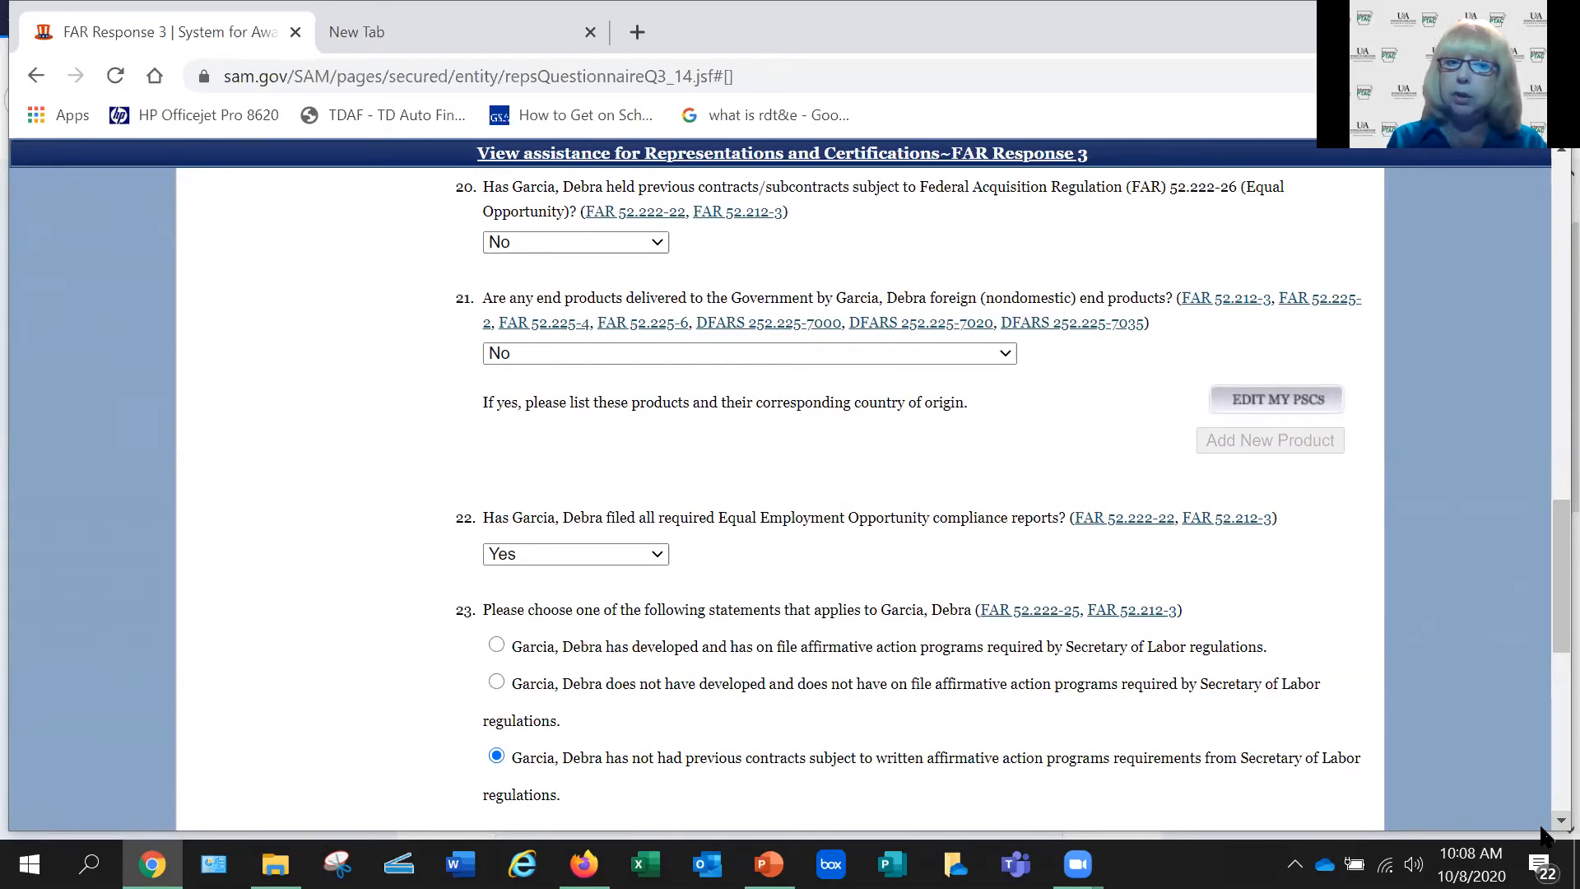
scroll(1542, 835, "down", 1)
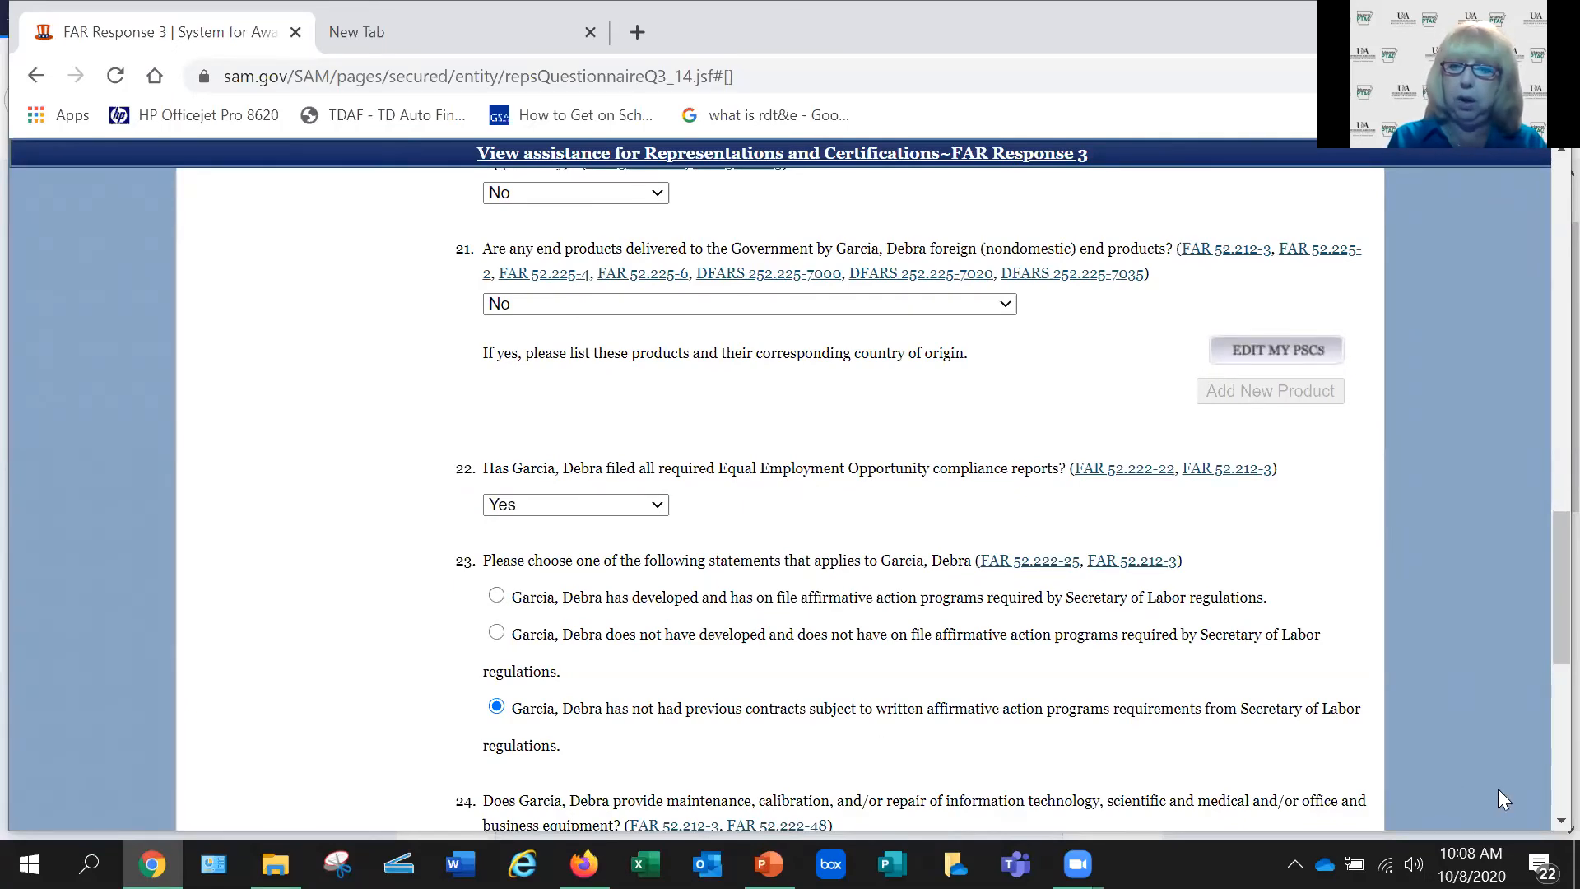
scroll(1541, 832, "down", 2)
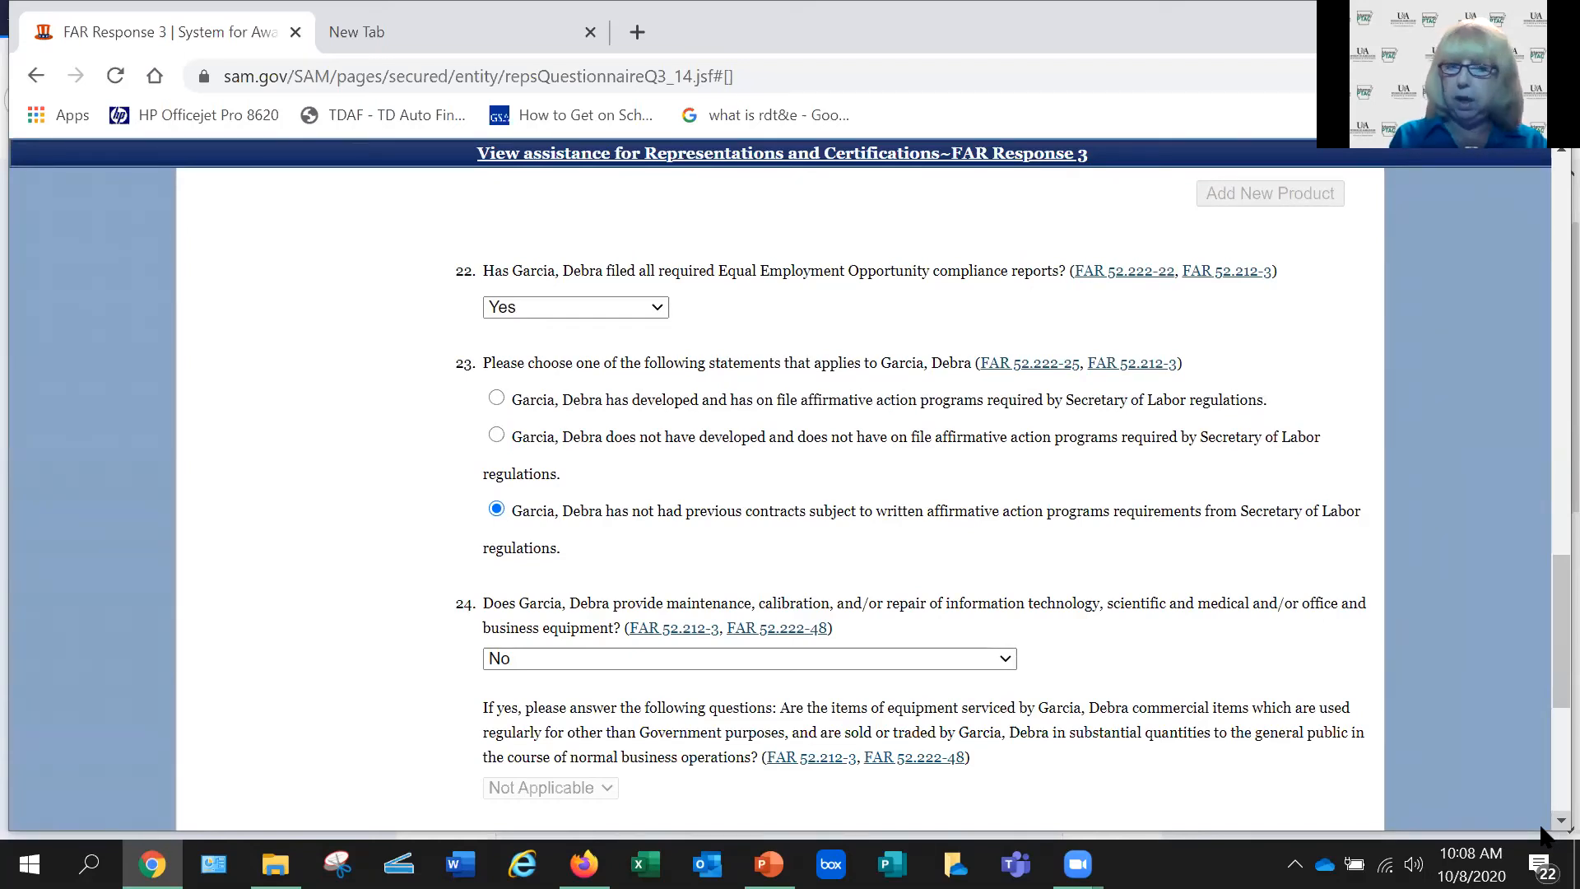
scroll(1213, 680, "down", 5)
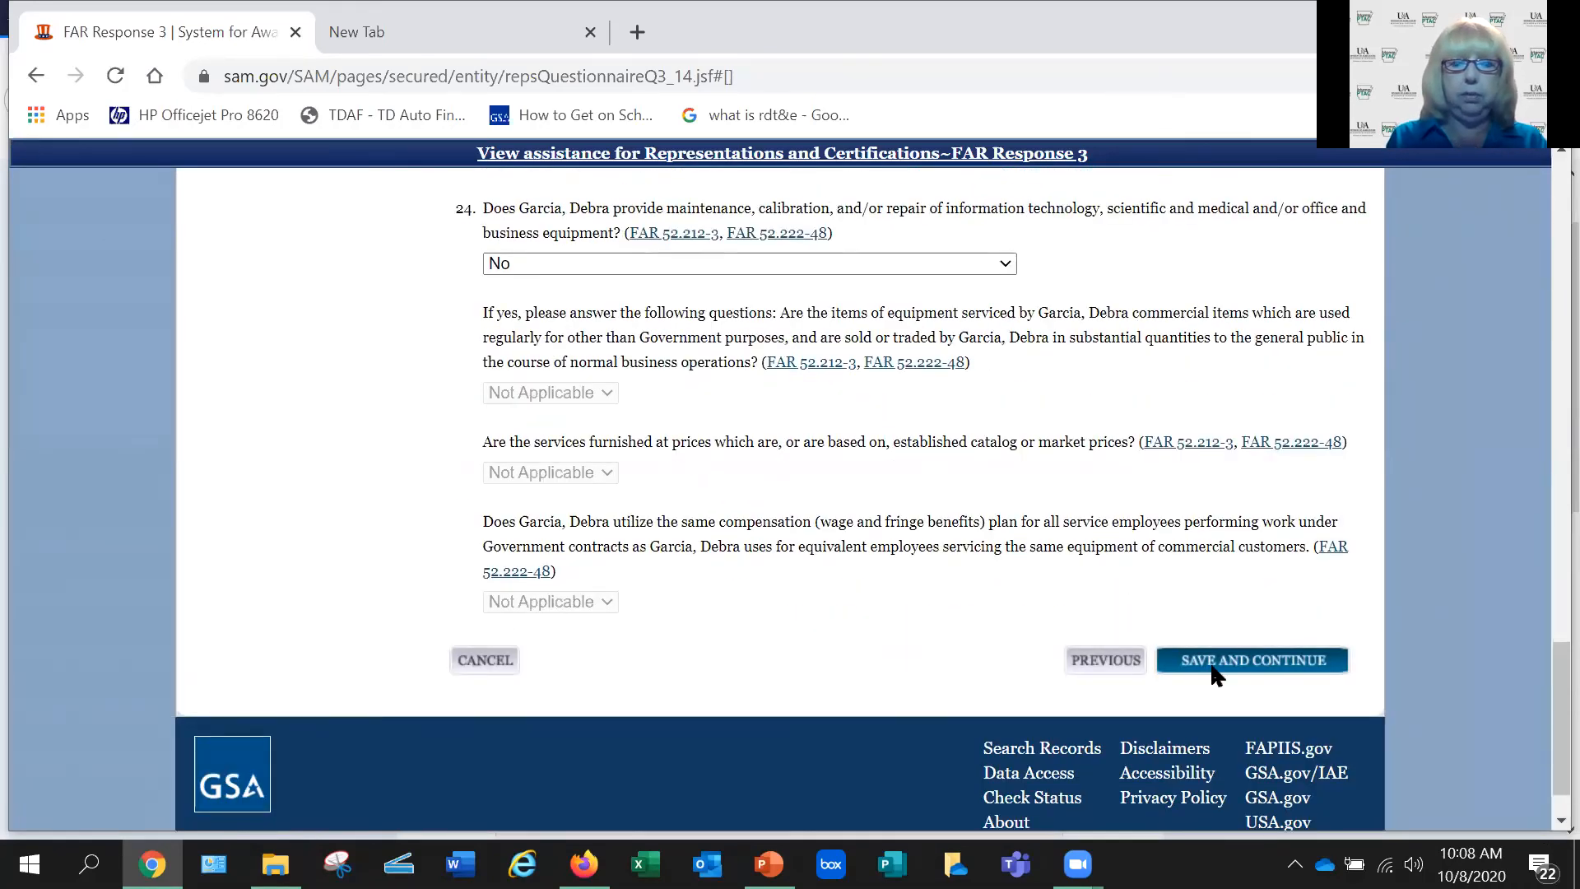
left_click(1212, 669)
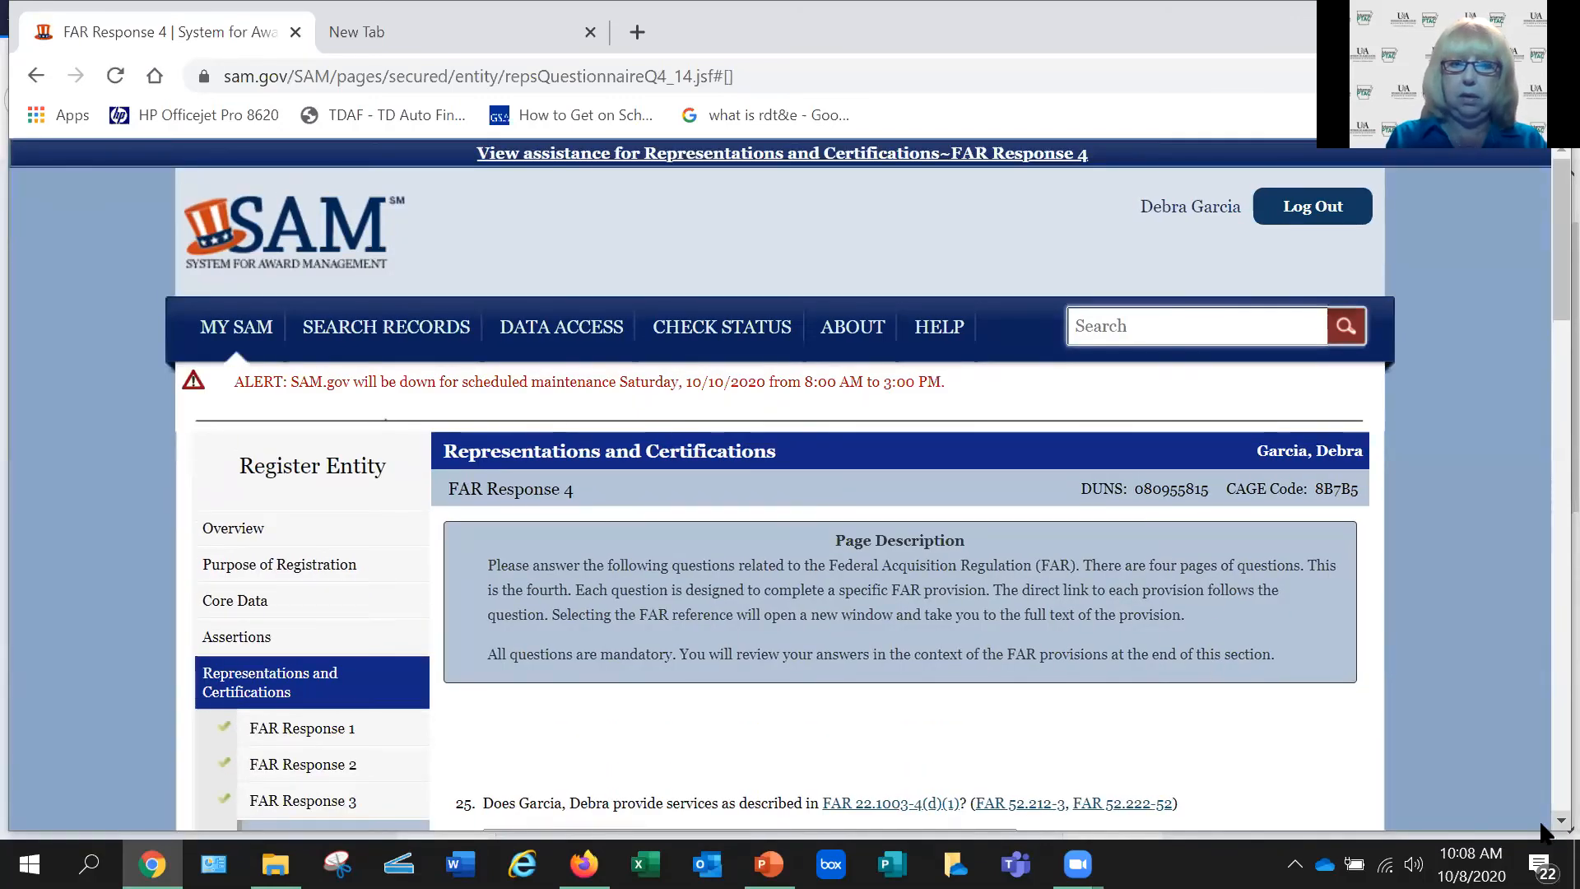
- Open the FAR 22.1003-4(d)(1) text referenced in question 25 to check the listed services, and return to FAR Response 4
scroll(1542, 827, "down", 2)
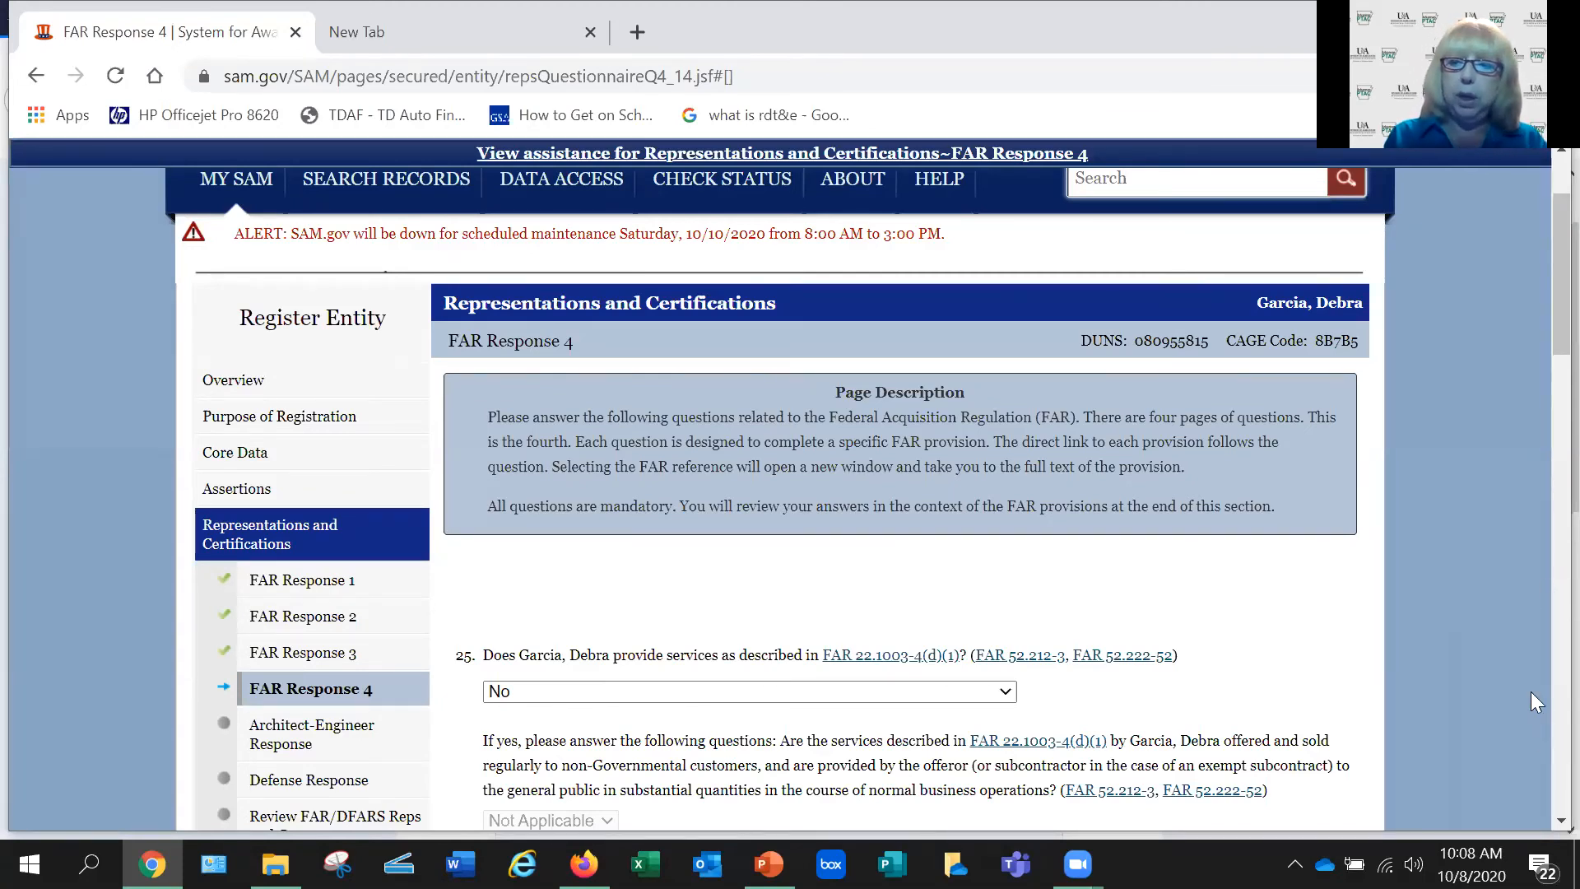
scroll(1545, 833, "down", 2)
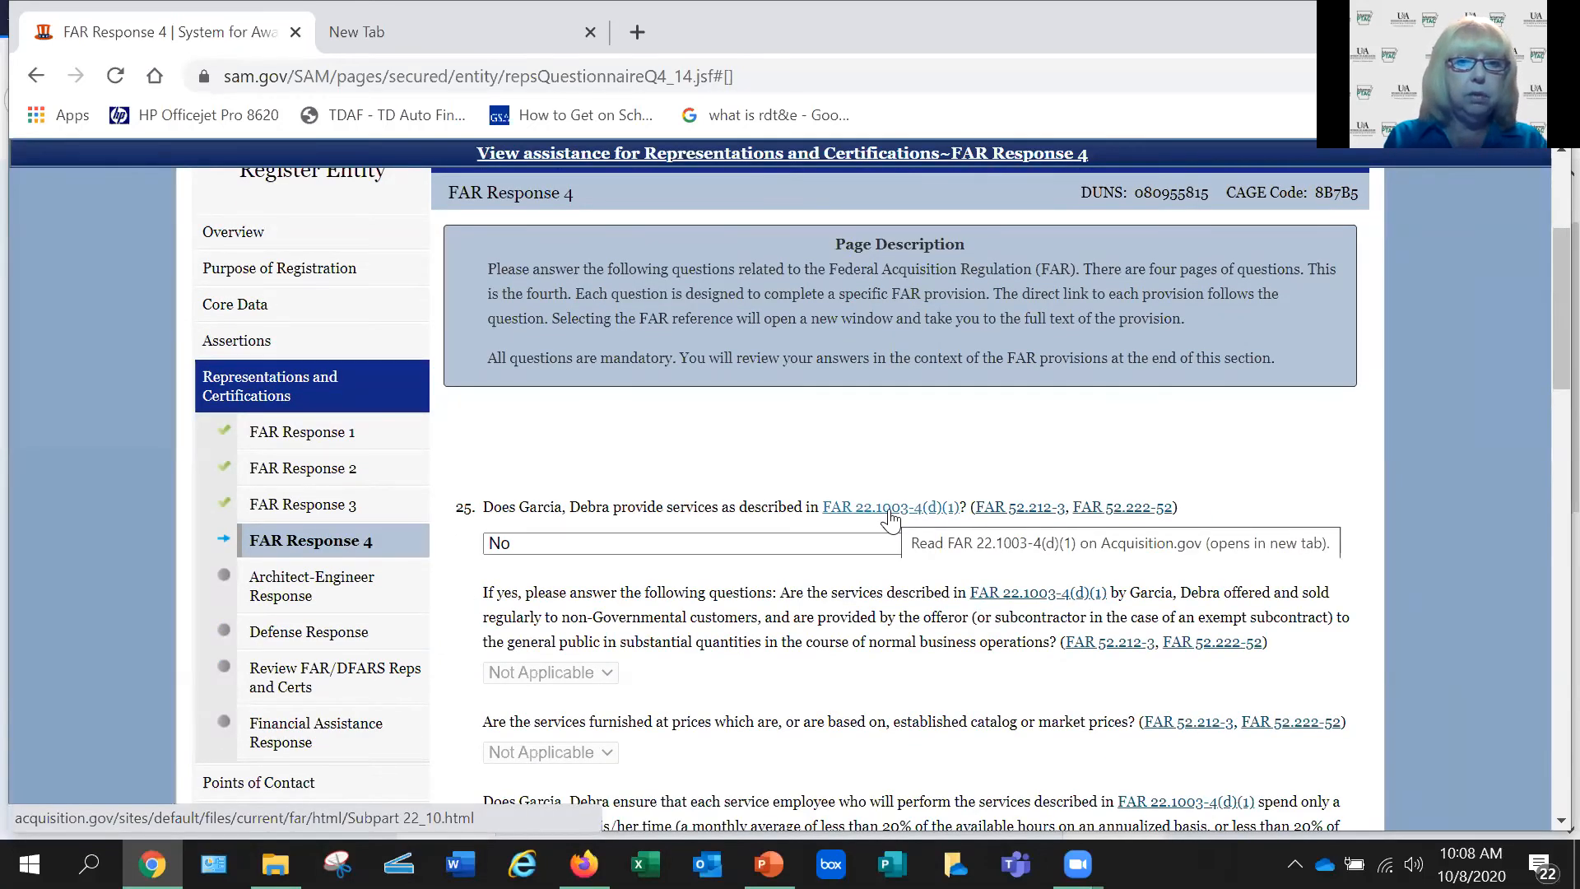
left_click(889, 512)
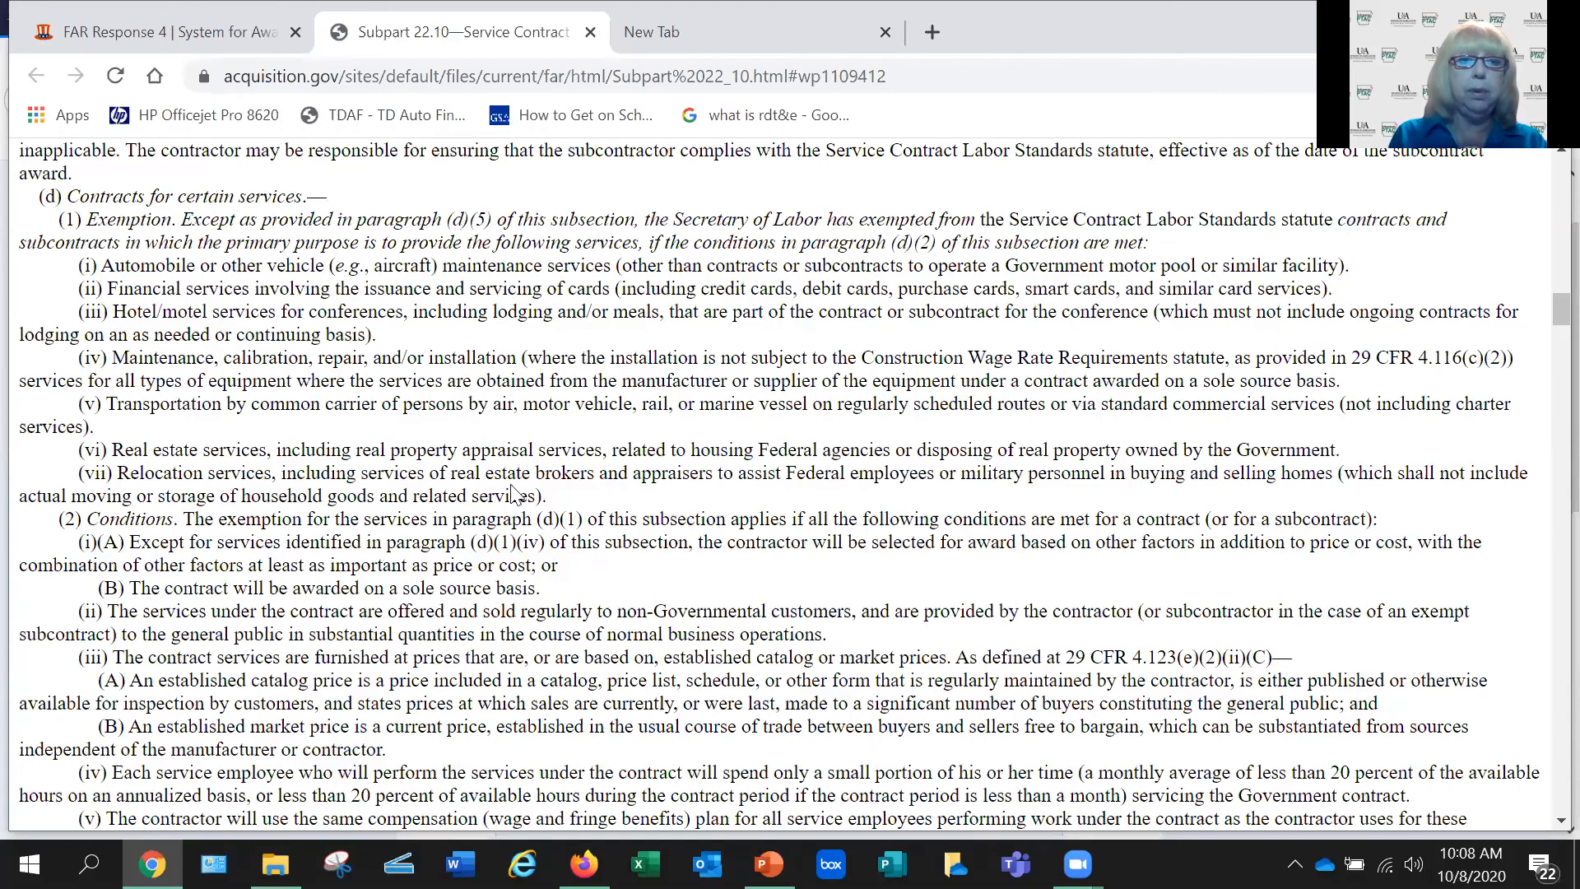
left_click(210, 24)
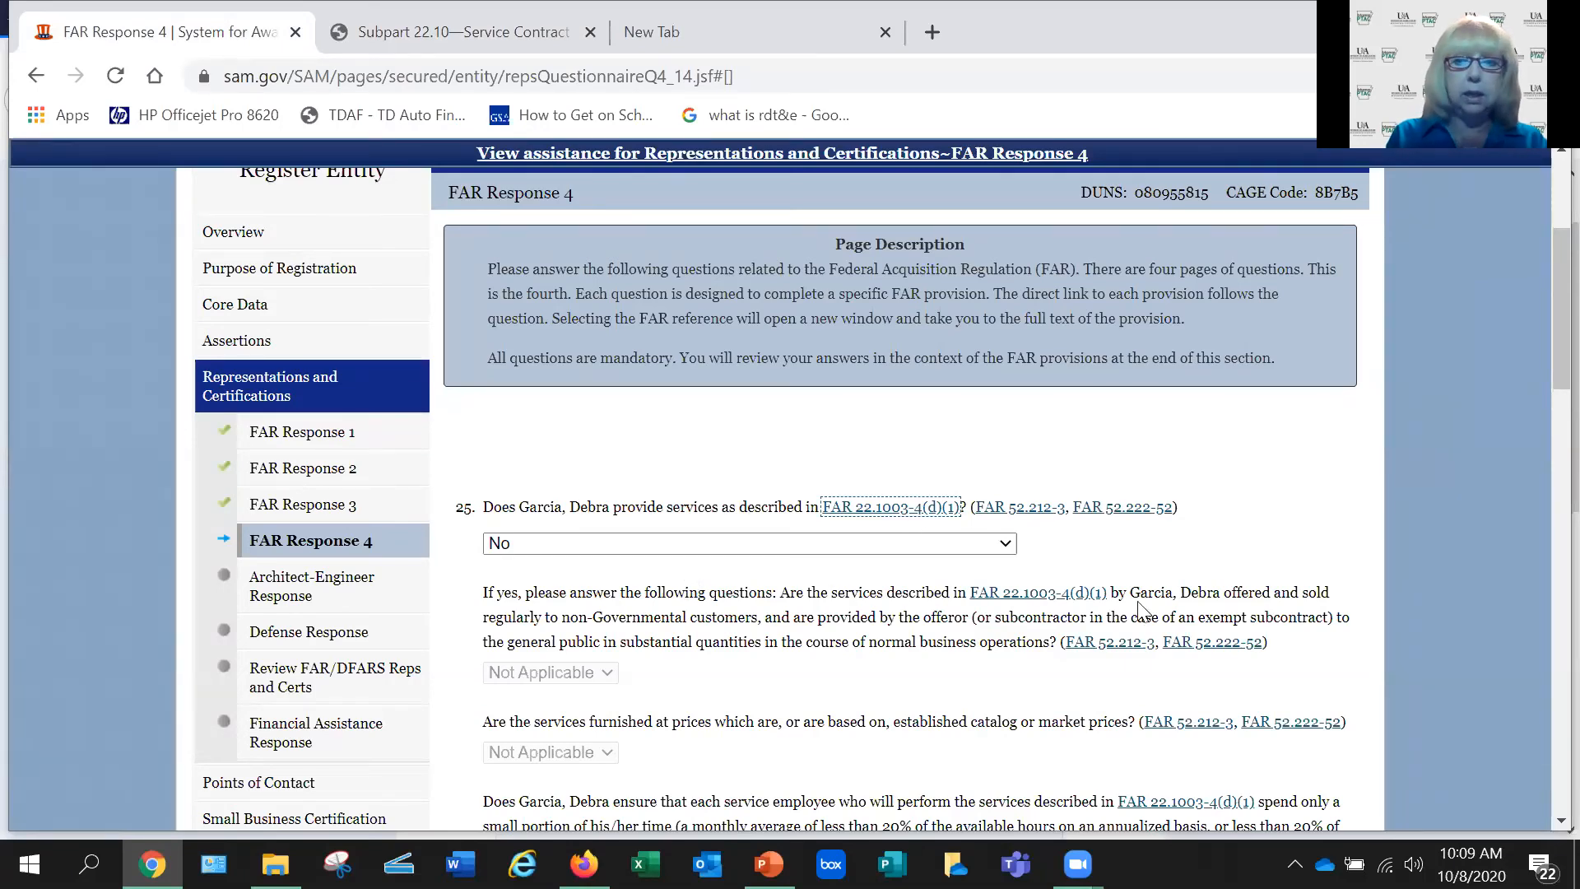
- Keep No for questions 25, 27, 28 and 30 through 33 on FAR Response 4, and save it and the Architect-Engineer Response
scroll(1541, 822, "down", 6)
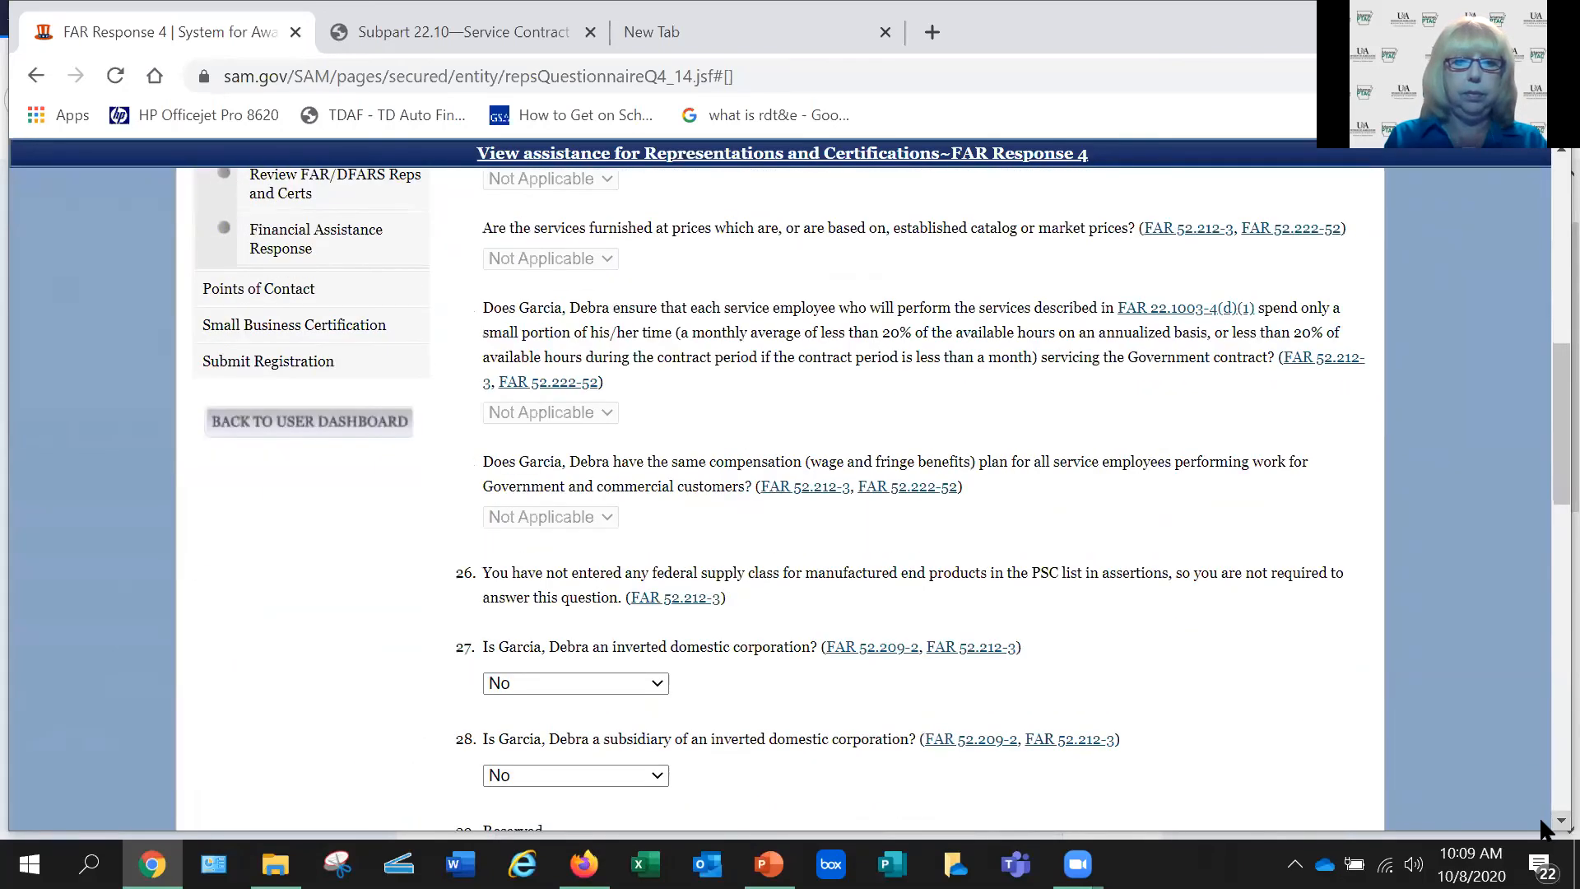
scroll(1544, 830, "down", 1)
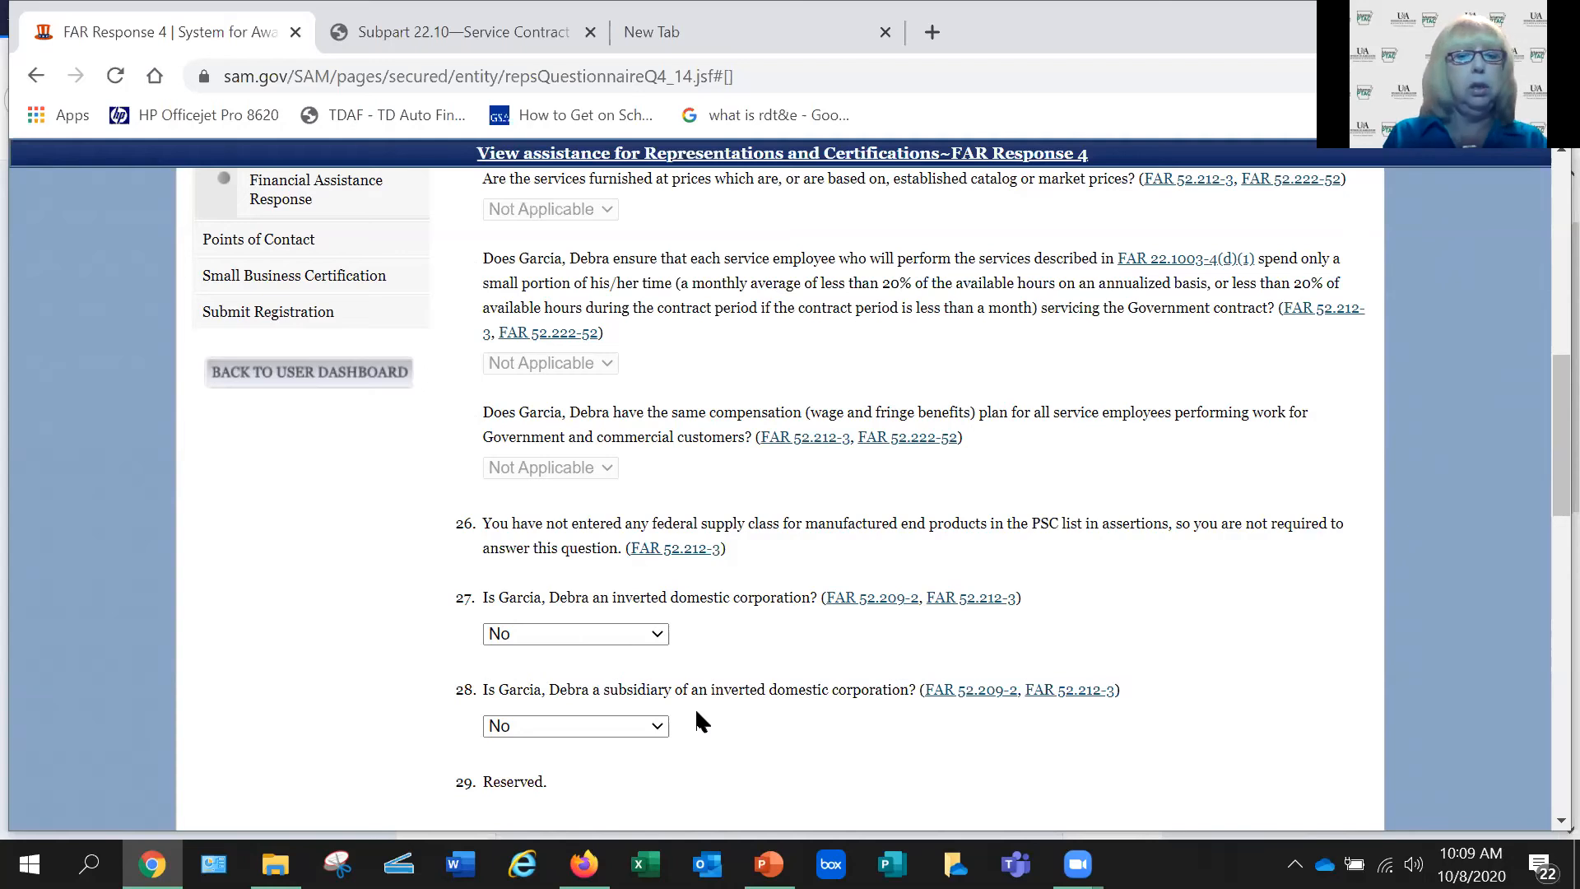
scroll(1544, 825, "down", 4)
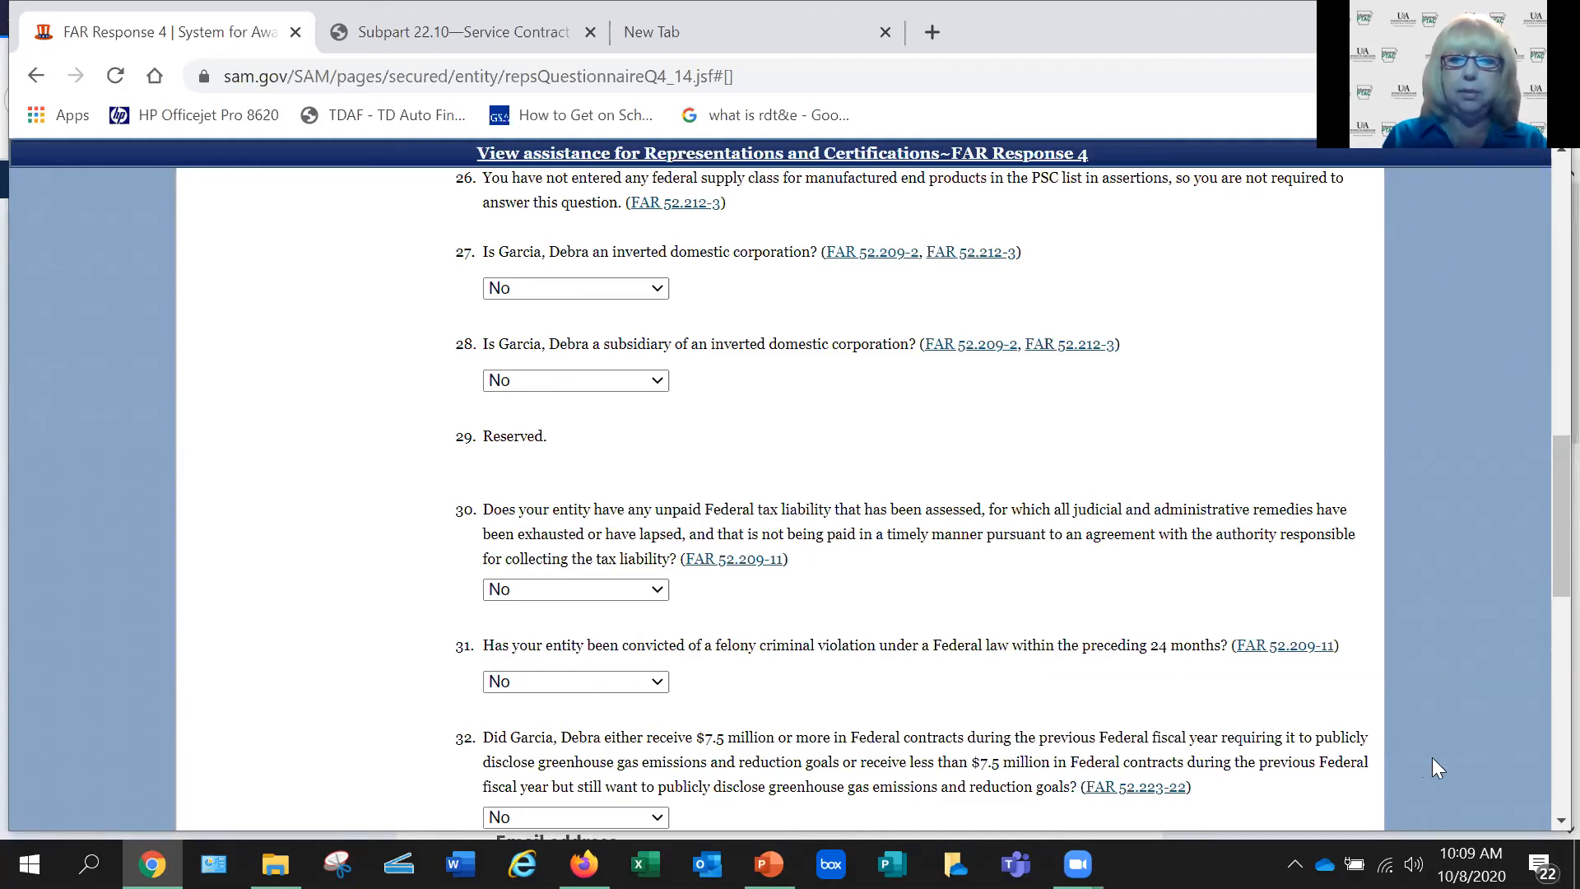
scroll(1539, 795, "down", 3)
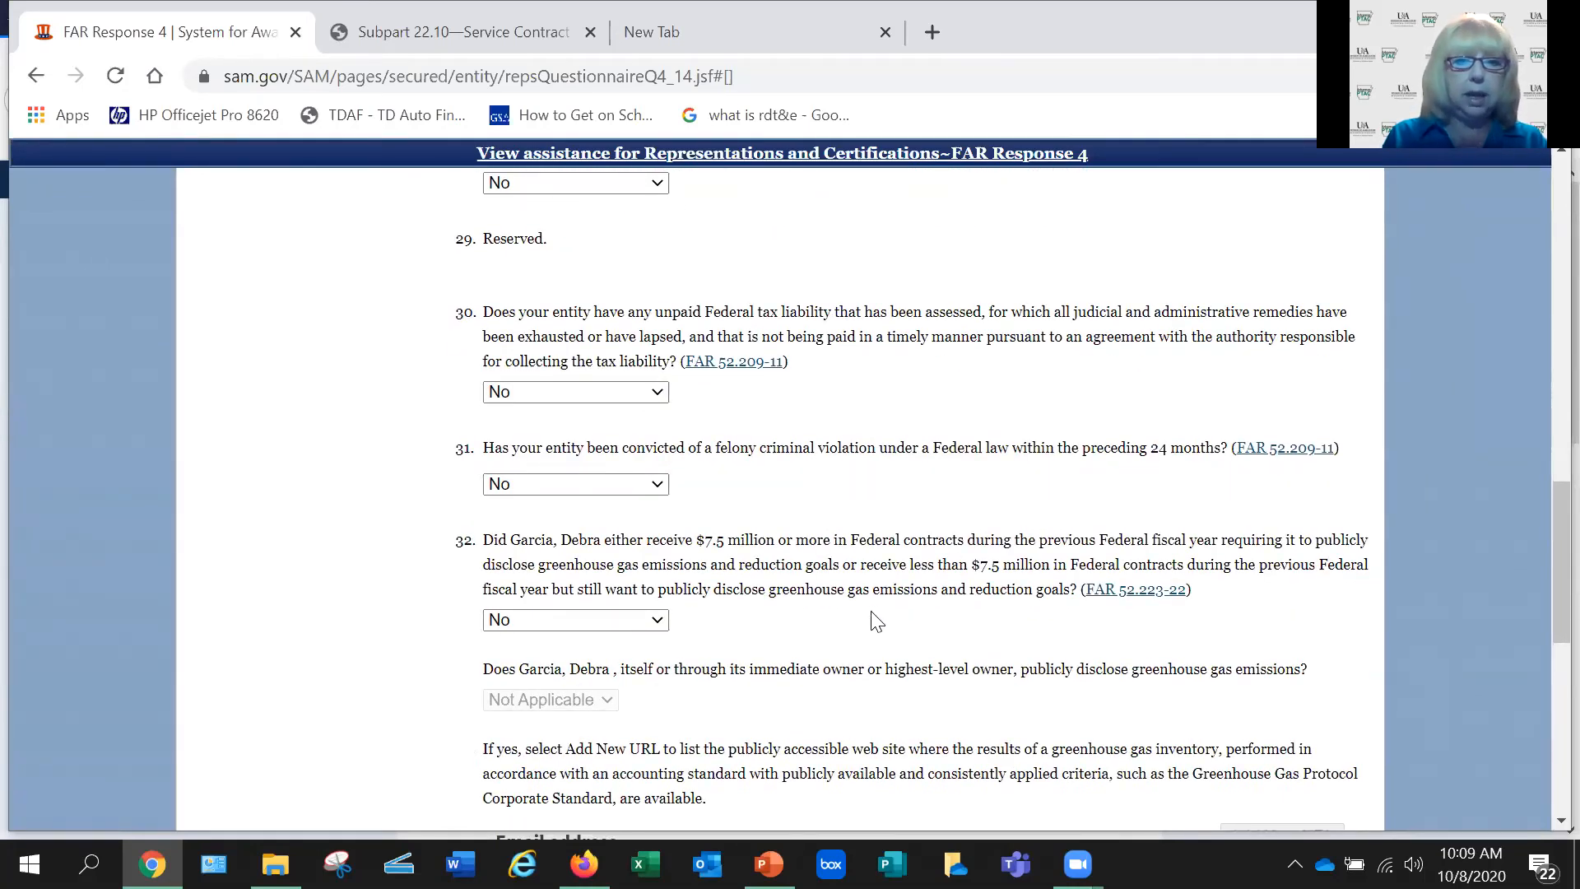
scroll(1541, 827, "down", 1)
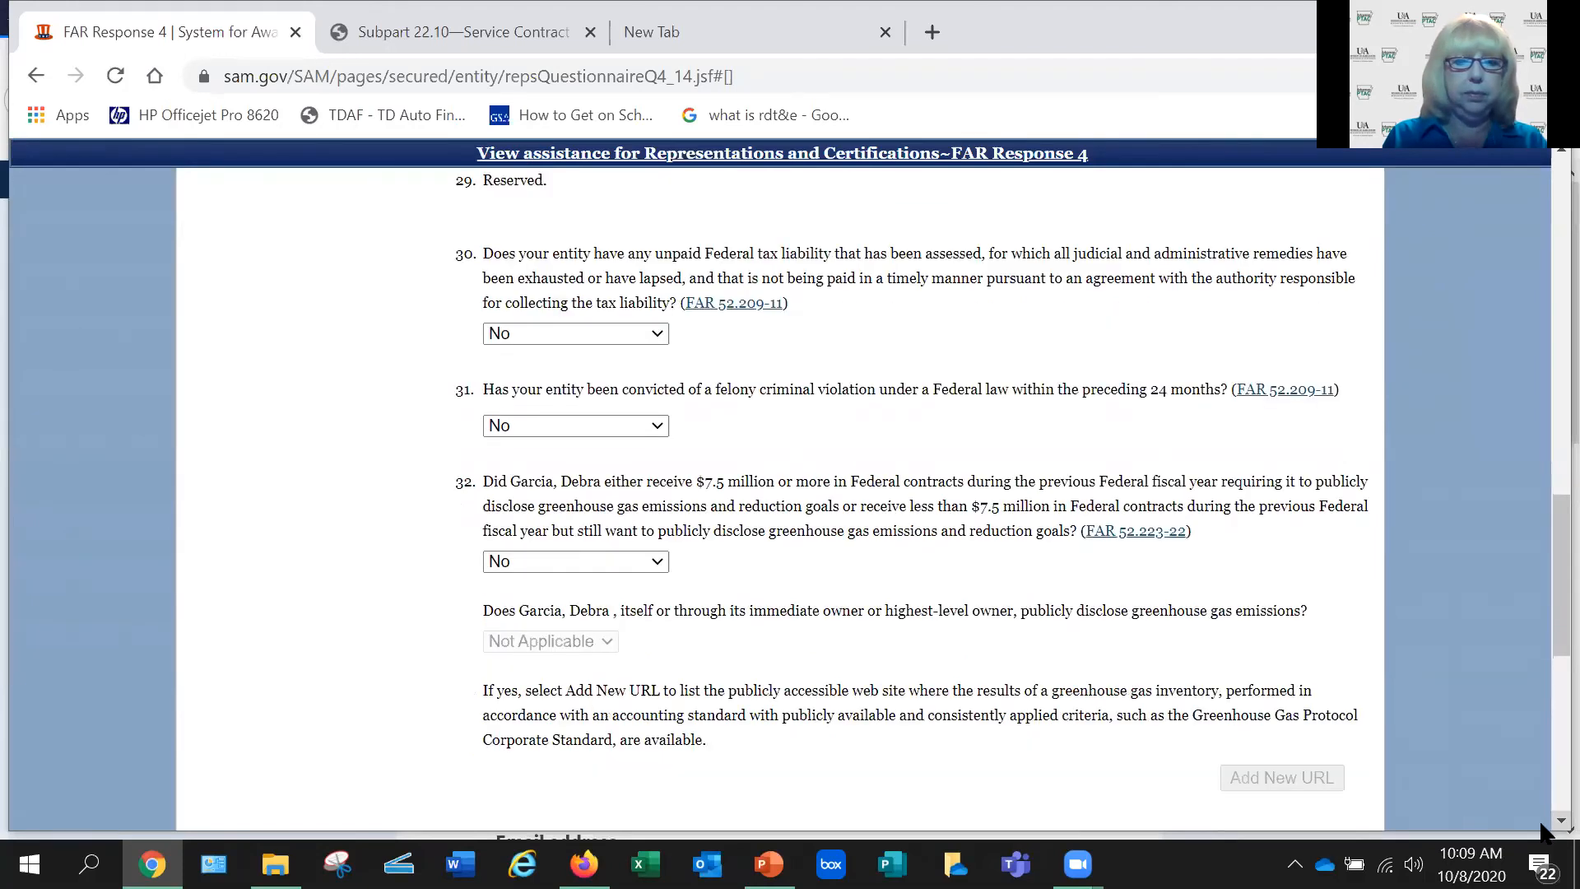
scroll(1542, 831, "down", 4)
scroll(1541, 831, "down", 2)
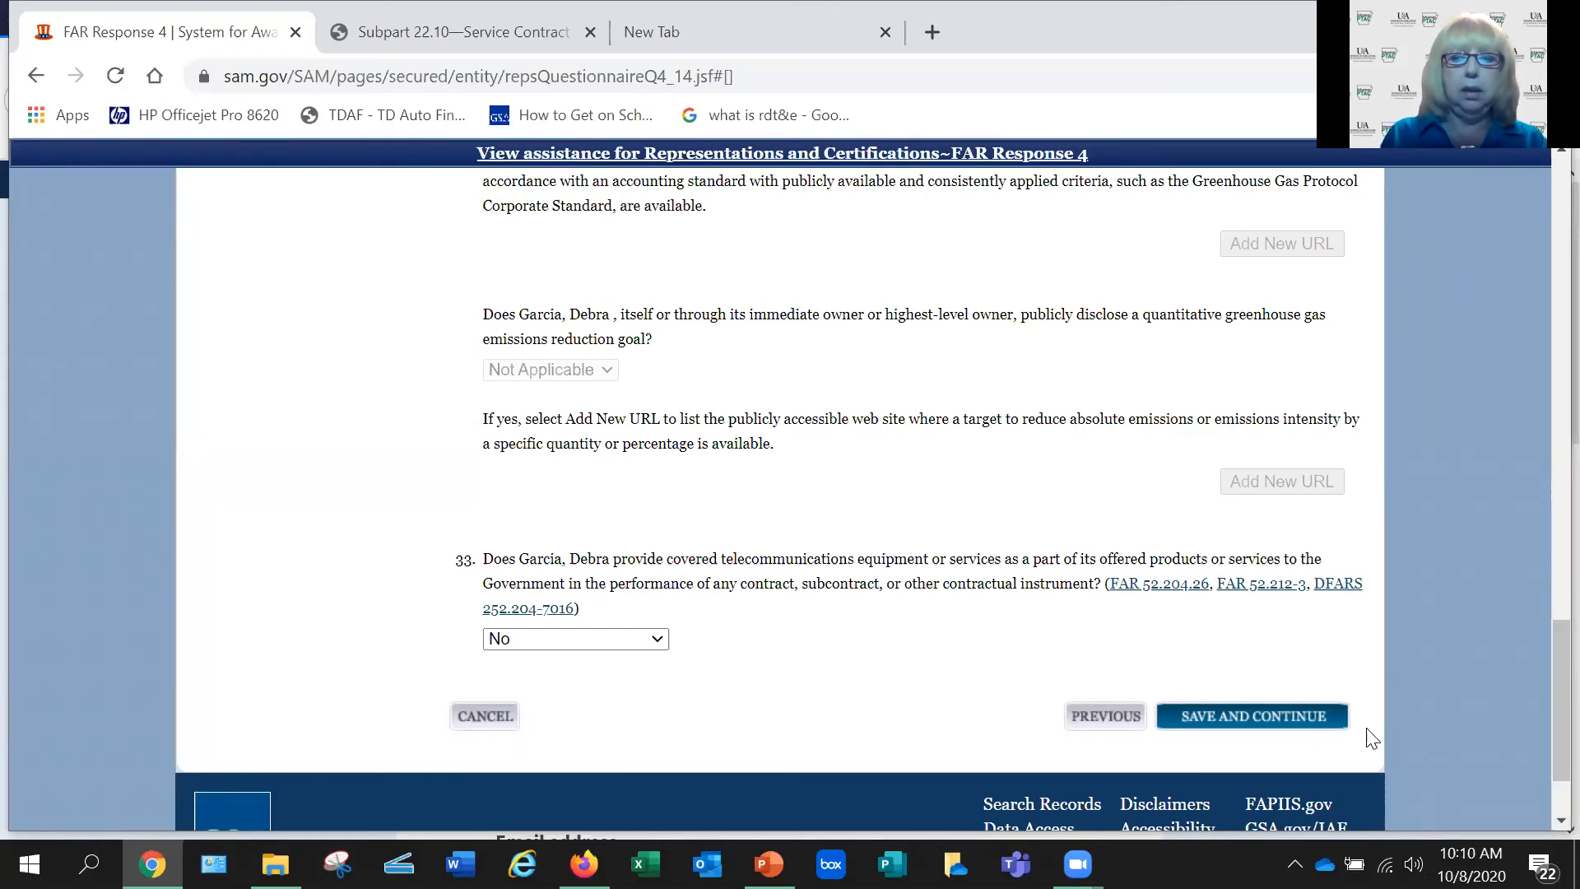
left_click(1276, 716)
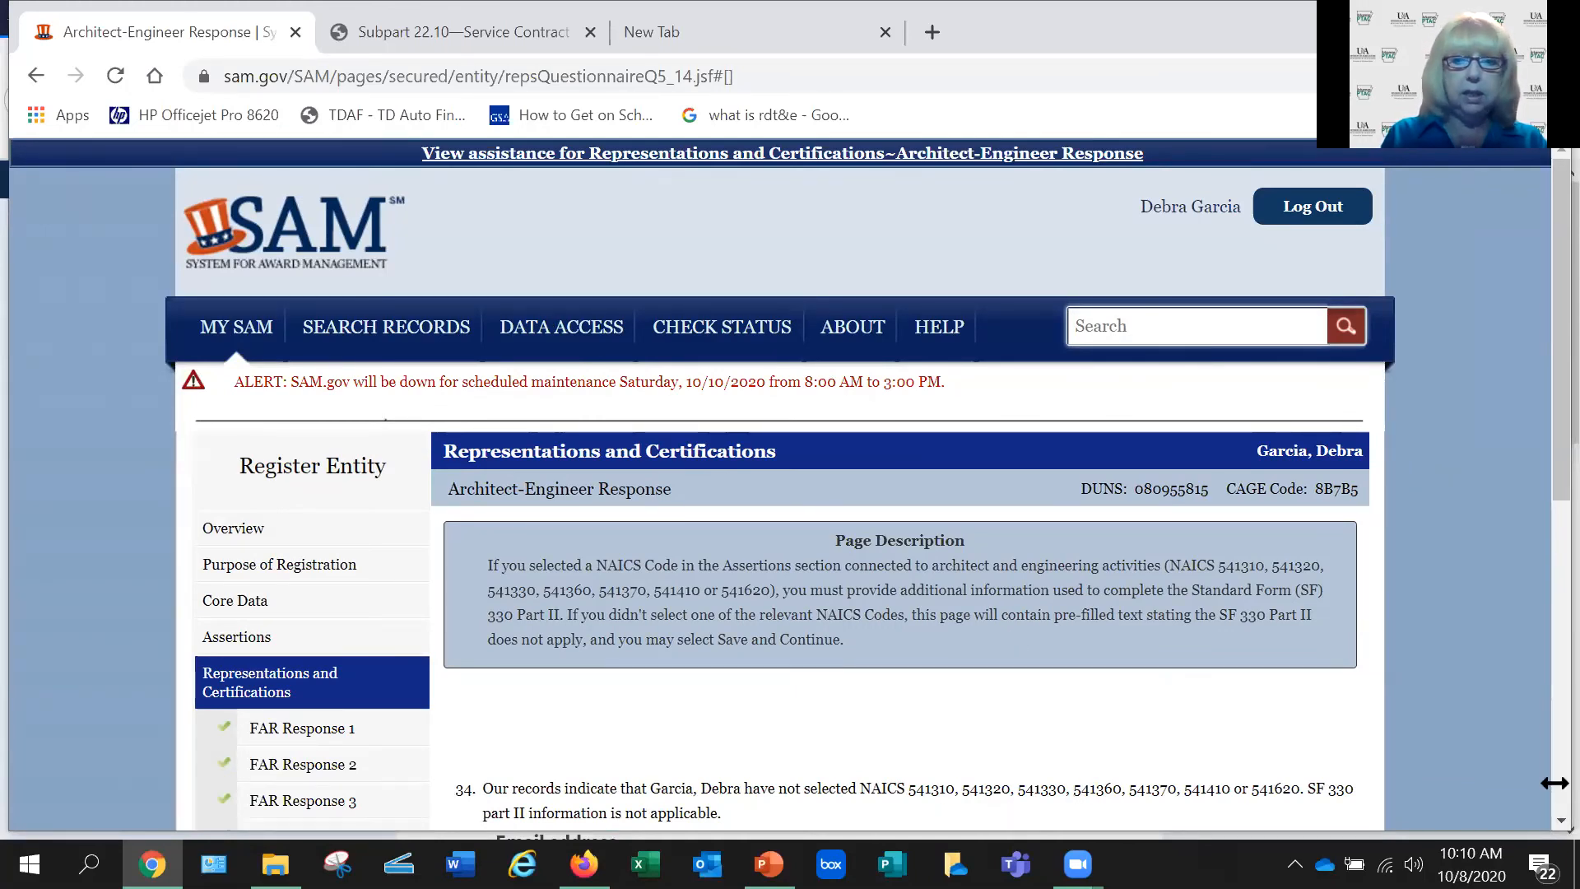
scroll(1543, 827, "down", 2)
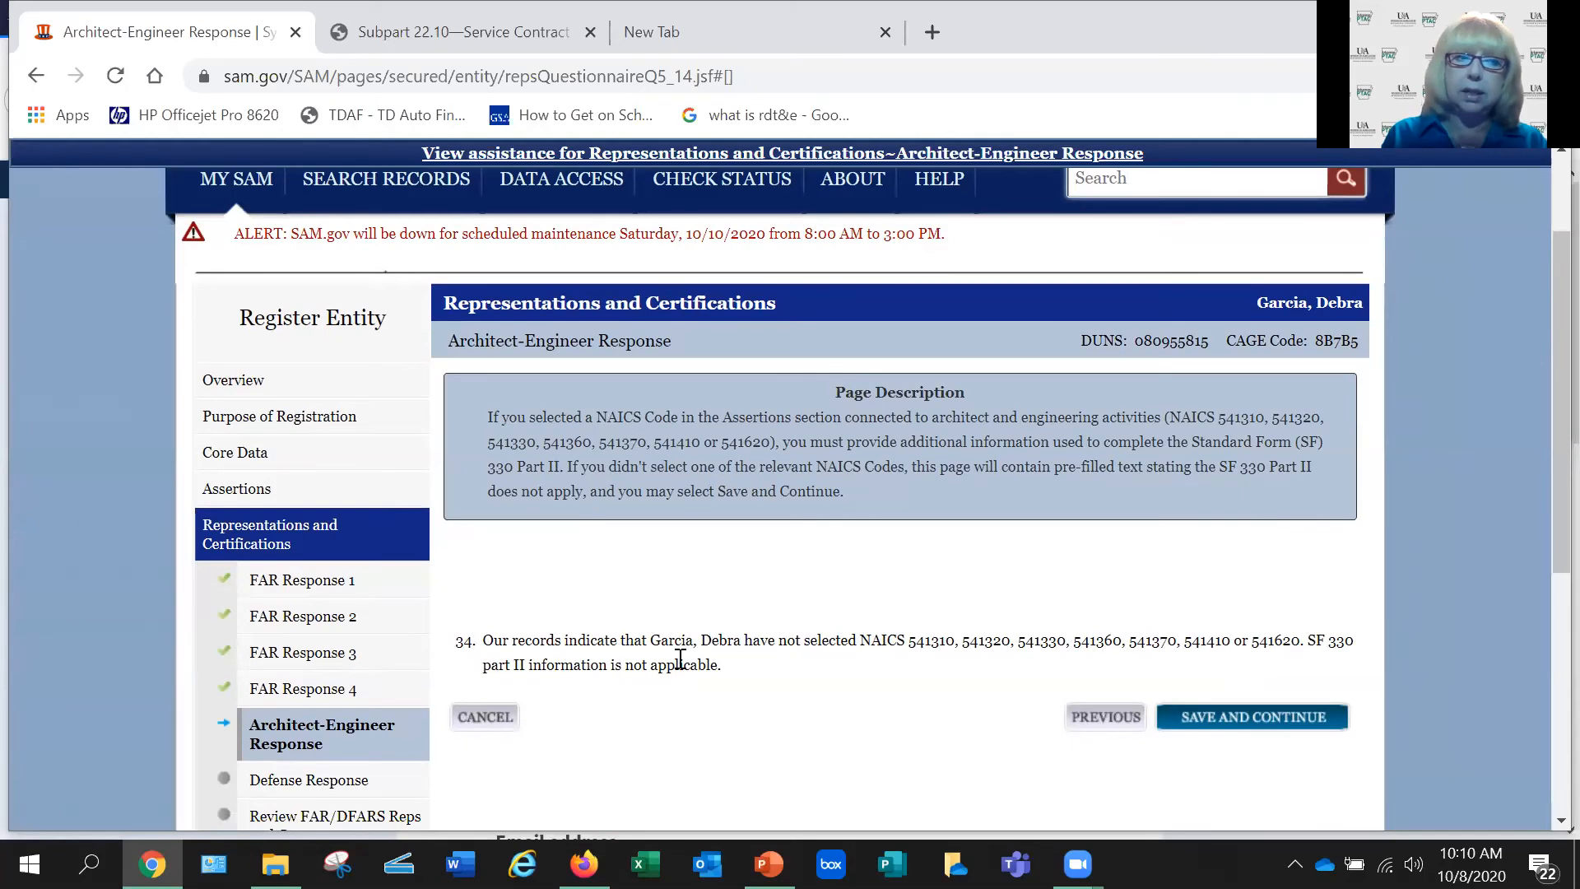
left_click(1243, 727)
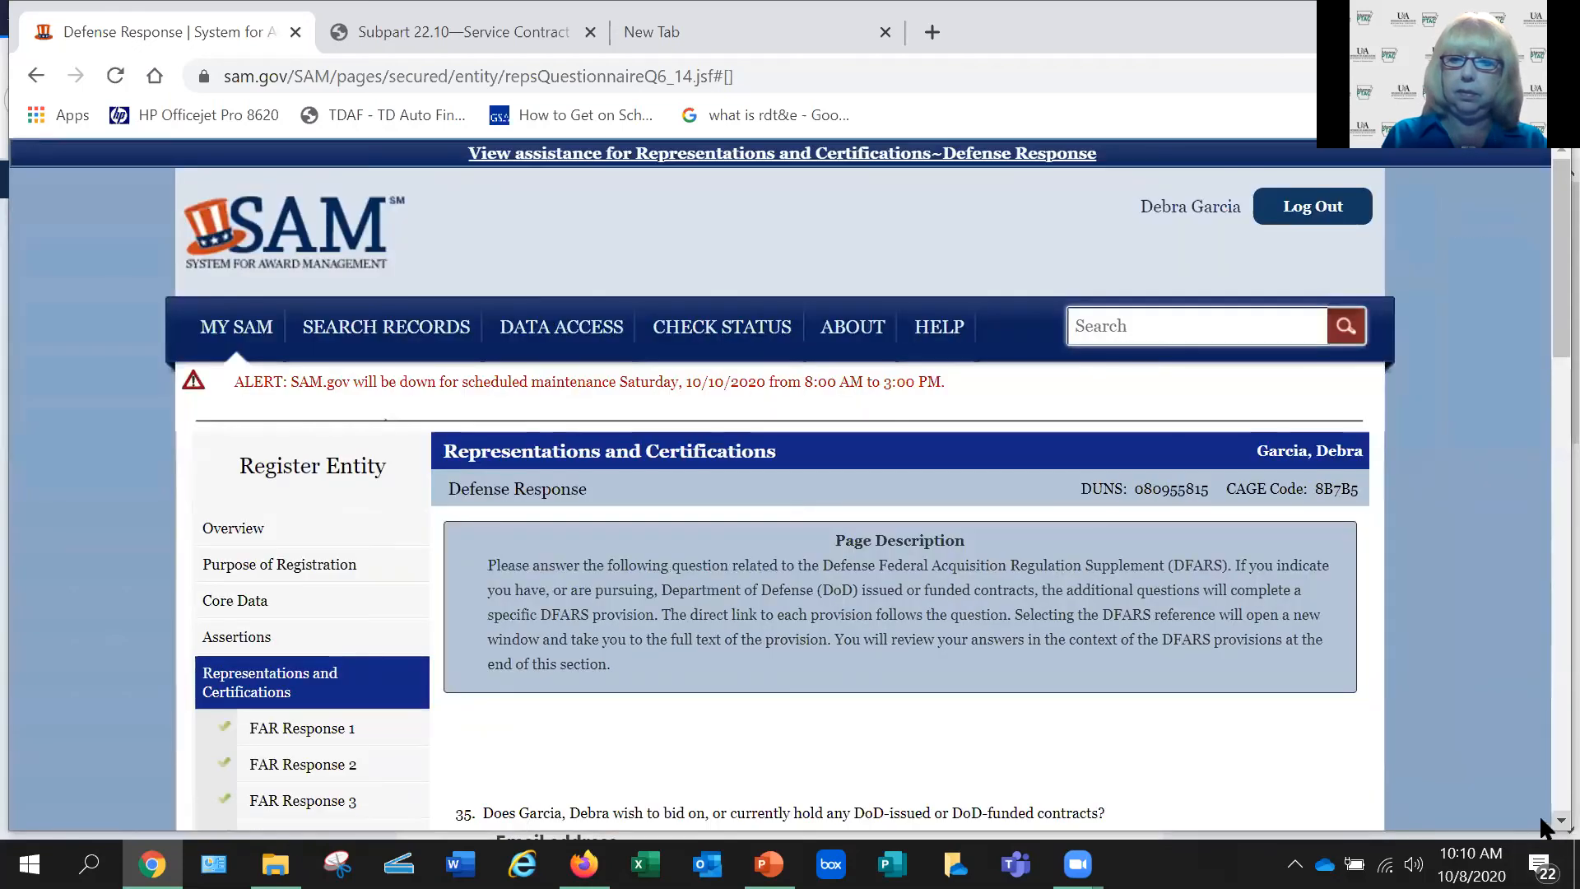
- Keep Yes for question 35 on DoD contracts and No for questions 36 through 42, and save the Defense Response
scroll(1544, 826, "down", 2)
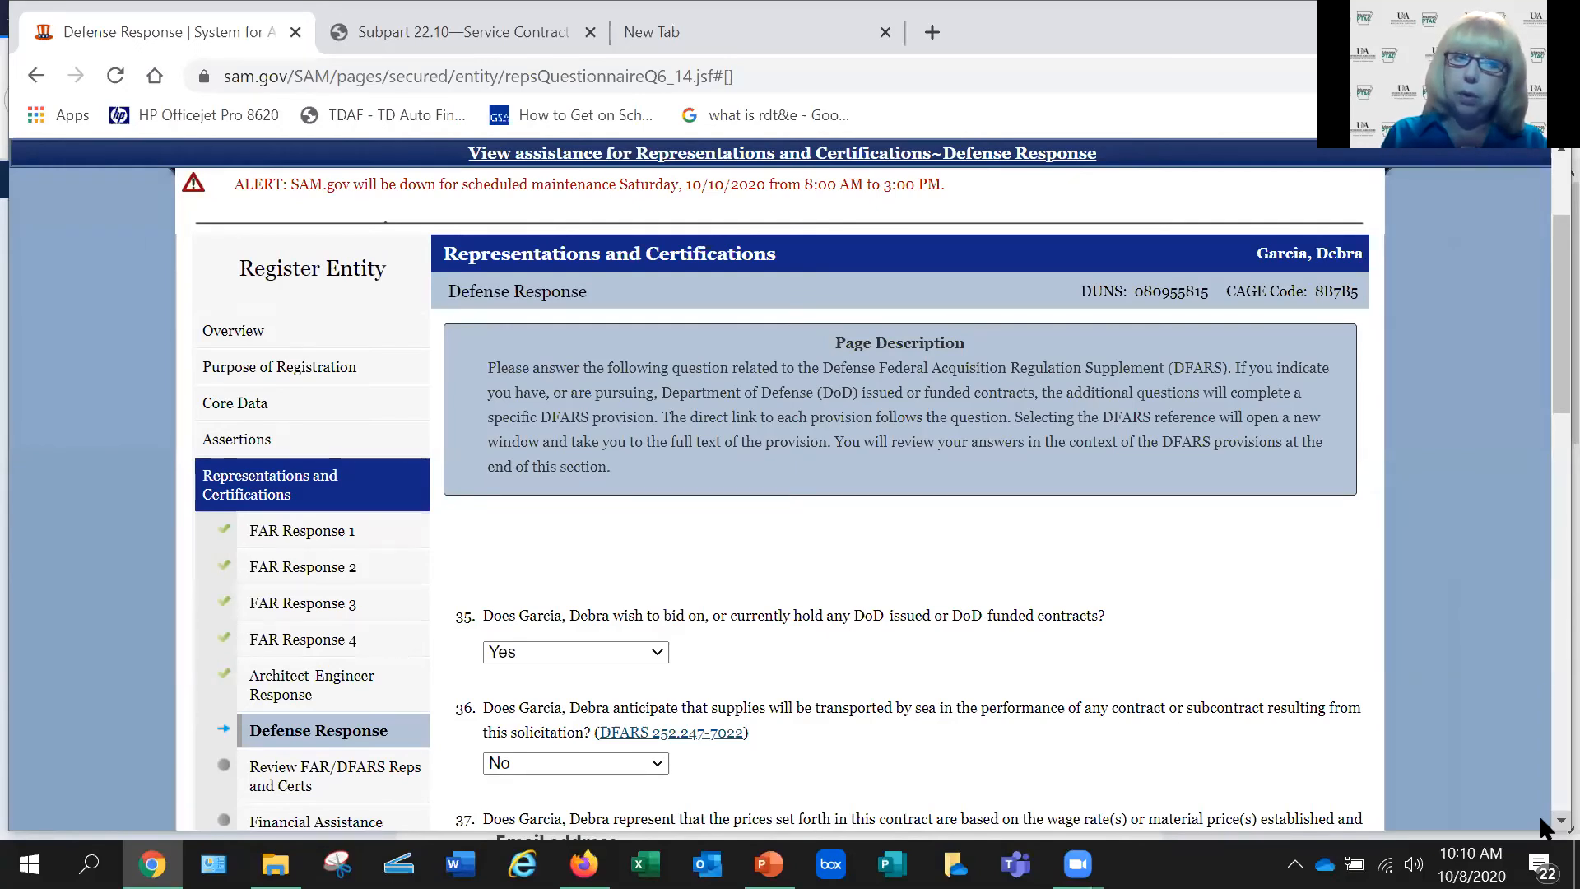
scroll(1545, 823, "down", 2)
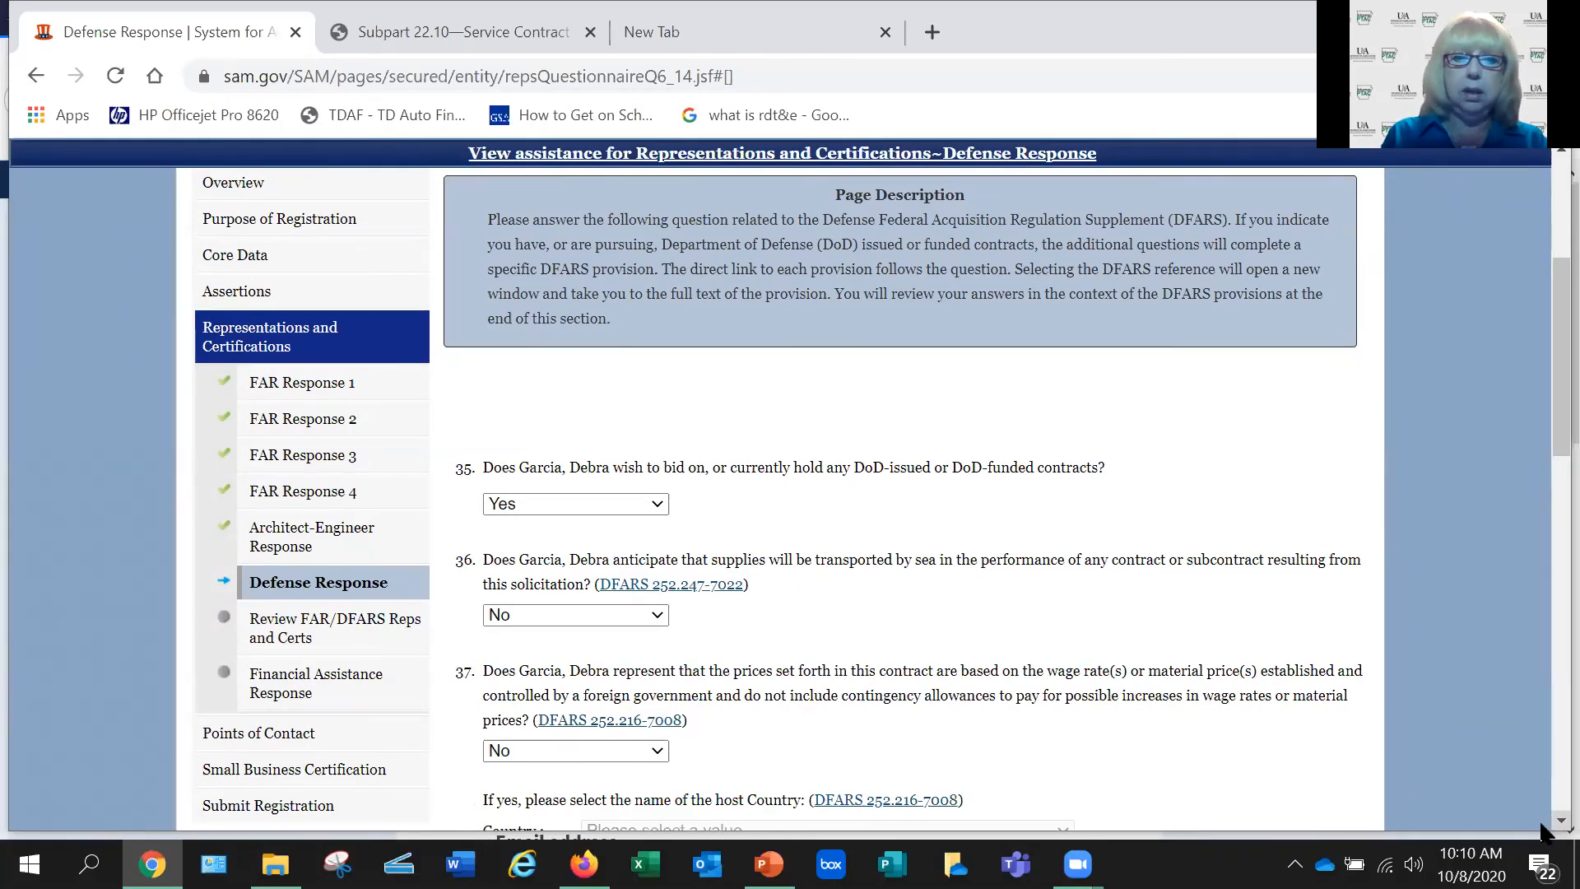
scroll(1542, 823, "down", 1)
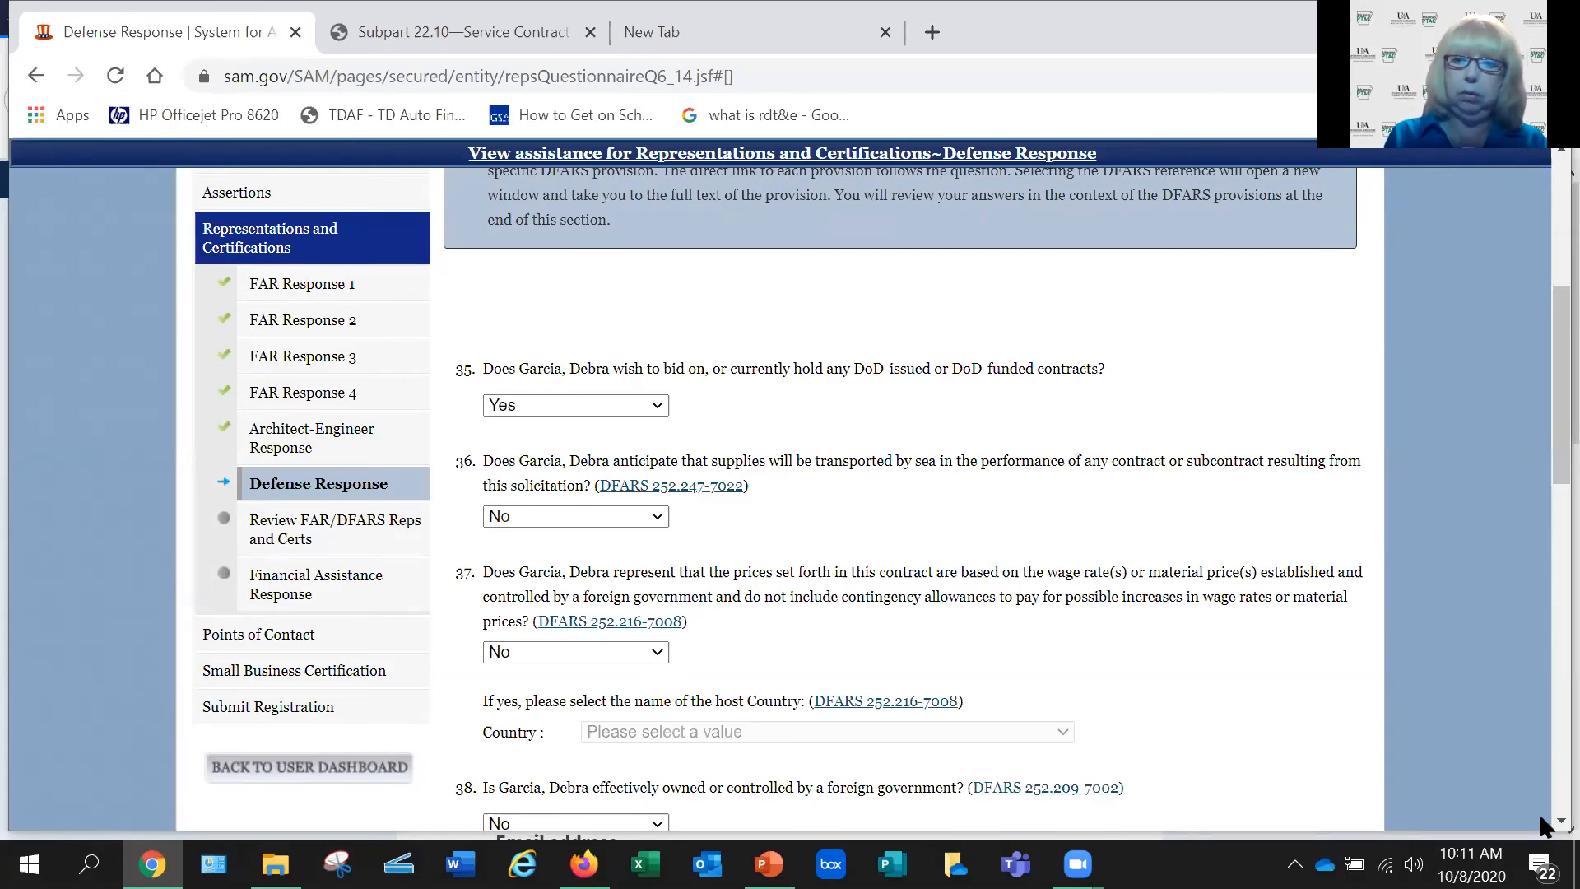
scroll(1541, 827, "down", 3)
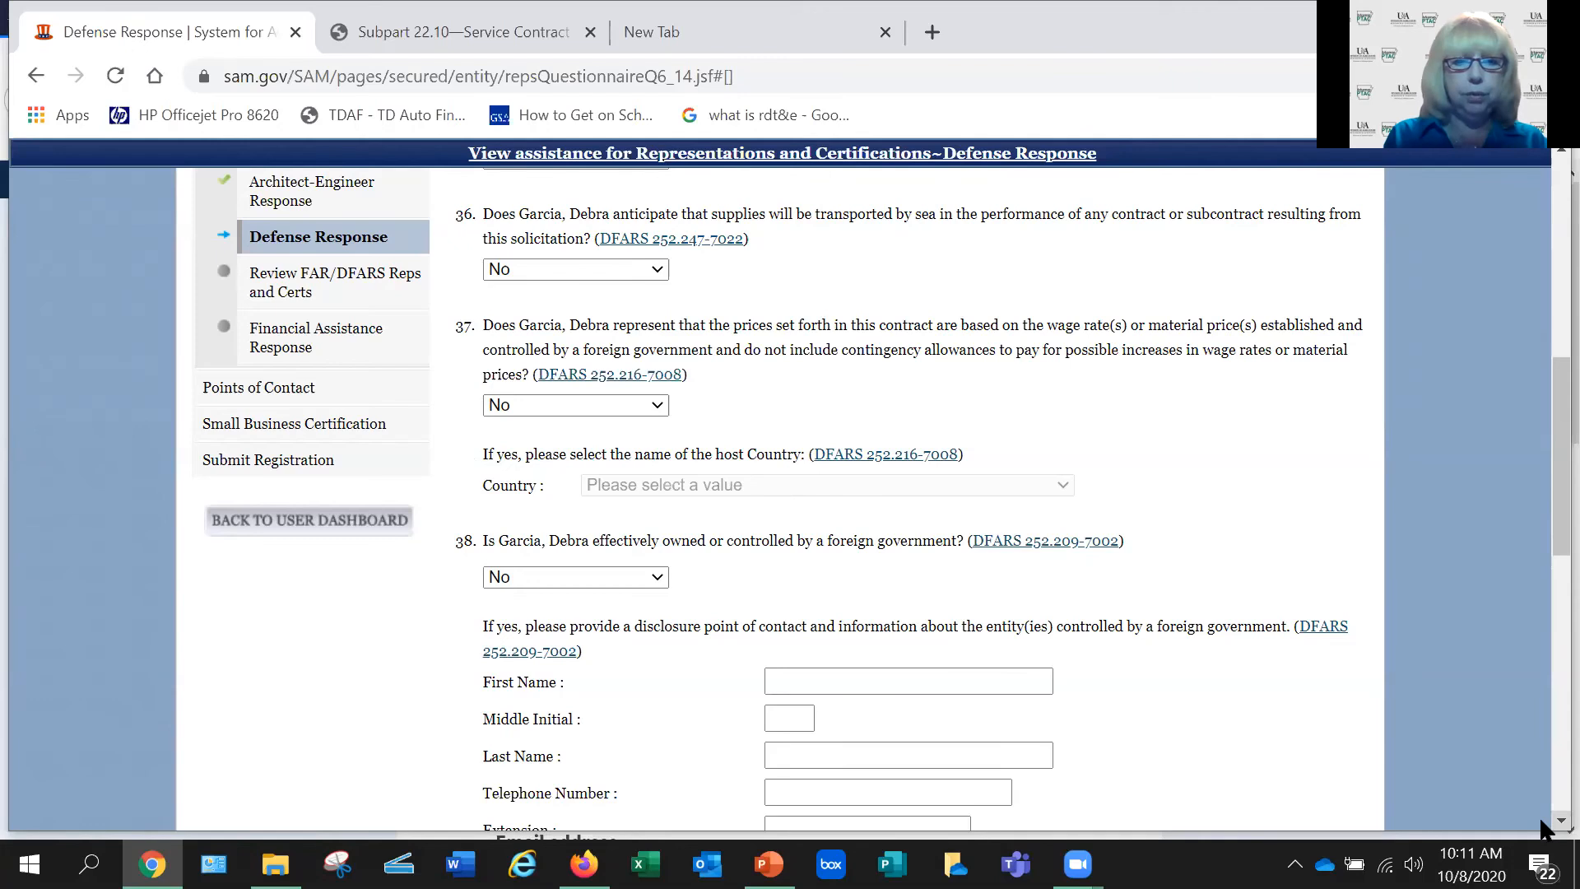
scroll(1541, 827, "down", 2)
scroll(1542, 827, "down", 3)
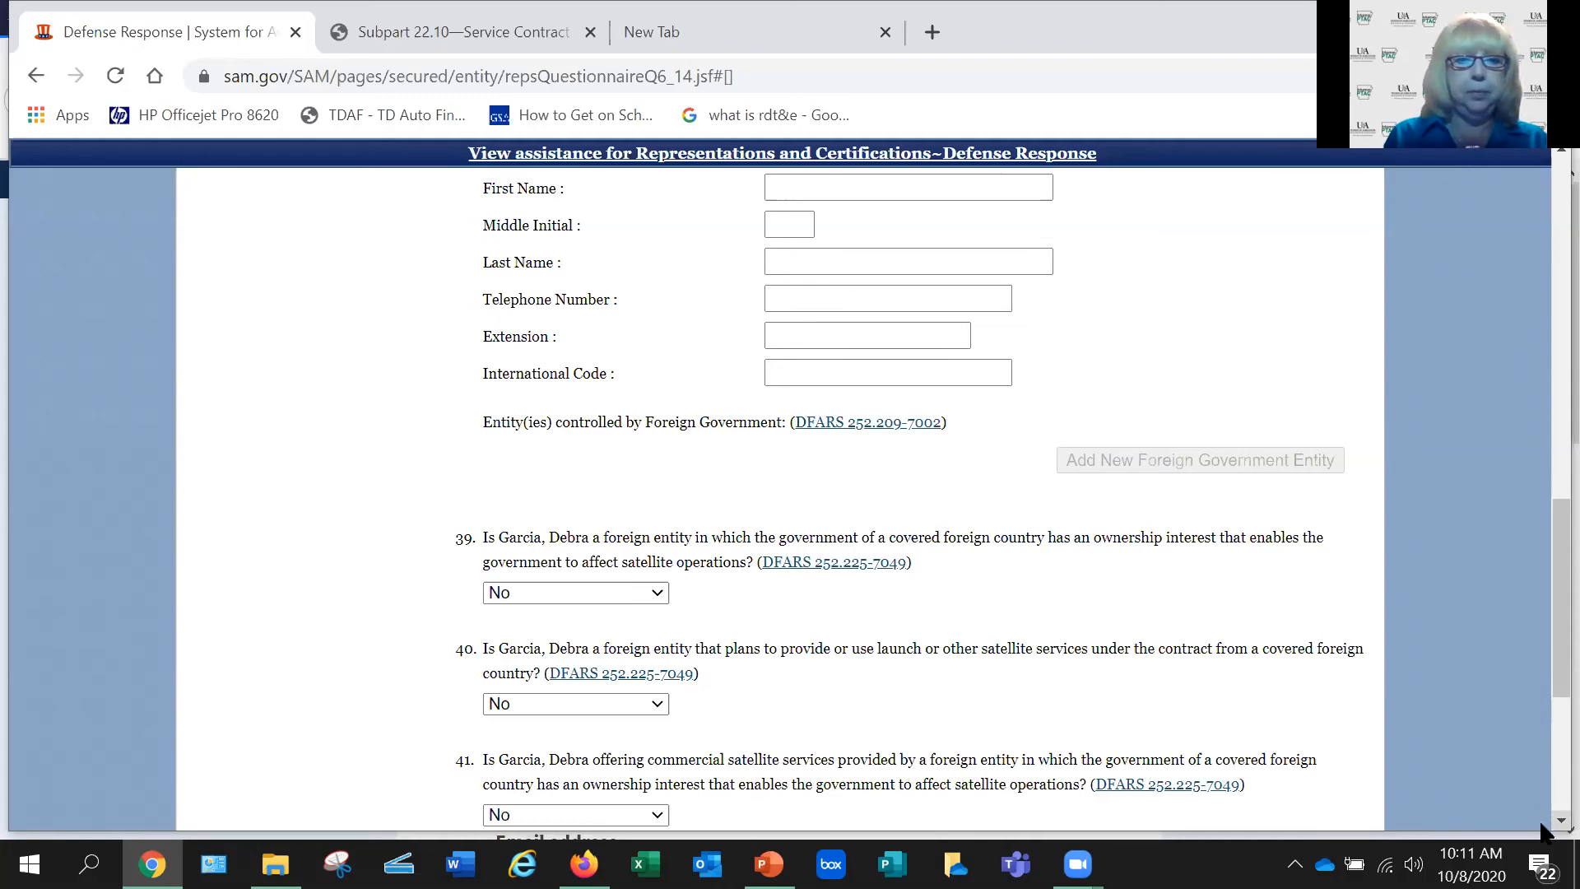
scroll(1540, 824, "down", 3)
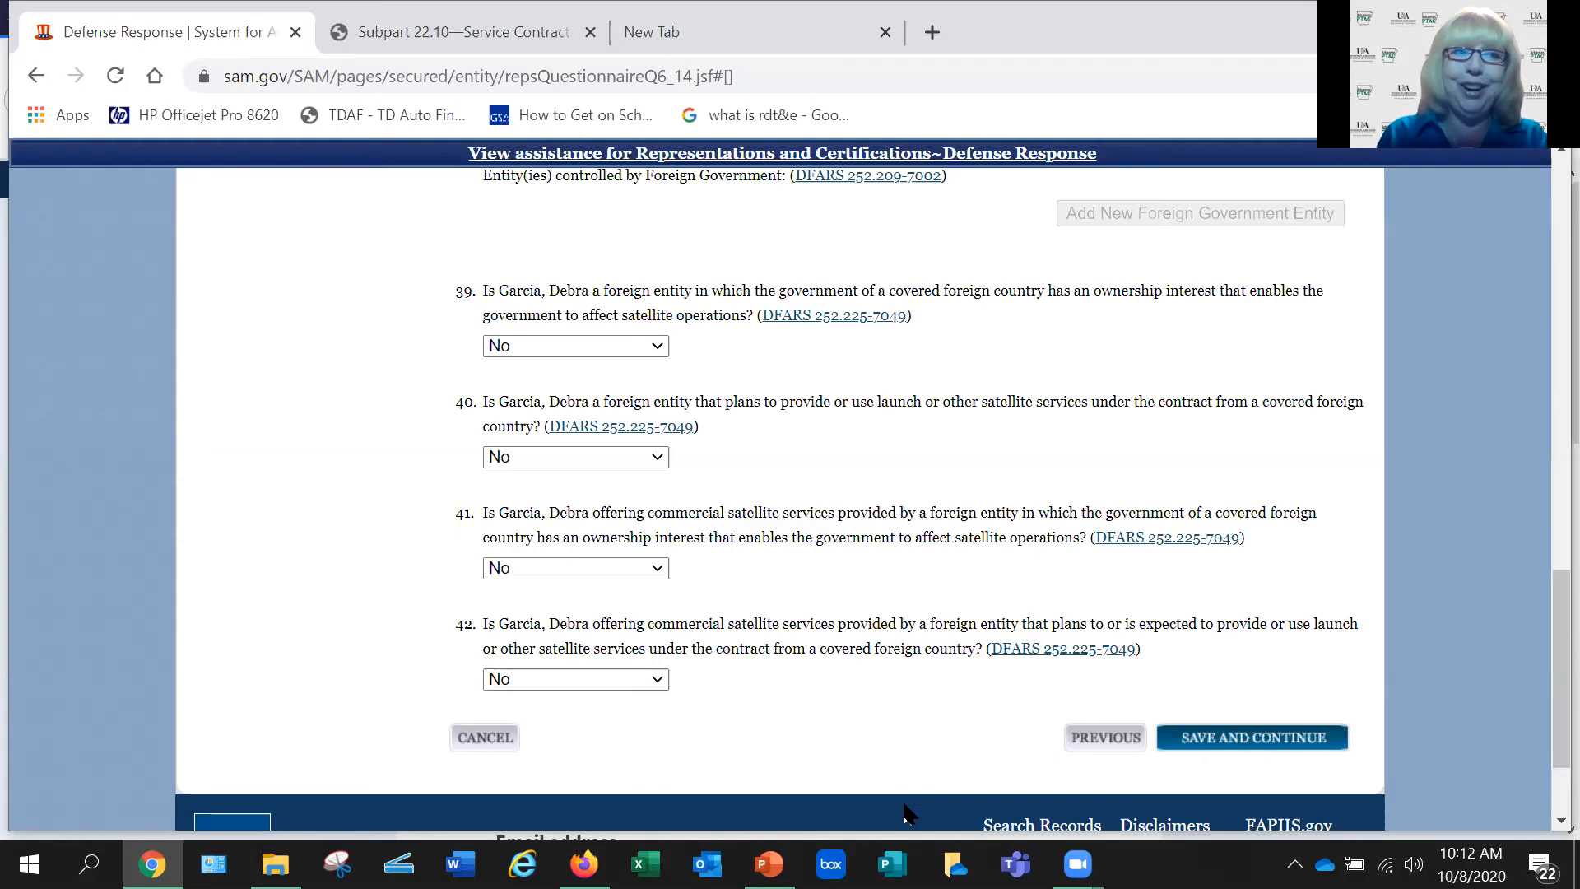
left_click(1283, 739)
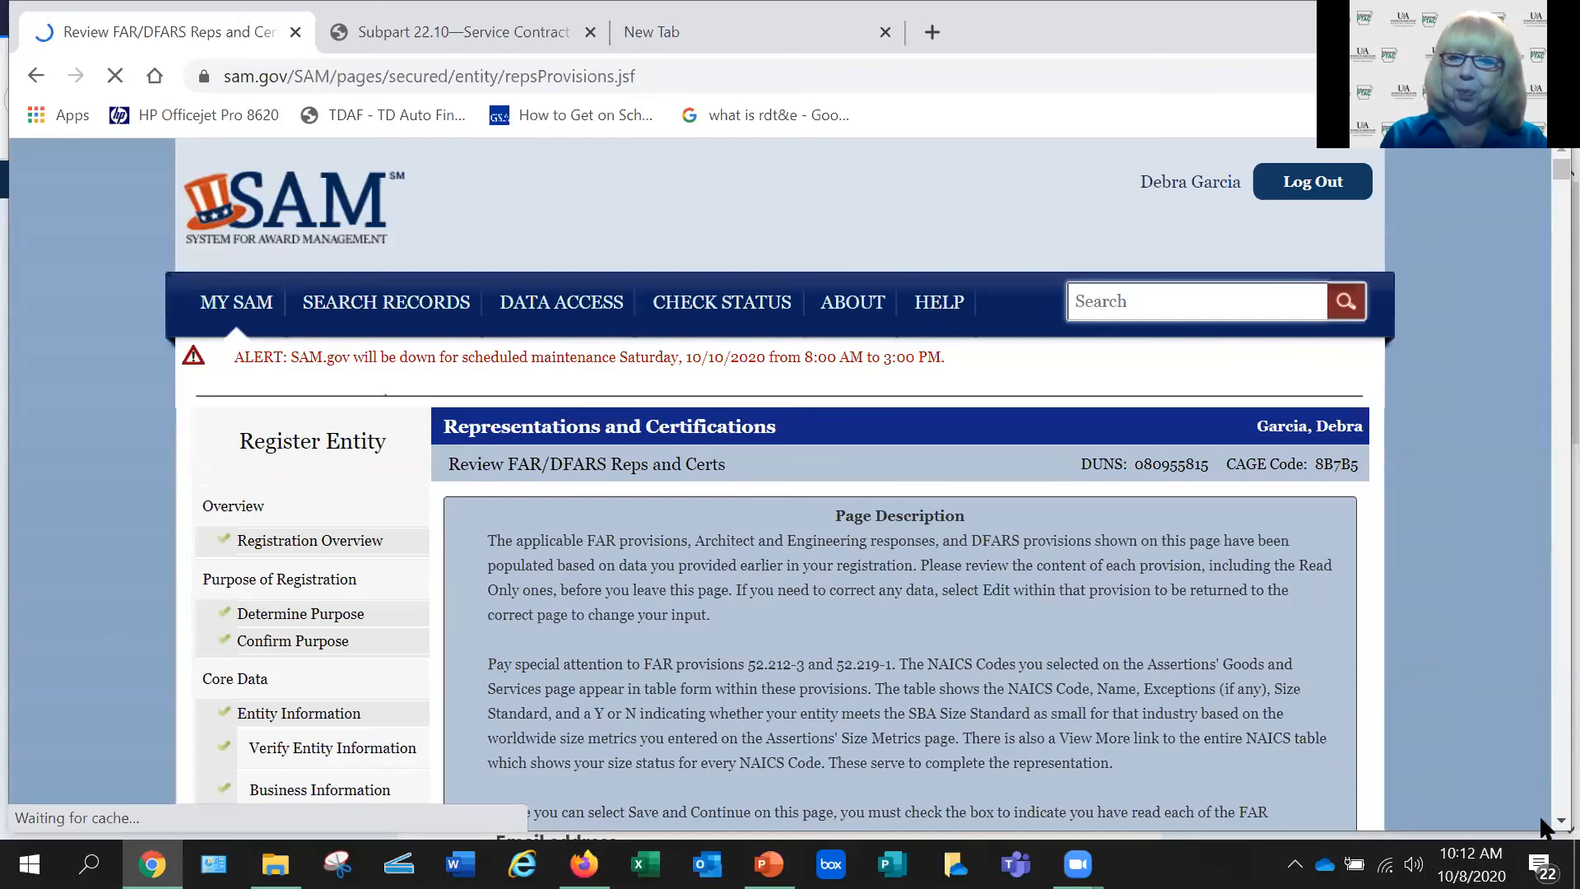
- Examine the read-only FAR and DFARS provisions, expanding and collapsing the texts of DFARS 252.225-7042 and DFARS 252.229-7013
scroll(1543, 825, "down", 5)
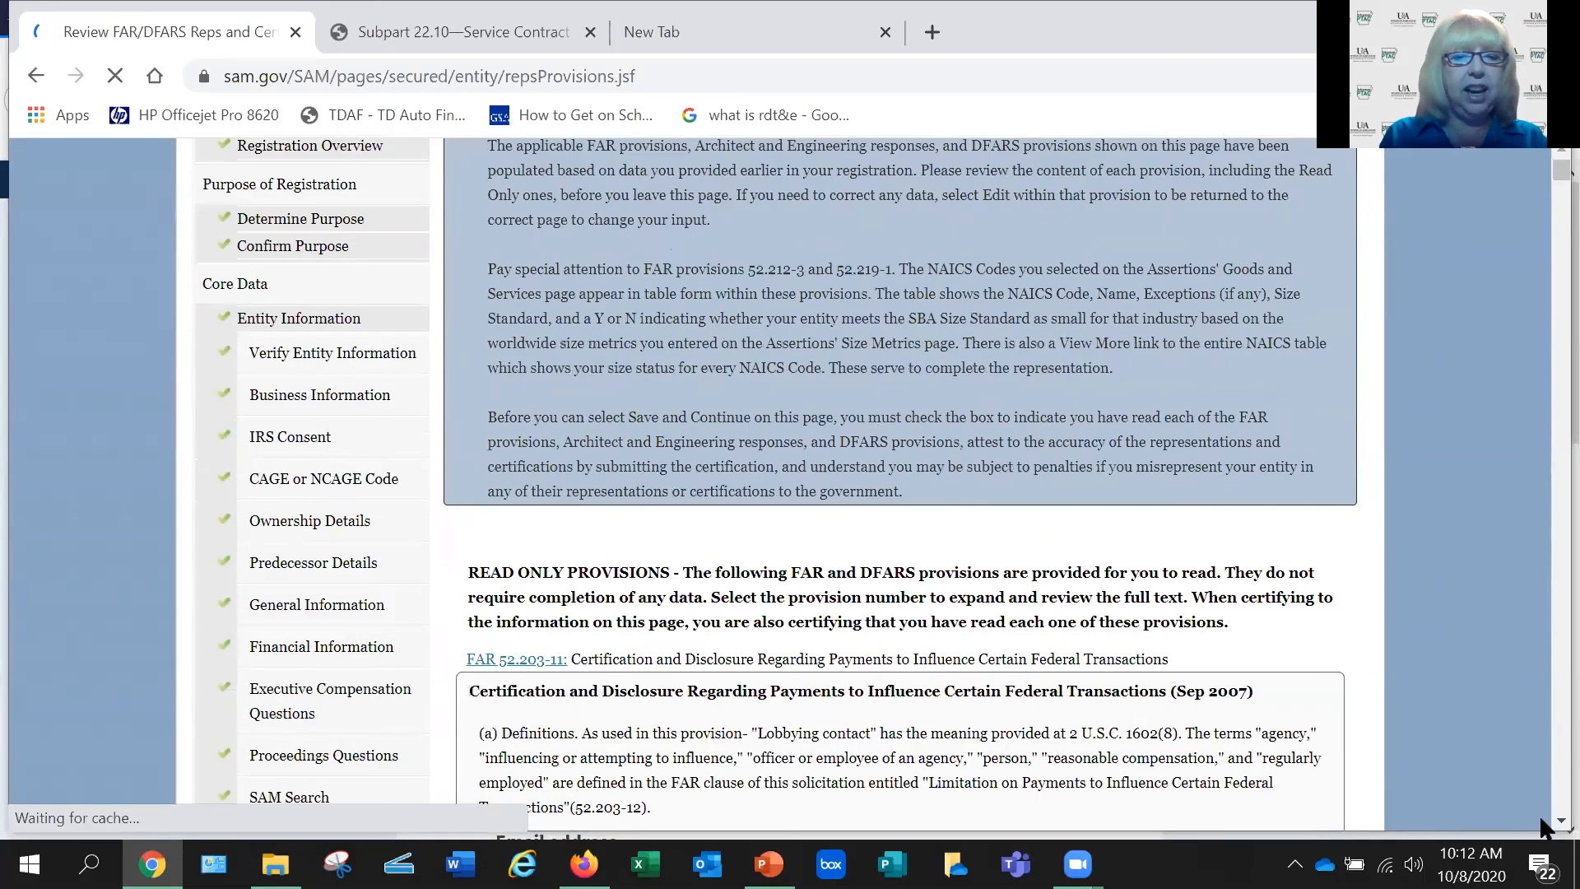
scroll(1543, 825, "down", 3)
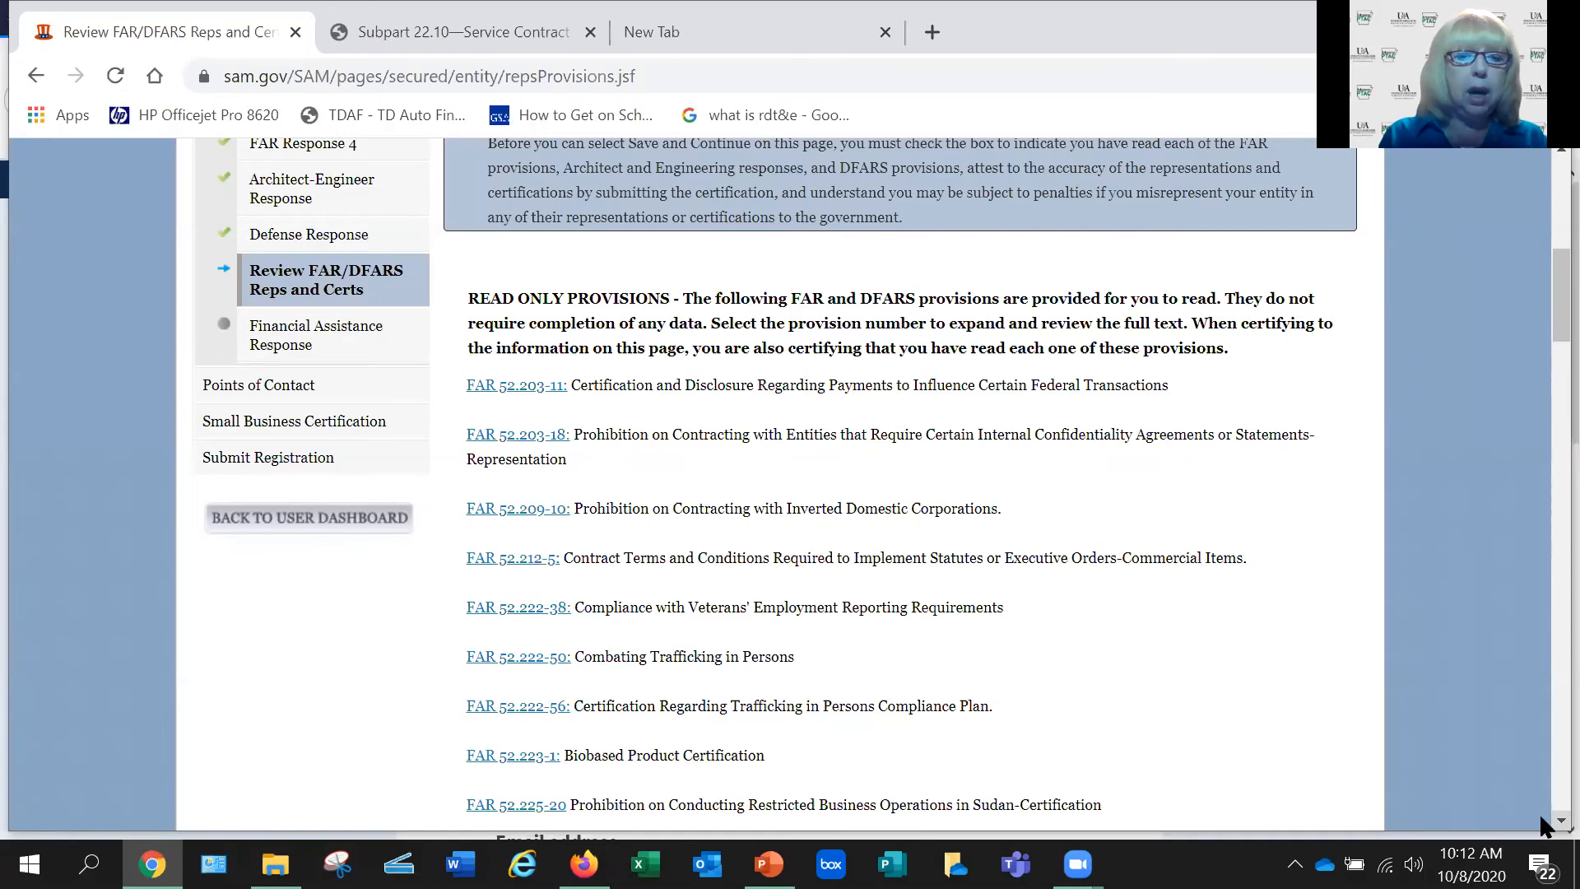
scroll(1543, 825, "down", 4)
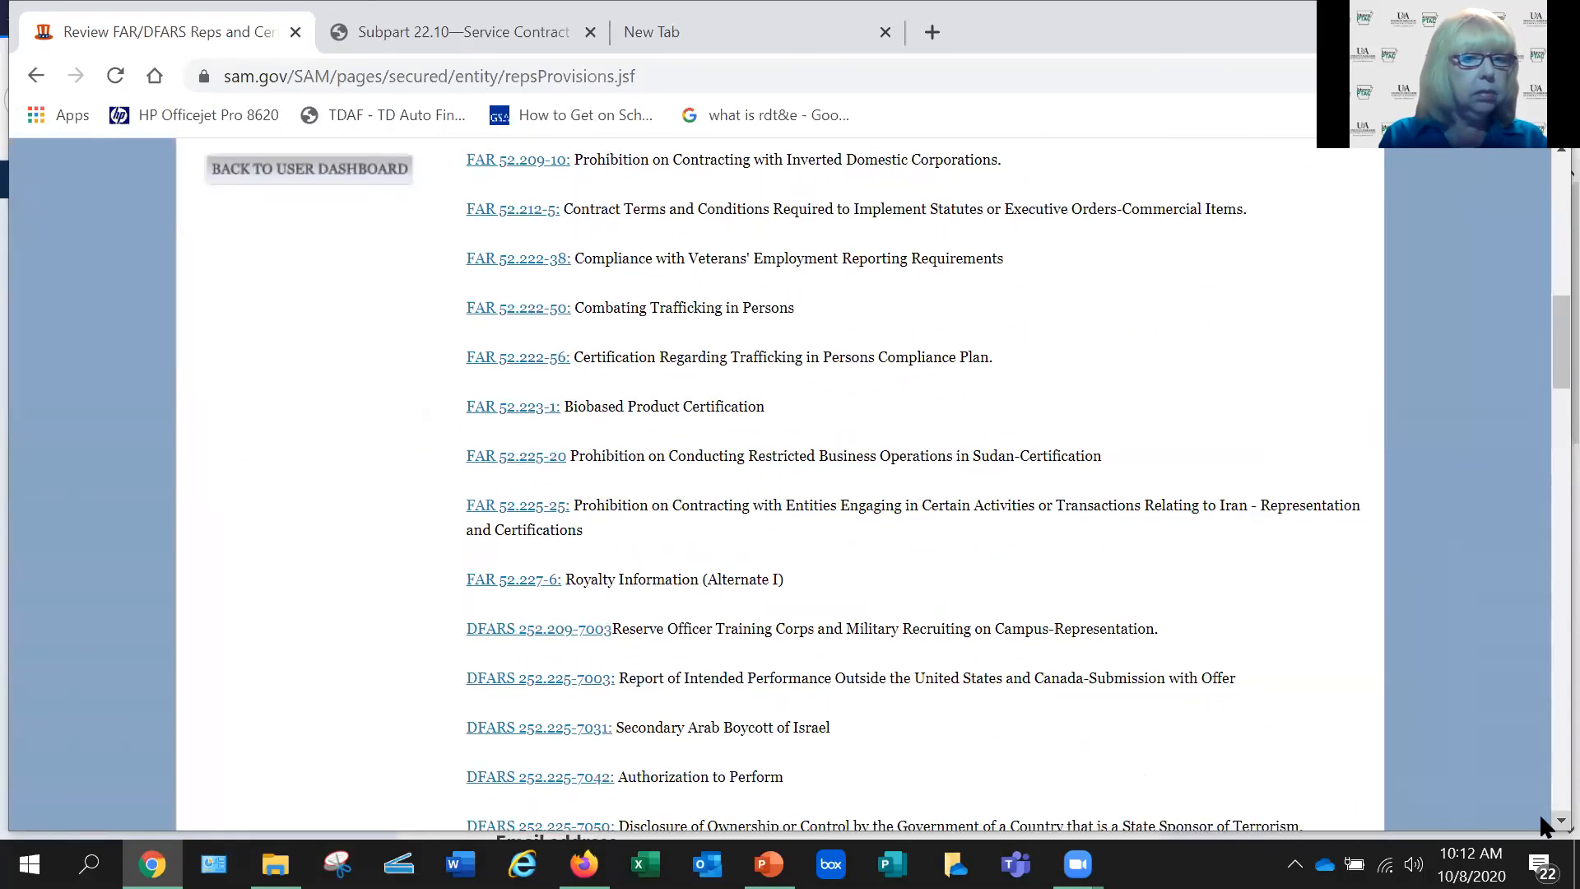
scroll(1544, 825, "down", 3)
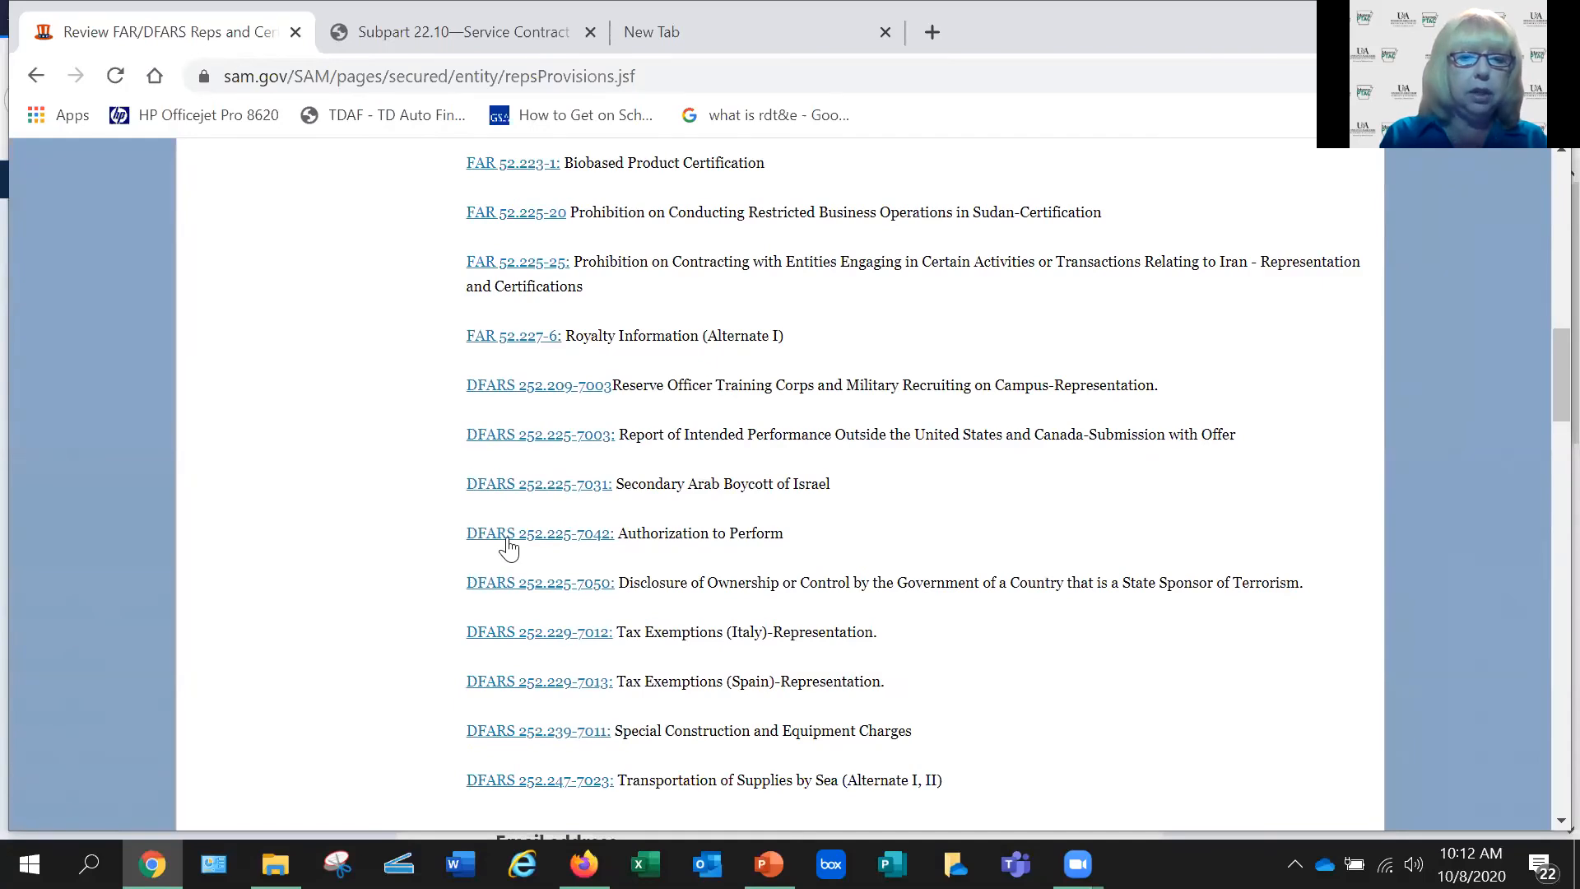
left_click(509, 535)
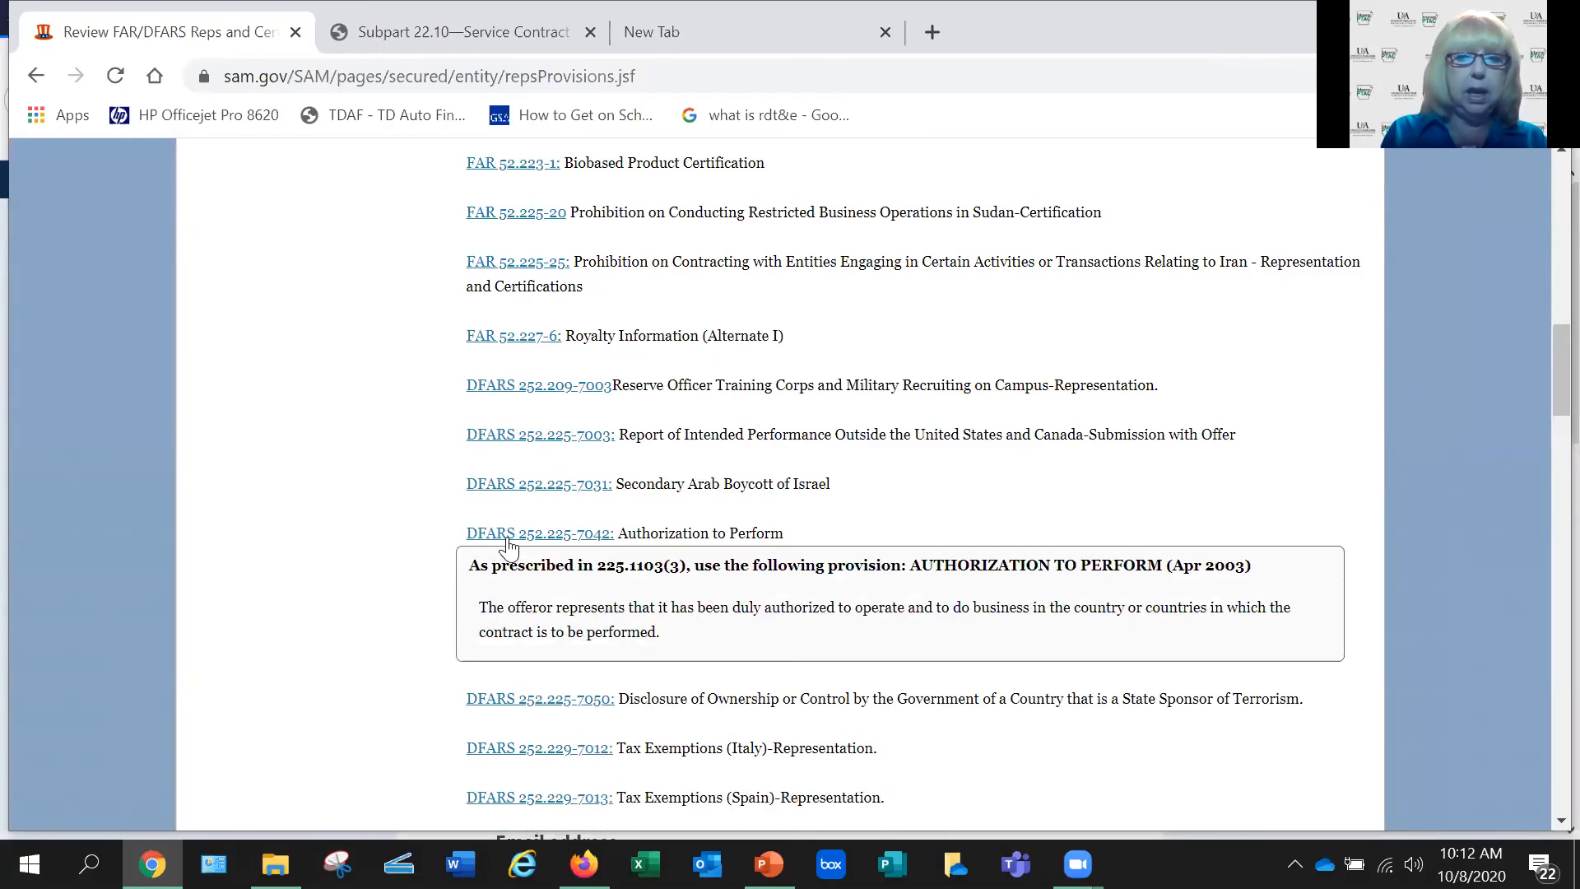
left_click(509, 536)
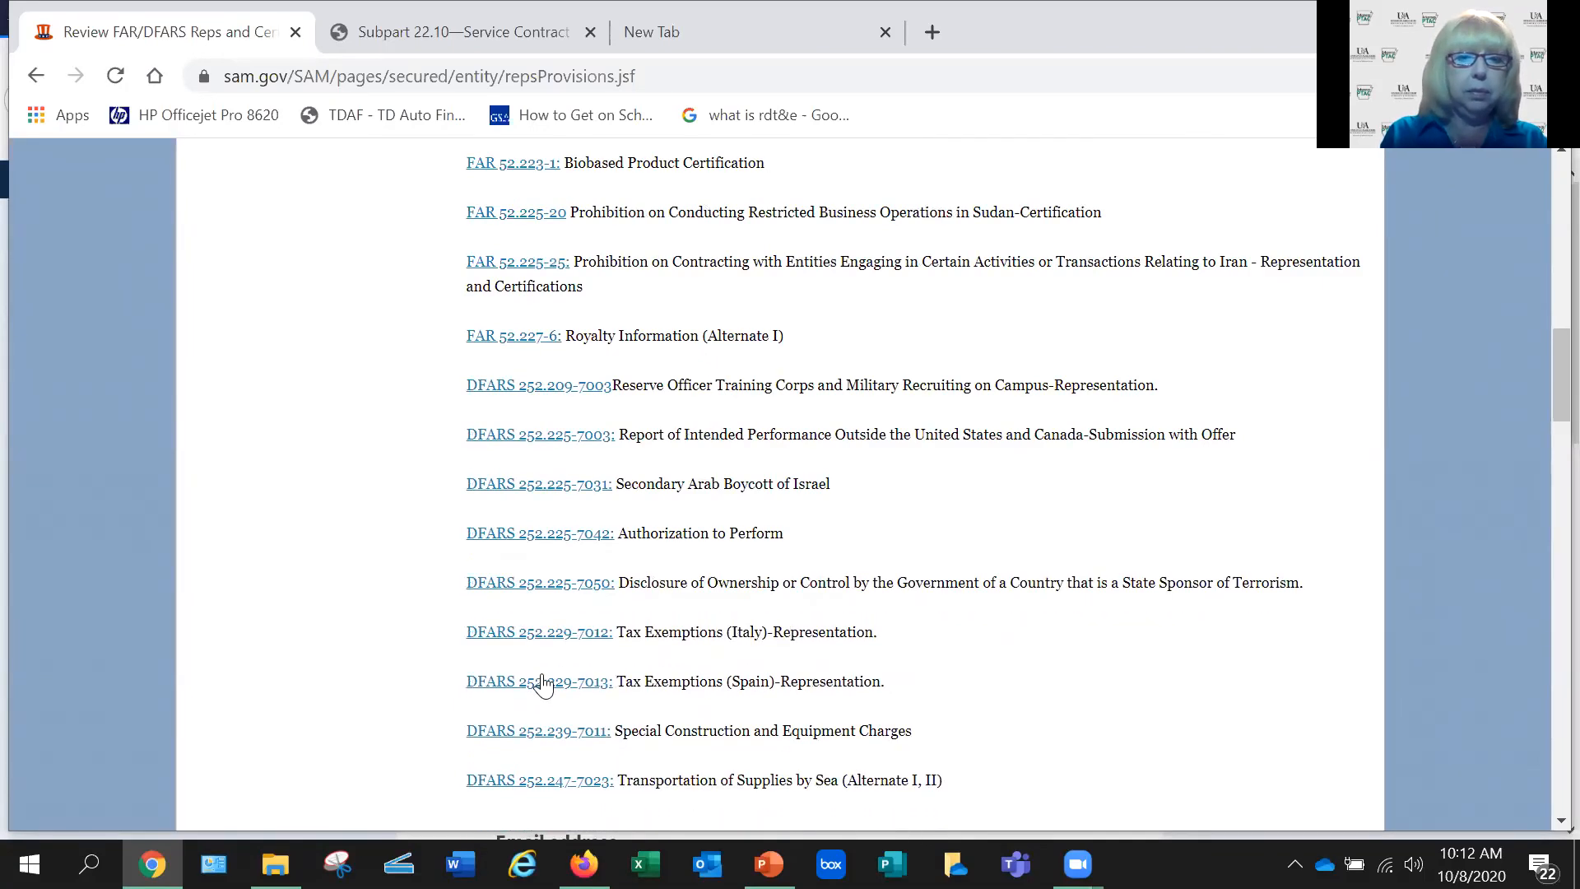
left_click(545, 688)
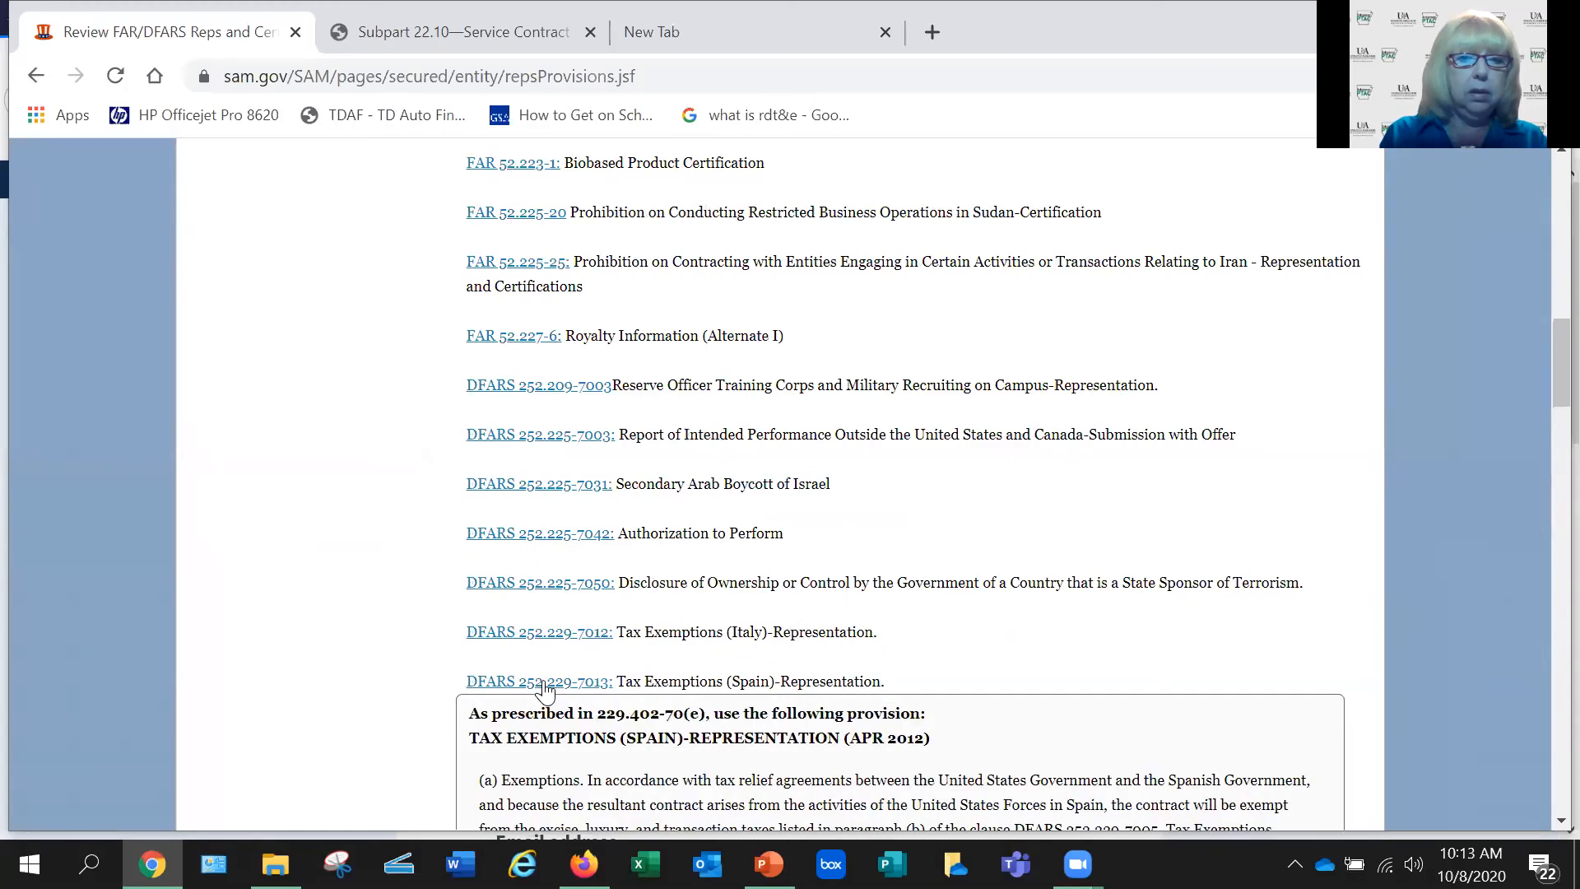
left_click(545, 683)
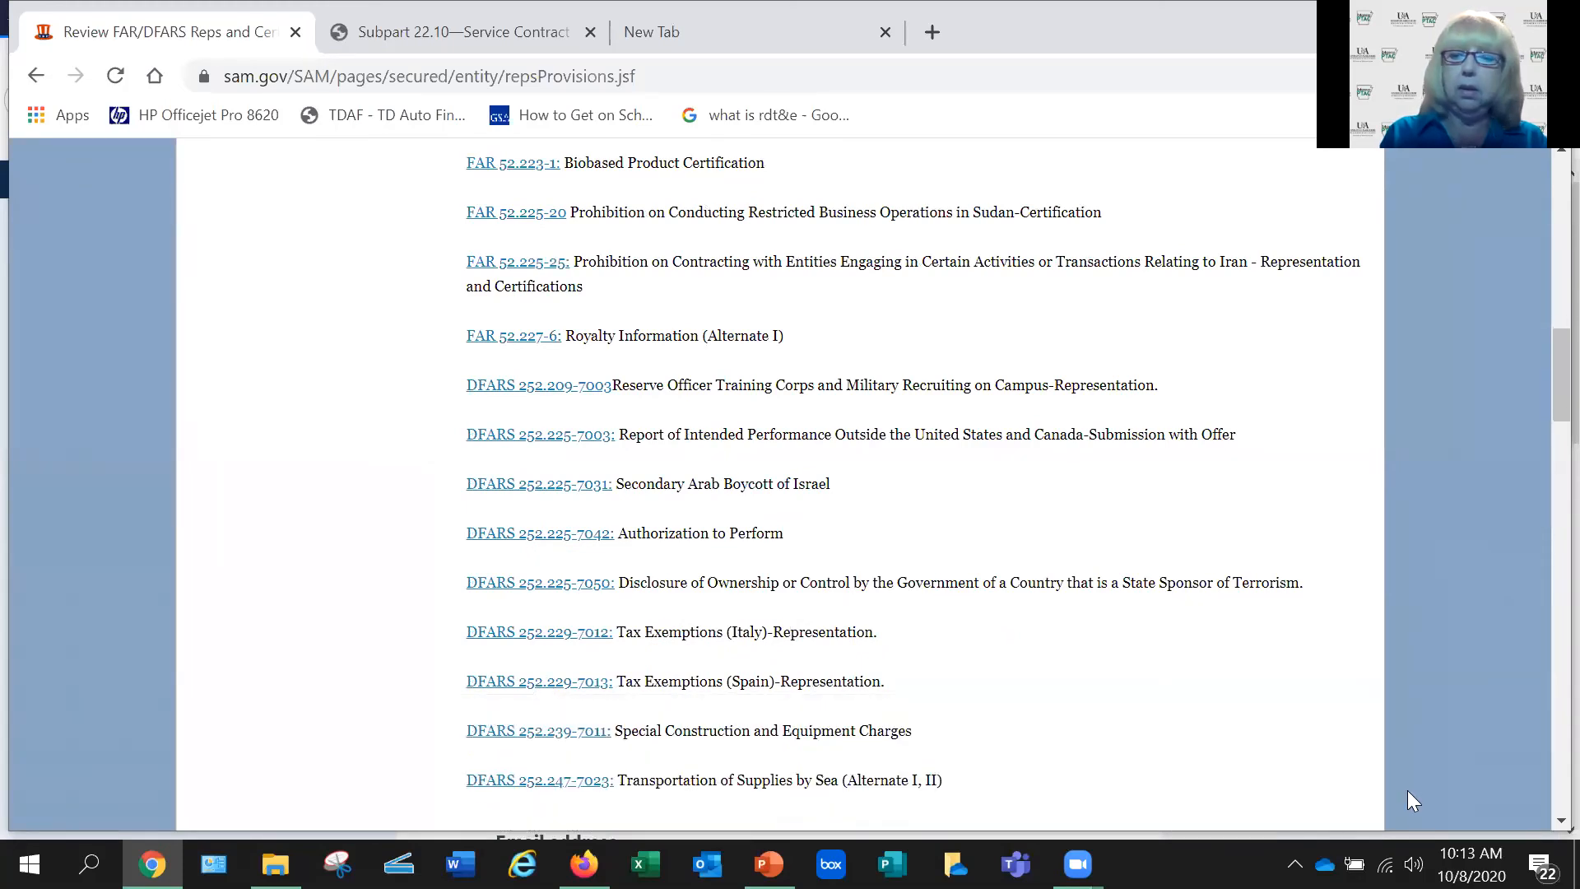
- Go through the user-completed provisions, certify that all FAR and DFARS provisions have been read, and save the review page
scroll(1539, 786, "down", 5)
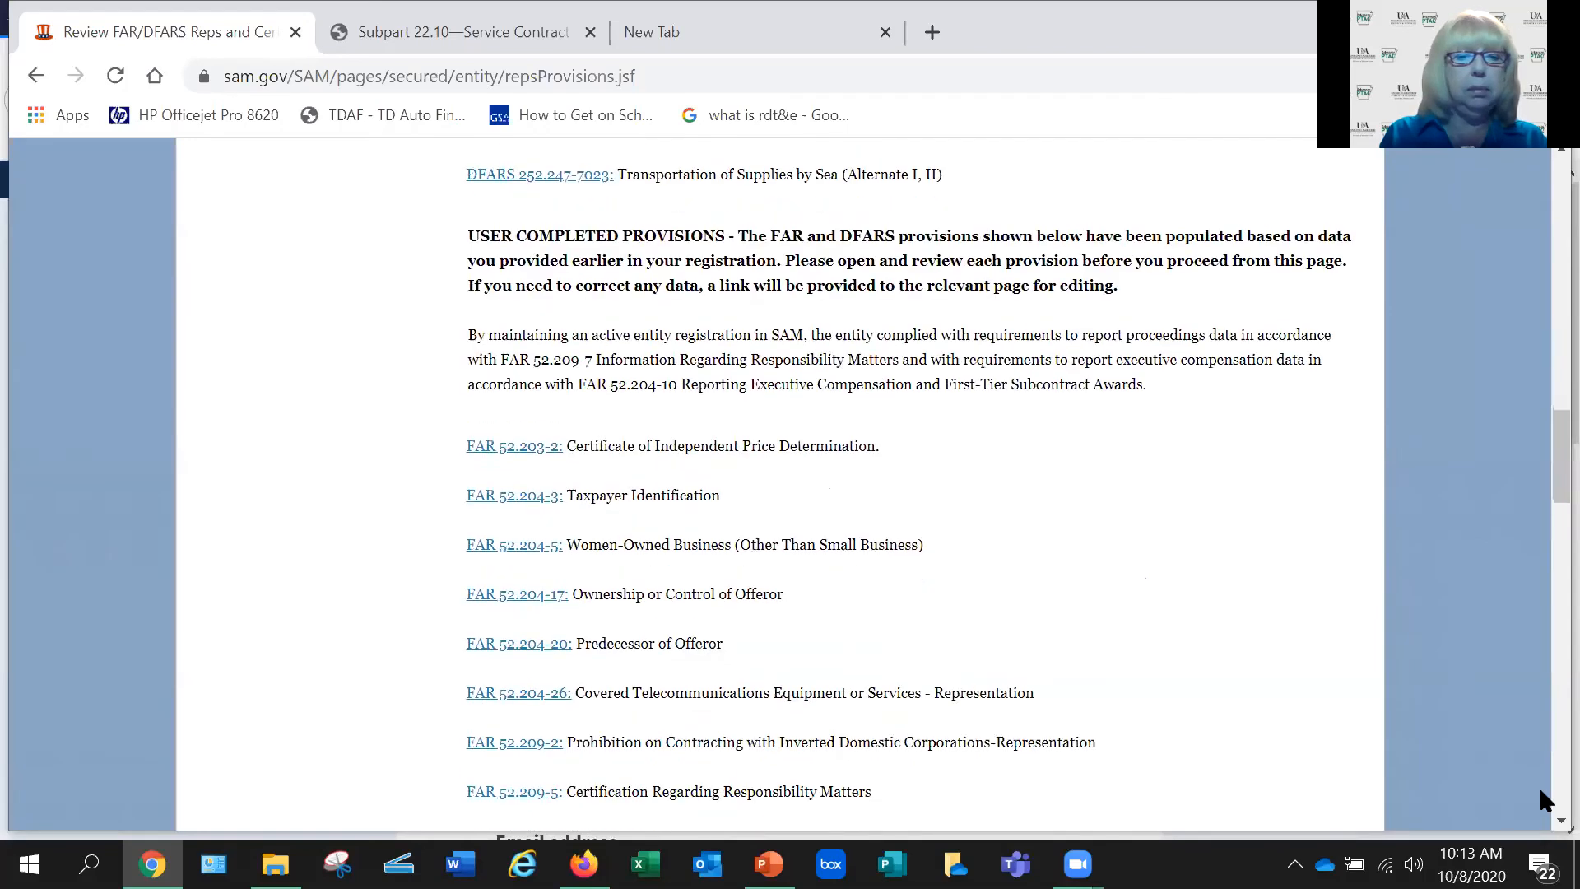
scroll(1538, 787, "down", 5)
scroll(1539, 787, "down", 10)
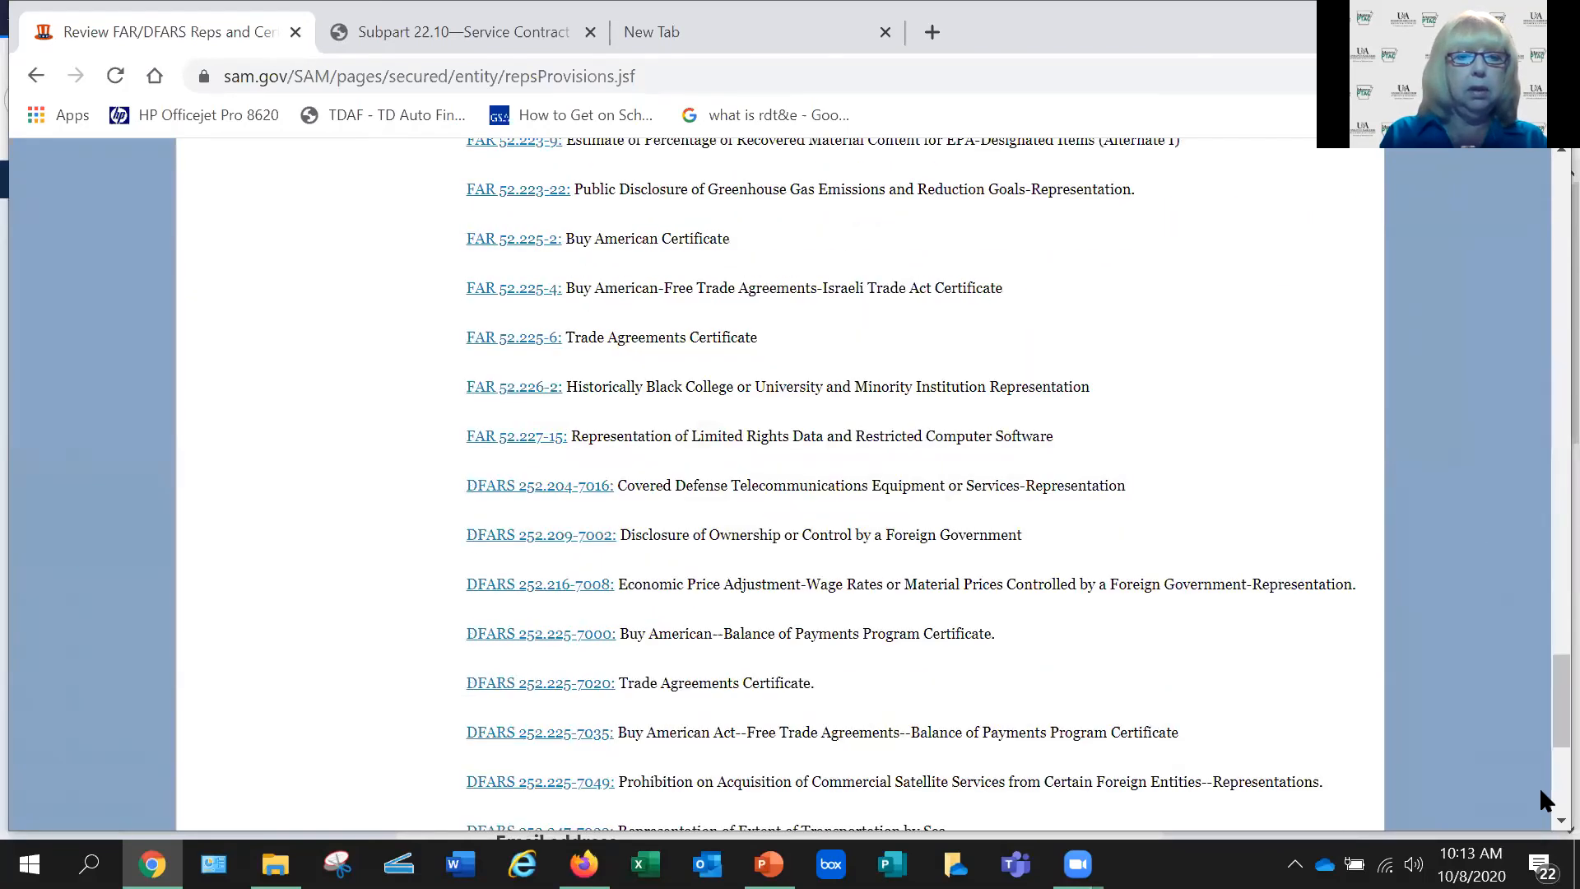
scroll(1538, 786, "down", 5)
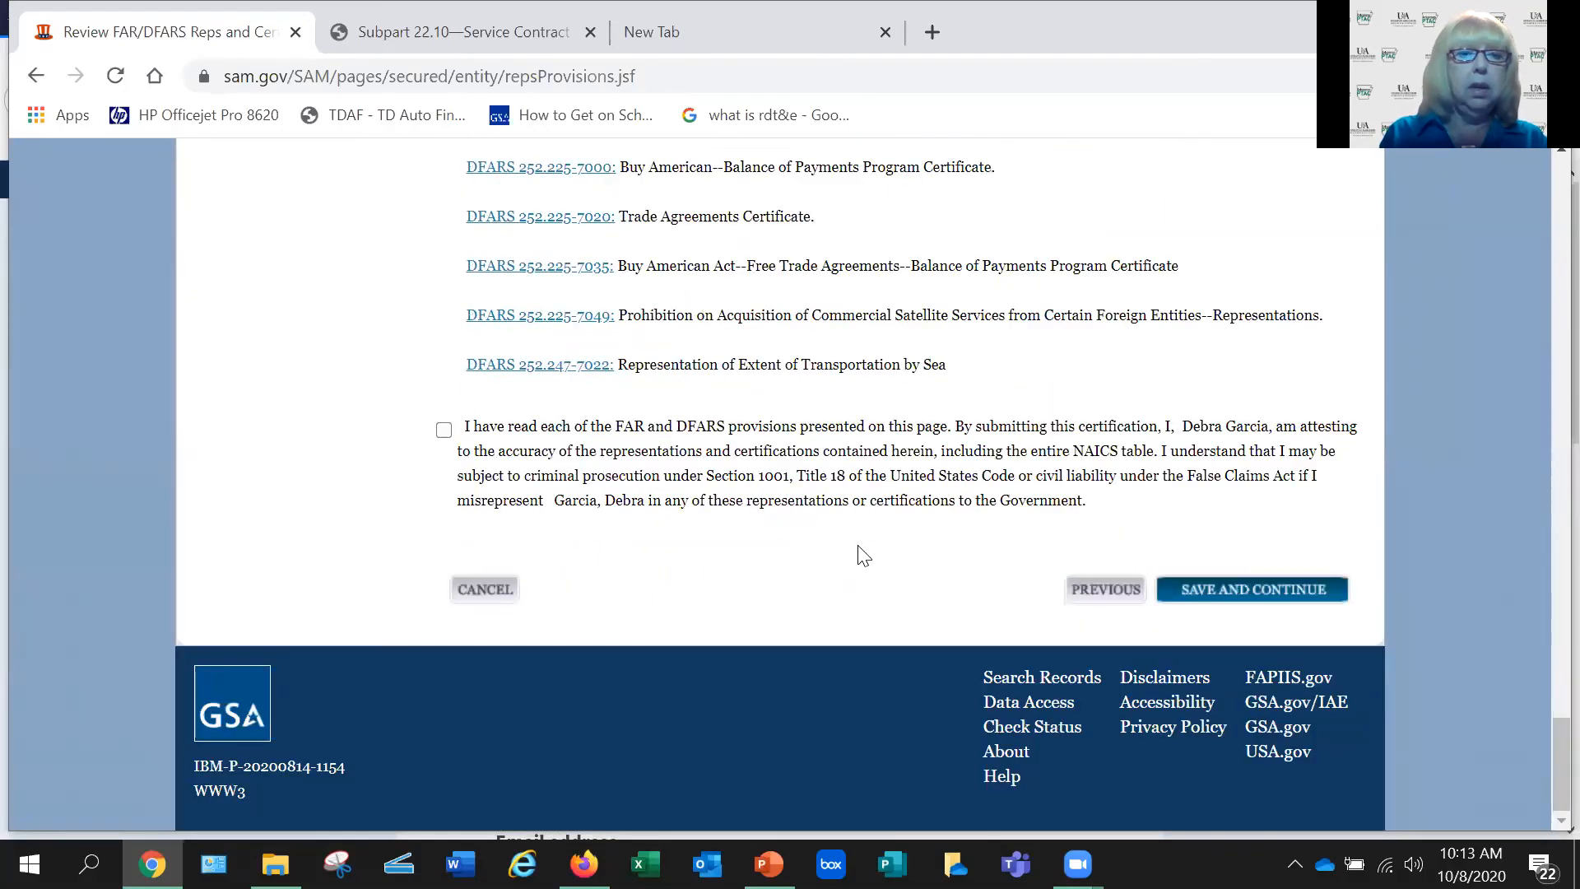
left_click(444, 430)
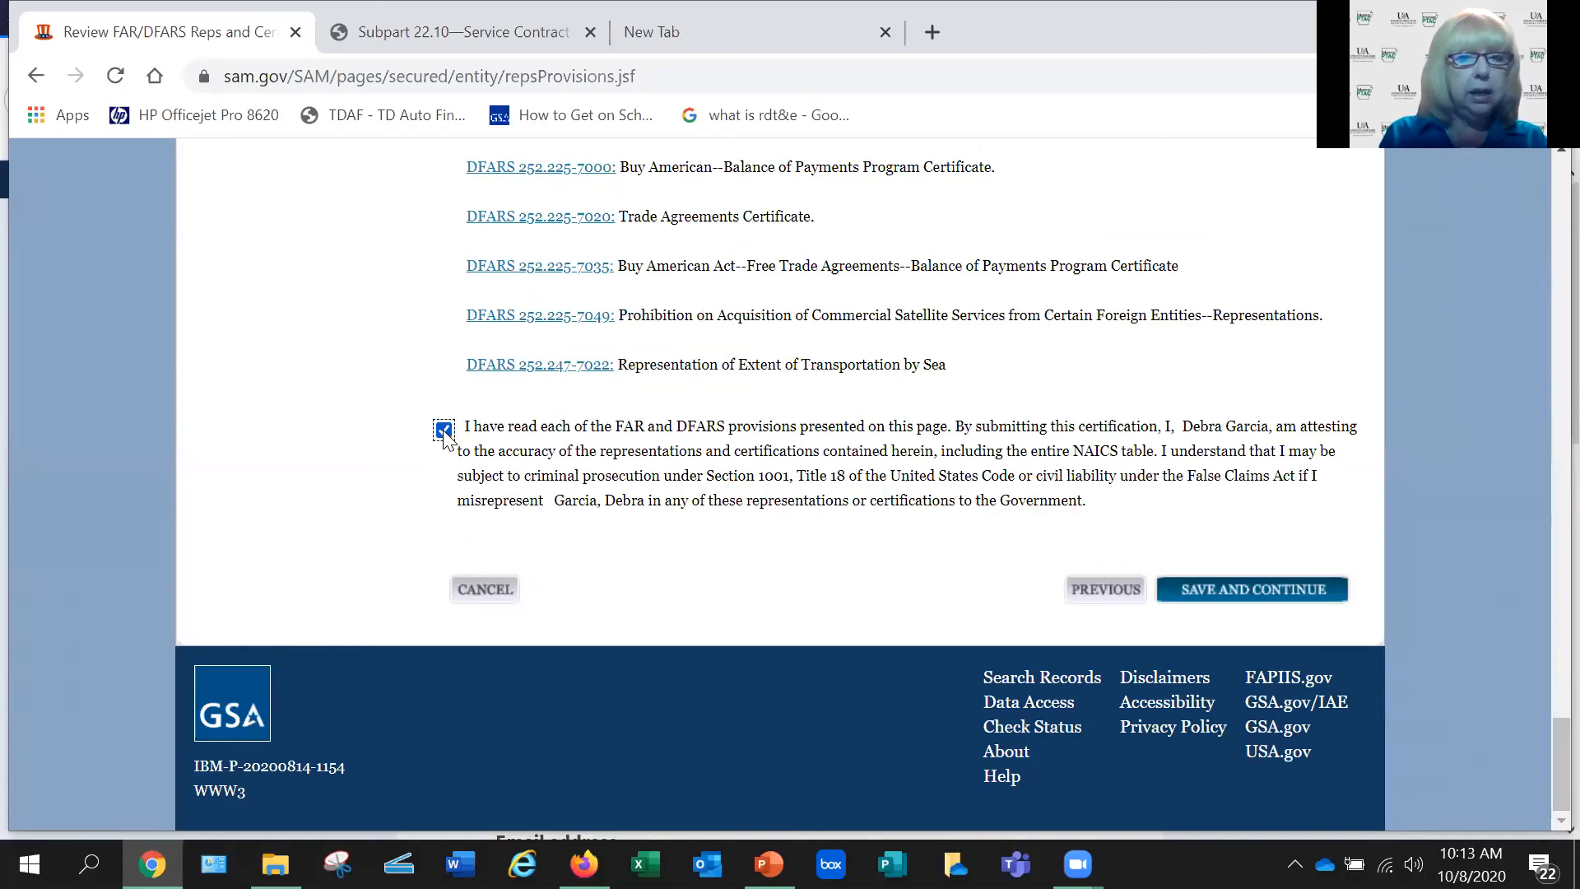
left_click(1290, 594)
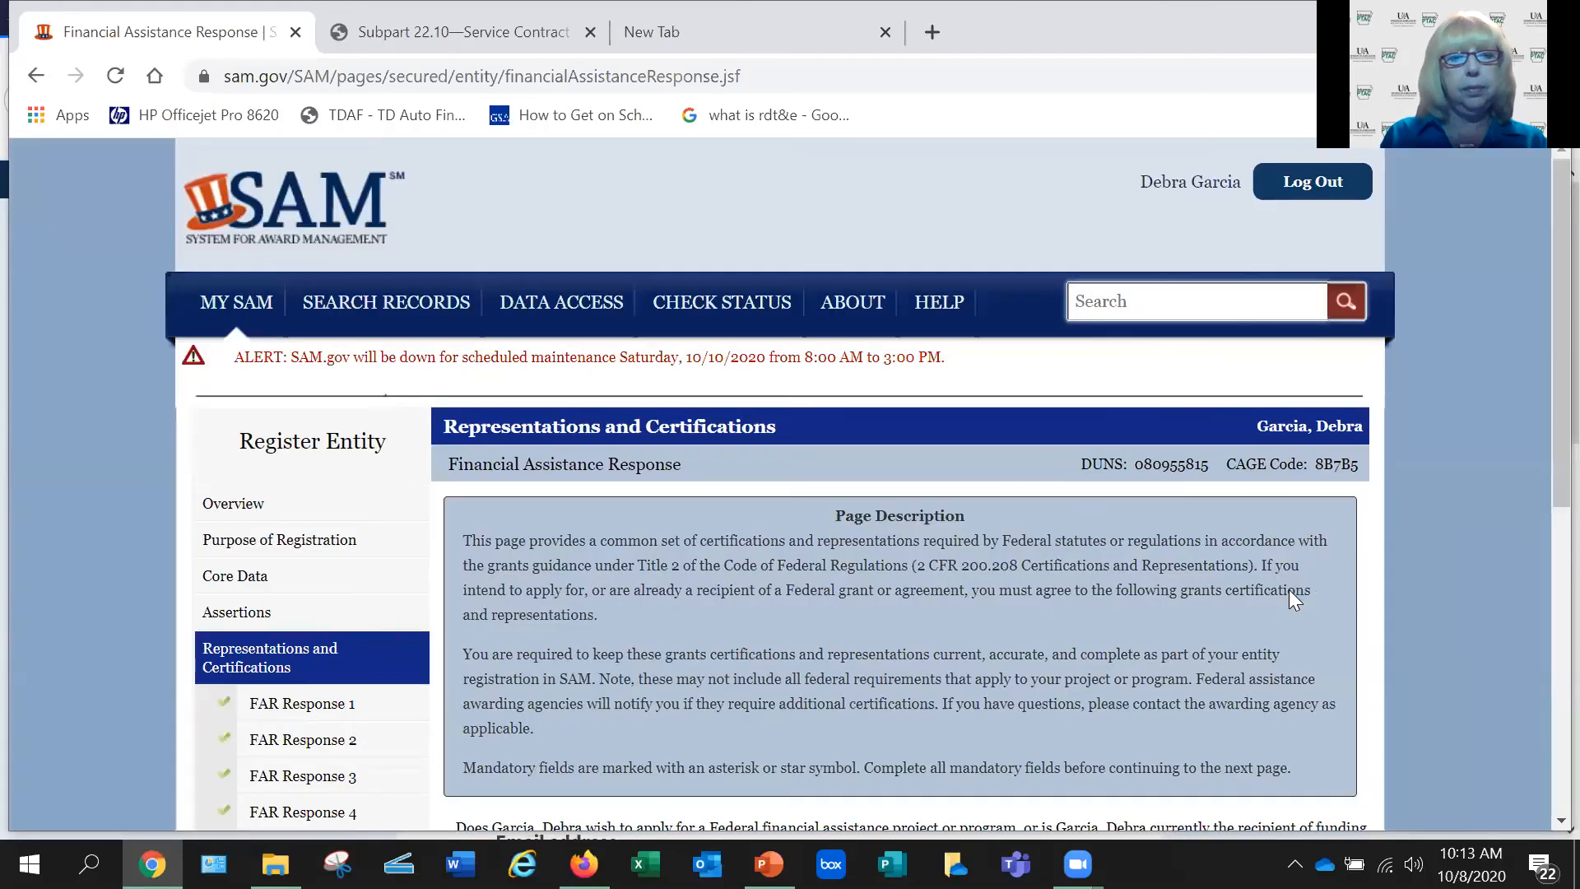
- Answer Yes to applying for or receiving funding under a Federal financial assistance project or program
scroll(1539, 788, "down", 7)
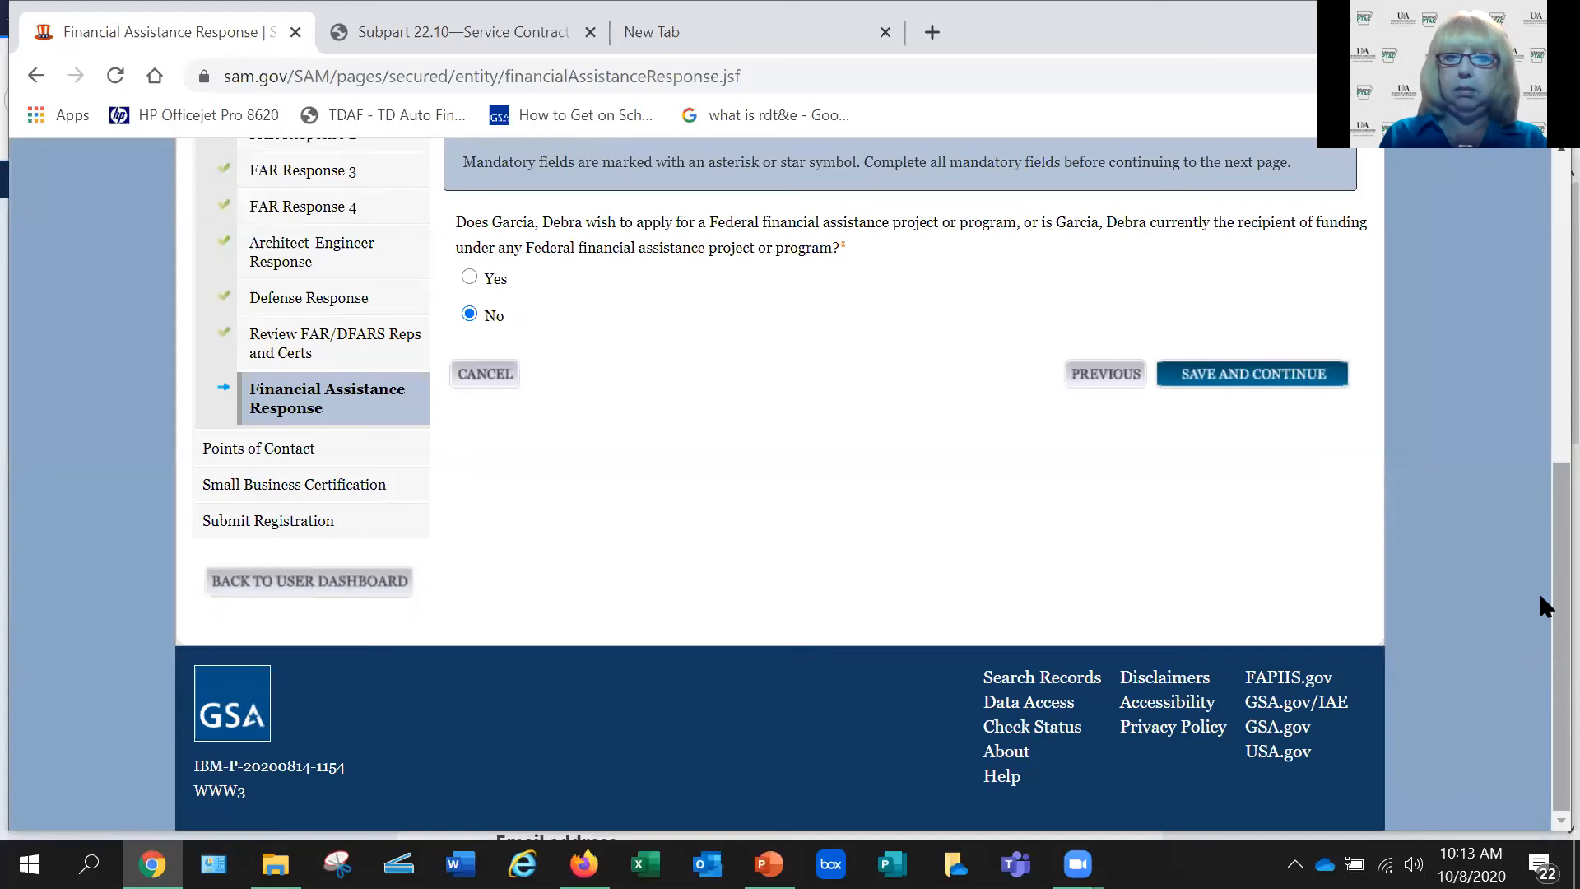
scroll(1541, 508, "up", 5)
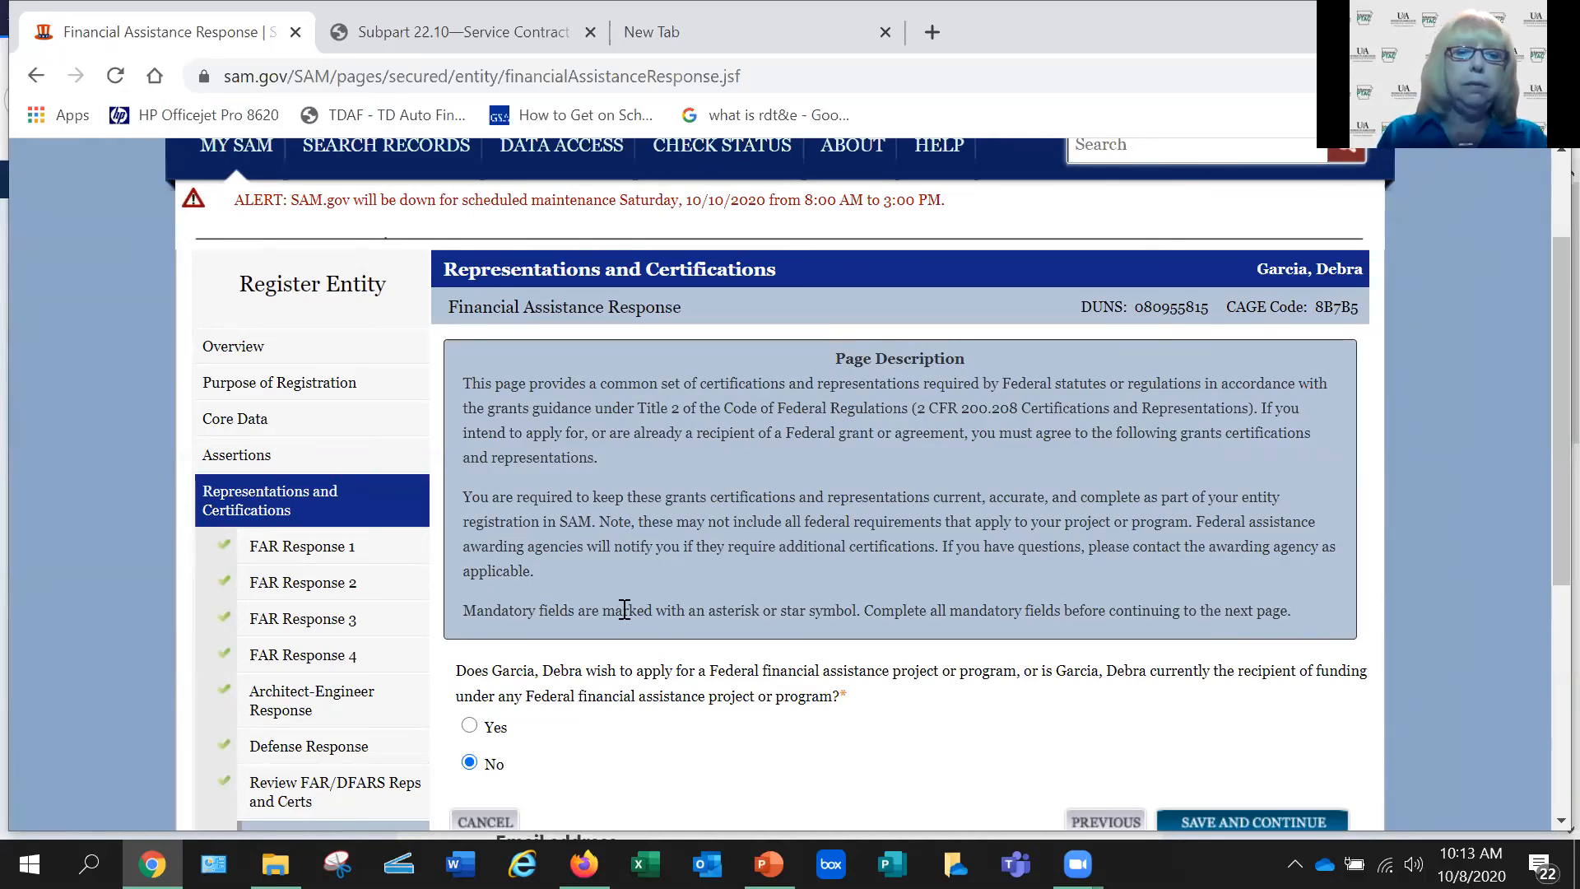
left_click(473, 724)
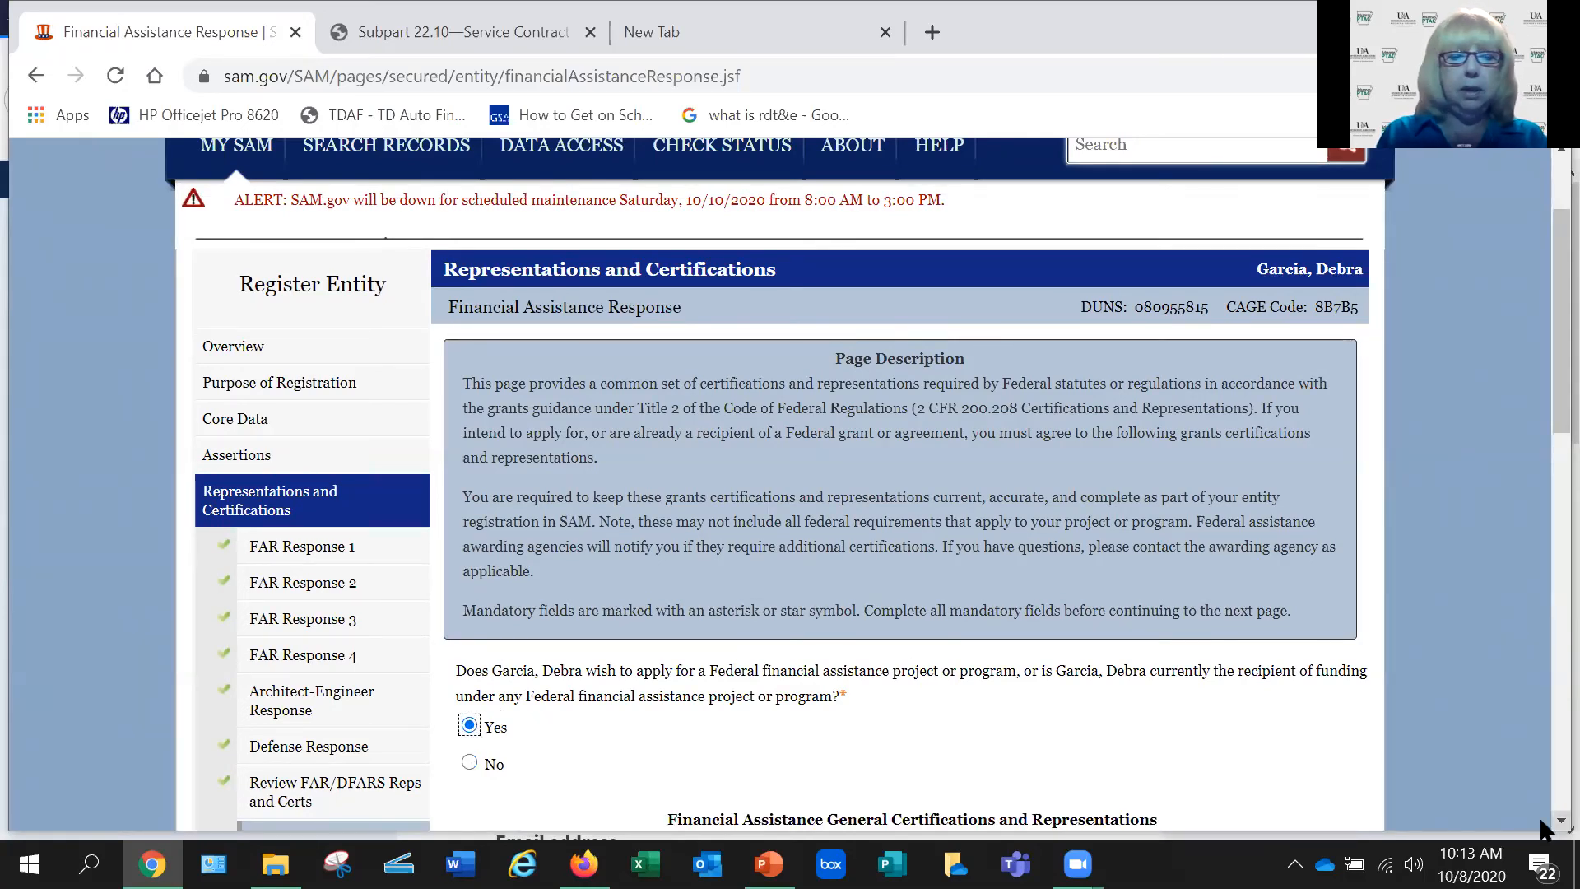
- Review the Financial Assistance General Certifications and Representations, and certify that each of them has been read
scroll(1541, 820, "down", 3)
scroll(1542, 826, "down", 3)
scroll(1543, 825, "down", 3)
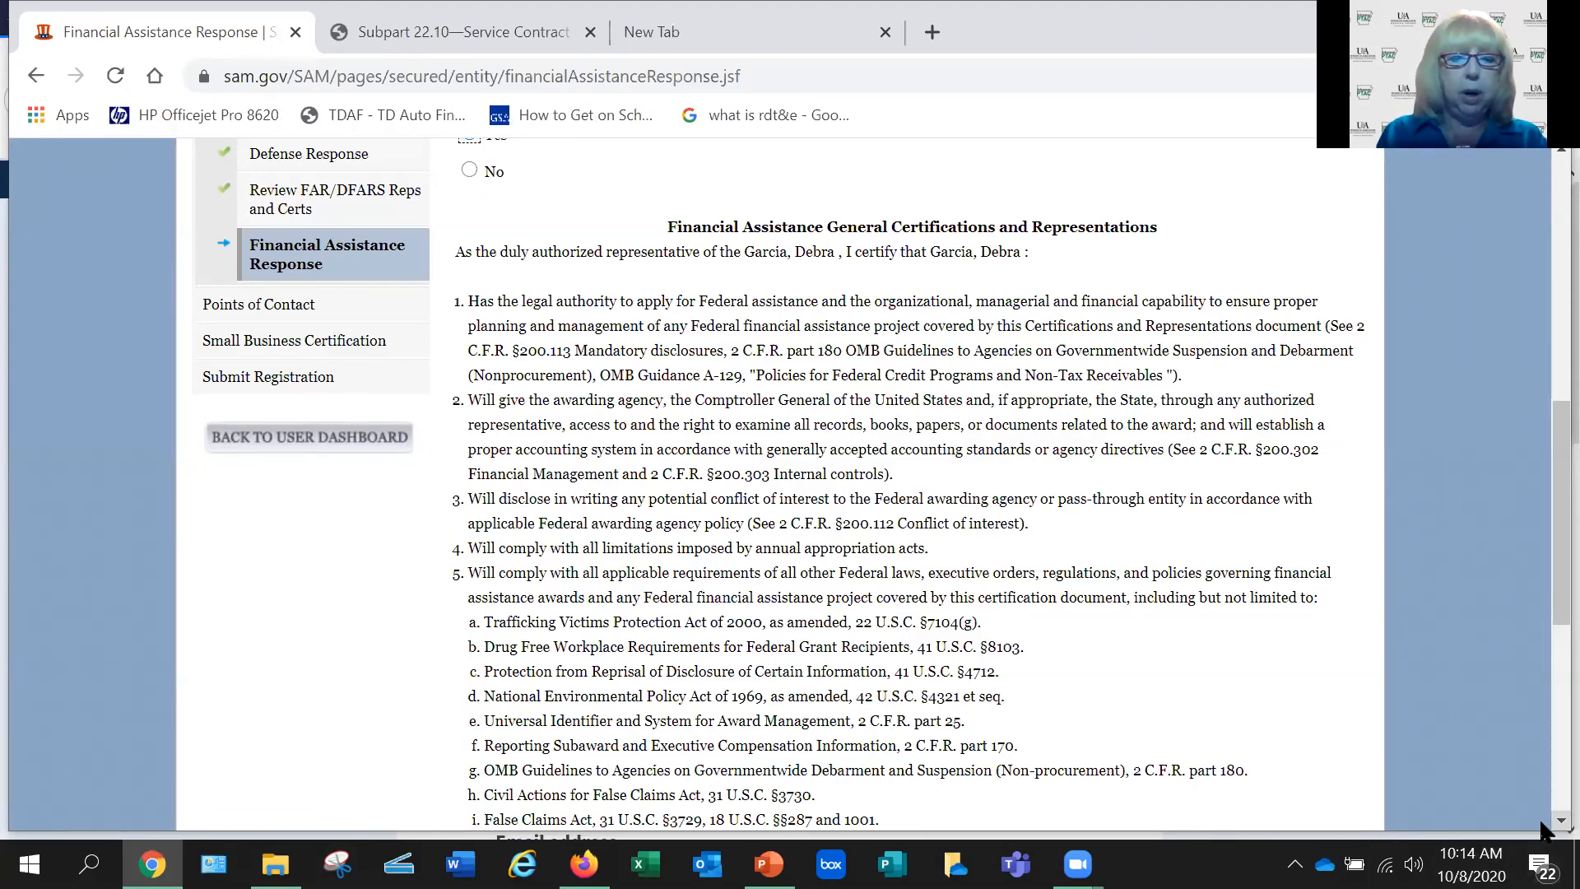
scroll(1541, 825, "down", 3)
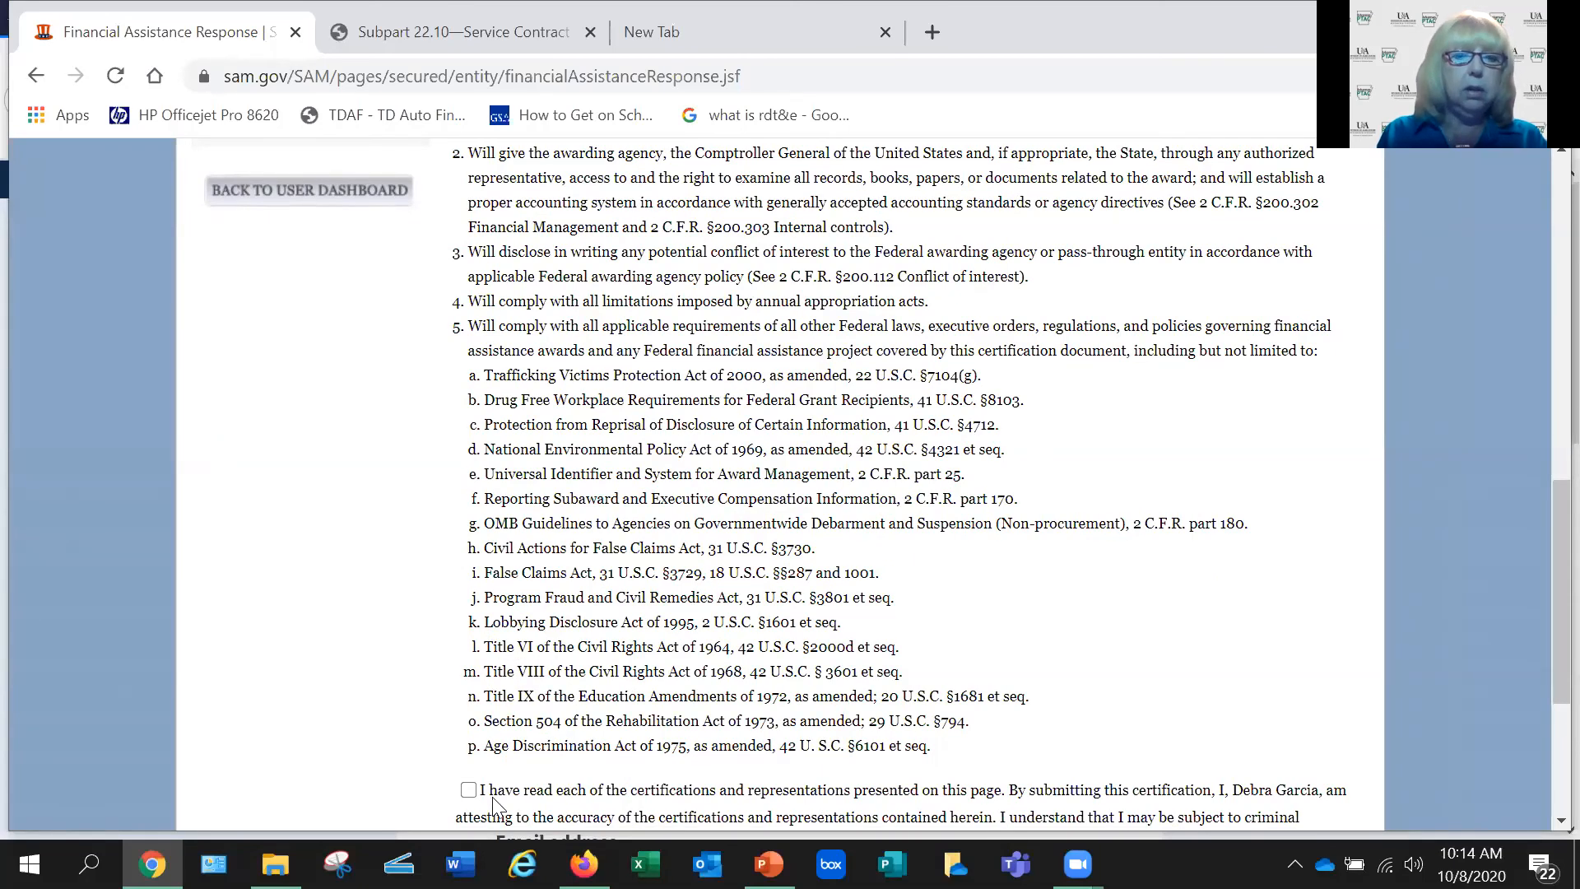
left_click(468, 790)
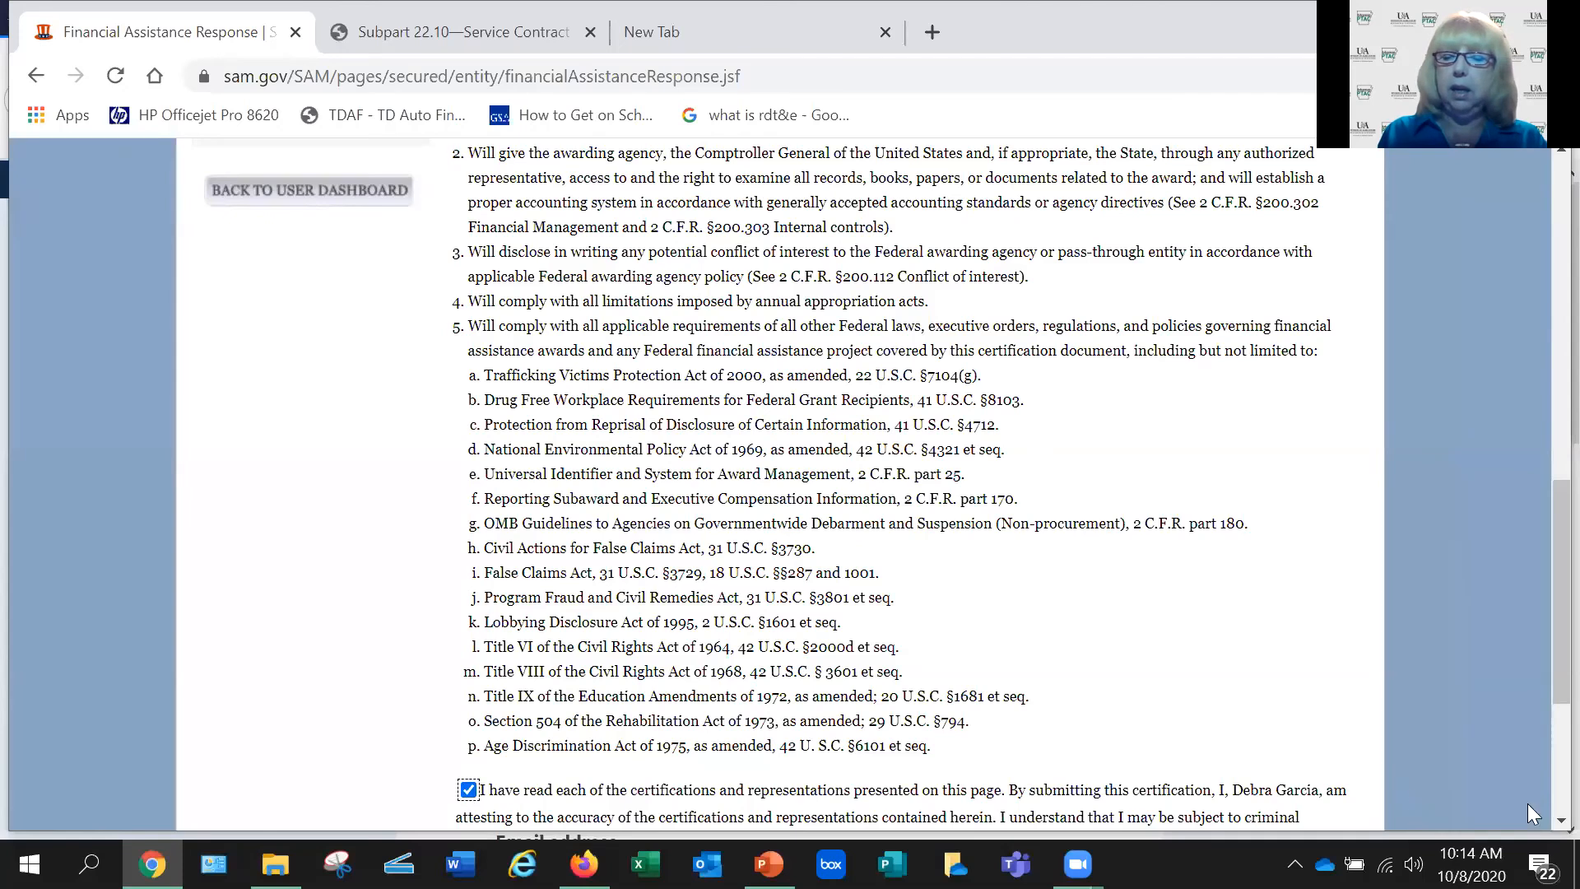
- Save the certified Financial Assistance Response page and continue to the Points of Contact section
scroll(1541, 808, "down", 4)
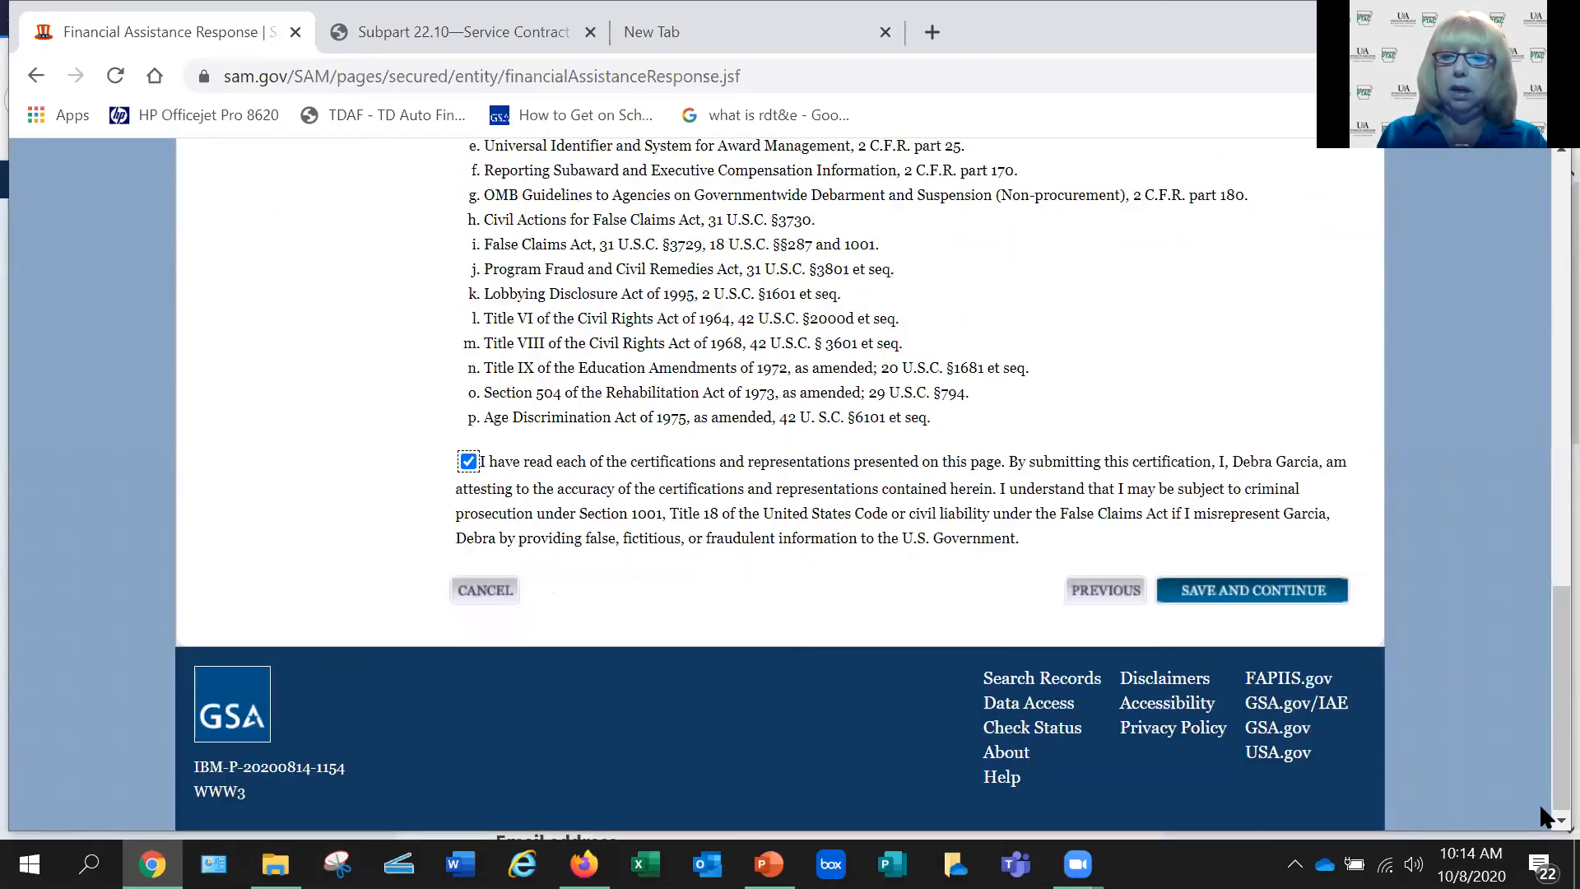
left_click(1240, 592)
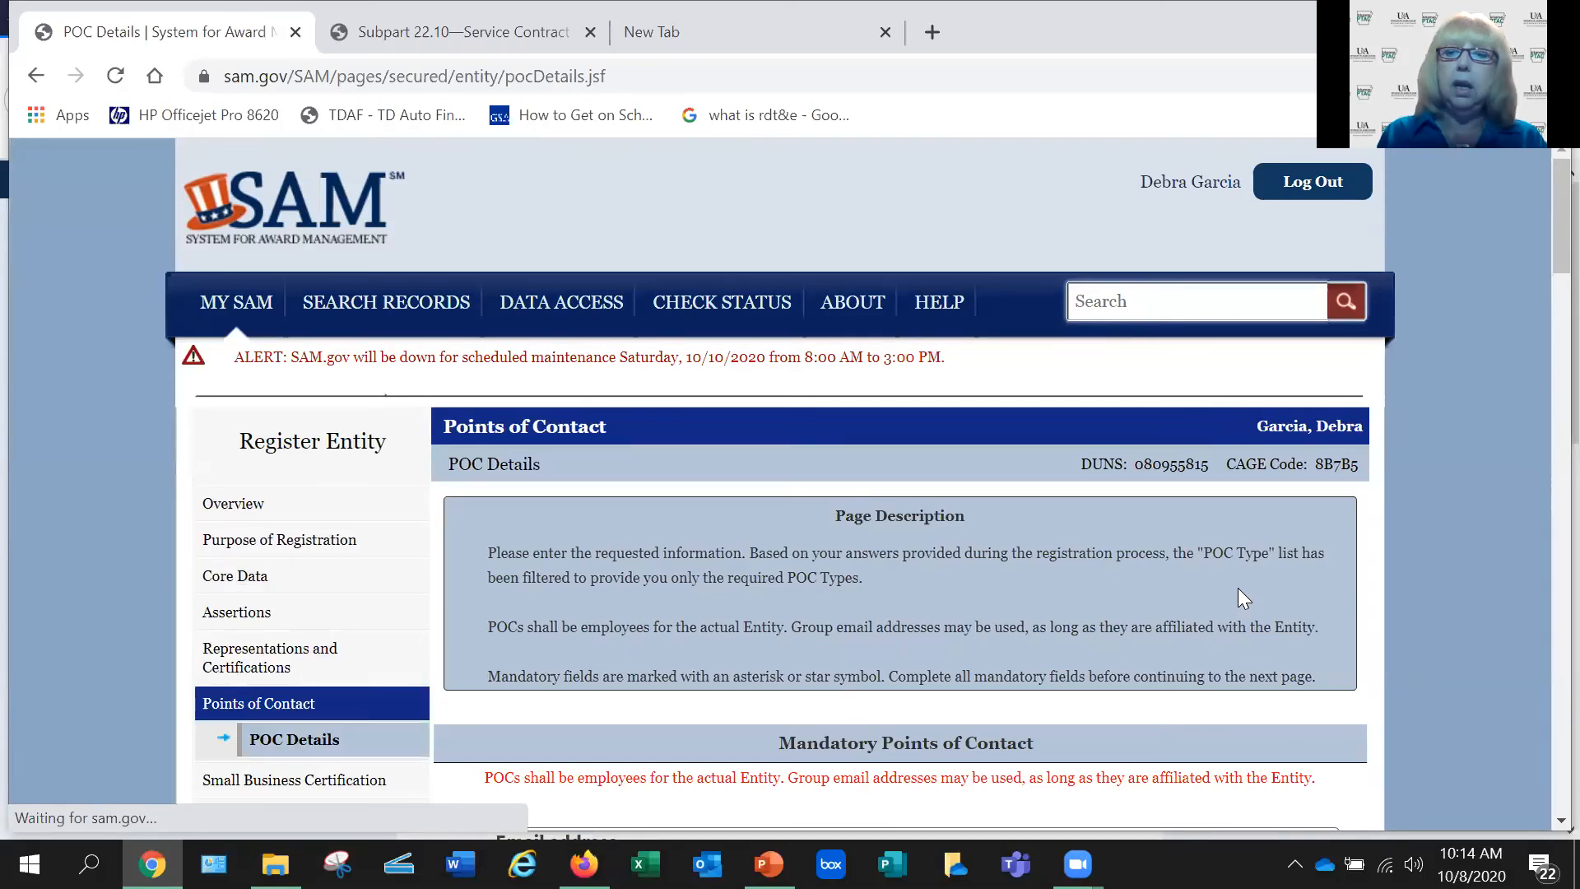
- Review the Accounts Receivable, Sole Proprietorship, Electronic Business and optional contact sections, and save the POC Details page
scroll(1544, 823, "down", 2)
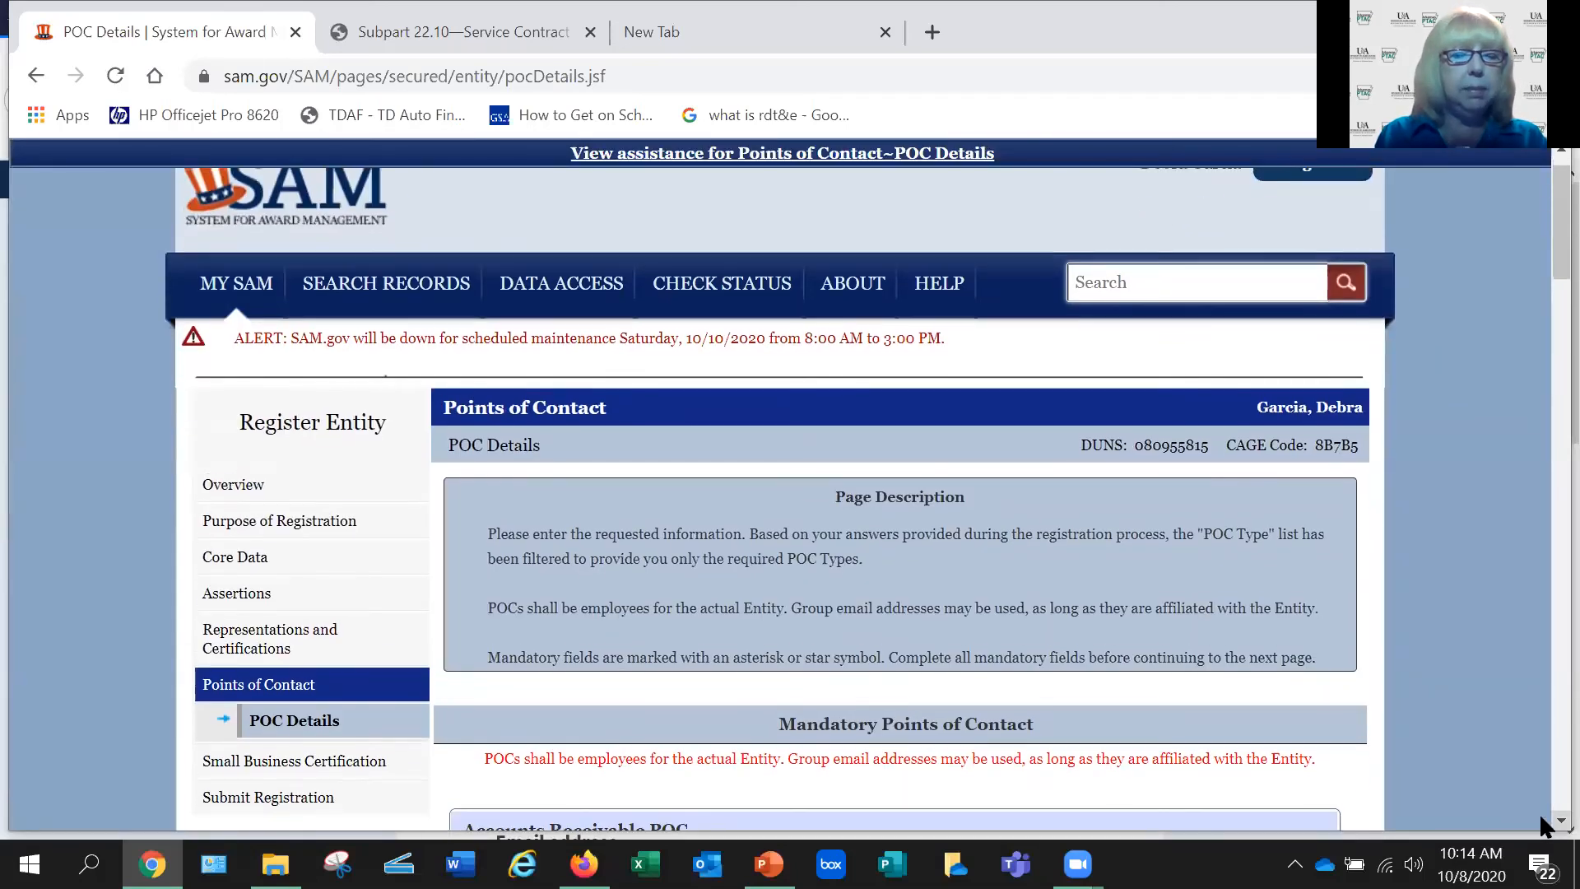
scroll(1543, 823, "down", 5)
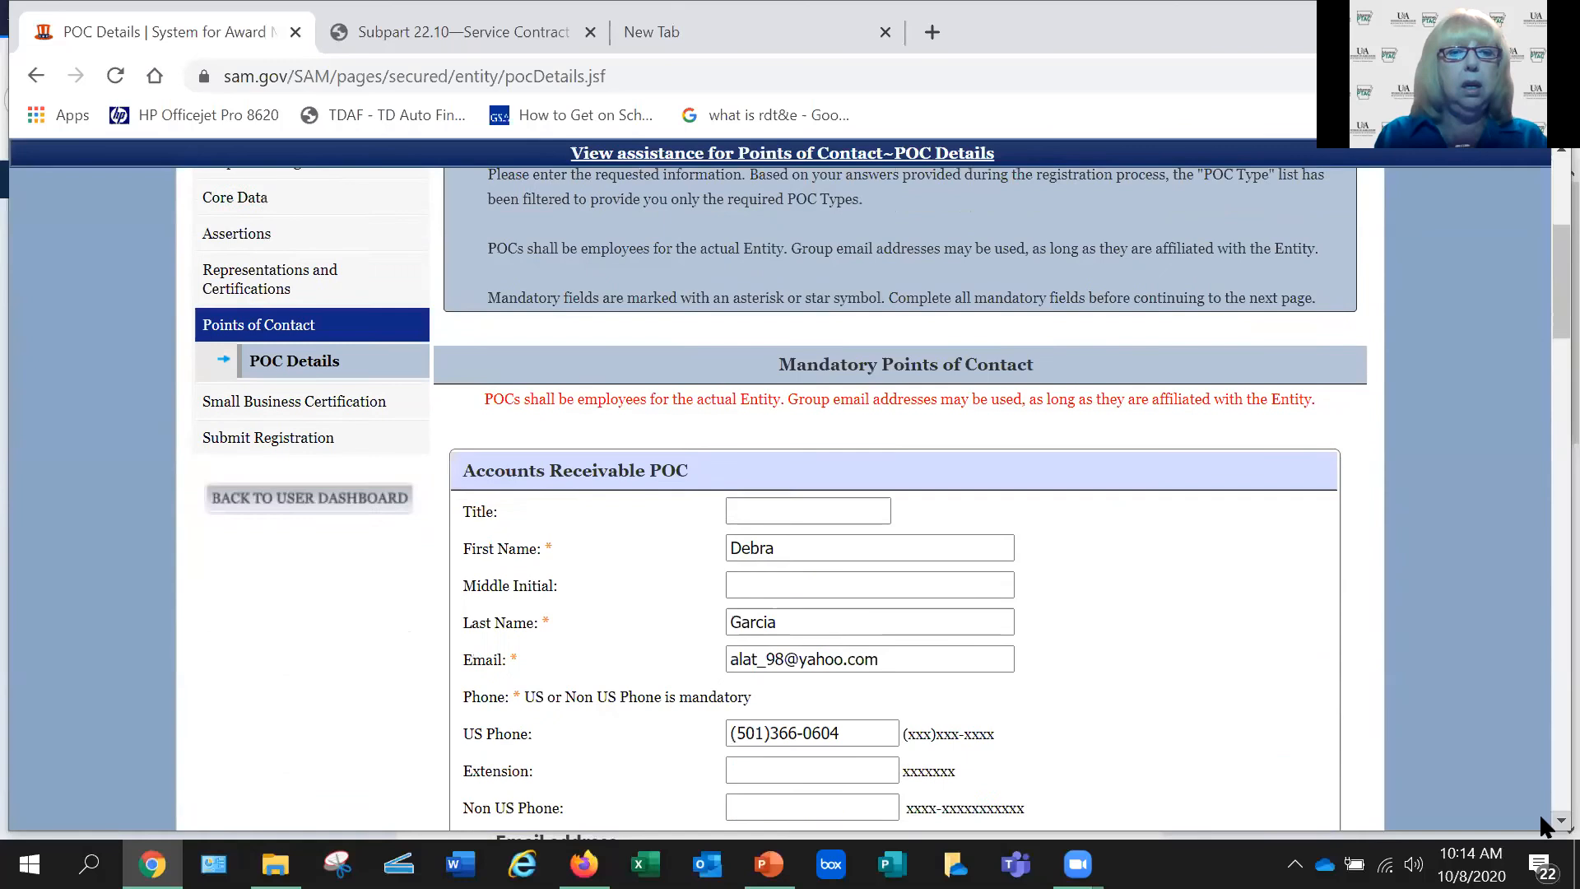
scroll(1544, 823, "down", 5)
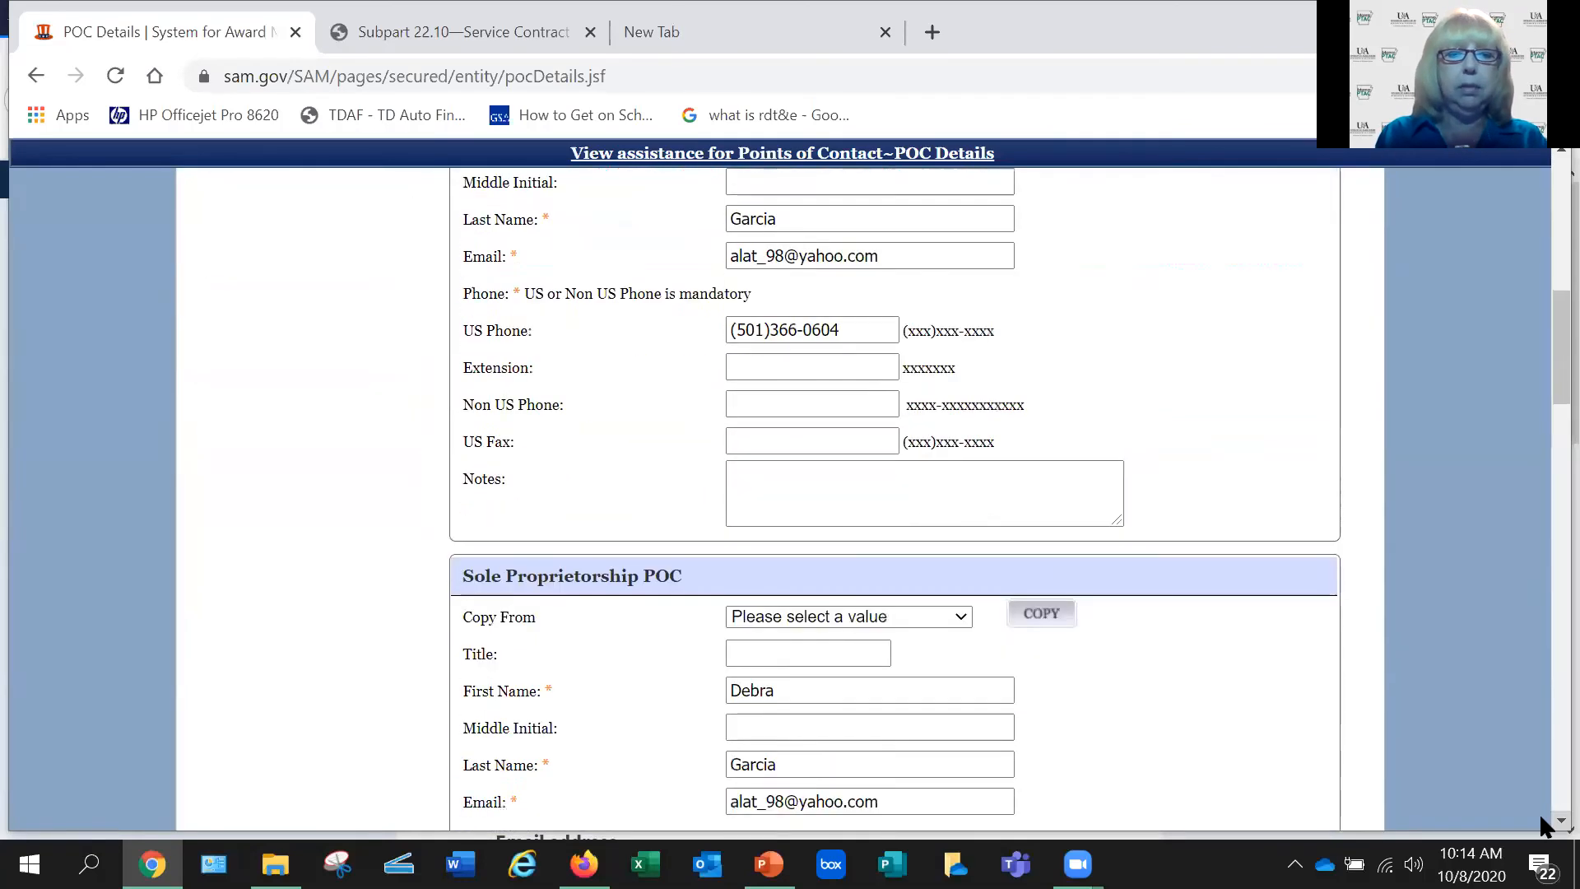
scroll(1543, 823, "down", 5)
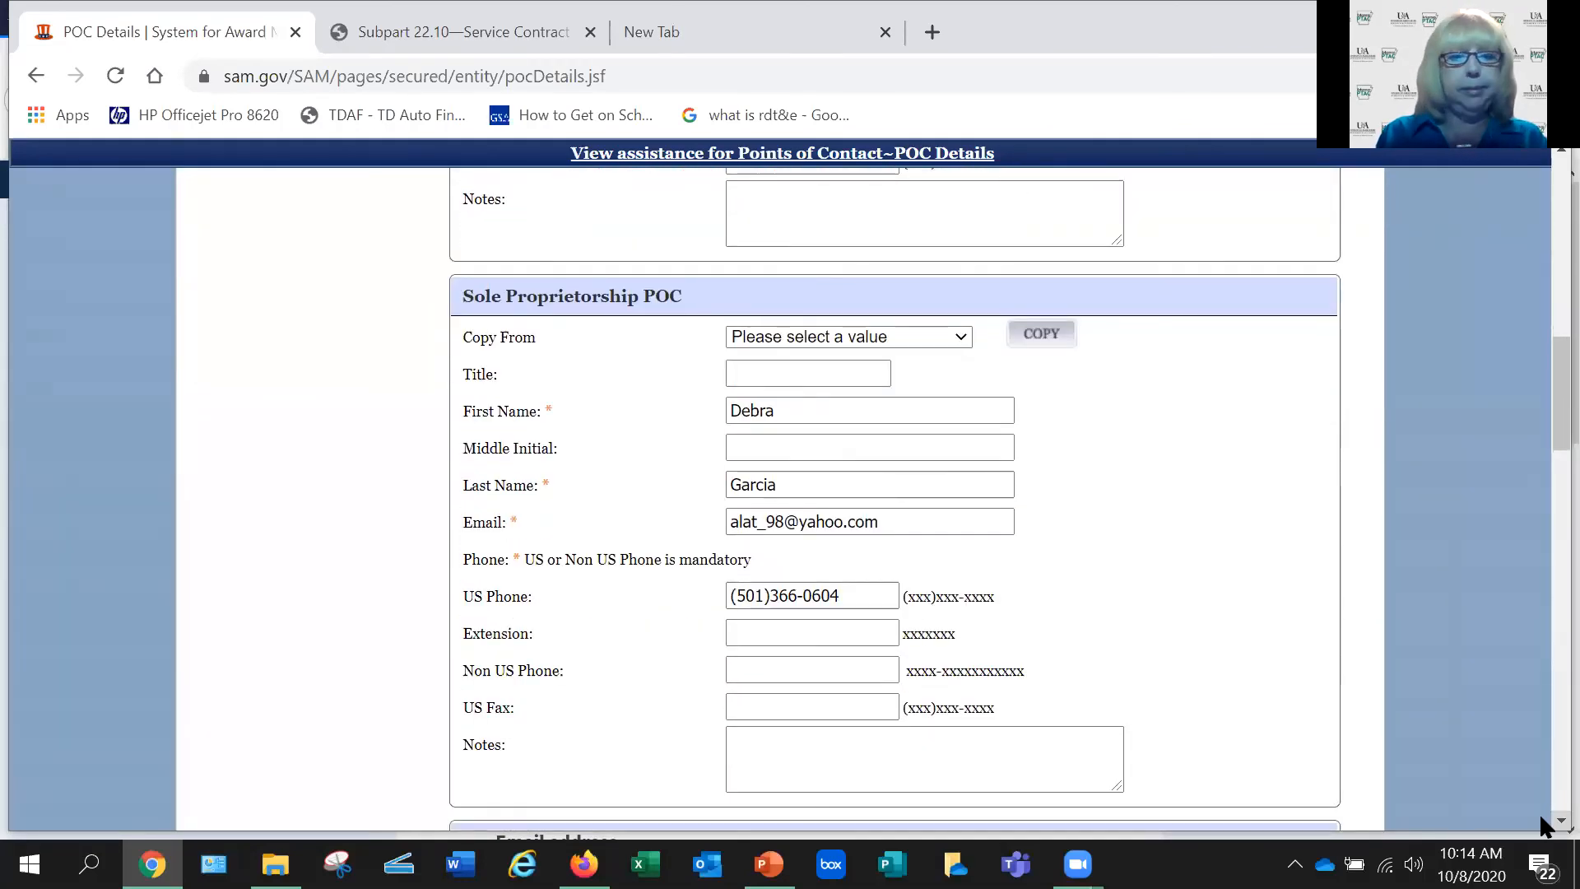
scroll(1543, 823, "down", 1)
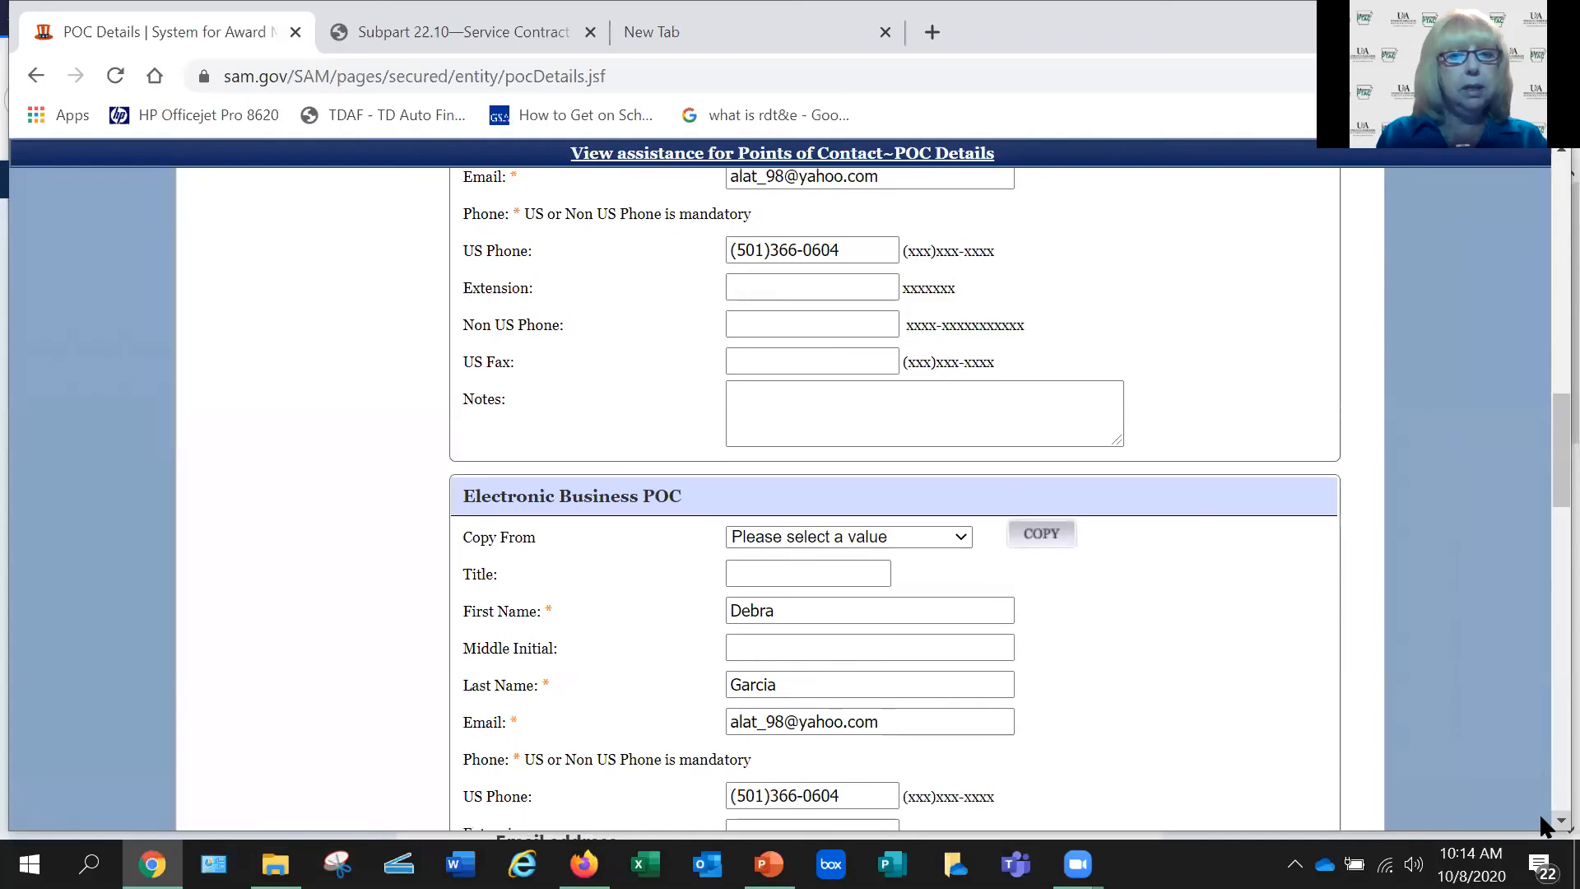
scroll(1544, 823, "down", 4)
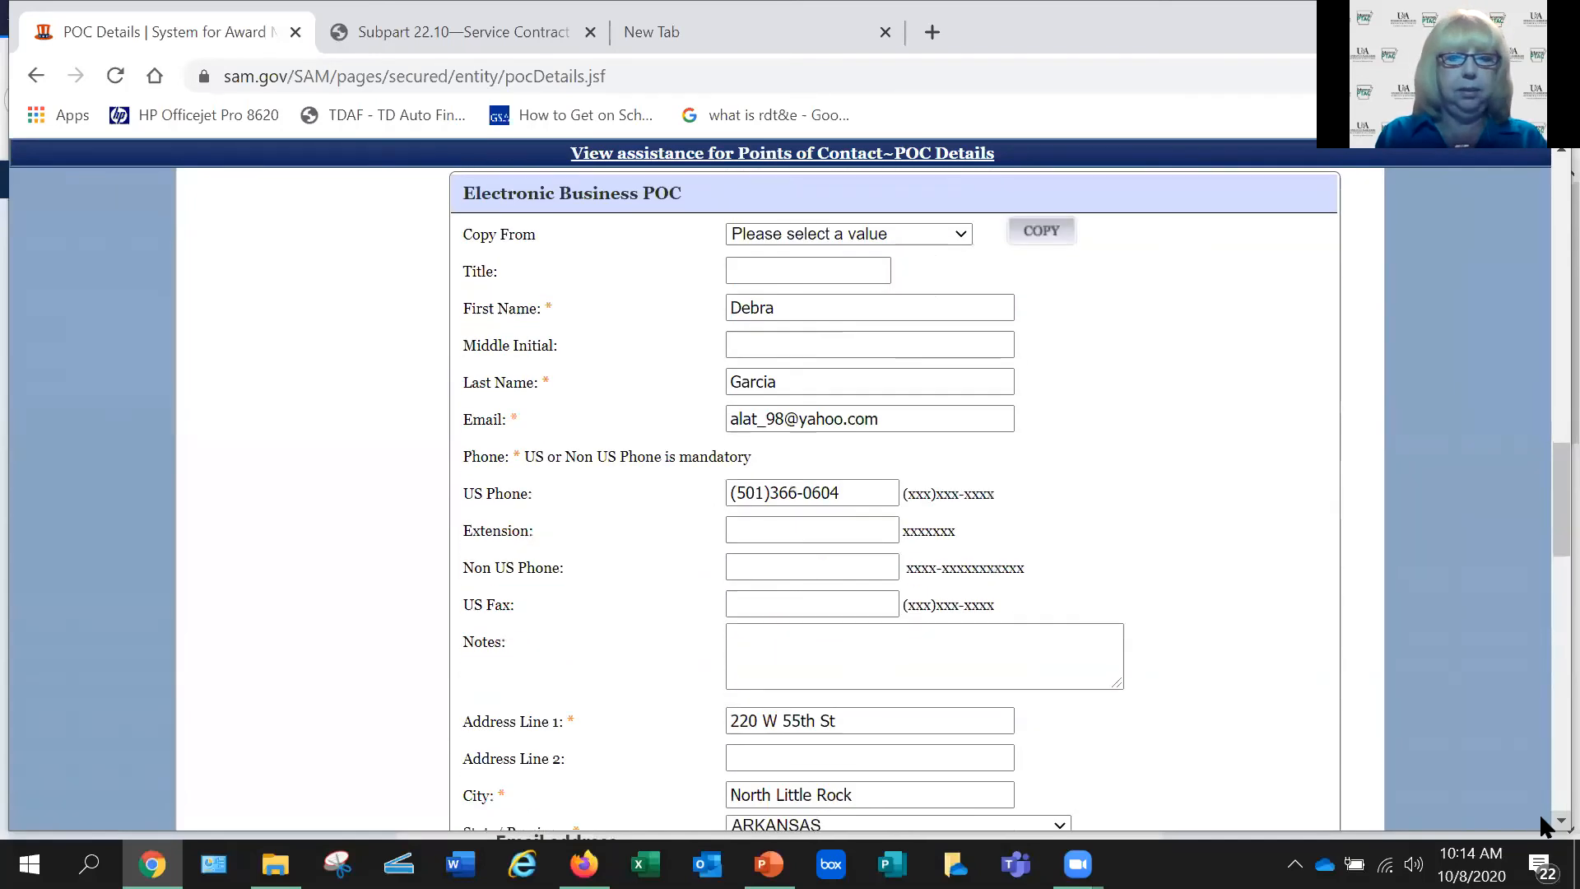
scroll(1544, 823, "down", 5)
scroll(1544, 822, "down", 9)
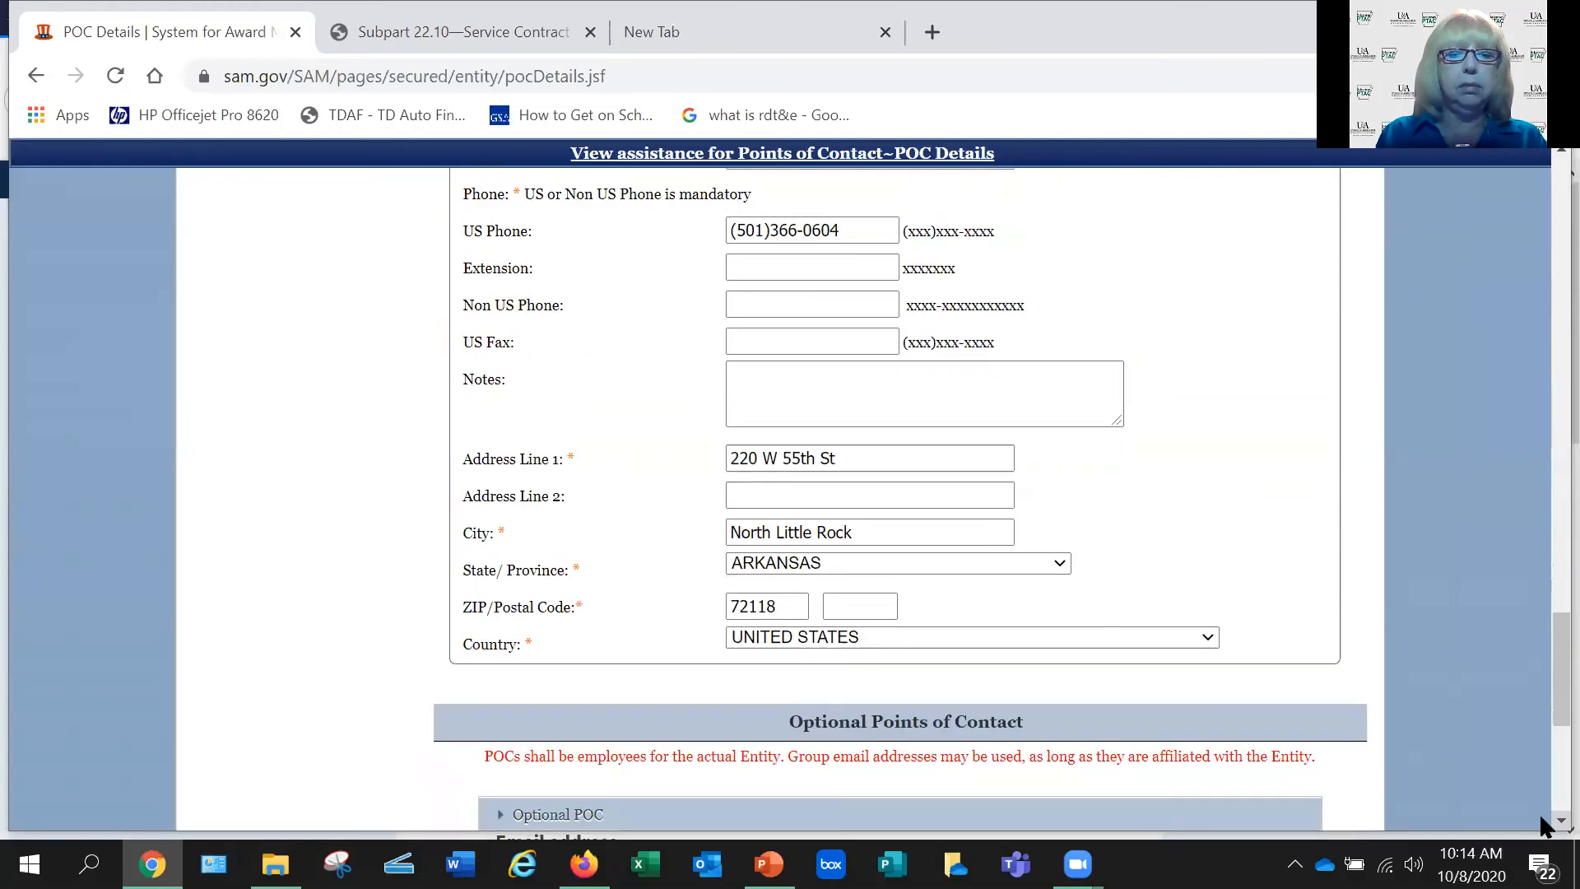
scroll(1544, 823, "down", 4)
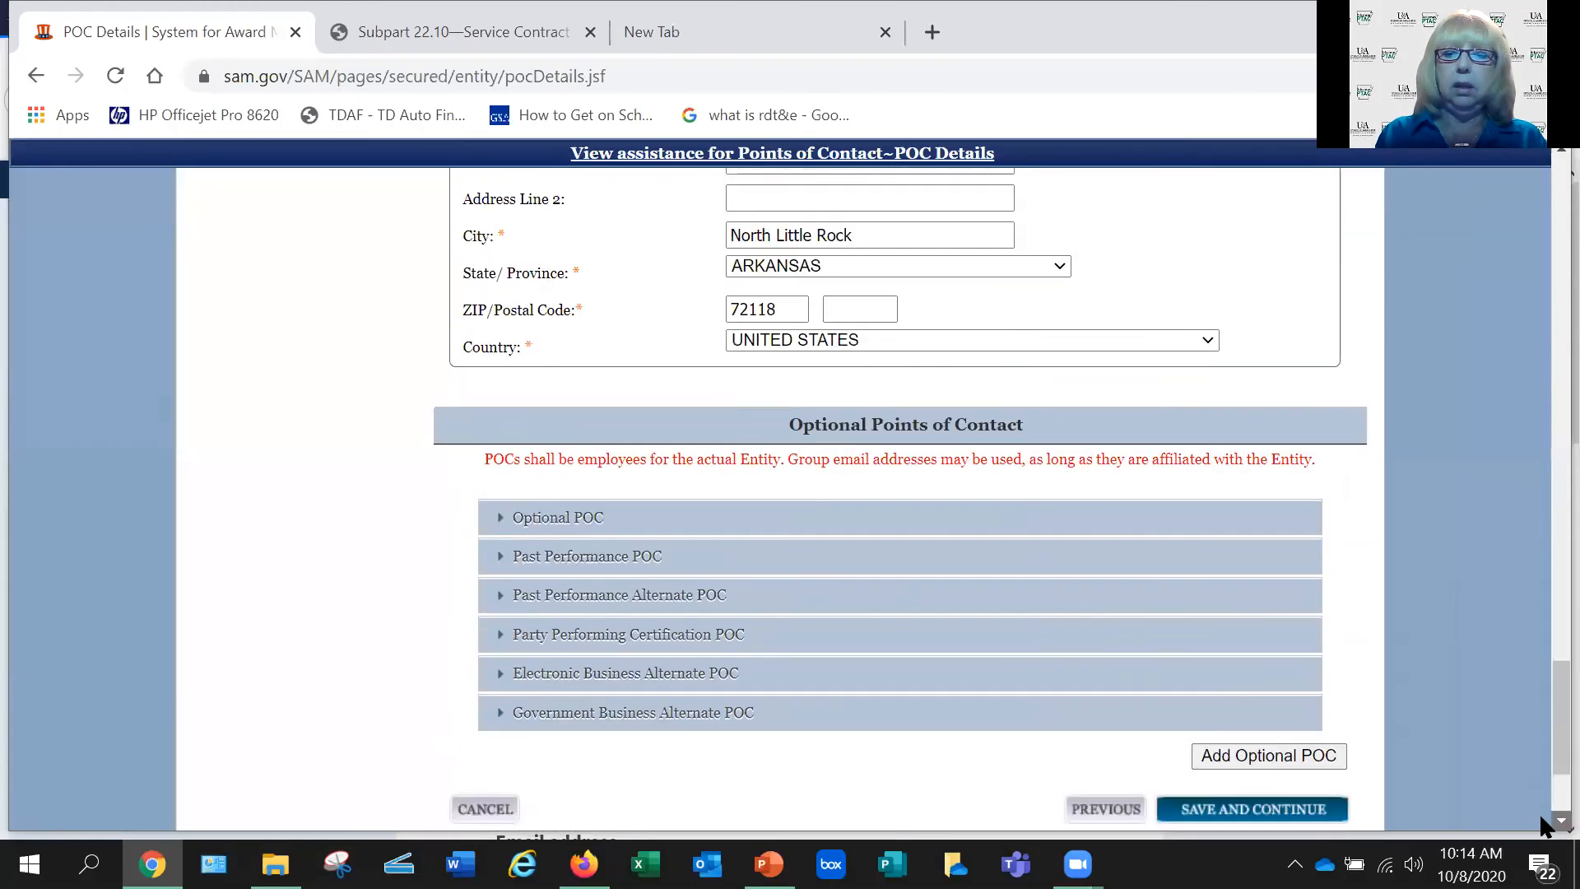
scroll(1544, 823, "down", 2)
left_click(1307, 712)
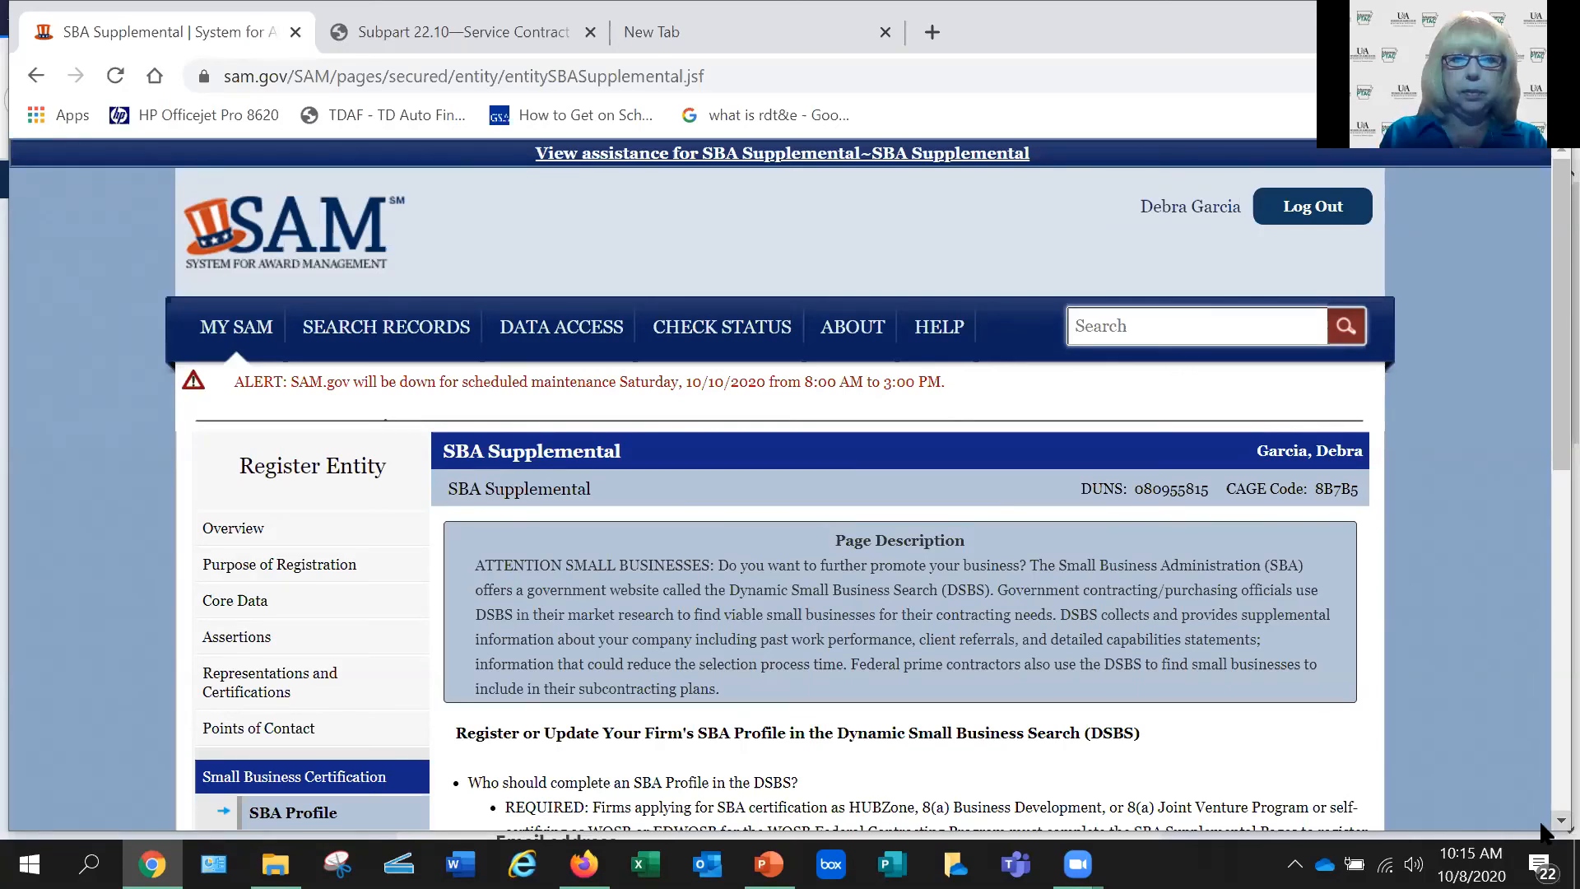
- Read the SBA Supplemental guidance on the Dynamic Small Business Search, and open the SBA profile for registering or updating
scroll(1543, 832, "down", 2)
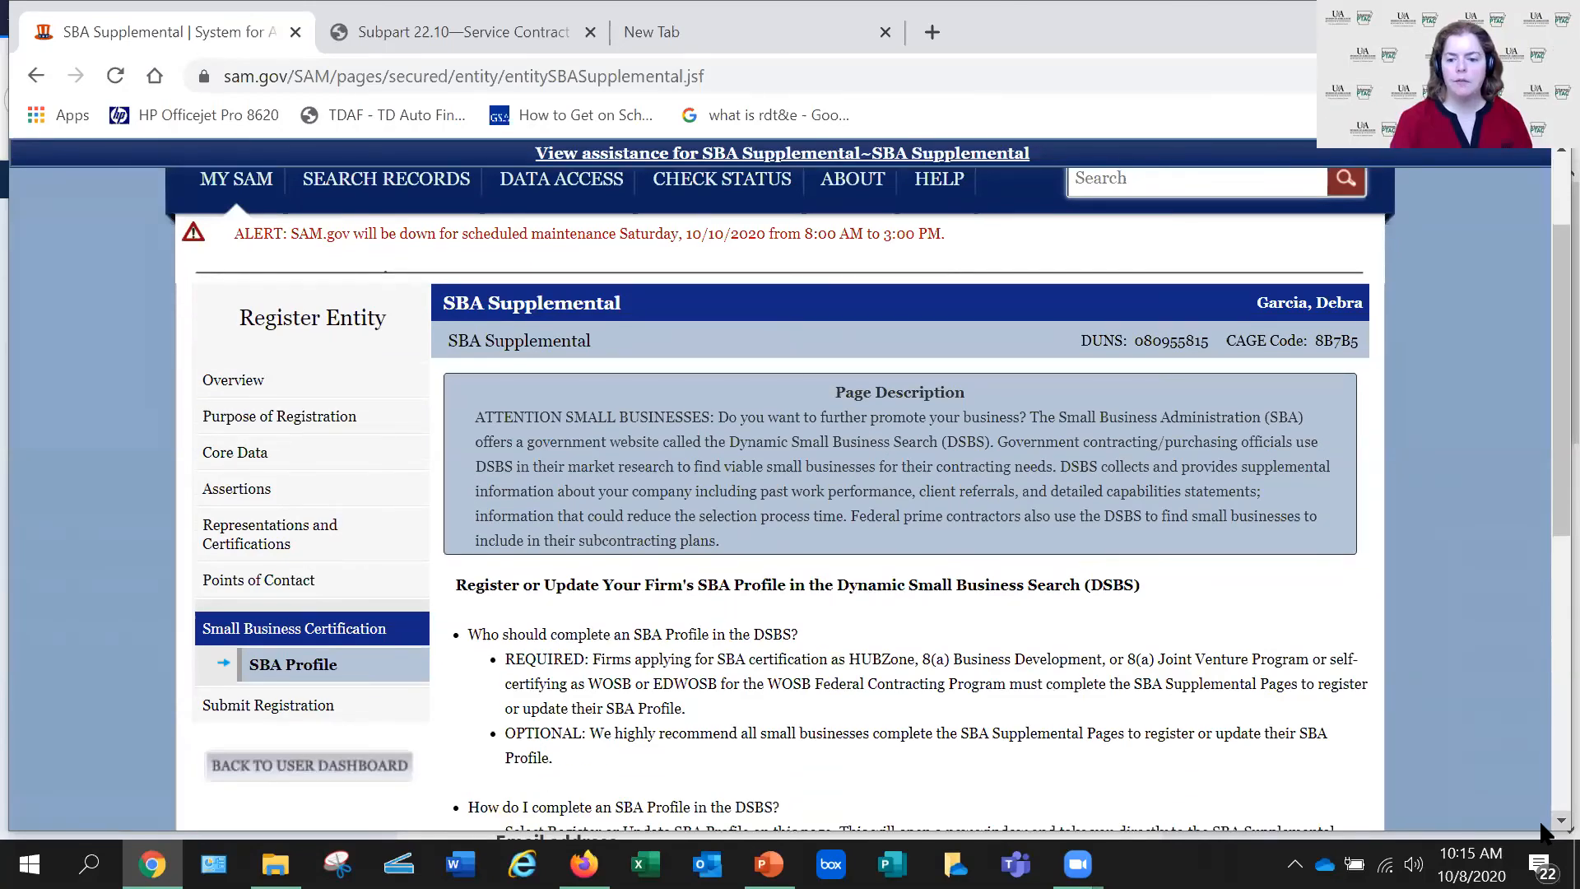
scroll(1545, 833, "down", 1)
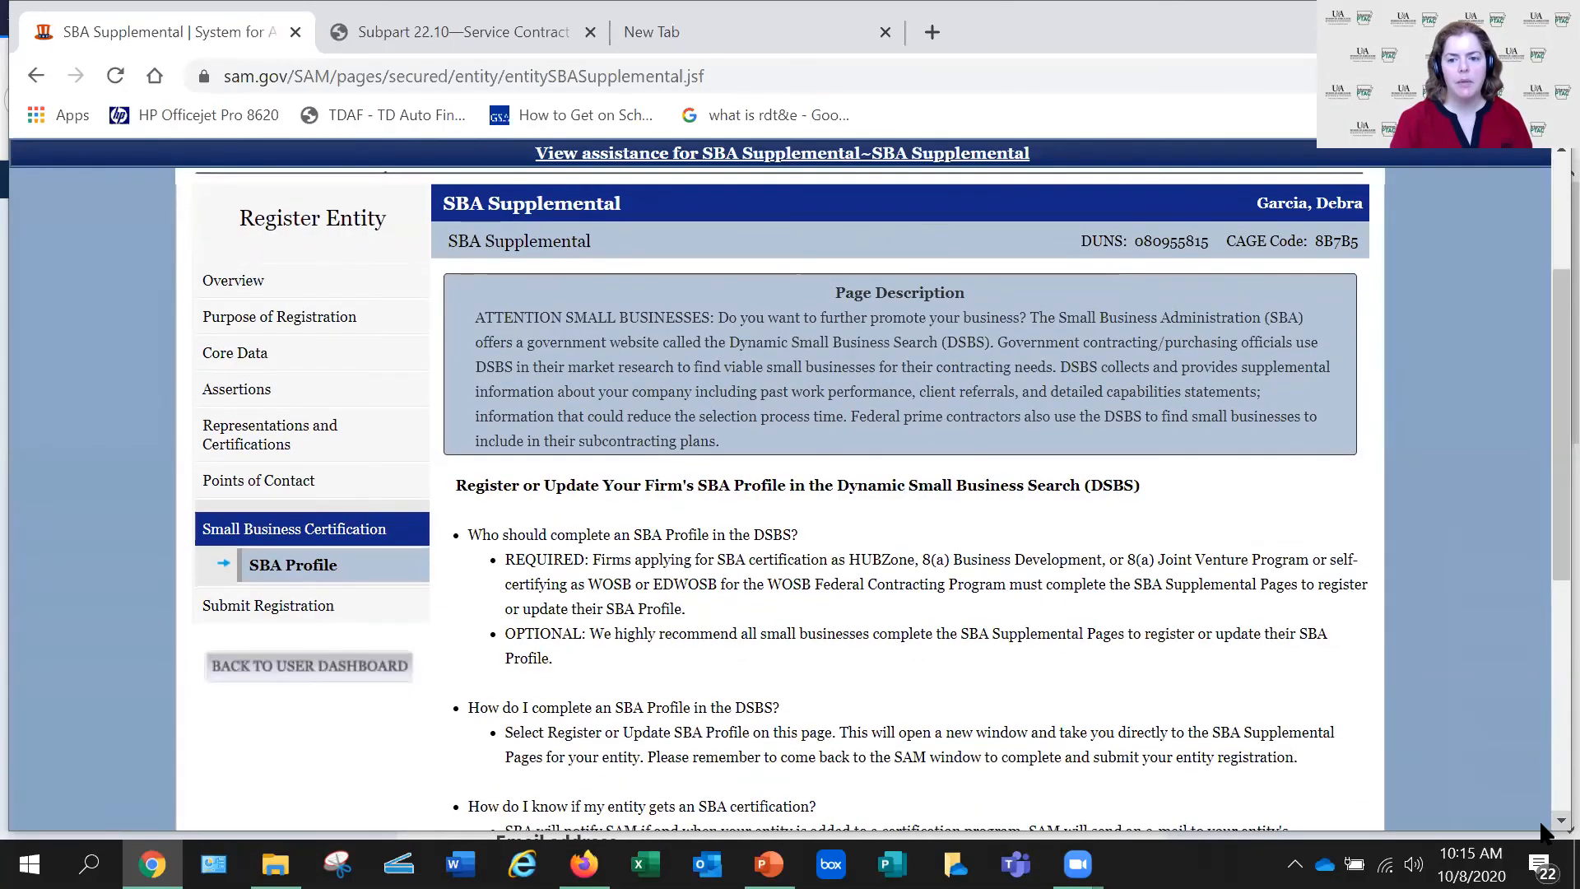
scroll(1543, 833, "down", 1)
scroll(1543, 833, "down", 3)
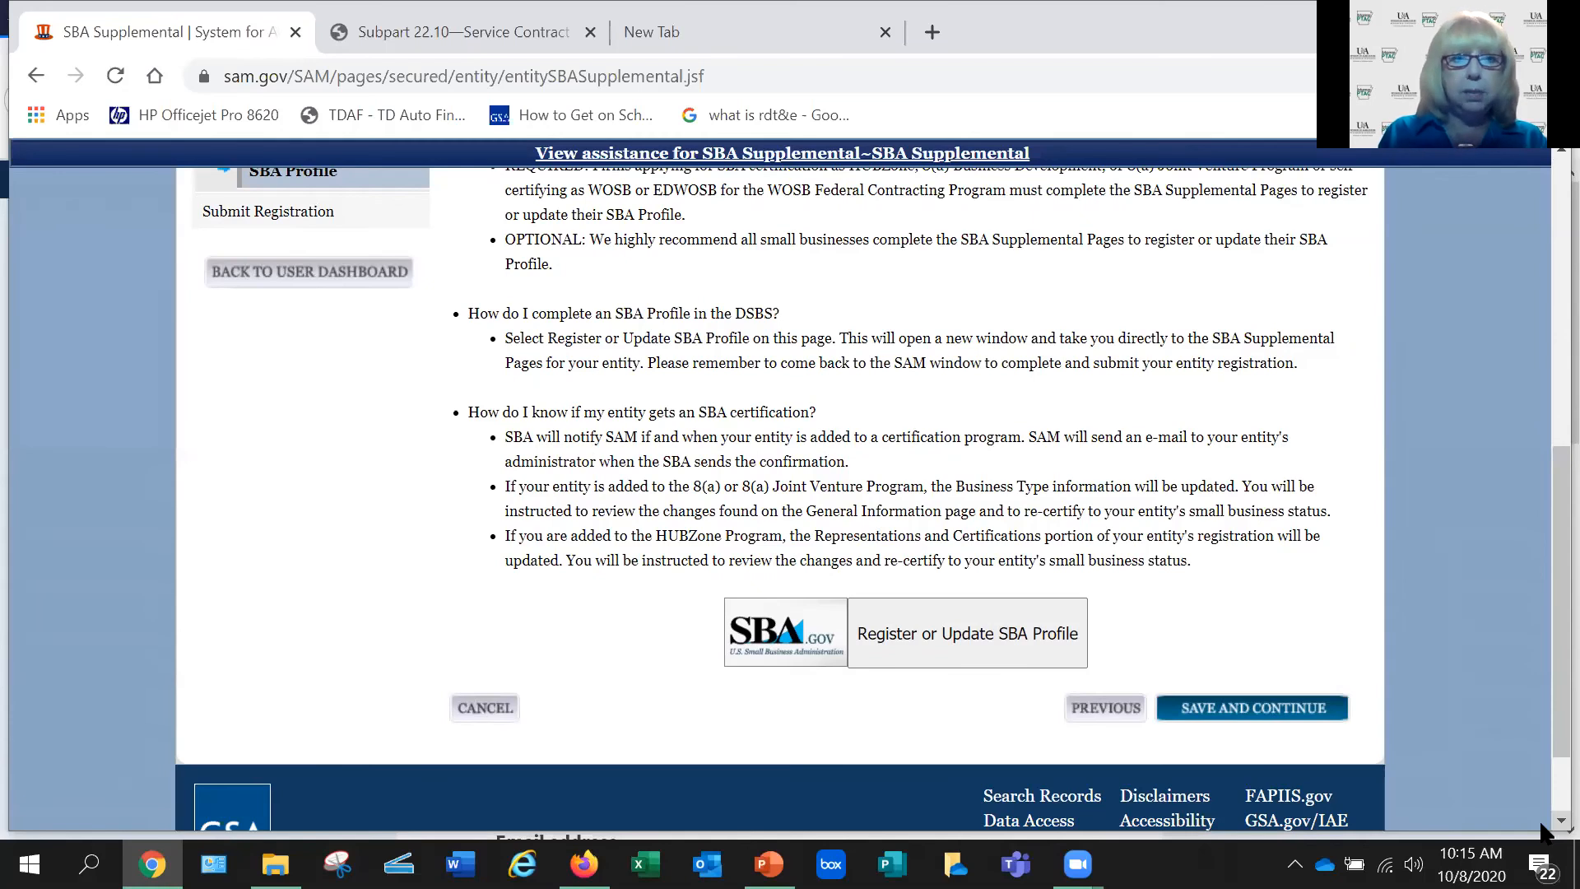
left_click(919, 637)
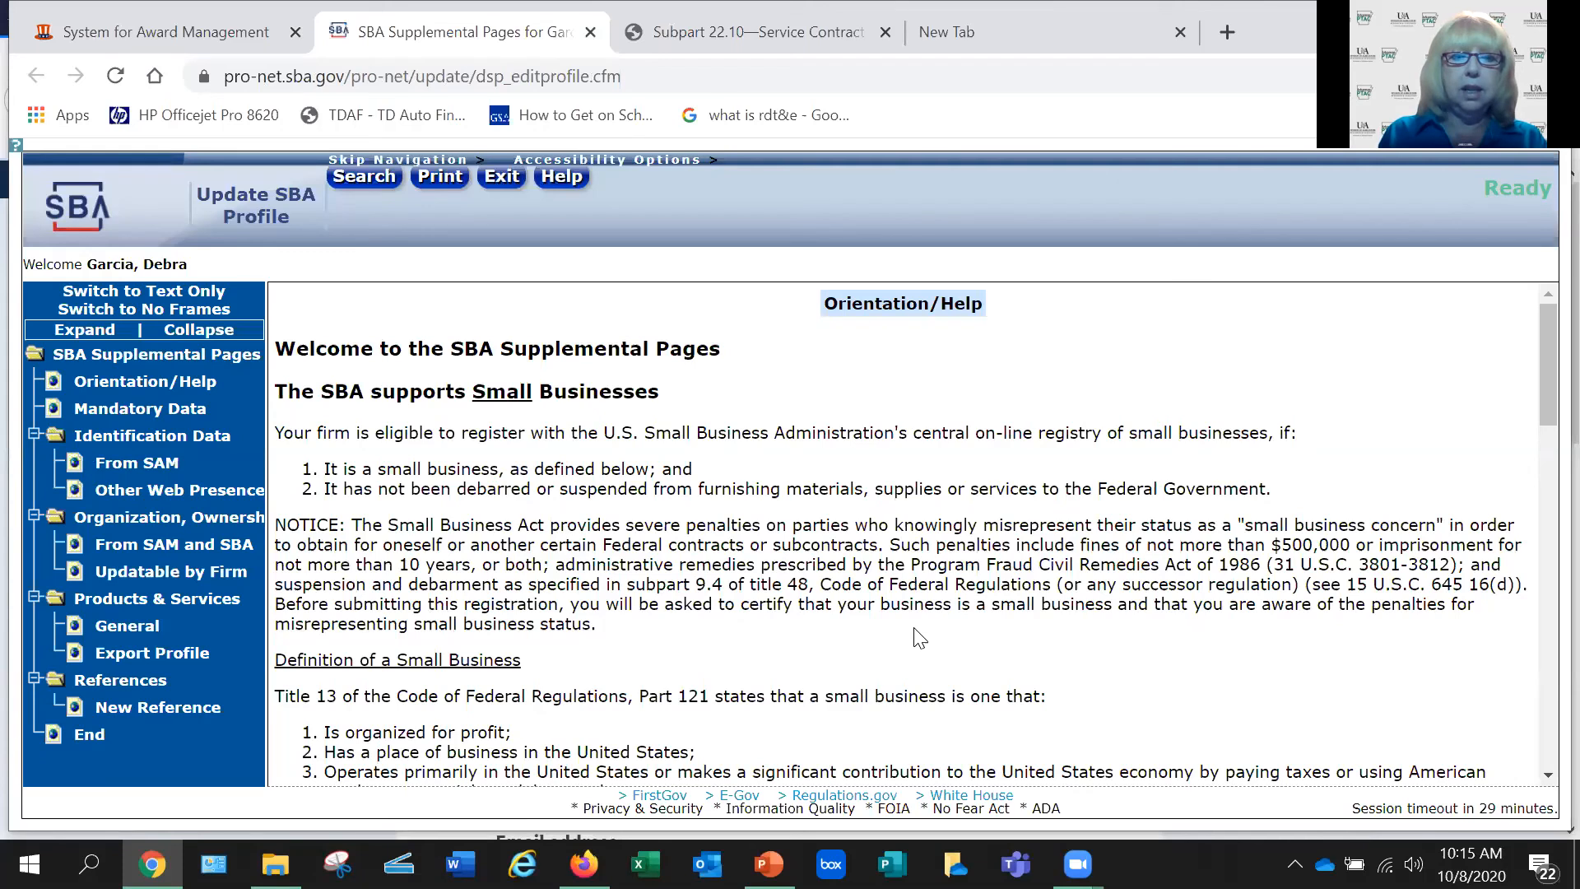
- Leave the SBA Supplemental Pages, switch to Firefox, and open the bookmarked DSBS Search page
mouse_move(585, 864)
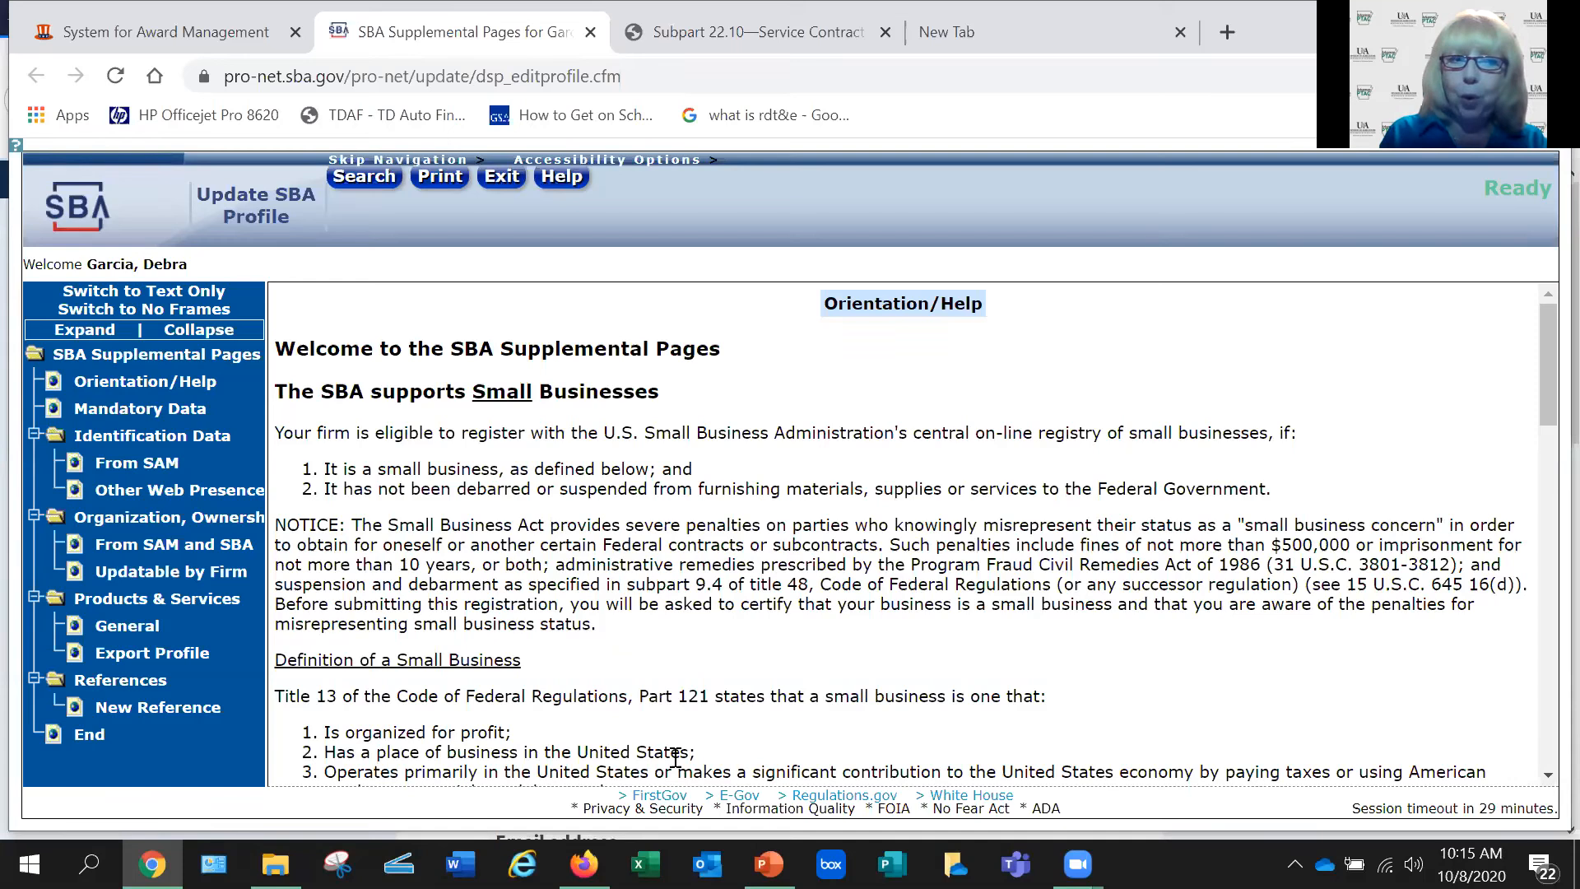
left_click(144, 25)
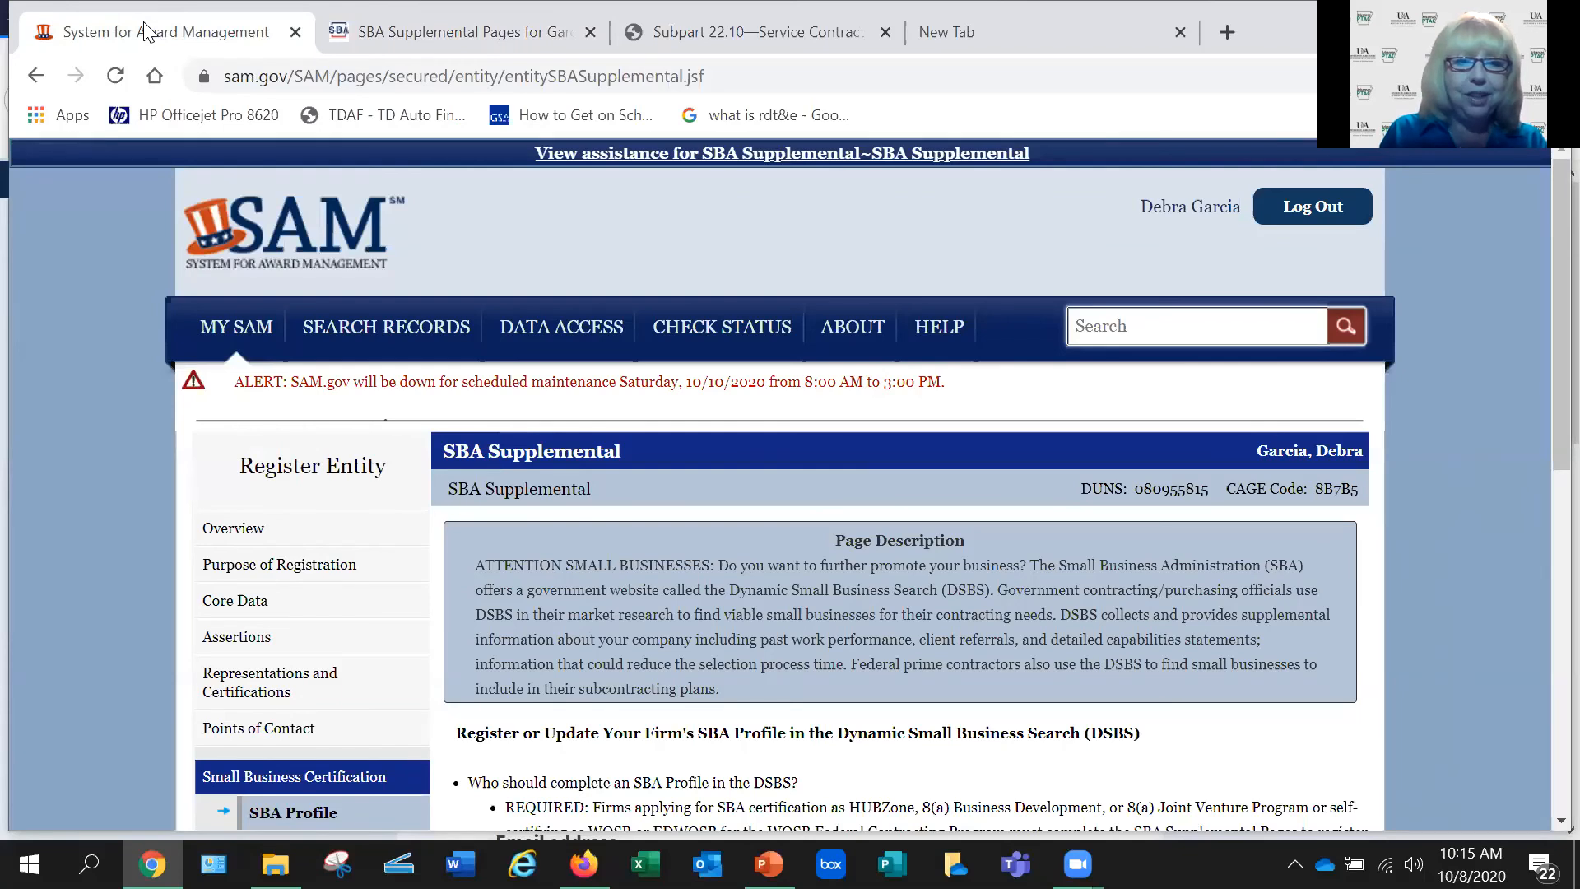
left_click(1066, 22)
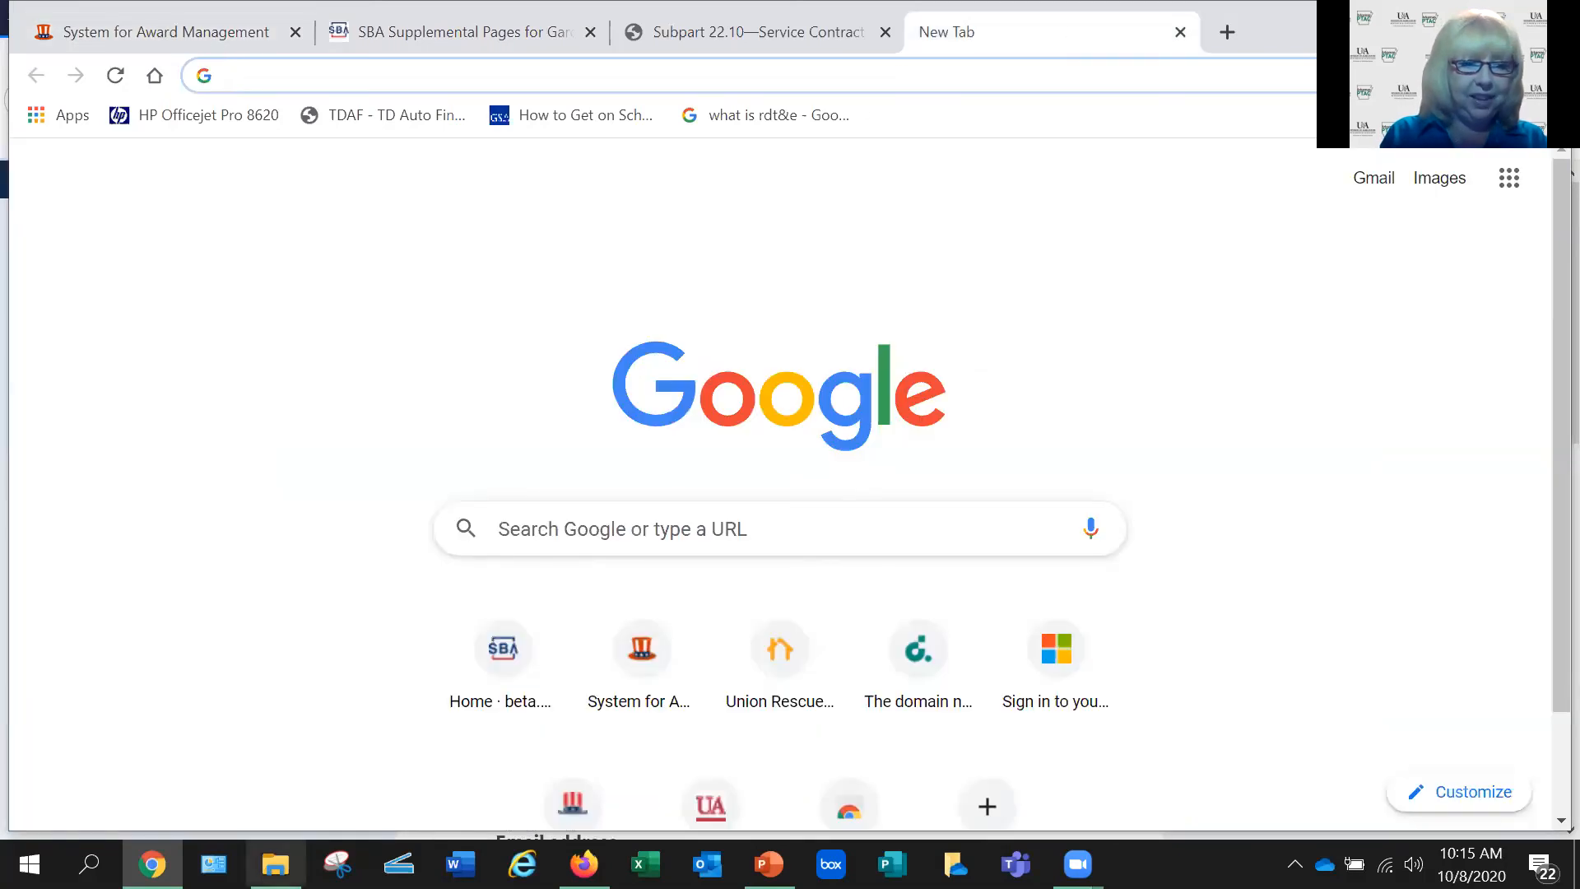
left_click(585, 864)
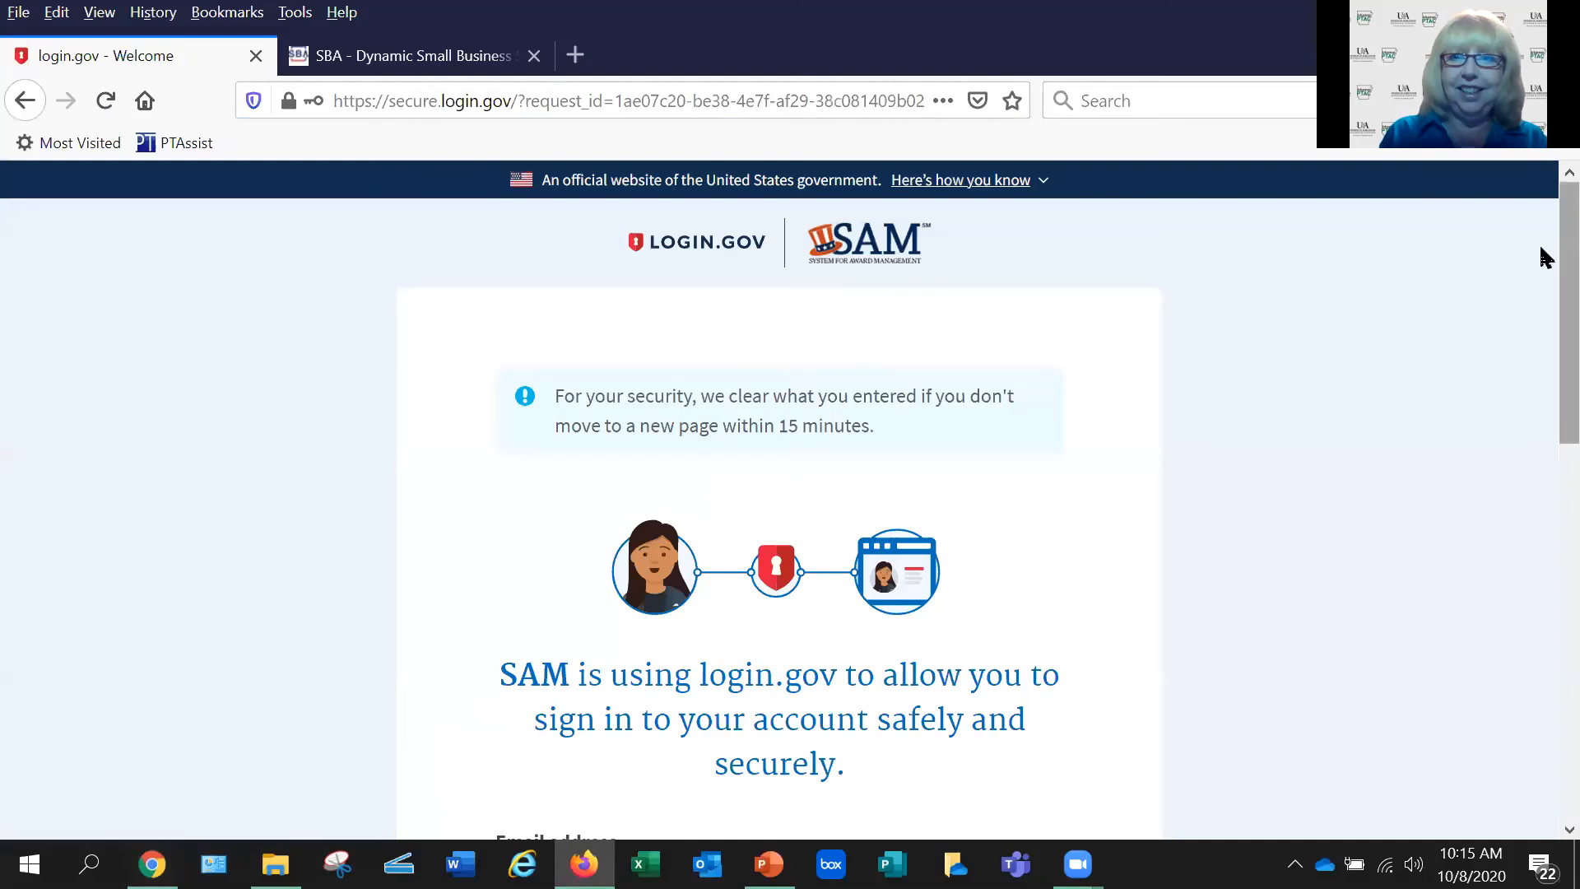
key("ctrl+b")
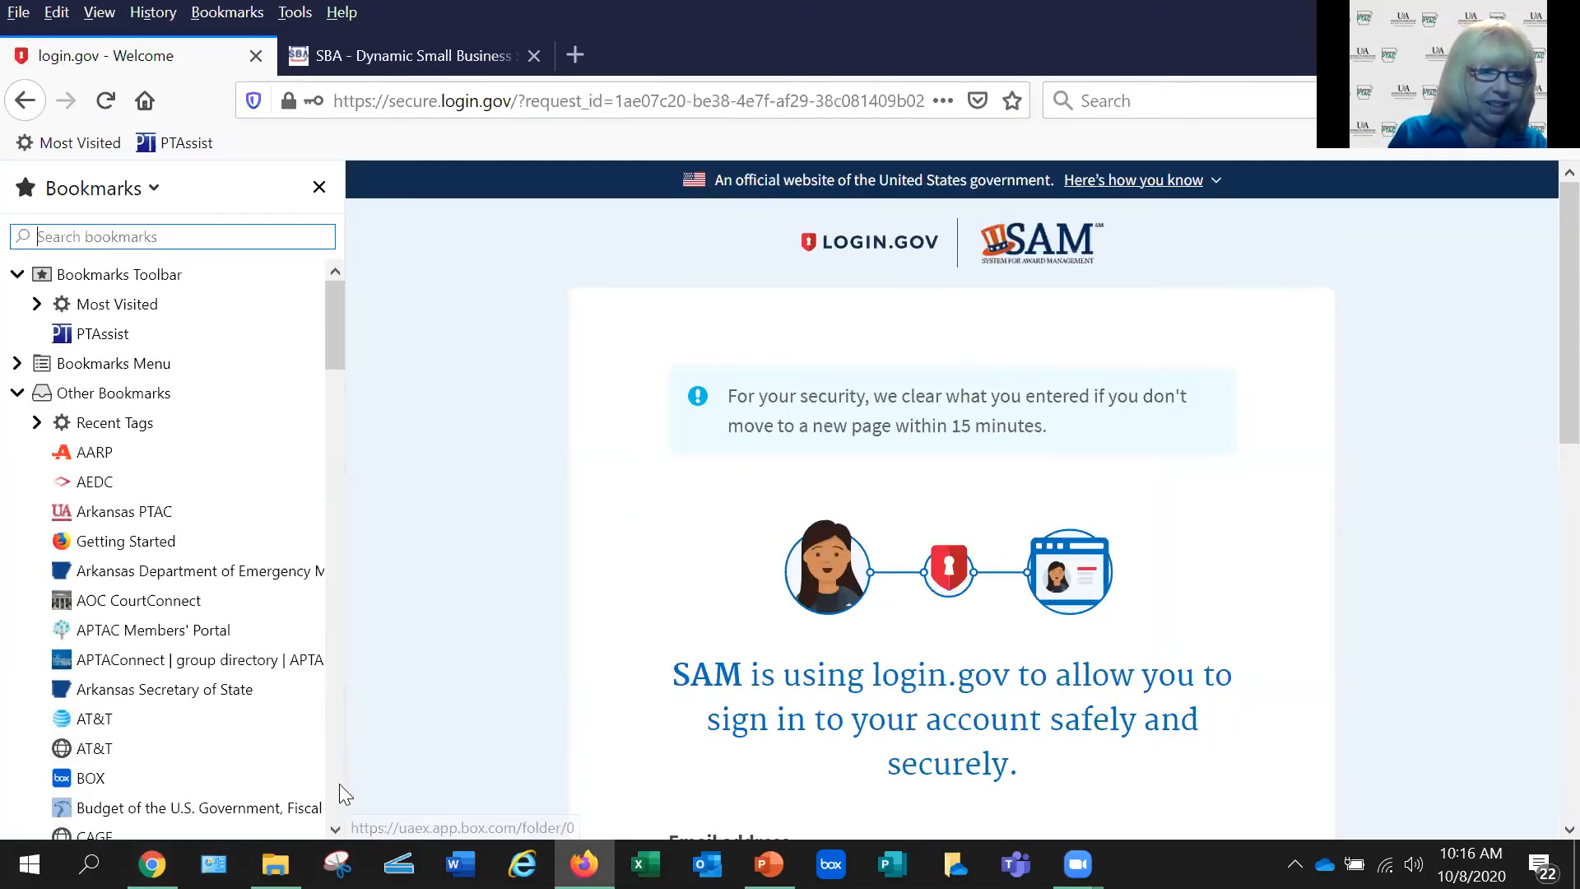
left_click(339, 785)
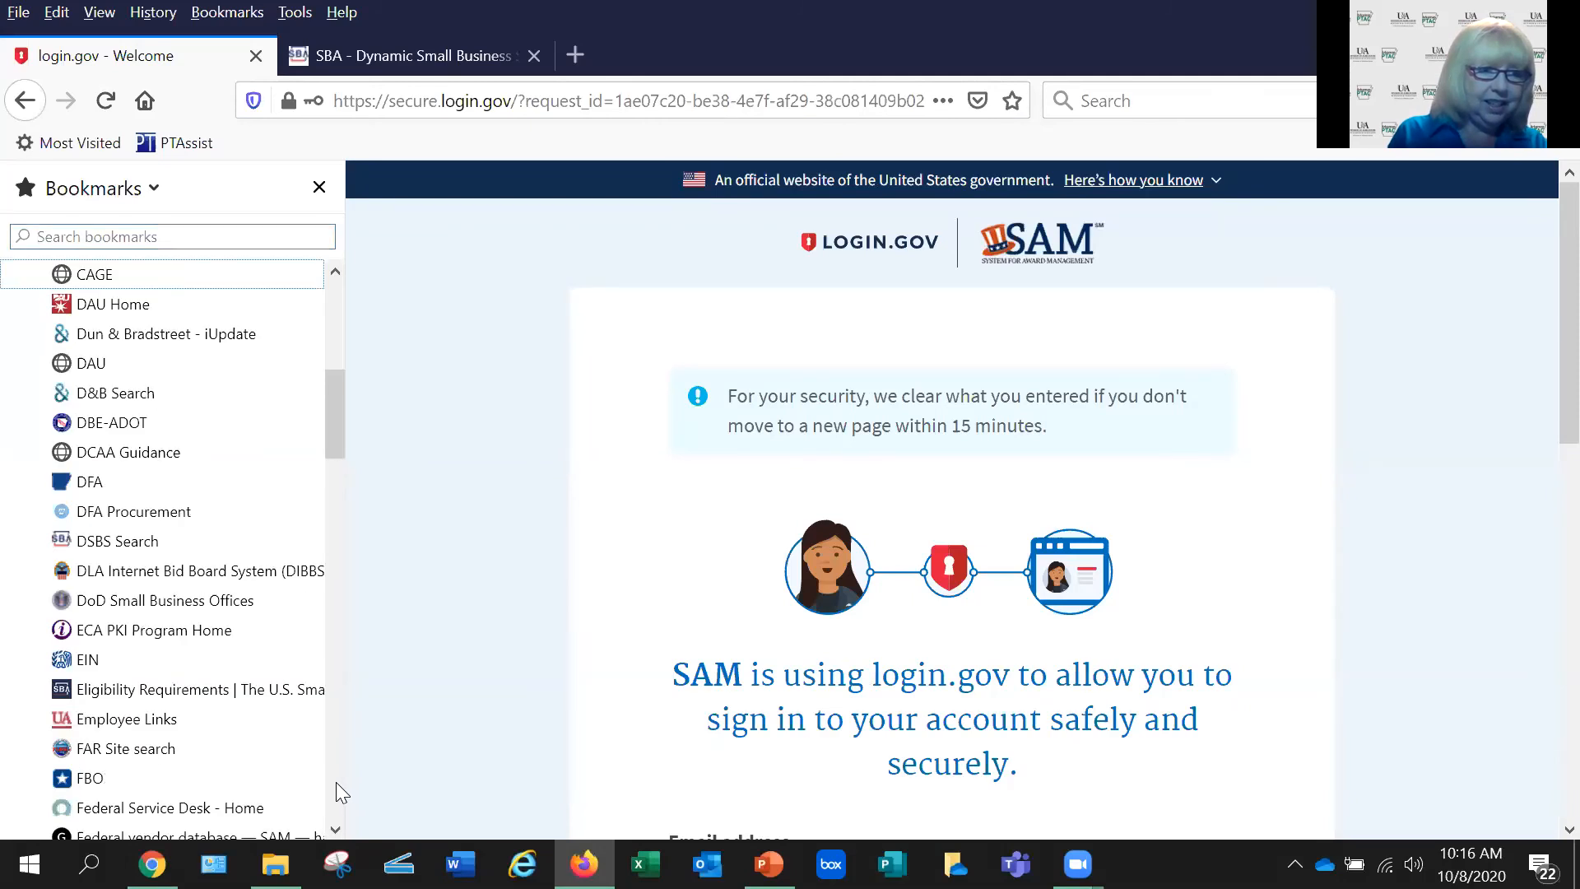
left_click(154, 543)
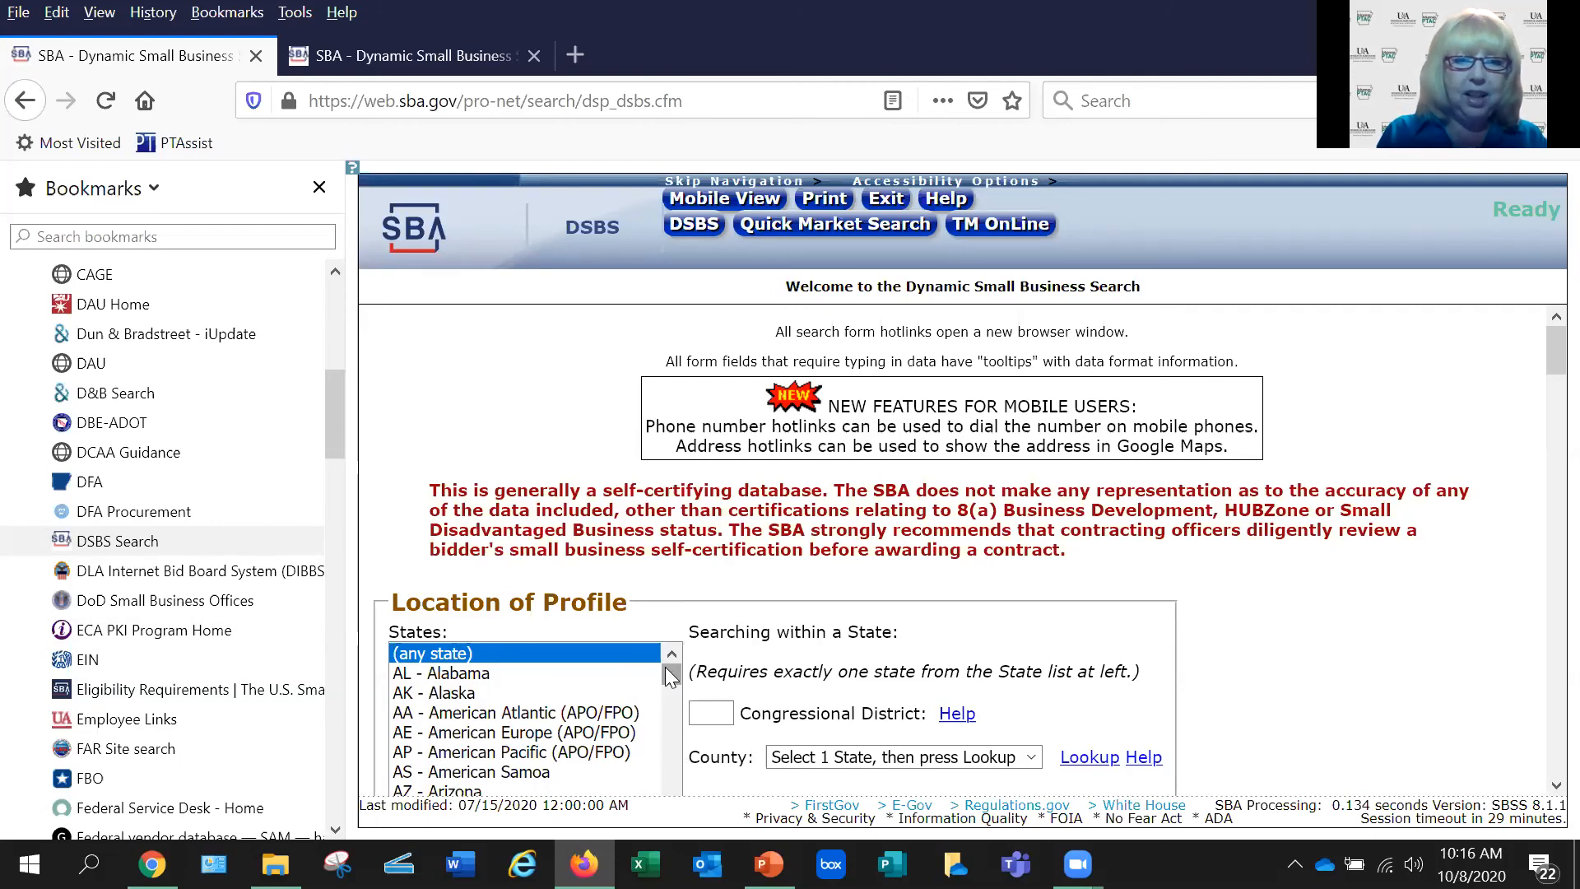
- Search the Dynamic Small Business Search for profiles located in Arkansas, and examine the listed firms and capabilities narratives
scroll(669, 682, "down", 1)
scroll(668, 683, "down", 1)
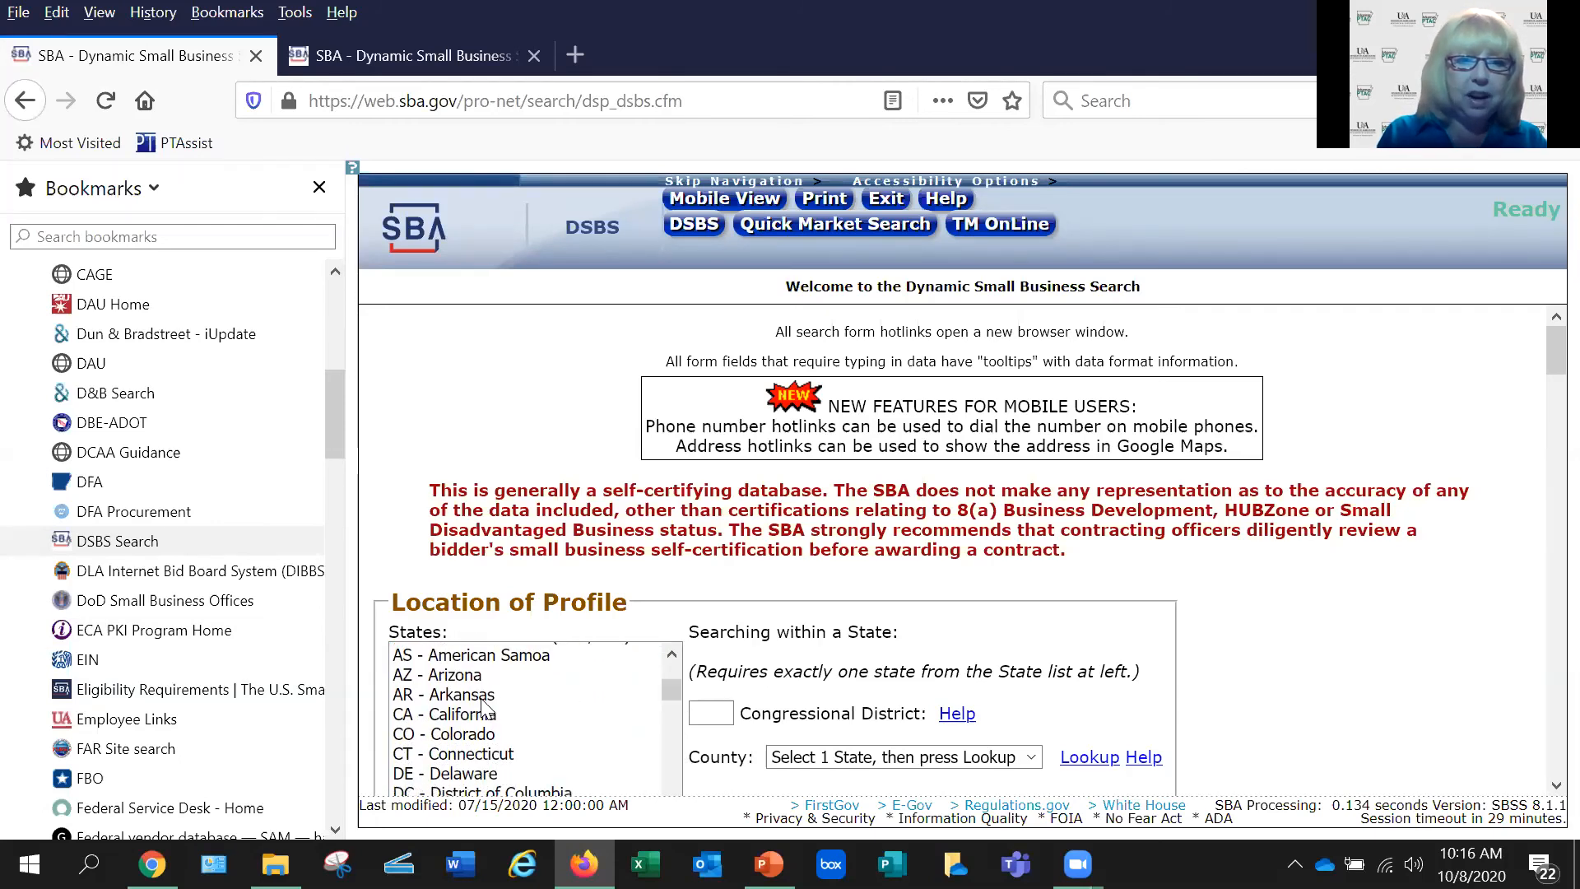
left_click(484, 698)
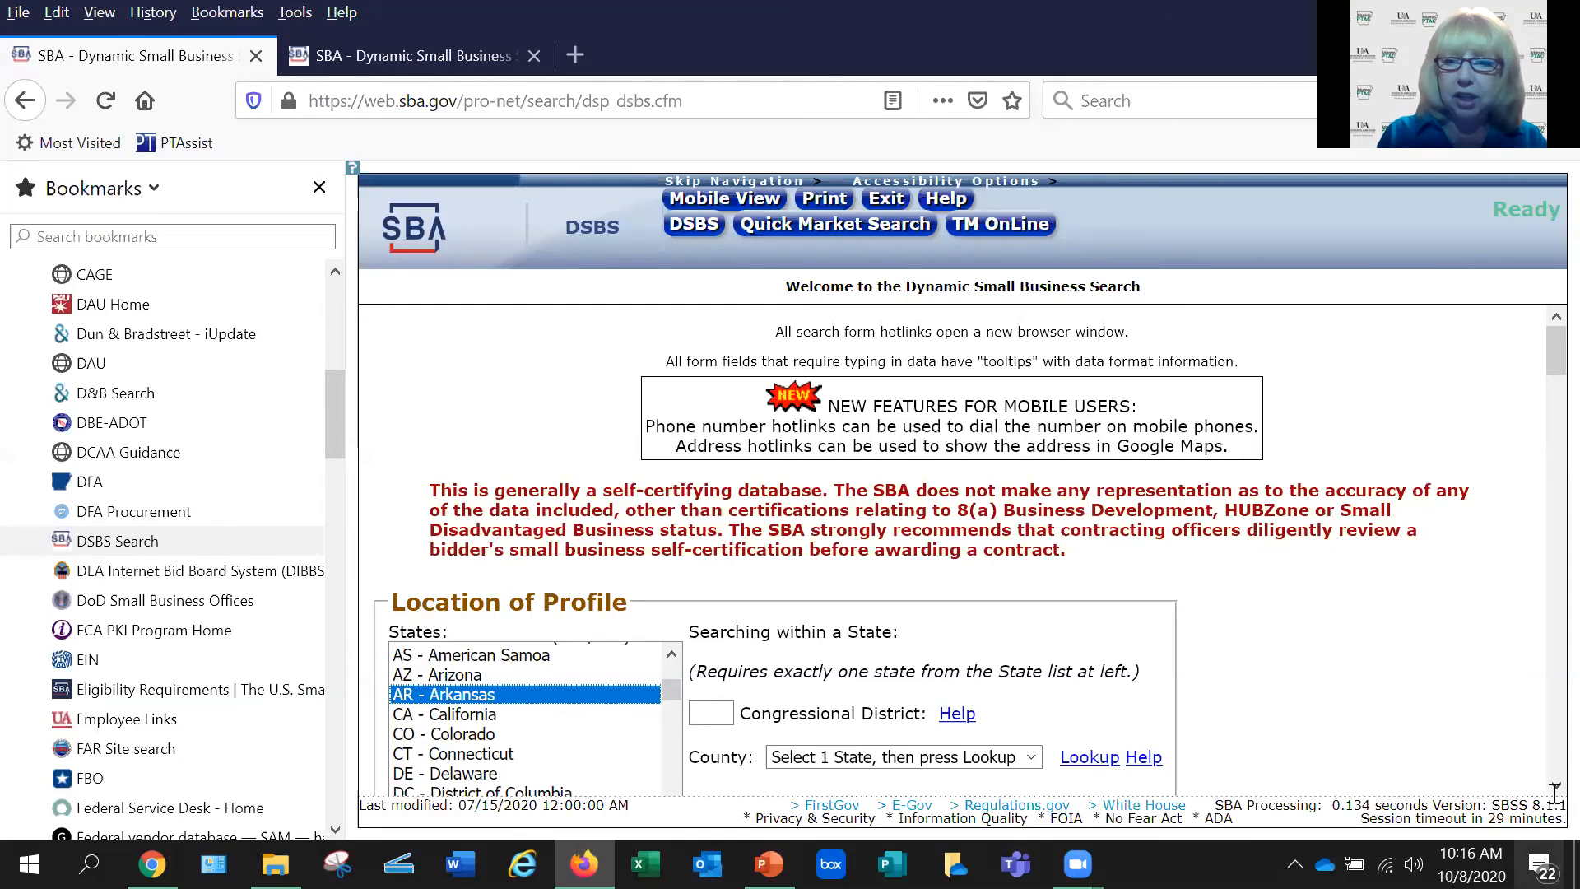
scroll(1539, 753, "down", 20)
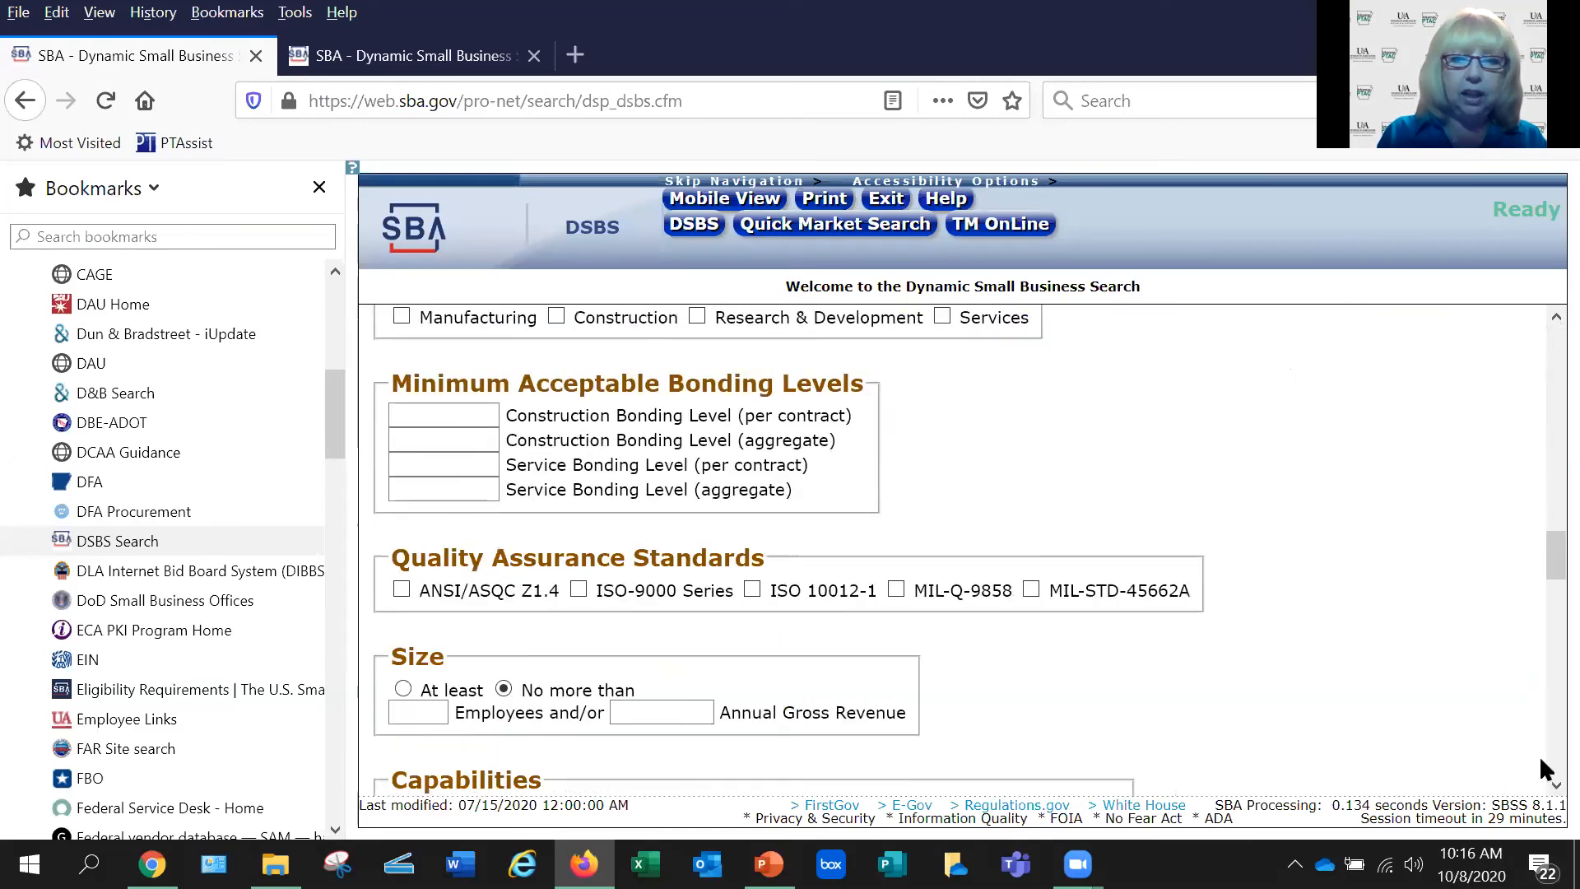
left_click(484, 772)
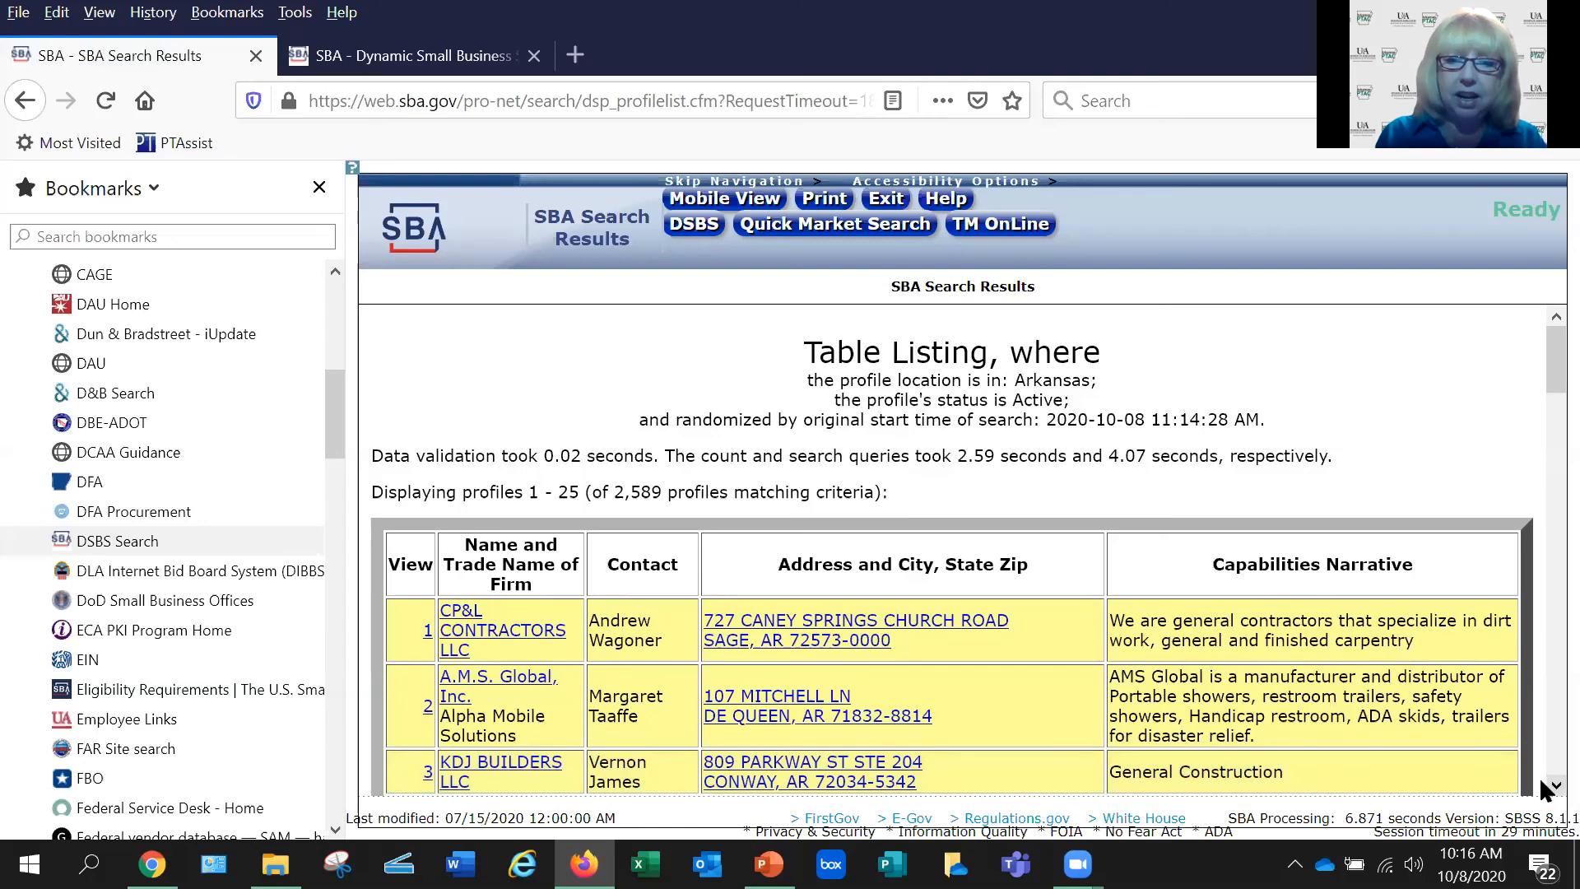
scroll(1539, 777, "down", 3)
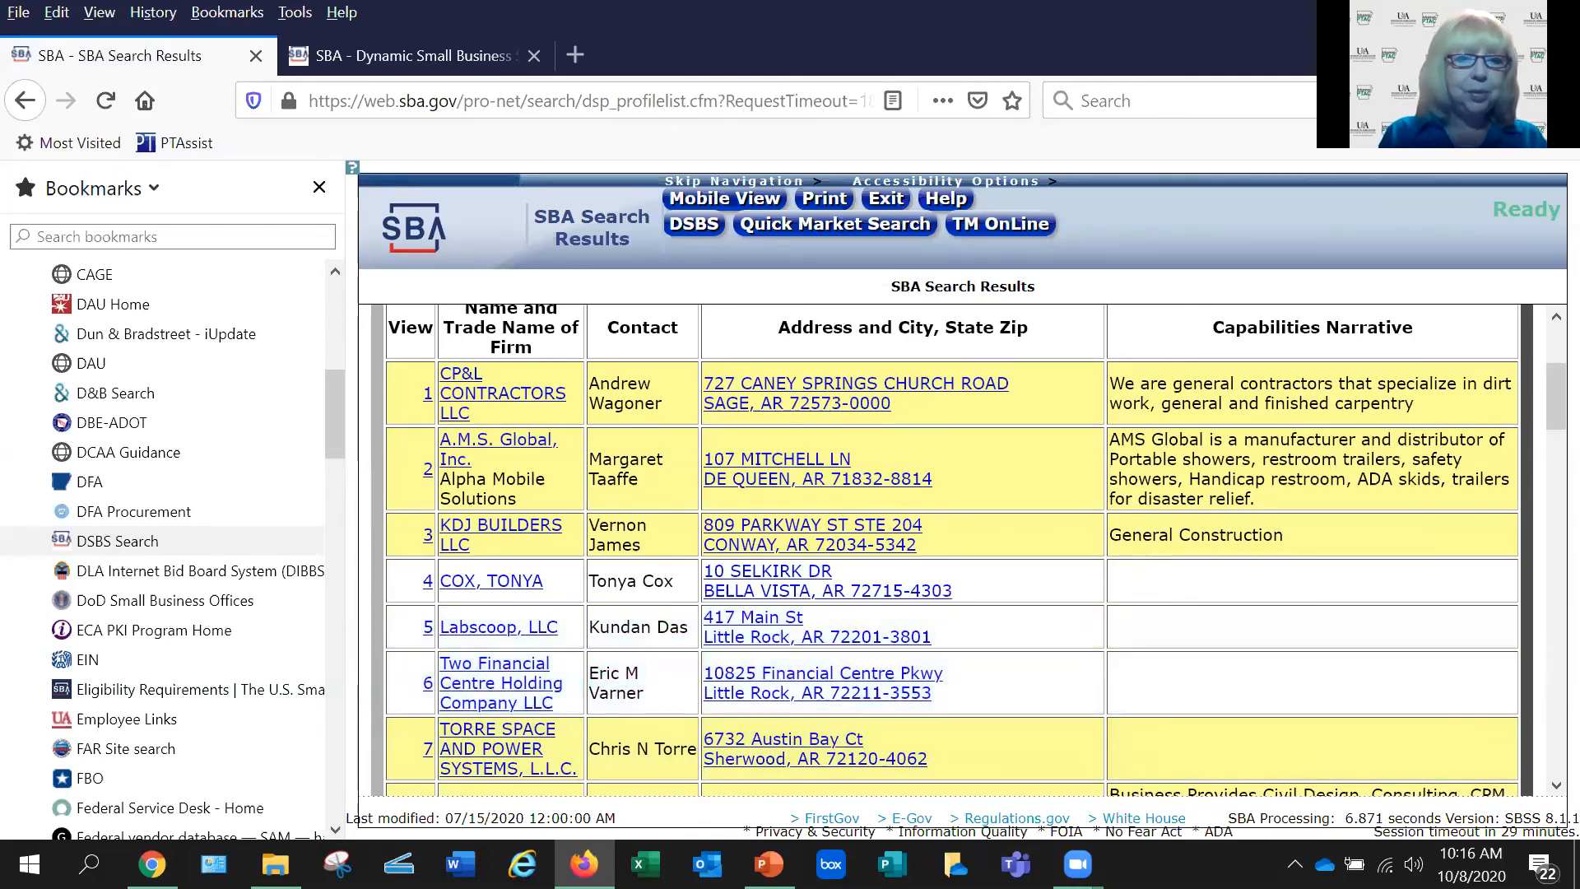
- Switch back to the SAM.gov registration in Chrome, and save the SBA Supplemental page to continue to Entity Review
left_click(152, 864)
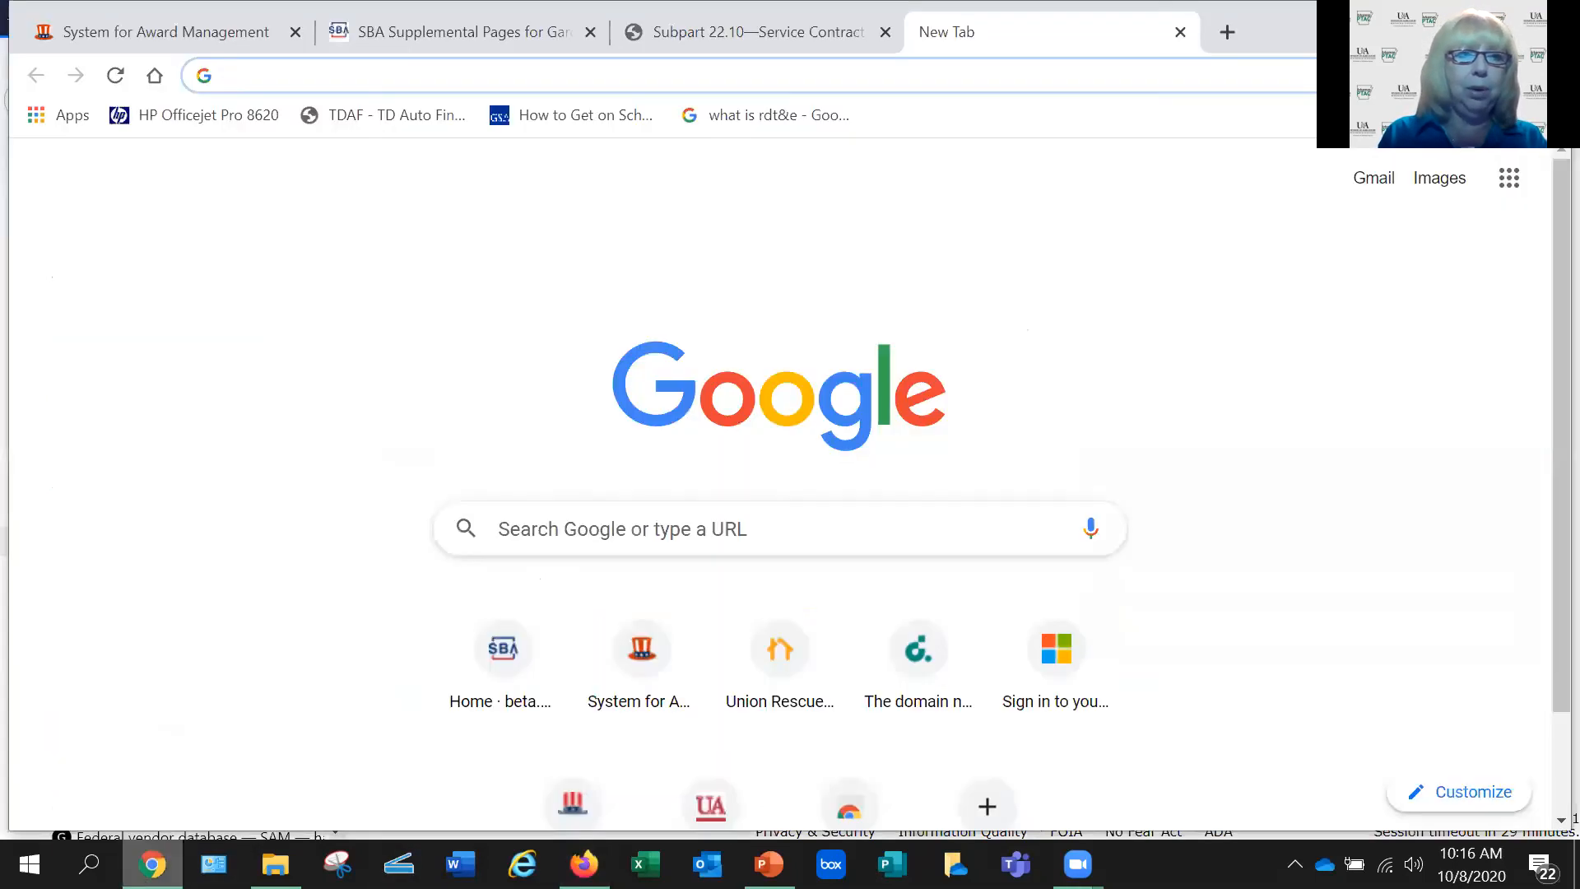
left_click(210, 26)
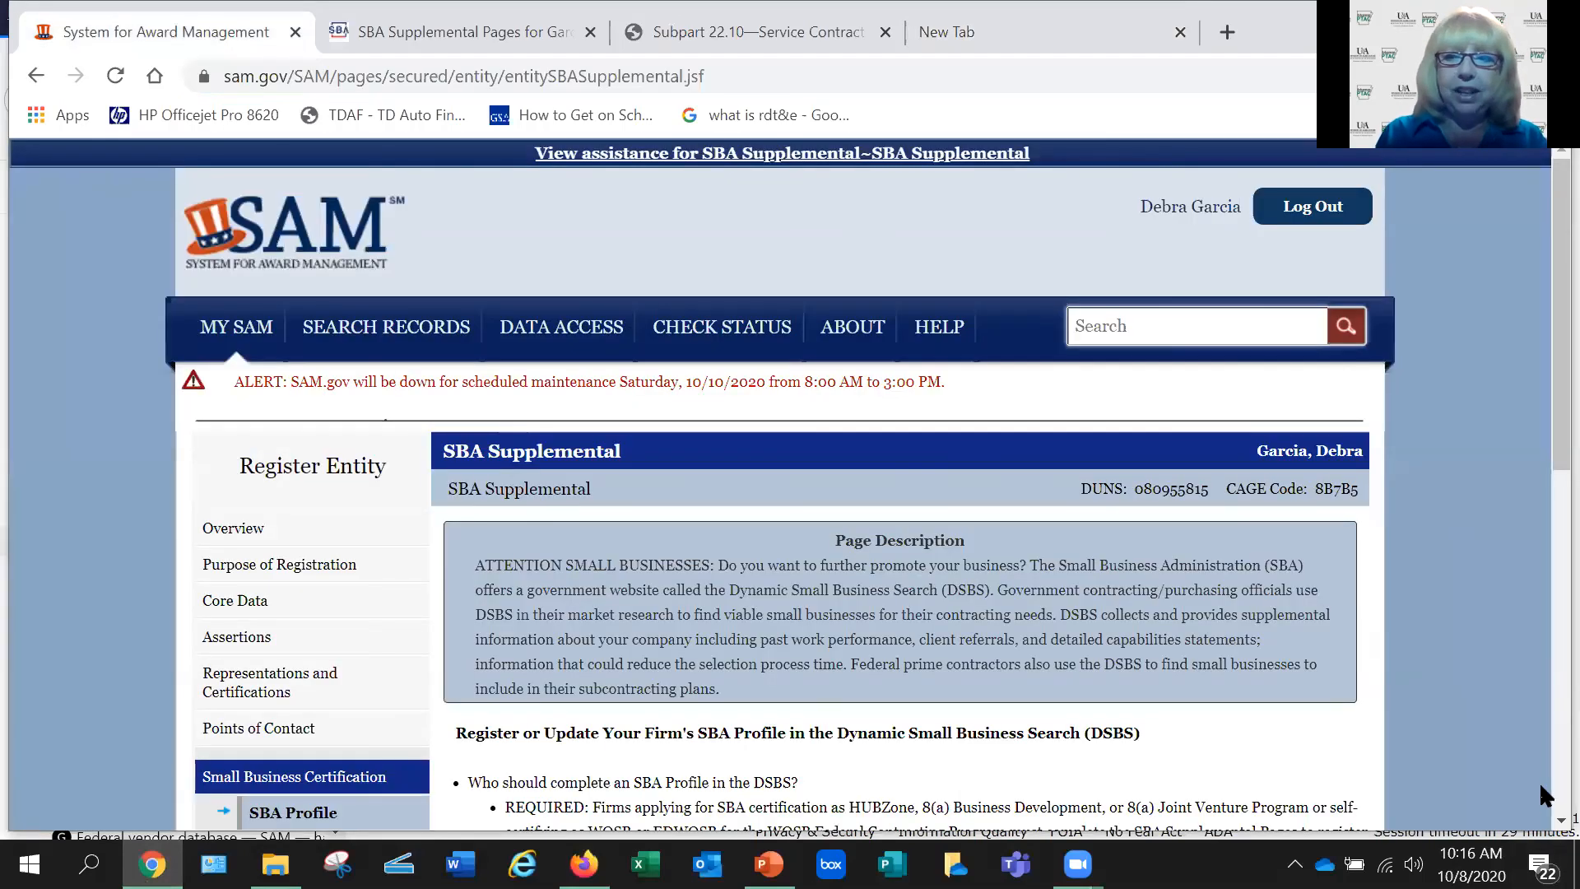
scroll(1544, 795, "down", 5)
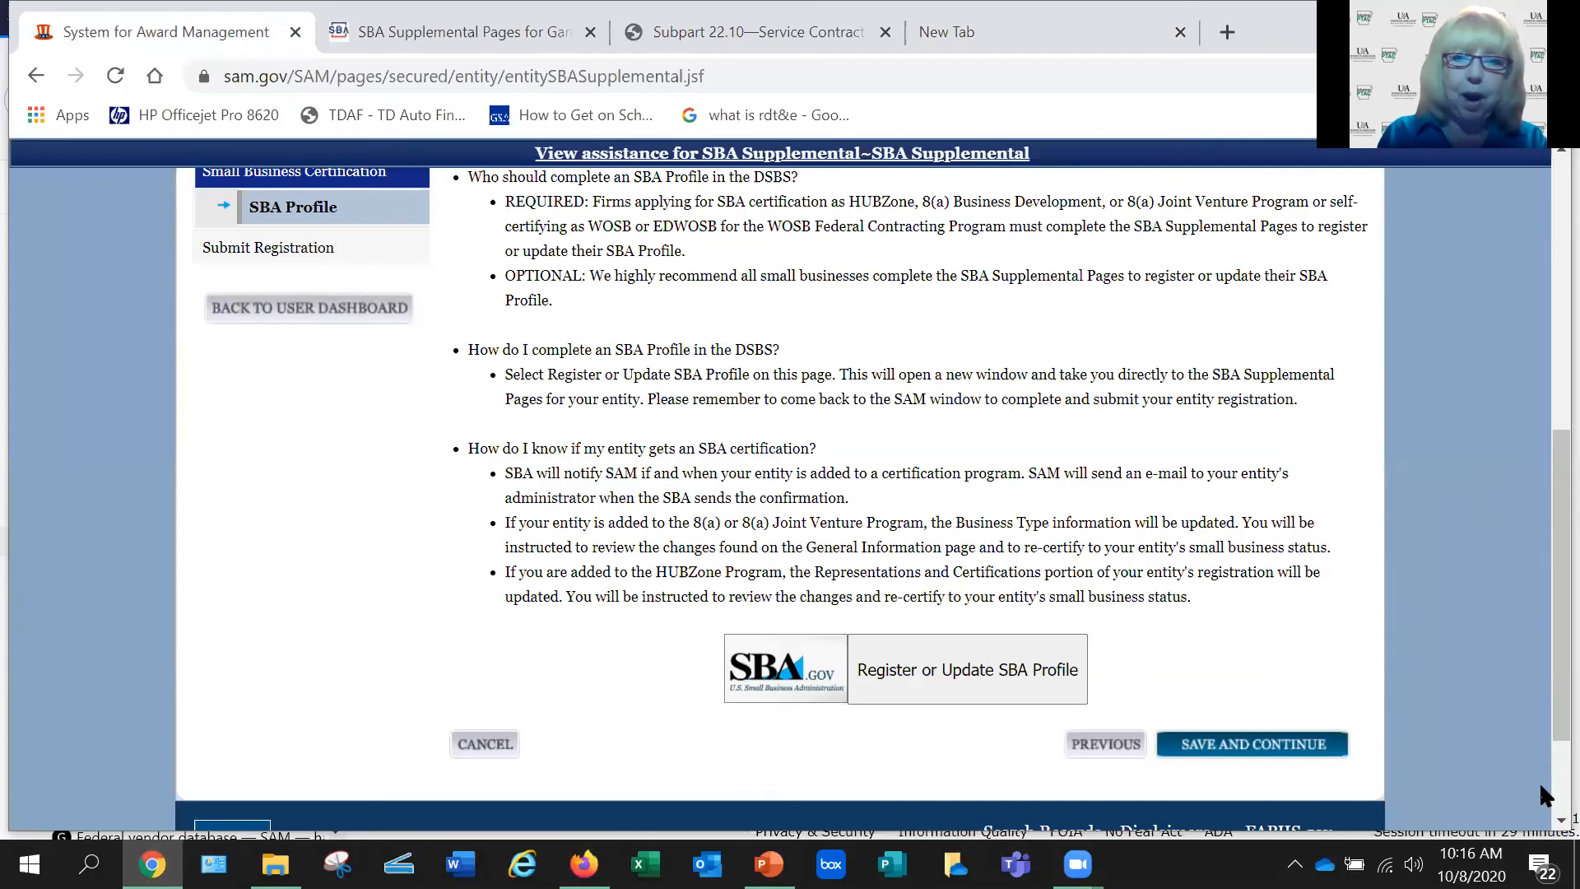
left_click(1257, 743)
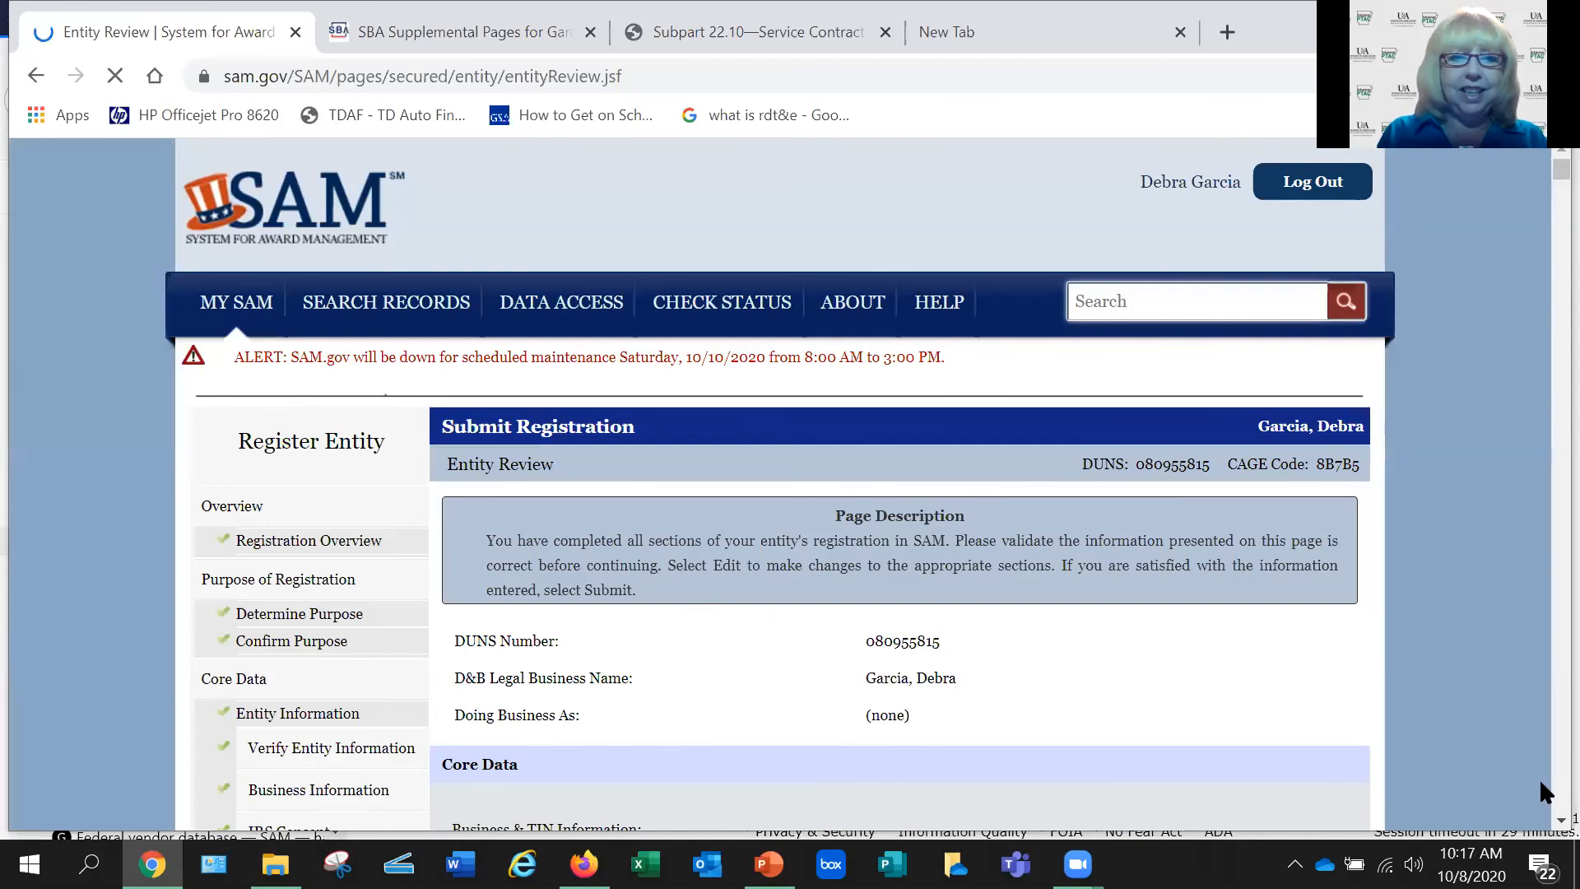
- Go through the Entity Review page down to the closing statement about certifying the registration's accuracy
scroll(1540, 782, "down", 20)
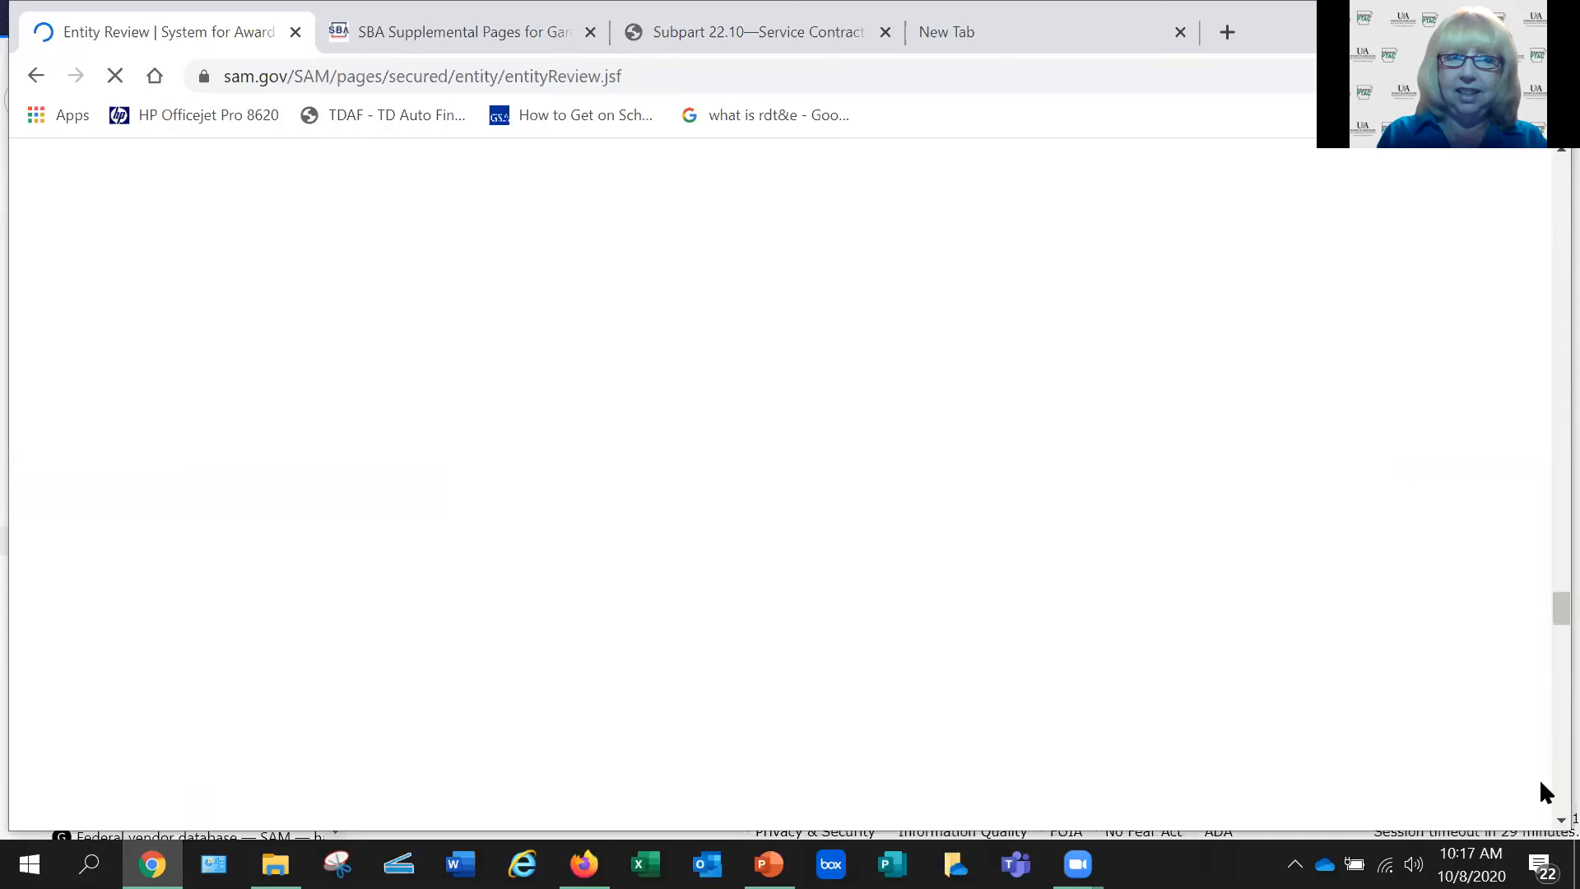
scroll(1539, 778, "down", 20)
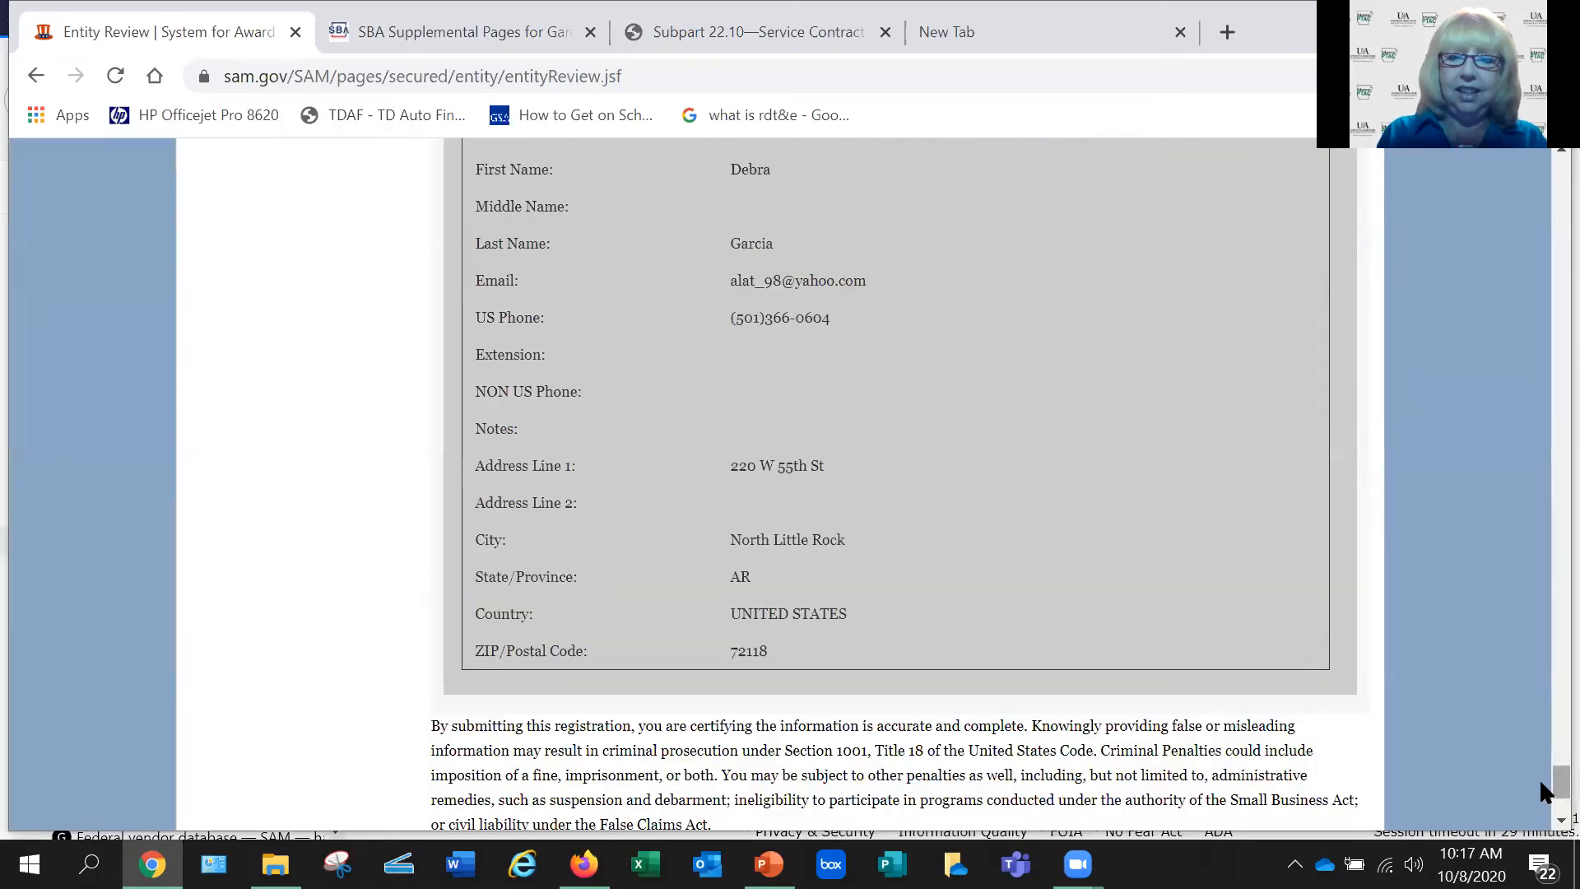
scroll(1541, 780, "down", 3)
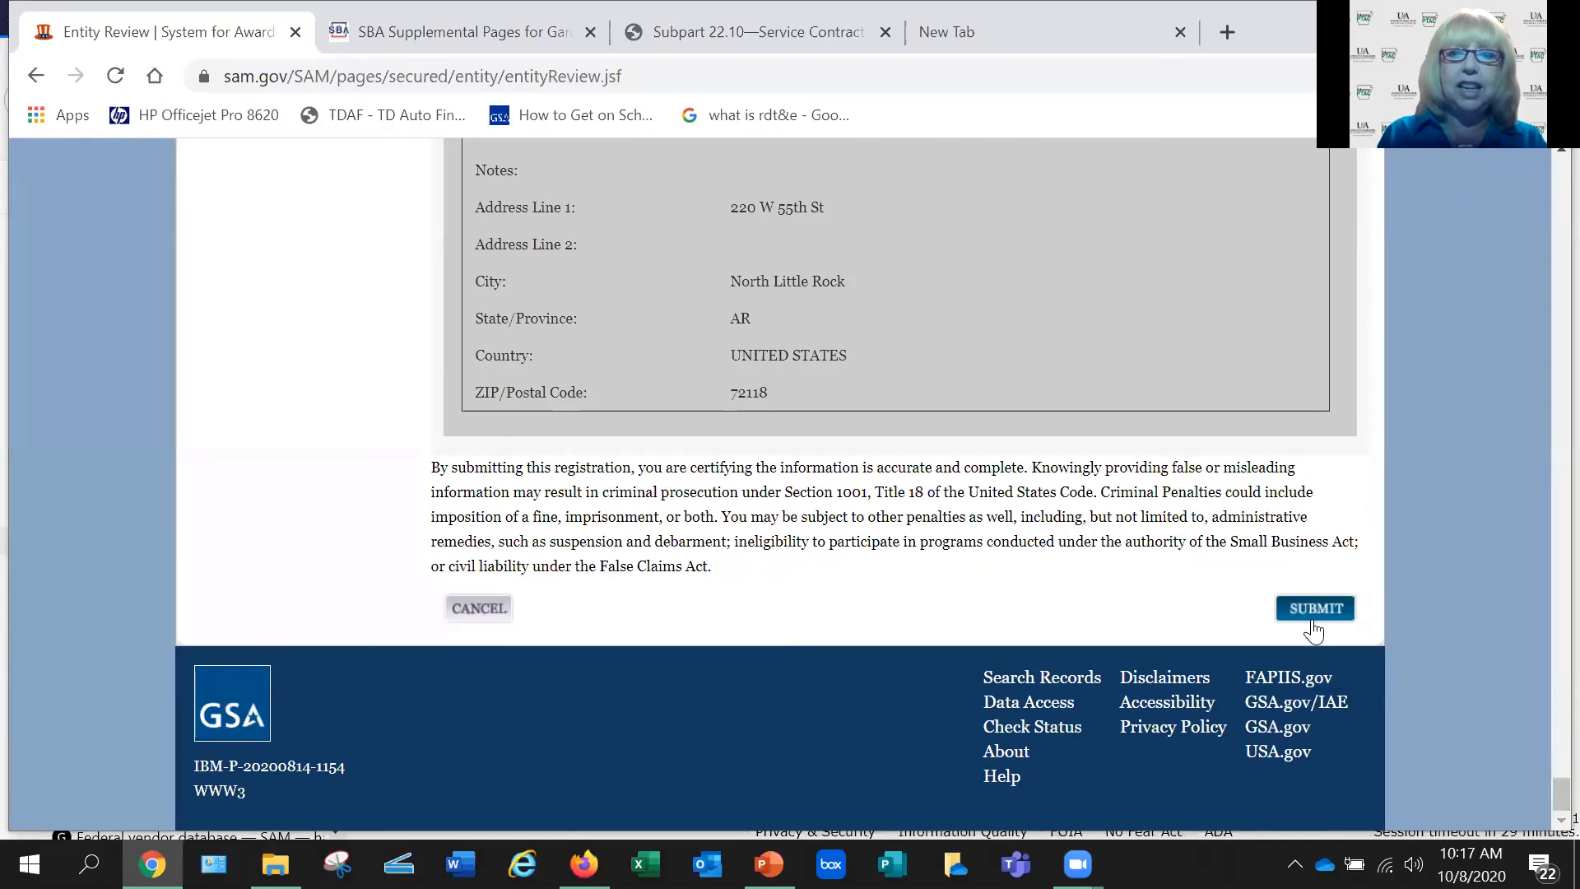